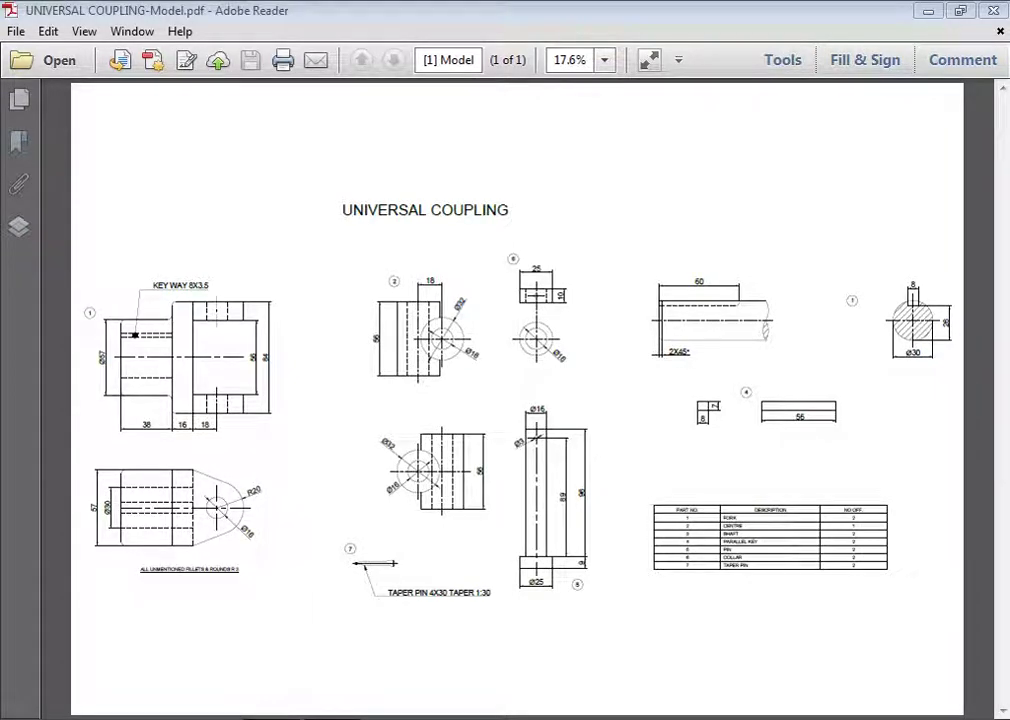
# Zoom and scroll through the UNIVERSAL COUPLING drawing to read the part dimensions, then return to NX 8
pyautogui.hotkey('ctrl', '+')
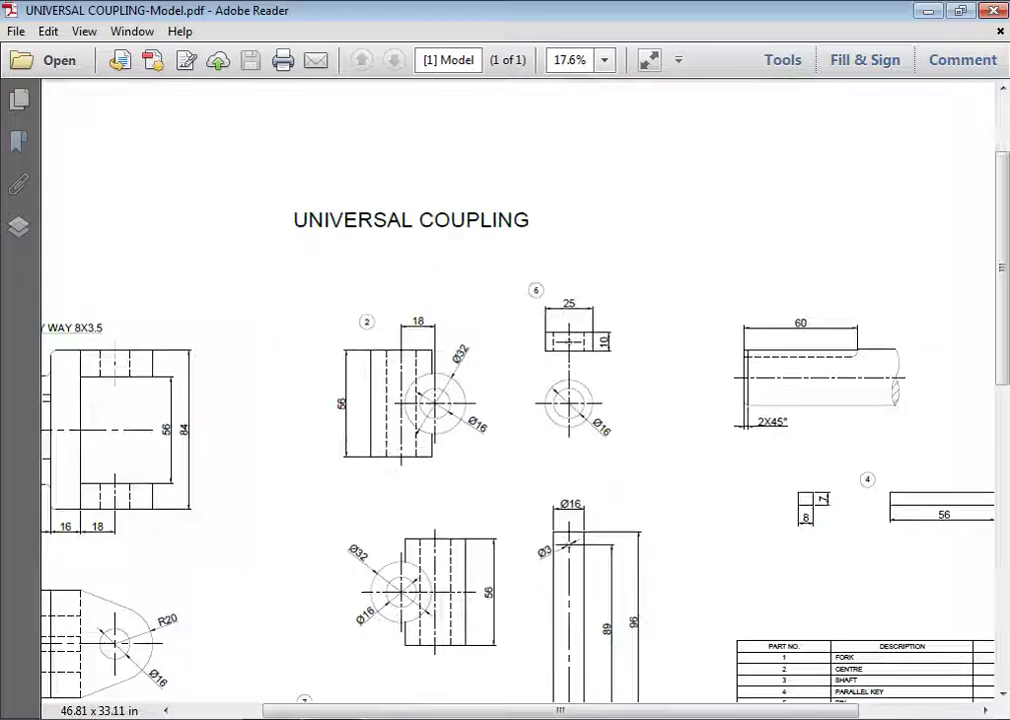
pyautogui.hotkey('ctrl', '+')
pyautogui.hotkey('ctrl', '+')
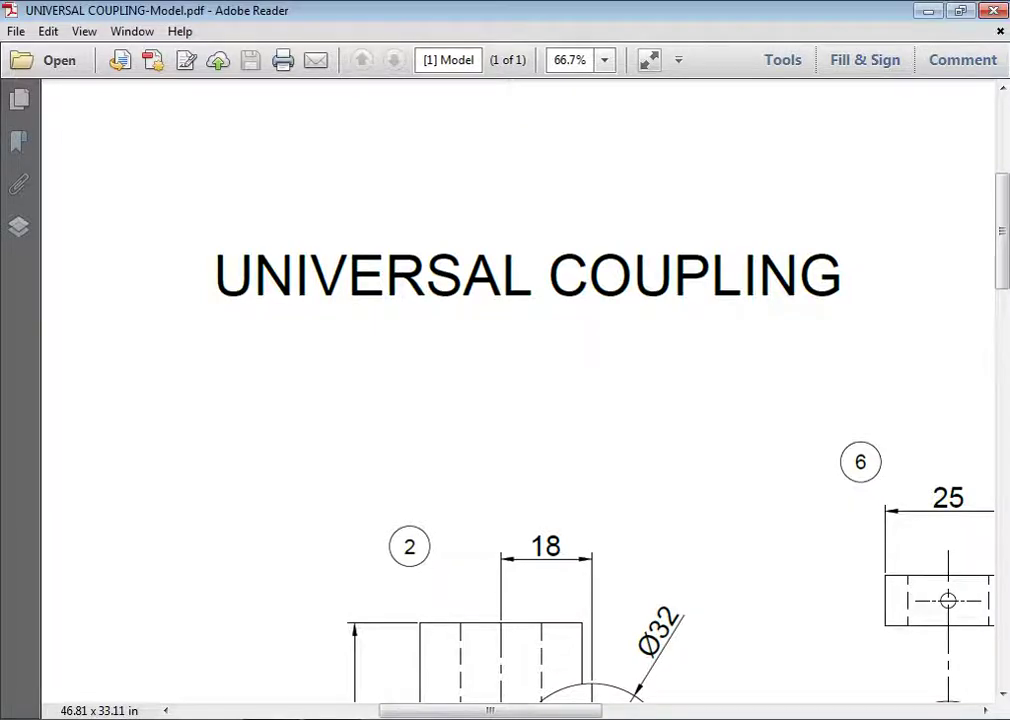
pyautogui.hotkey('ctrl', '-')
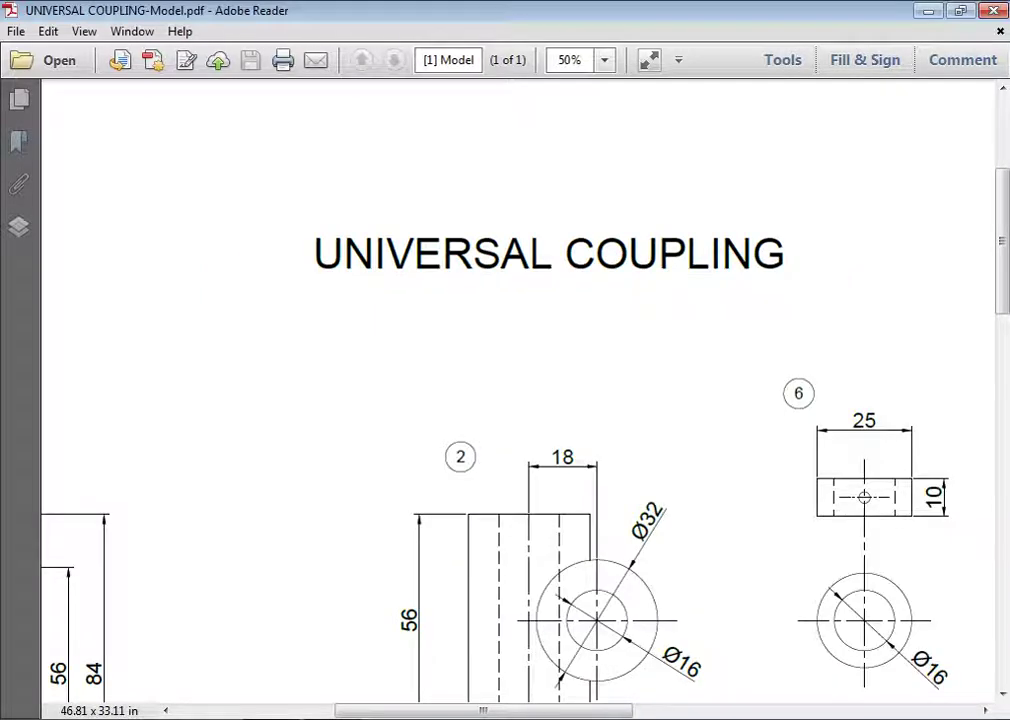
pyautogui.hotkey('ctrl', '-')
pyautogui.hotkey('ctrl', '-')
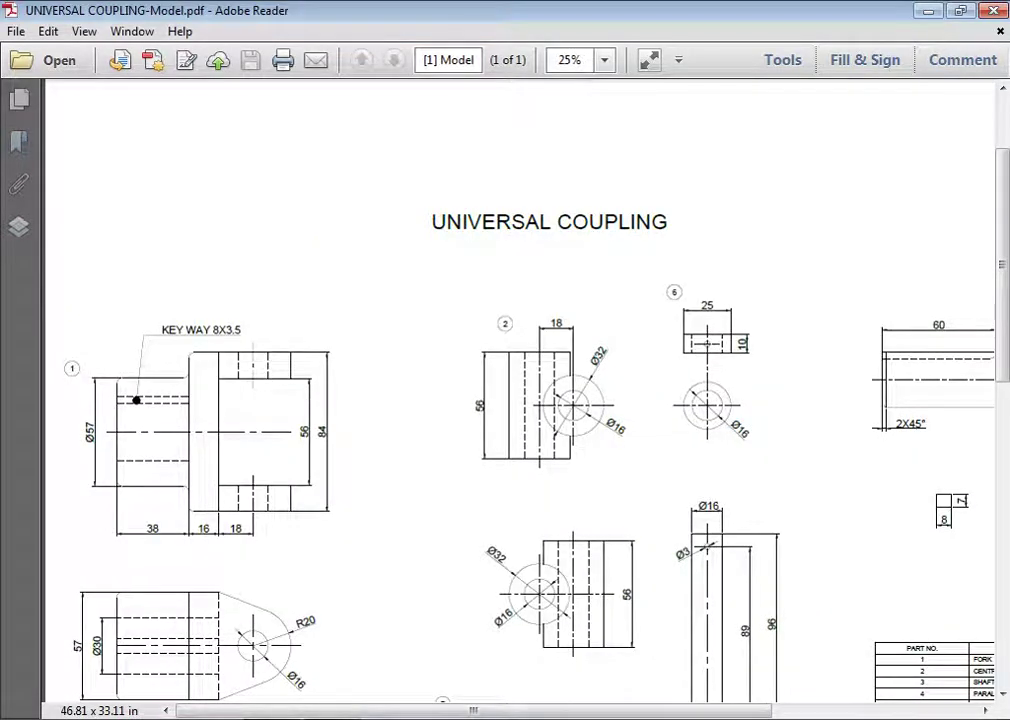
pyautogui.scroll(-1, 520, 400)
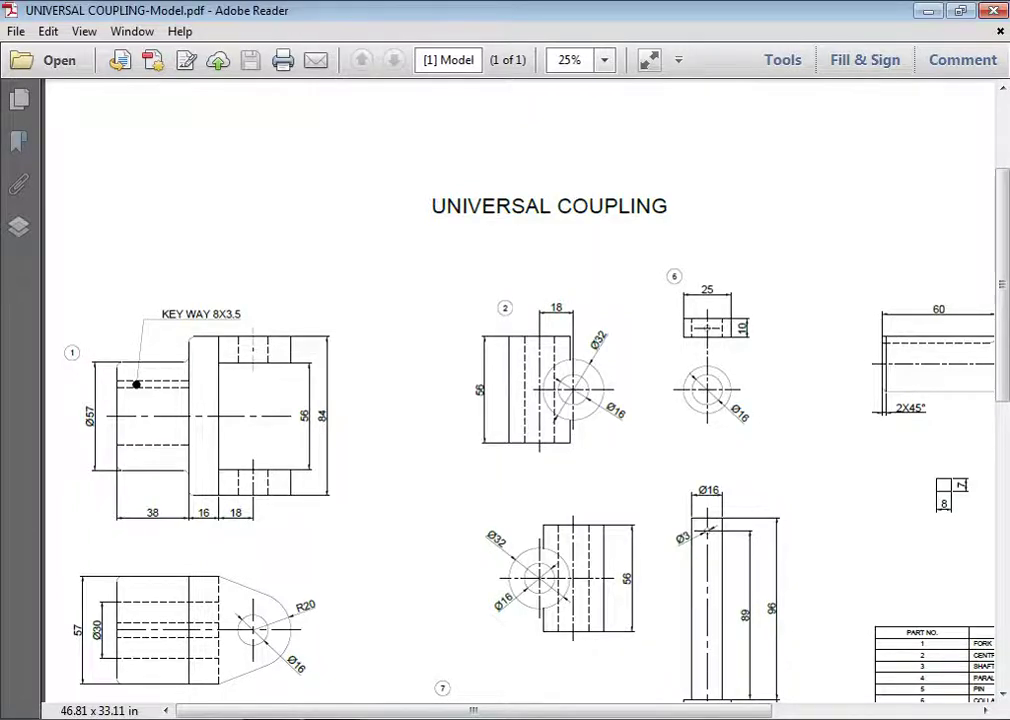
pyautogui.hotkey('ctrl', '=')
pyautogui.scroll(-1, 520, 400)
pyautogui.hotkey('ctrl', '=')
pyautogui.hotkey('ctrl', '-')
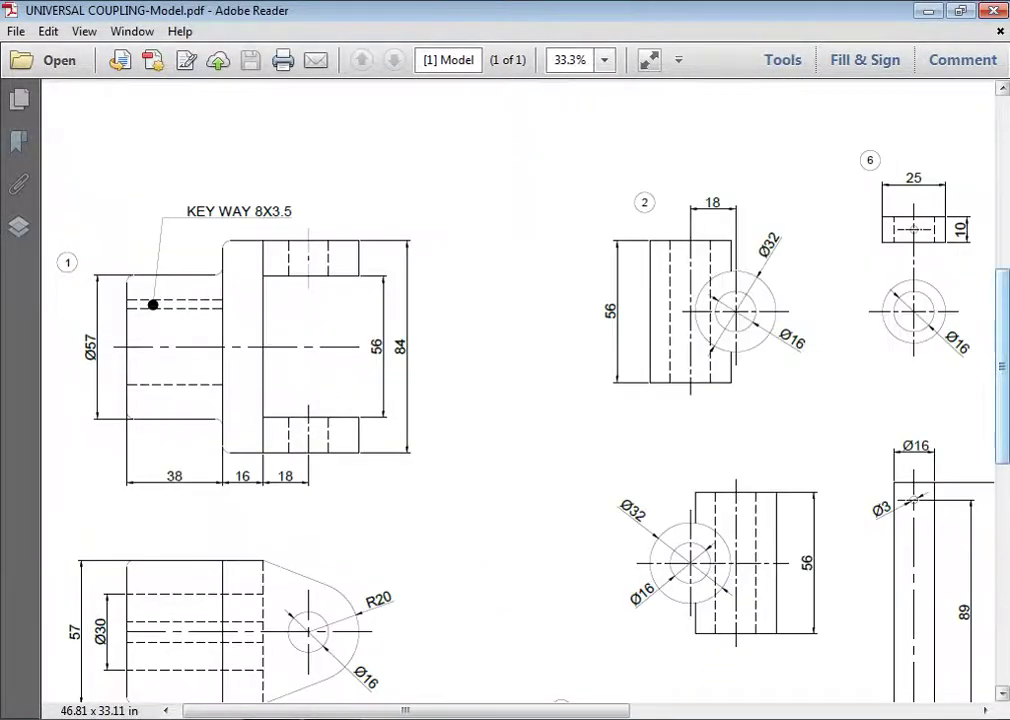
pyautogui.scroll(-2, 520, 400)
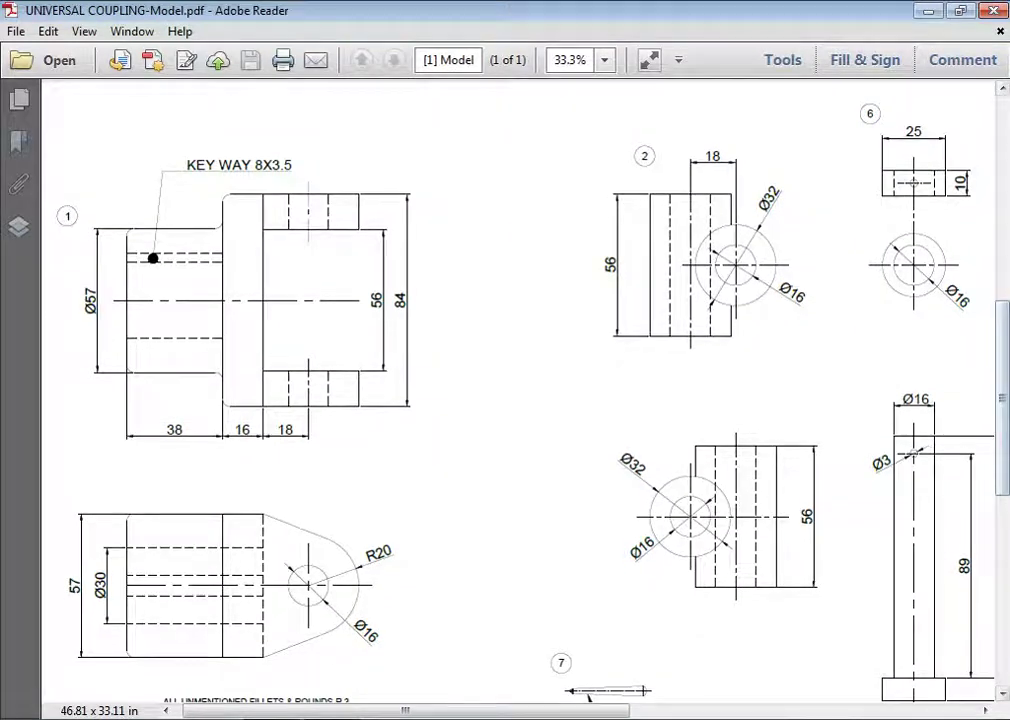
pyautogui.hscroll(-1, 520, 390)
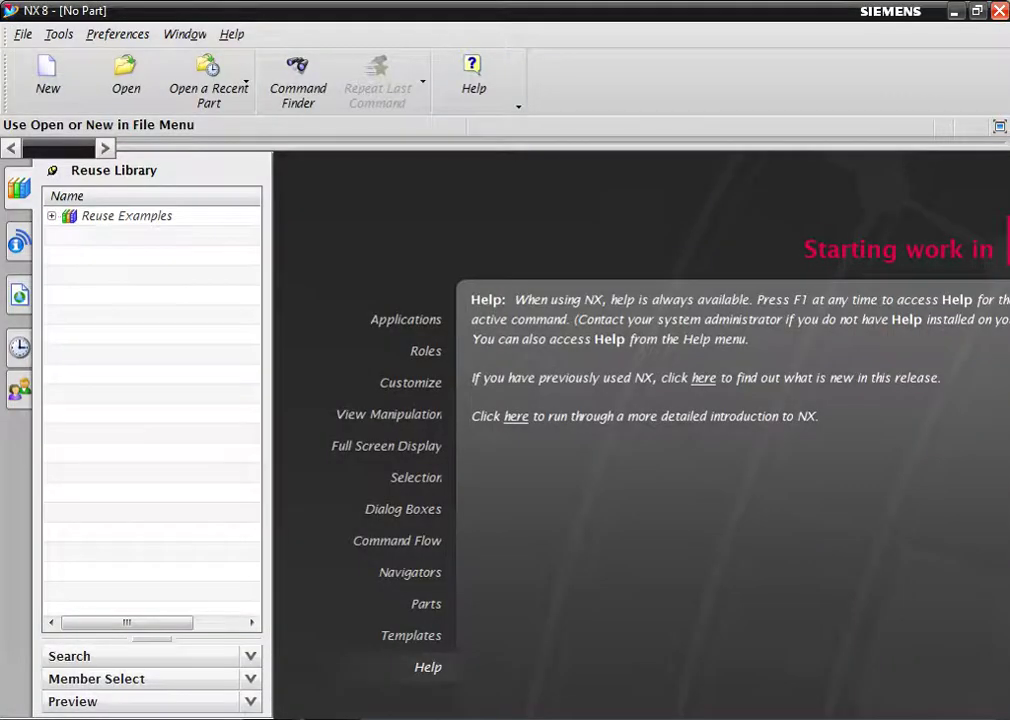
pyautogui.click(47, 72)
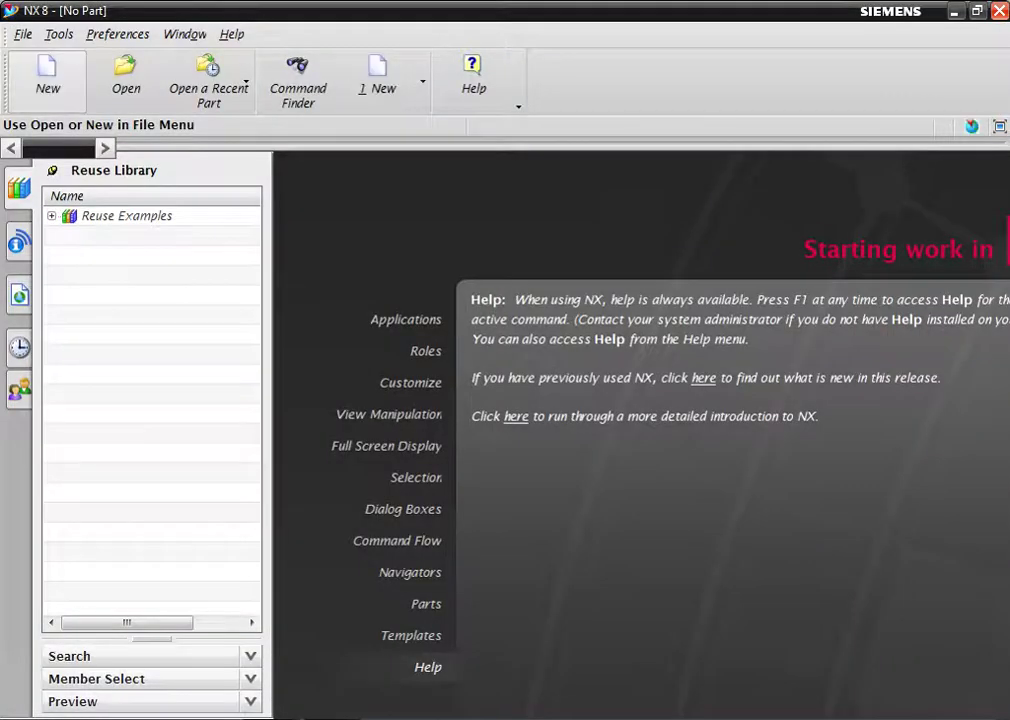
# Create a new millimetre Model part named Fork
pyautogui.write('Fork')
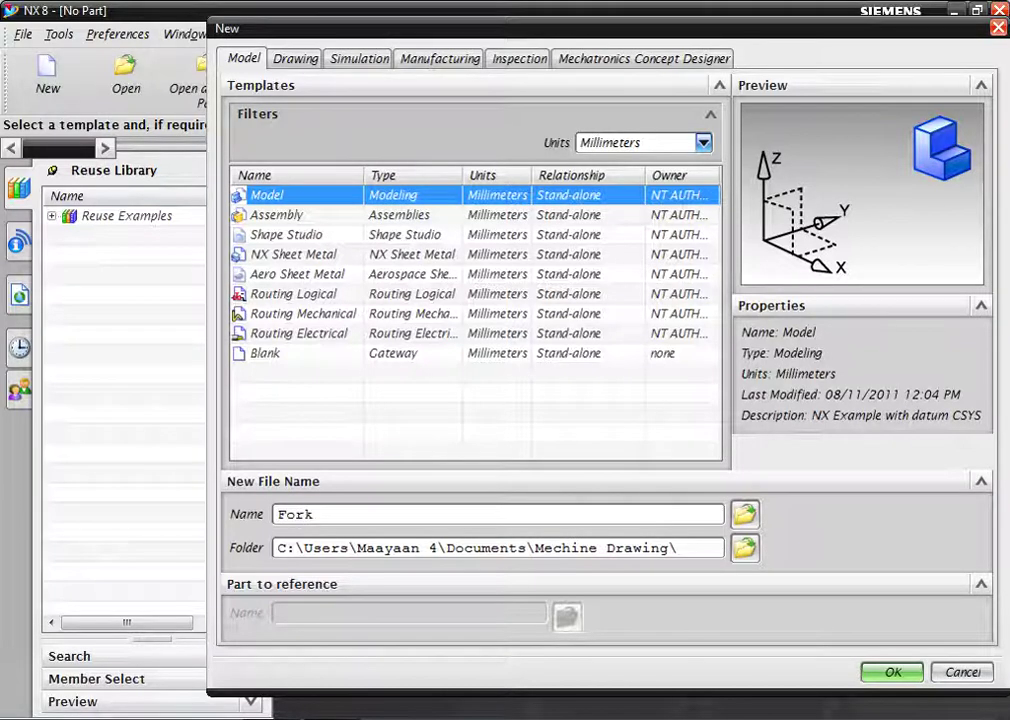
pyautogui.press('Return')
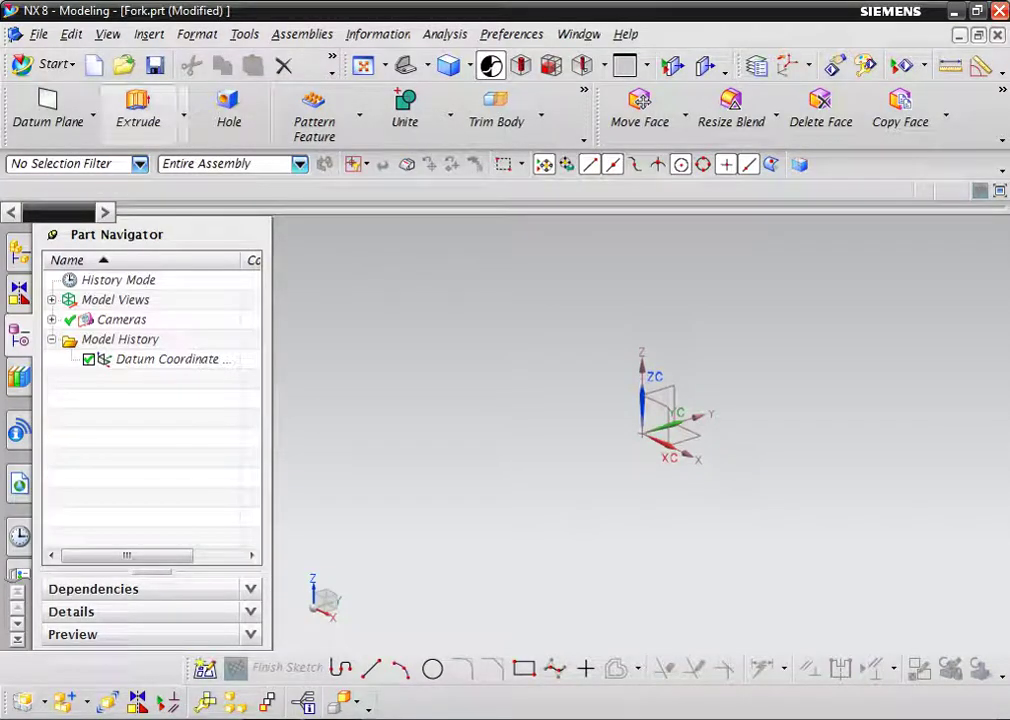
pyautogui.click(138, 105)
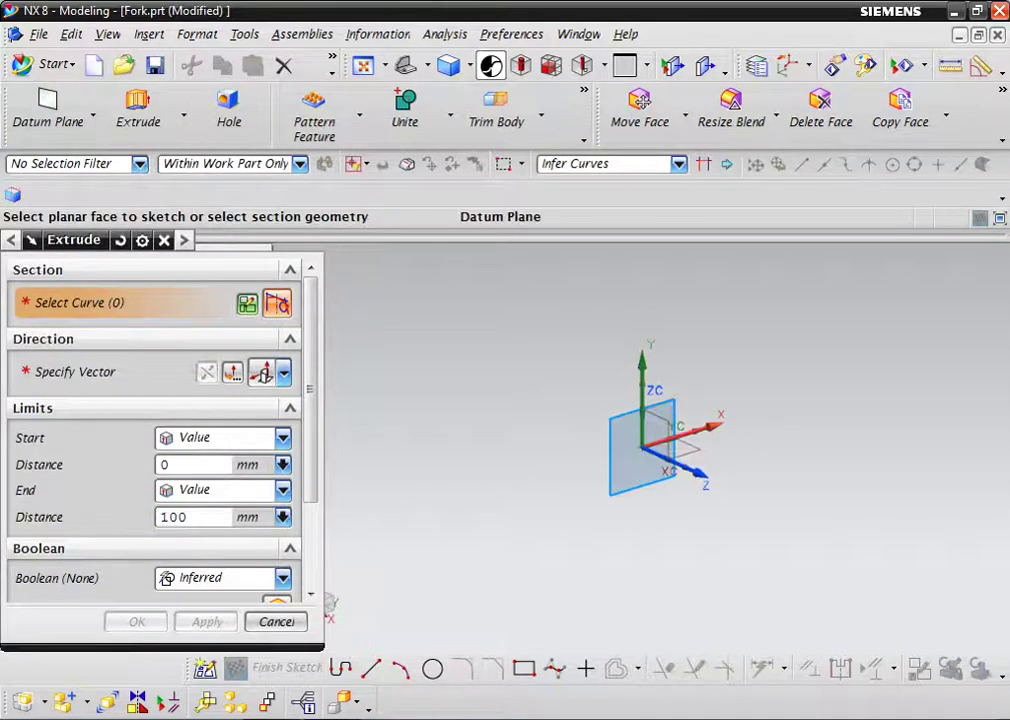
# Sketch a rectangle from center at the origin on the datum plane, about 77.1 by 160
pyautogui.click(650, 440)
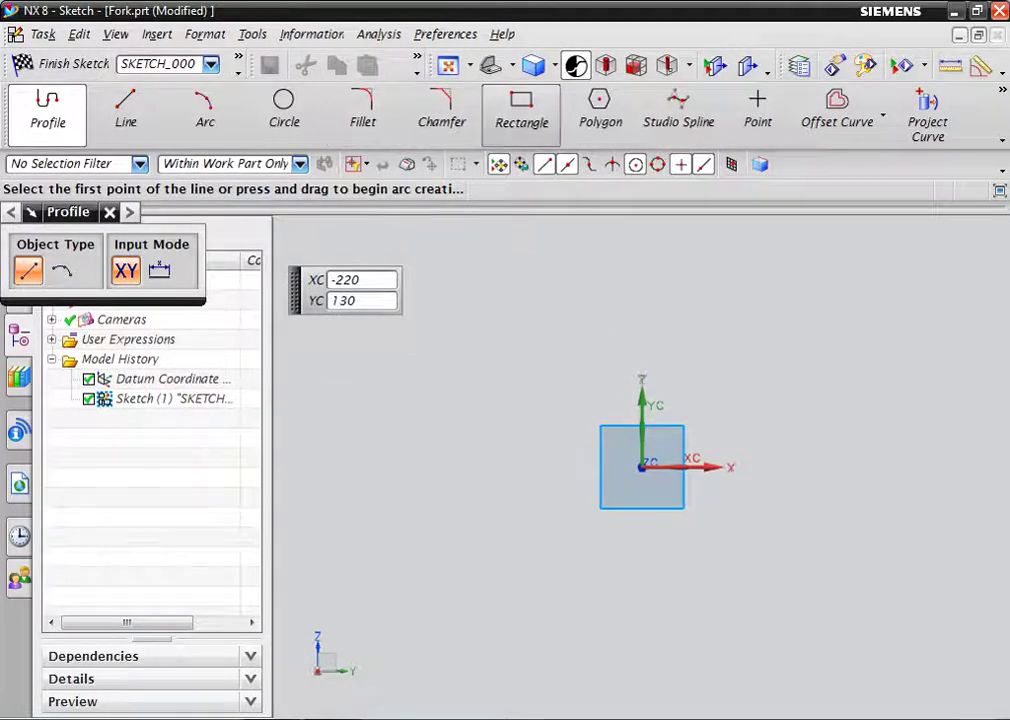
pyautogui.click(521, 110)
pyautogui.click(96, 270)
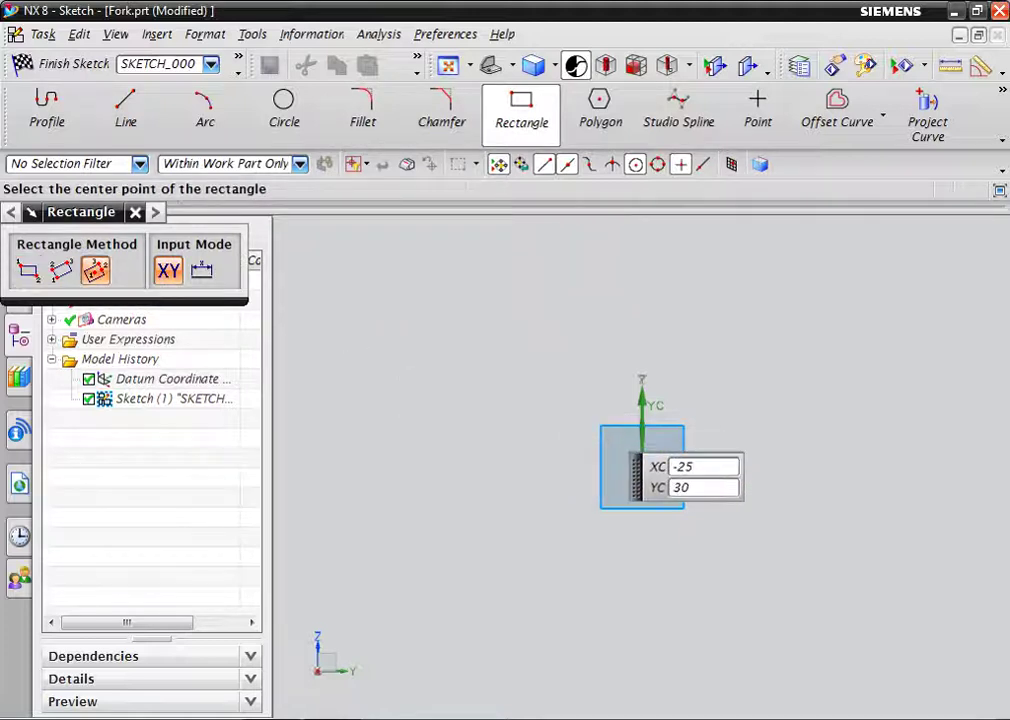
pyautogui.click(641, 467)
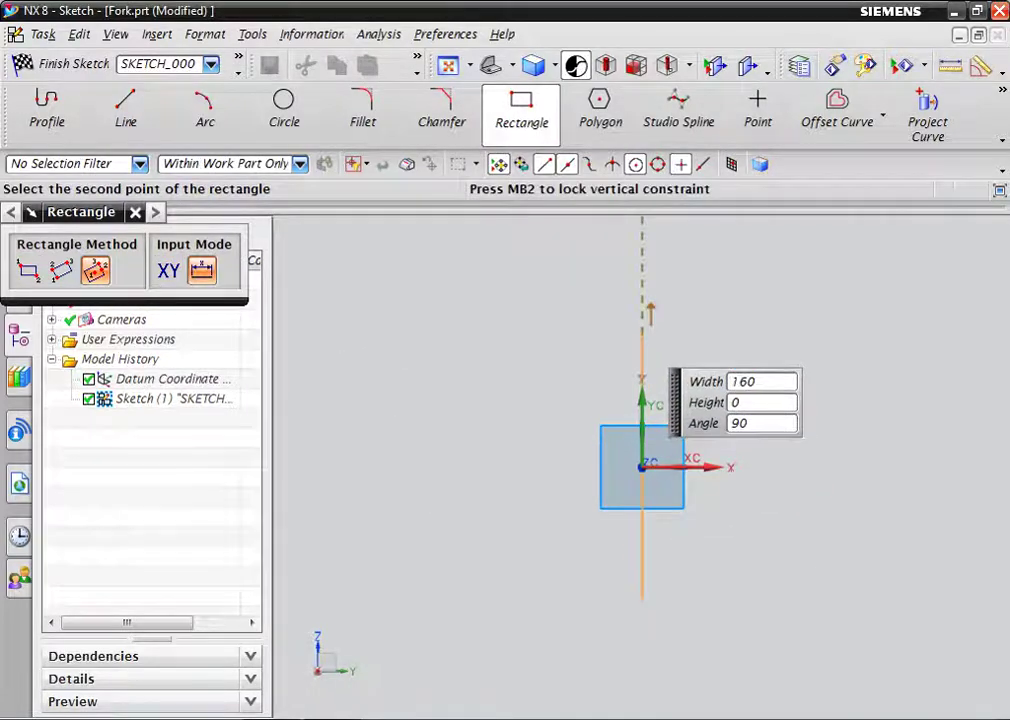
pyautogui.click(642, 337)
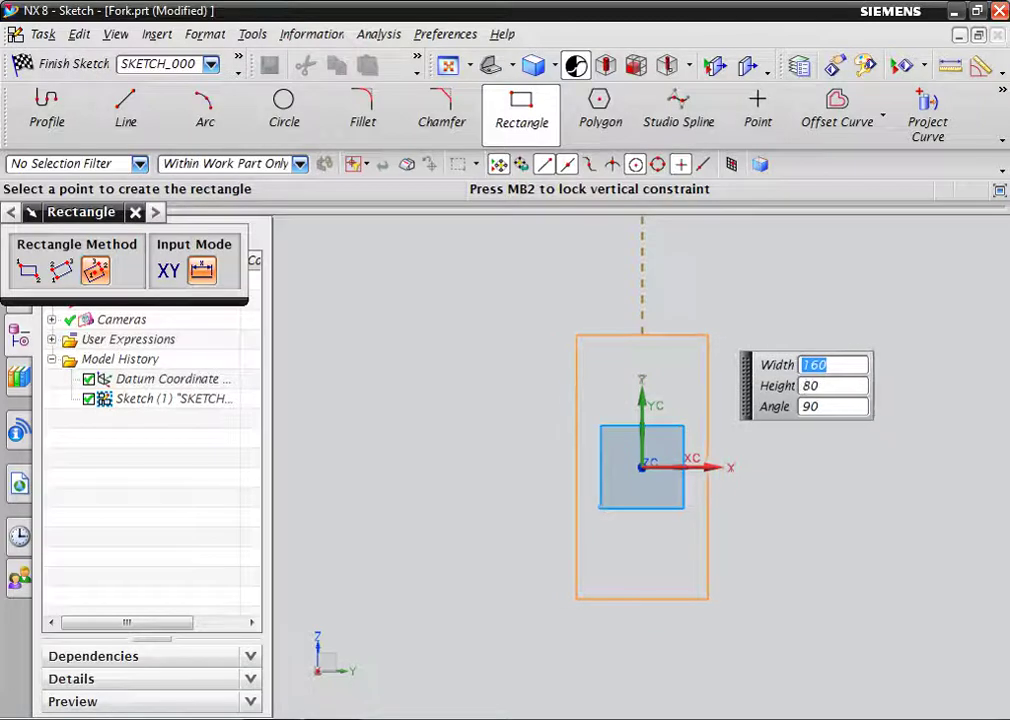
pyautogui.click(718, 331)
pyautogui.press('Escape')
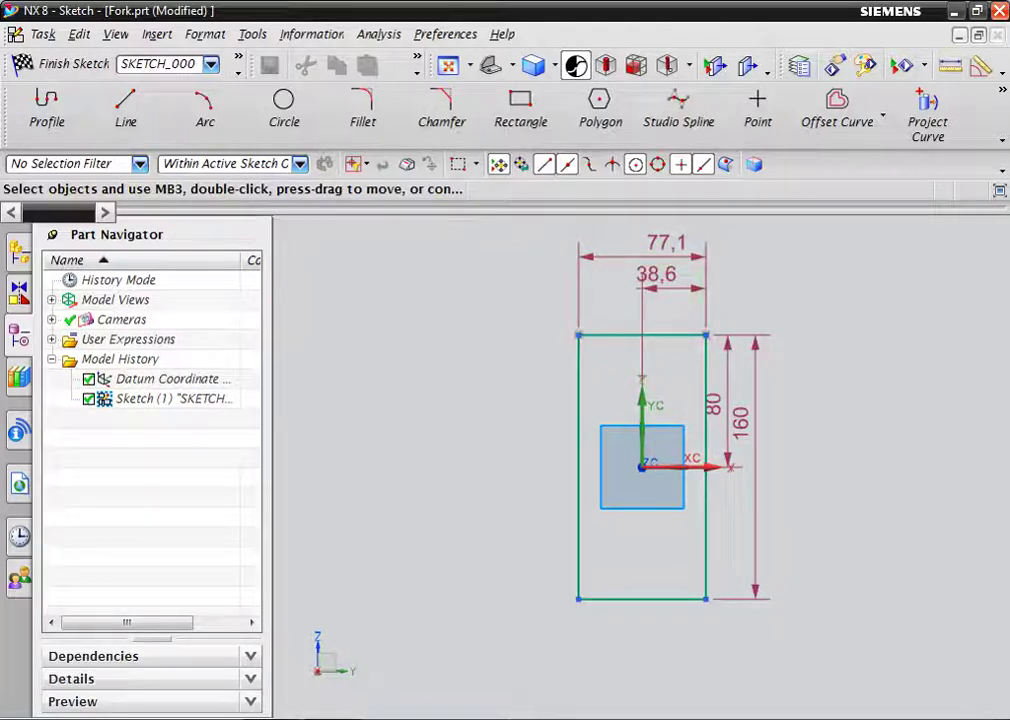
# Check the coupling drawing, then set the rectangle width to 57 mm (57/2 from the origin)
pyautogui.hotkey('alt', 'Tab')
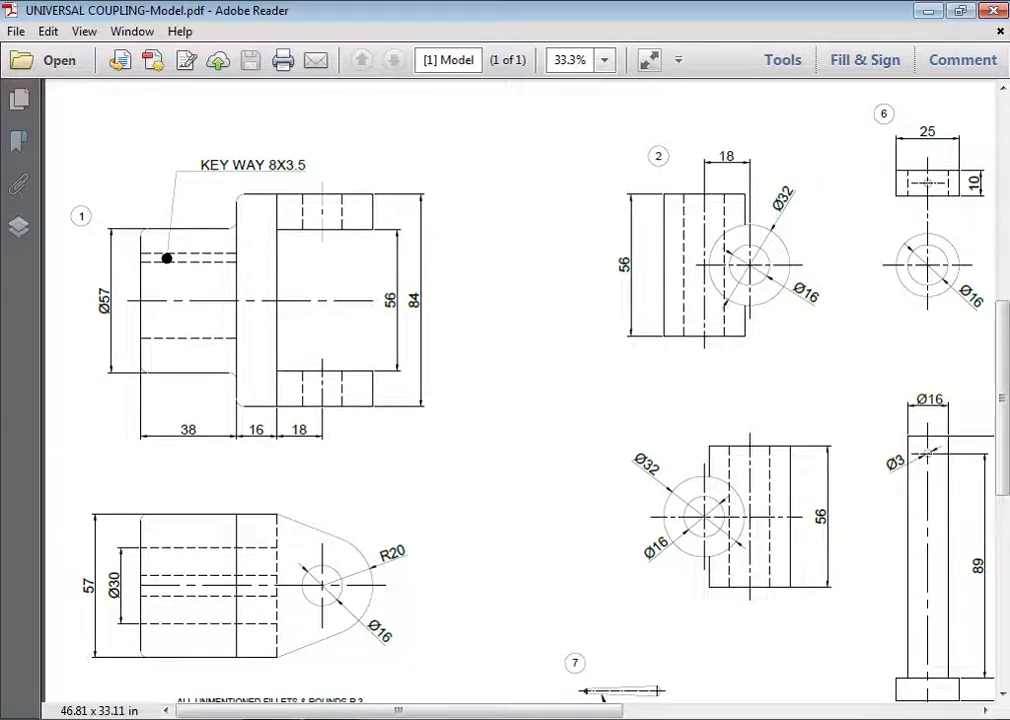
pyautogui.hotkey('alt', 'Tab')
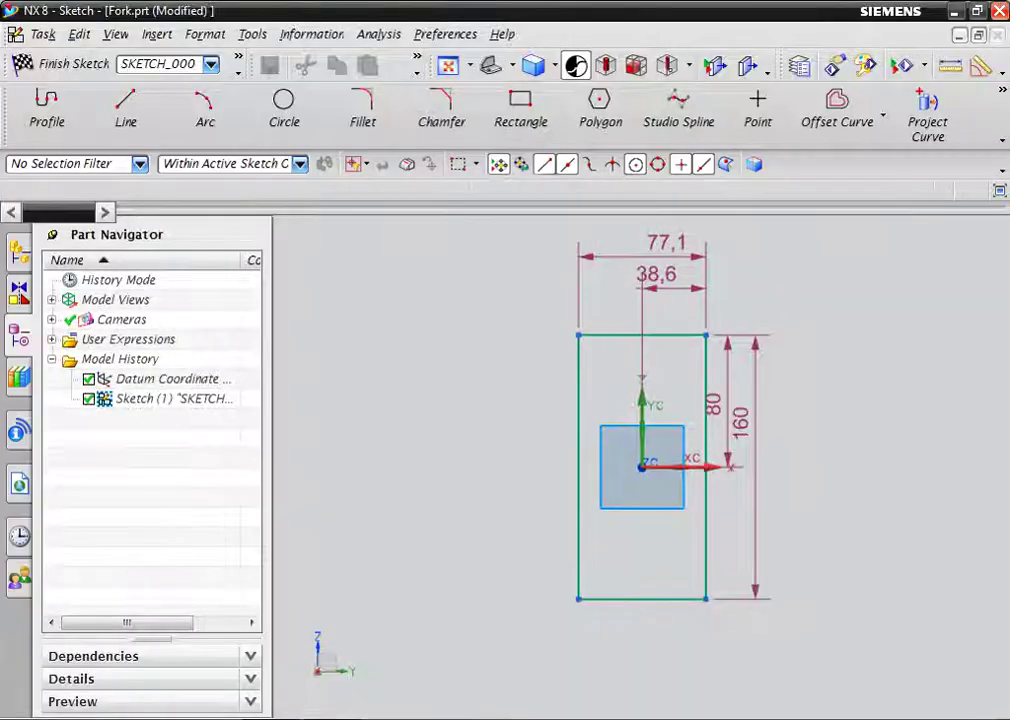
pyautogui.doubleClick(656, 274)
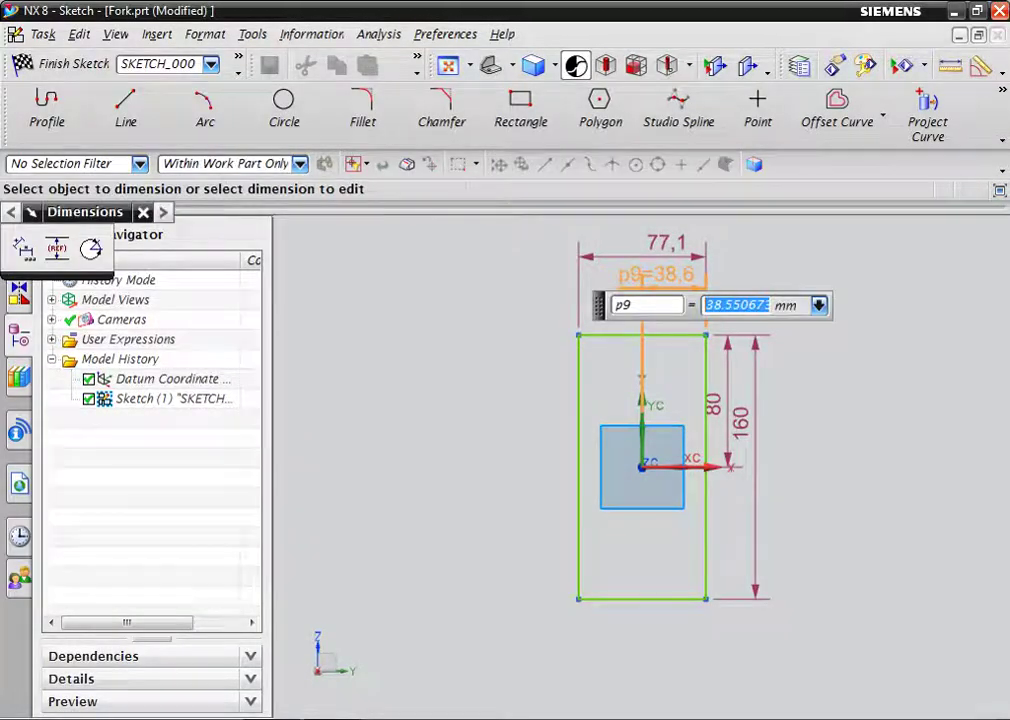
pyautogui.write('57/')
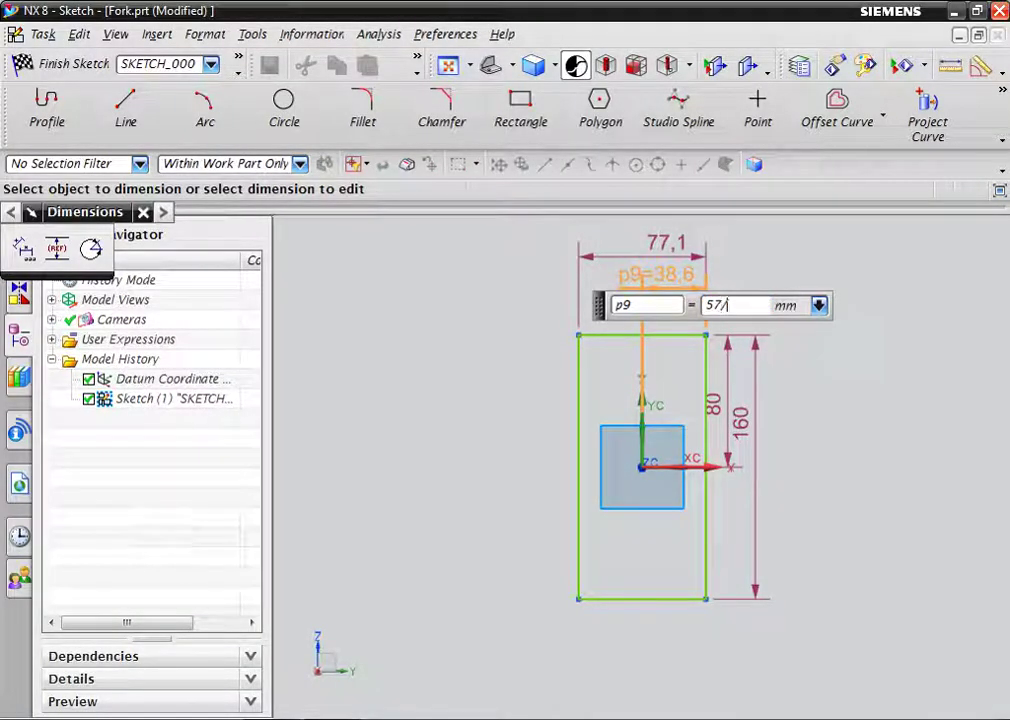
pyautogui.write('2')
pyautogui.press('Return')
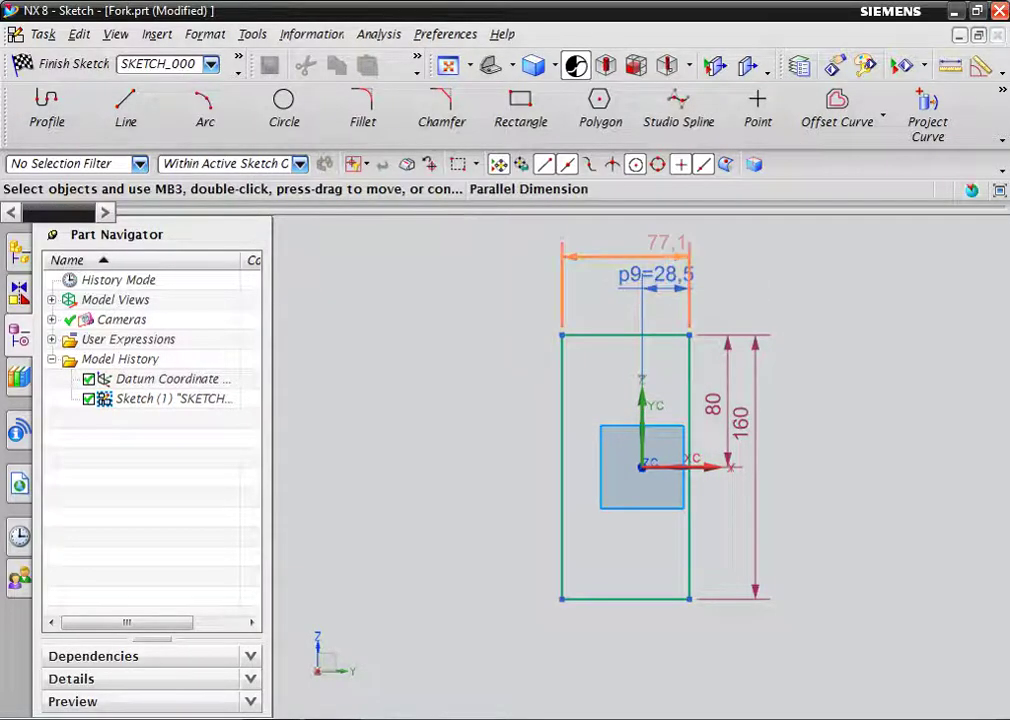
pyautogui.doubleClick(666, 243)
pyautogui.write('57')
pyautogui.press('Return')
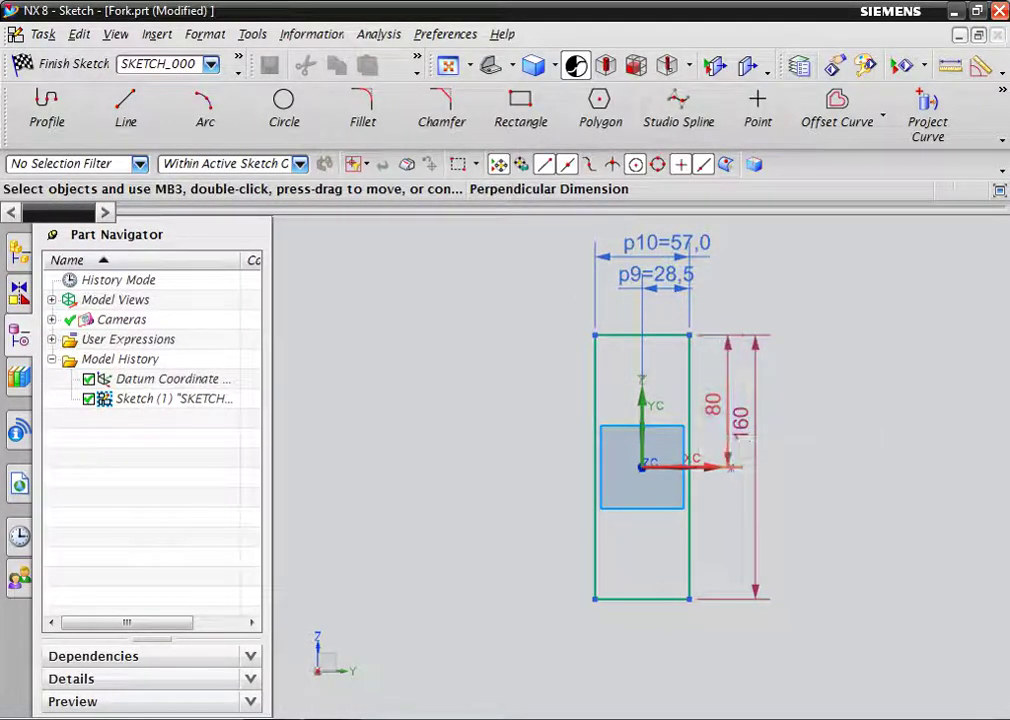
# Set the rectangle height to 87 mm (87/2 from the origin) and finish the sketch
pyautogui.doubleClick(712, 440)
pyautogui.write('87')
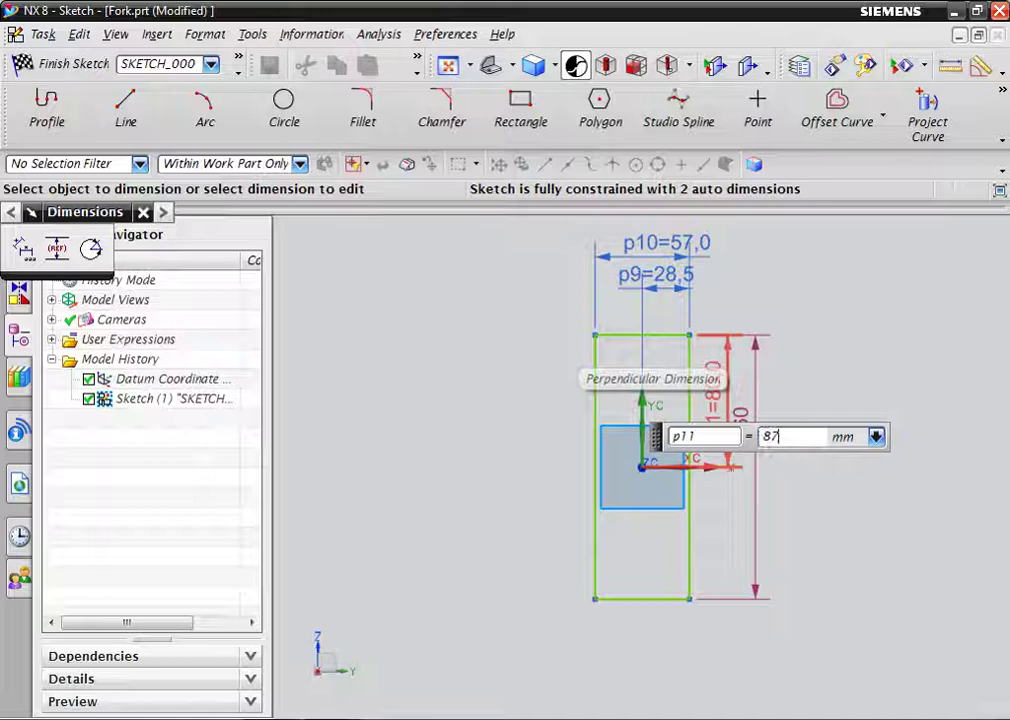
pyautogui.write('2')
pyautogui.press('Return')
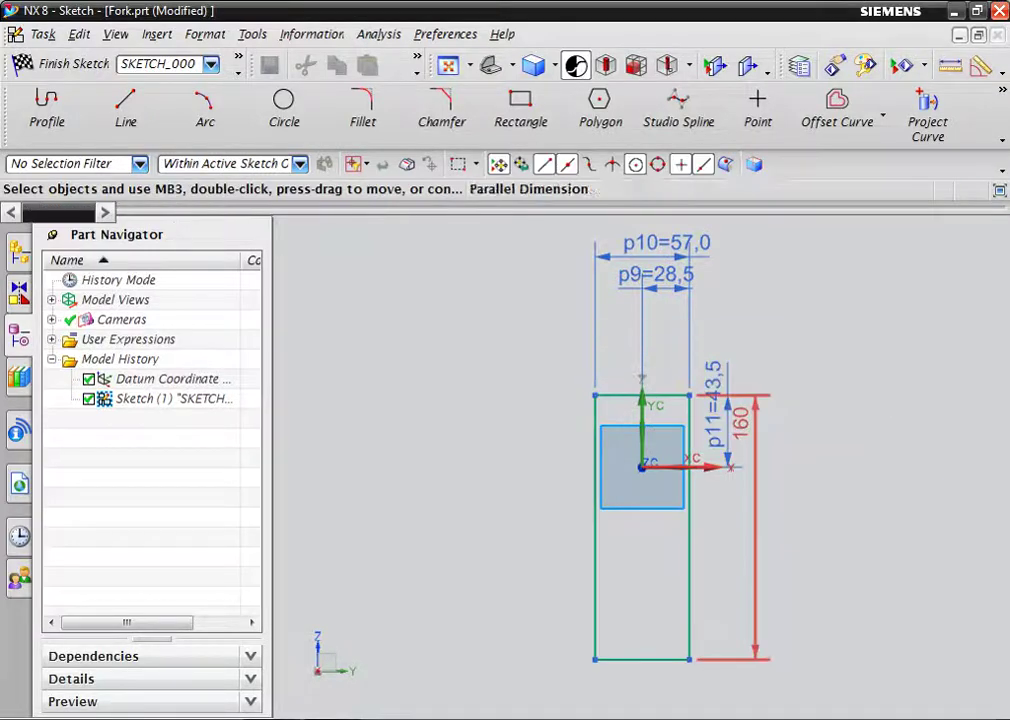
pyautogui.doubleClick(740, 420)
pyautogui.write('87')
pyautogui.press('Return')
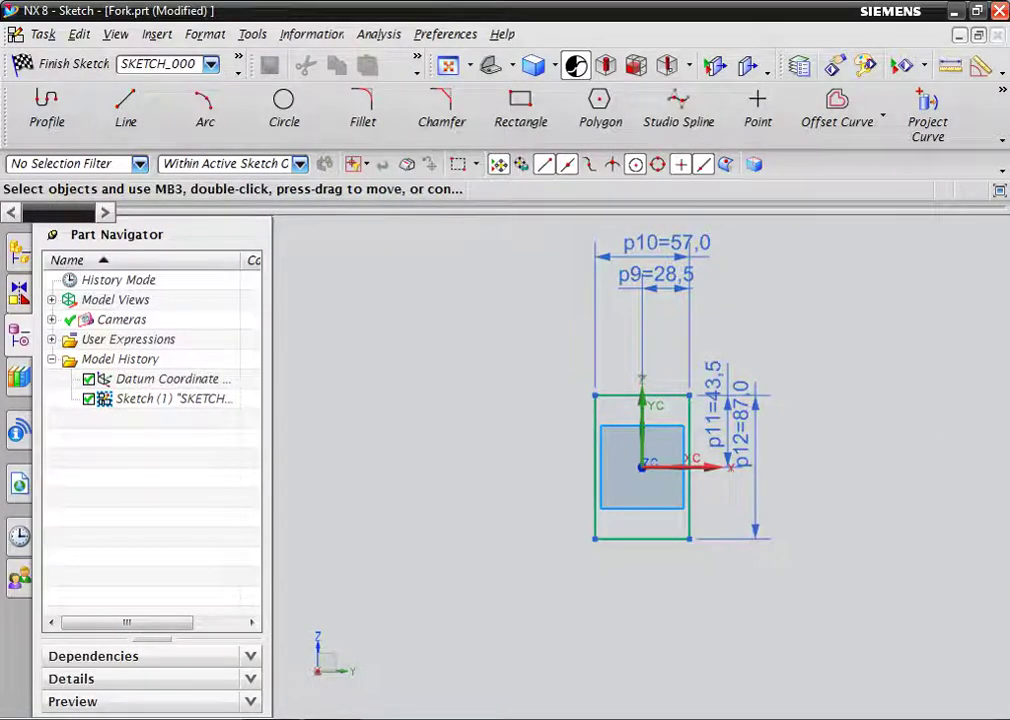
pyautogui.click(60, 63)
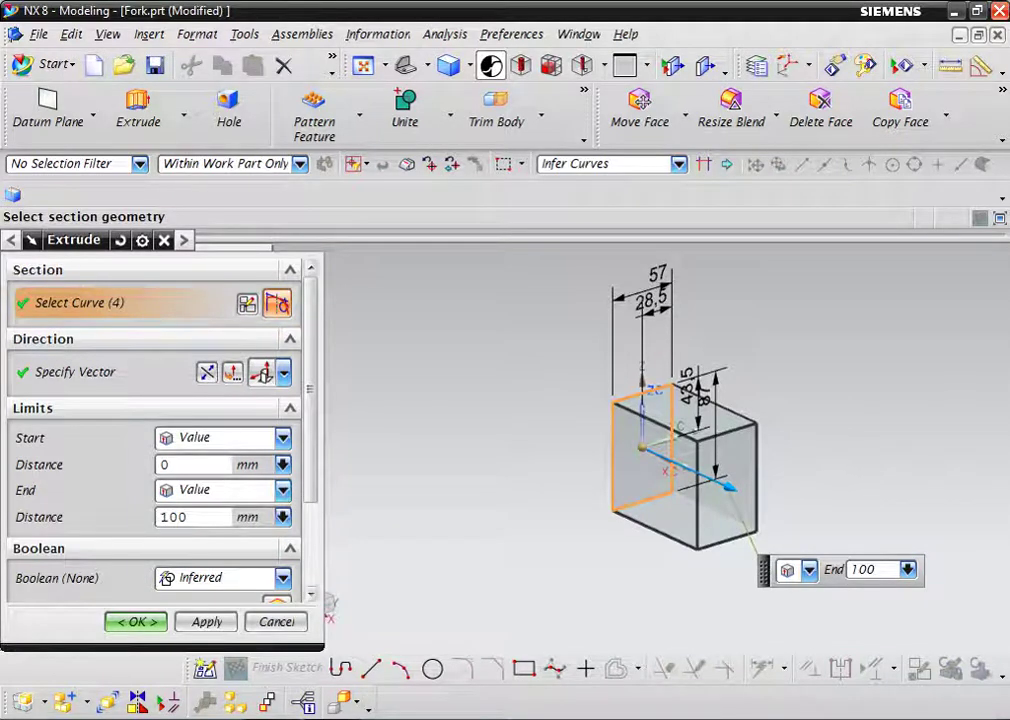
pyautogui.click(330, 685)
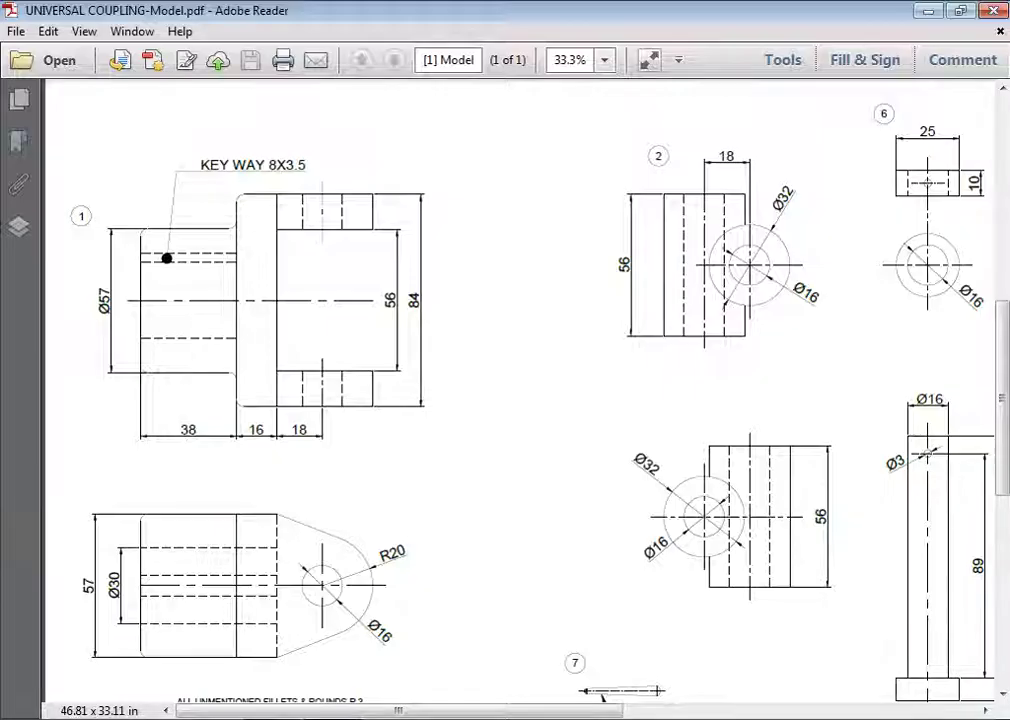
pyautogui.hotkey('alt', 'Tab')
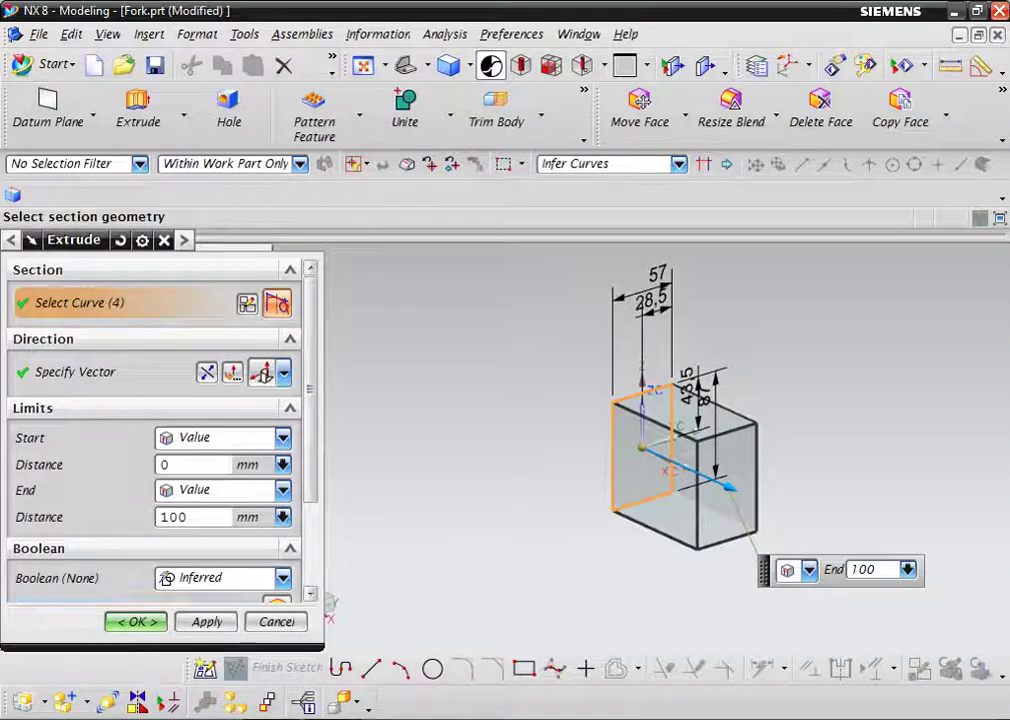
pyautogui.doubleClick(173, 517)
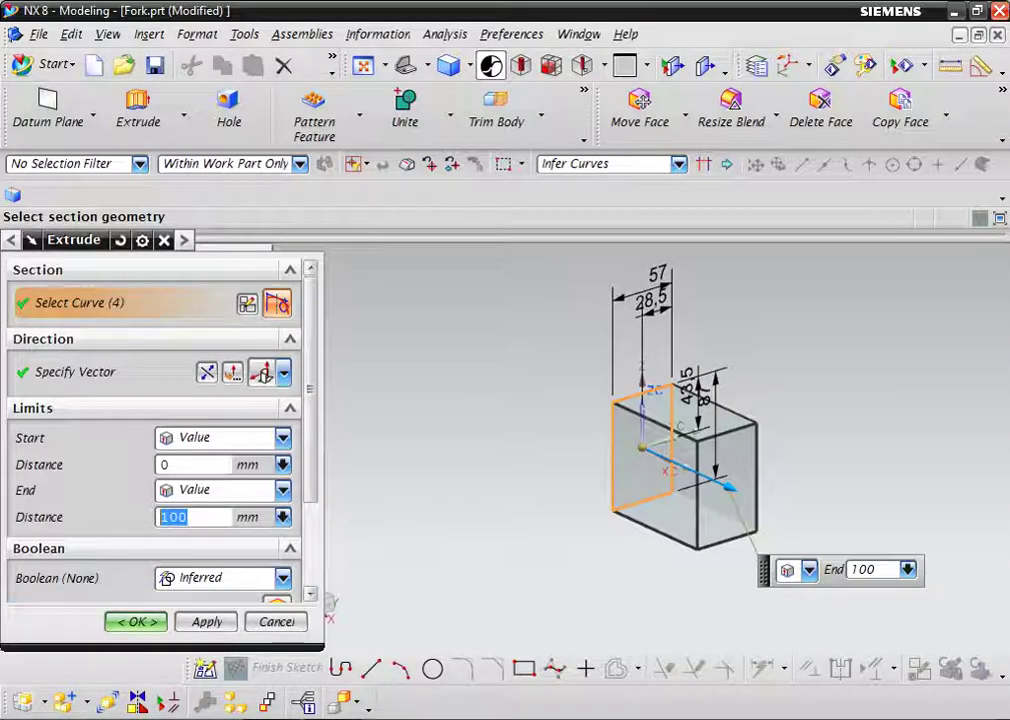
pyautogui.write('16')
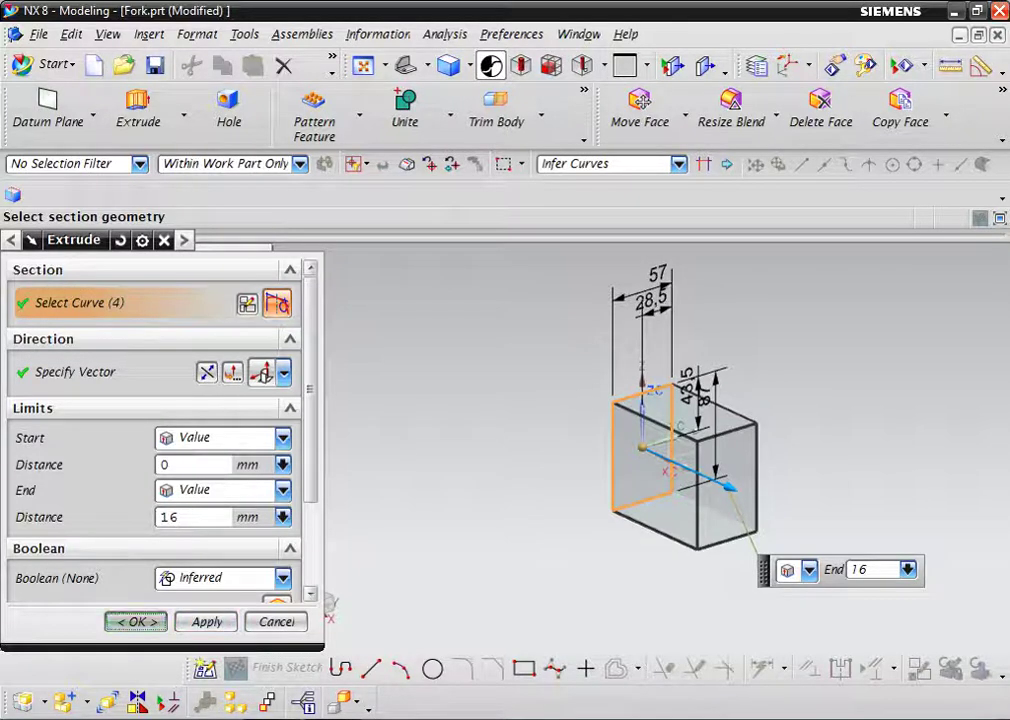
pyautogui.click(136, 621)
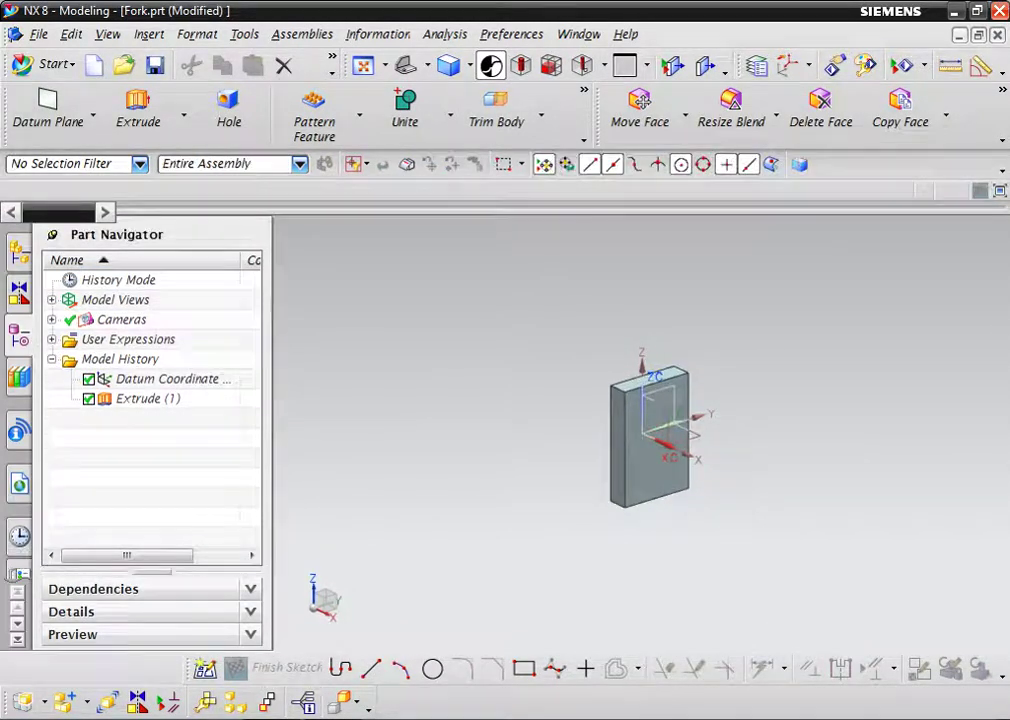
pyautogui.scroll(2, 647, 380)
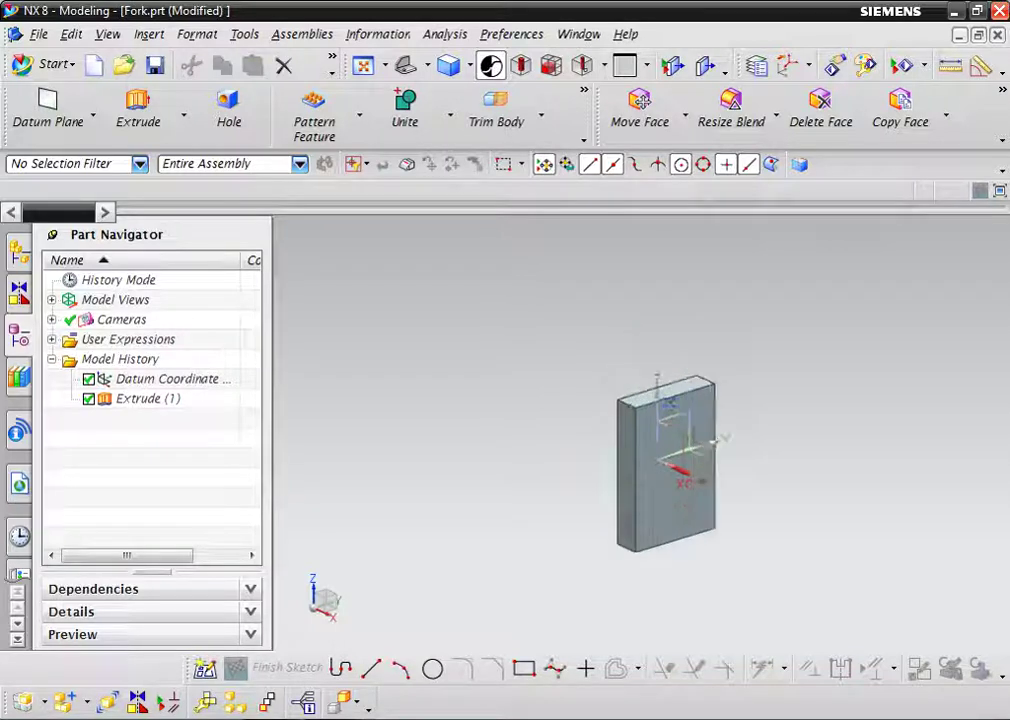
pyautogui.scroll(2, 647, 380)
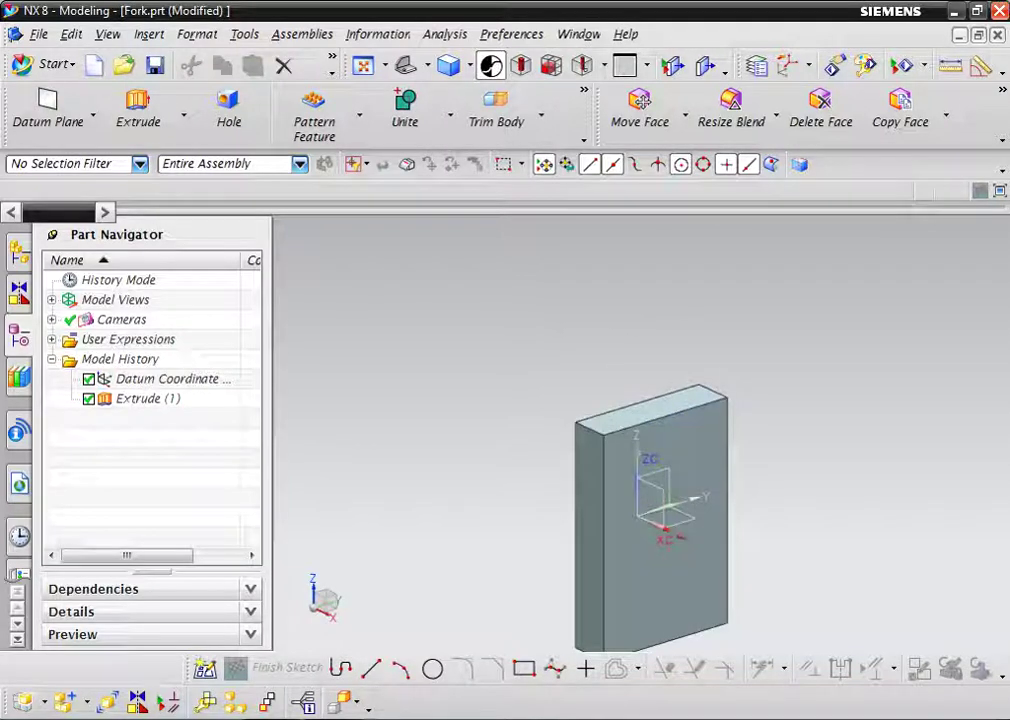
# Start an extrusion sketch on the block's top face and project its lower long edge into it
pyautogui.click(138, 105)
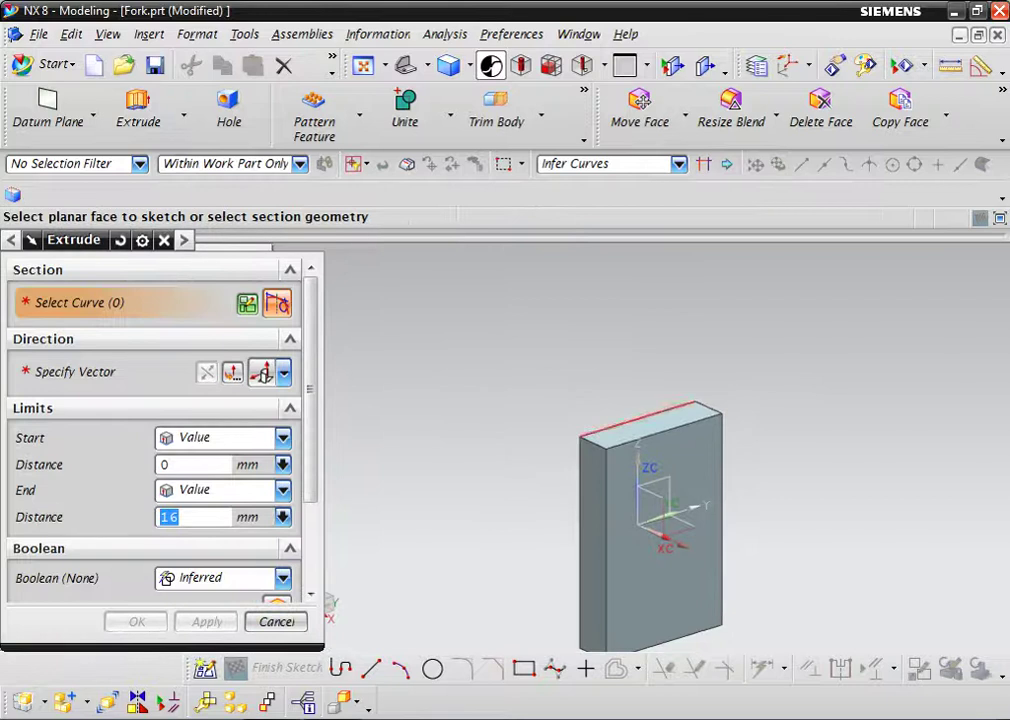
pyautogui.click(640, 425)
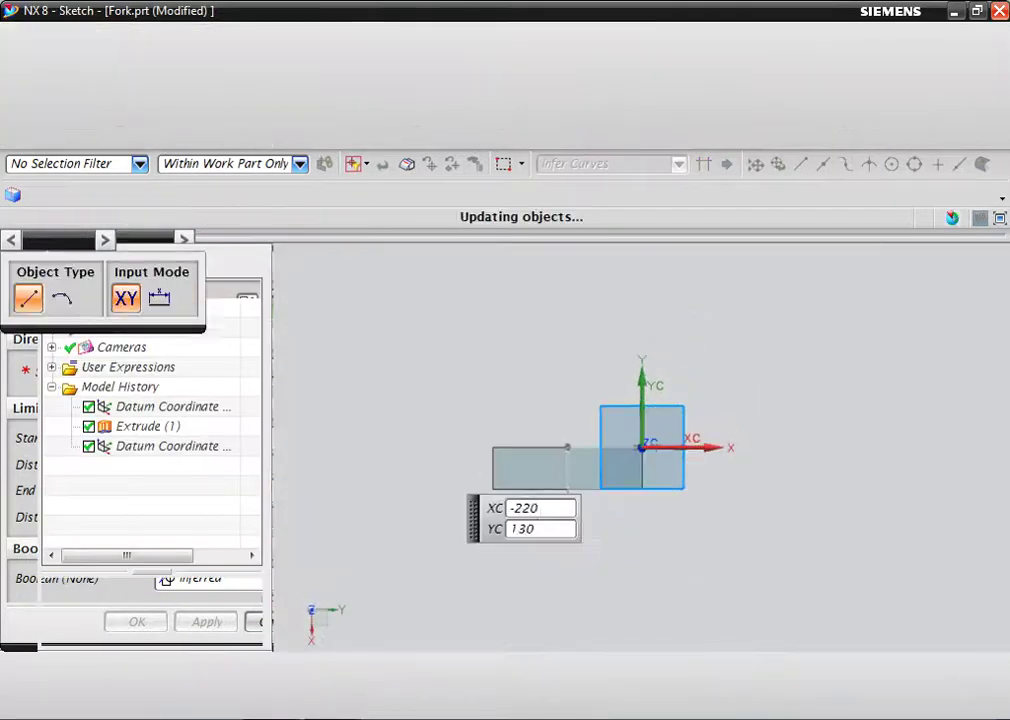
pyautogui.press('Escape')
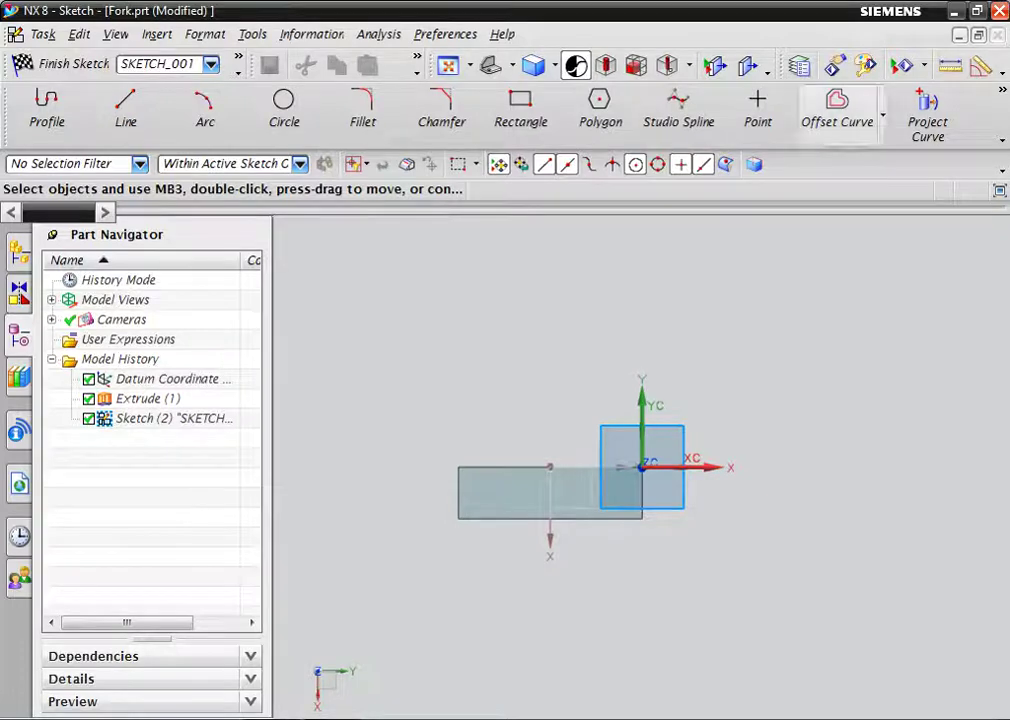
pyautogui.click(927, 110)
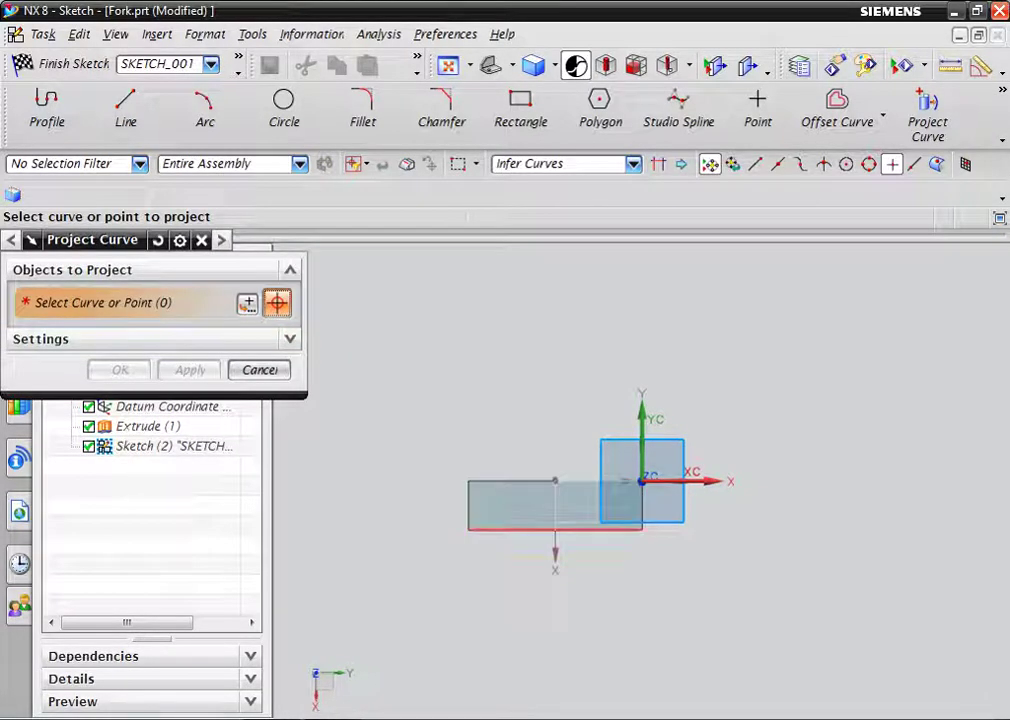
pyautogui.click(520, 529)
pyautogui.press('Return')
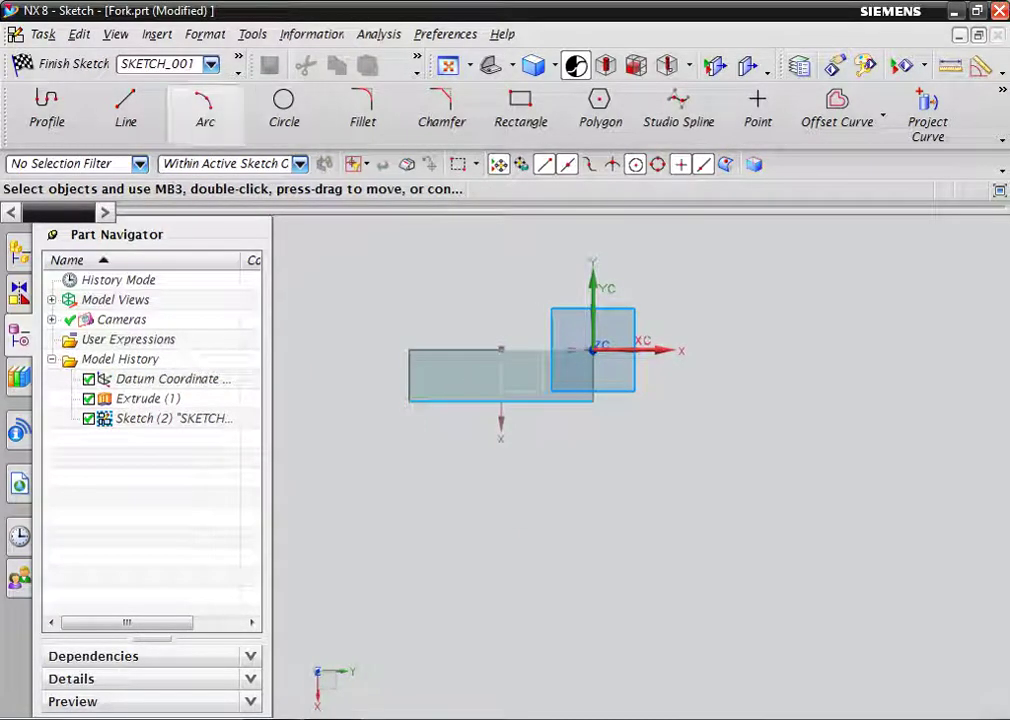
pyautogui.click(125, 105)
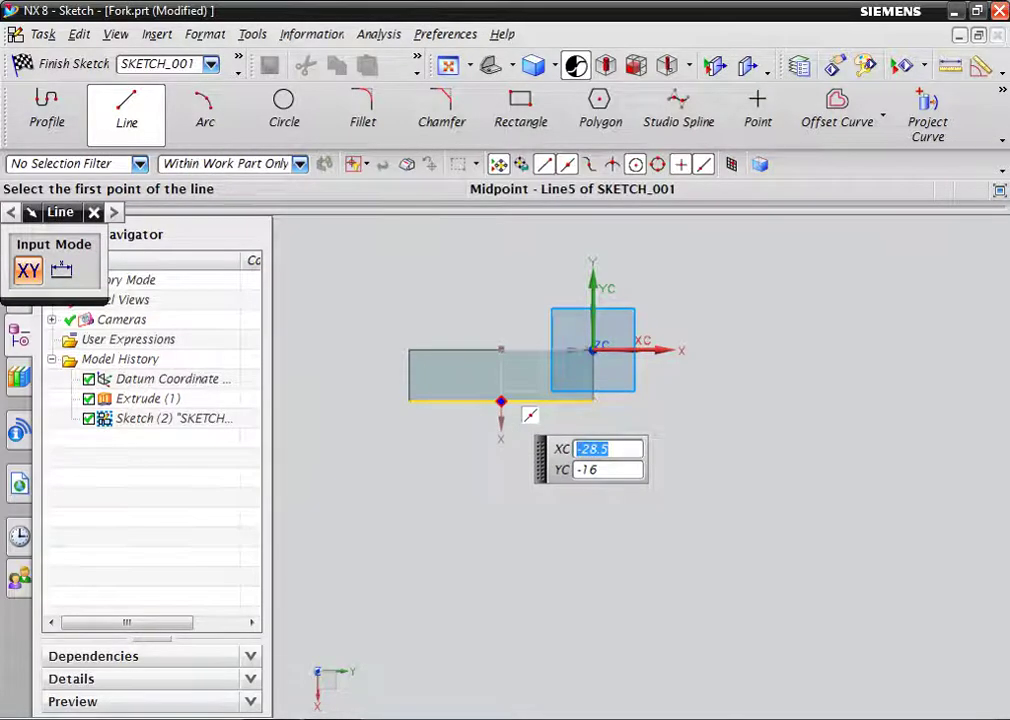
# Draw an 18 mm vertical line downward from the projected edge's midpoint
pyautogui.click(501, 401)
pyautogui.click(660, 411)
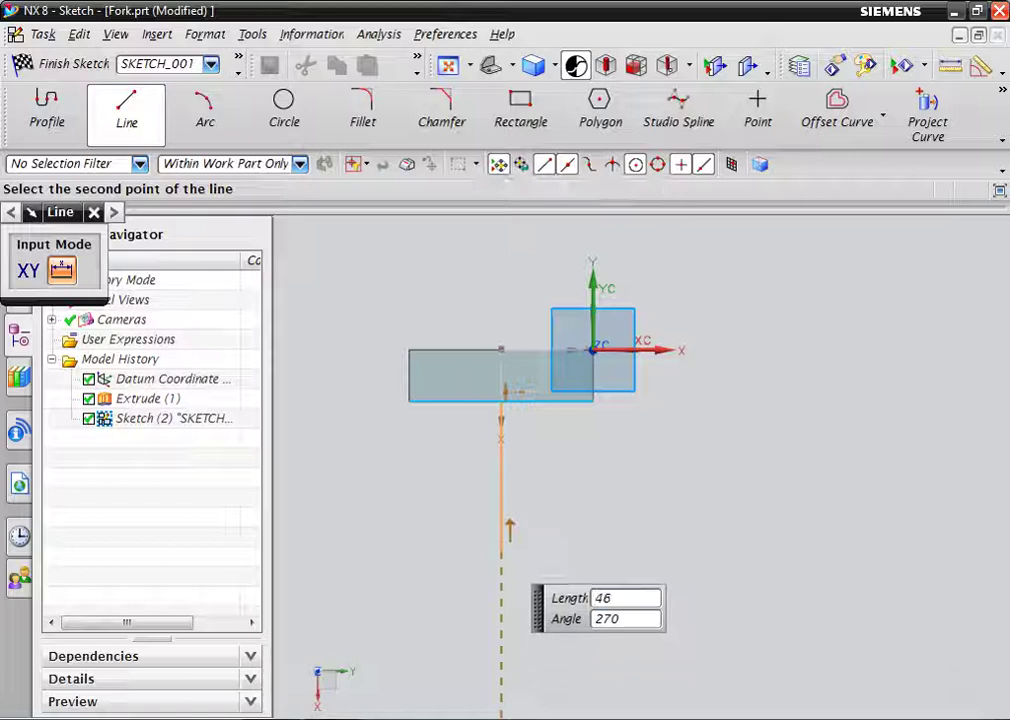
pyautogui.press('Return')
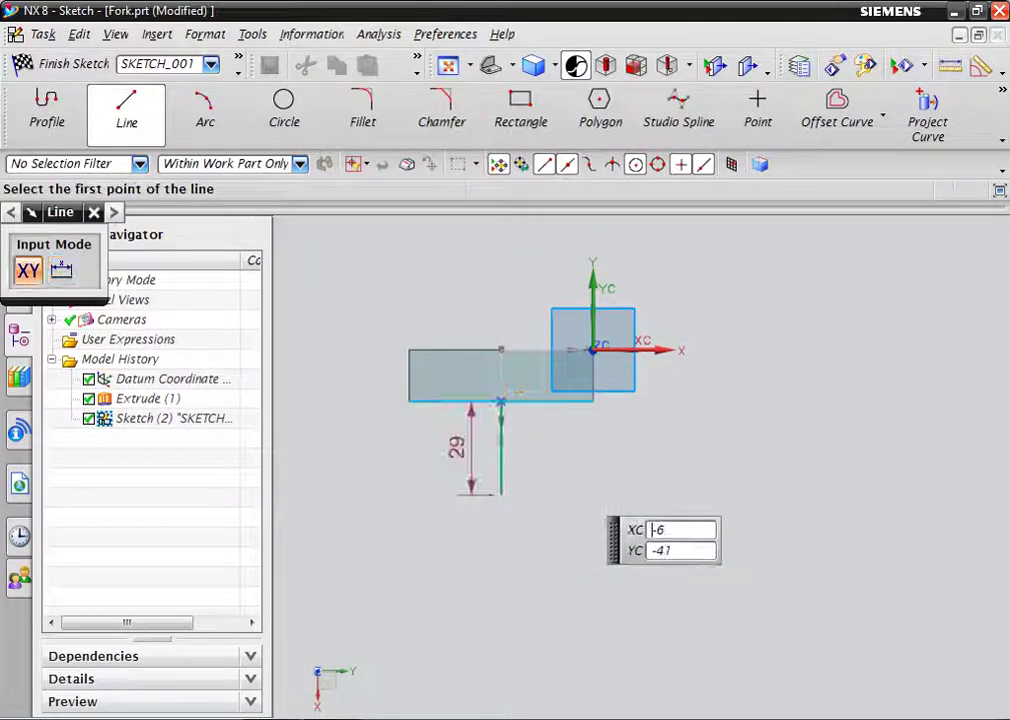
pyautogui.press('Escape')
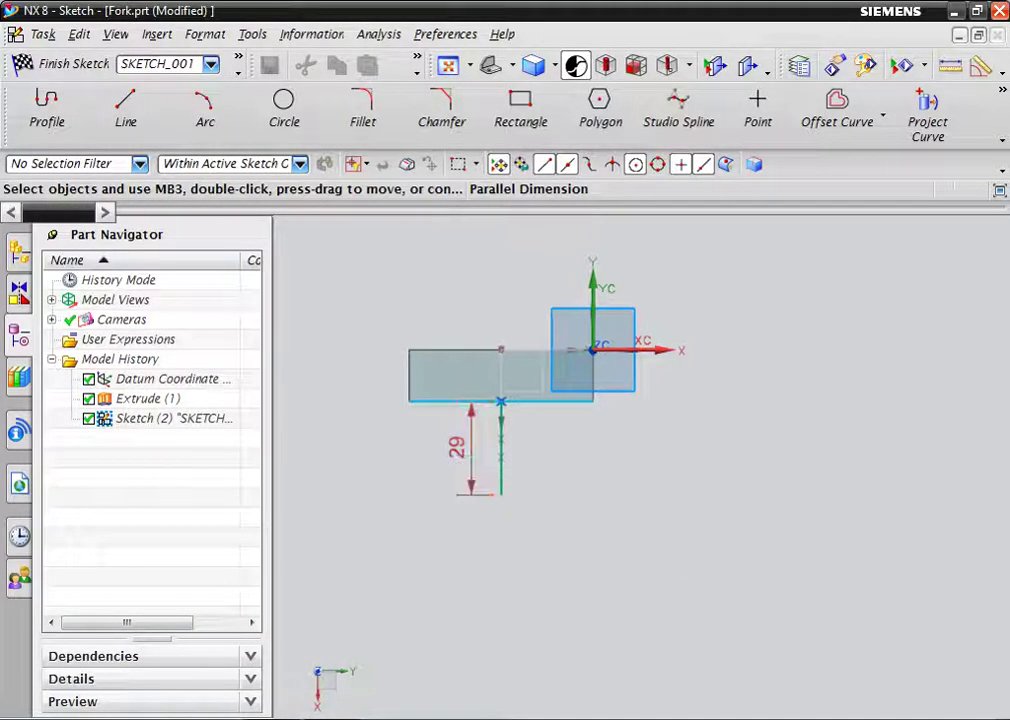
pyautogui.doubleClick(457, 442)
pyautogui.write('18')
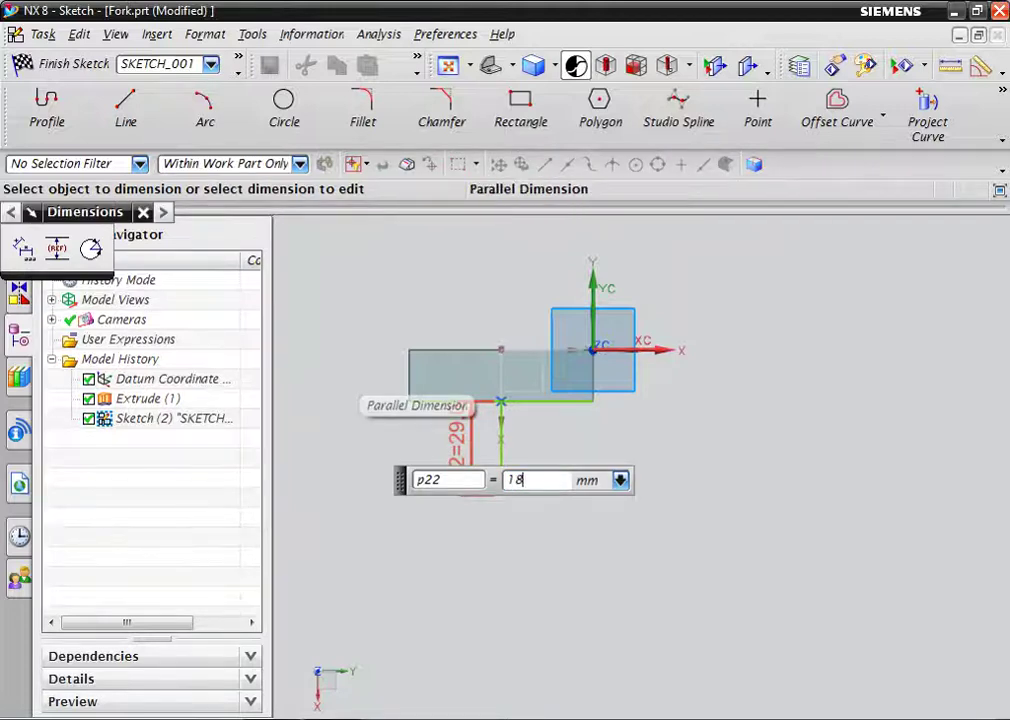
pyautogui.press('Return')
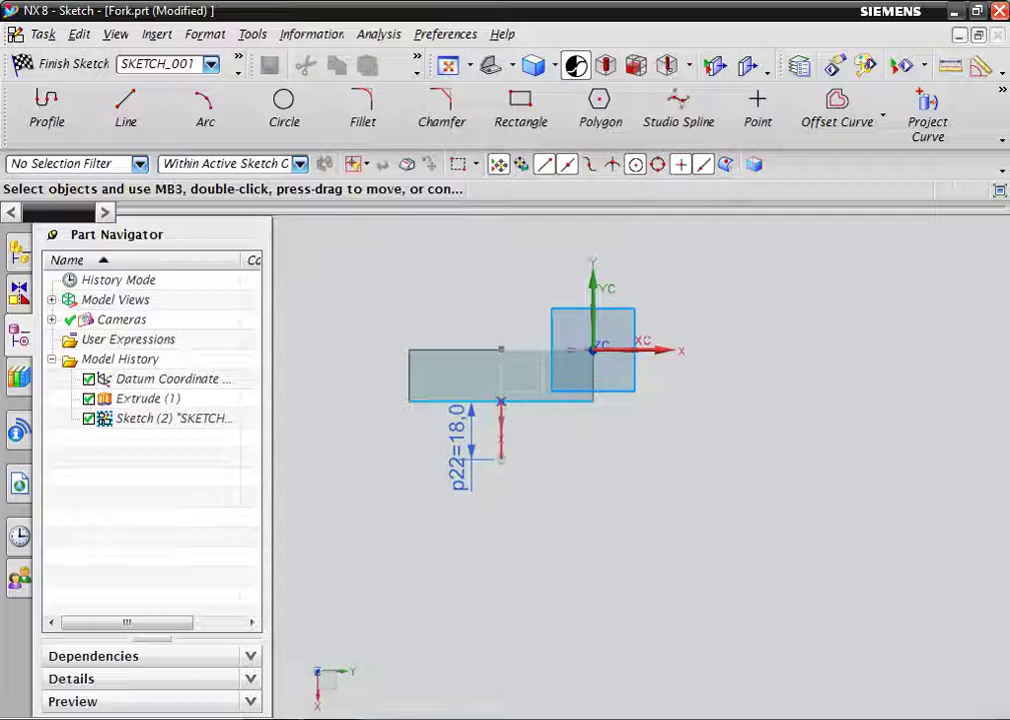
# Convert the 18 mm line into a dashed reference line and check the coupling drawing
pyautogui.rightClick(501, 452)
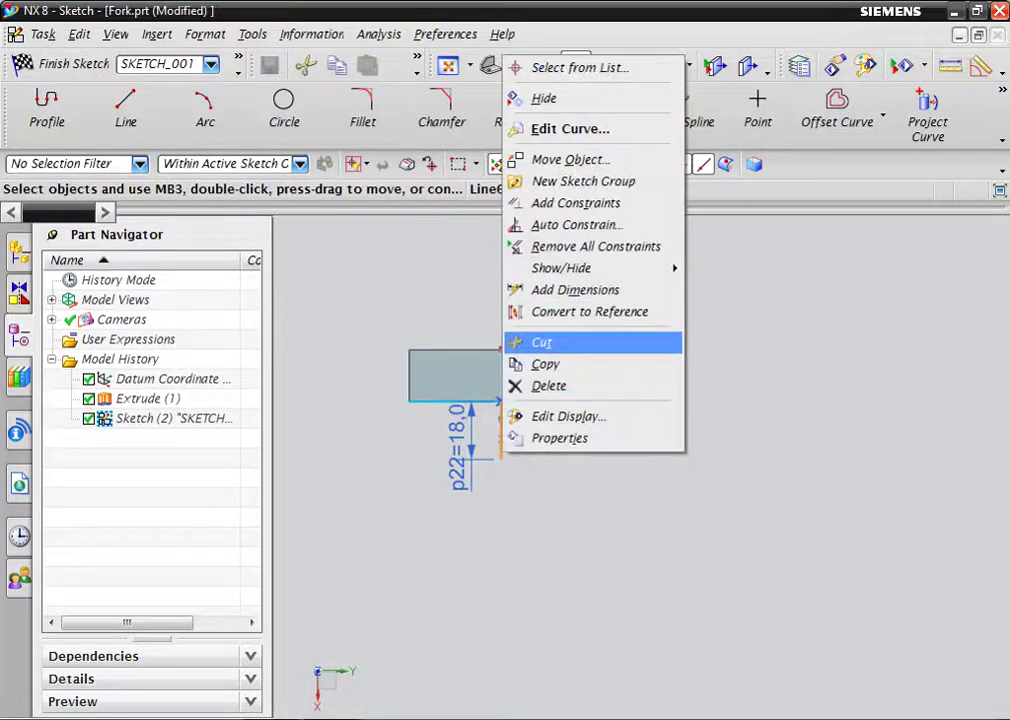
pyautogui.click(590, 311)
pyautogui.scroll(-2, 482, 465)
pyautogui.scroll(-3, 482, 465)
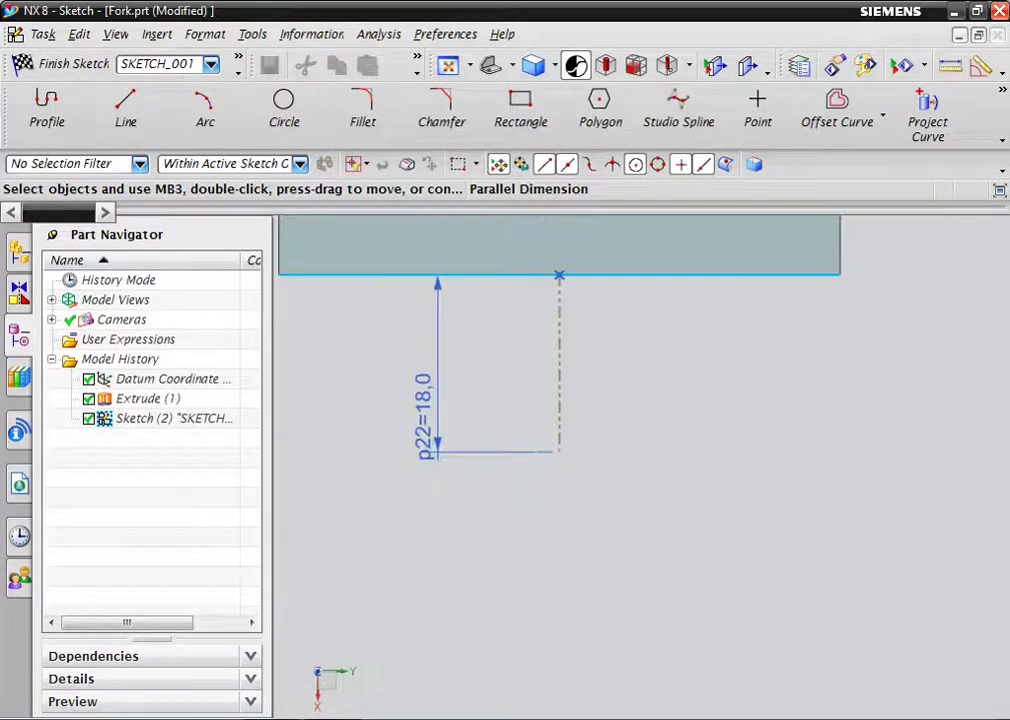
pyautogui.scroll(3, 547, 443)
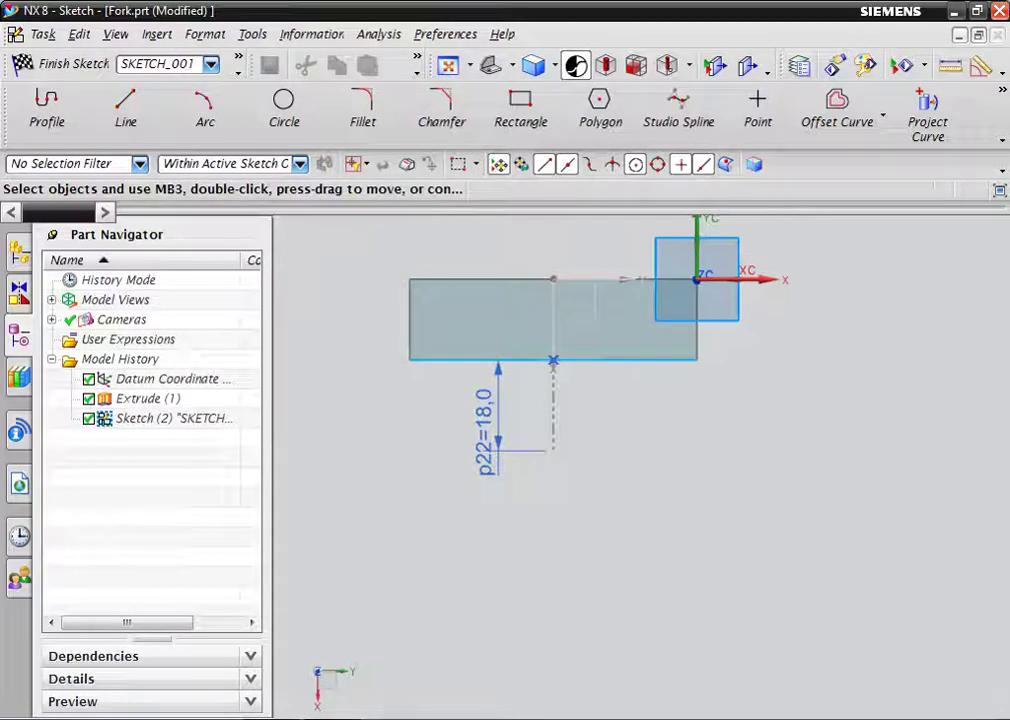
pyautogui.hotkey('alt', 'Tab')
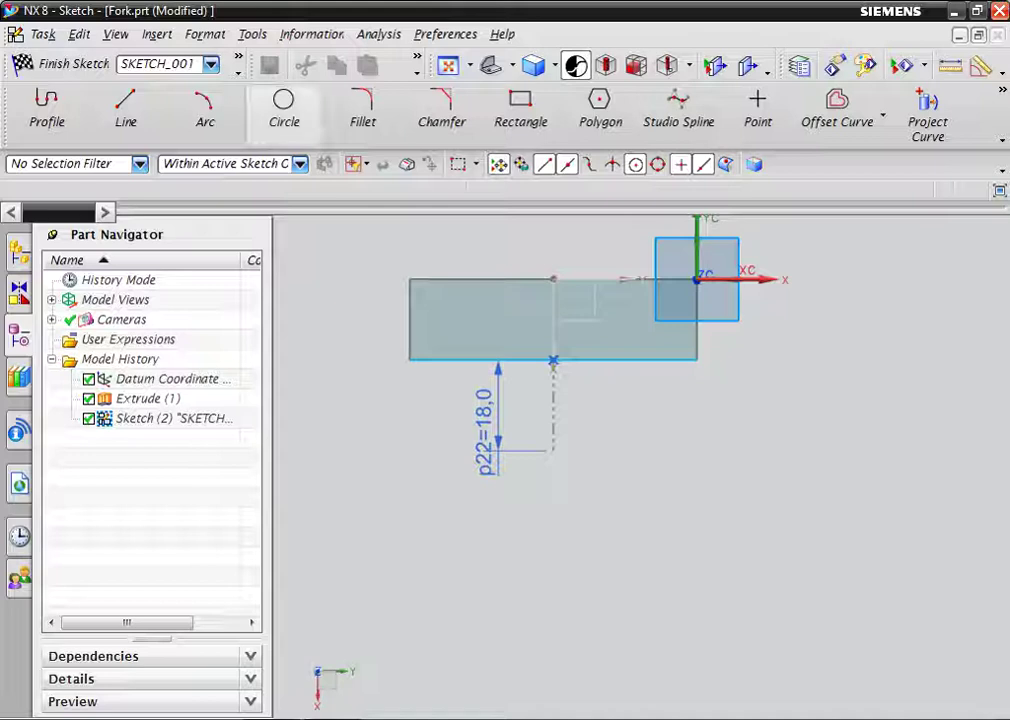
# Draw two concentric circles at the reference line's lower end and set the inner diameter to 16 mm
pyautogui.click(284, 108)
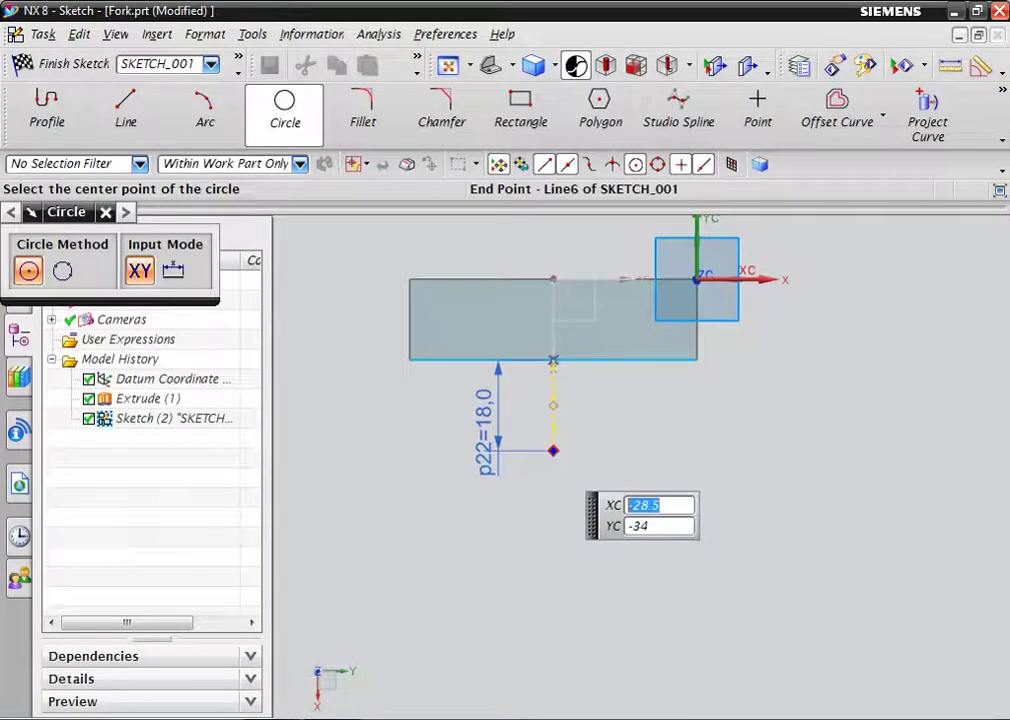
pyautogui.click(553, 450)
pyautogui.click(596, 459)
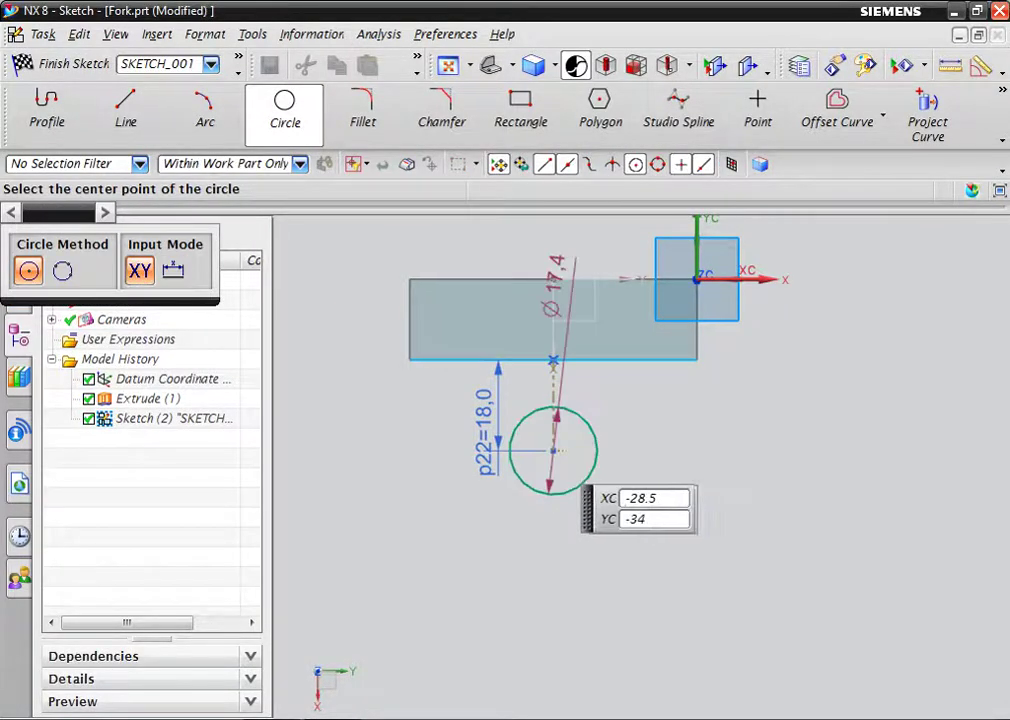
pyautogui.click(553, 450)
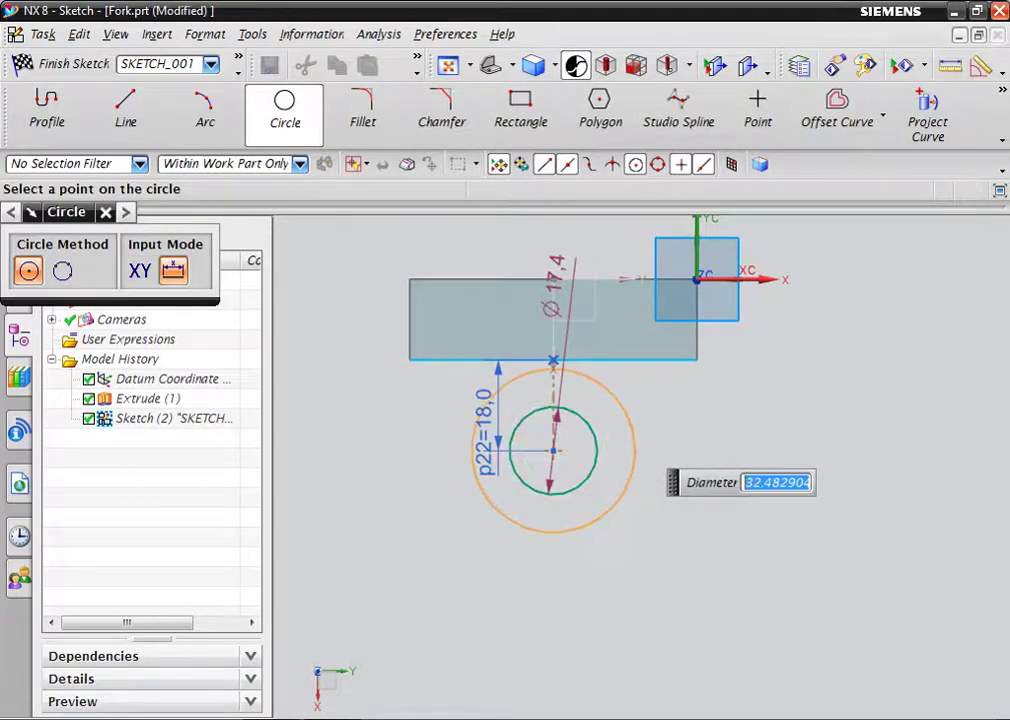
pyautogui.click(612, 400)
pyautogui.press('Escape')
pyautogui.moveTo(555, 295)
pyautogui.mouseDown()
pyautogui.moveTo(700, 335)
pyautogui.moveTo(765, 428)
pyautogui.mouseUp()
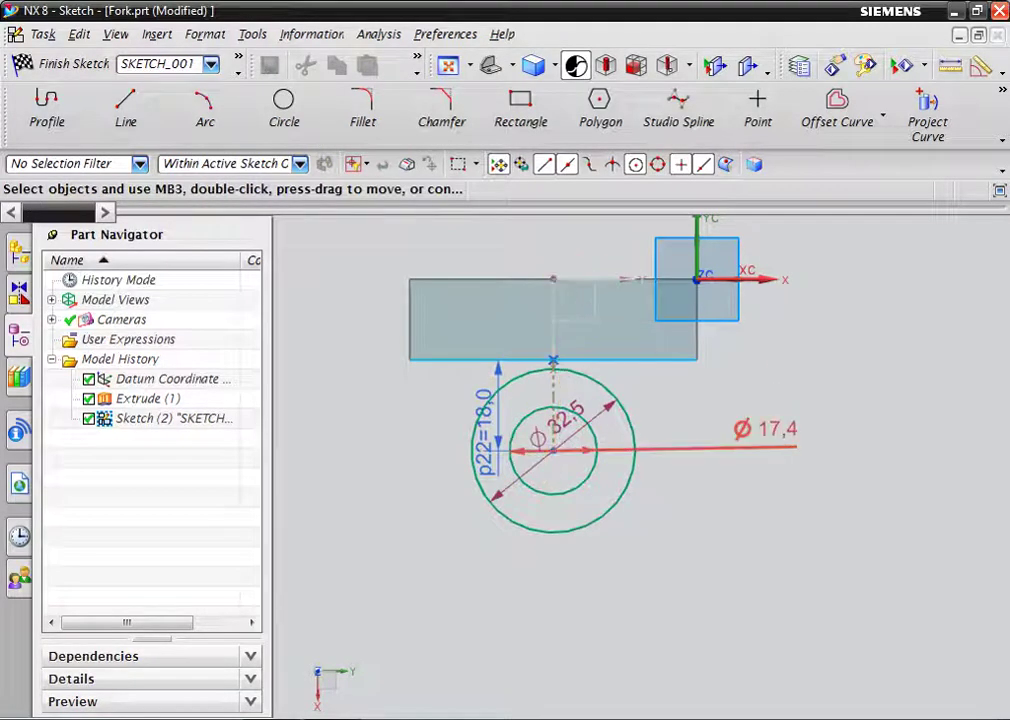
pyautogui.doubleClick(765, 428)
pyautogui.write('16')
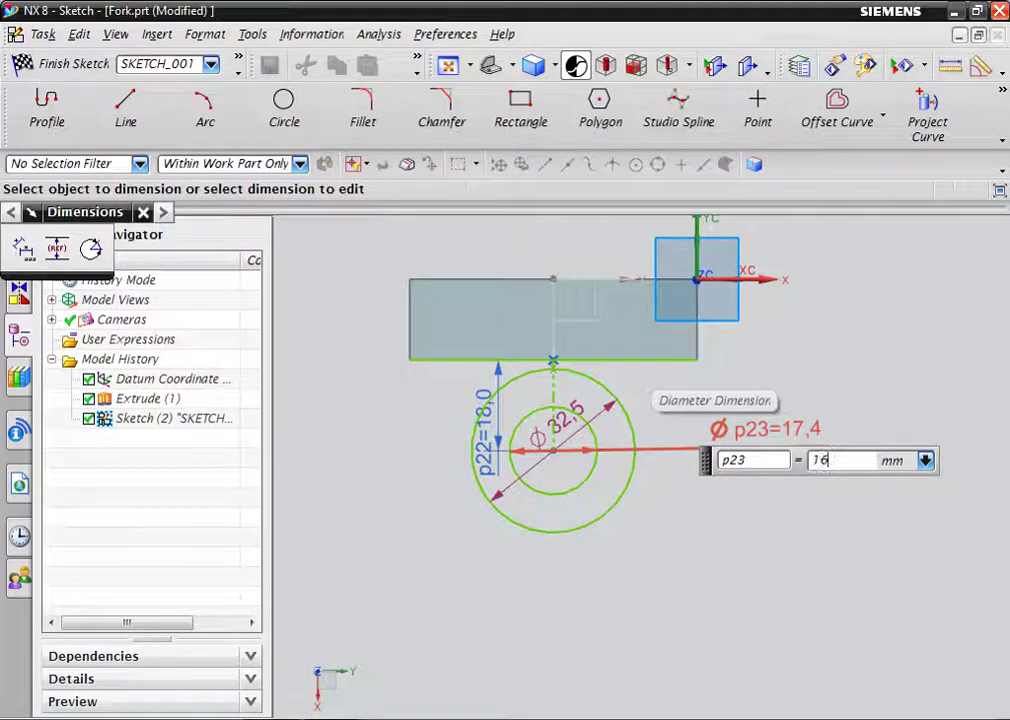
pyautogui.press('Return')
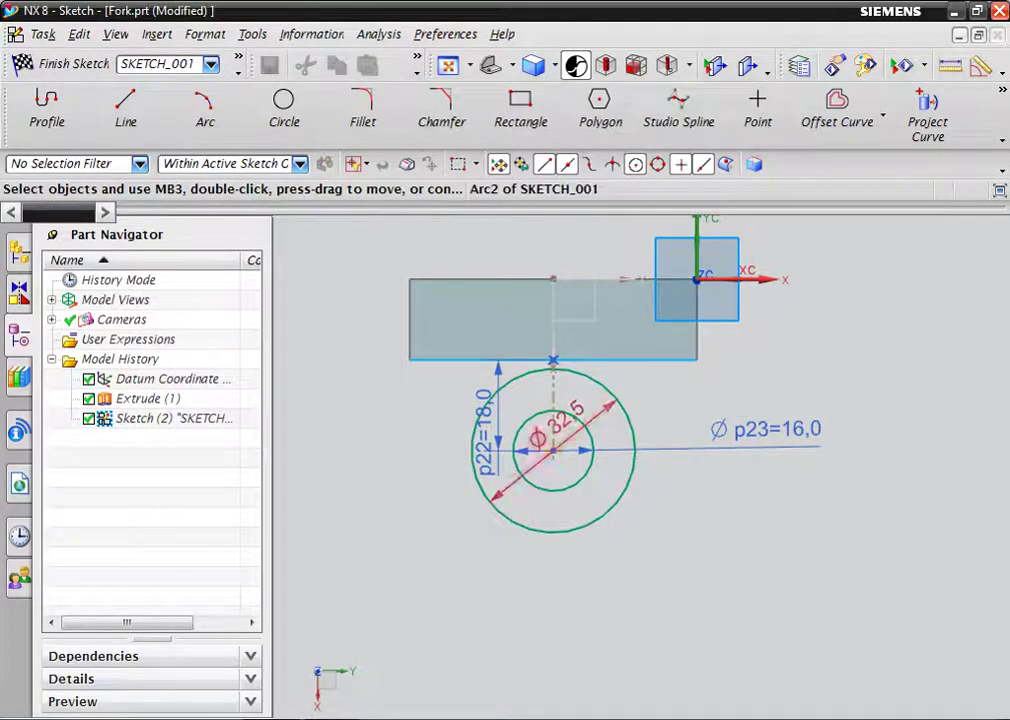
# Set the outer circle diameter to 40 mm and reposition the 18, 16 and 40 dimensions
pyautogui.moveTo(565, 420)
pyautogui.mouseDown()
pyautogui.moveTo(432, 532)
pyautogui.moveTo(700, 560)
pyautogui.mouseUp()
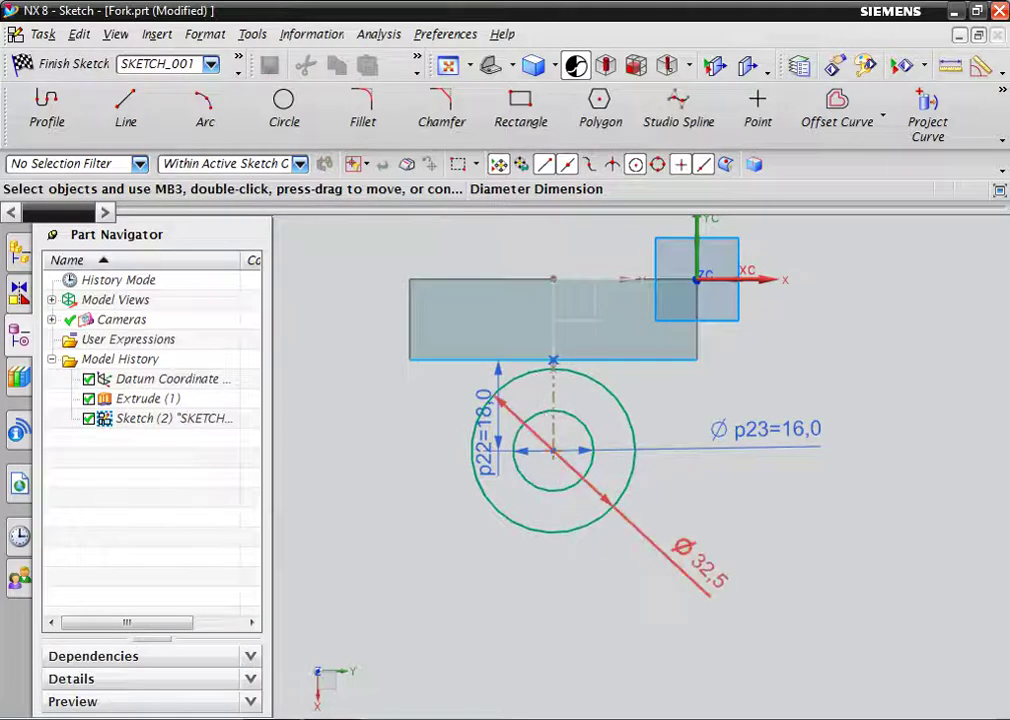
pyautogui.click(700, 570)
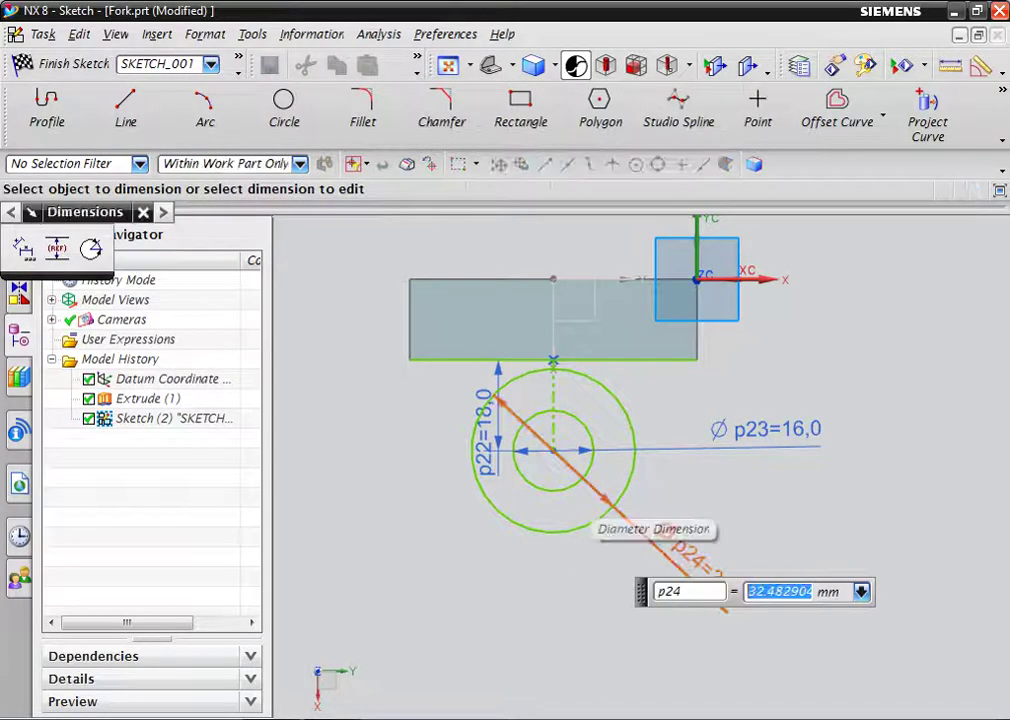
pyautogui.write('40')
pyautogui.press('Return')
pyautogui.press('Escape')
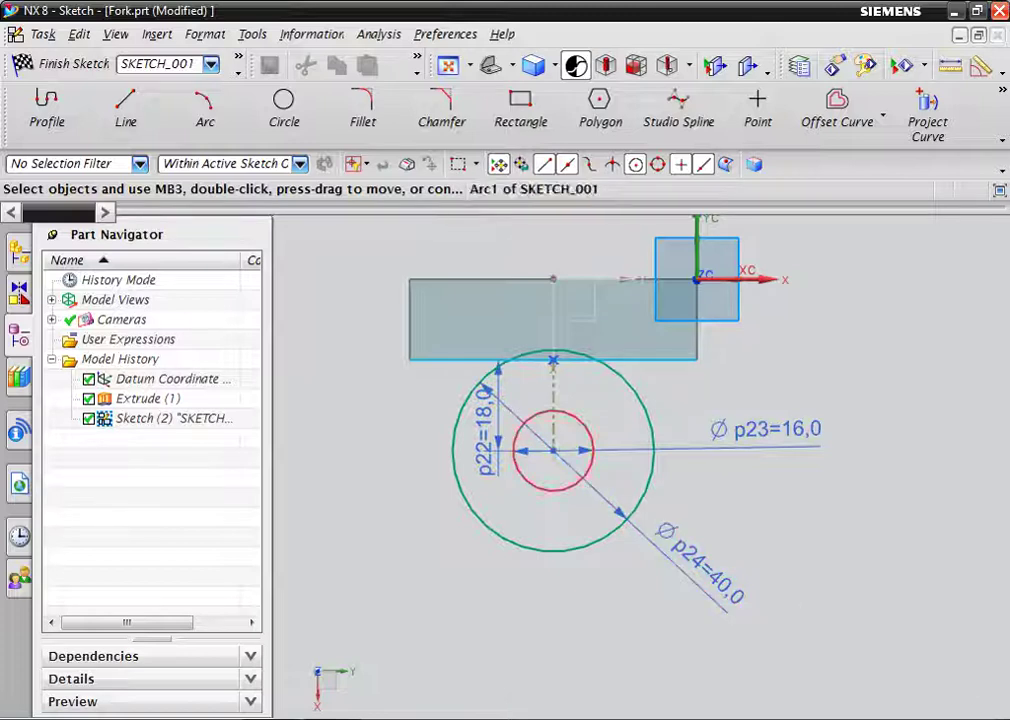
pyautogui.moveTo(490, 440)
pyautogui.mouseDown()
pyautogui.moveTo(302, 440)
pyautogui.moveTo(540, 440)
pyautogui.mouseUp()
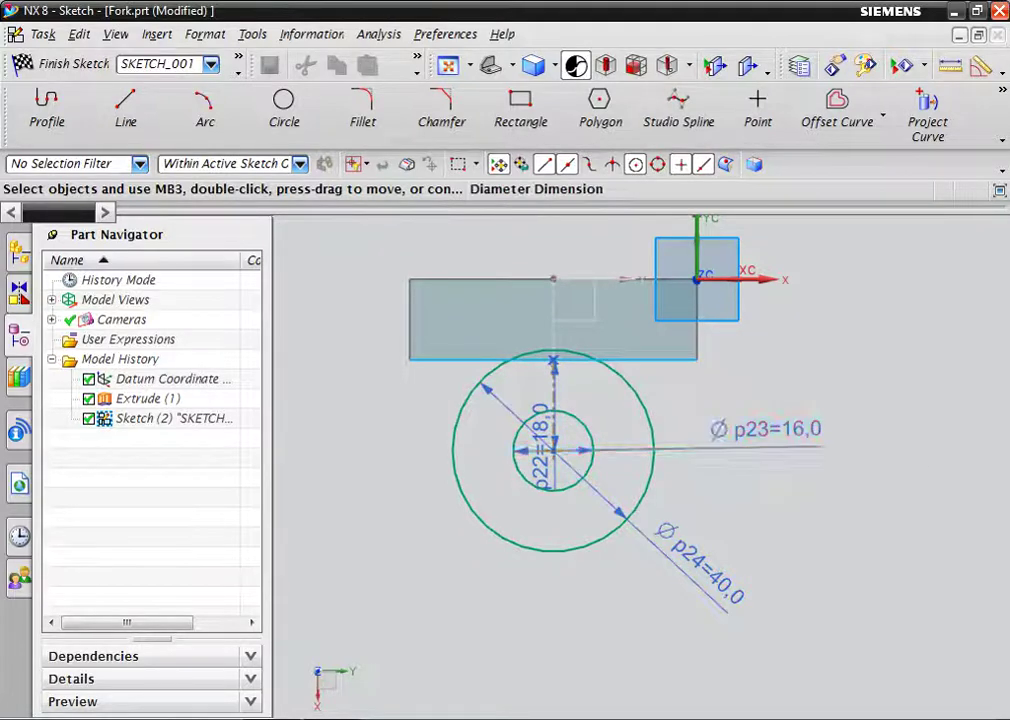
pyautogui.moveTo(700, 445); pyautogui.dragTo(628, 690)
pyautogui.moveTo(705, 565); pyautogui.dragTo(688, 655)
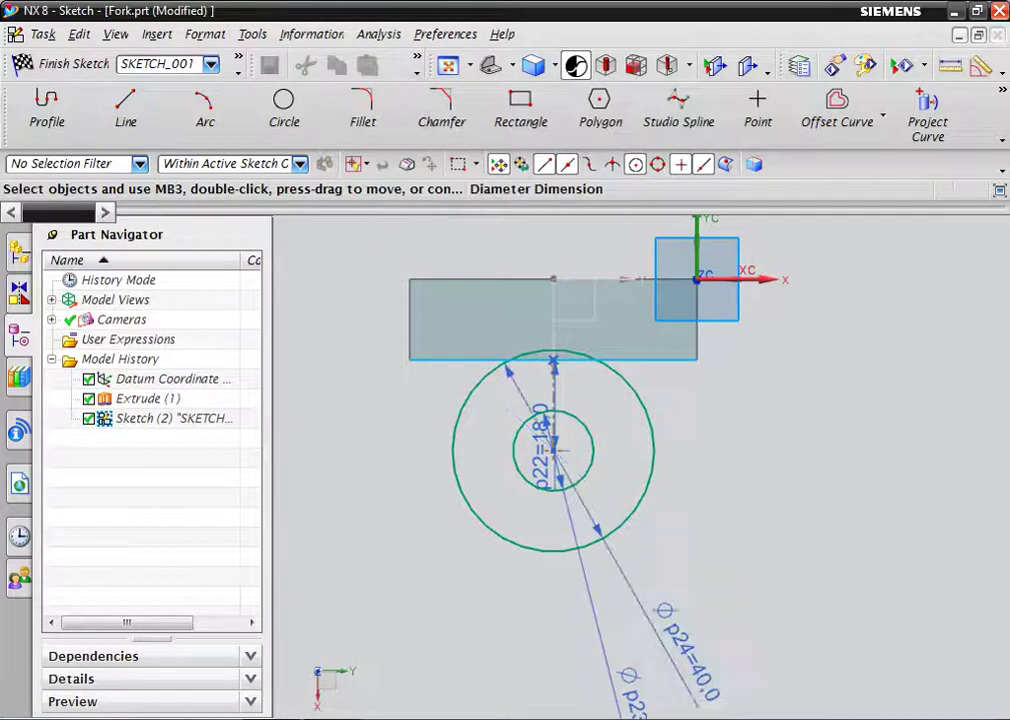
# Draw lines from both ends of the projected edge tangent to the ⌀40 circle, the right one 49 long
pyautogui.click(126, 105)
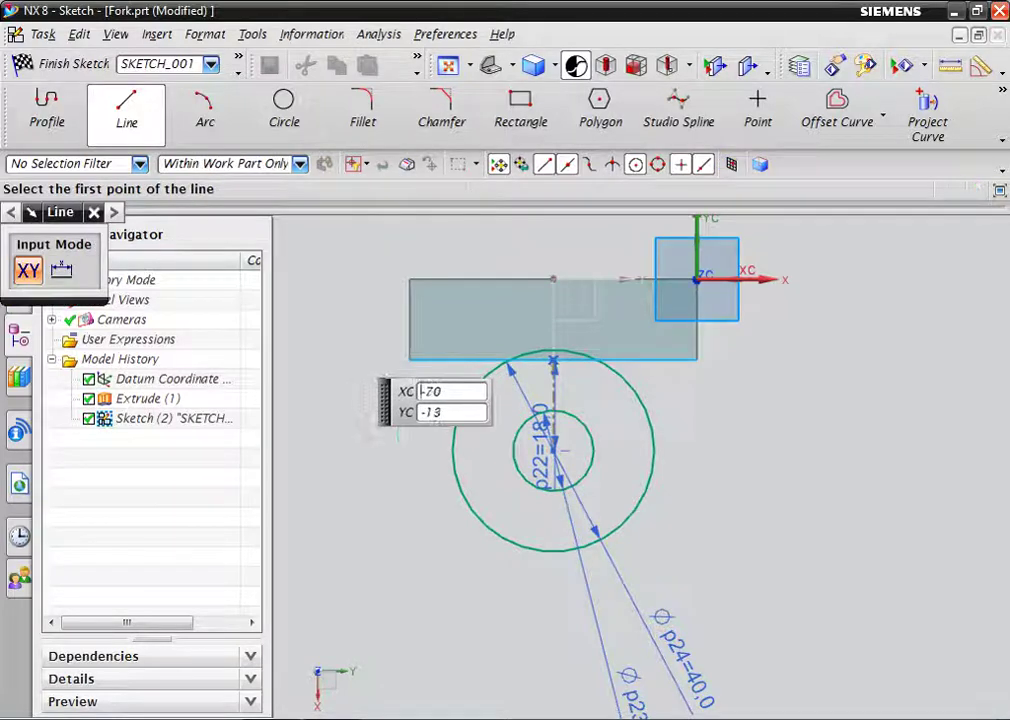
pyautogui.click(409, 359)
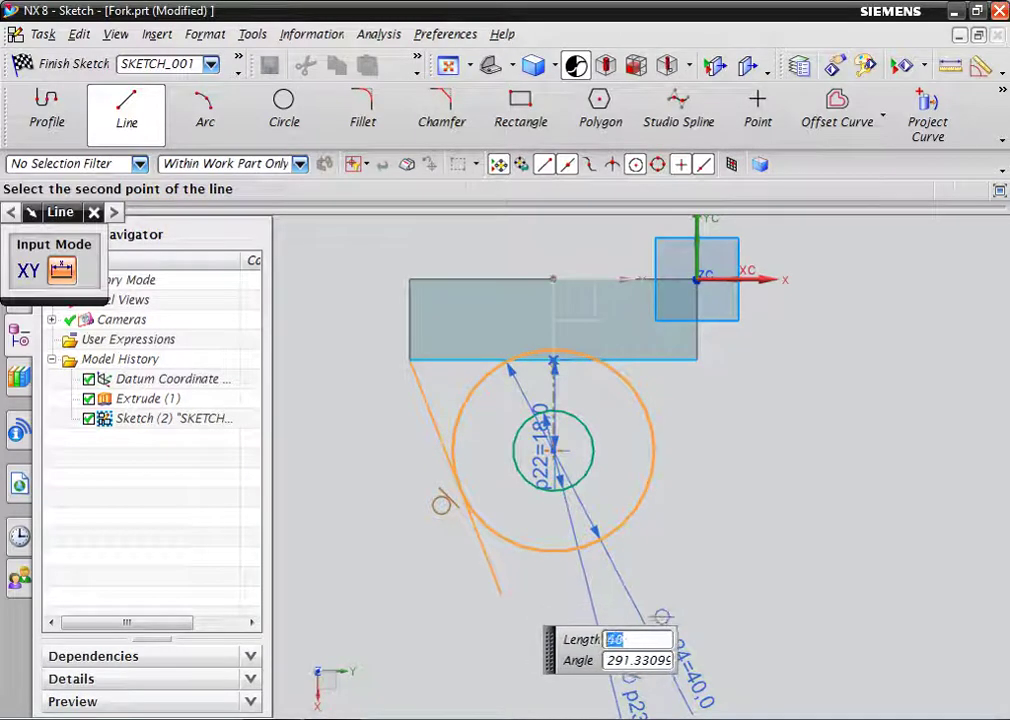
pyautogui.click(501, 596)
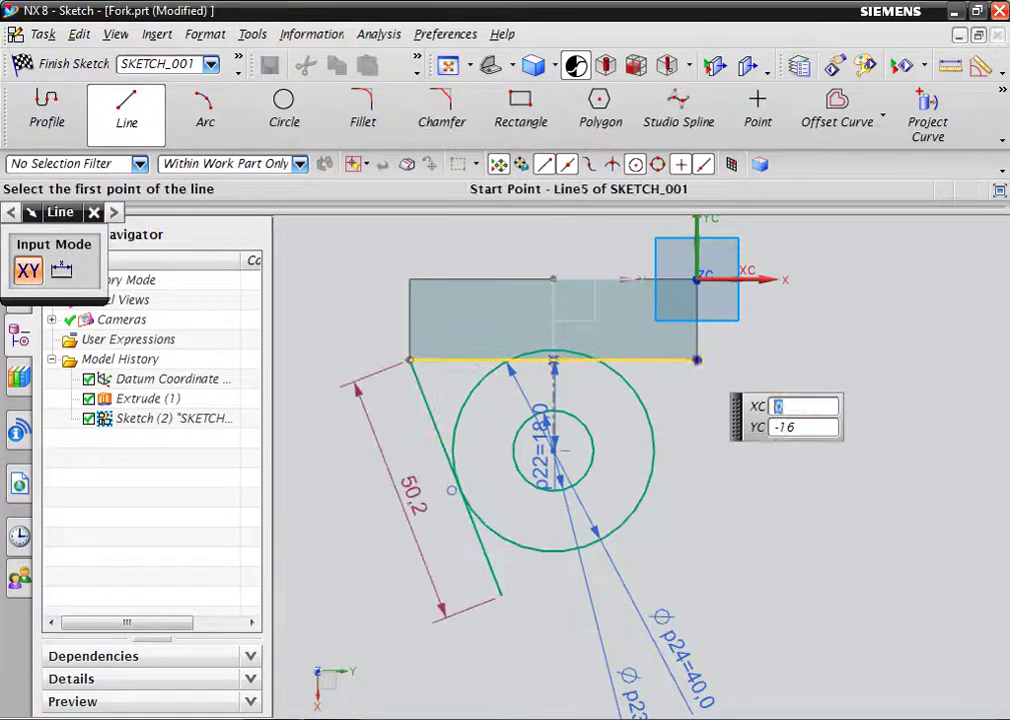
pyautogui.click(697, 359)
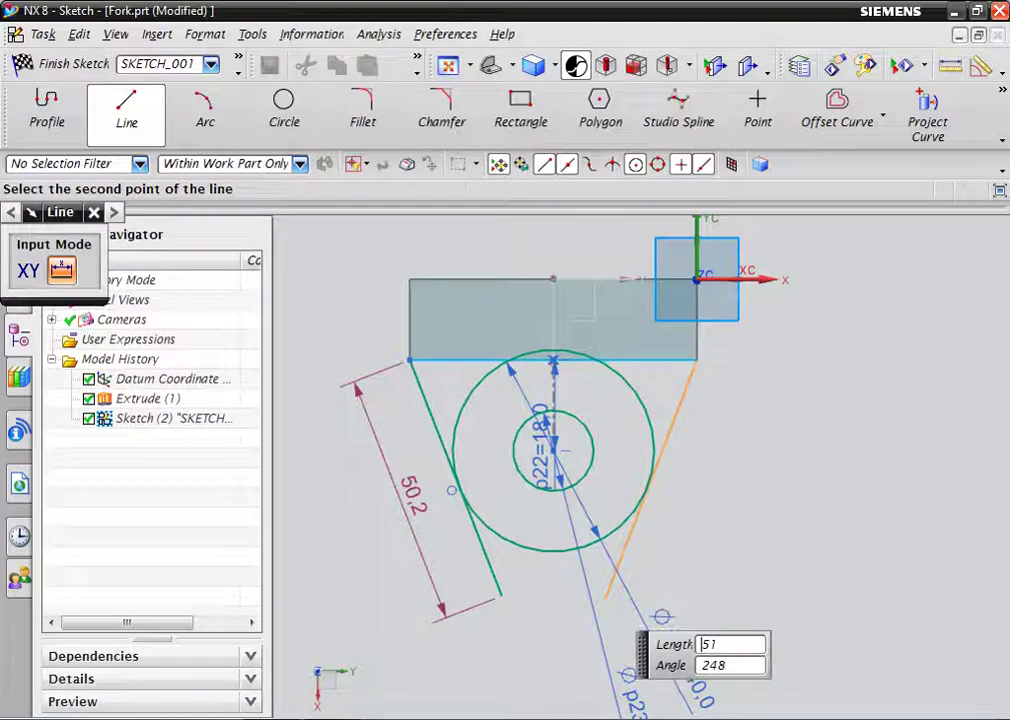
pyautogui.write('49')
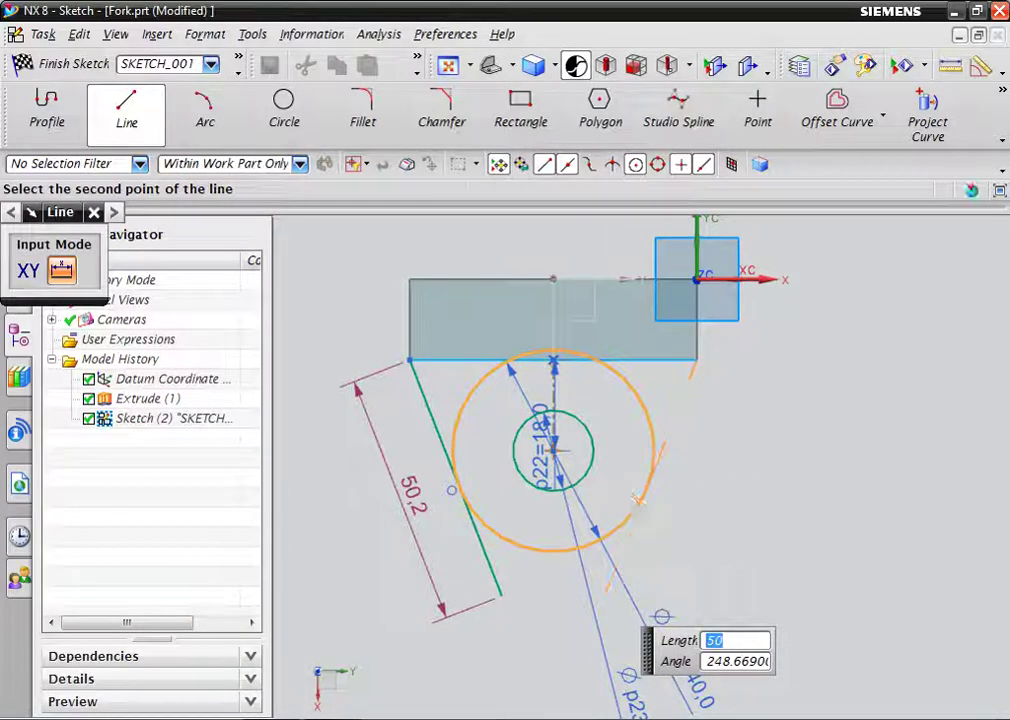
pyautogui.click(628, 503)
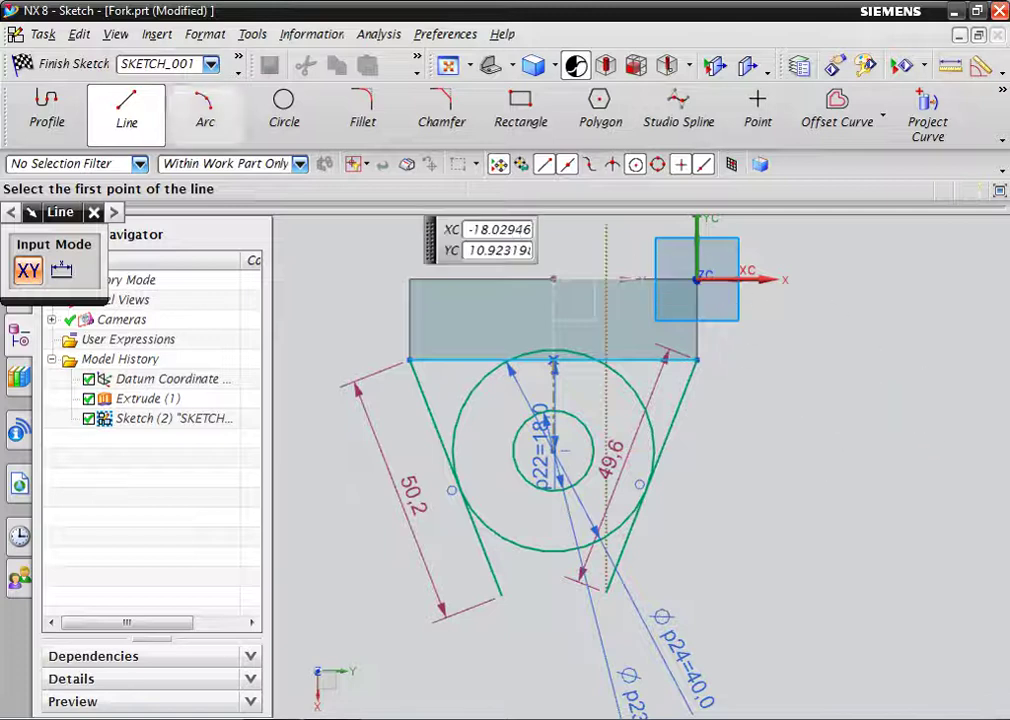
pyautogui.press('Escape')
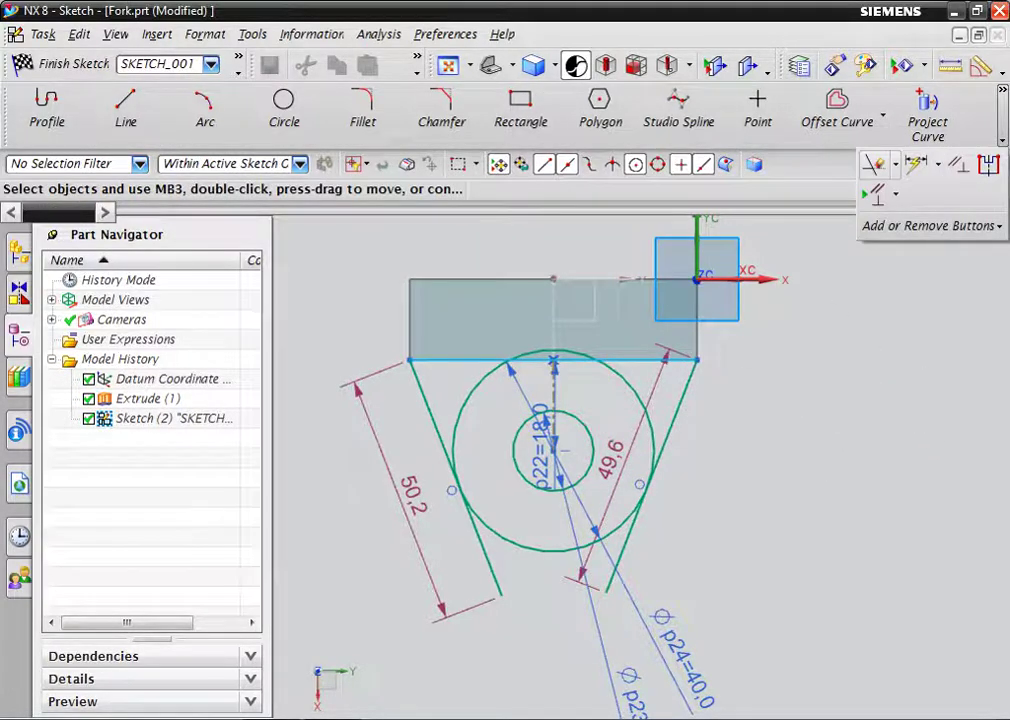
pyautogui.press('t')
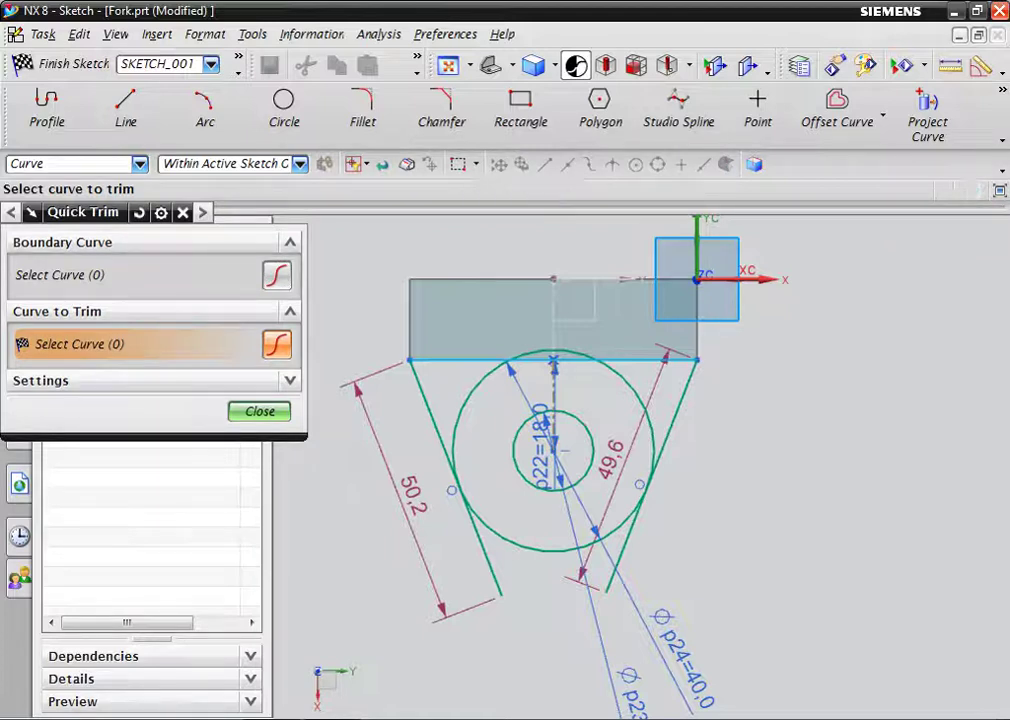
# Trim the line tails below the circle and the circle's upper arcs, then finish the sketch
pyautogui.click(622, 545)
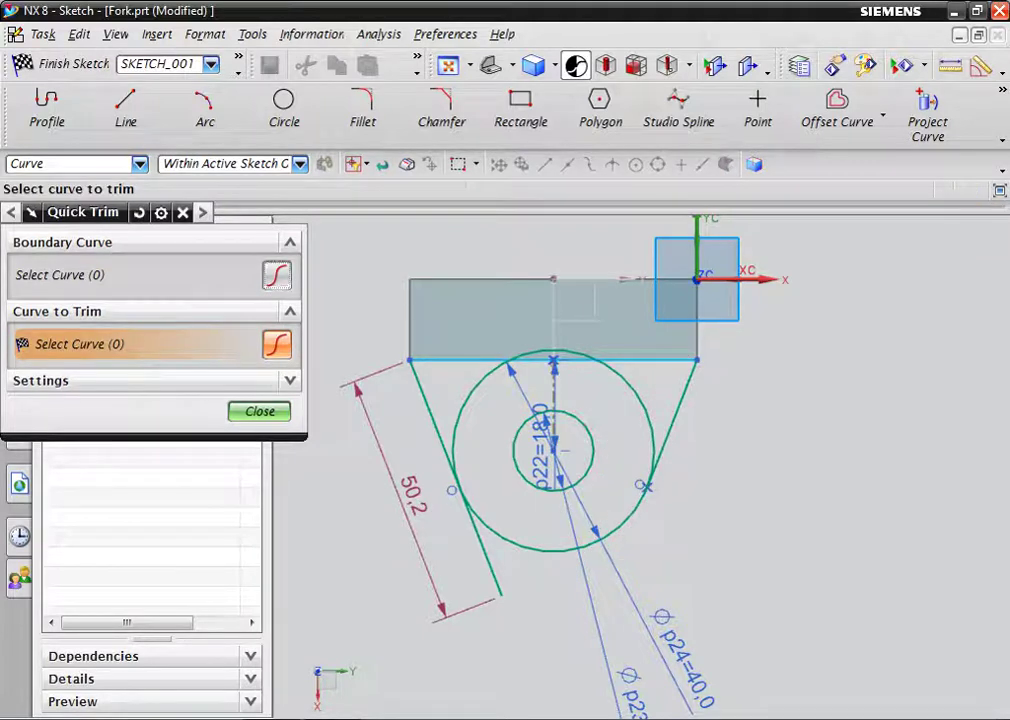
pyautogui.click(488, 568)
pyautogui.moveTo(475, 404); pyautogui.dragTo(467, 398)
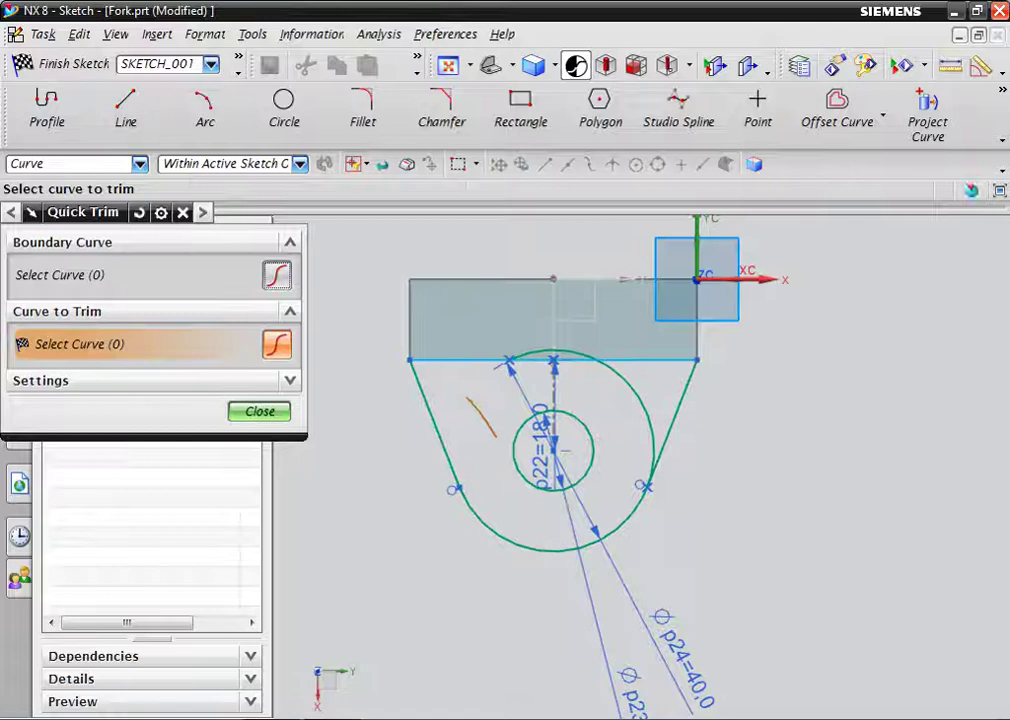
pyautogui.click(636, 395)
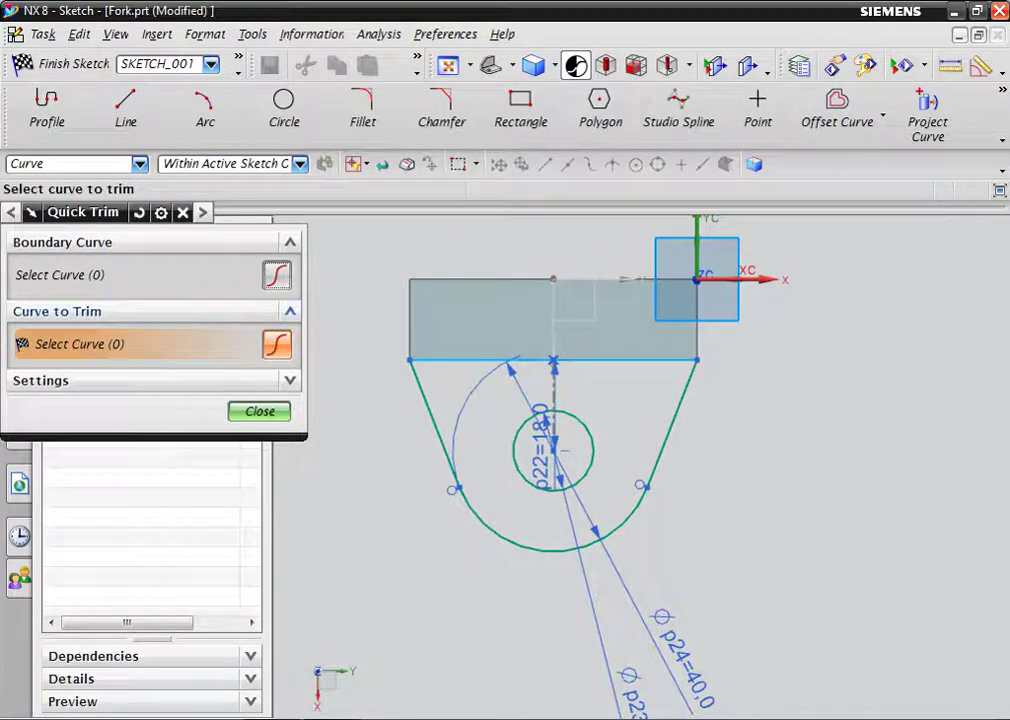
pyautogui.press('Escape')
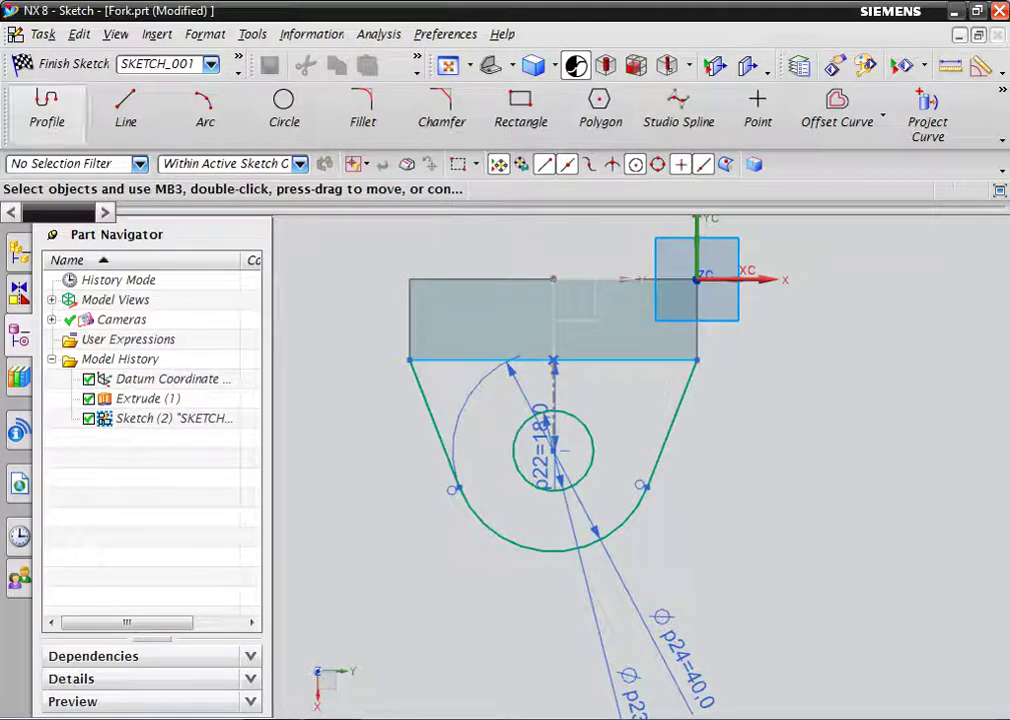
pyautogui.hotkey('ctrl', 'q')
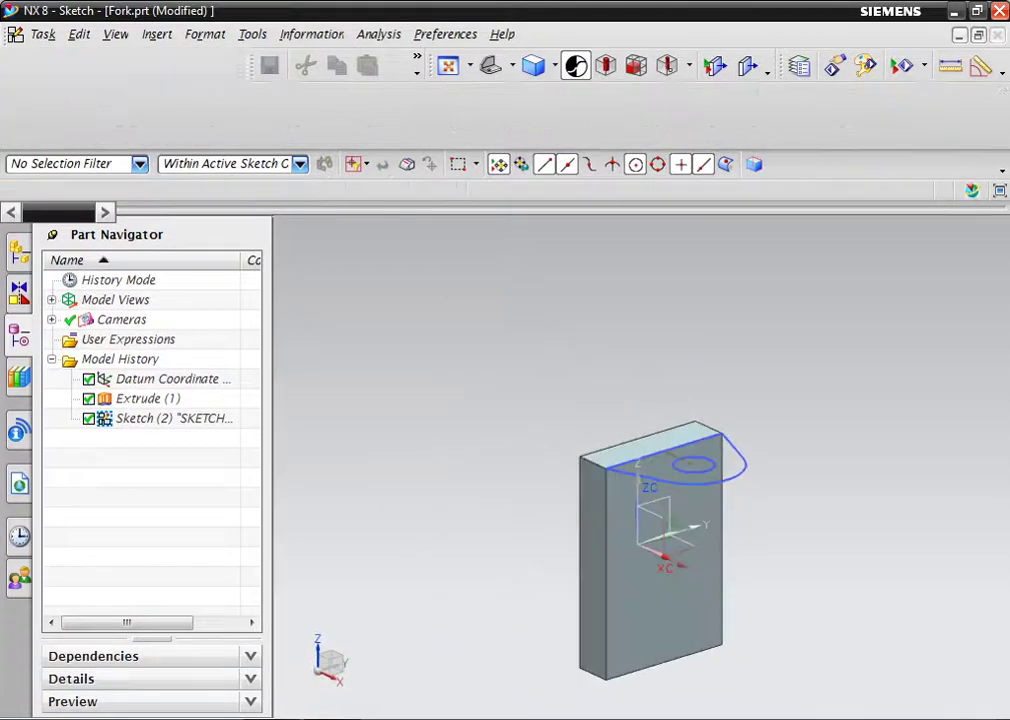
# Extrude the lug outline 14 mm downward as a separate body
pyautogui.press('x')
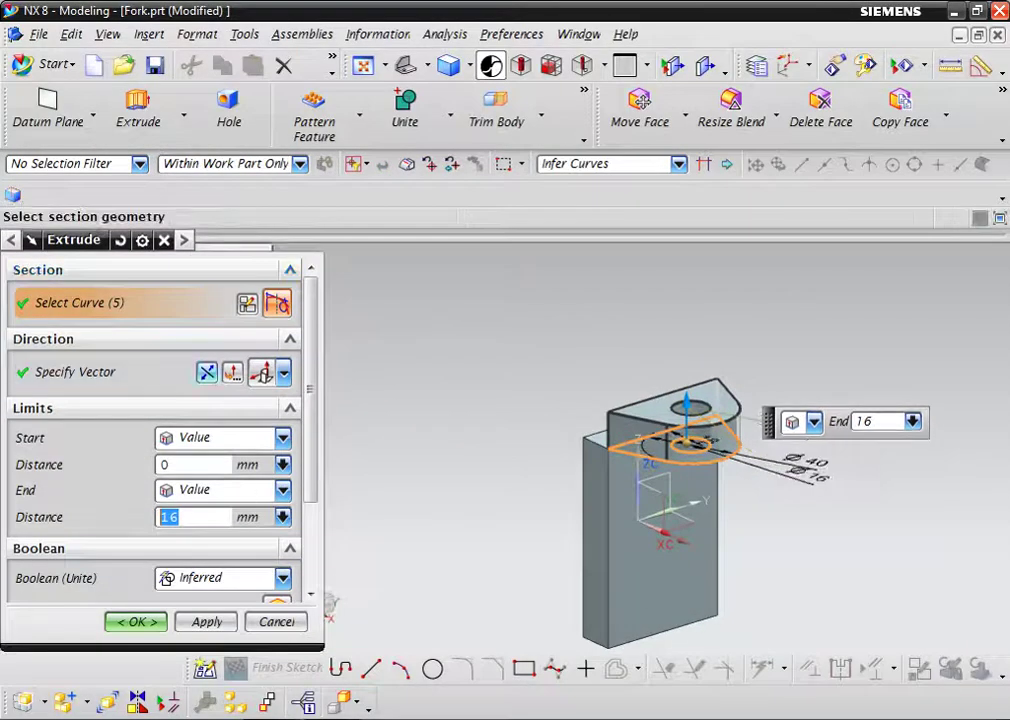
pyautogui.click(206, 371)
pyautogui.click(175, 517)
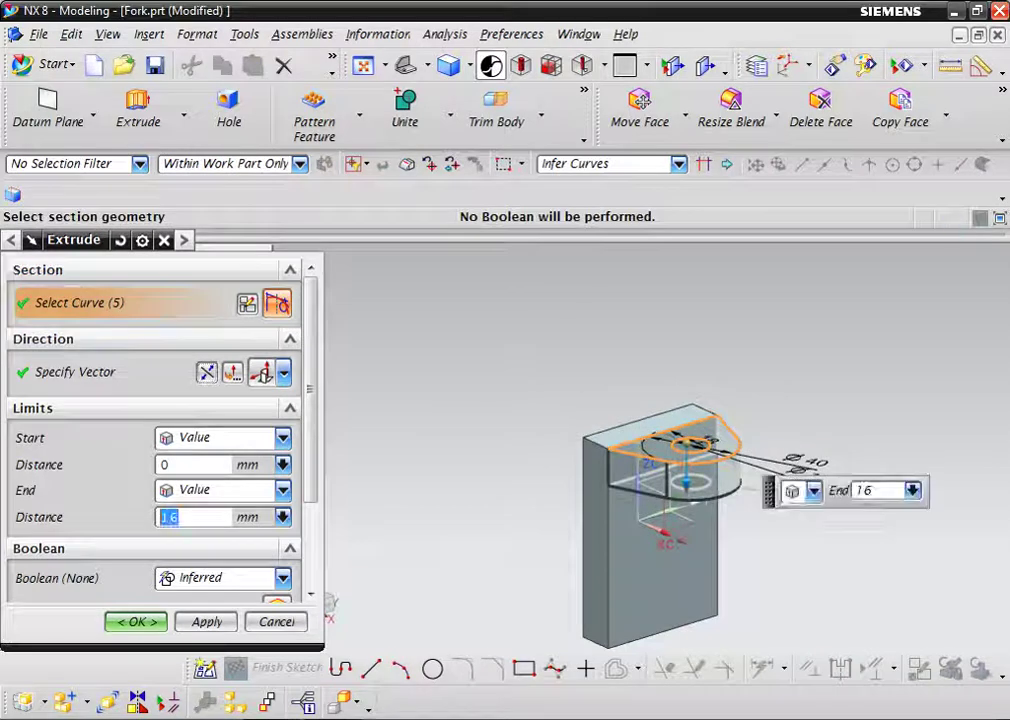
pyautogui.write('14')
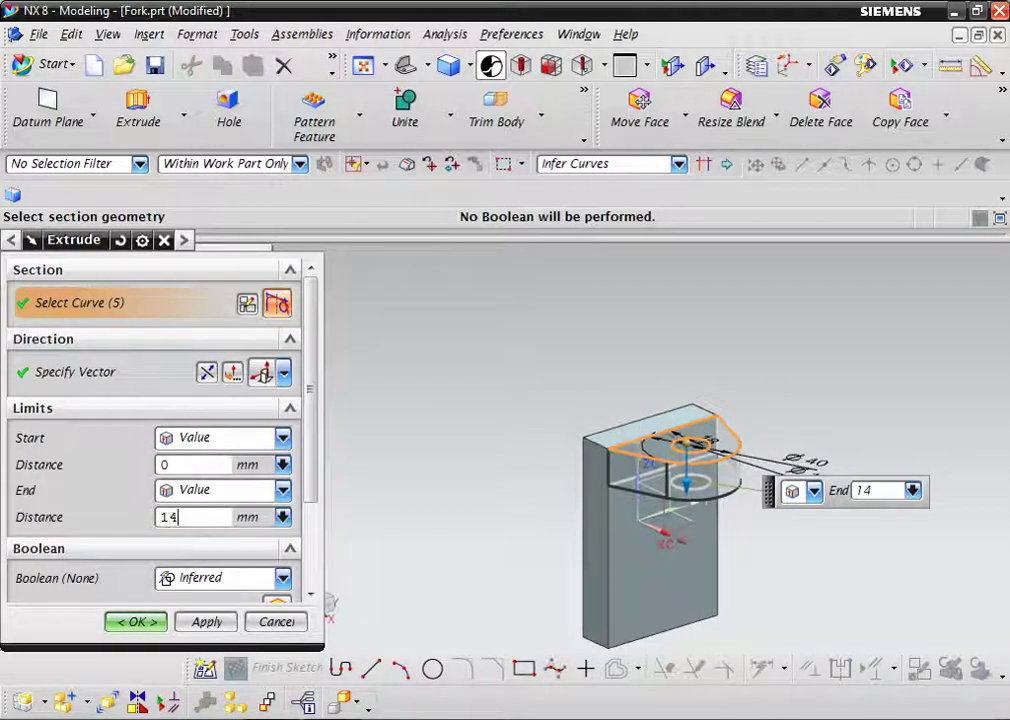
pyautogui.press('Return')
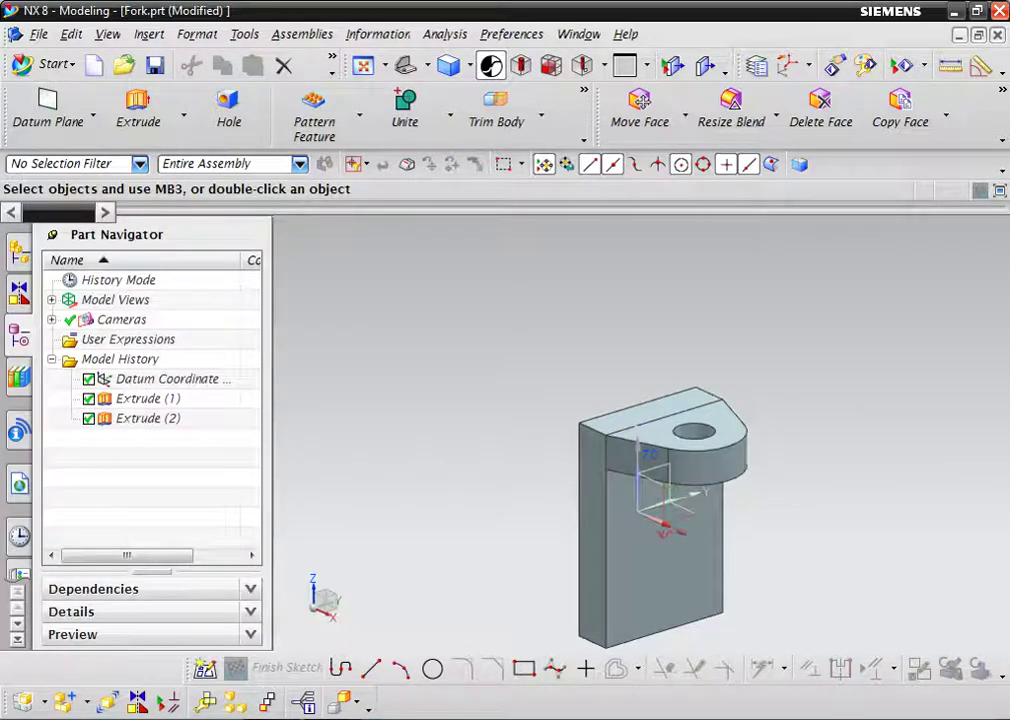
pyautogui.scroll(-2, 140, 390)
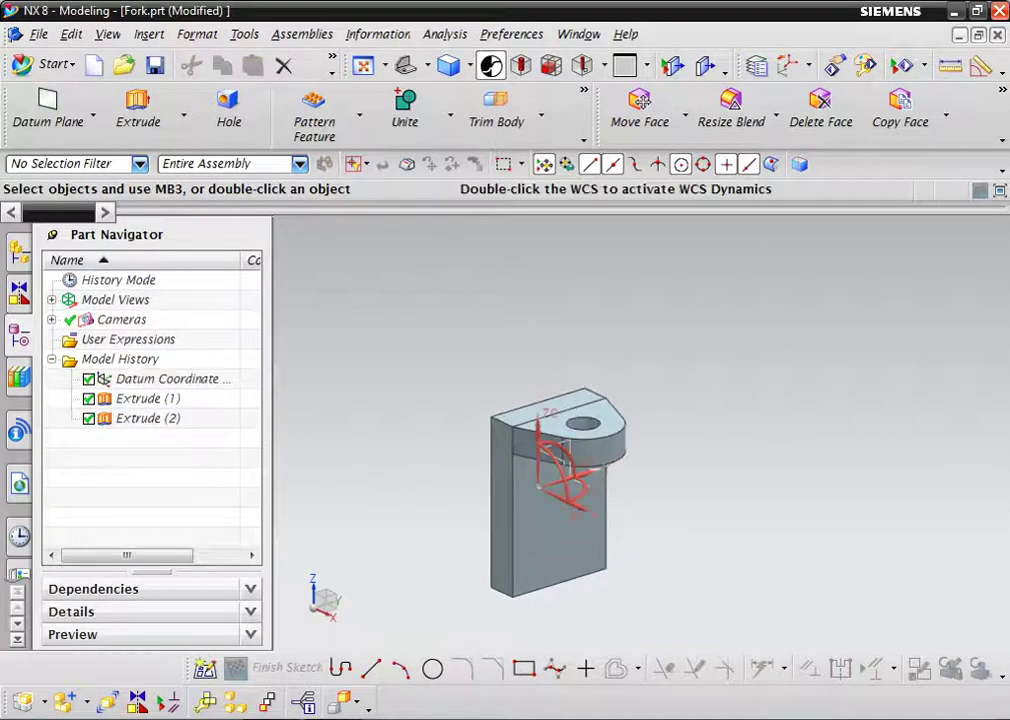
# Mirror the Extrude (2) lug about the datum plane to copy it to the block's bottom end
pyautogui.click(148, 418)
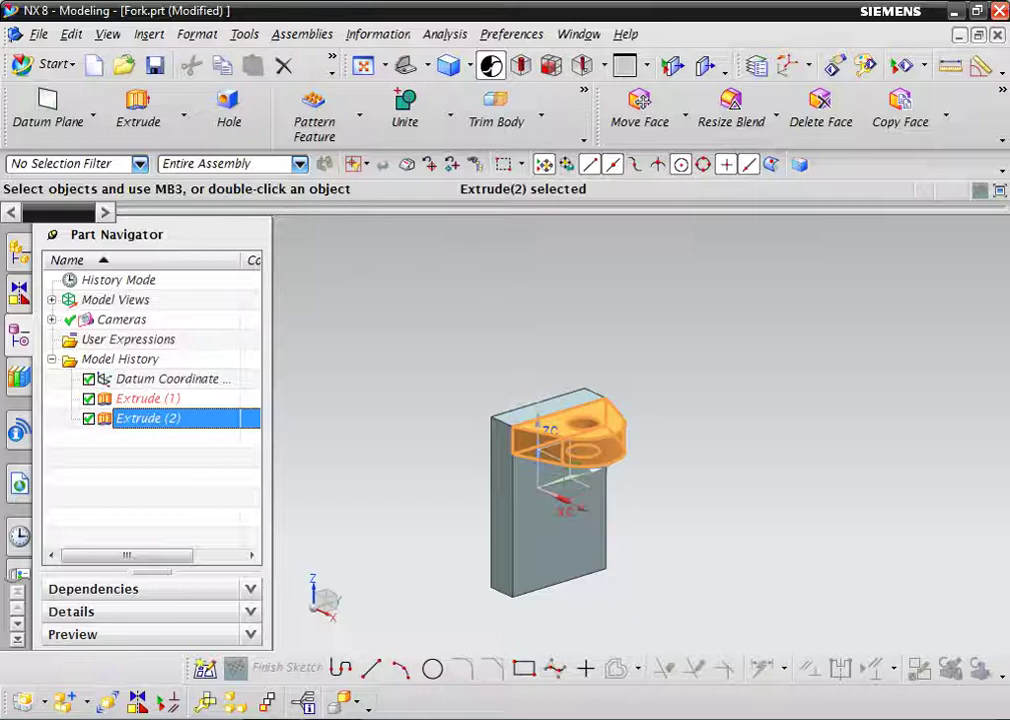
pyautogui.click(358, 115)
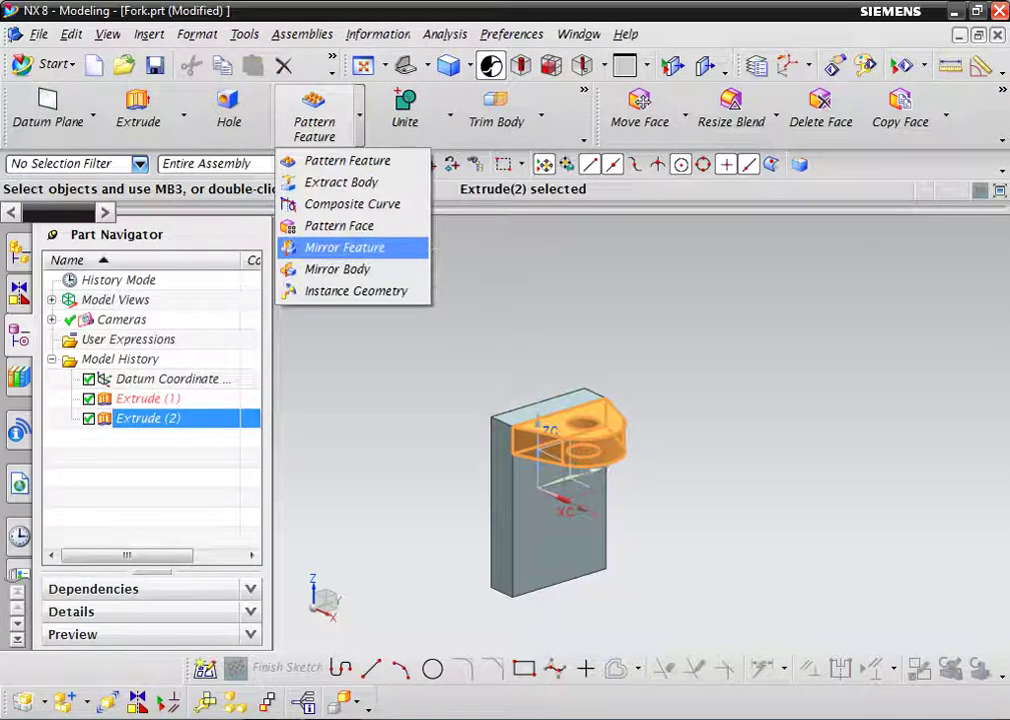
pyautogui.click(344, 247)
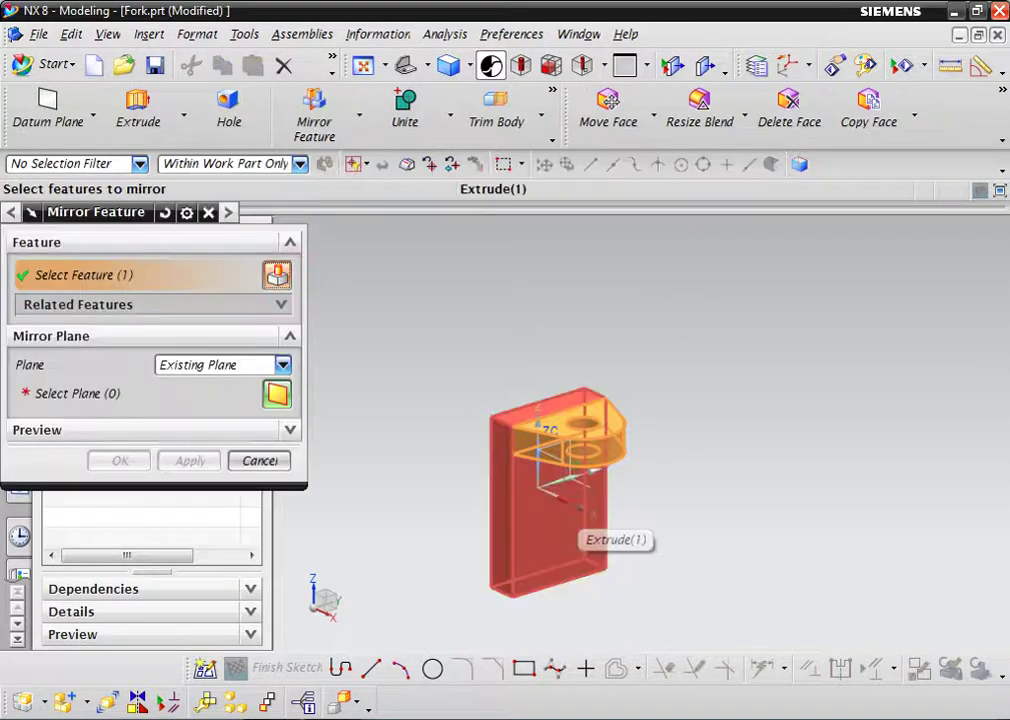
pyautogui.scroll(1, 595, 525)
pyautogui.scroll(1, 590, 515)
pyautogui.scroll(1, 575, 500)
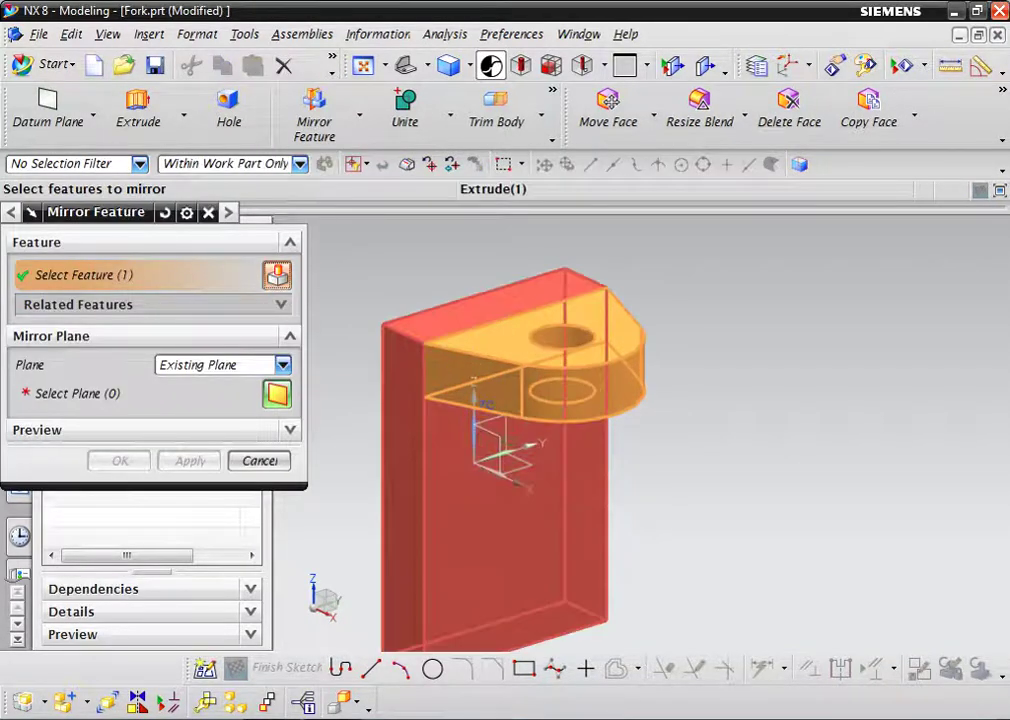
pyautogui.scroll(-3, 625, 478)
pyautogui.scroll(-2, 625, 478)
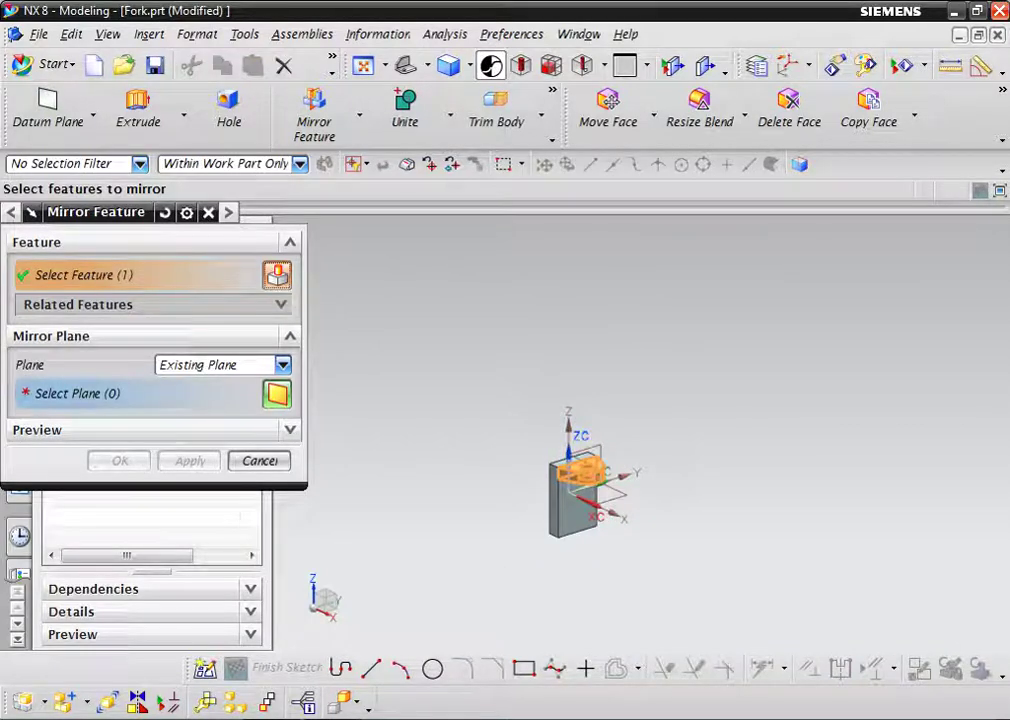
pyautogui.click(77, 393)
pyautogui.click(610, 493)
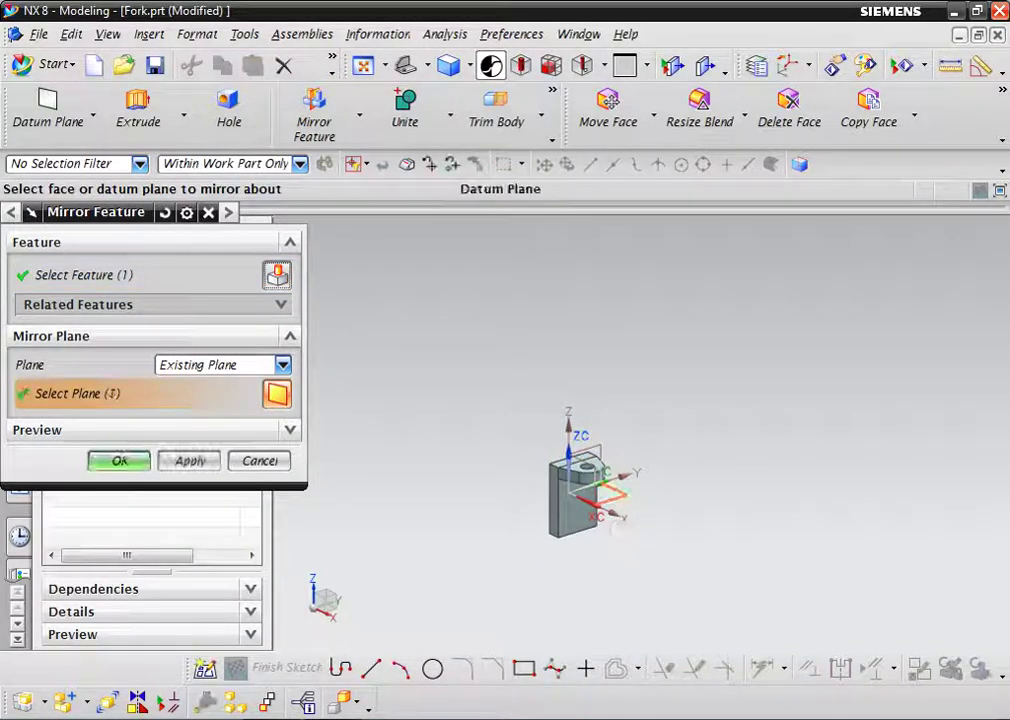
pyautogui.click(119, 460)
pyautogui.scroll(1, 590, 505)
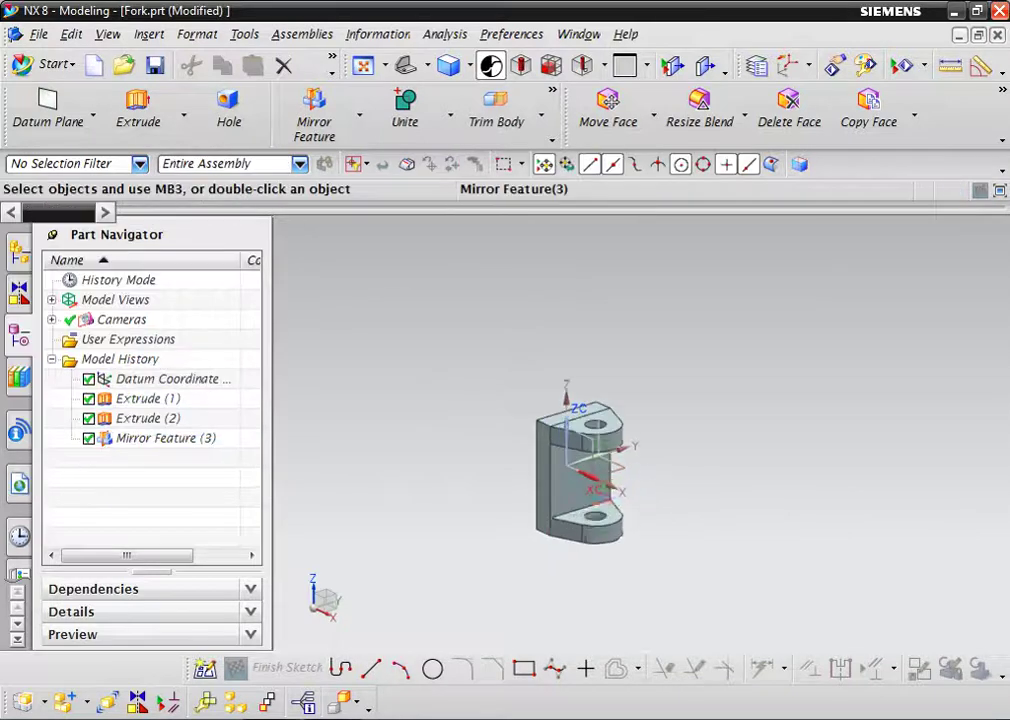
pyautogui.scroll(2, 590, 505)
pyautogui.scroll(1, 590, 505)
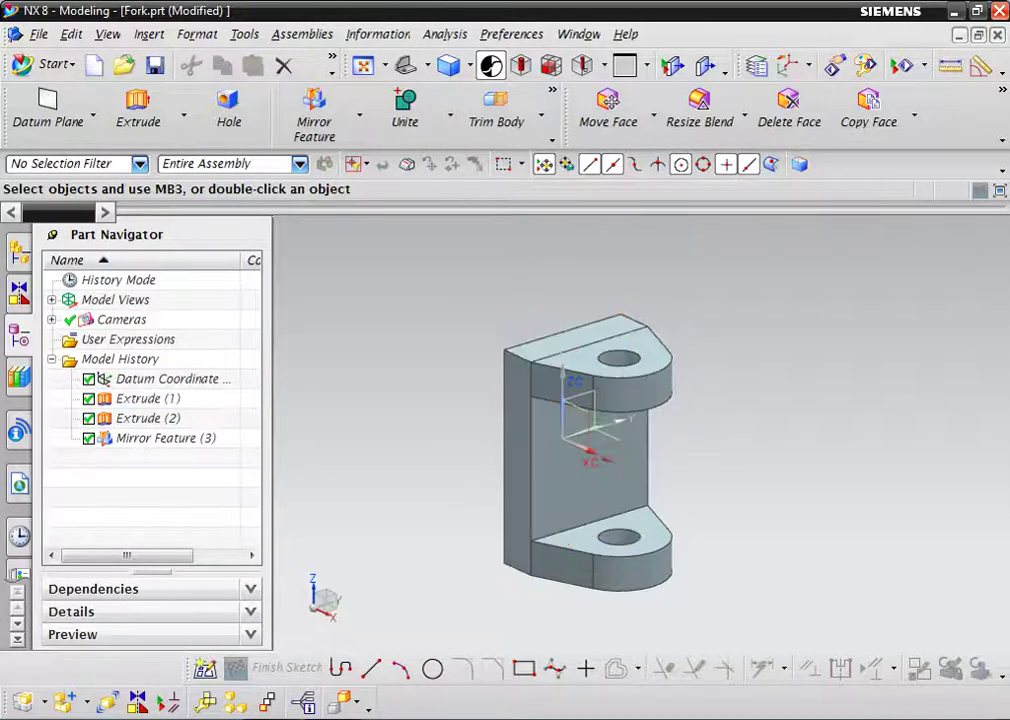
pyautogui.scroll(1, 736, 364)
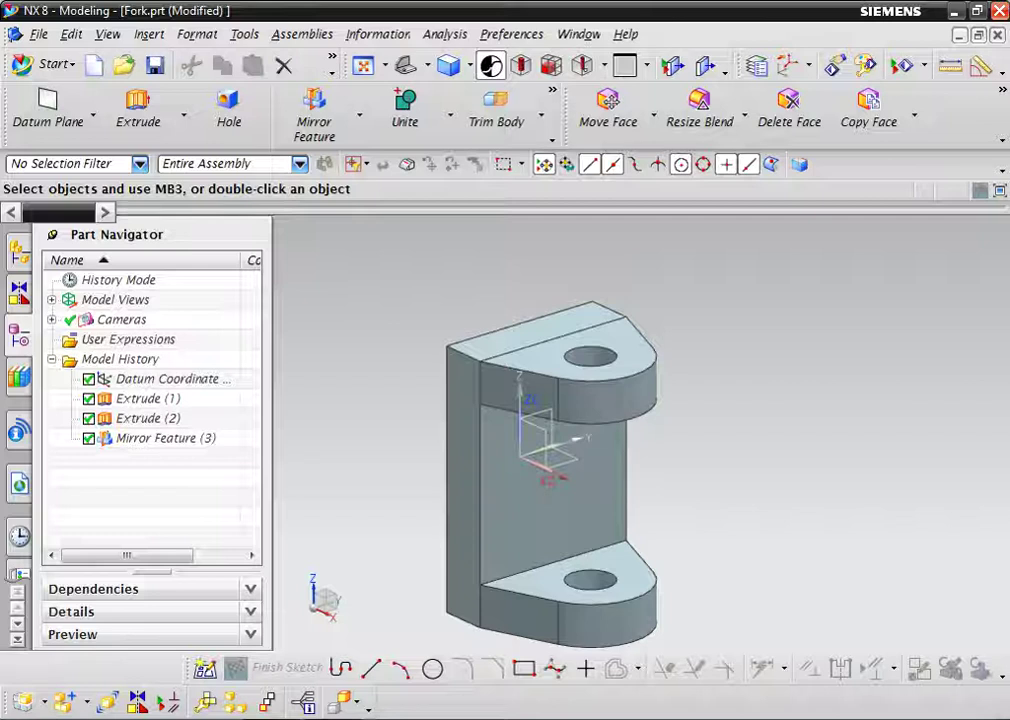
pyautogui.scroll(-1, 733, 366)
pyautogui.scroll(1, 738, 592)
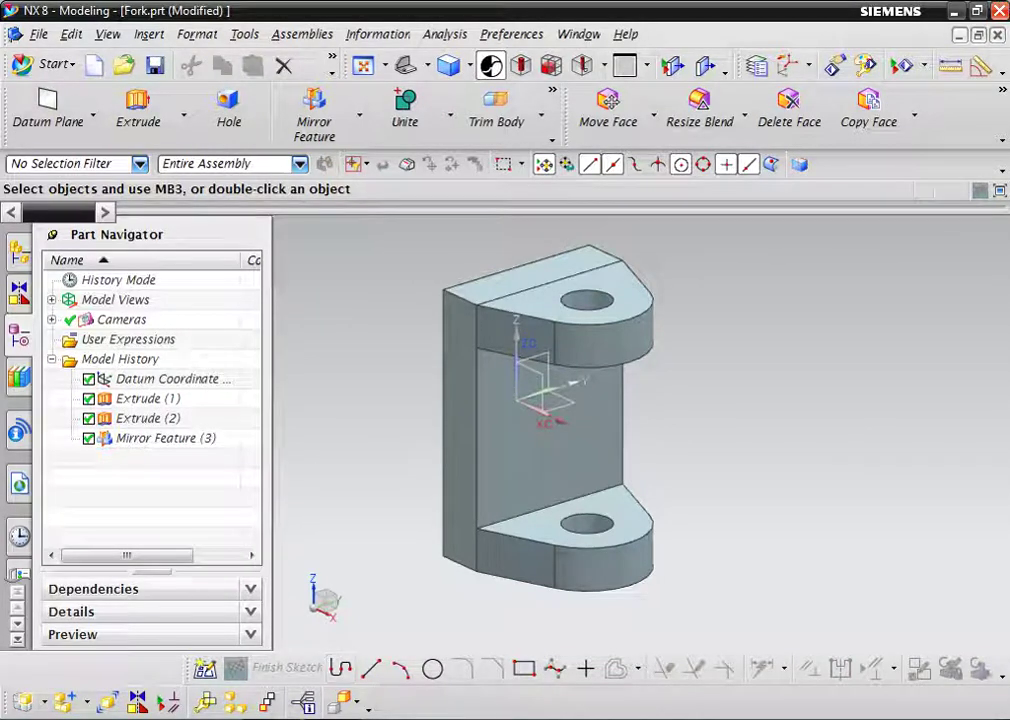
pyautogui.hotkey('alt', 'Tab')
# Edit Extrude (2)'s parameters to review its section sketch, then finish and confirm unchanged
pyautogui.rightClick(140, 418)
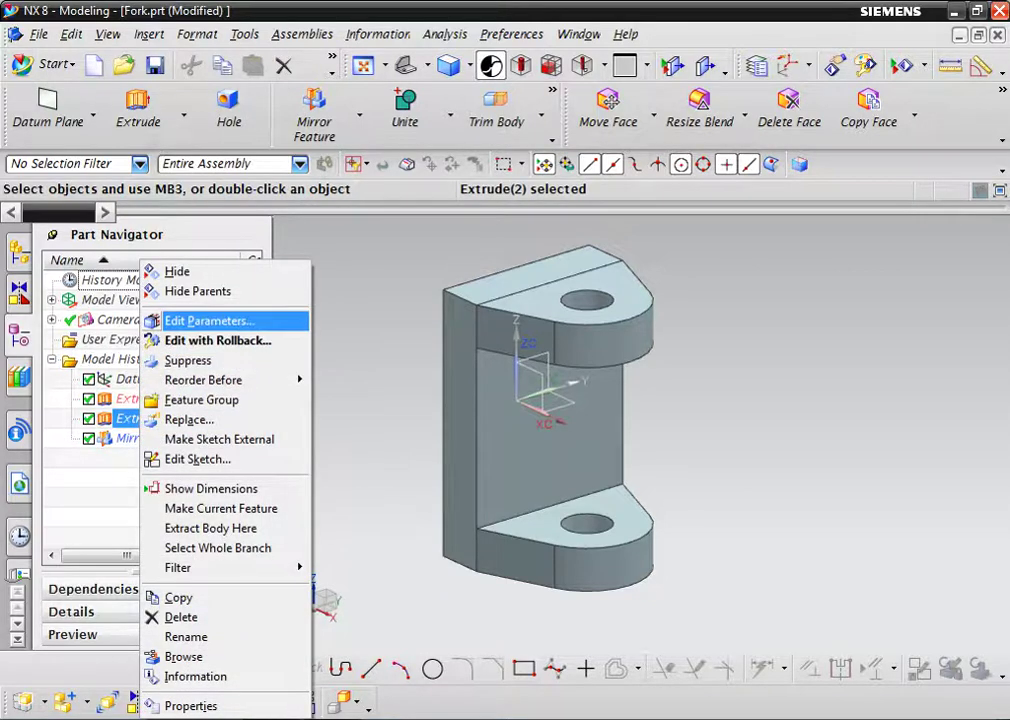
pyautogui.click(196, 318)
pyautogui.click(277, 275)
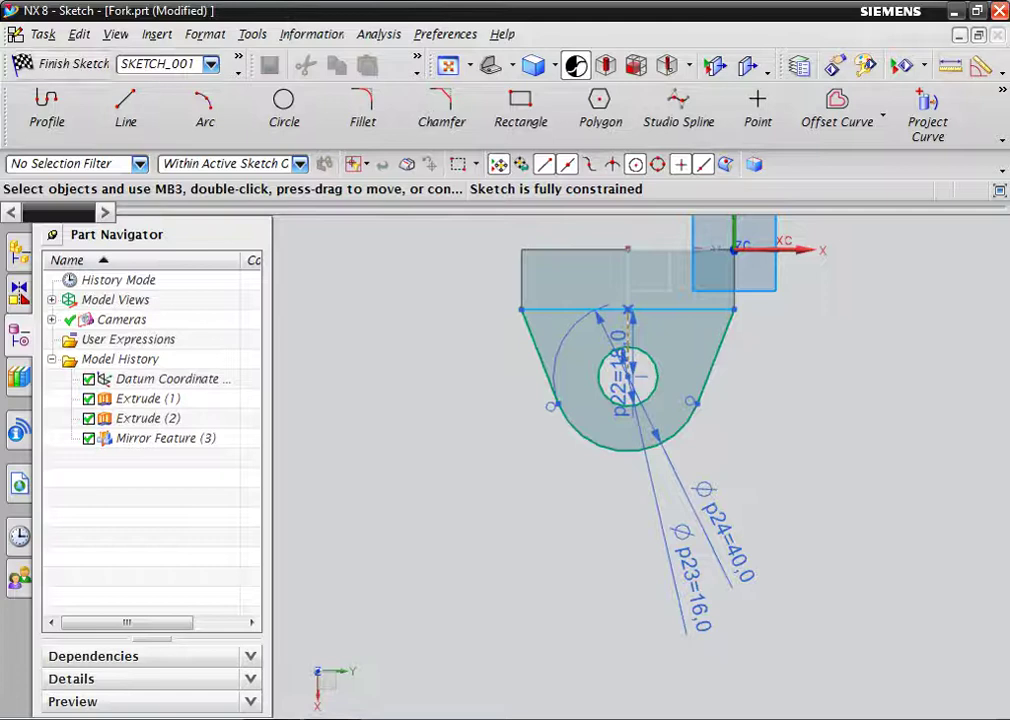
pyautogui.click(58, 63)
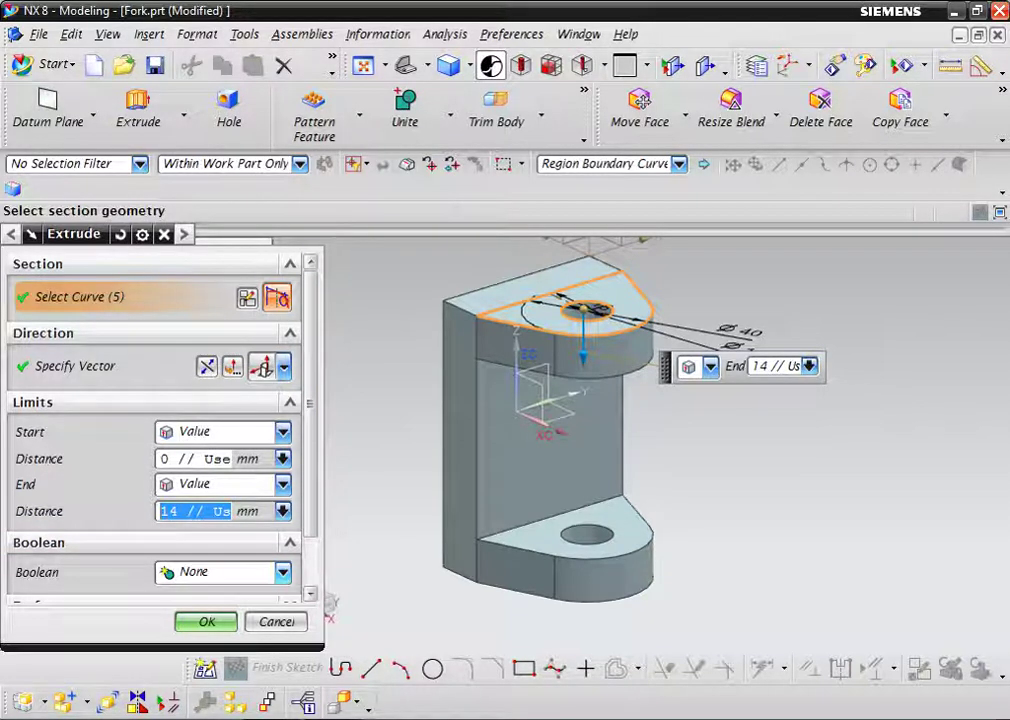
pyautogui.press('Return')
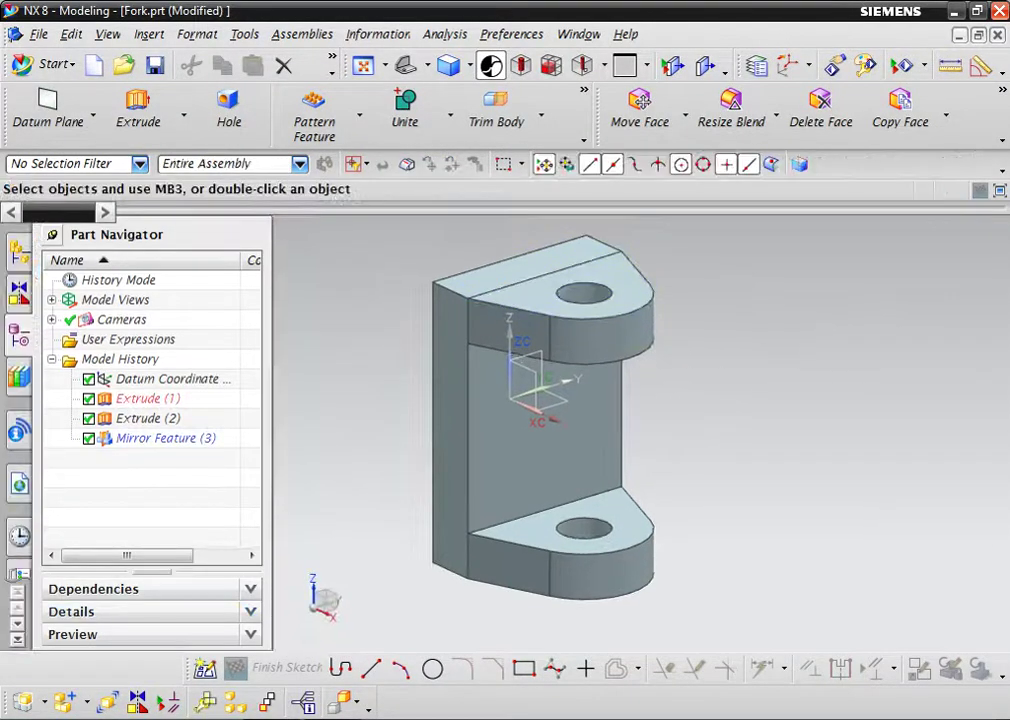
pyautogui.scroll(-1, 372, 435)
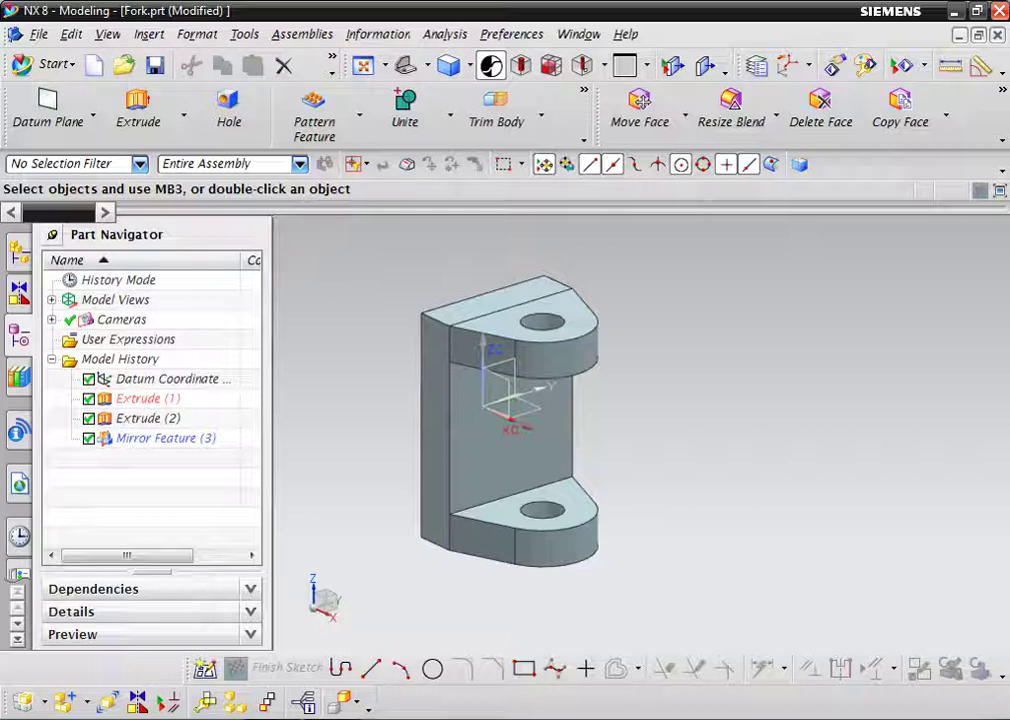
# Start a new extrusion with its section sketched on the part's datum plane
pyautogui.click(139, 110)
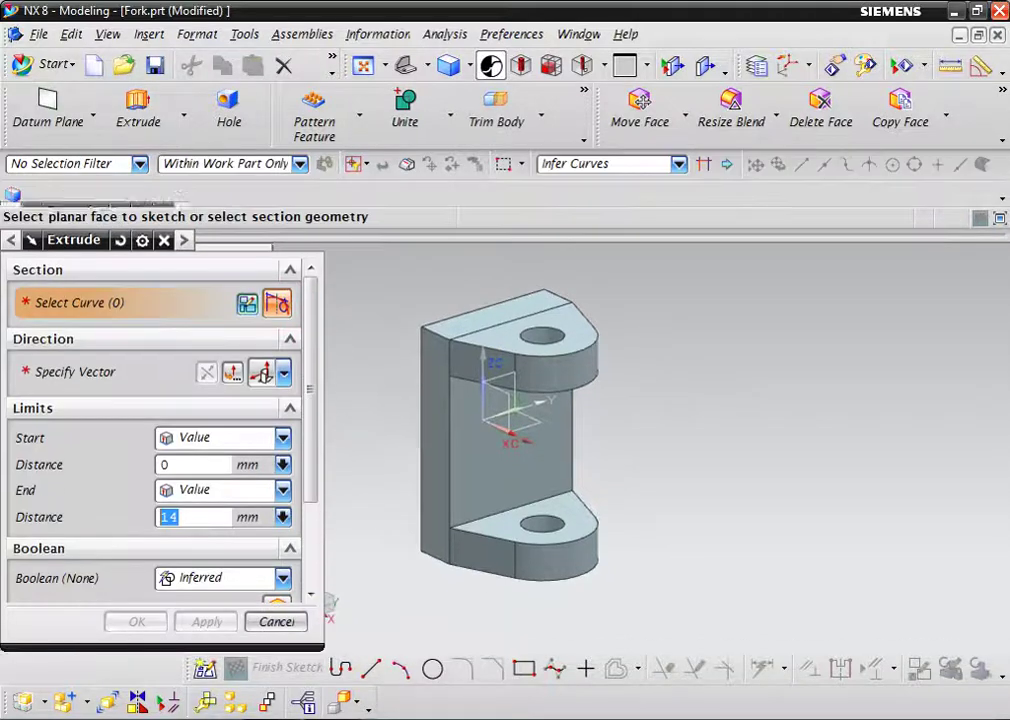
pyautogui.moveTo(510, 440); pyautogui.dragTo(575, 520, button='middle')
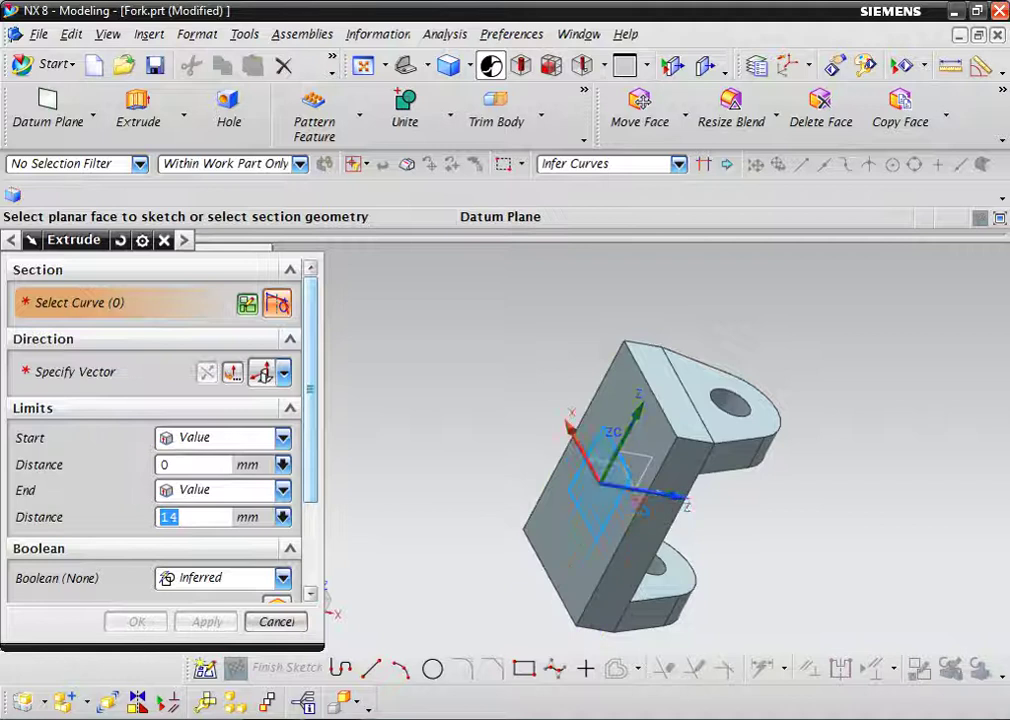
pyautogui.click(600, 470)
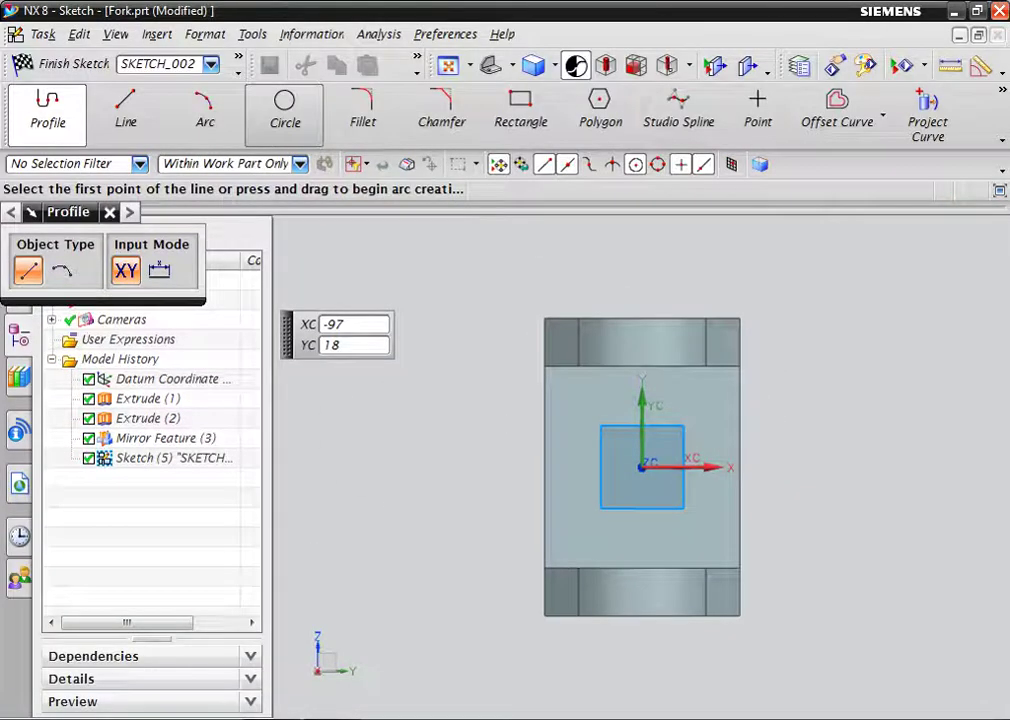
# Draw a circle at the SKETCH_002 origin, set its diameter to 57 mm, and finish the sketch
pyautogui.click(284, 105)
pyautogui.click(642, 466)
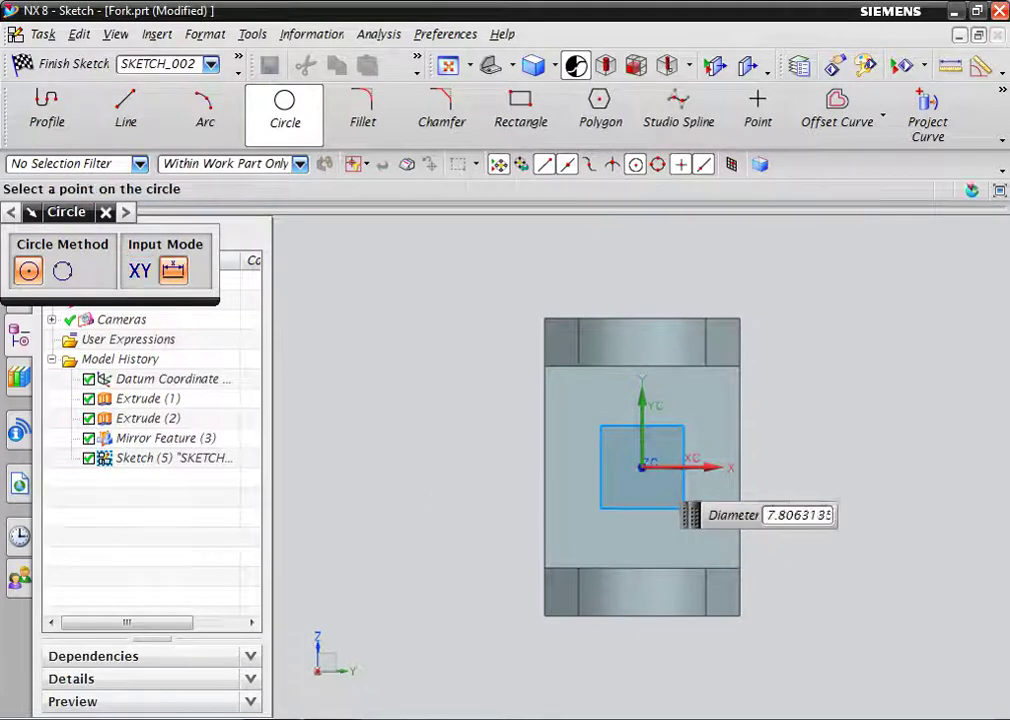
pyautogui.click(715, 482)
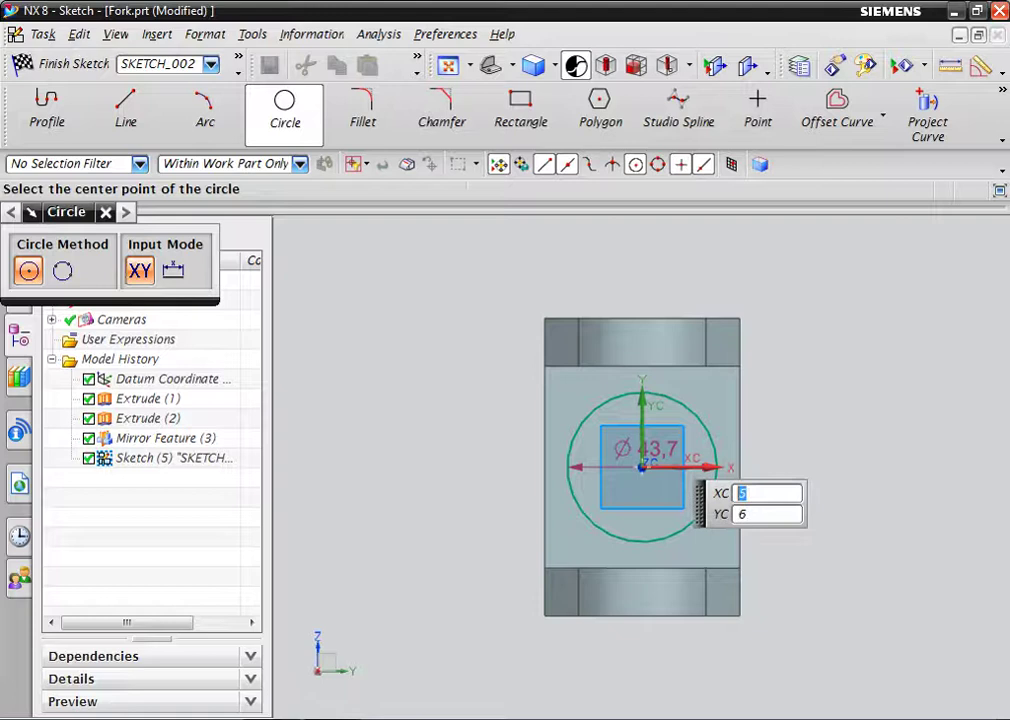
pyautogui.press('Escape')
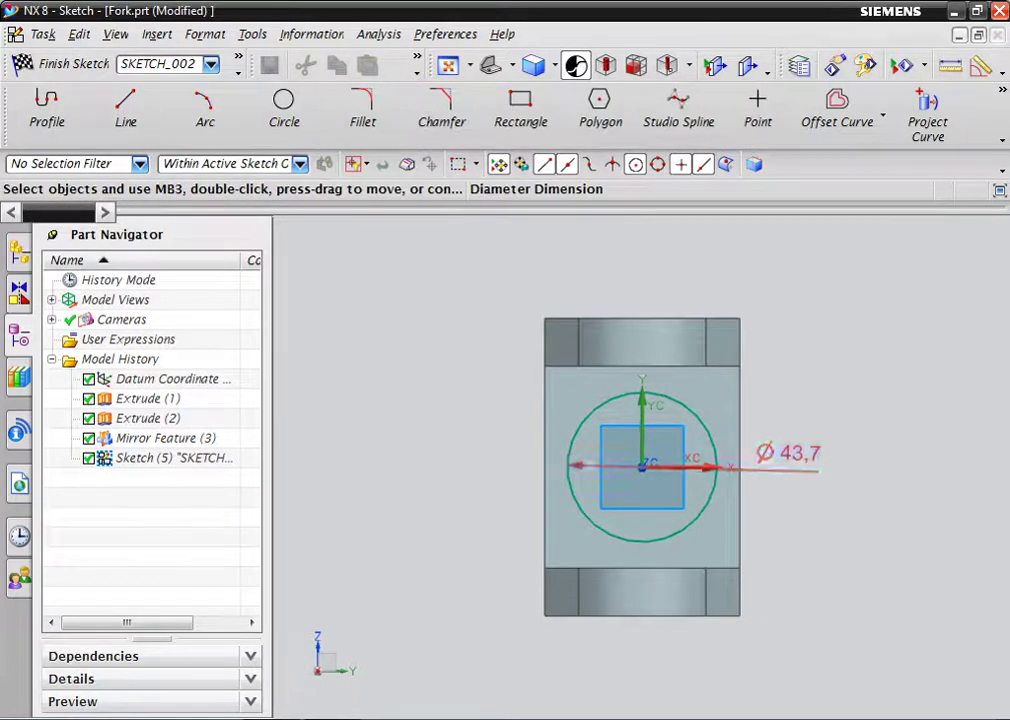
pyautogui.doubleClick(790, 453)
pyautogui.write('57')
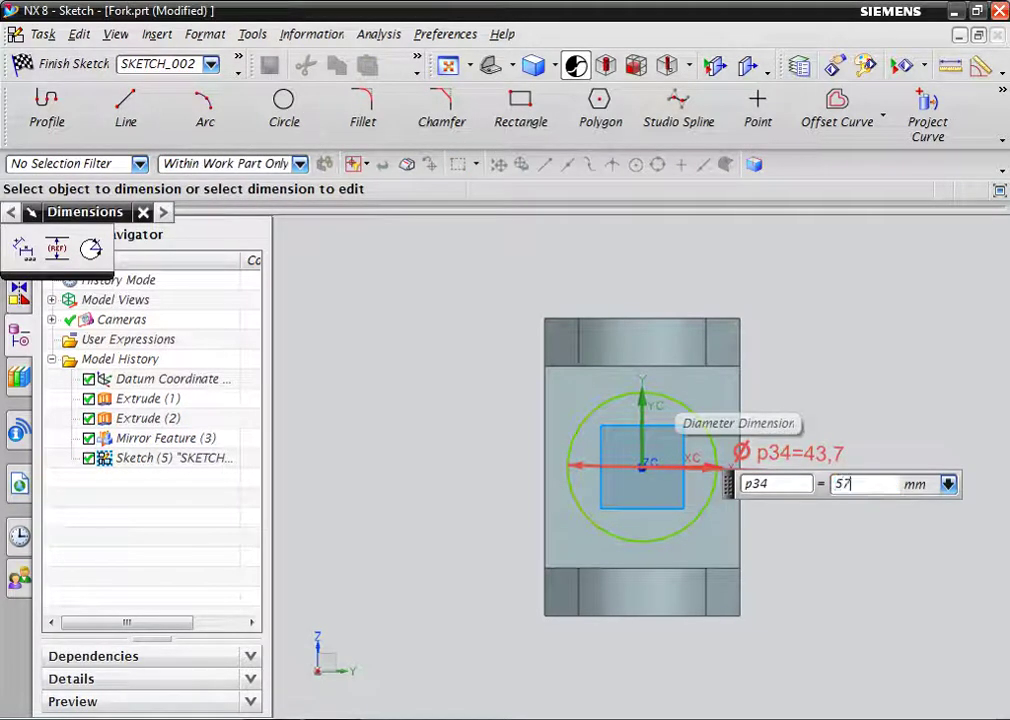
pyautogui.press('Return')
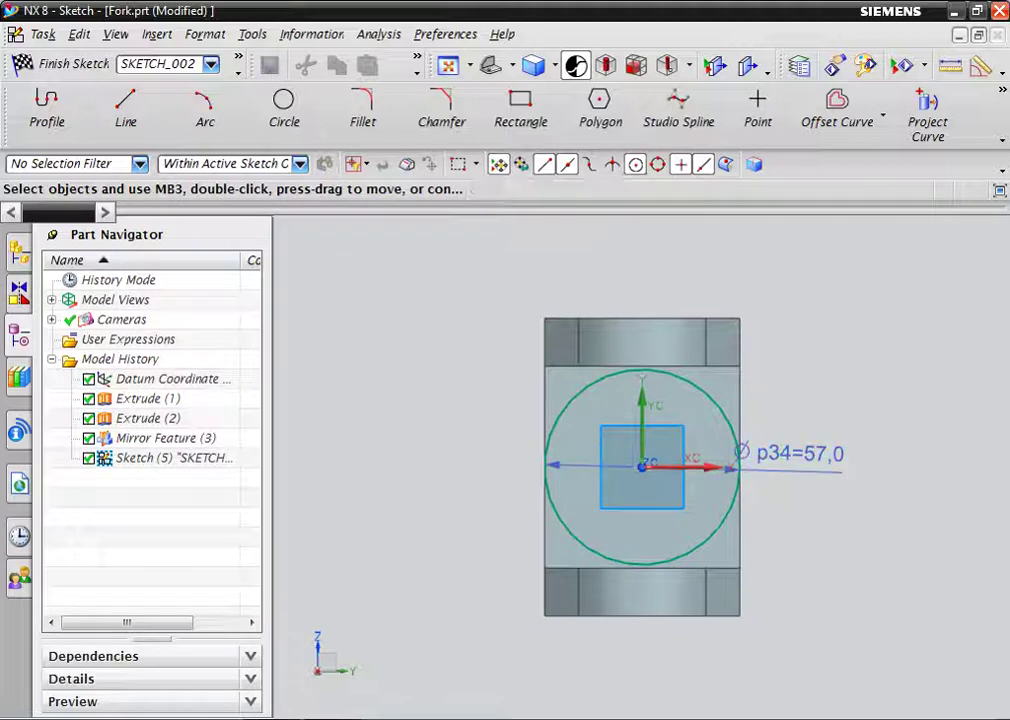
pyautogui.moveTo(640, 470)
pyautogui.mouseDown(button='middle')
pyautogui.moveTo(720, 460)
pyautogui.moveTo(700, 445)
pyautogui.moveTo(760, 450)
pyautogui.moveTo(690, 455)
pyautogui.mouseUp(button='middle')
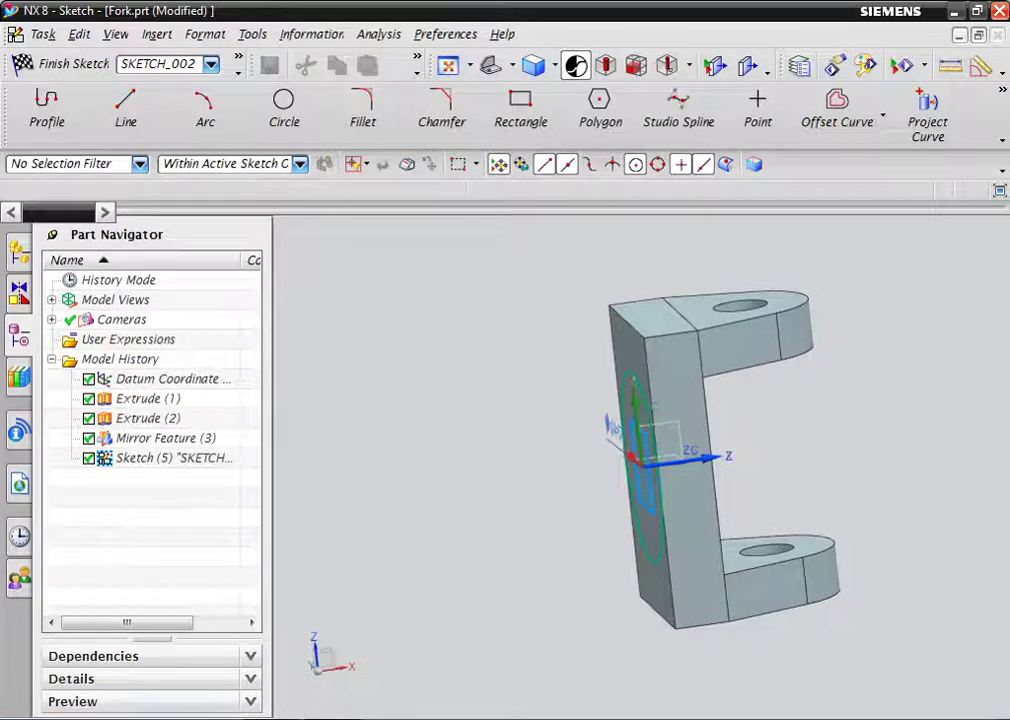
pyautogui.moveTo(700, 450); pyautogui.dragTo(640, 470, button='middle')
pyautogui.press('x')
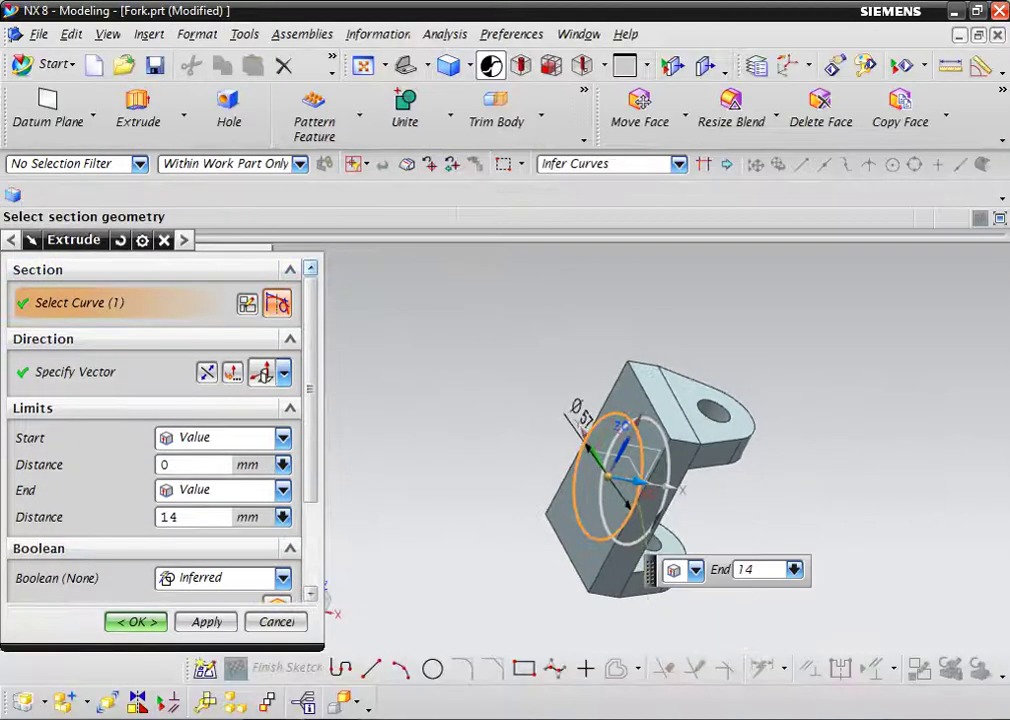
# Extrude the ⌀57 circle 14 mm, united with the fork body as Extrude (5)
pyautogui.scroll(-3, 160, 430)
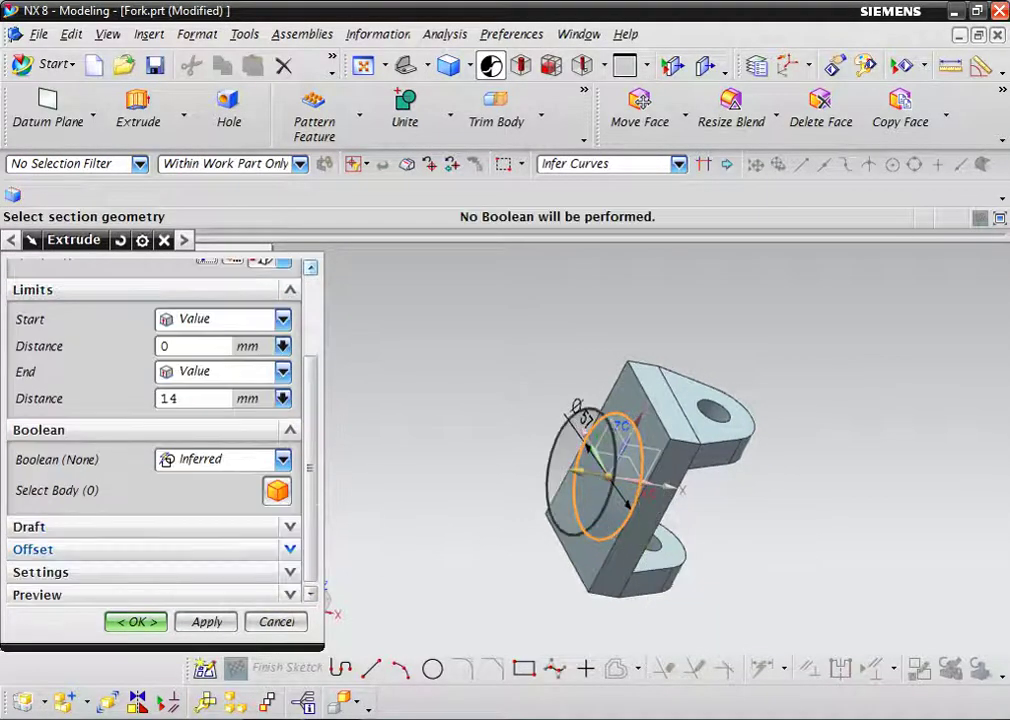
pyautogui.click(283, 459)
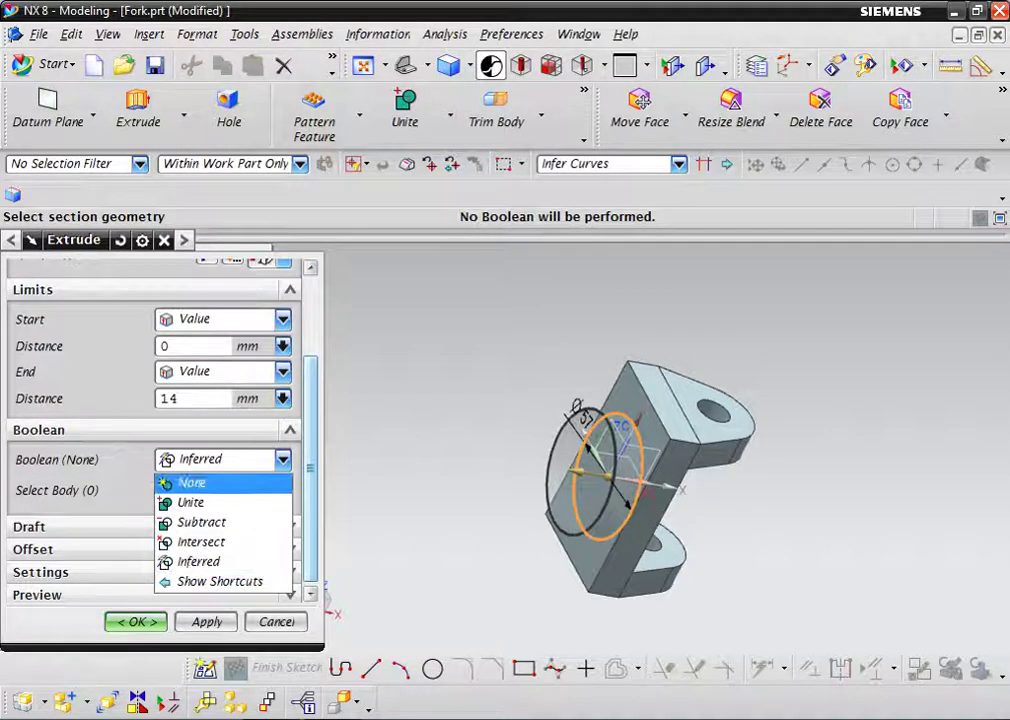
pyautogui.click(192, 501)
pyautogui.click(590, 480)
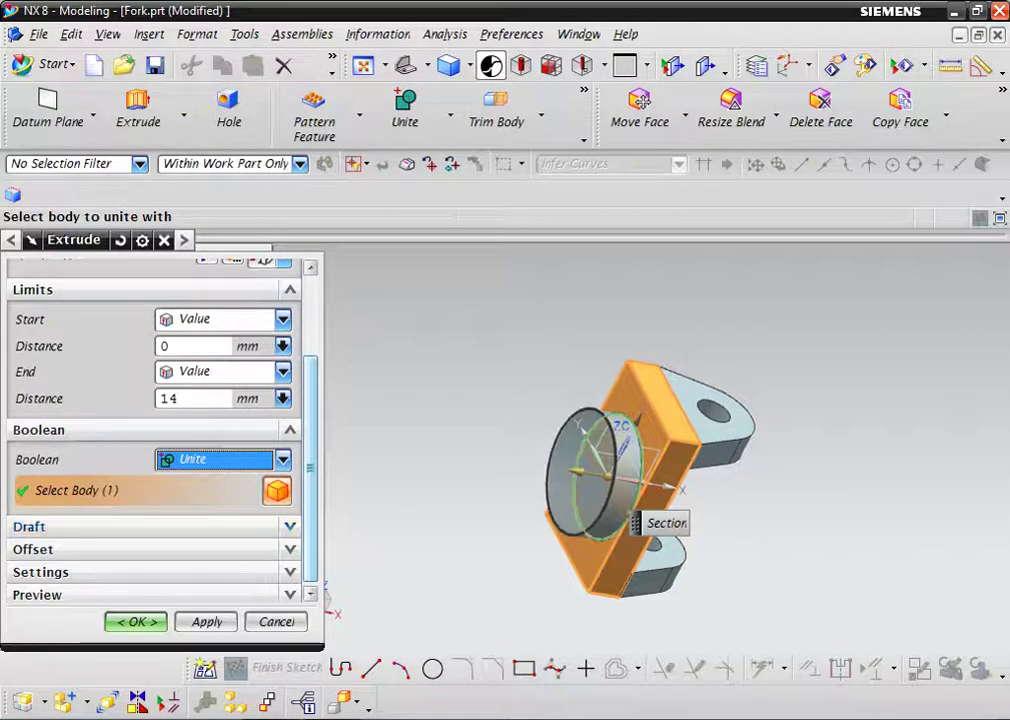
pyautogui.moveTo(640, 450); pyautogui.dragTo(560, 450, button='middle')
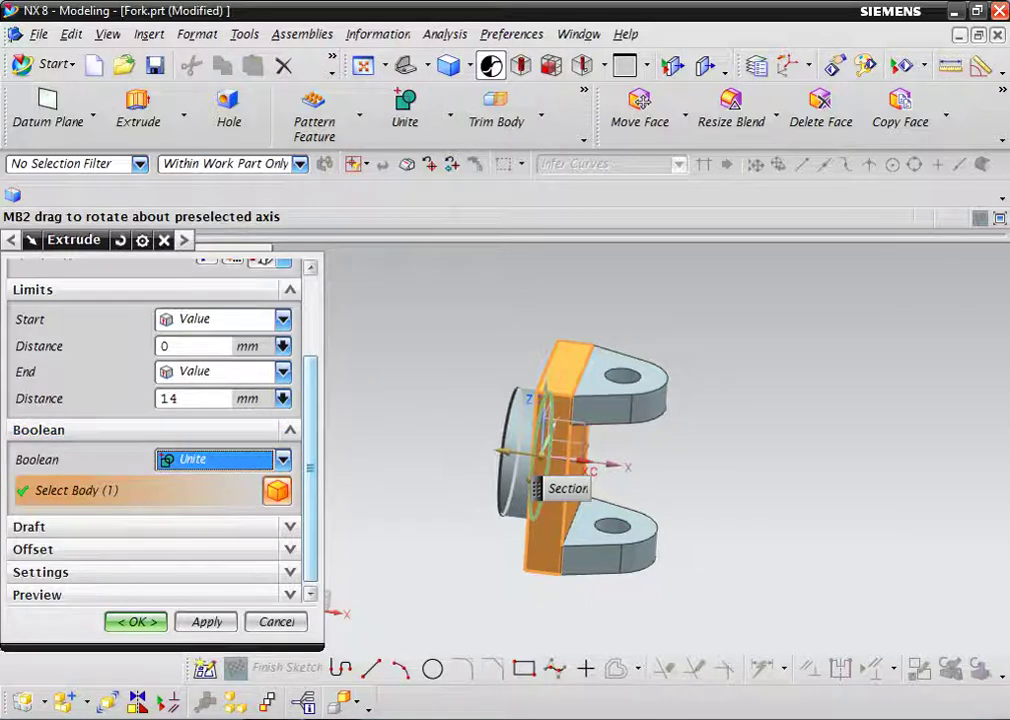
pyautogui.press('Return')
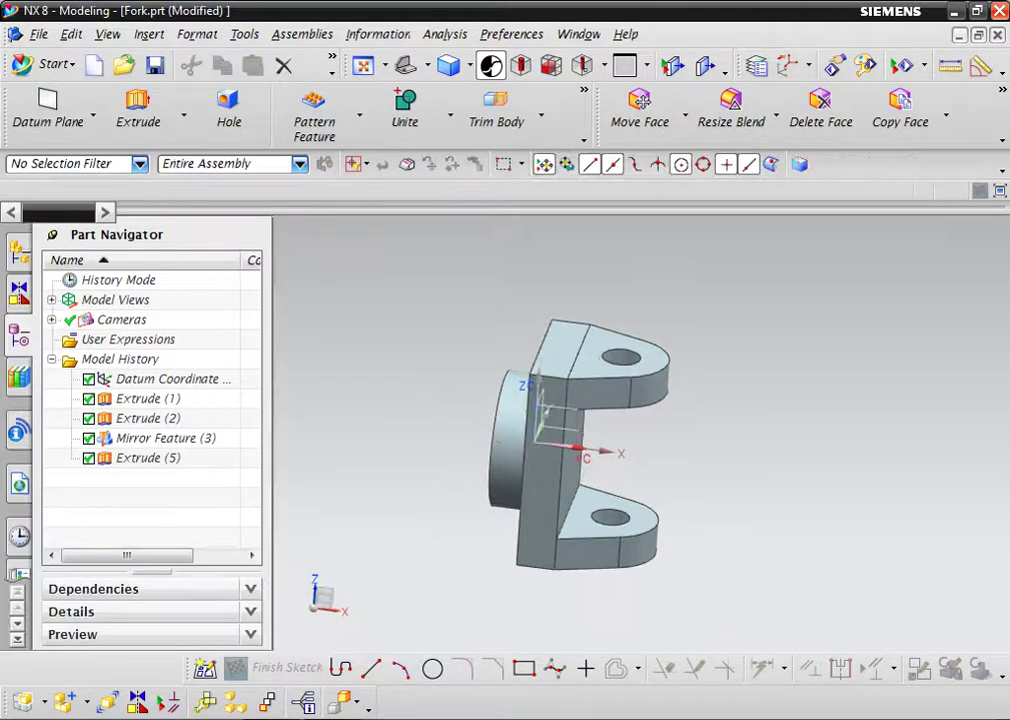
# Change Extrude (5)'s end distance to 38 mm, then start a new extrusion
pyautogui.rightClick(140, 458)
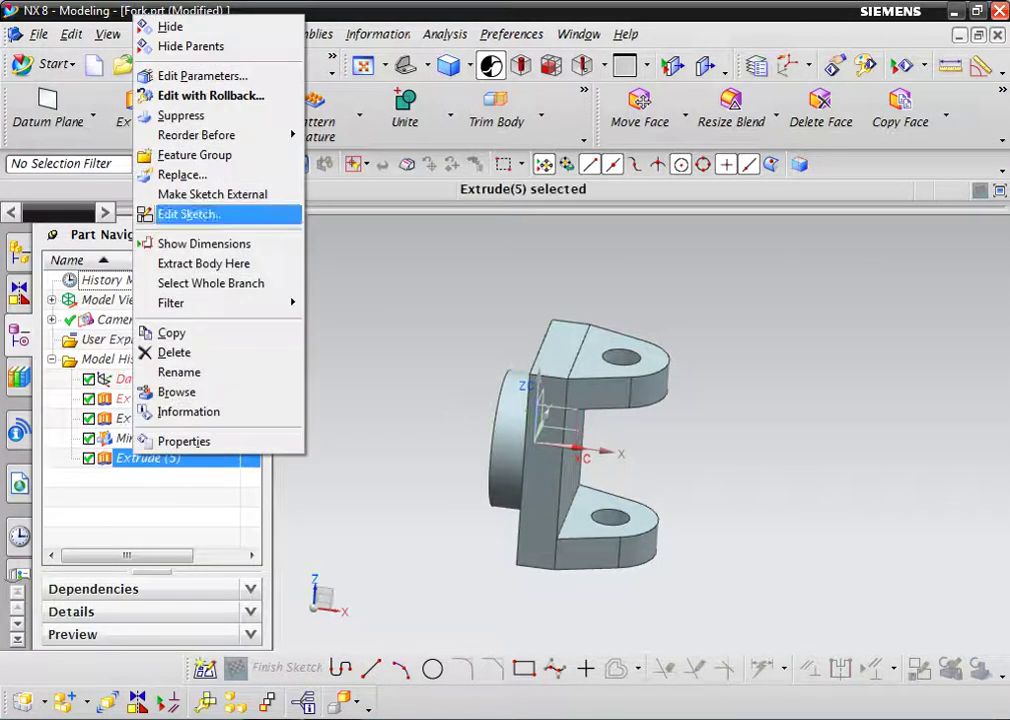
pyautogui.click(170, 60)
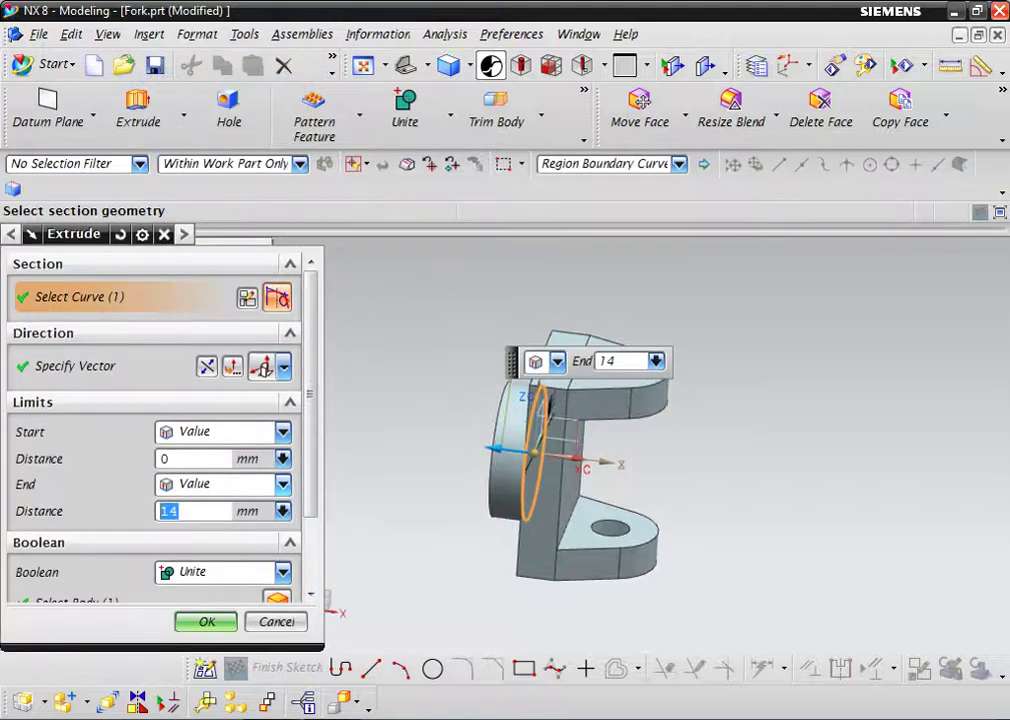
pyautogui.doubleClick(176, 511)
pyautogui.write('3')
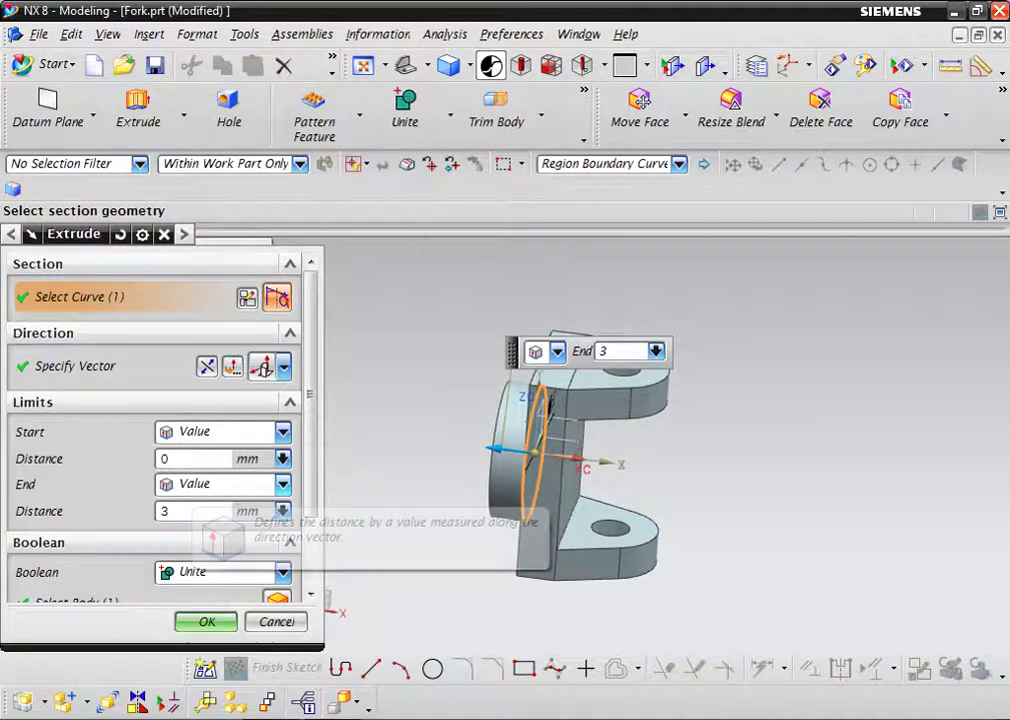
pyautogui.write('8')
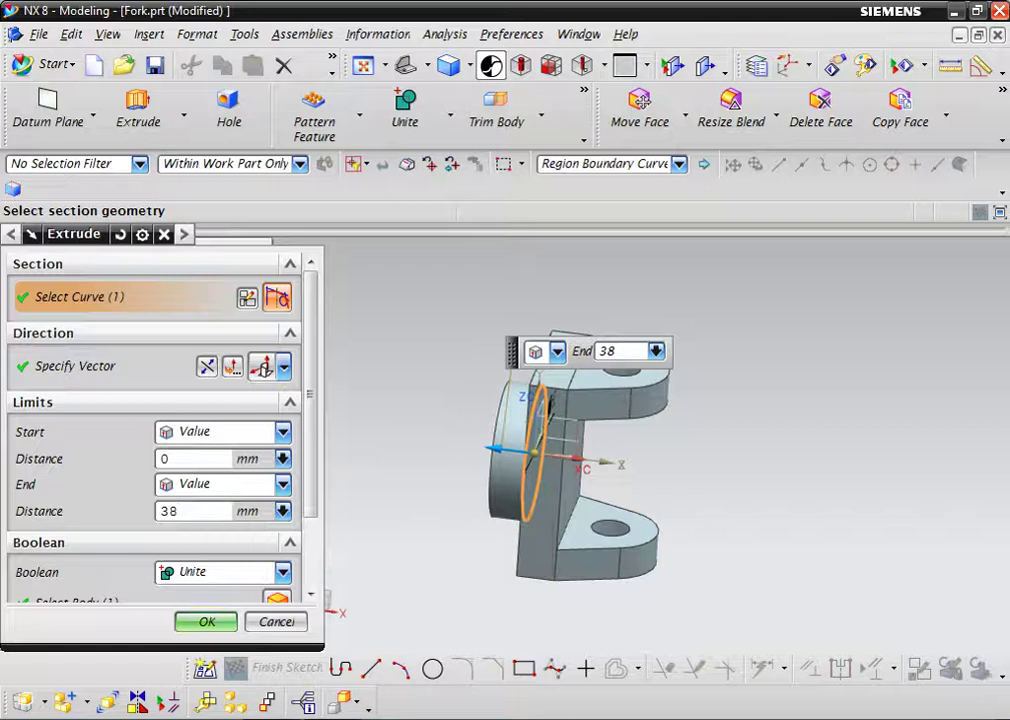
pyautogui.press('Return')
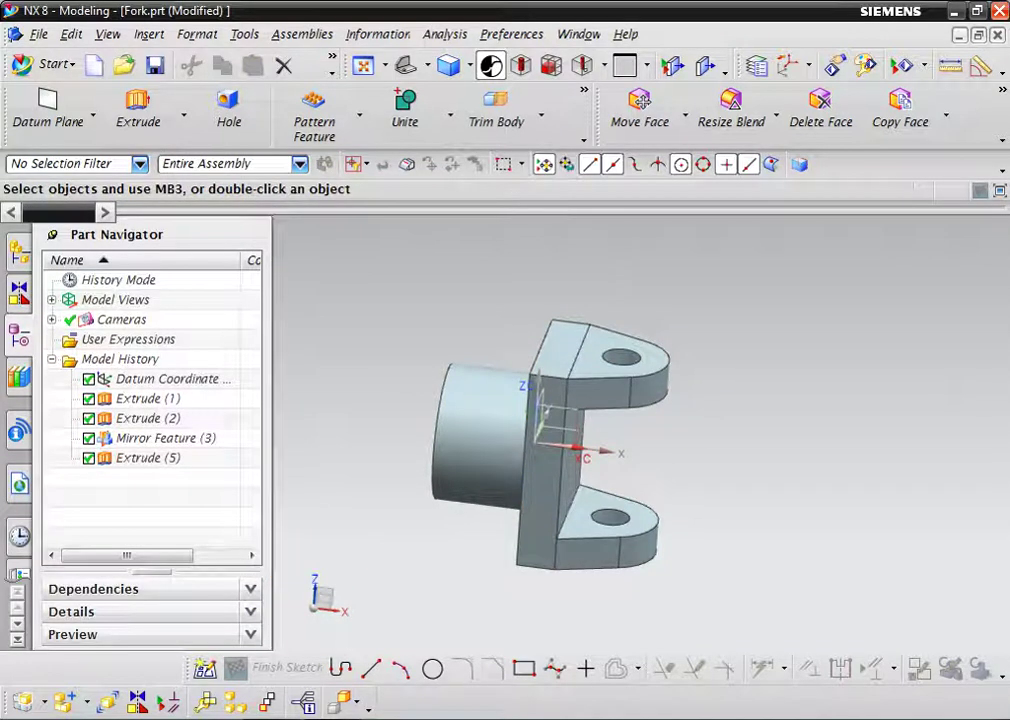
pyautogui.moveTo(540, 430); pyautogui.dragTo(620, 440, button='middle')
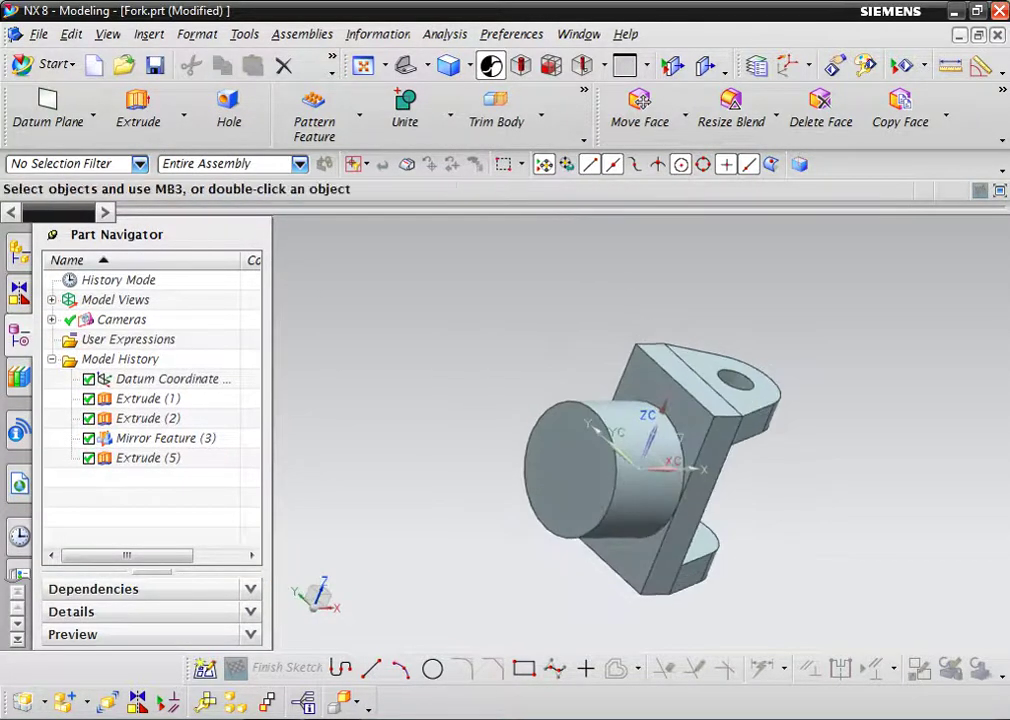
pyautogui.click(138, 108)
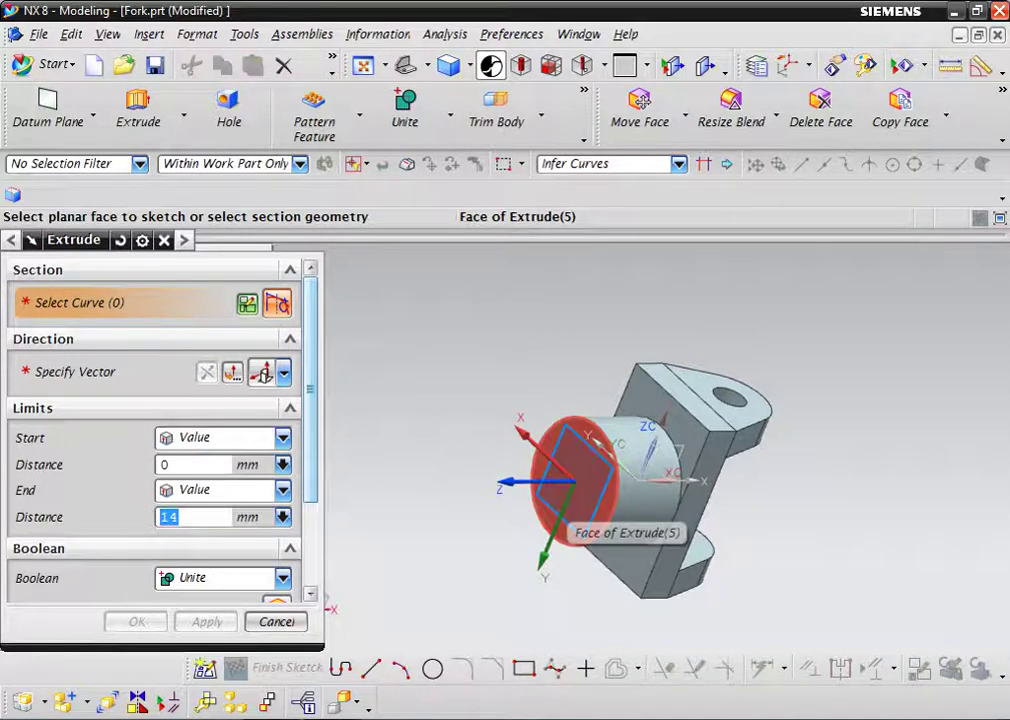
# Sketch on the boss's round end face and draw a circle centred at its origin
pyautogui.click(565, 515)
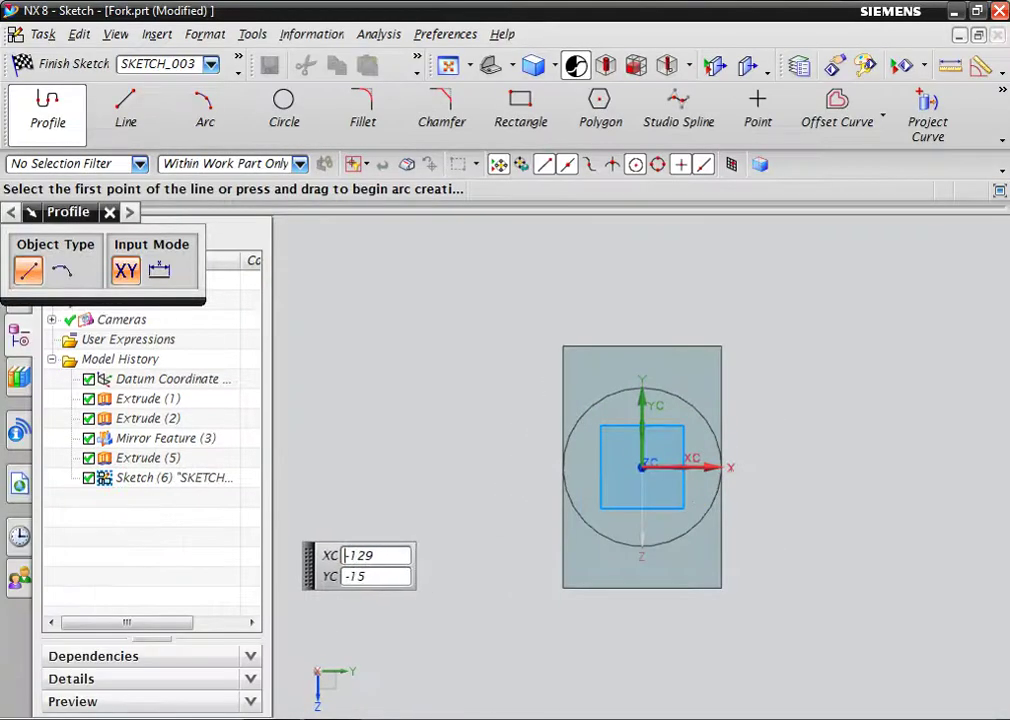
pyautogui.click(284, 105)
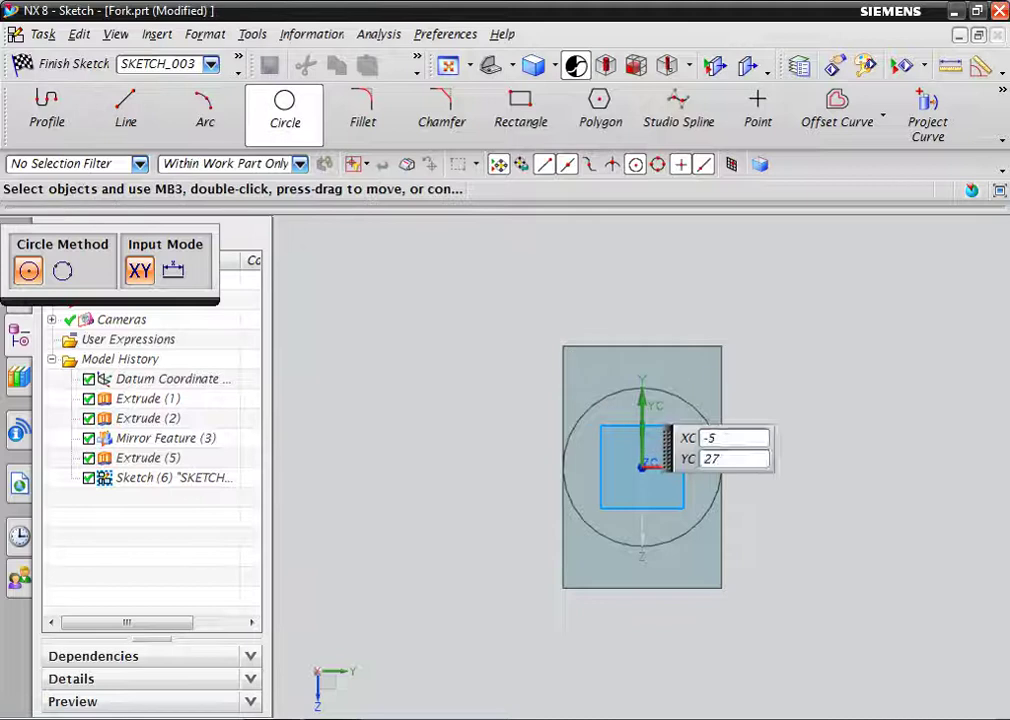
pyautogui.click(641, 467)
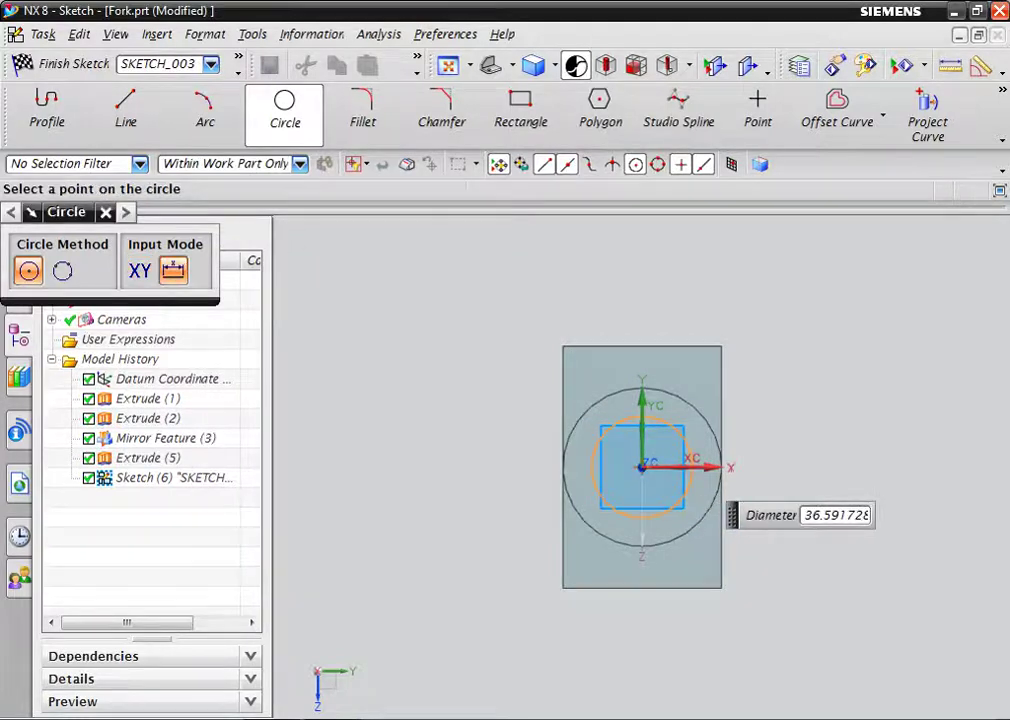
pyautogui.click(689, 452)
pyautogui.press('Escape')
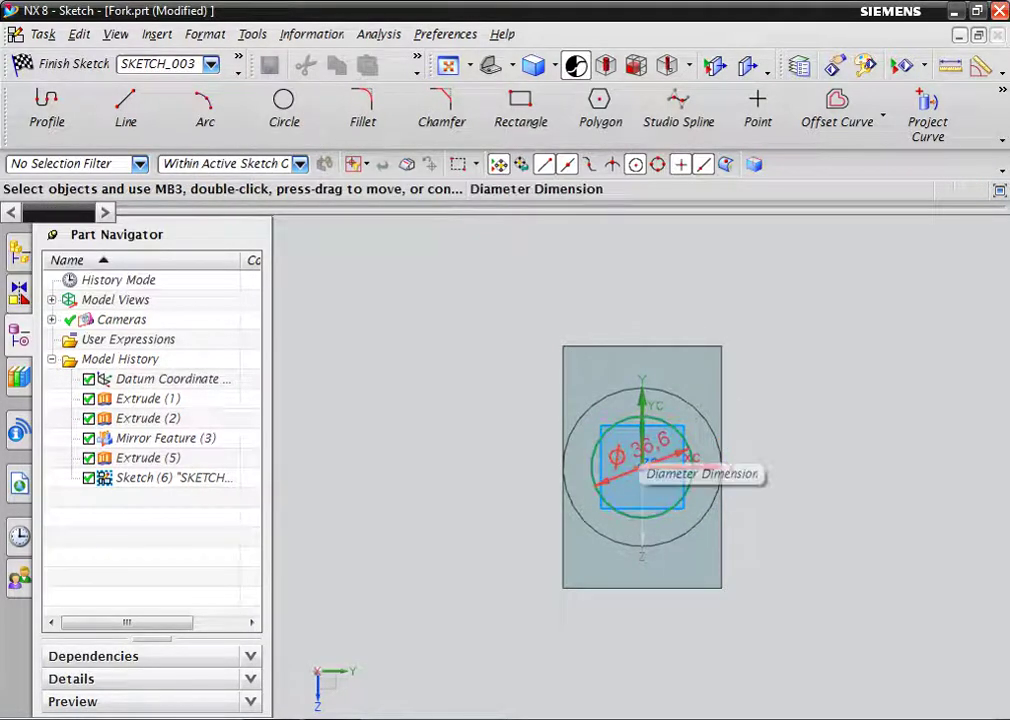
pyautogui.moveTo(760, 451); pyautogui.dragTo(785, 422)
# Set the circle's diameter to 30 mm after checking the coupling drawing
pyautogui.scroll(1, 801, 435)
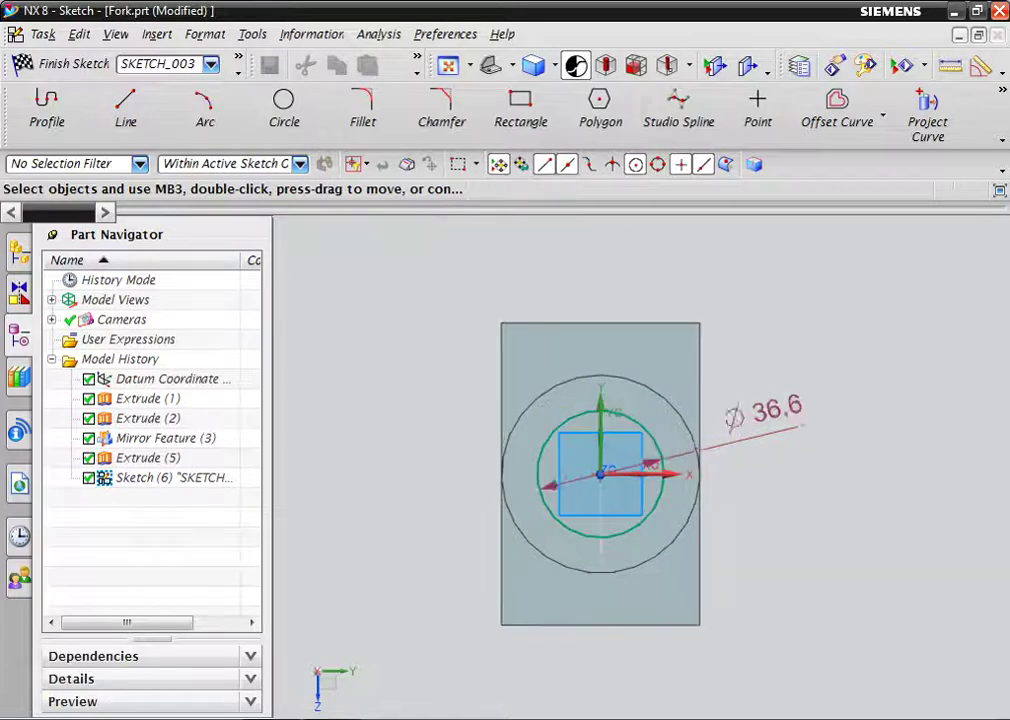
pyautogui.hotkey('alt', 'Tab')
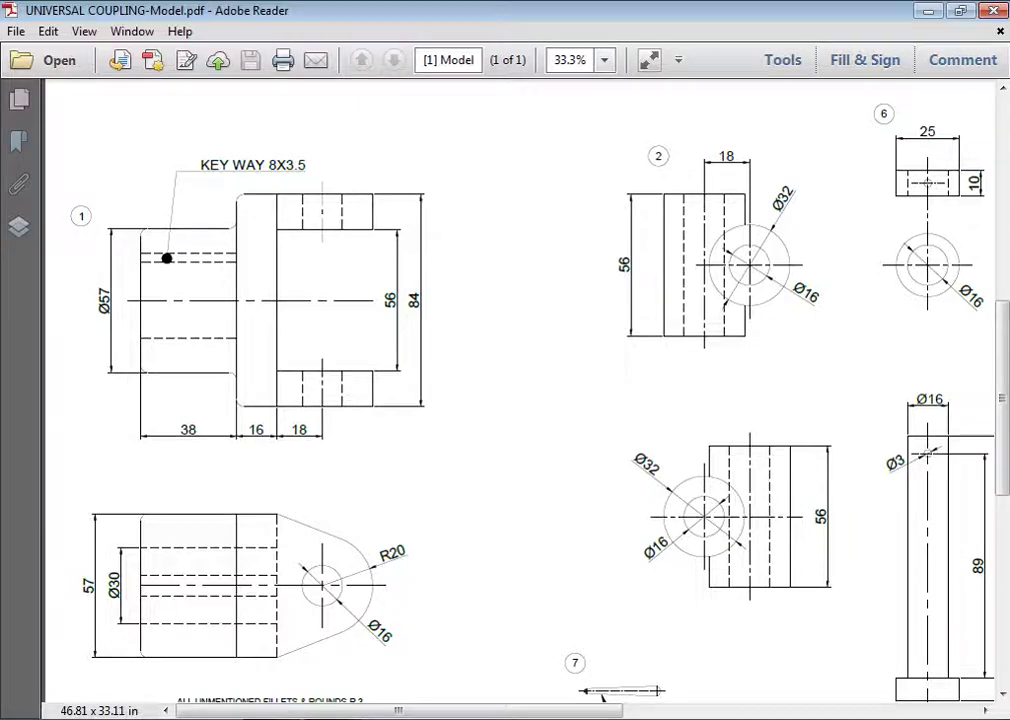
pyautogui.hotkey('alt', 'Tab')
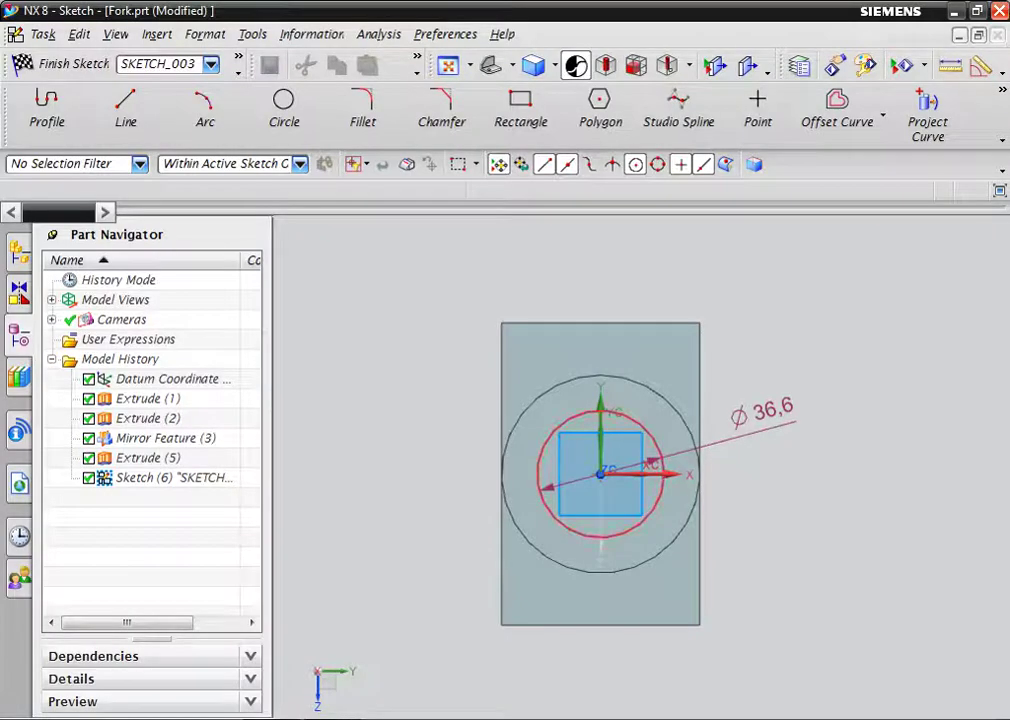
pyautogui.doubleClick(765, 410)
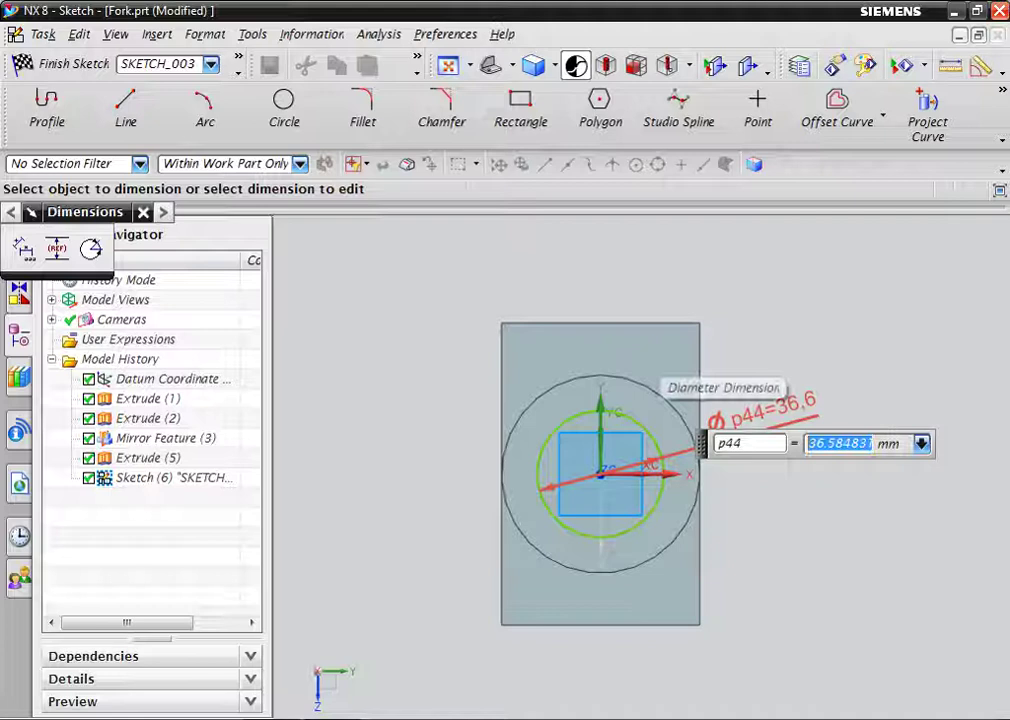
pyautogui.write('30')
pyautogui.press('Return')
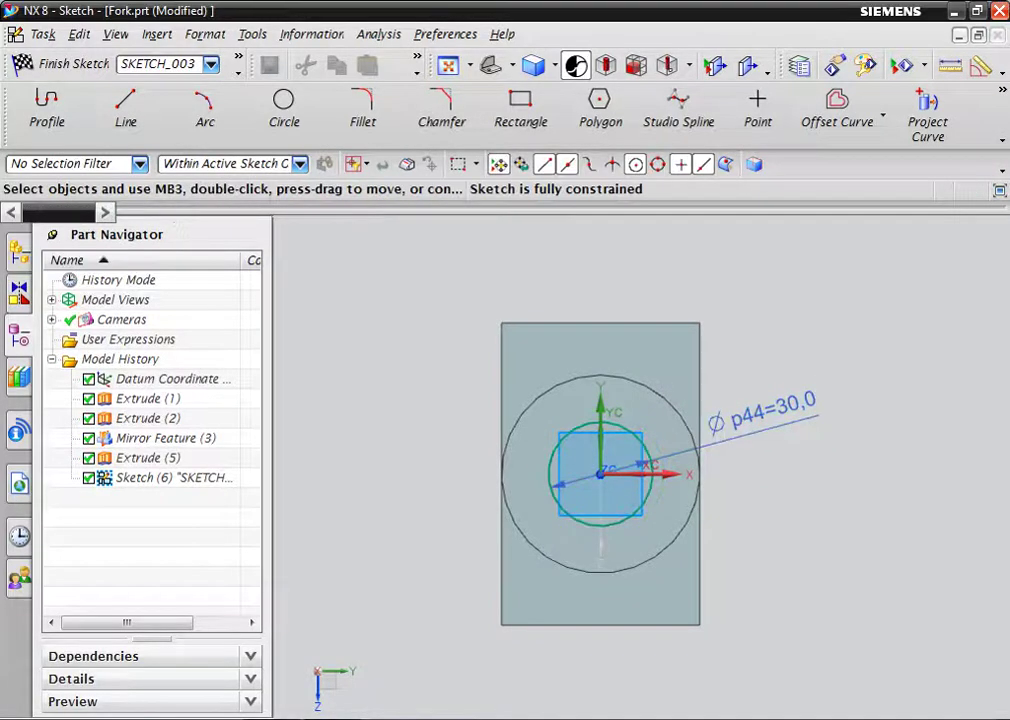
pyautogui.scroll(3, 611, 511)
pyautogui.scroll(1, 611, 511)
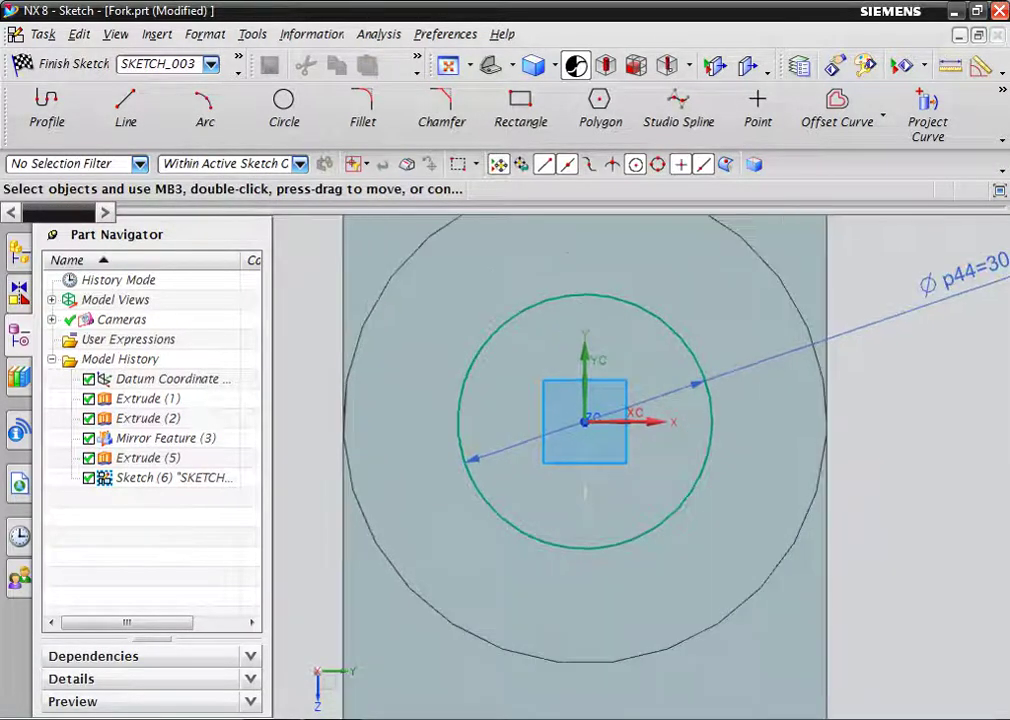
pyautogui.moveTo(960, 272); pyautogui.dragTo(722, 322)
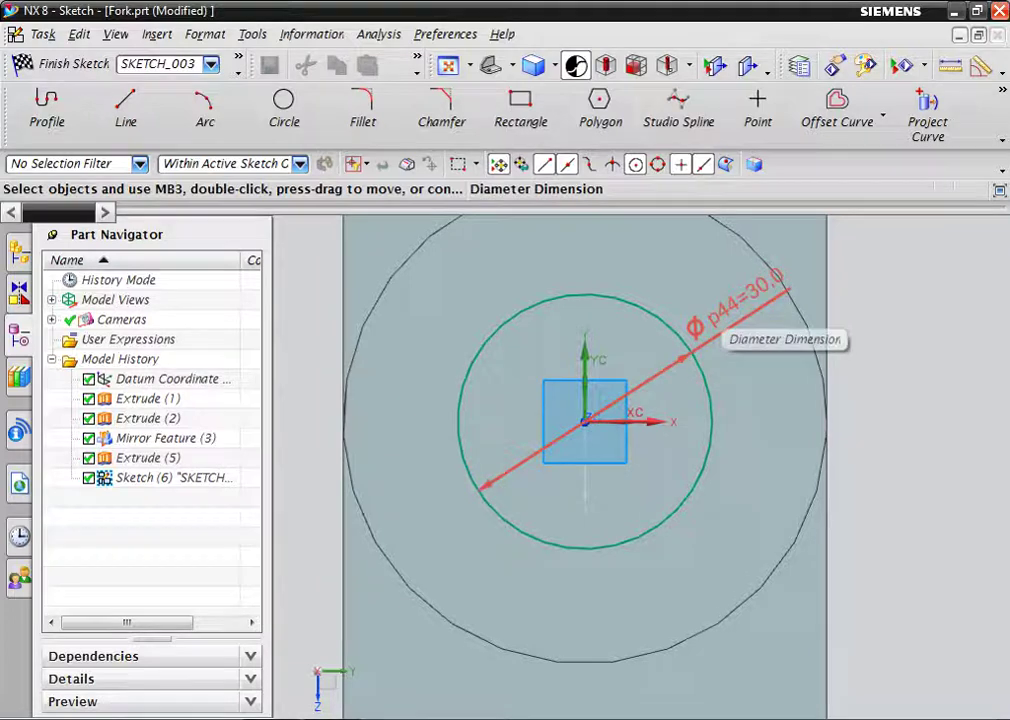
pyautogui.click(520, 108)
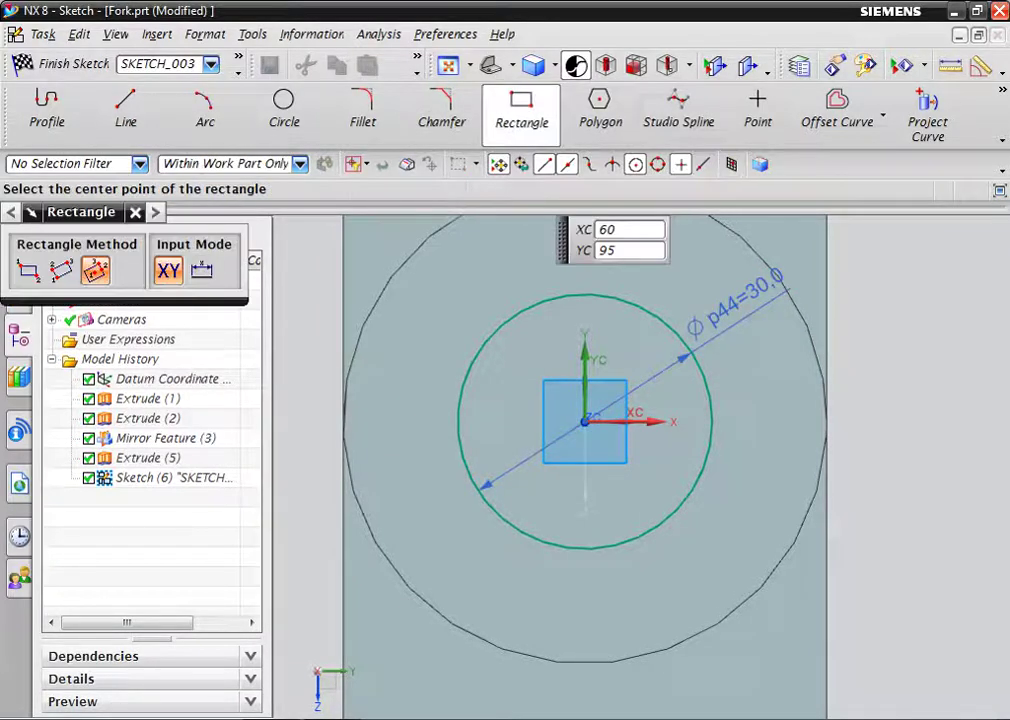
# Draw a two-corner rectangle below the circle's centre, straddling the ⌀30 circle's lower edge
pyautogui.click(28, 270)
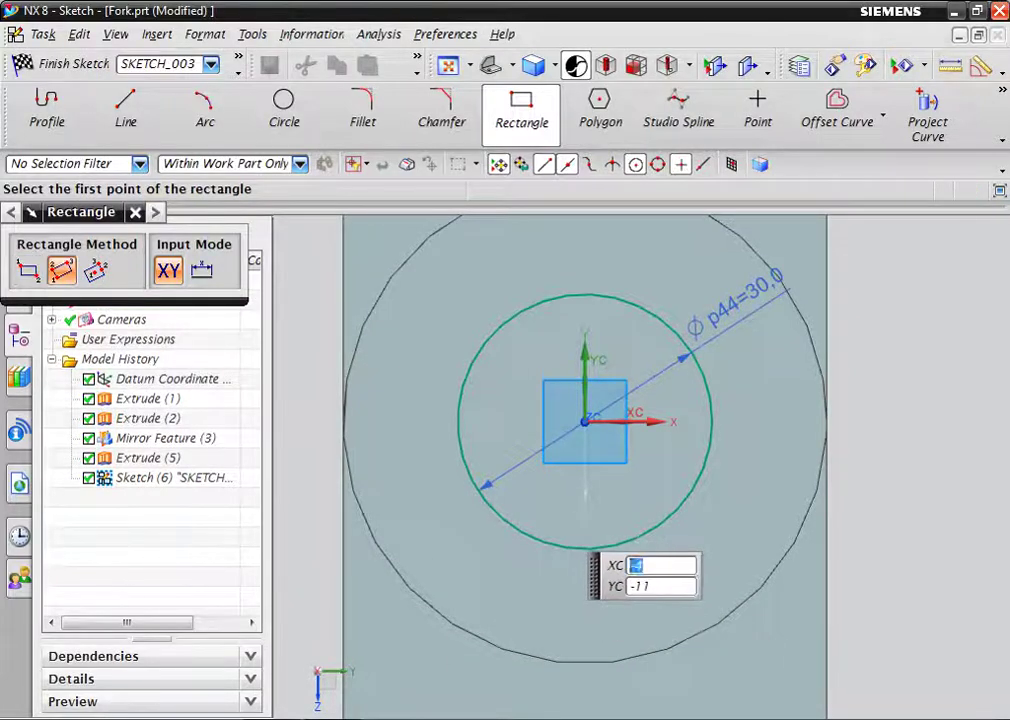
pyautogui.click(562, 520)
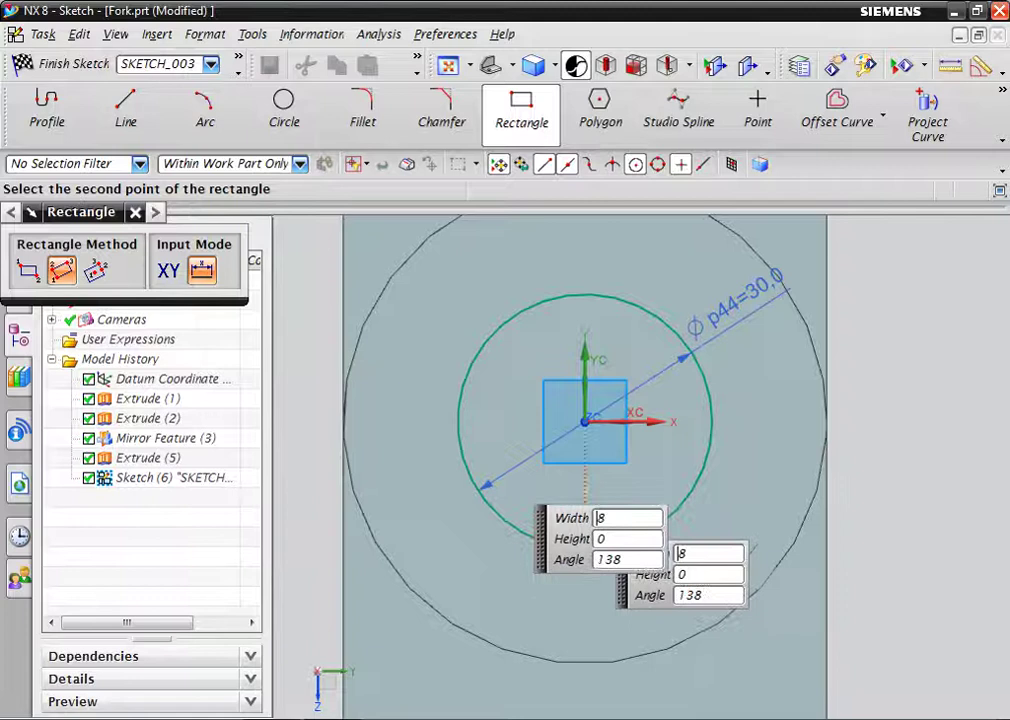
pyautogui.click(28, 270)
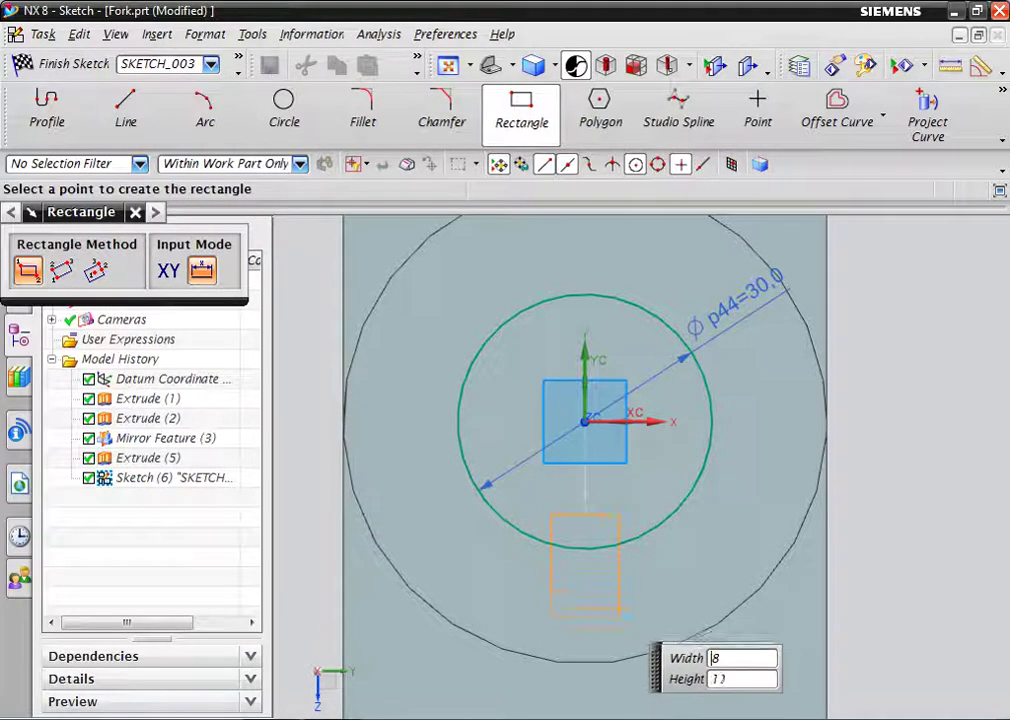
pyautogui.click(627, 625)
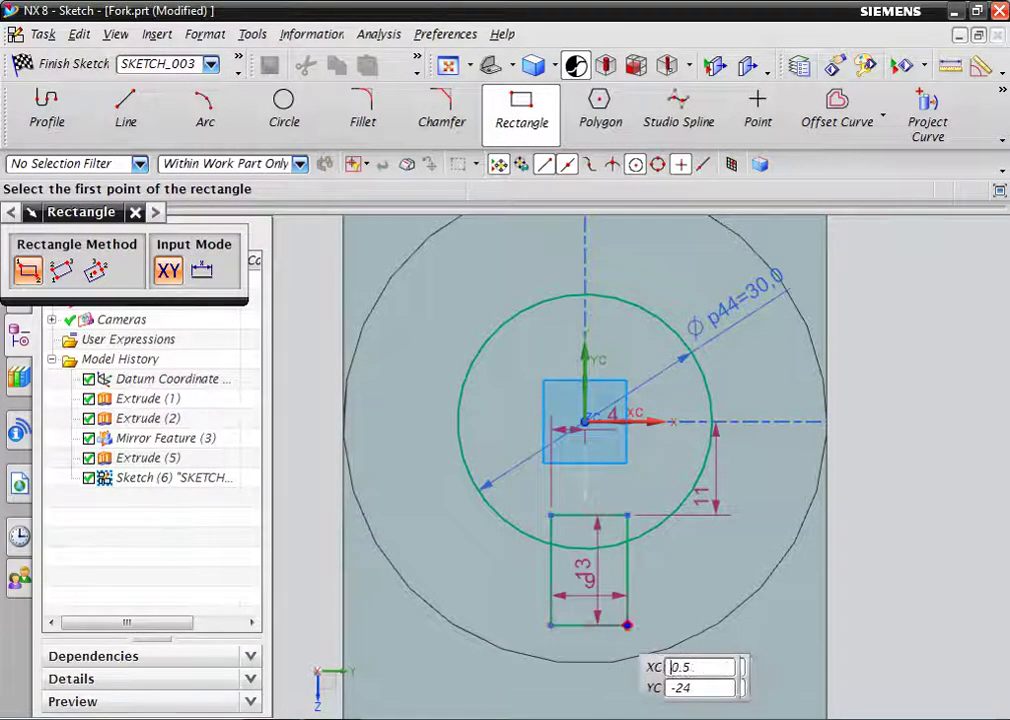
pyautogui.press('Escape')
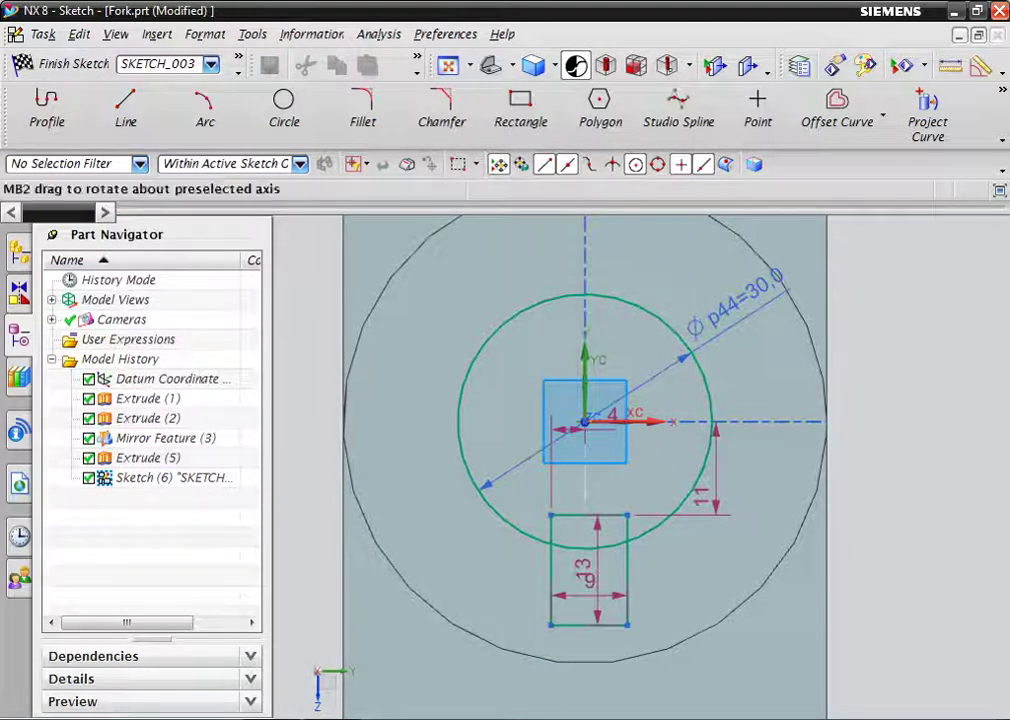
pyautogui.hotkey('alt', 'Tab')
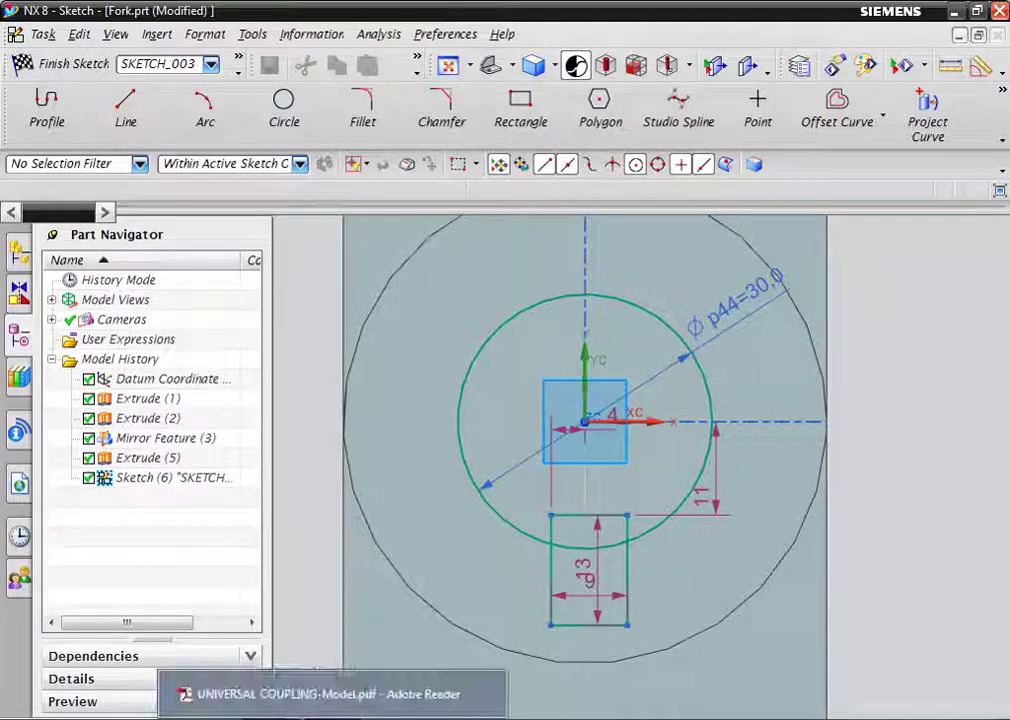
# Pan the coupling drawing to check the 8 mm keyway on the ⌀30 shaft and parts list
pyautogui.hscroll(5, 520, 390)
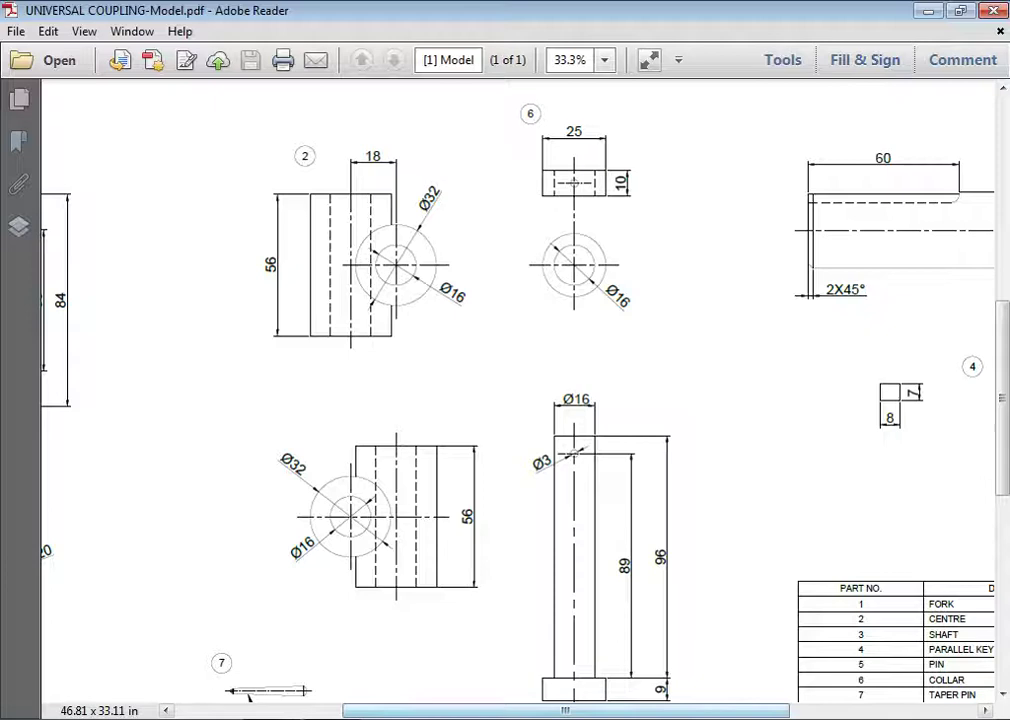
pyautogui.moveTo(565, 710); pyautogui.dragTo(752, 710)
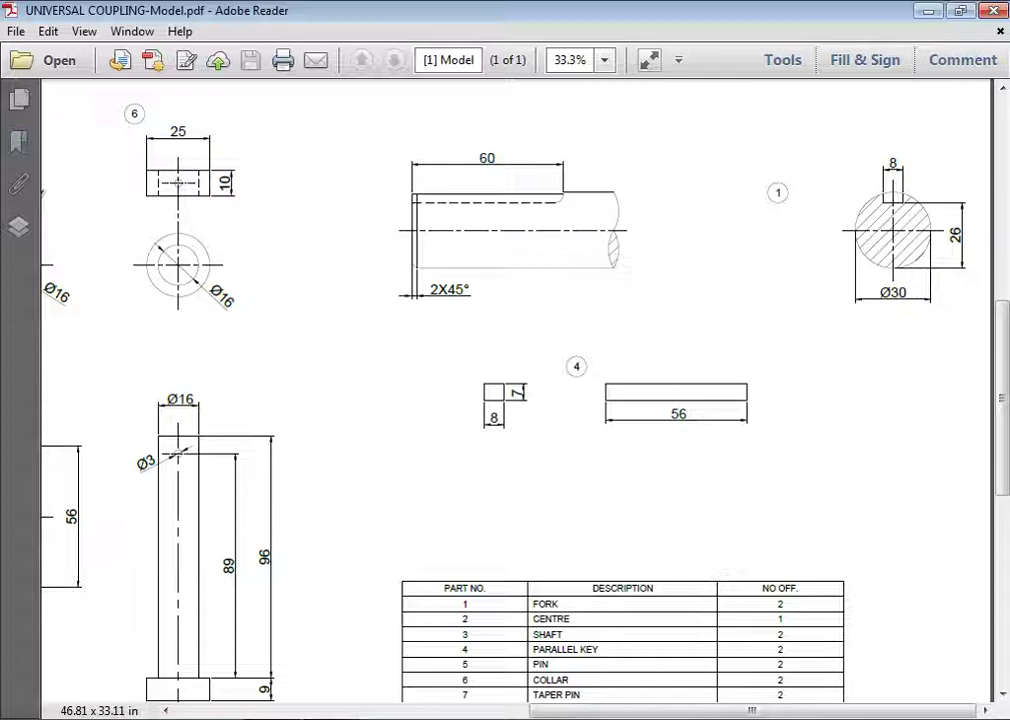
pyautogui.hotkey('alt', 'Tab')
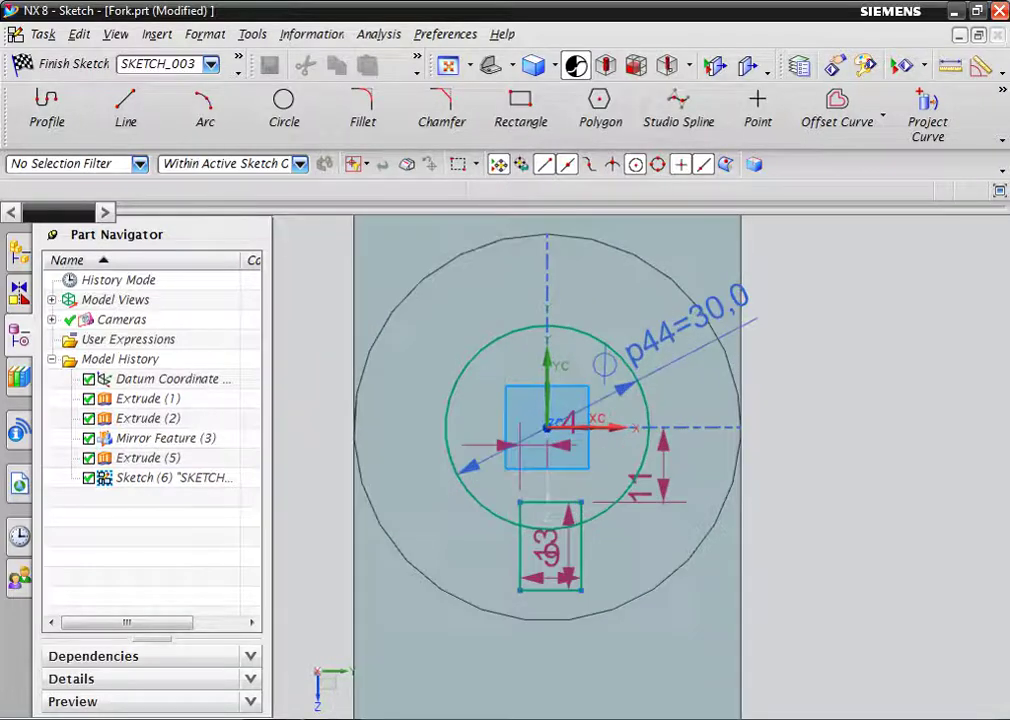
# Dimension the rectangle with a 9 mm offset, 8 mm width and 7 mm height
pyautogui.doubleClick(645, 492)
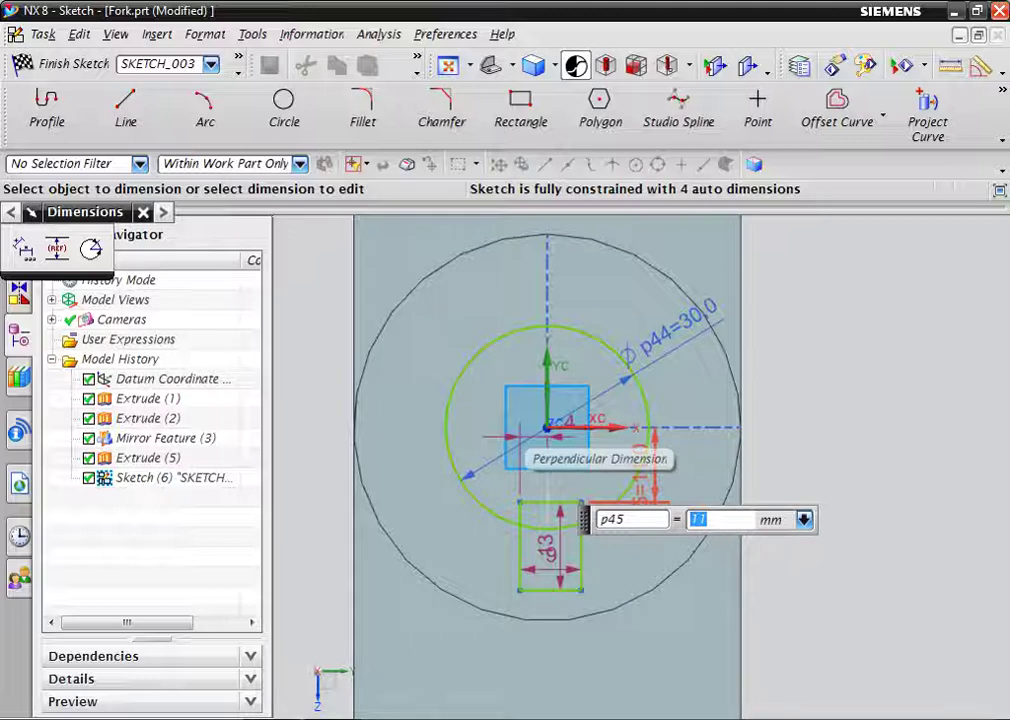
pyautogui.write('9')
pyautogui.press('Return')
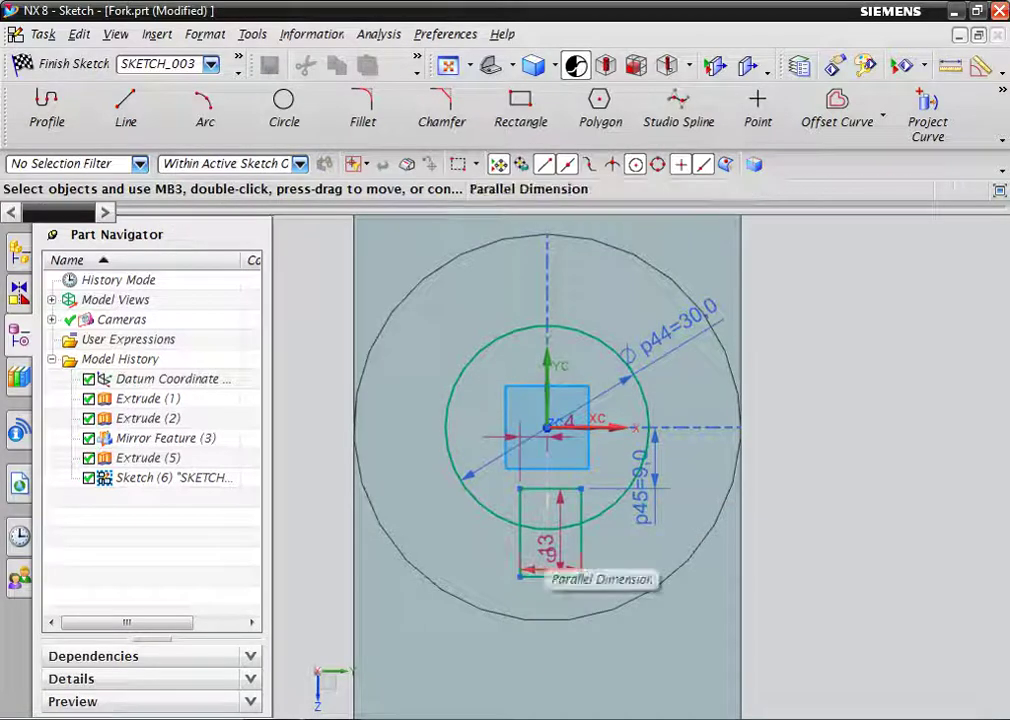
pyautogui.moveTo(545, 543); pyautogui.dragTo(443, 543)
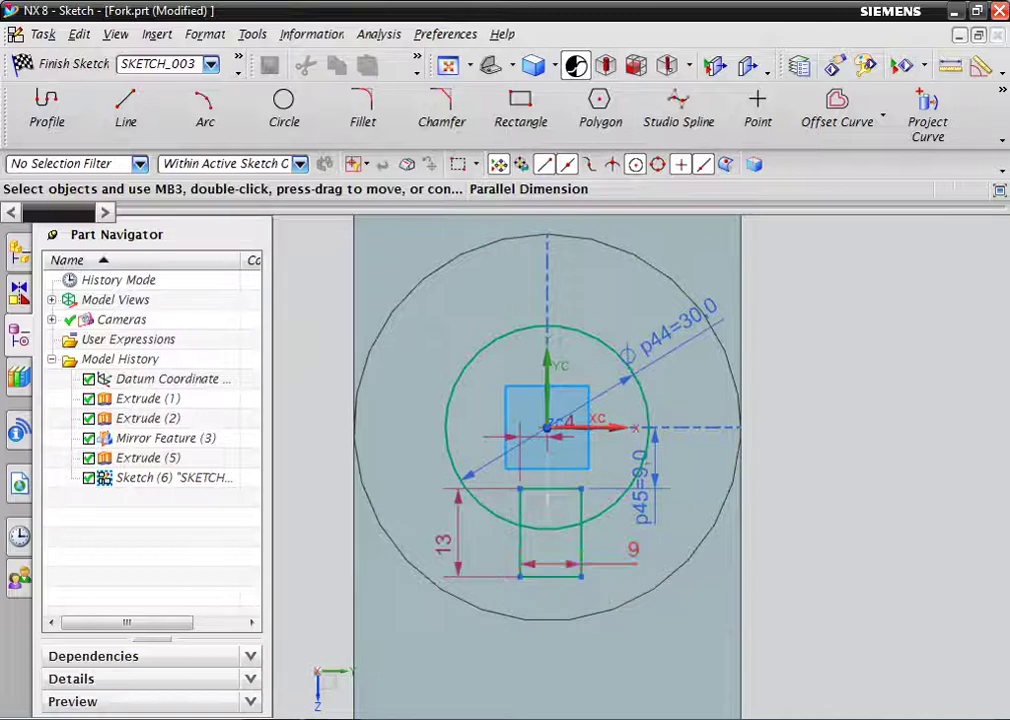
pyautogui.doubleClick(576, 565)
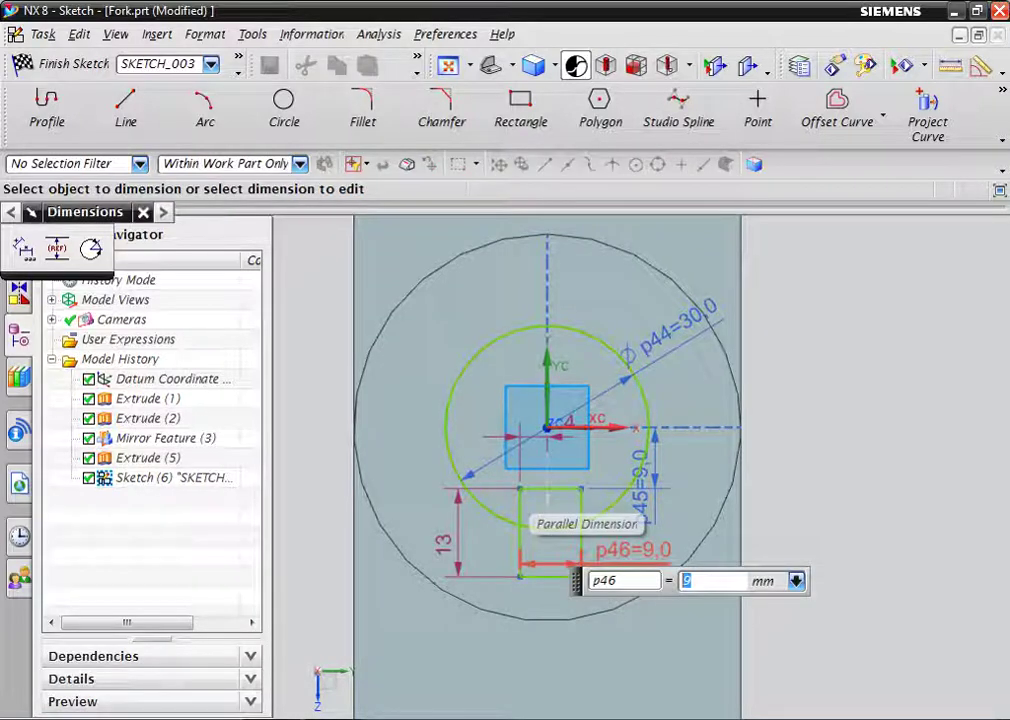
pyautogui.write('8')
pyautogui.press('Return')
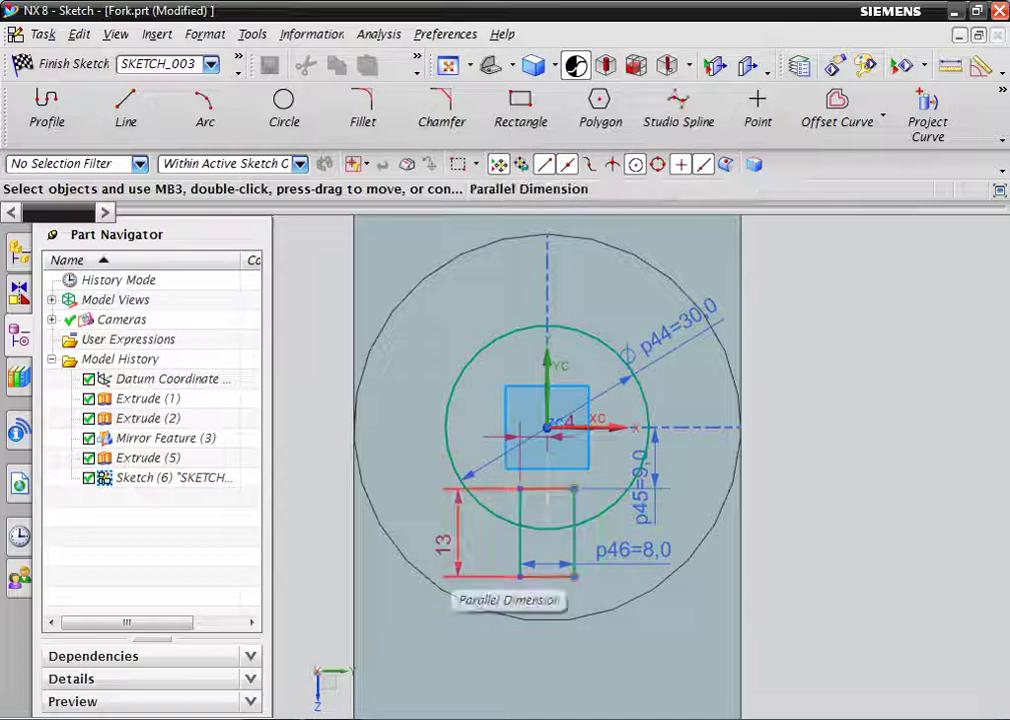
pyautogui.doubleClick(445, 545)
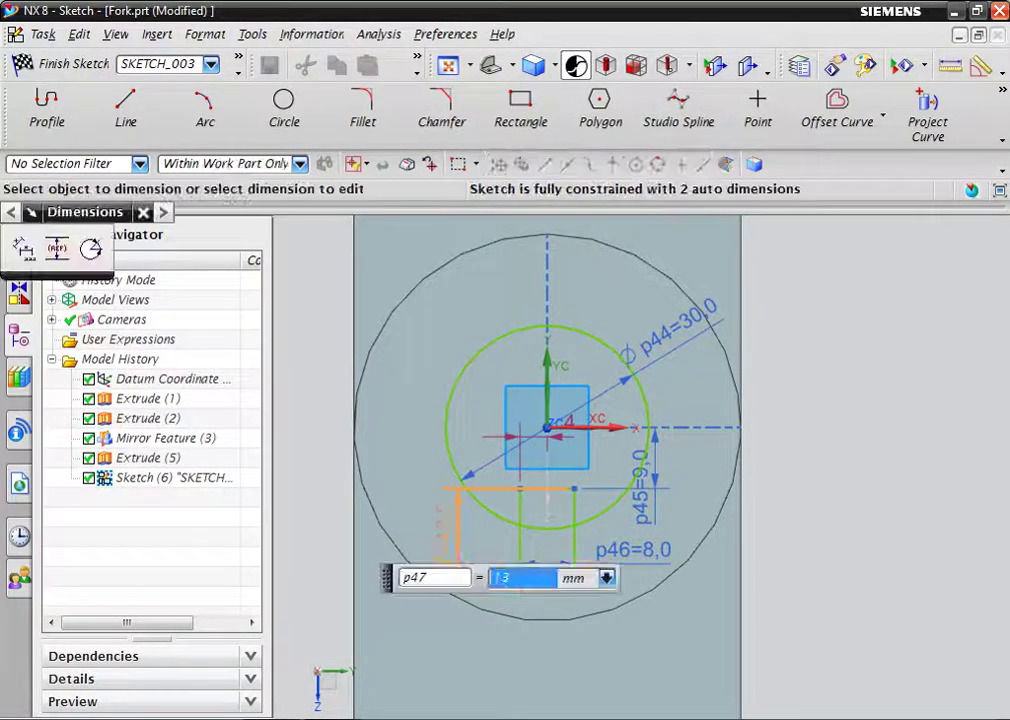
pyautogui.write('7')
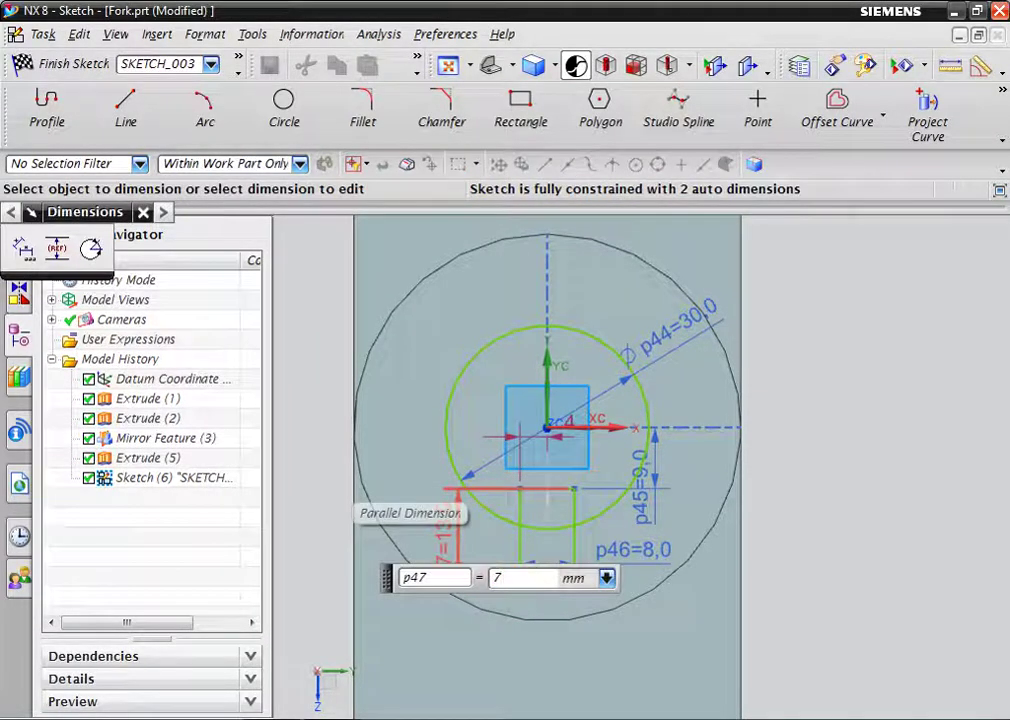
pyautogui.press('Return')
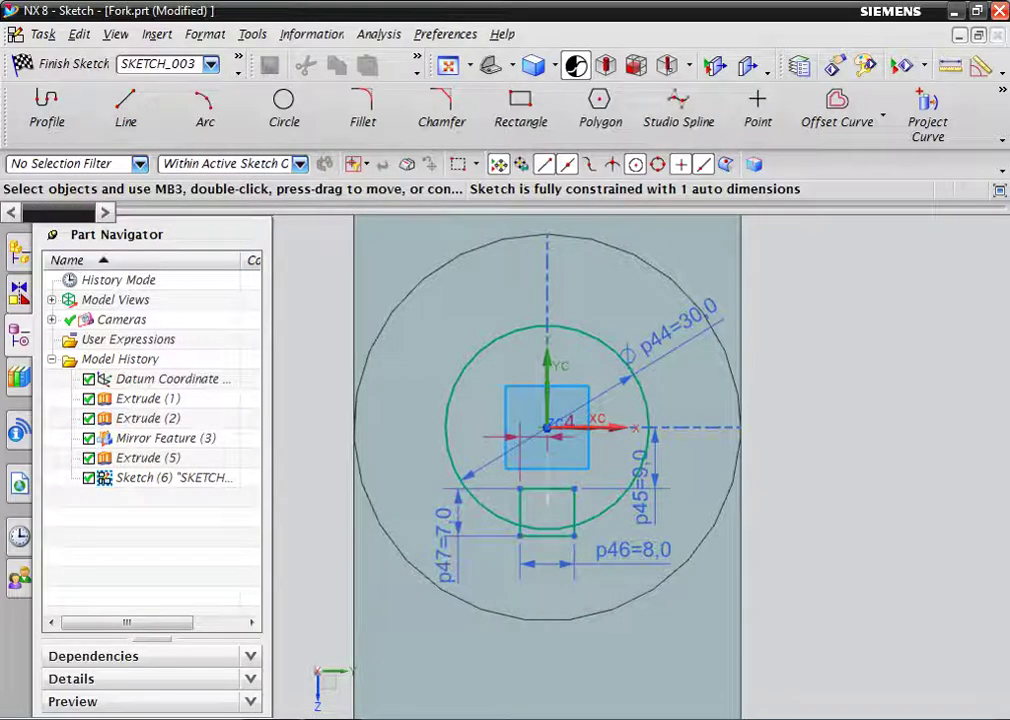
# Change the rectangle's top-edge offset from the circle centre to 11 mm
pyautogui.scroll(3, 648, 478)
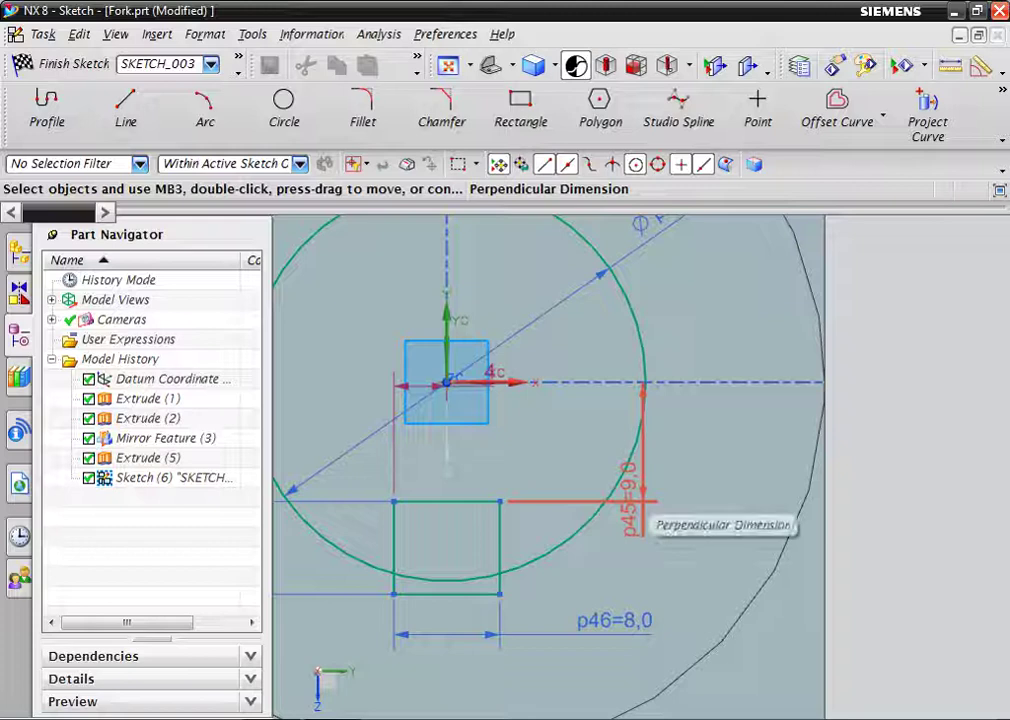
pyautogui.doubleClick(630, 500)
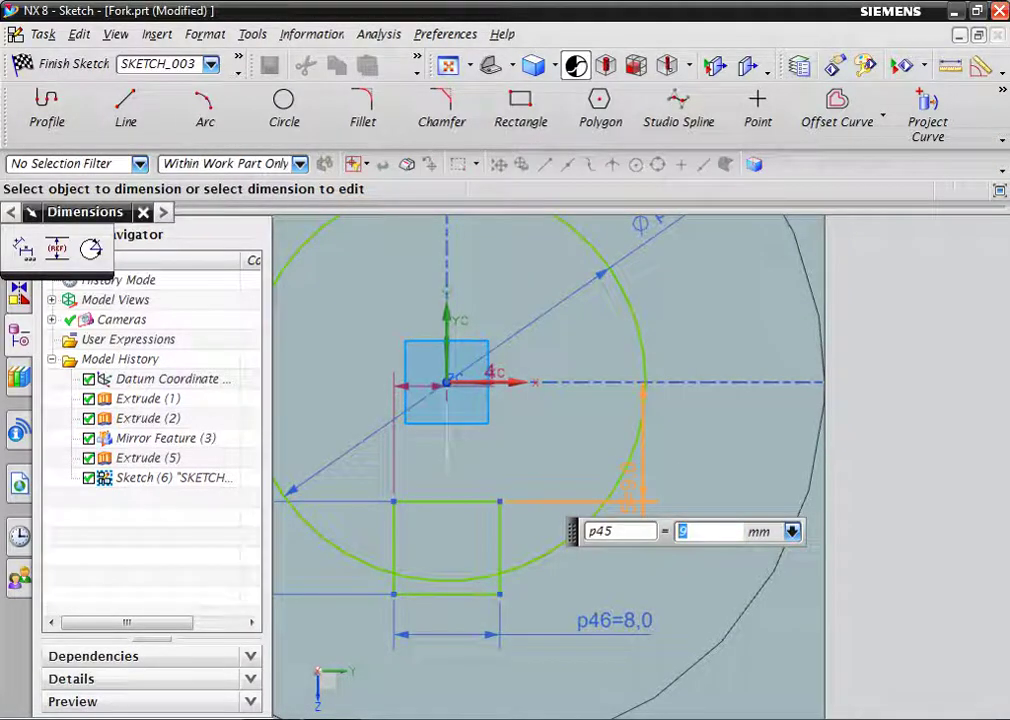
pyautogui.write('11')
pyautogui.press('Return')
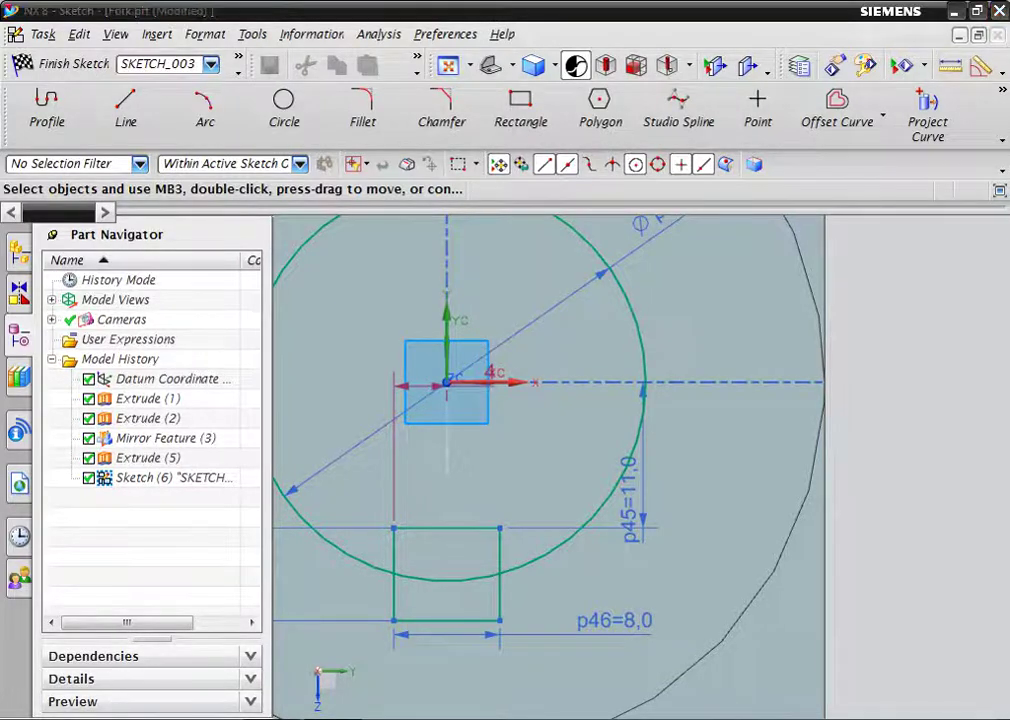
pyautogui.hotkey('alt', 'Tab')
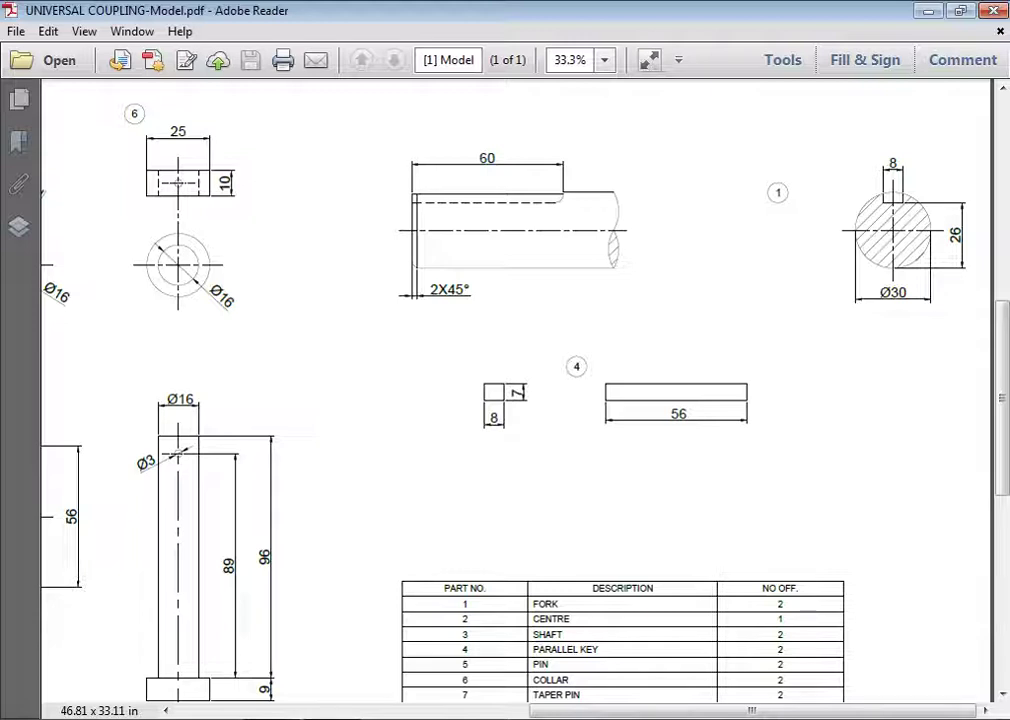
# Zoom the coupling drawing out to the full page, then in on the fork's keyway view
pyautogui.hotkey('ctrl', '-')
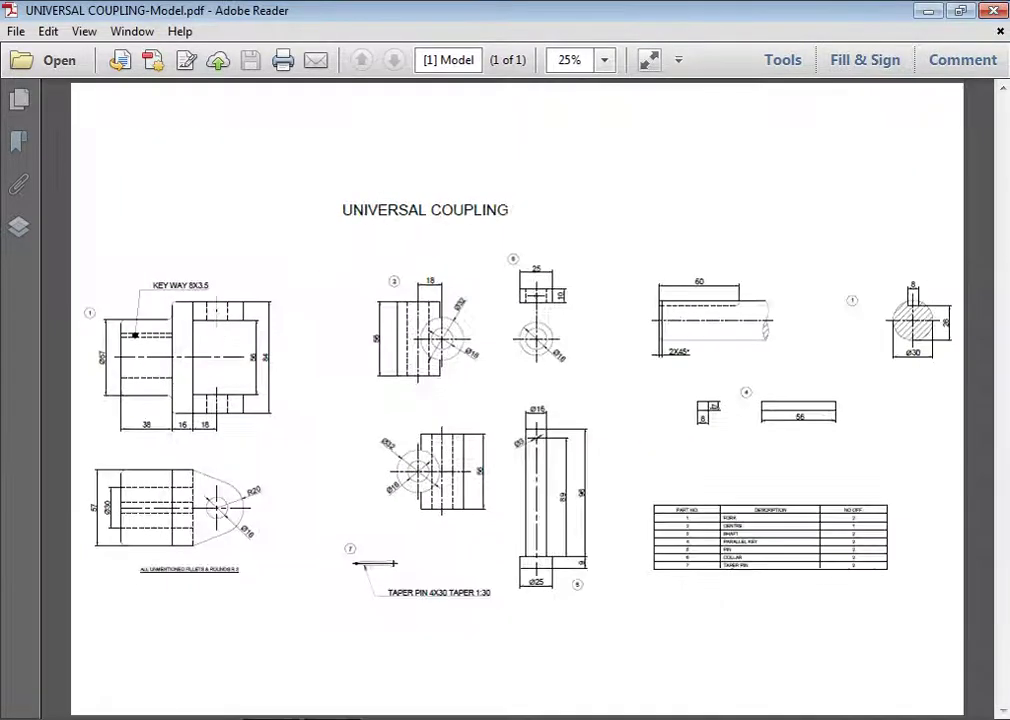
pyautogui.keyDown('ctrl'); pyautogui.scroll(1, 149, 410); pyautogui.keyUp('ctrl')
pyautogui.keyDown('ctrl'); pyautogui.scroll(1, 149, 410); pyautogui.keyUp('ctrl')
pyautogui.keyDown('ctrl'); pyautogui.scroll(1, 149, 410); pyautogui.keyUp('ctrl')
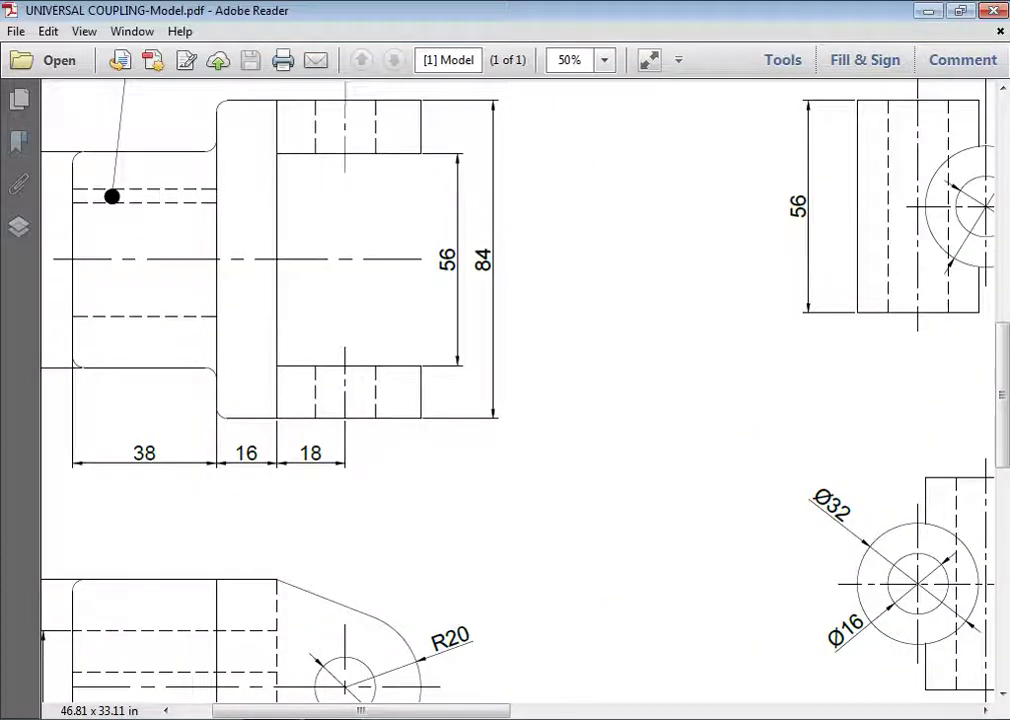
pyautogui.keyDown('ctrl'); pyautogui.scroll(-1, 276, 357); pyautogui.keyUp('ctrl')
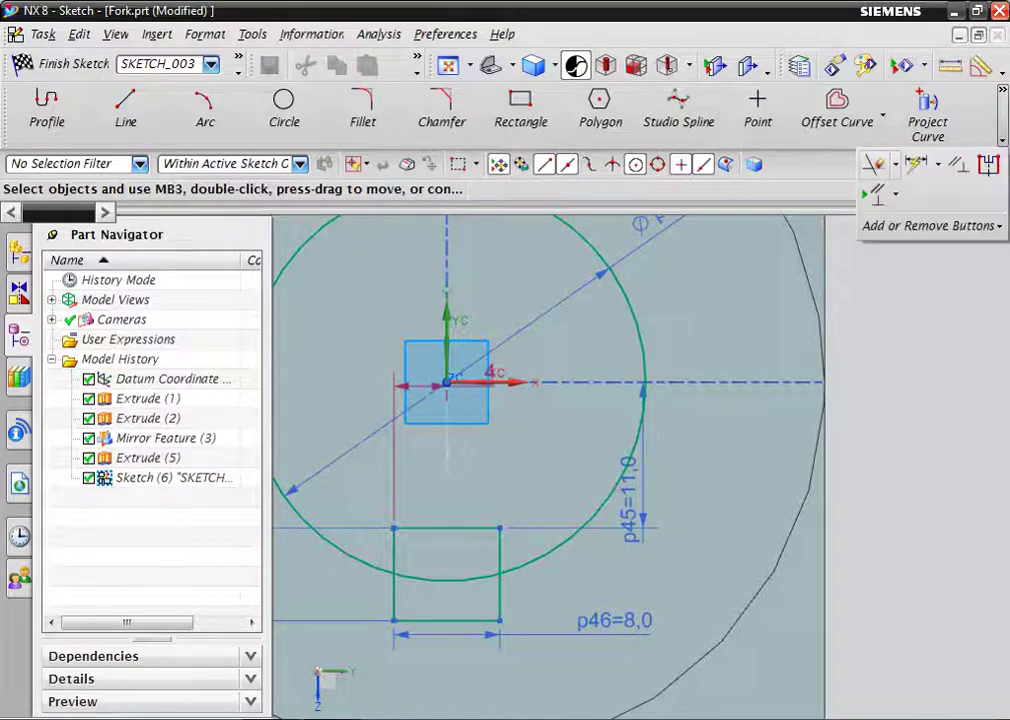
# Quick Trim the unwanted arc and line into a keyed ⌀30 outline, then finish the sketch
pyautogui.press('t')
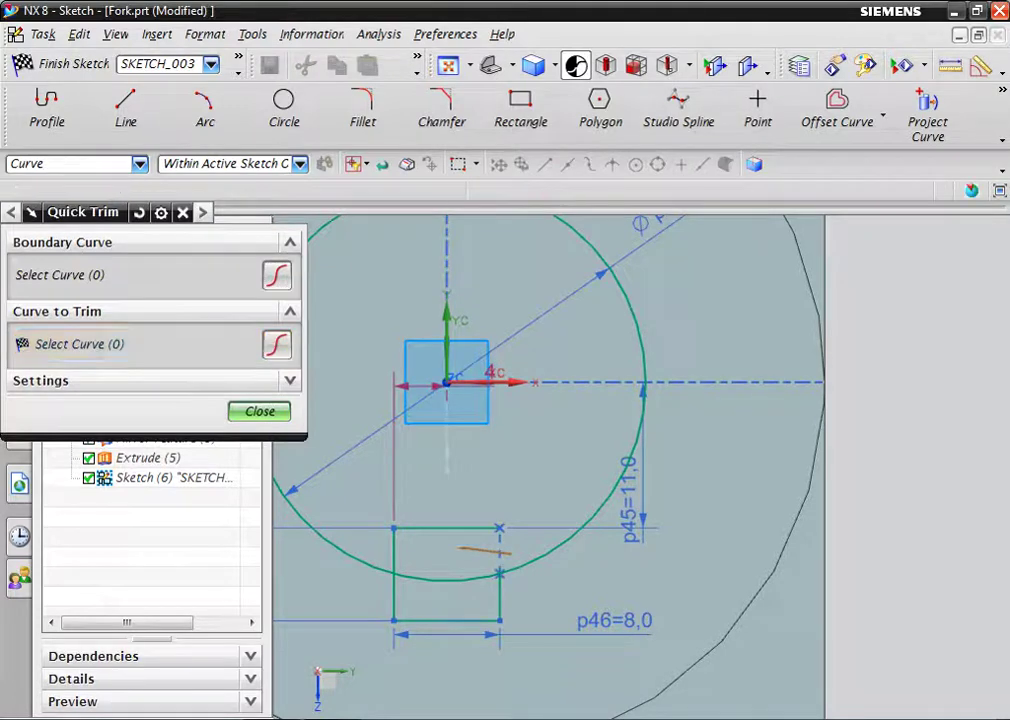
pyautogui.moveTo(510, 553); pyautogui.dragTo(405, 570)
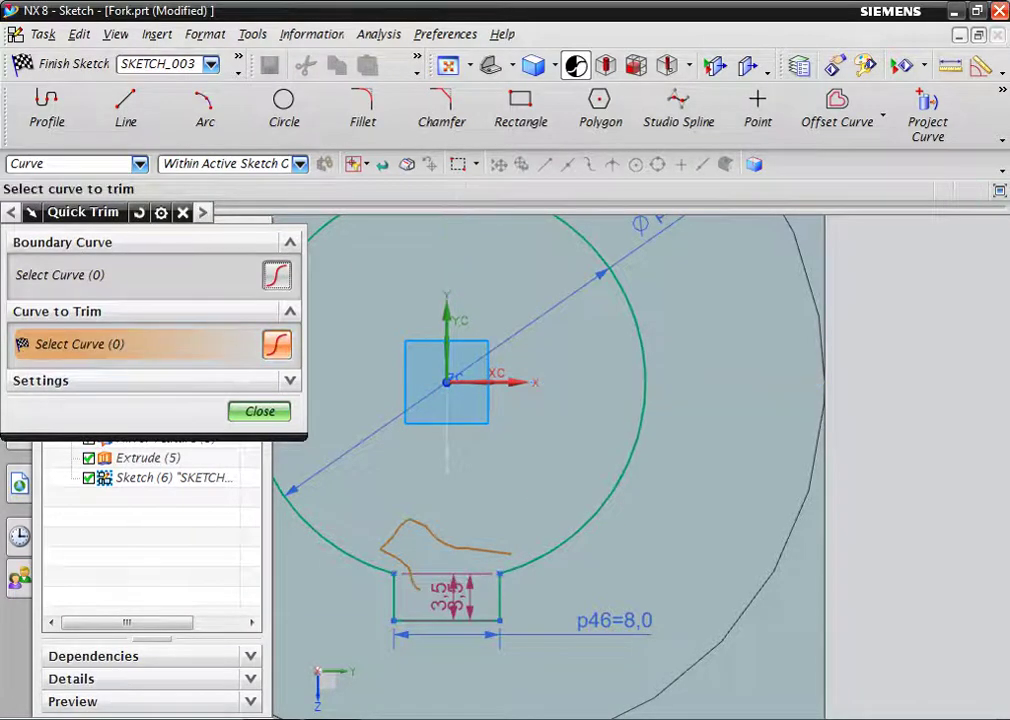
pyautogui.press('Escape')
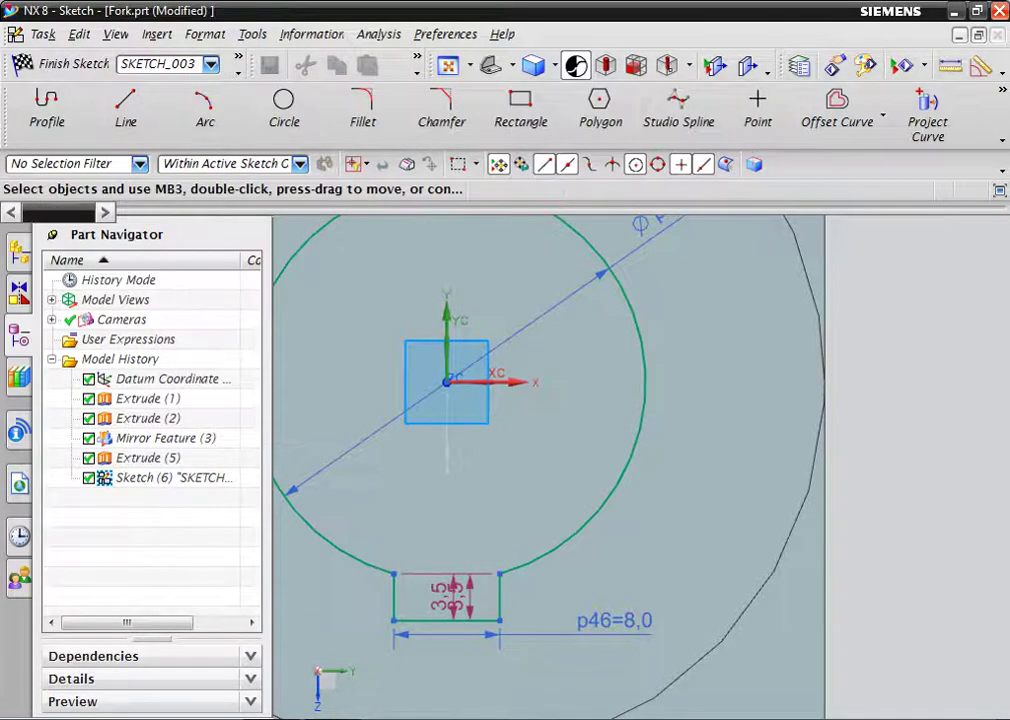
pyautogui.hotkey('ctrl', 'f')
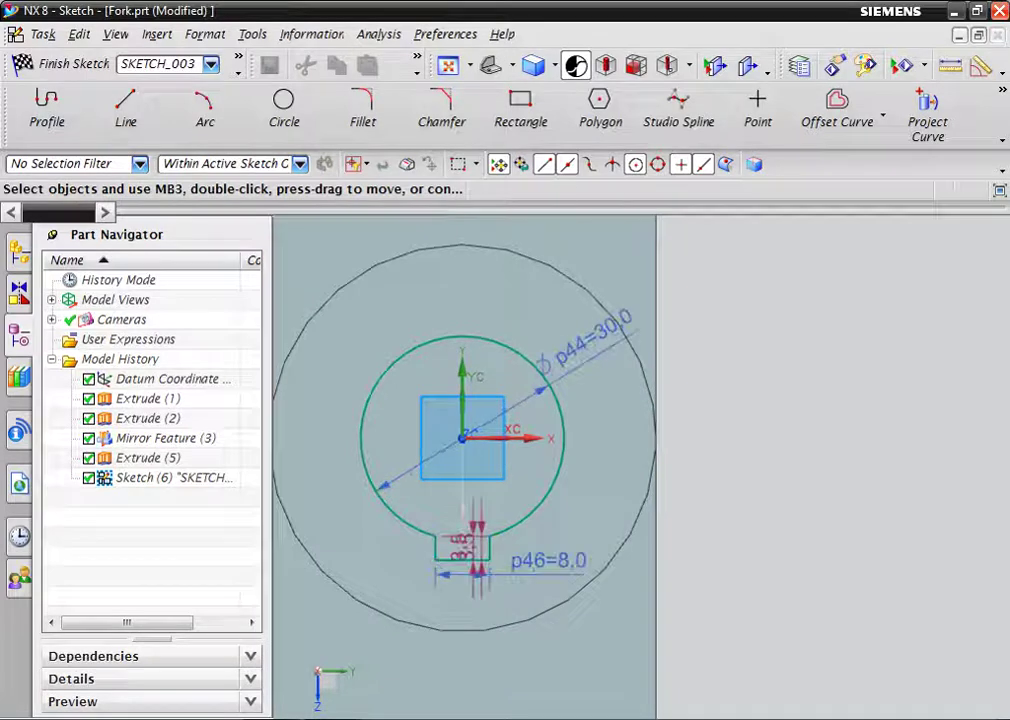
pyautogui.hotkey('ctrl', 'q')
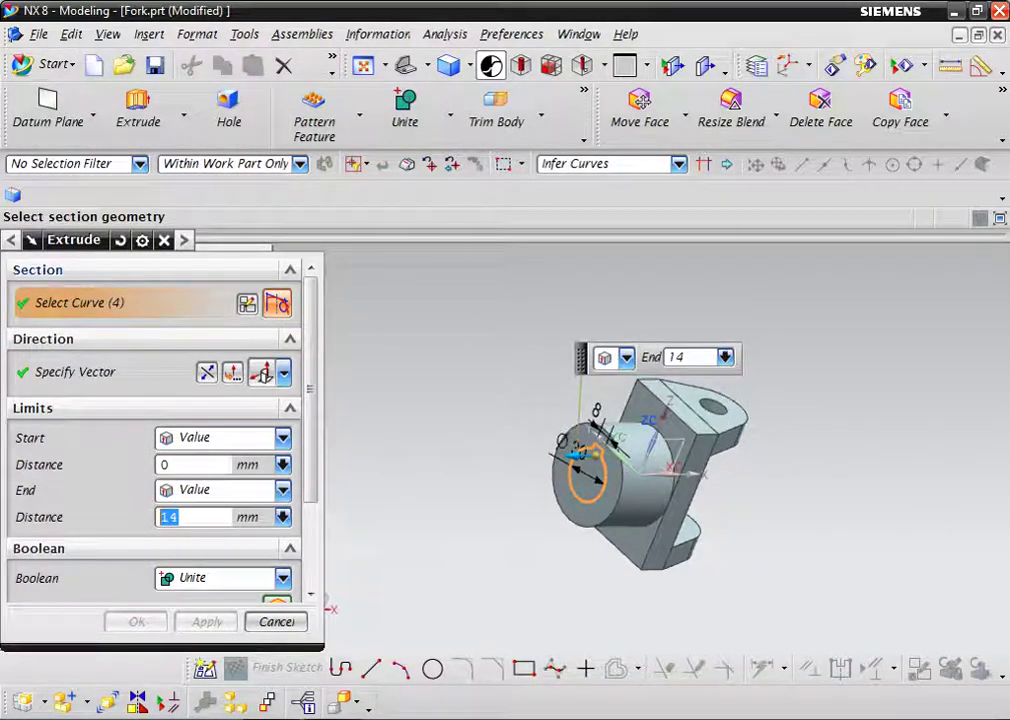
# Cut the keyed outline 75 mm into the fork body as a Subtract extrusion
pyautogui.moveTo(650, 470); pyautogui.dragTo(590, 470, button='middle')
pyautogui.click(225, 577)
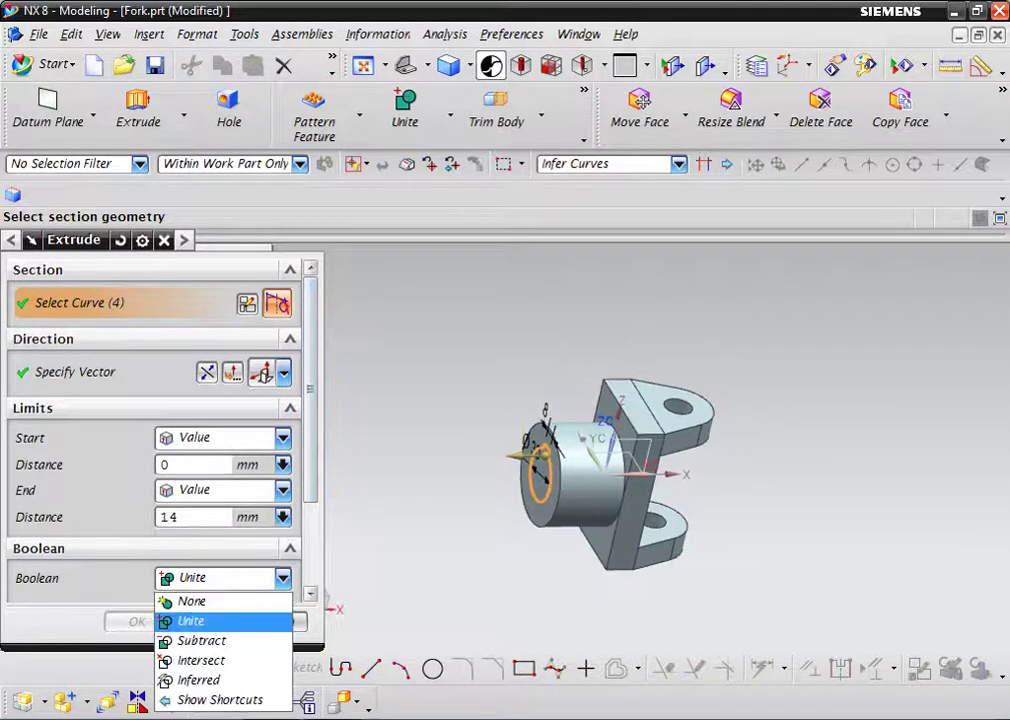
pyautogui.click(203, 640)
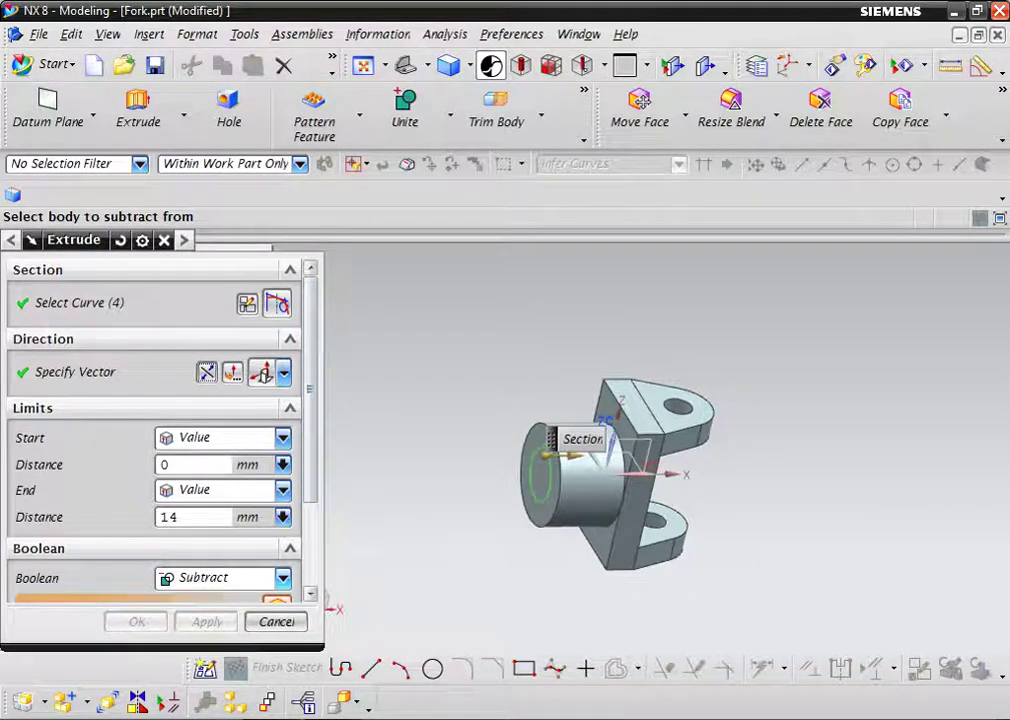
pyautogui.click(545, 505)
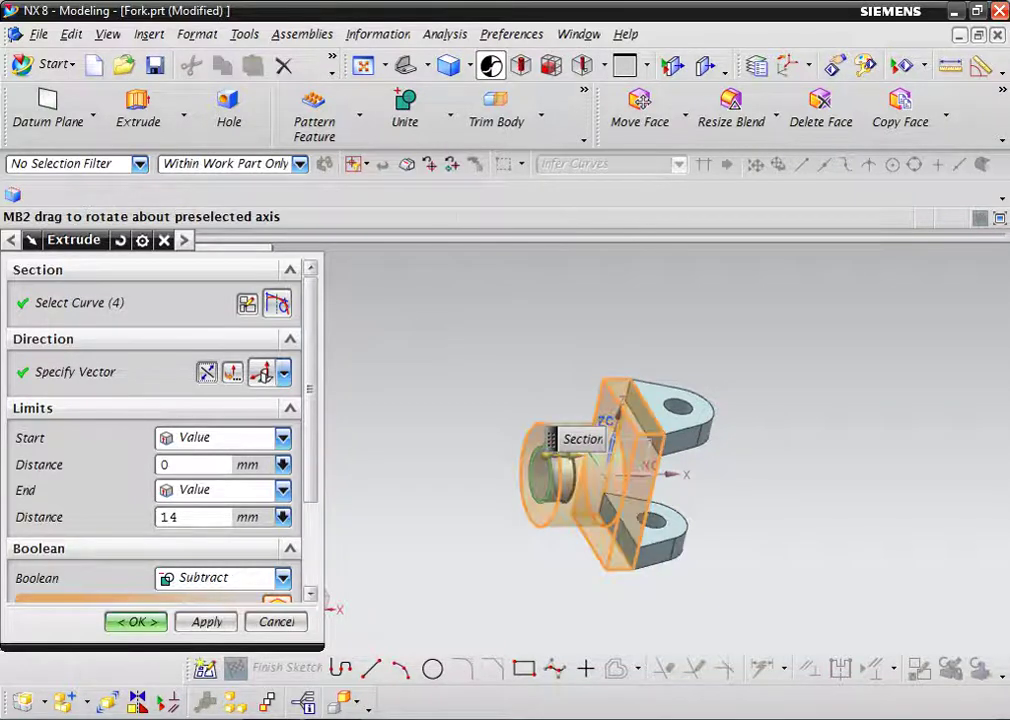
pyautogui.click(176, 517)
pyautogui.moveTo(176, 517); pyautogui.dragTo(166, 517)
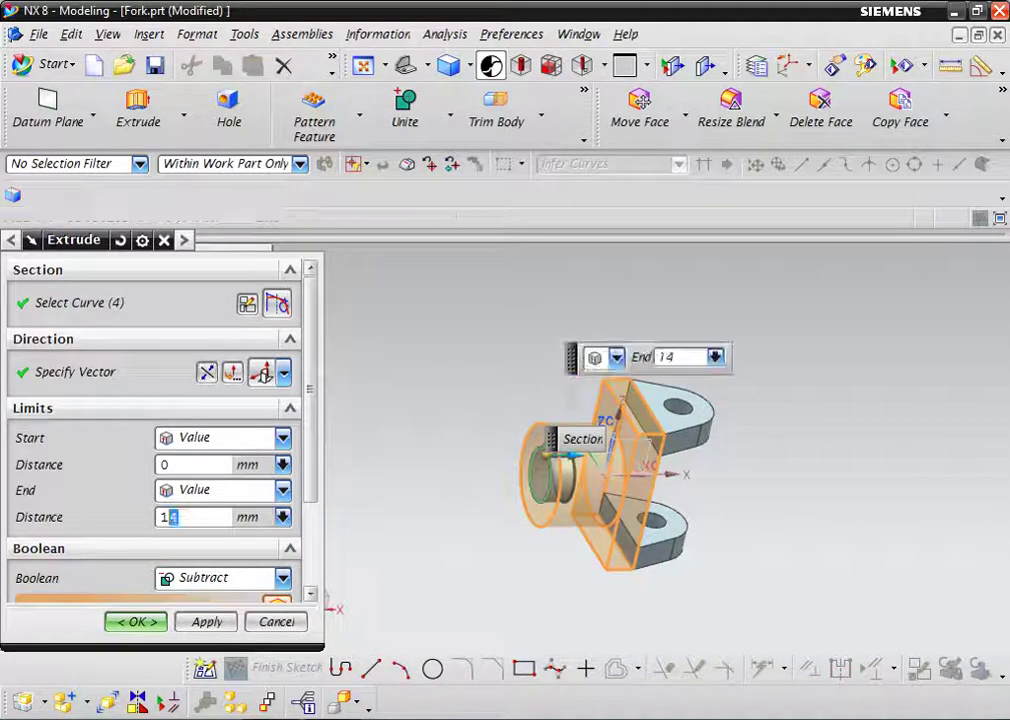
pyautogui.write('75')
pyautogui.press('Return')
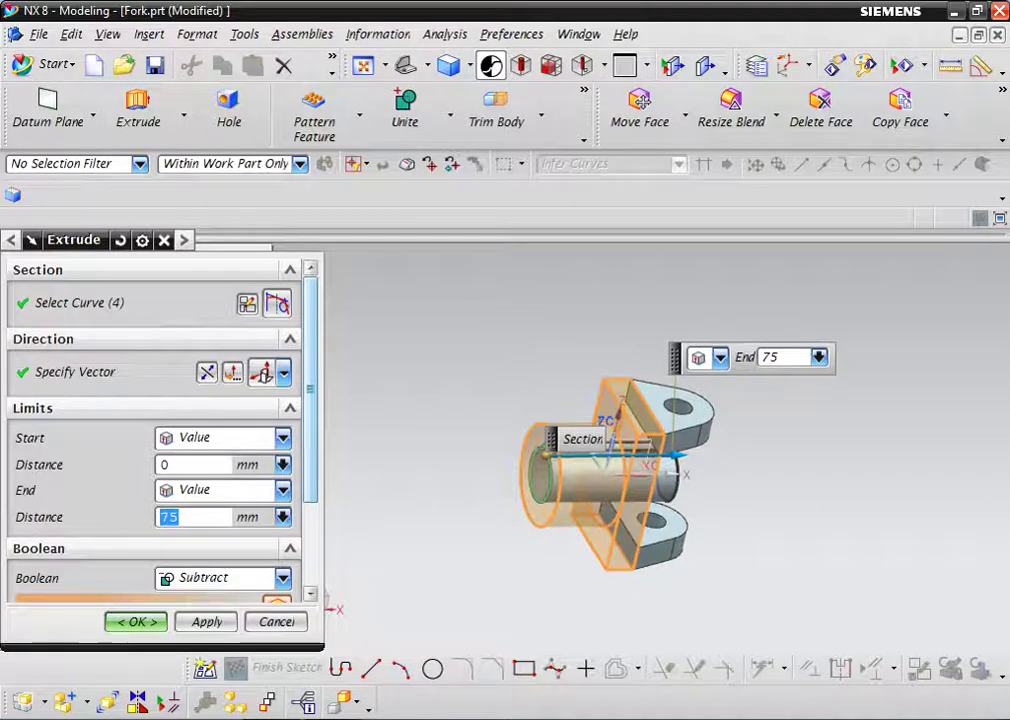
pyautogui.press('Return')
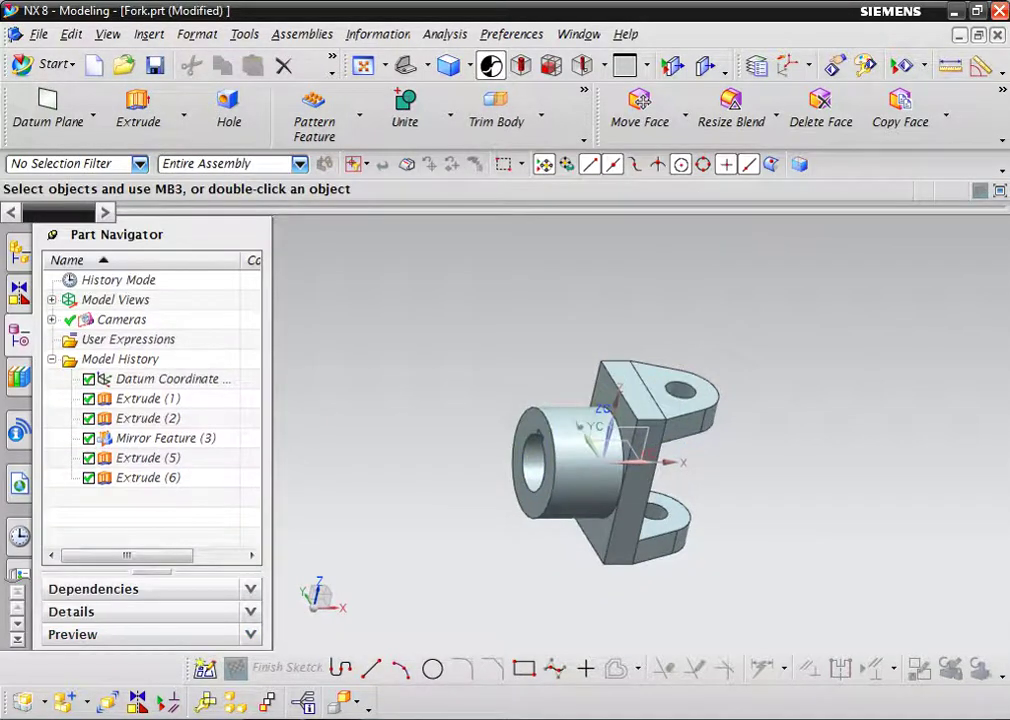
pyautogui.moveTo(560, 460)
pyautogui.mouseDown(button='middle')
pyautogui.moveTo(250, 468)
pyautogui.moveTo(236, 478)
pyautogui.moveTo(255, 470)
pyautogui.moveTo(247, 462)
pyautogui.mouseUp(button='middle')
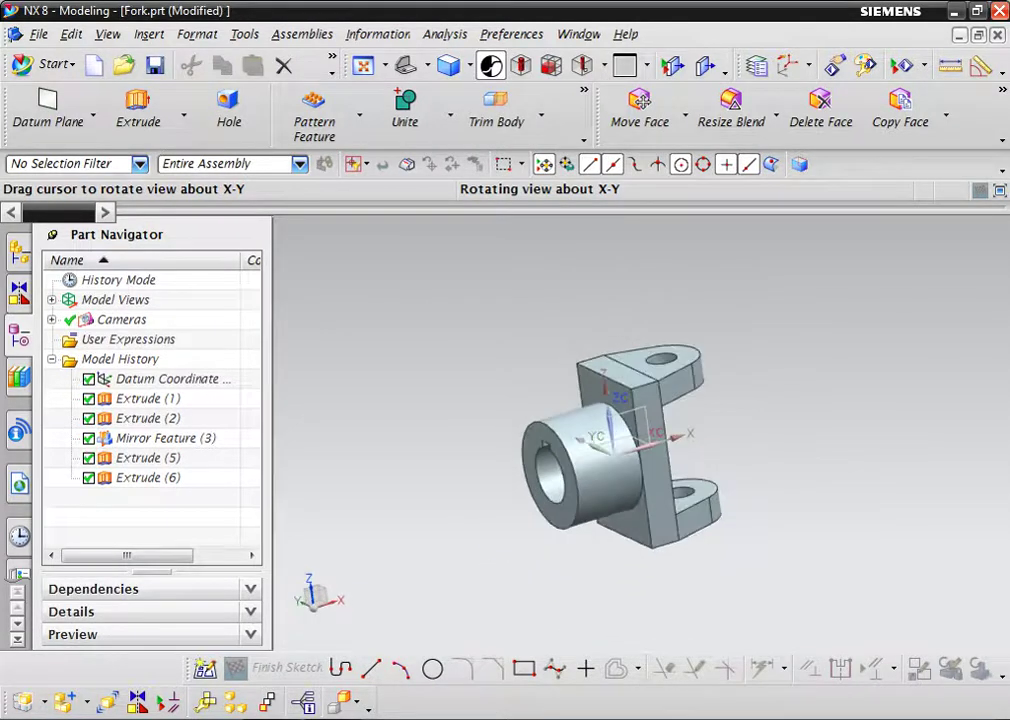
pyautogui.hotkey('alt', 'Tab')
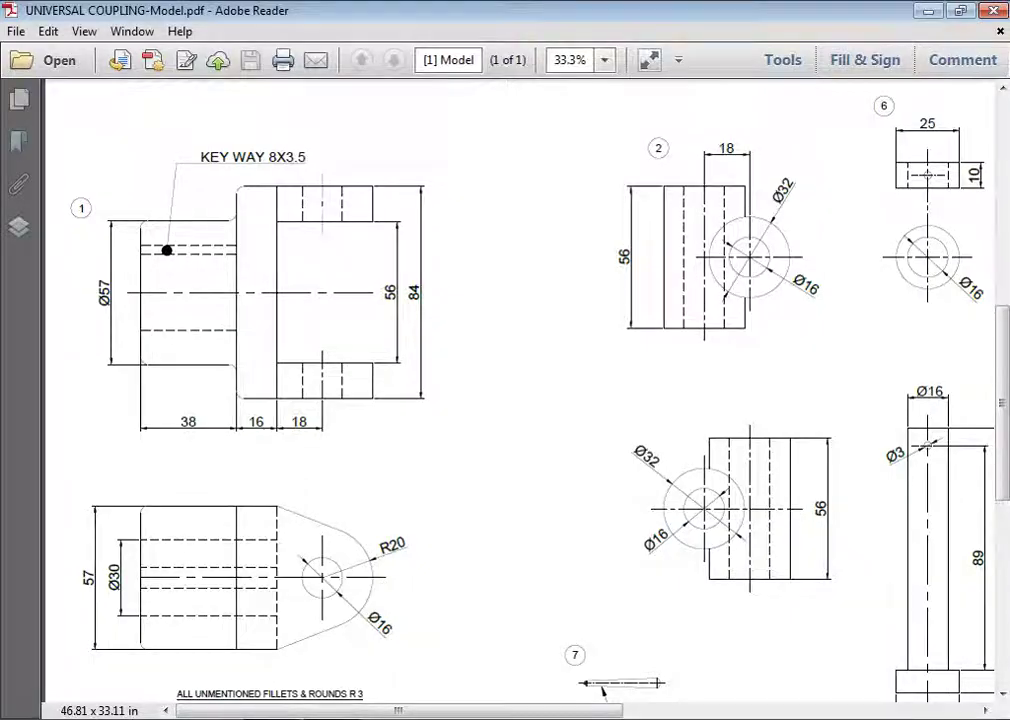
pyautogui.scroll(-1, 520, 400)
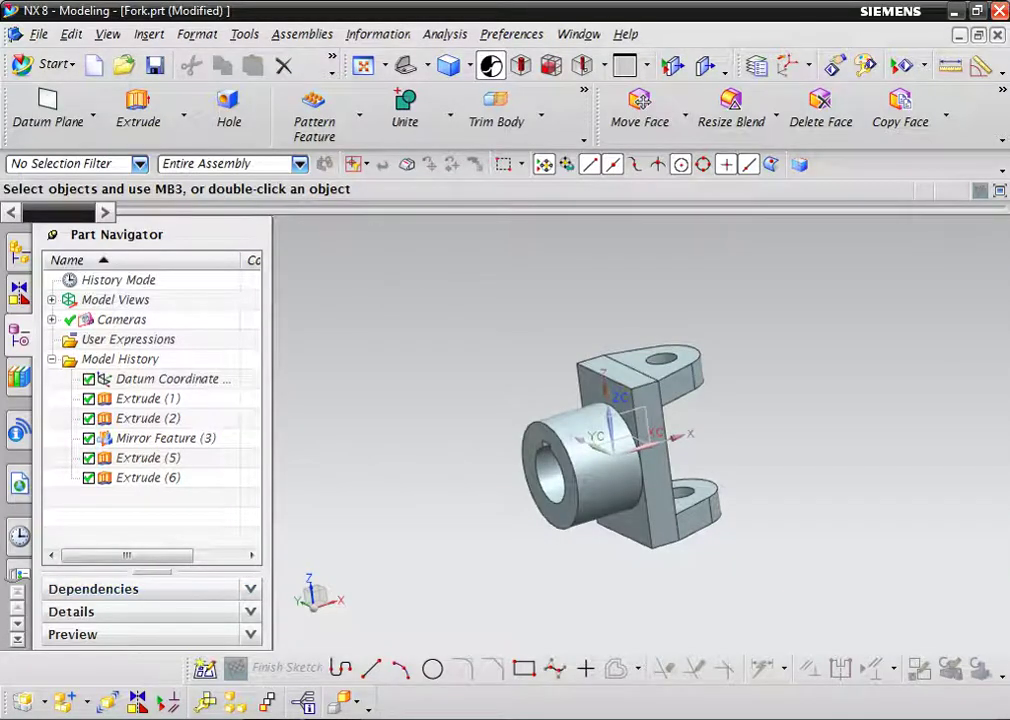
# Set up a 3 mm Edge Blend; the top and intersection edge picks fail, so dismiss the alert
pyautogui.click(584, 140)
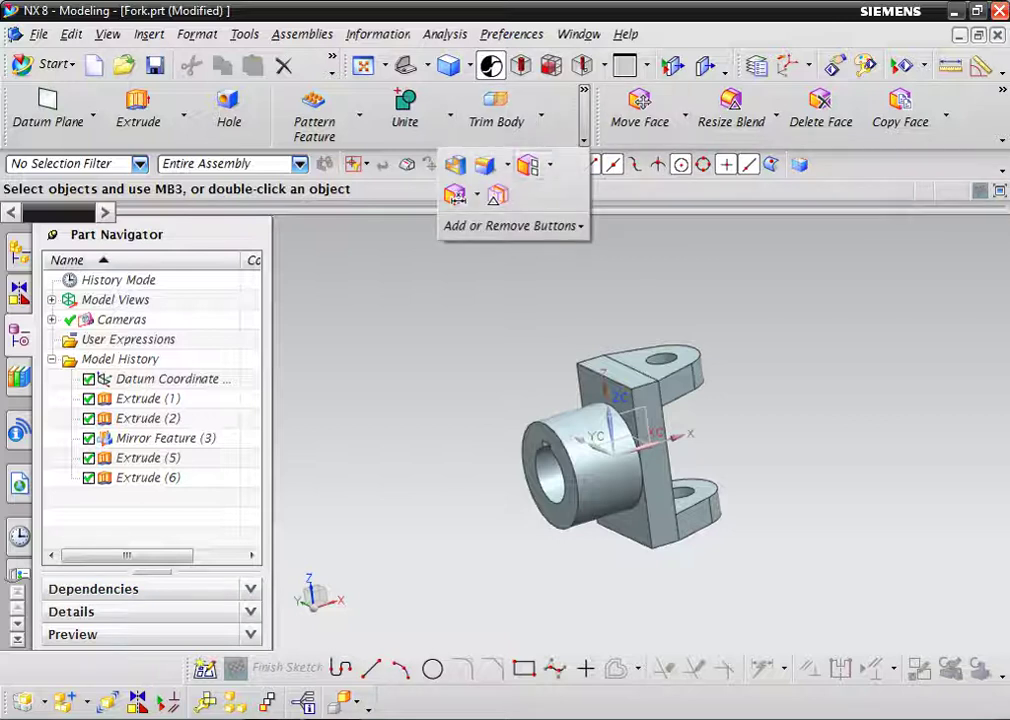
pyautogui.click(484, 165)
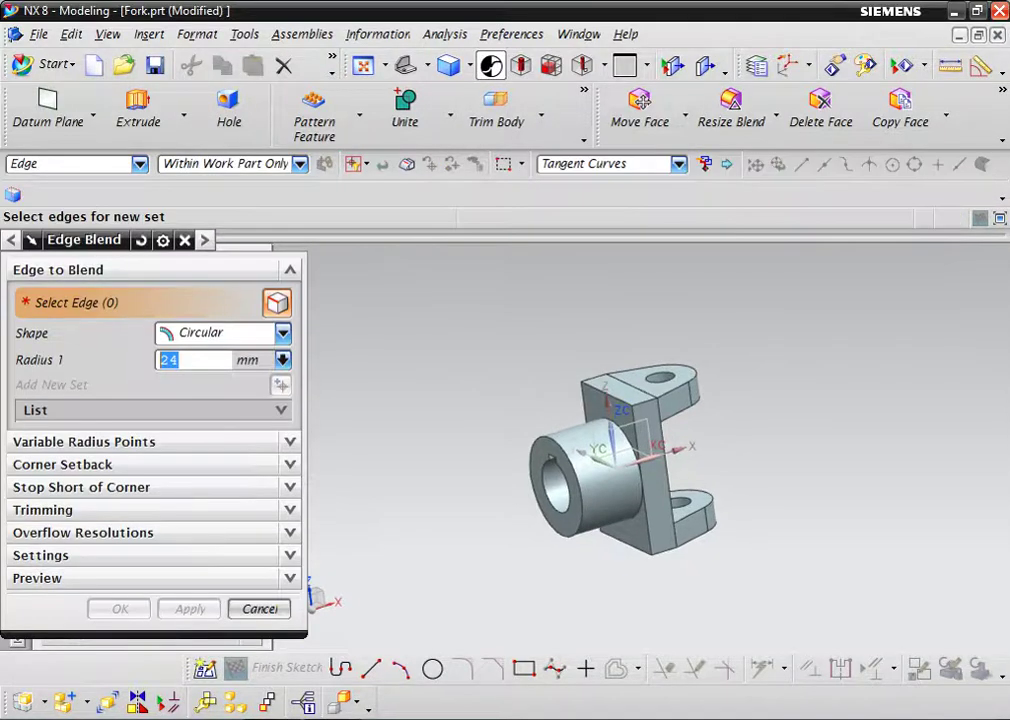
pyautogui.write('3')
pyautogui.click(605, 392)
pyautogui.scroll(5, 632, 430)
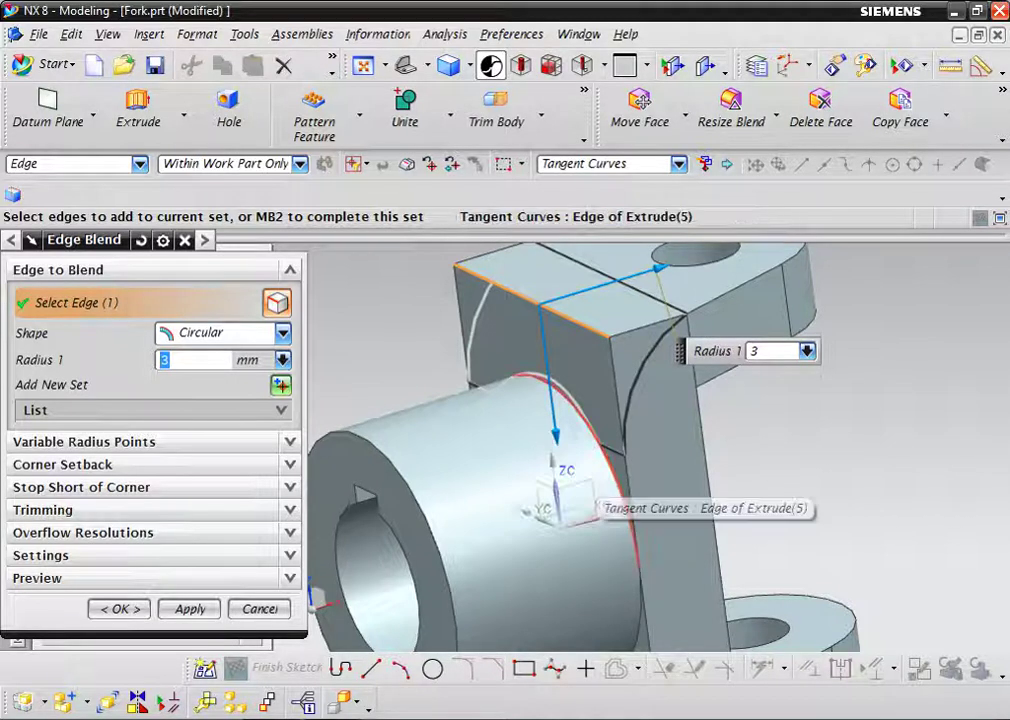
pyautogui.click(626, 506)
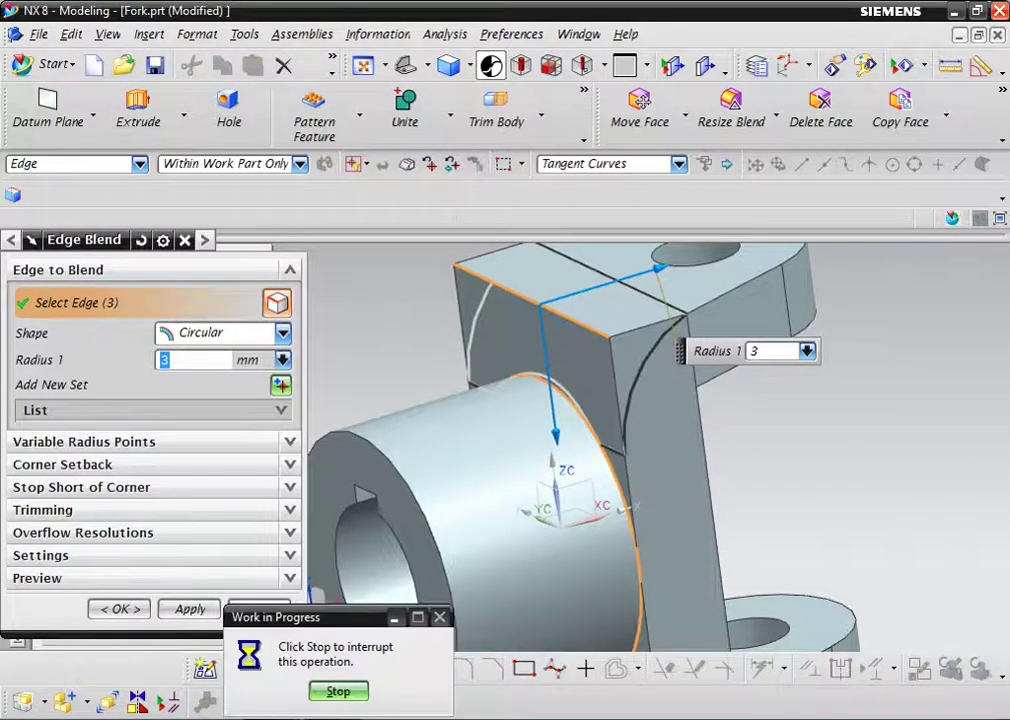
pyautogui.scroll(-4, 730, 450)
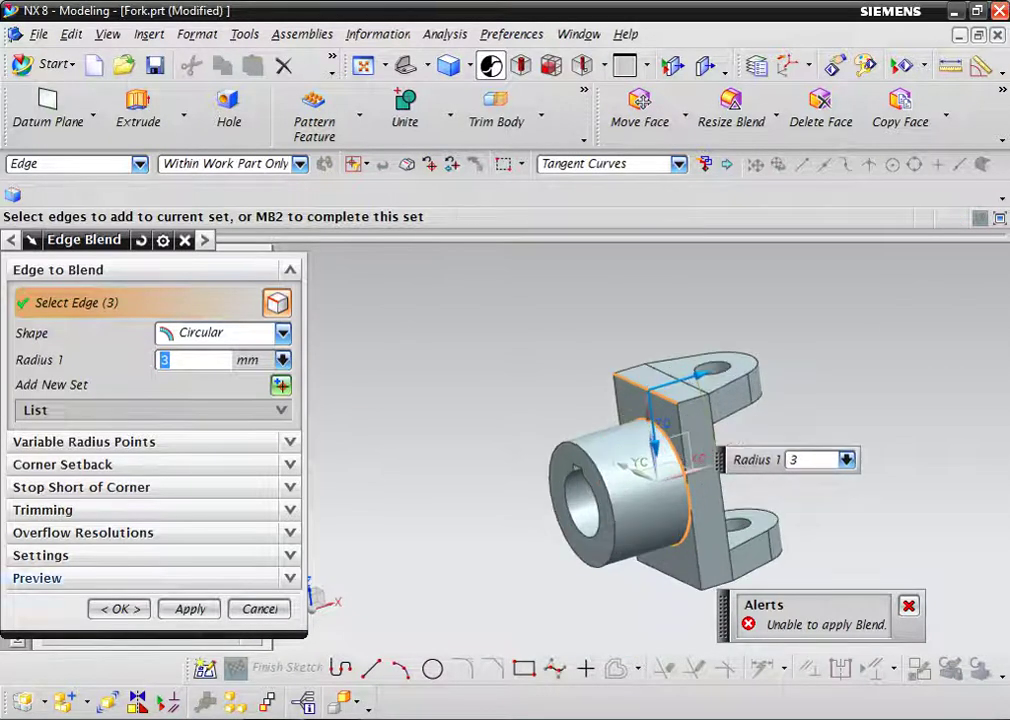
pyautogui.click(190, 608)
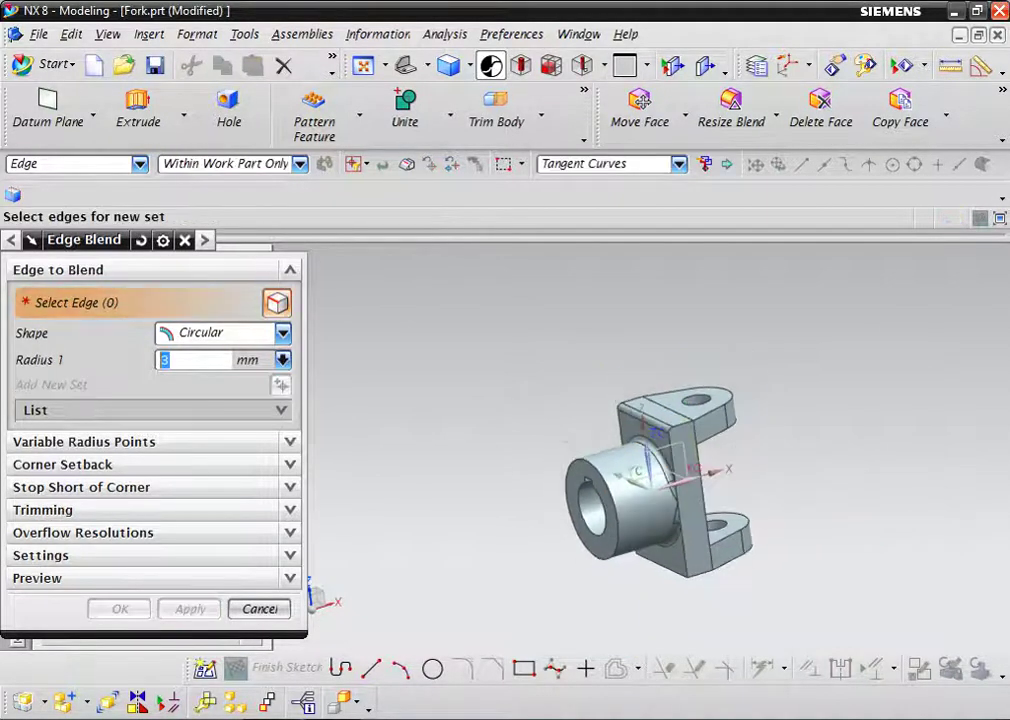
# Blend the boss's front circular edge at 3 mm and return to the Home view
pyautogui.click(578, 528)
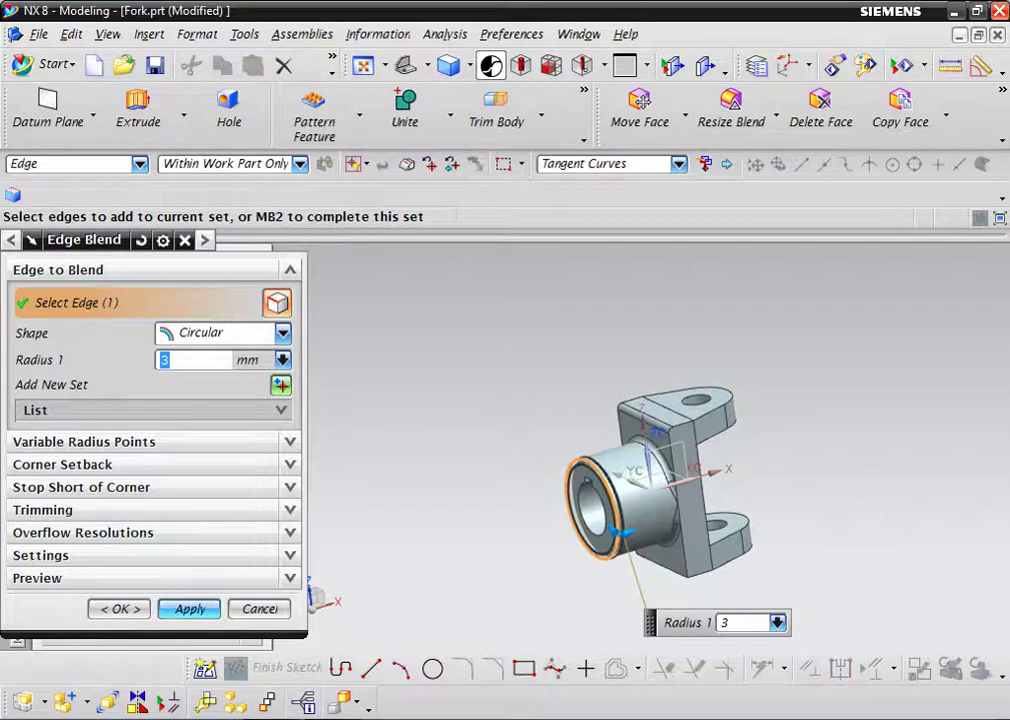
pyautogui.click(119, 608)
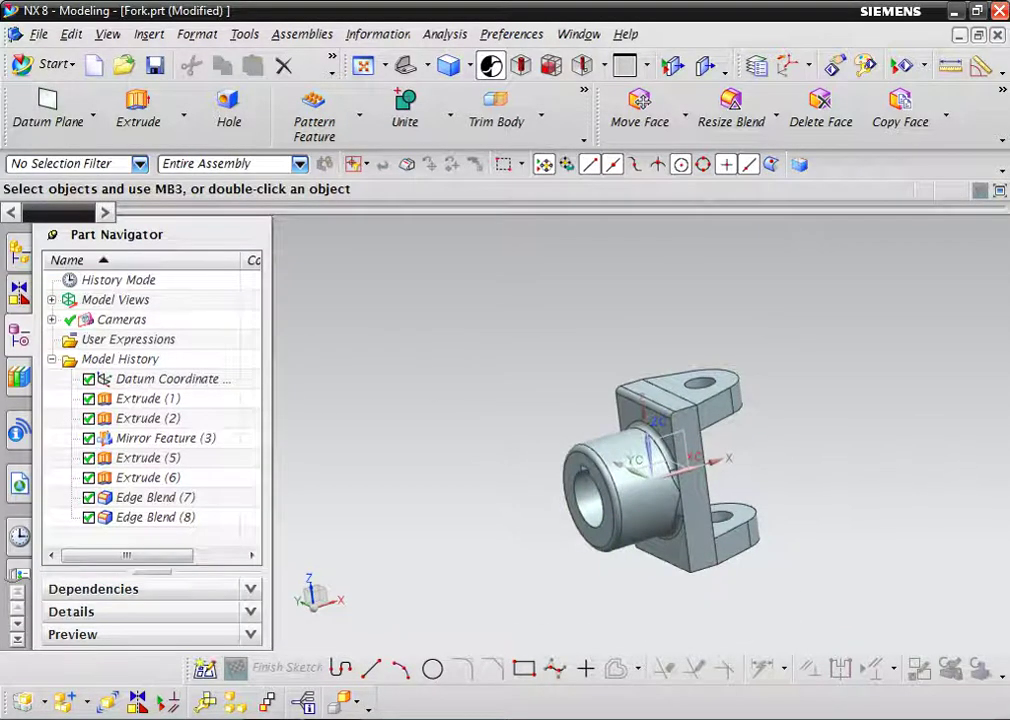
pyautogui.moveTo(660, 470); pyautogui.dragTo(440, 470, button='middle')
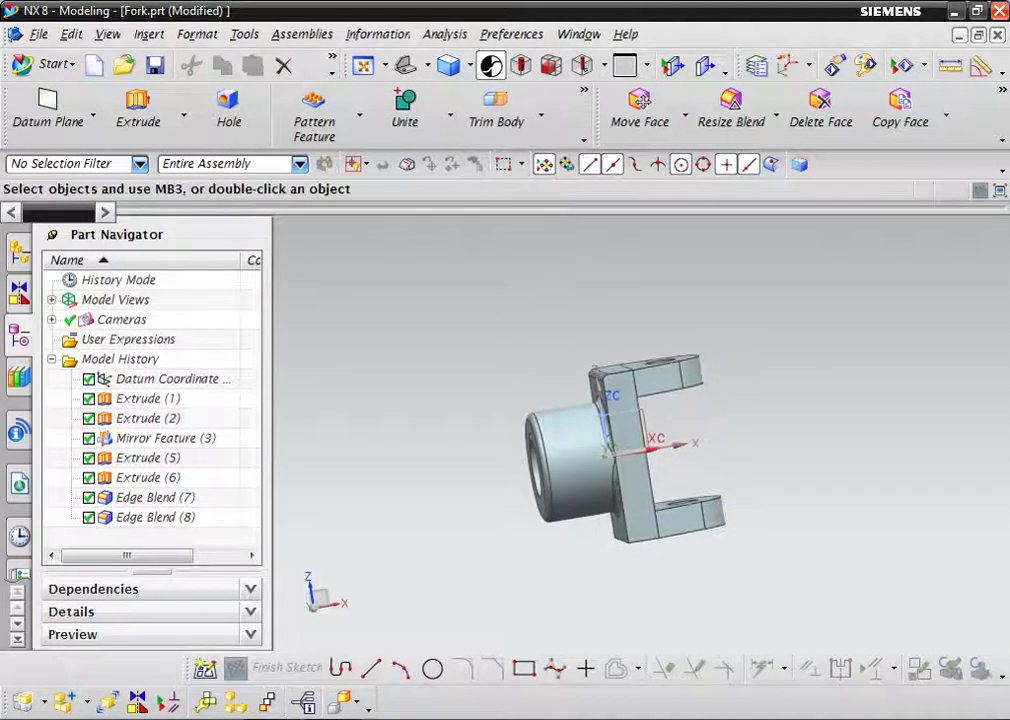
pyautogui.press('Home')
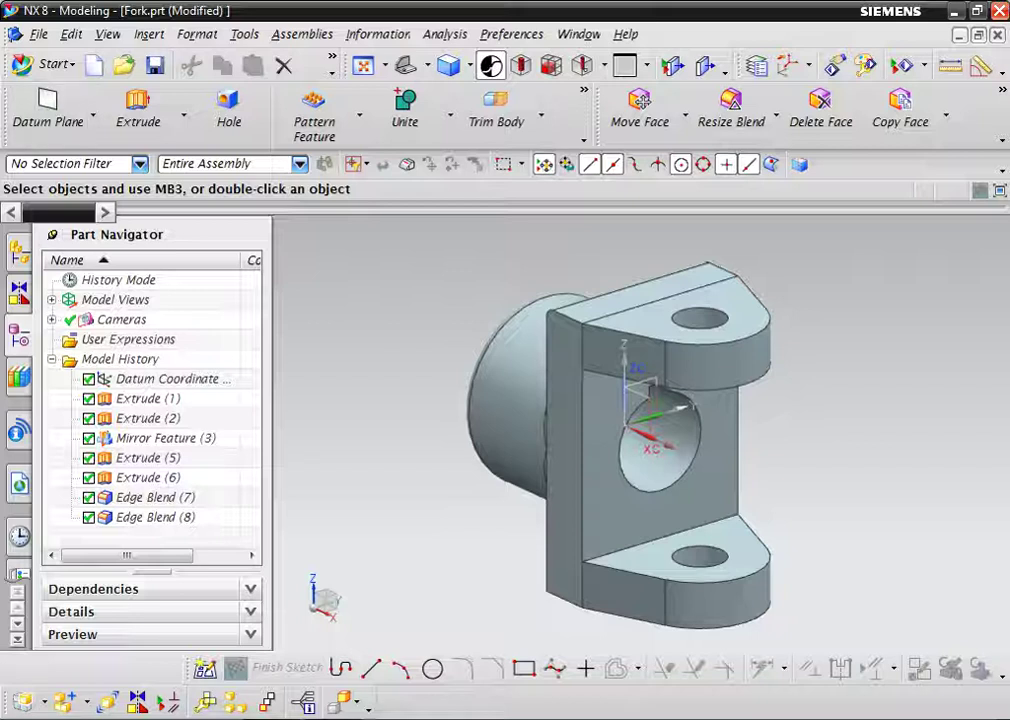
pyautogui.scroll(-3, 17, 400)
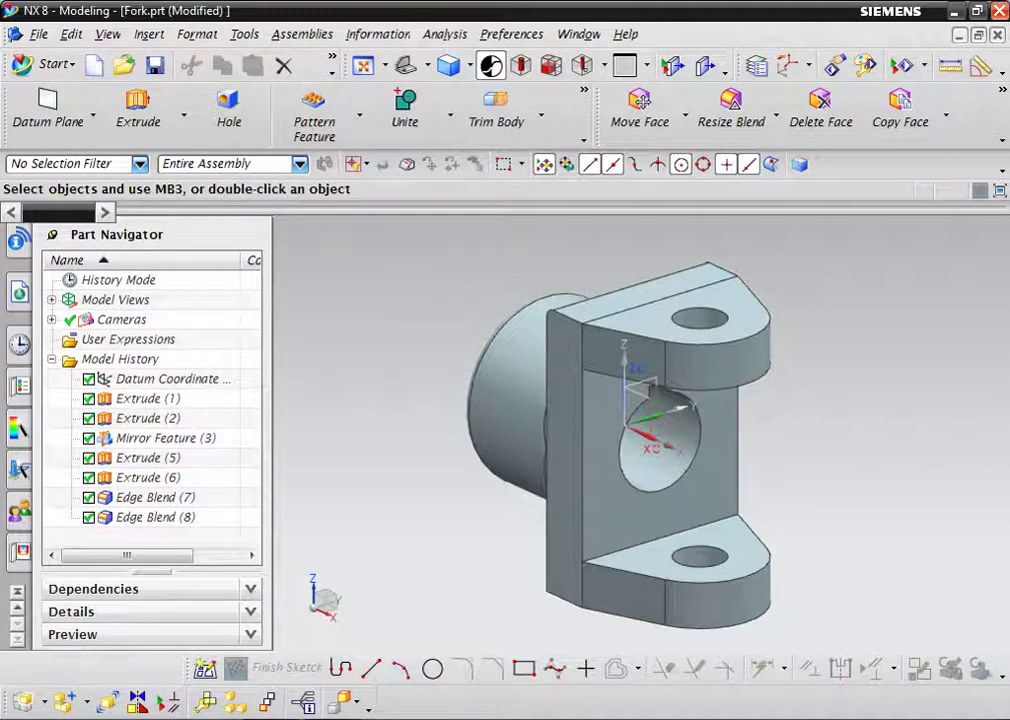
# Apply glossy plastic red from the System Materials plastic folder to the fork body
pyautogui.click(19, 385)
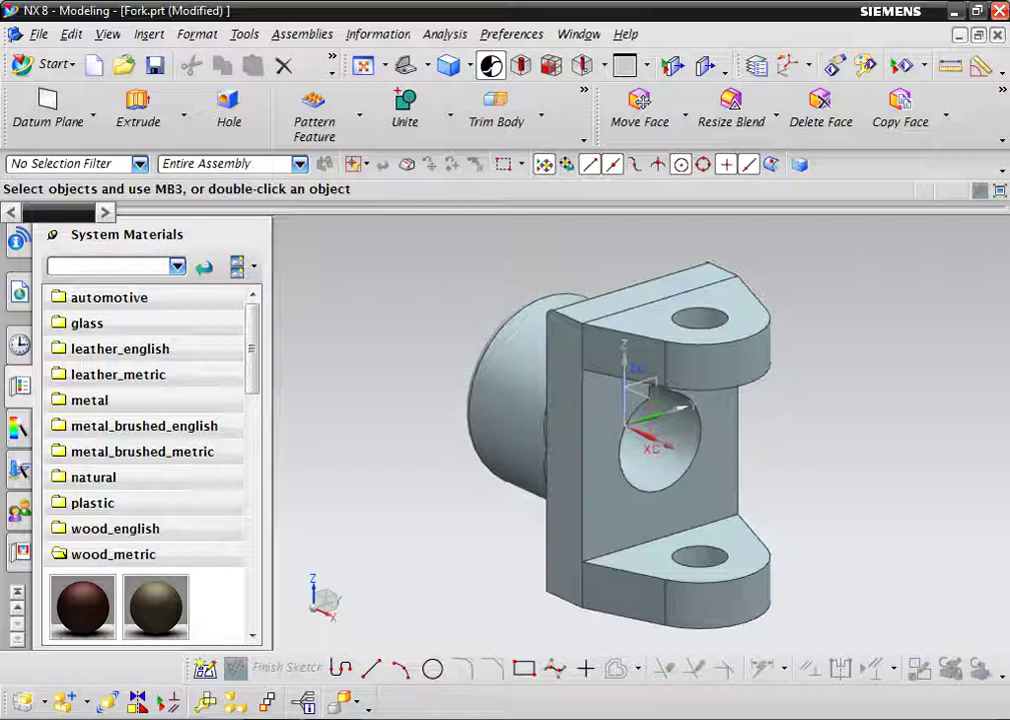
pyautogui.click(92, 503)
pyautogui.scroll(-2, 150, 450)
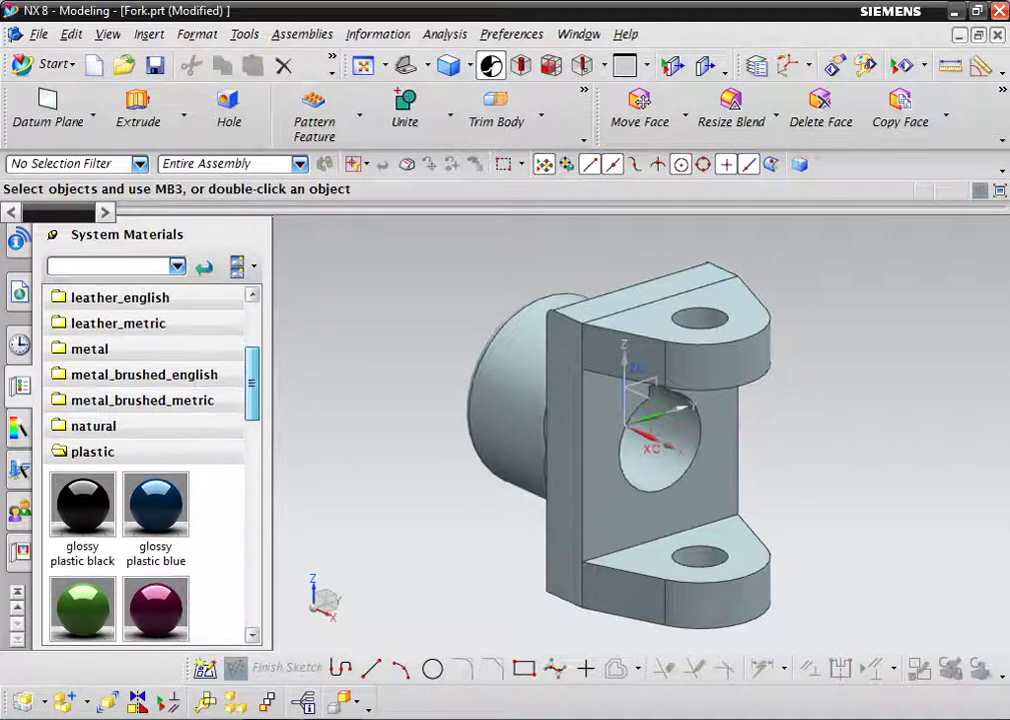
pyautogui.scroll(-3, 150, 450)
pyautogui.click(155, 460)
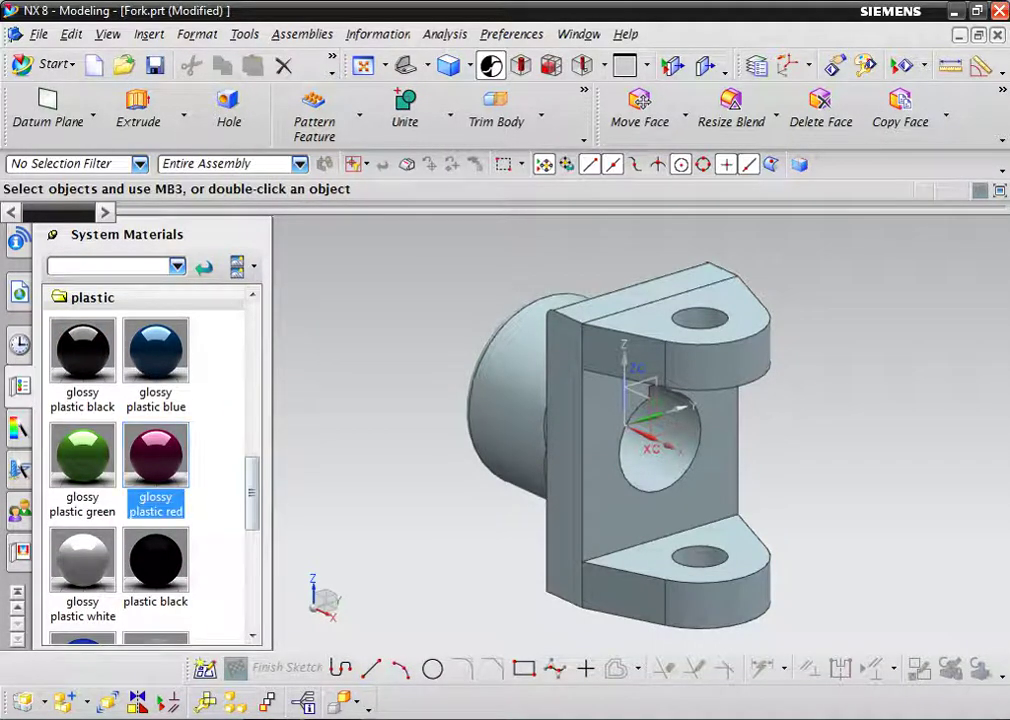
pyautogui.moveTo(155, 460); pyautogui.dragTo(610, 472)
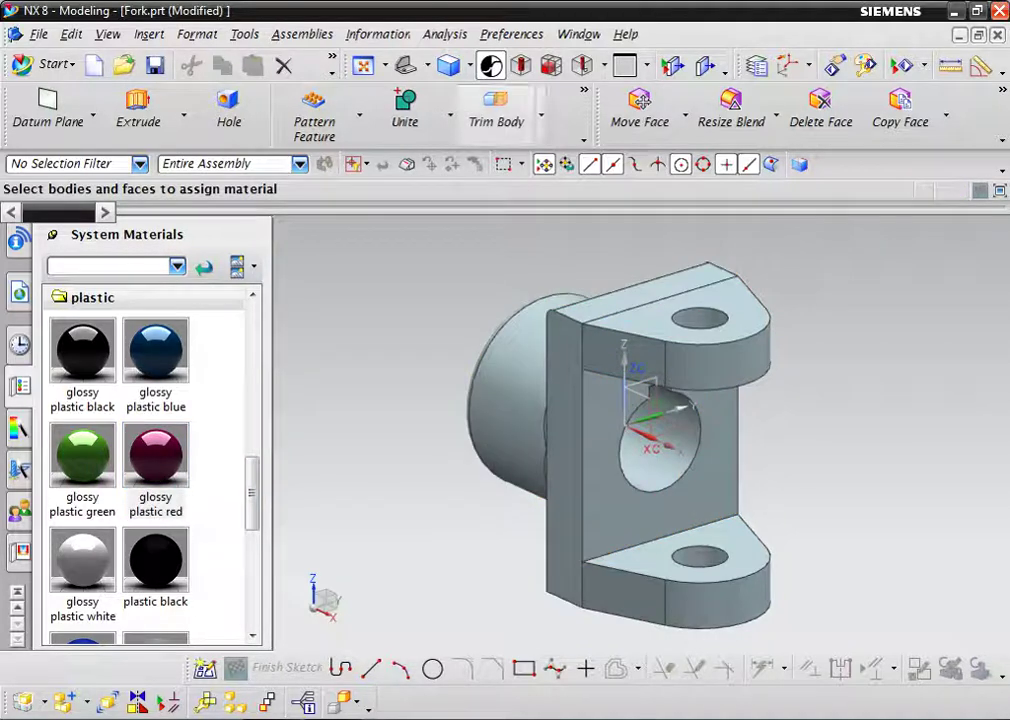
# Switch to Studio shading, colour both ears glossy plastic red, then save and close Fork.prt
pyautogui.click(465, 66)
pyautogui.click(478, 203)
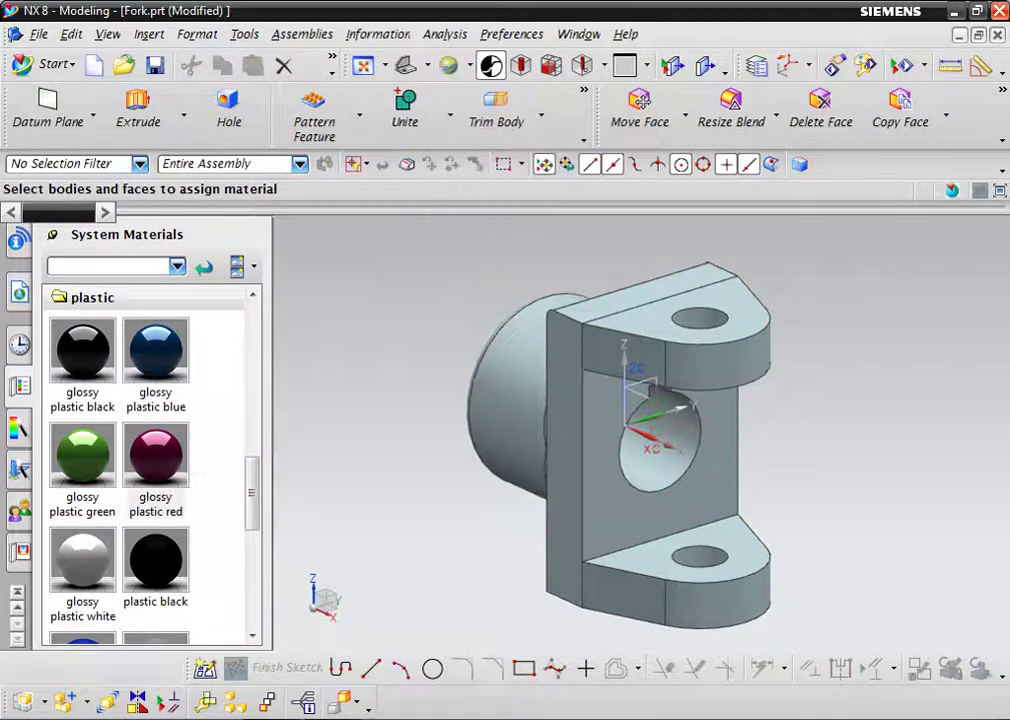
pyautogui.click(155, 504)
pyautogui.moveTo(155, 455); pyautogui.dragTo(680, 360)
pyautogui.moveTo(155, 455); pyautogui.dragTo(650, 590)
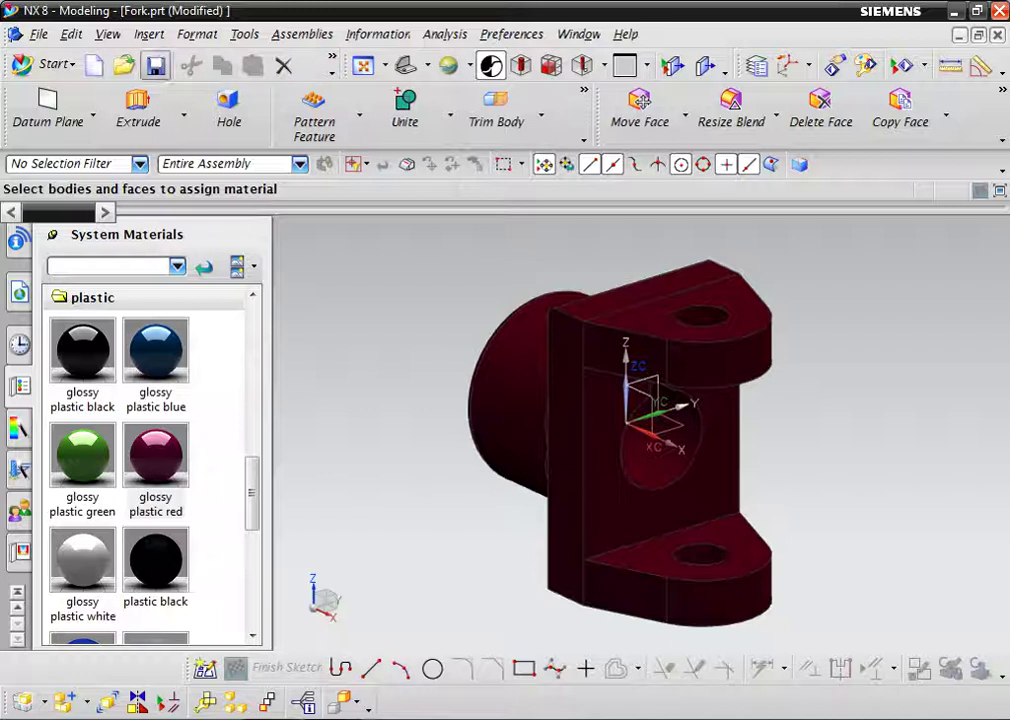
pyautogui.click(154, 65)
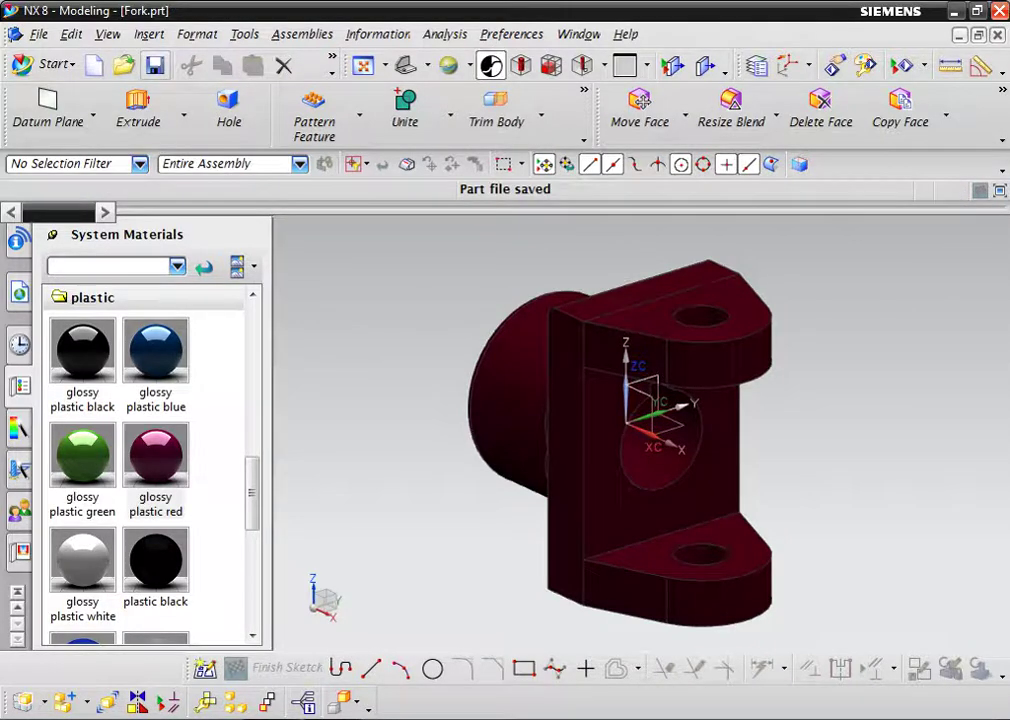
pyautogui.click(999, 34)
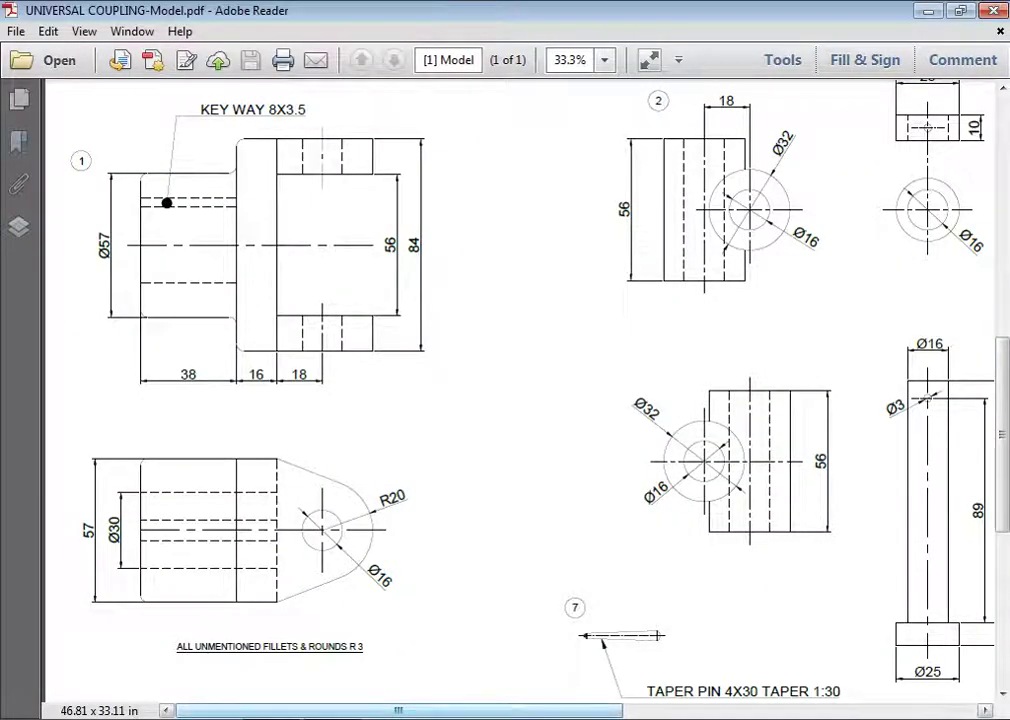
pyautogui.hscroll(2, 520, 390)
pyautogui.hscroll(3, 520, 390)
pyautogui.keyDown('ctrl'); pyautogui.scroll(1, 640, 380); pyautogui.keyUp('ctrl')
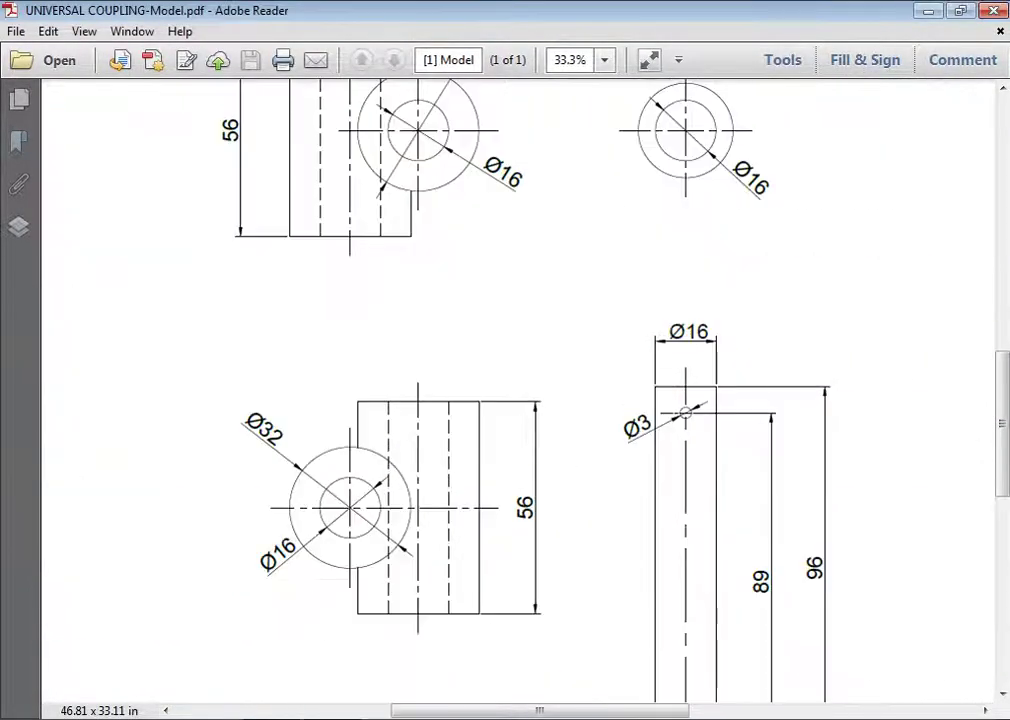
pyautogui.scroll(2, 640, 380)
pyautogui.scroll(-1, 520, 390)
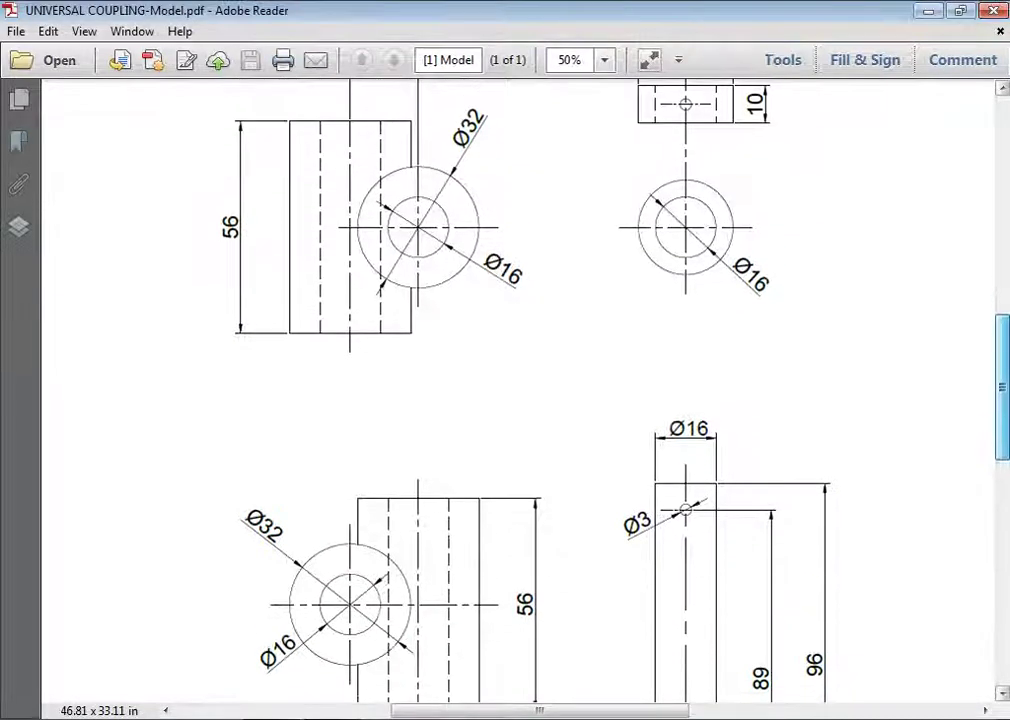
pyautogui.scroll(2, 520, 390)
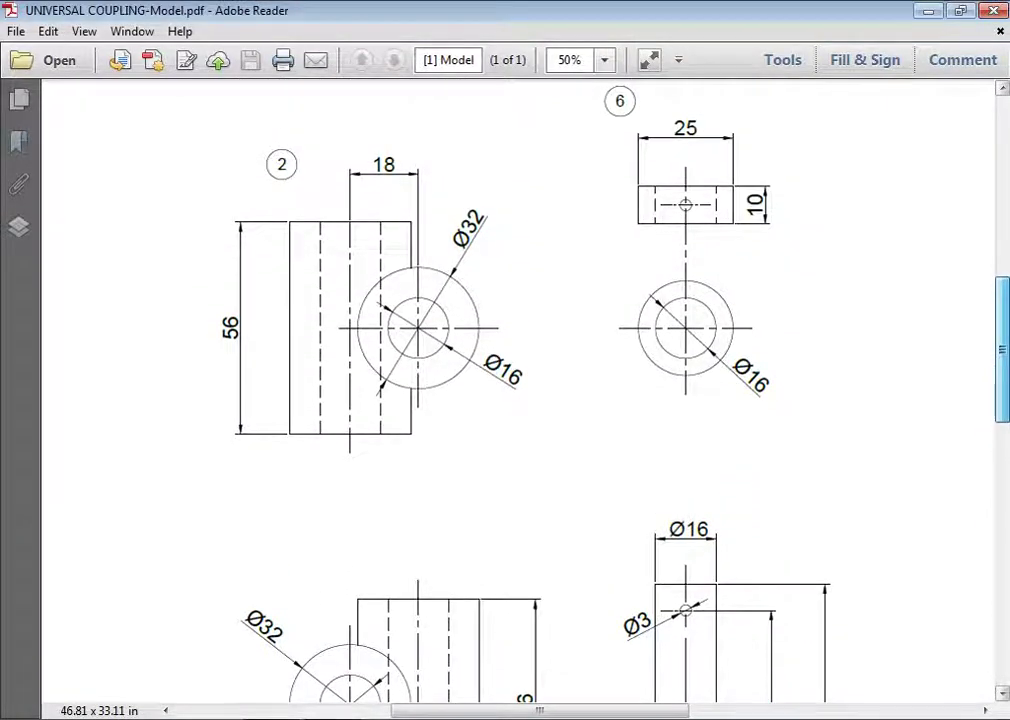
pyautogui.scroll(-3, 520, 390)
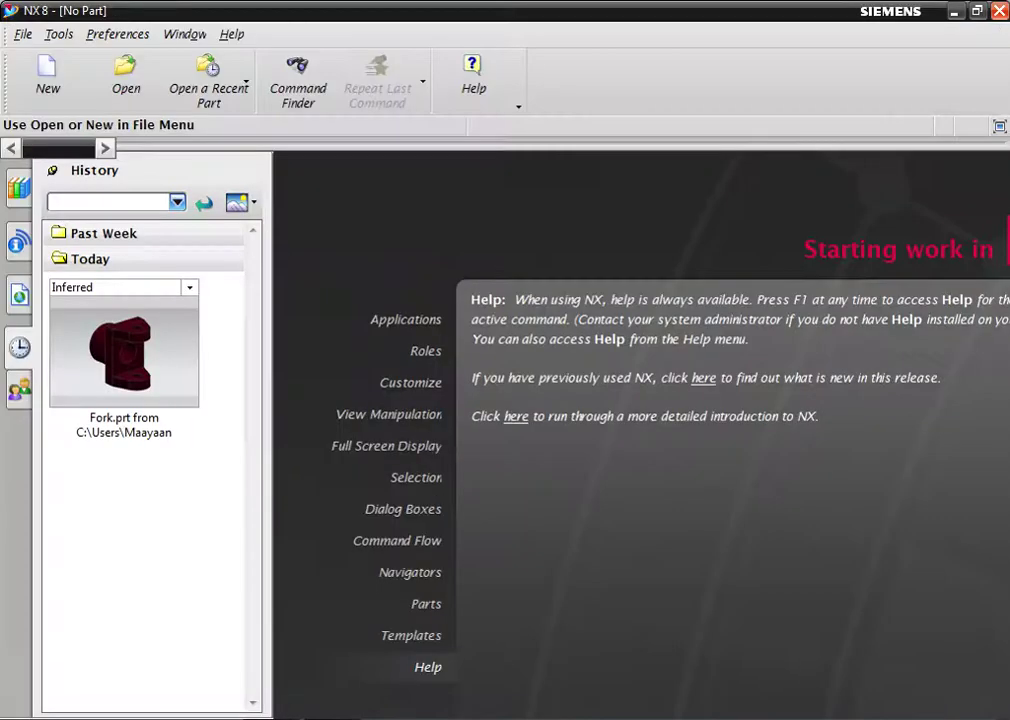
# Create Center.prt from the millimetre Model template and launch Extrude
pyautogui.click(47, 72)
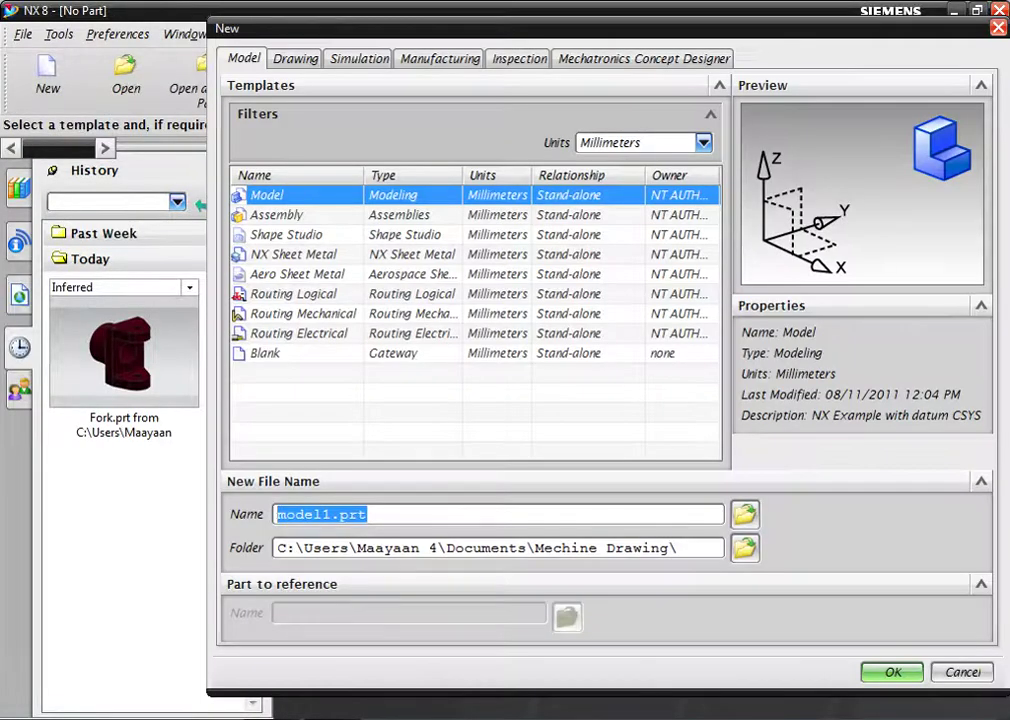
pyautogui.write('Center')
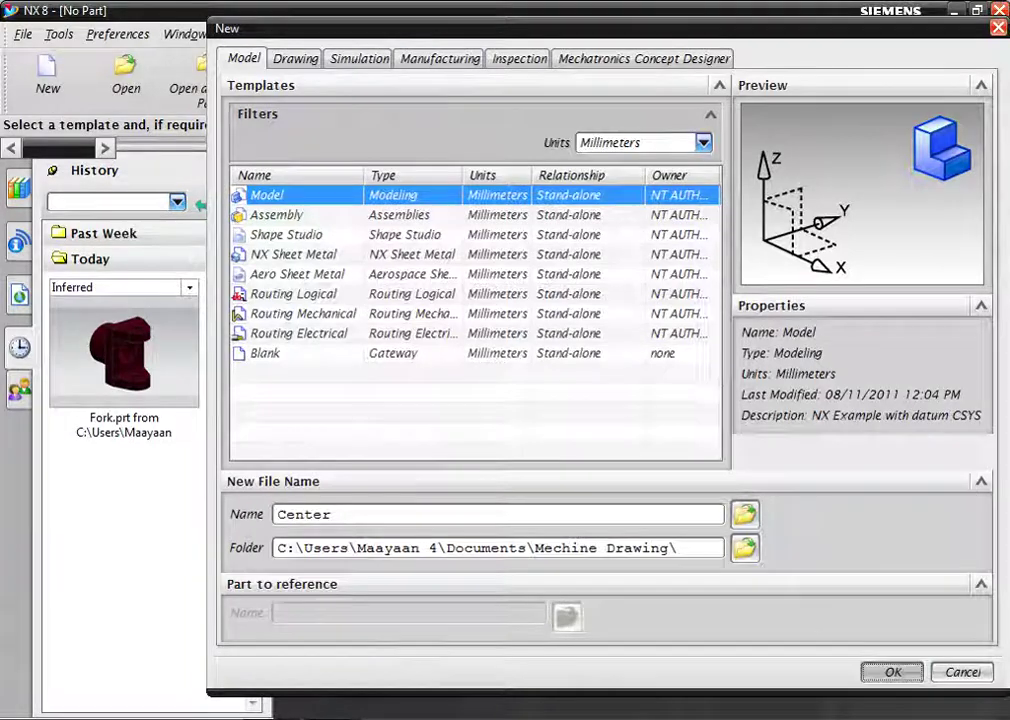
pyautogui.press('Return')
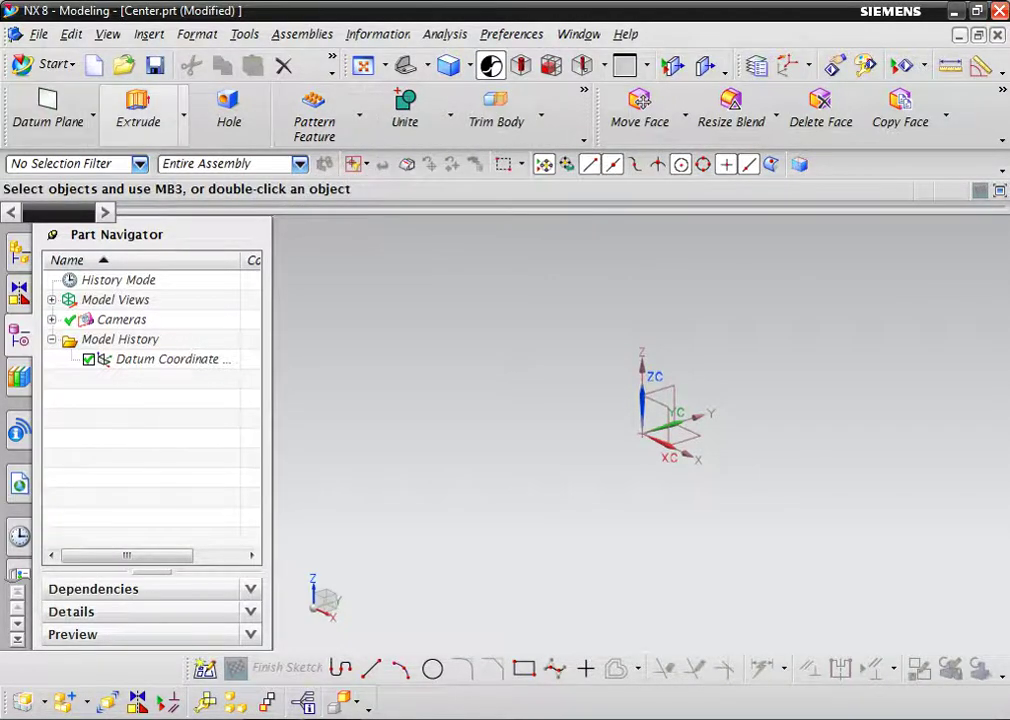
pyautogui.click(138, 108)
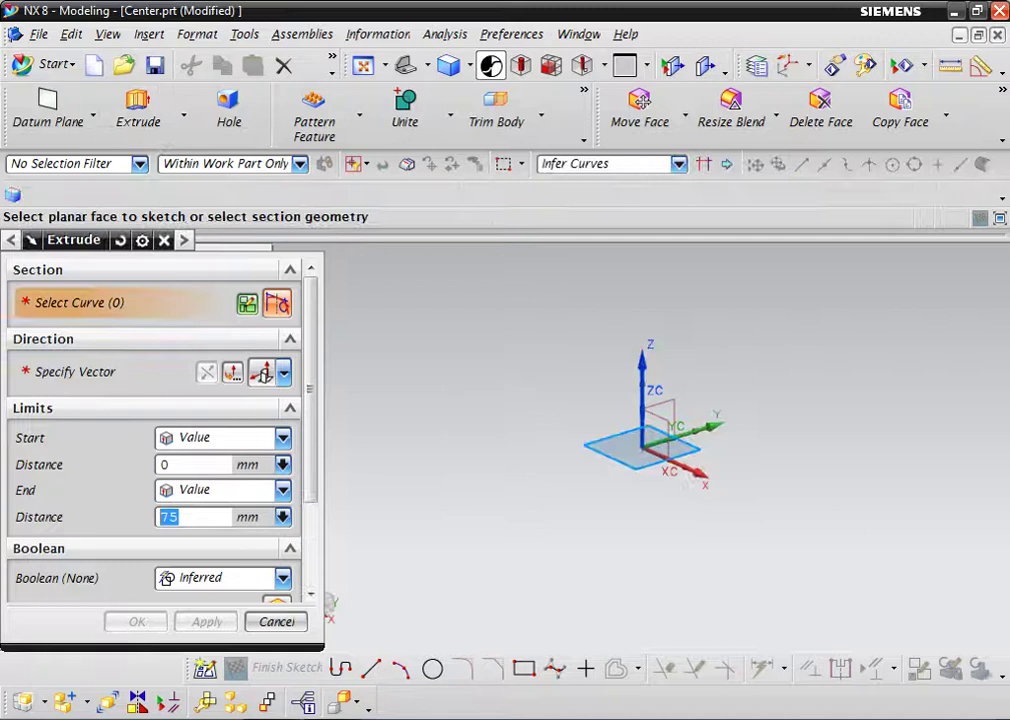
# Sketch a circle centred on the origin of the XY datum plane
pyautogui.click(650, 450)
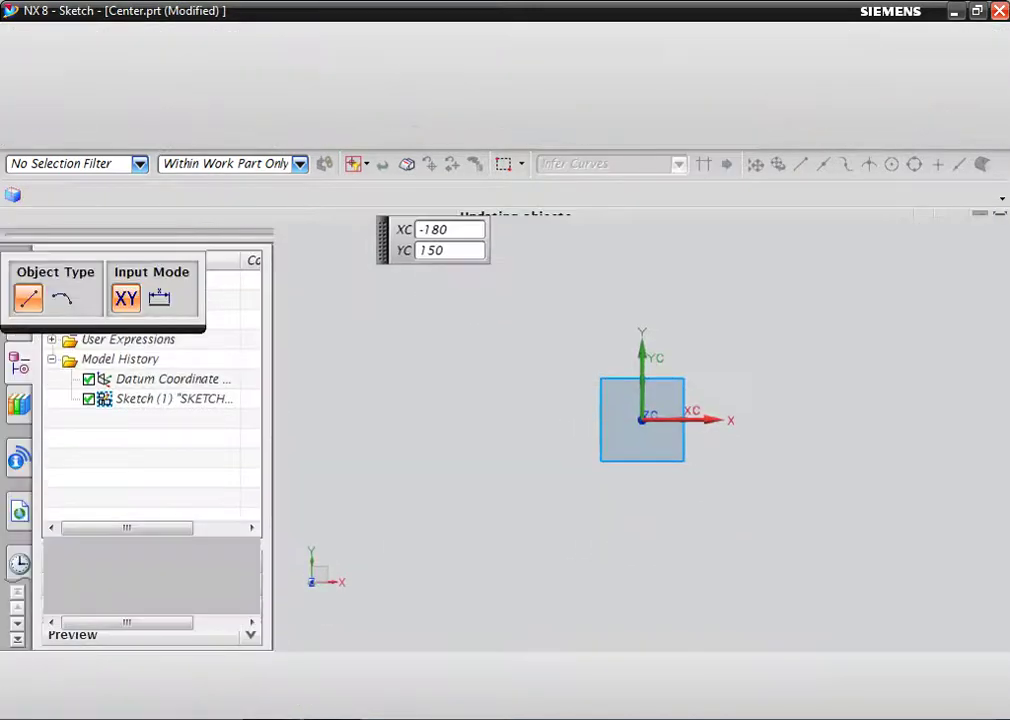
pyautogui.click(284, 110)
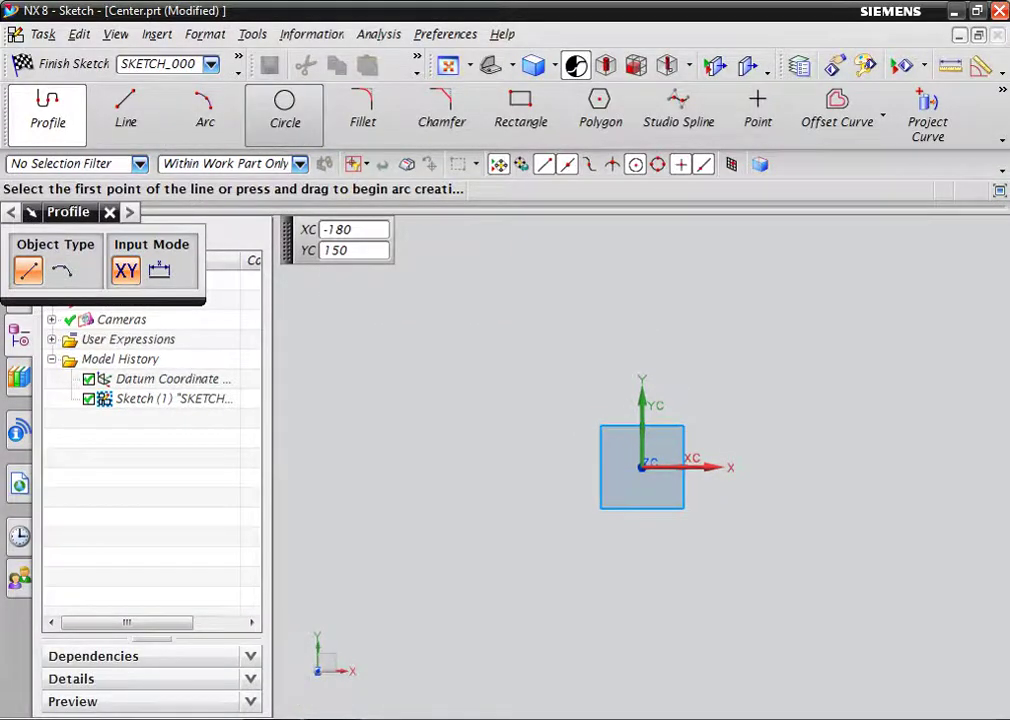
pyautogui.click(642, 466)
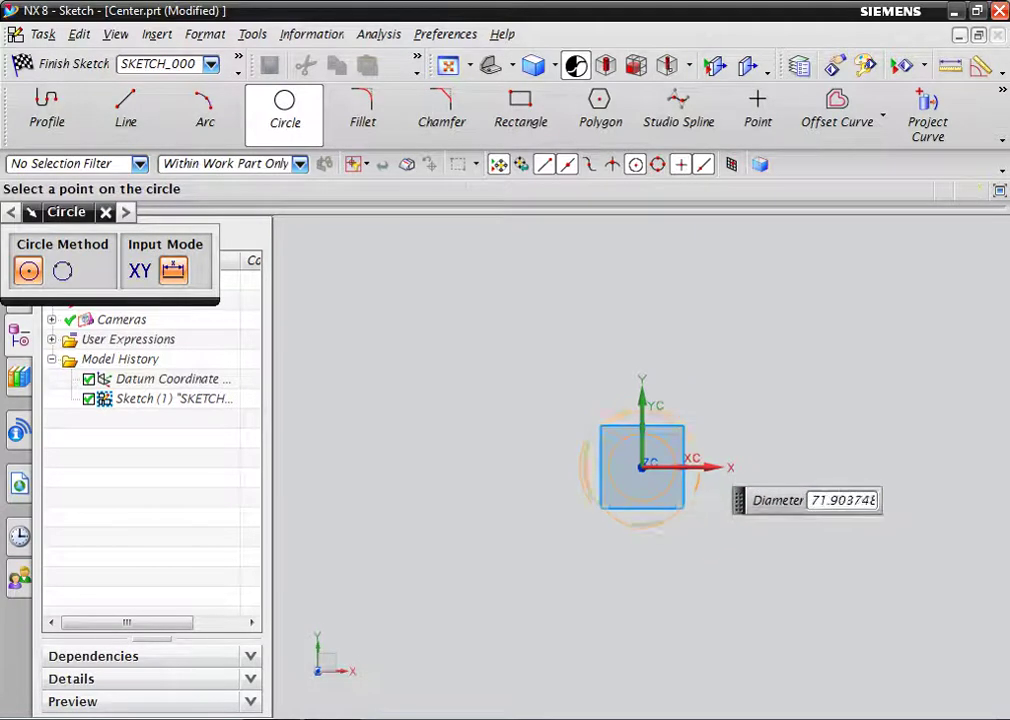
pyautogui.click(703, 447)
pyautogui.press('Escape')
pyautogui.moveTo(635, 440)
pyautogui.mouseDown()
pyautogui.moveTo(562, 440)
pyautogui.moveTo(480, 360)
pyautogui.mouseUp()
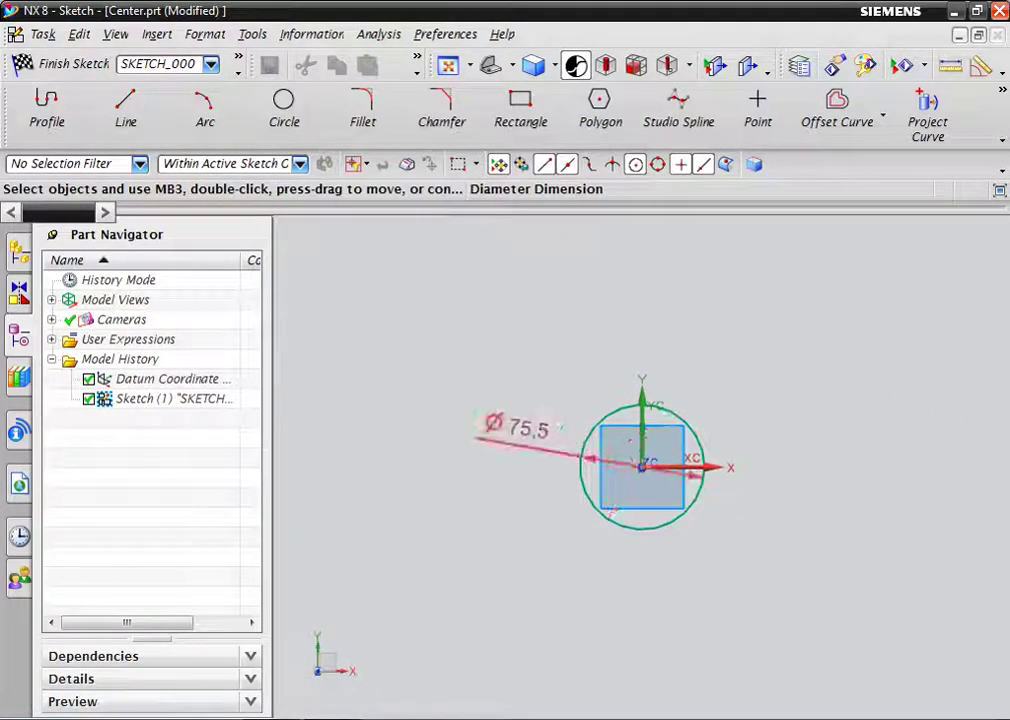
# After checking the coupling drawing, set the circle's diameter to 32 mm and finish the sketch
pyautogui.hotkey('alt', 'Tab')
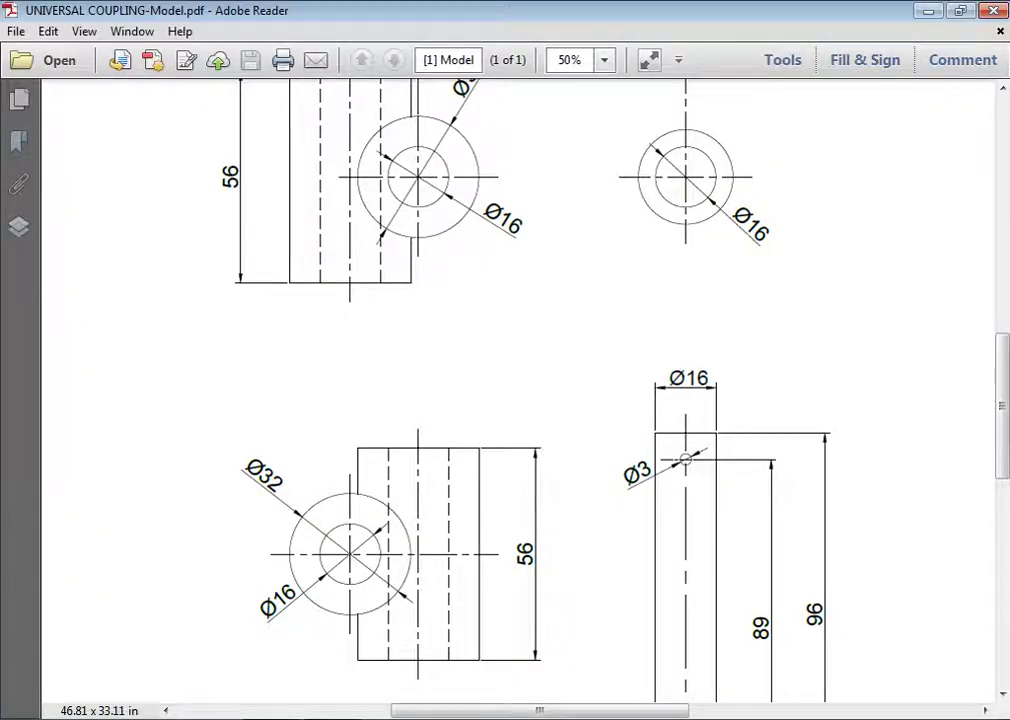
pyautogui.hotkey('alt', 'Tab')
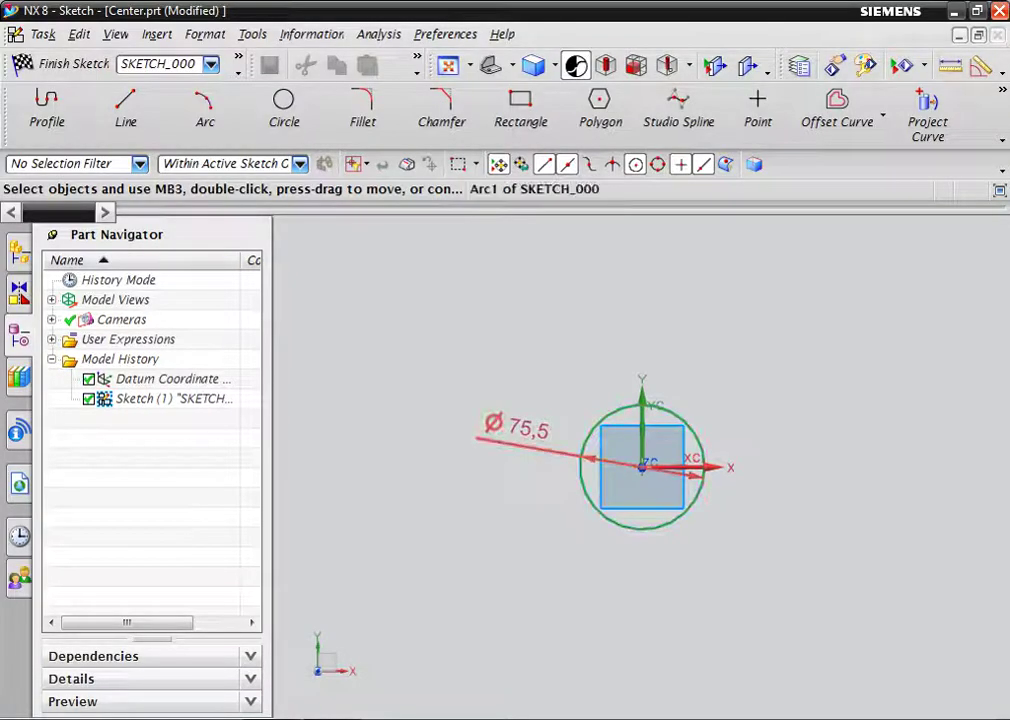
pyautogui.doubleClick(515, 428)
pyautogui.write('32')
pyautogui.press('Return')
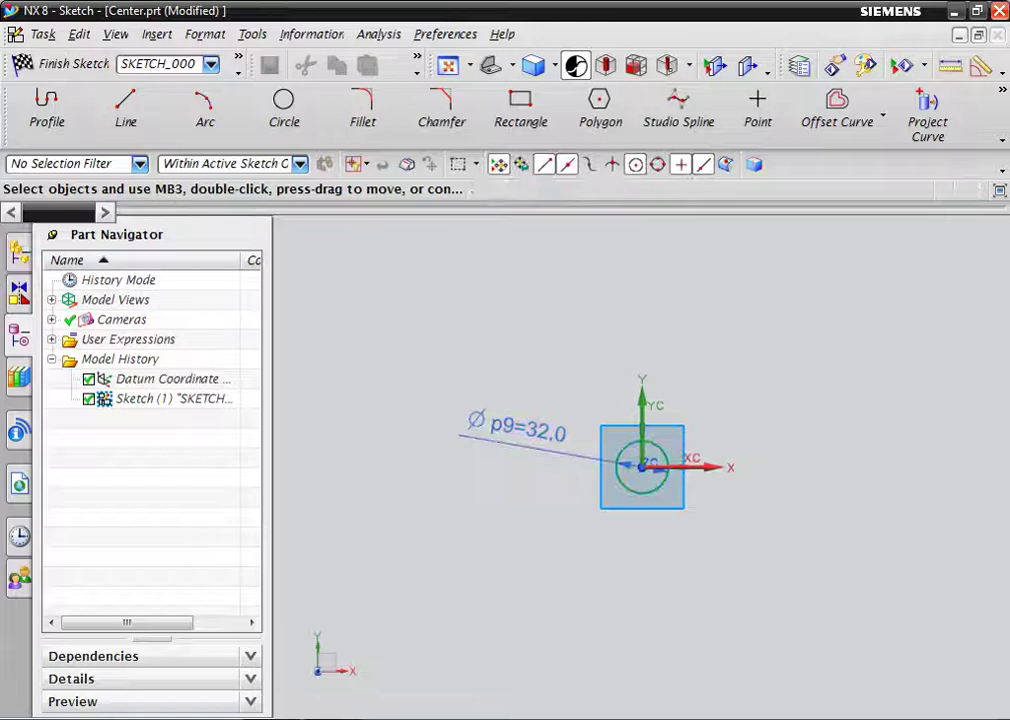
pyautogui.moveTo(395, 432); pyautogui.dragTo(550, 450)
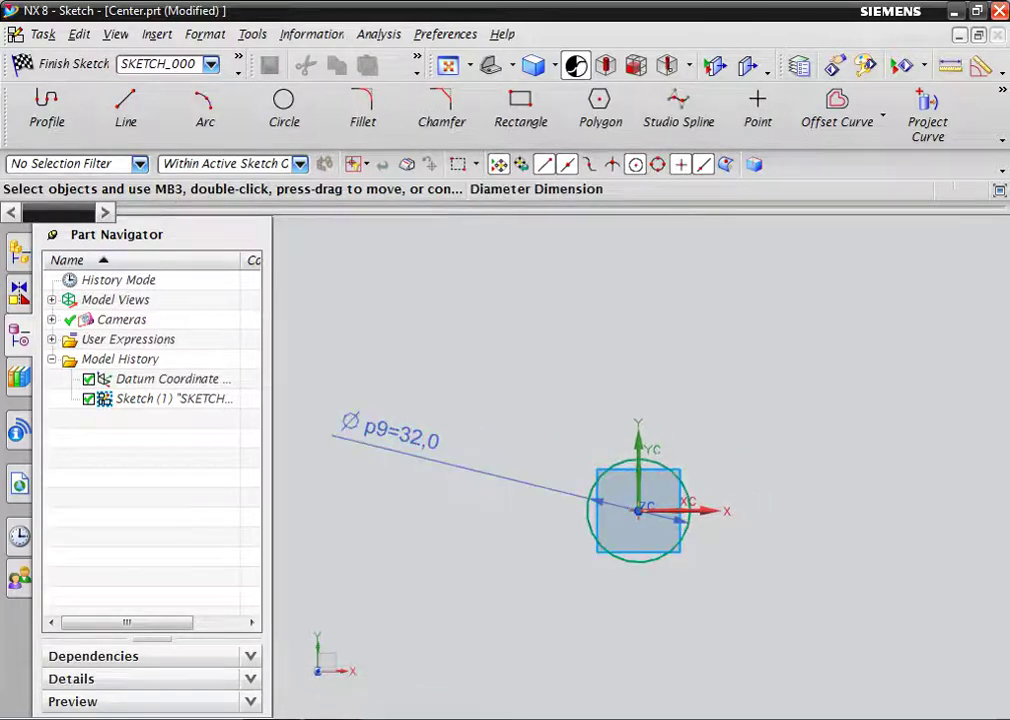
pyautogui.scroll(3, 703, 510)
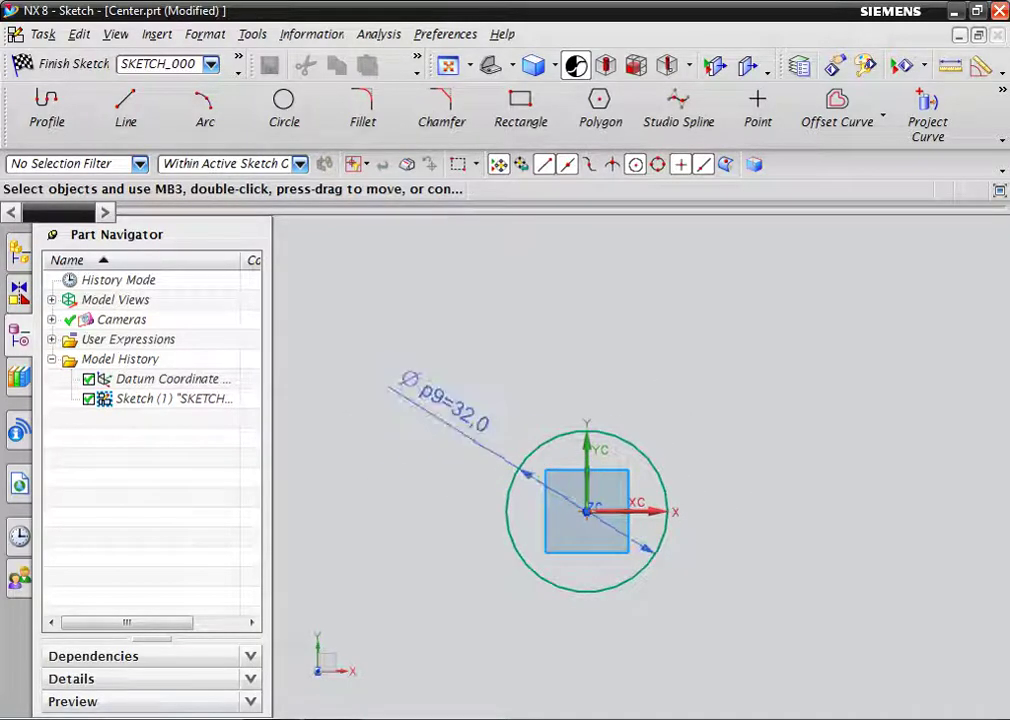
pyautogui.click(48, 63)
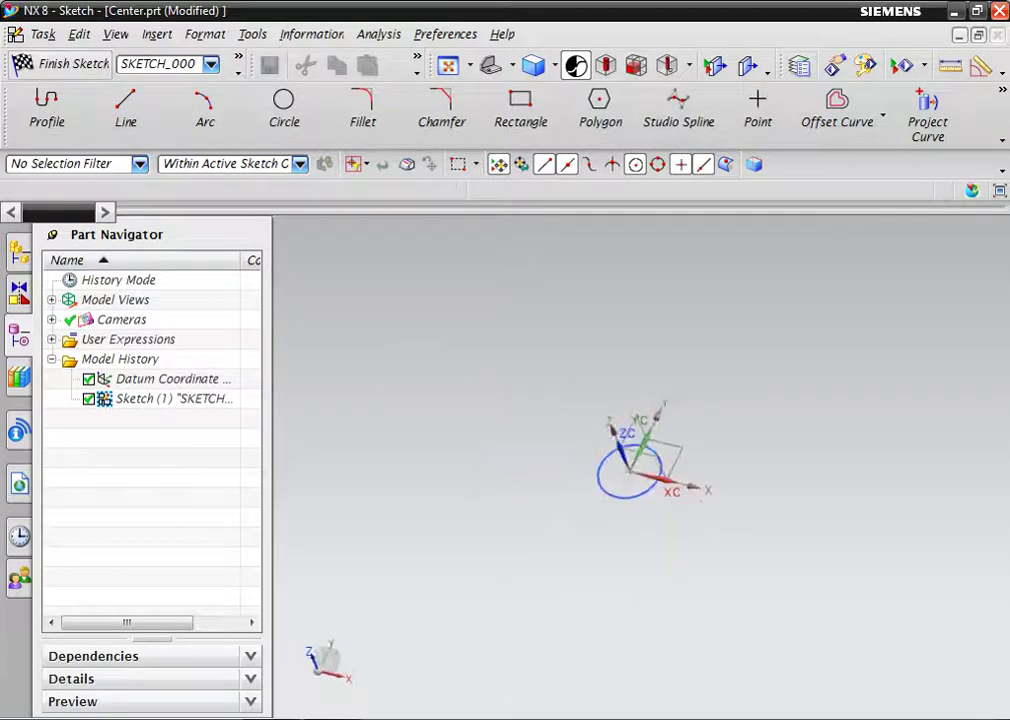
pyautogui.press('x')
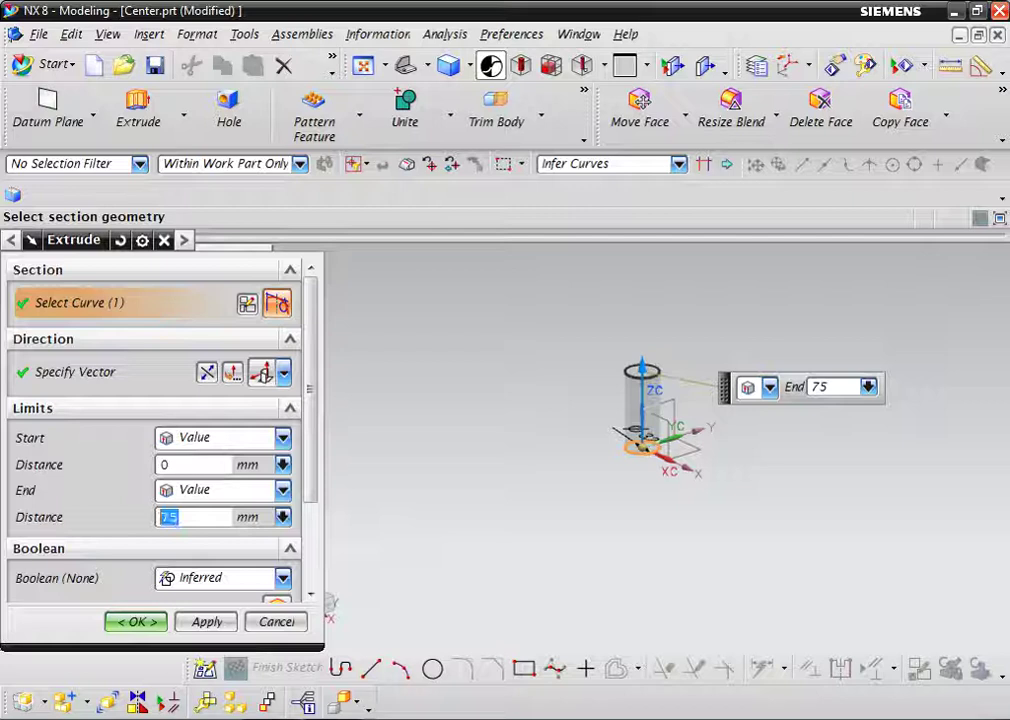
# Extrude the ⌀32 circle with an end distance of 56/2 into a cylinder
pyautogui.write('56/2')
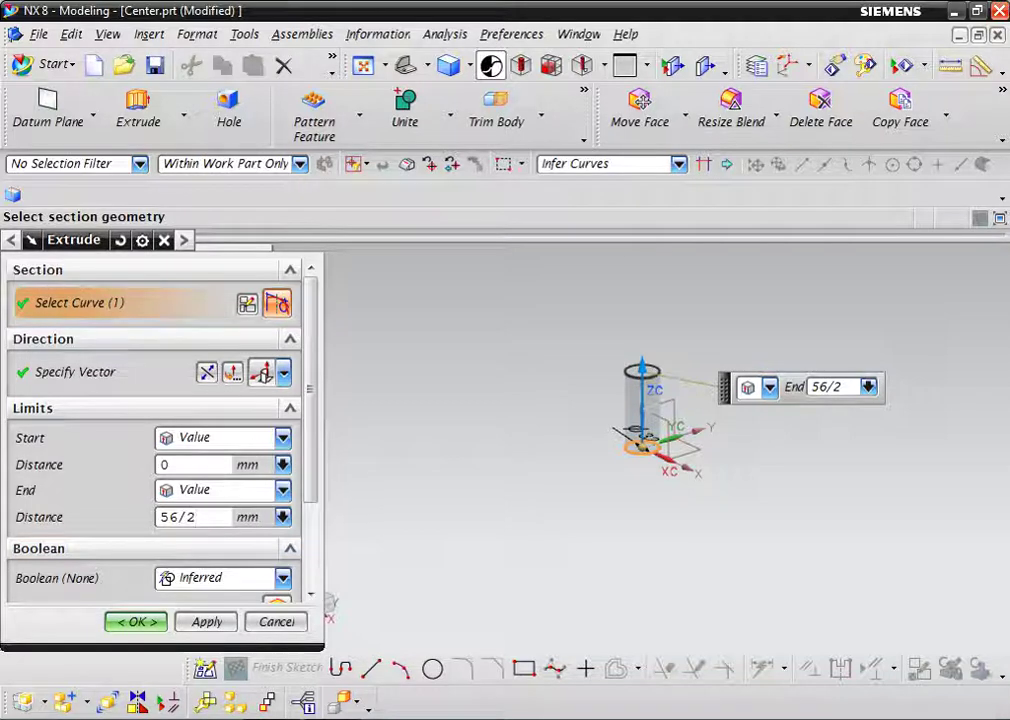
pyautogui.click(136, 621)
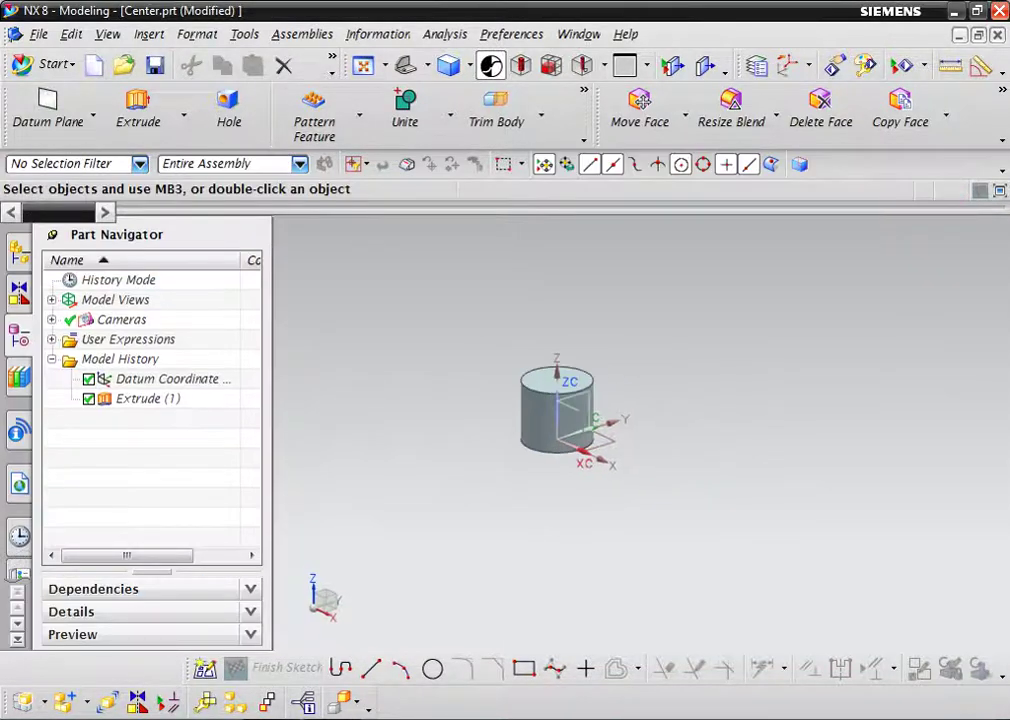
pyautogui.scroll(3, 455, 400)
pyautogui.press('Escape')
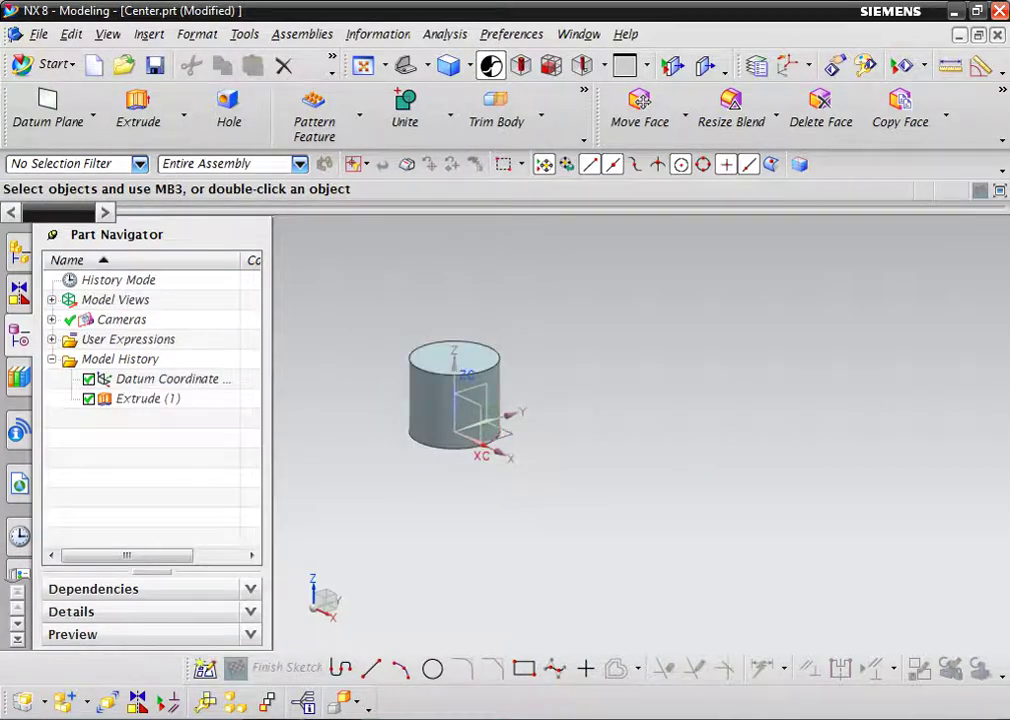
# Edit Extrude (1) with rollback to use a Symmetric Value limit
pyautogui.rightClick(155, 398)
pyautogui.click(185, 379)
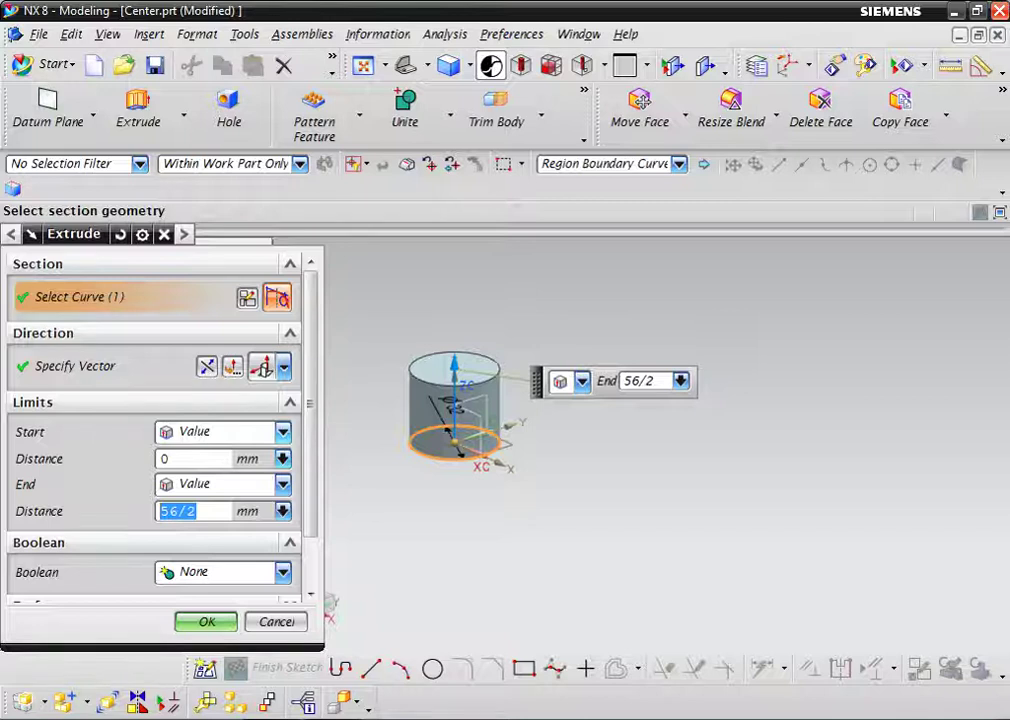
pyautogui.click(222, 431)
pyautogui.click(225, 474)
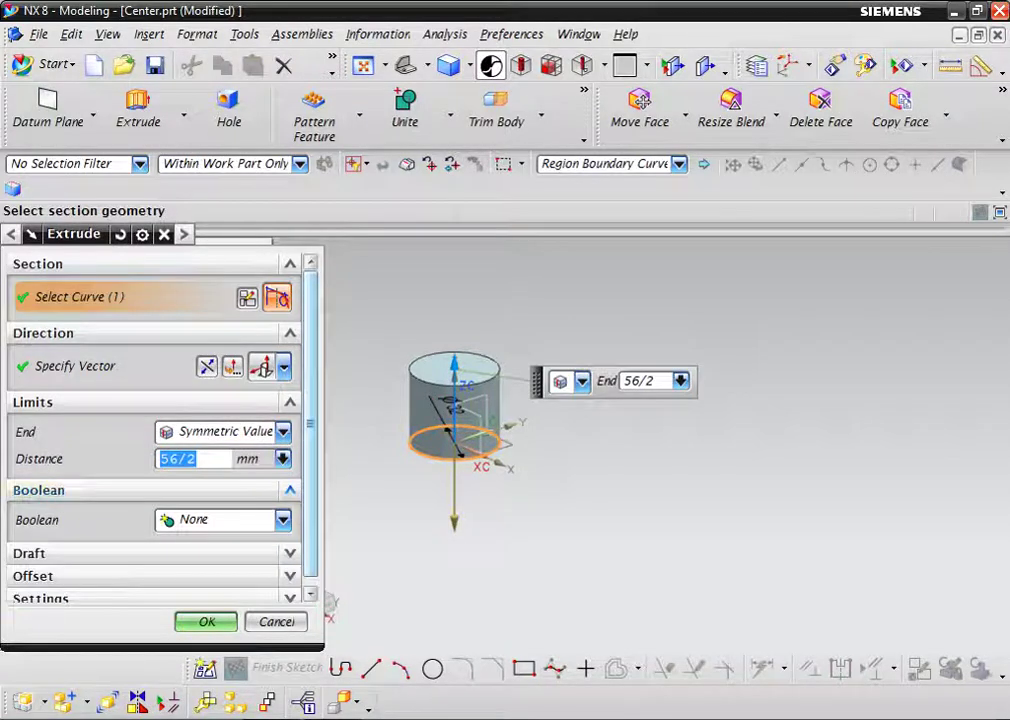
pyautogui.press('Return')
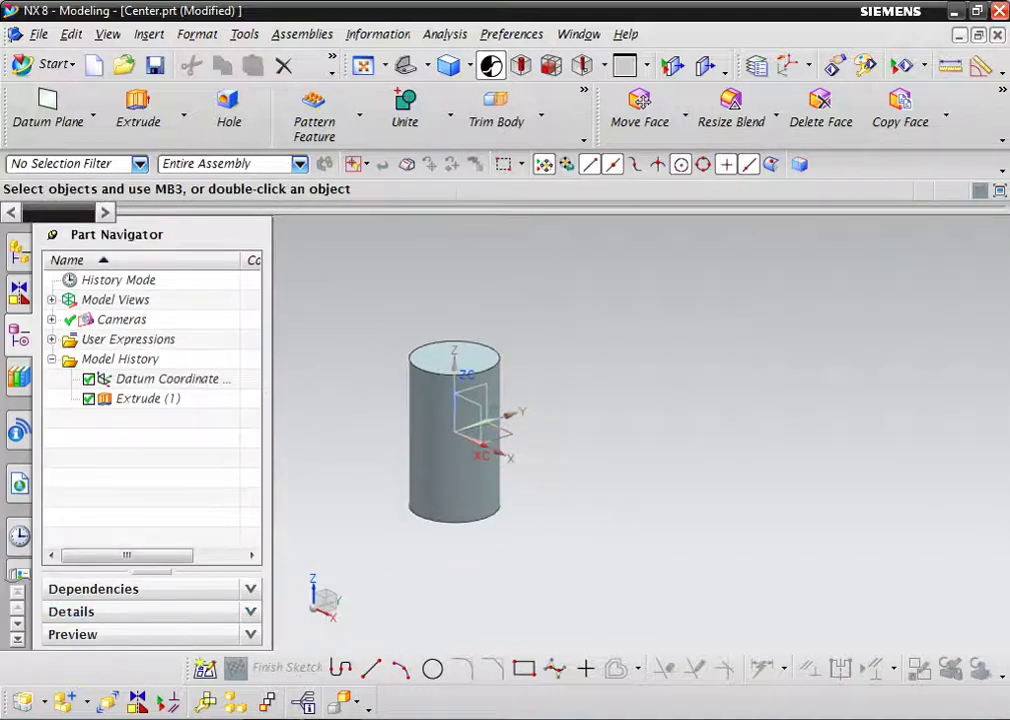
pyautogui.scroll(2, 454, 430)
pyautogui.scroll(2, 454, 430)
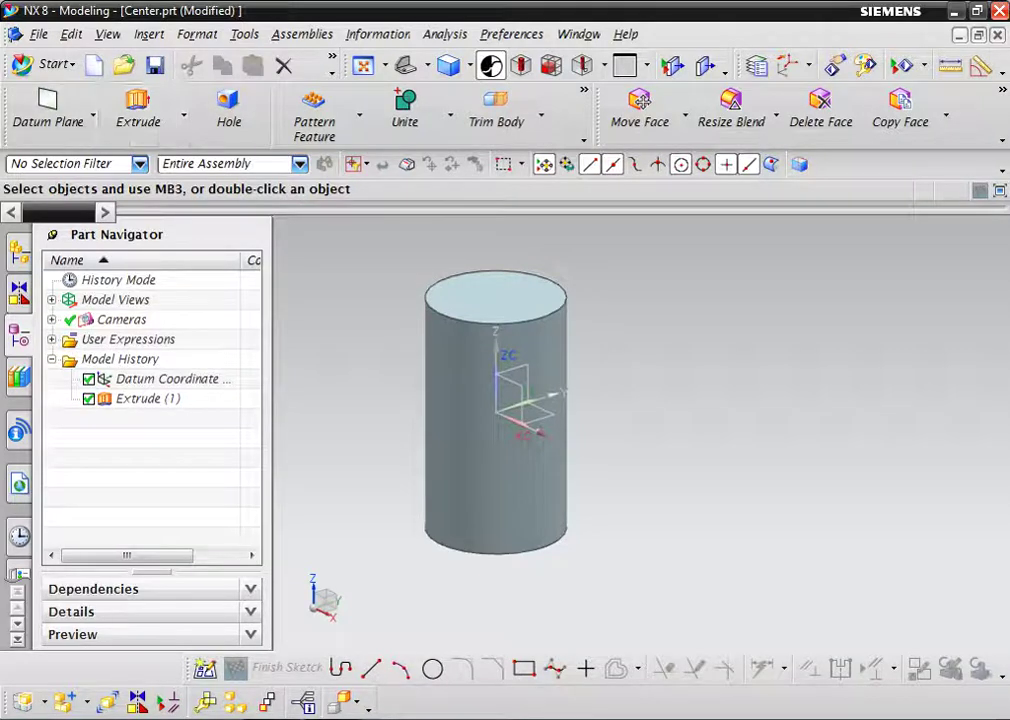
pyautogui.click(138, 108)
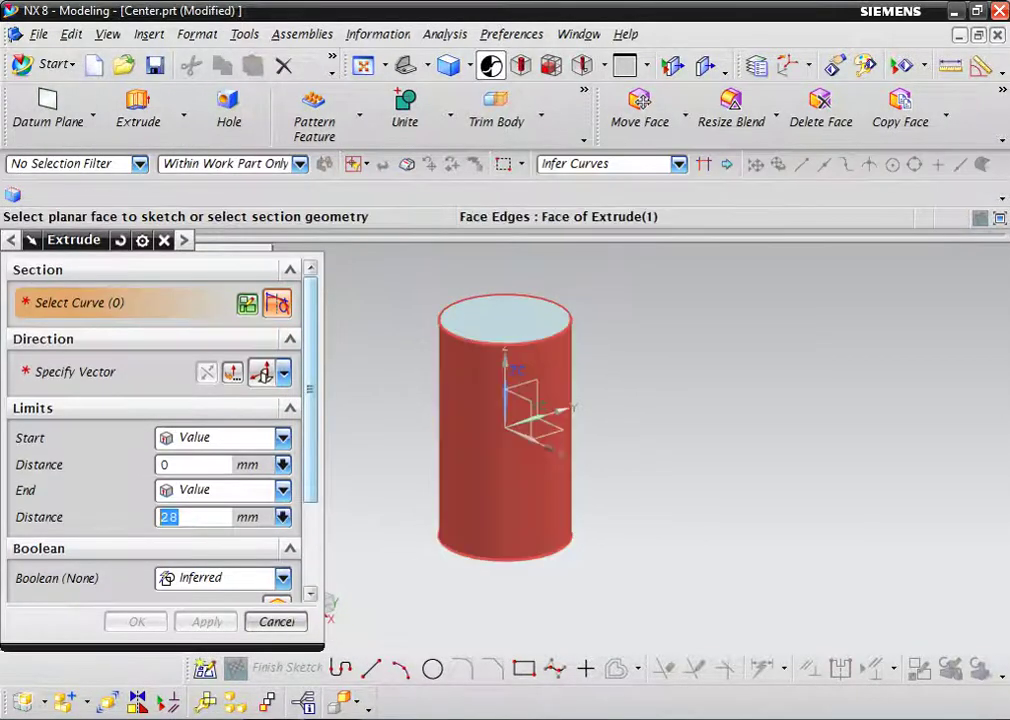
# Sketch a new circle on the datum plane beside the cylinder
pyautogui.click(520, 425)
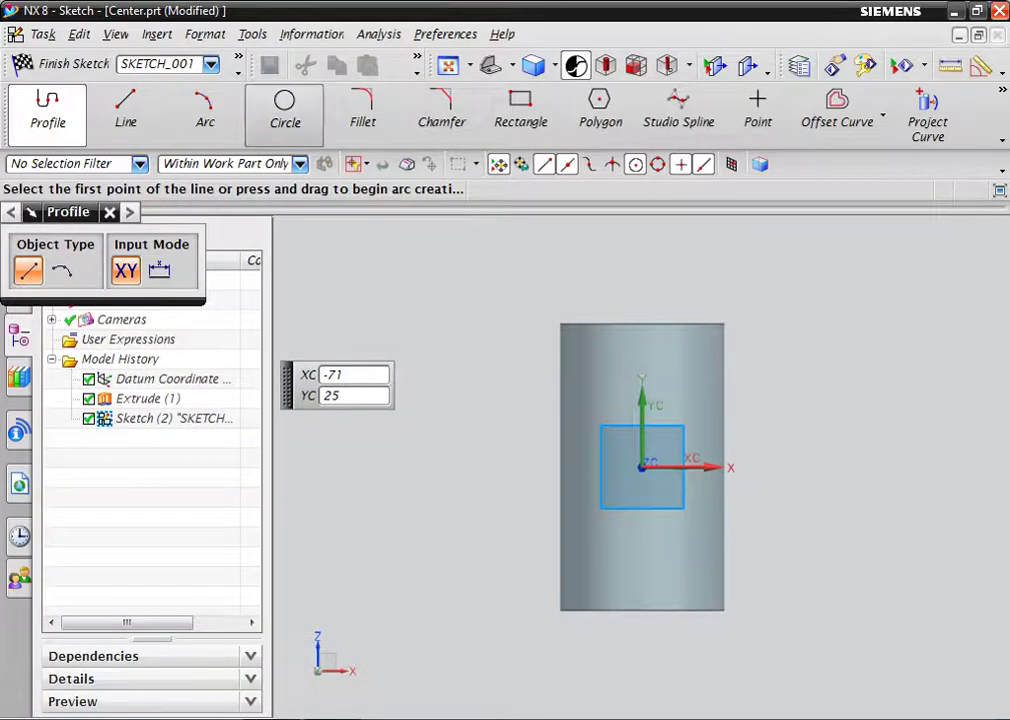
pyautogui.click(284, 108)
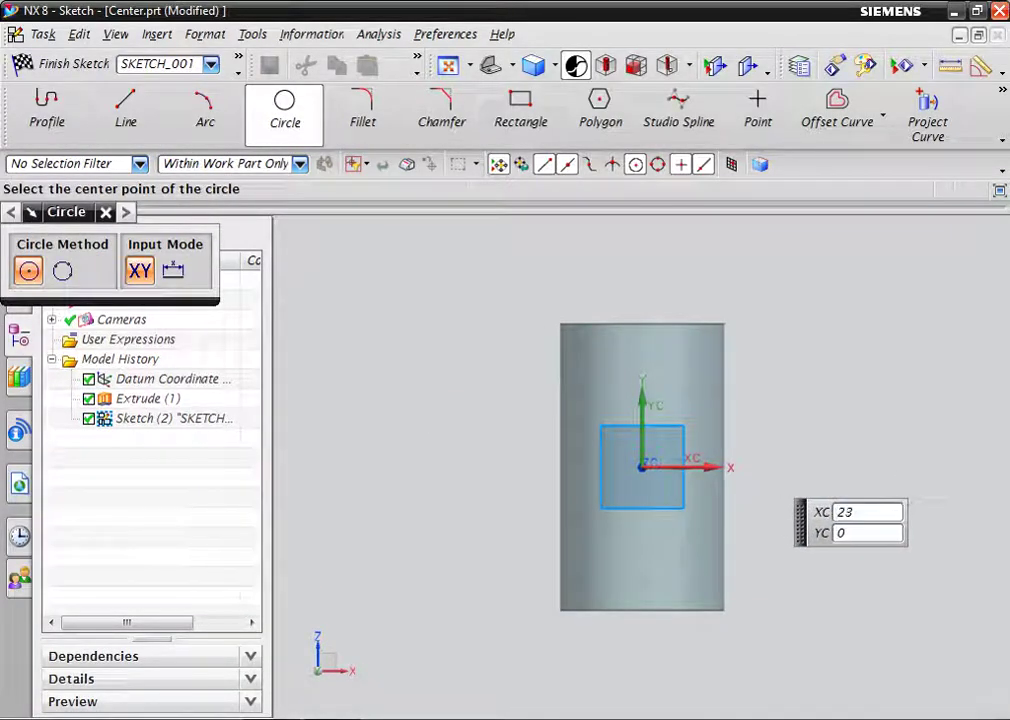
pyautogui.click(767, 466)
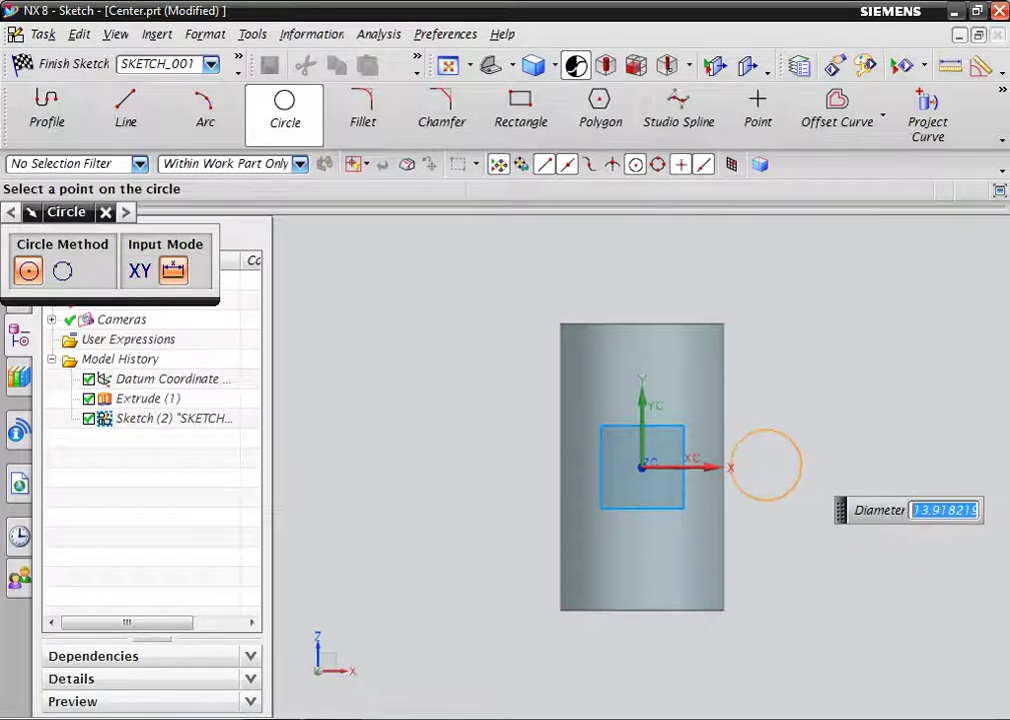
pyautogui.click(824, 468)
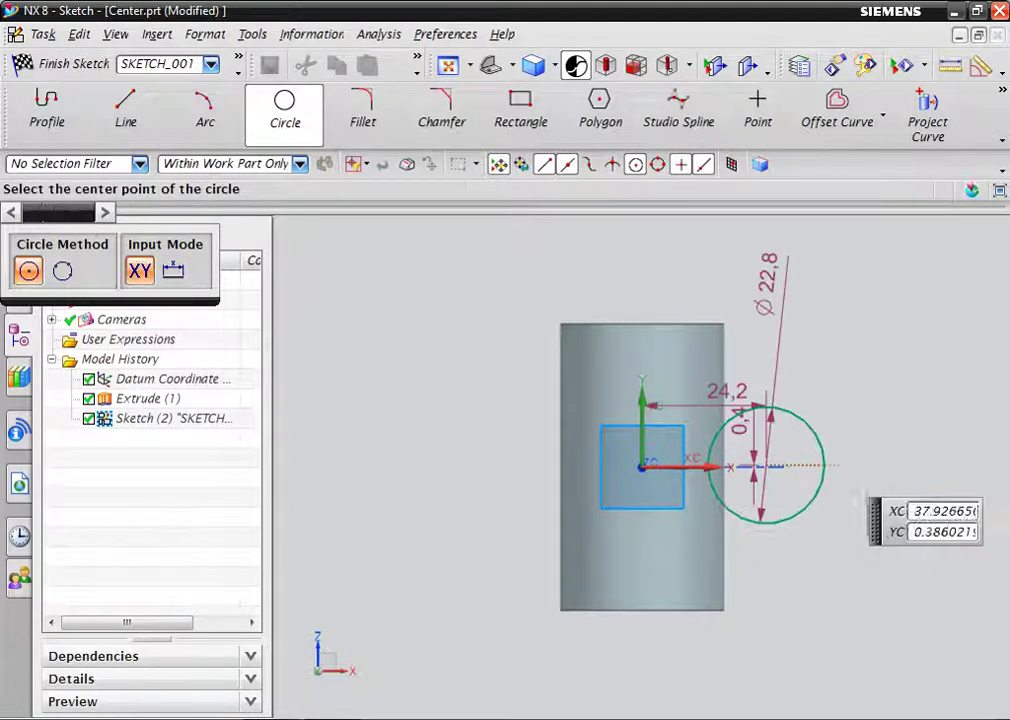
pyautogui.press('Escape')
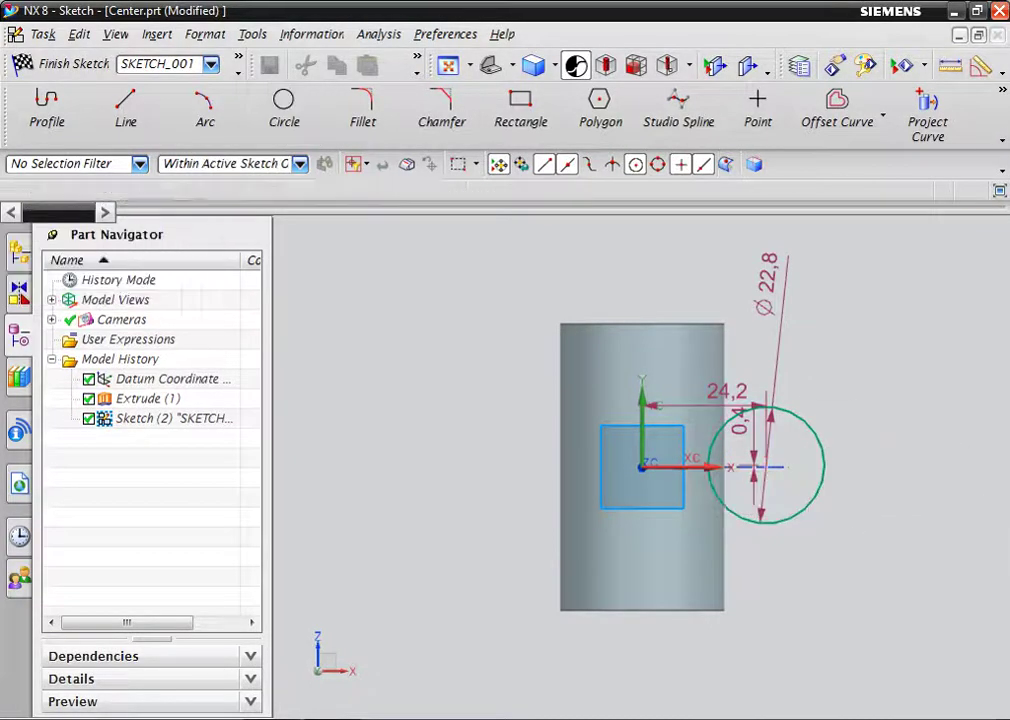
# Using the coupling drawing, set the circle's horizontal offset to 18 mm and vertical offset to 0
pyautogui.hotkey('alt', 'Tab')
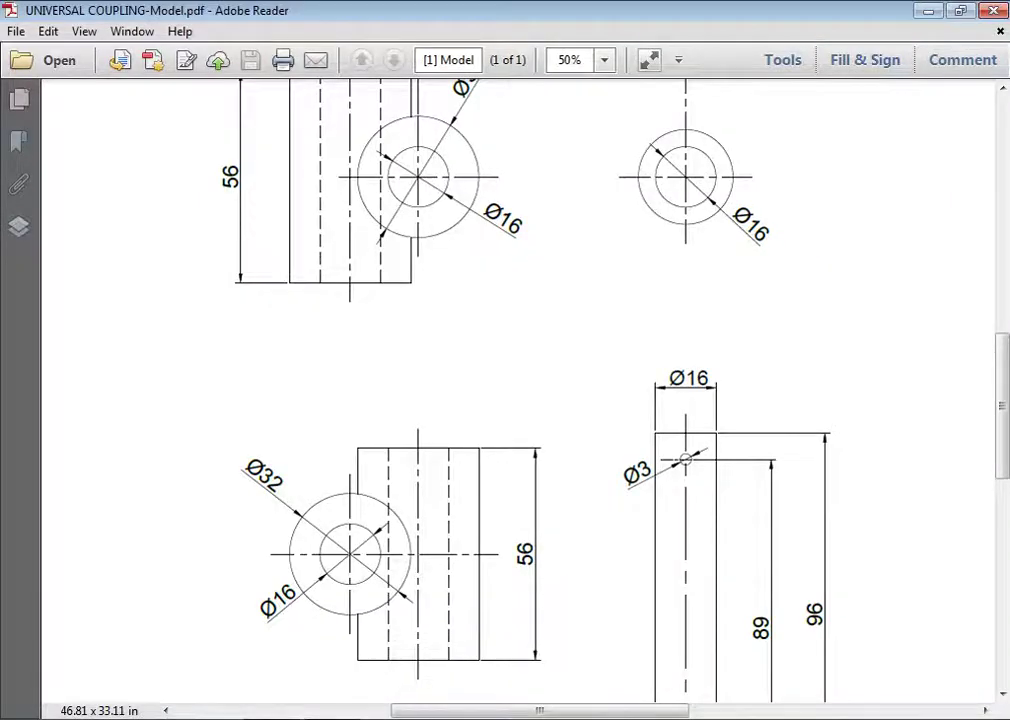
pyautogui.scroll(1, 520, 400)
pyautogui.scroll(3, 520, 400)
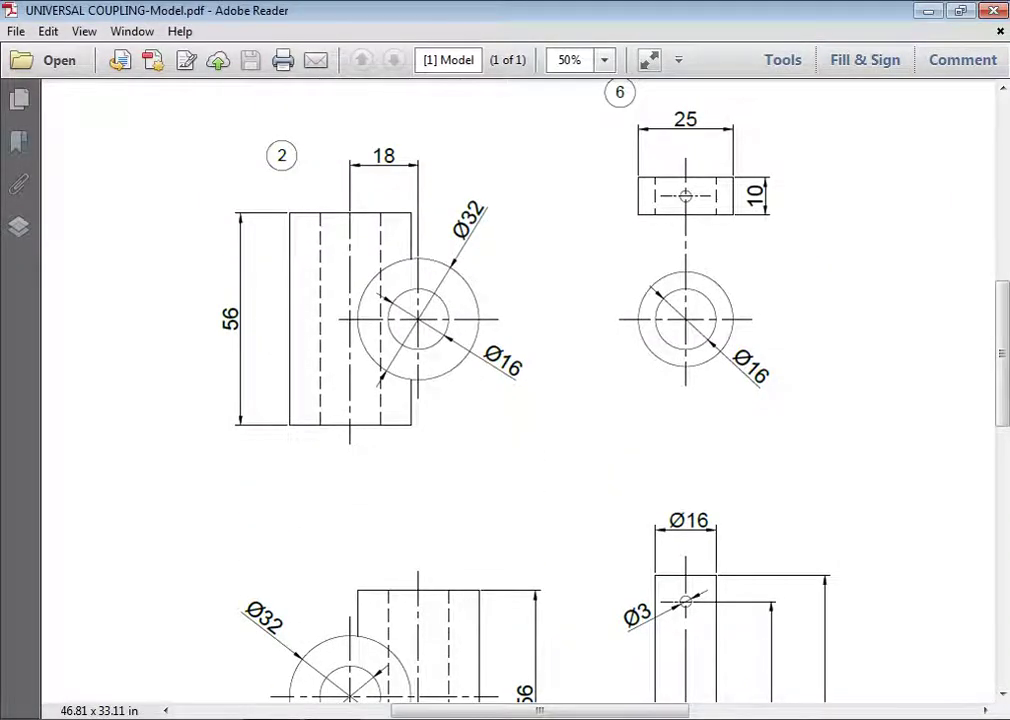
pyautogui.hotkey('alt', 'Tab')
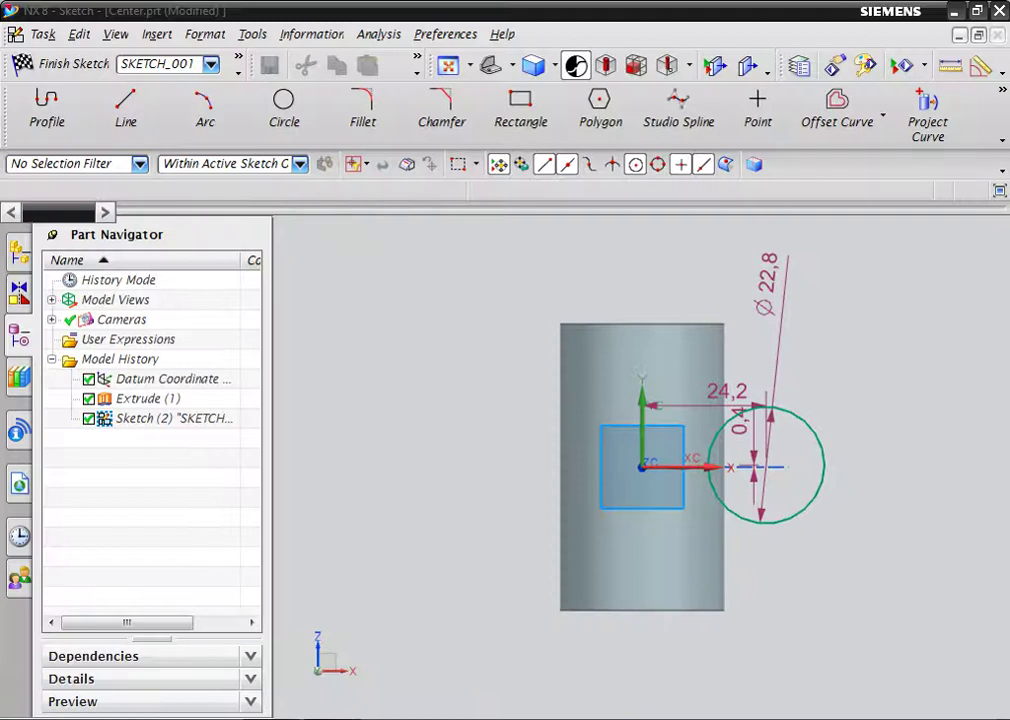
pyautogui.doubleClick(680, 405)
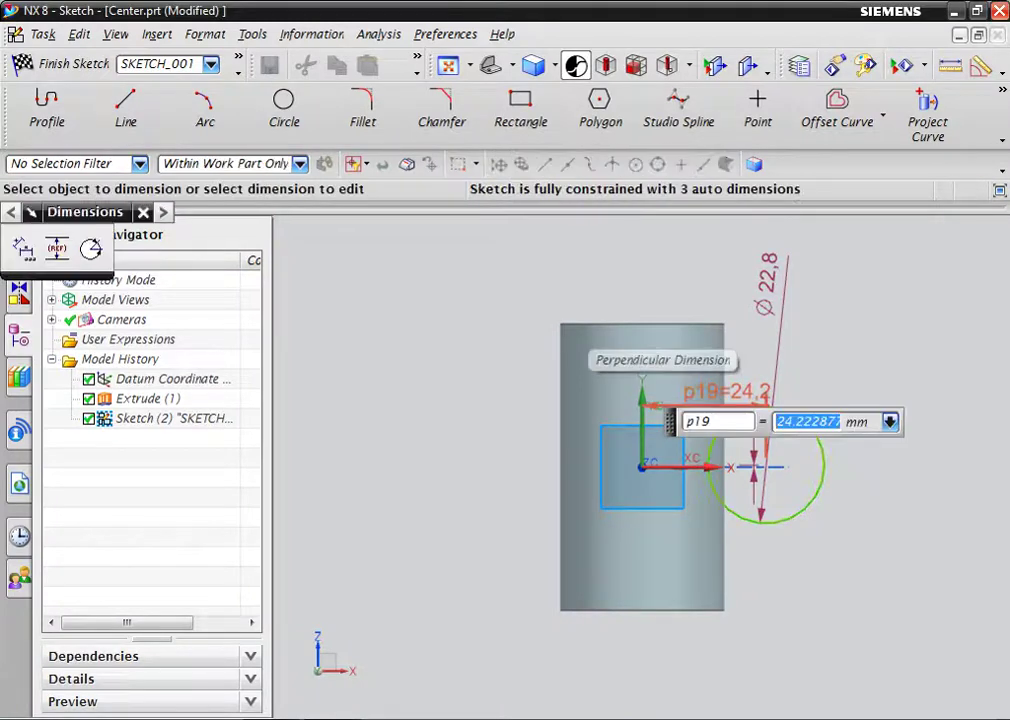
pyautogui.write('18')
pyautogui.press('Return')
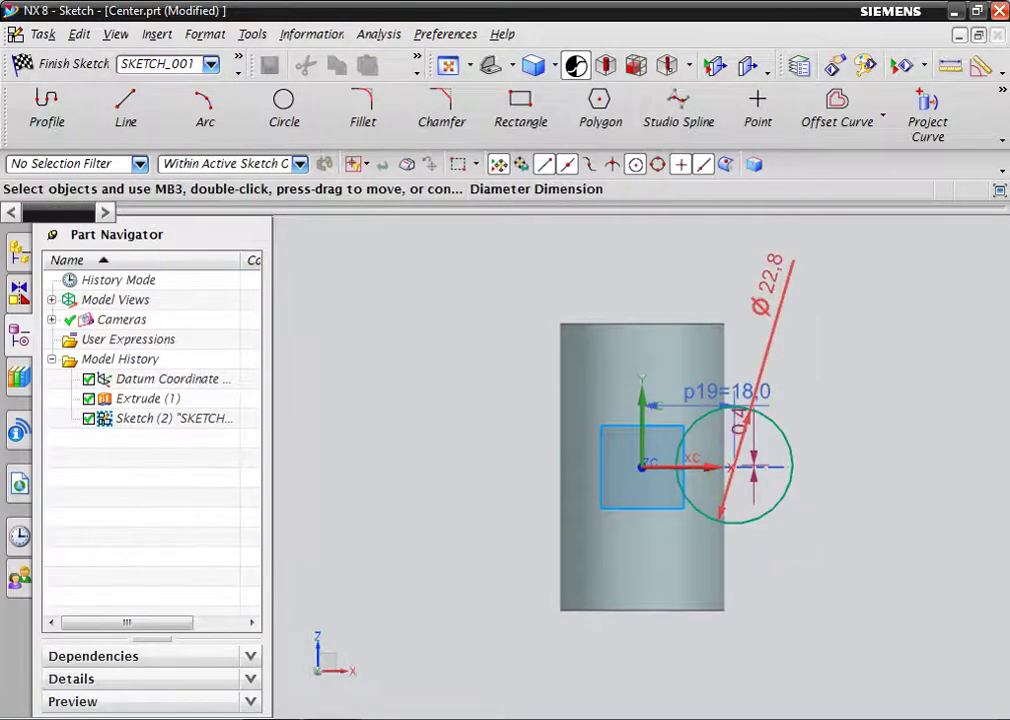
pyautogui.moveTo(767, 280)
pyautogui.mouseDown()
pyautogui.moveTo(900, 400)
pyautogui.moveTo(852, 437)
pyautogui.mouseUp()
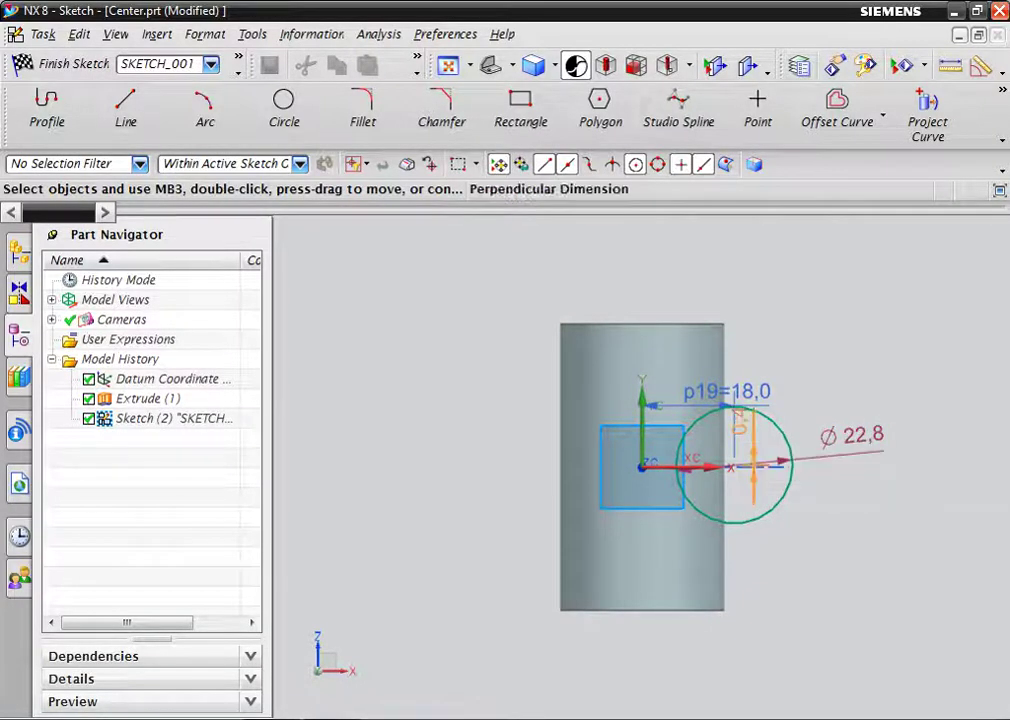
pyautogui.doubleClick(738, 418)
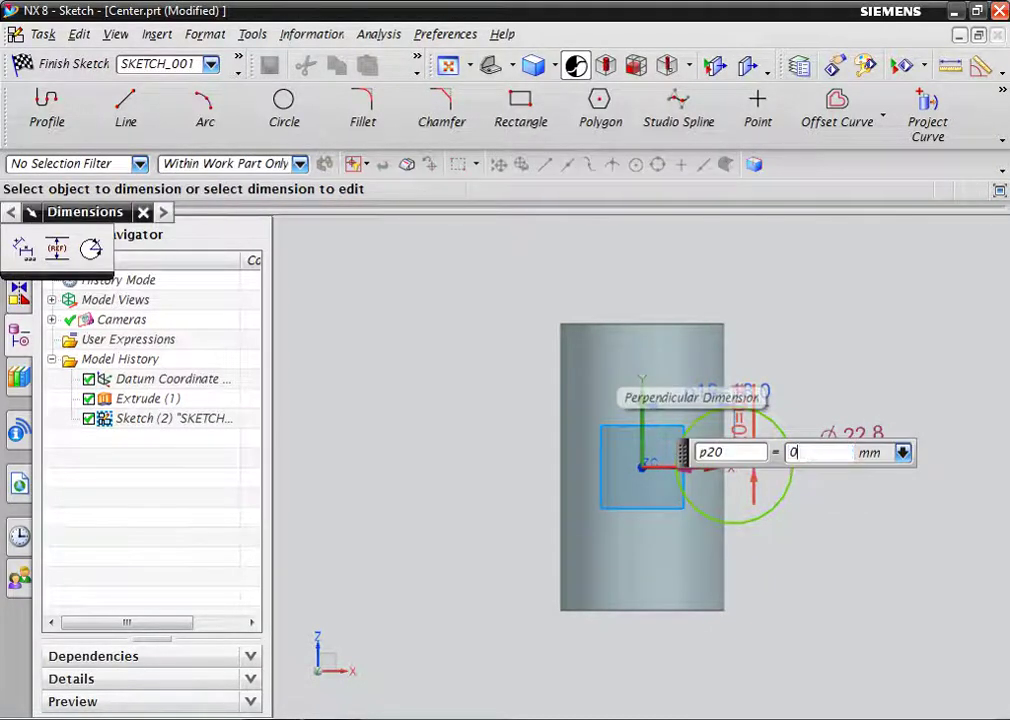
pyautogui.press('Return')
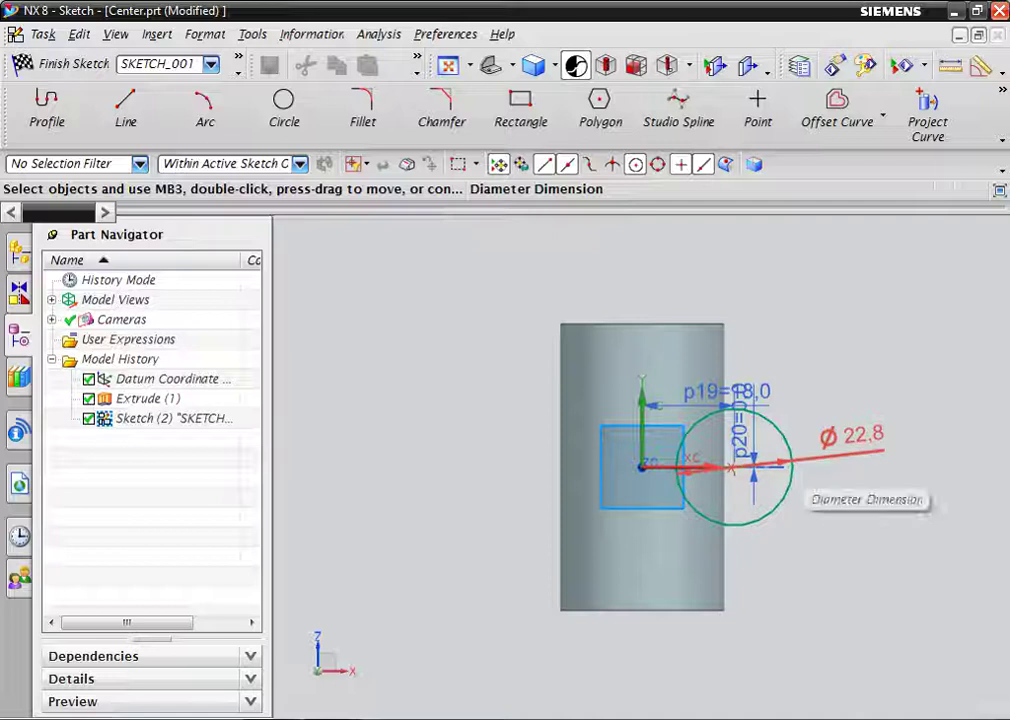
# Change the circle's diameter from 22.8 to 32 mm and finish the sketch
pyautogui.hotkey('alt', 'Tab')
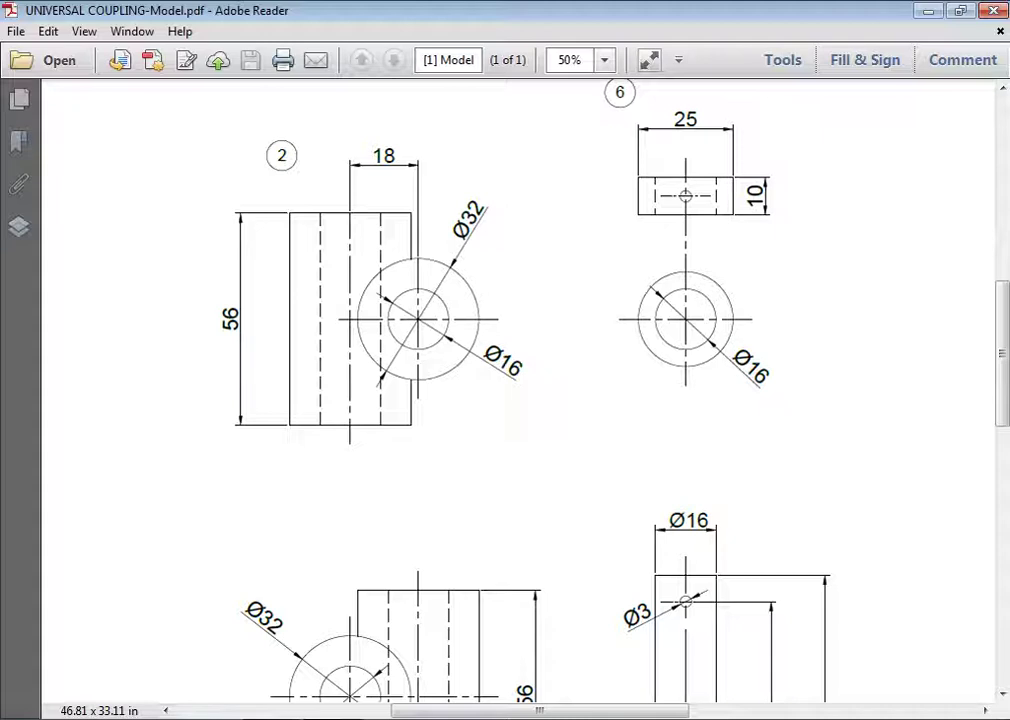
pyautogui.hotkey('alt', 'Tab')
pyautogui.click(850, 440)
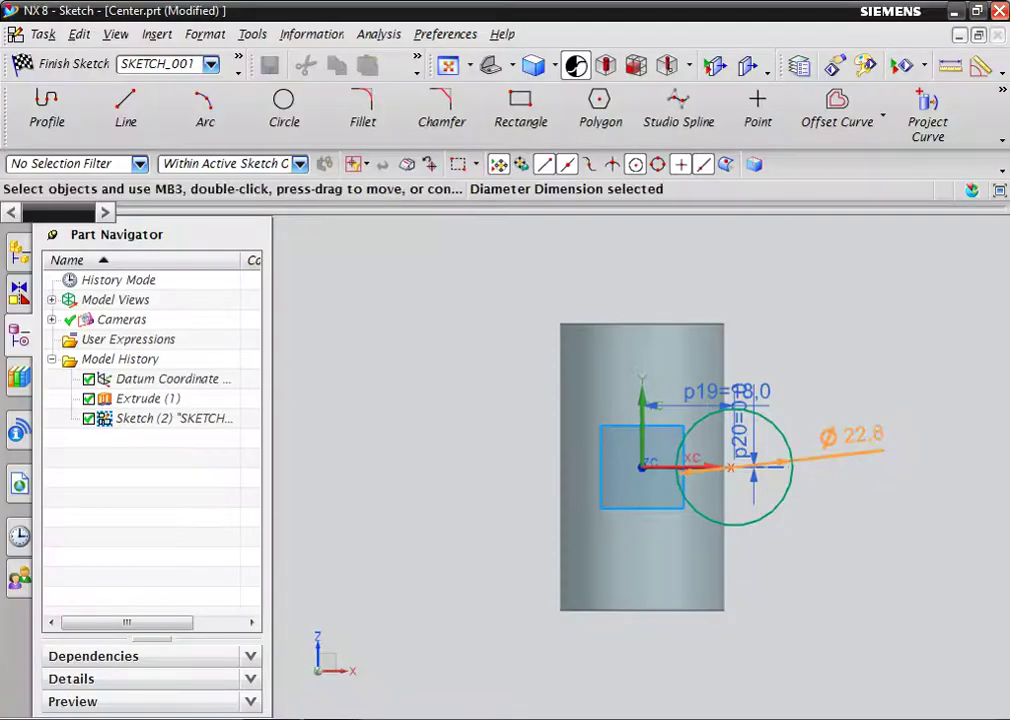
pyautogui.doubleClick(850, 437)
pyautogui.write('2')
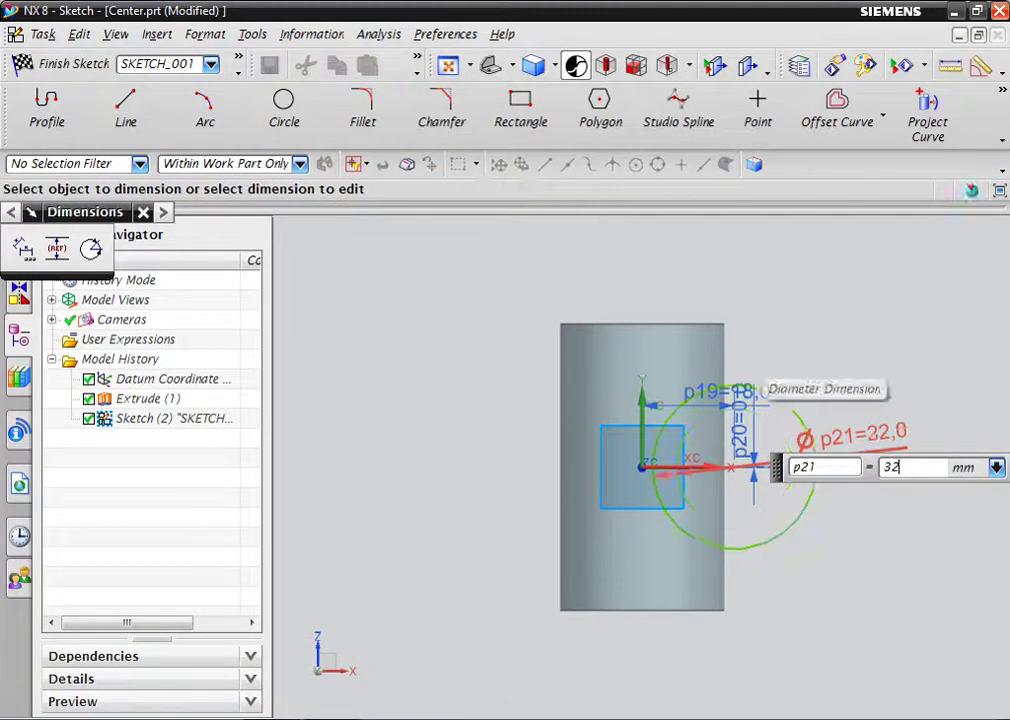
pyautogui.press('Return')
pyautogui.click(60, 63)
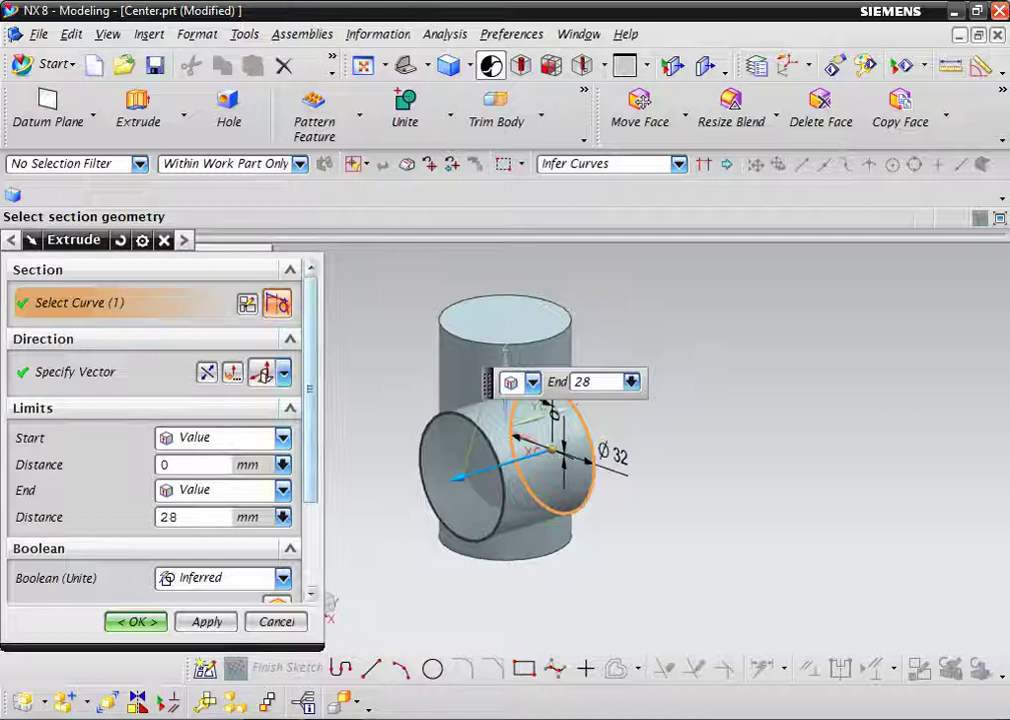
# Set the extrusion to Symmetric Value 28 and create the crosswise ⌀32 cylinder
pyautogui.click(283, 437)
pyautogui.click(225, 478)
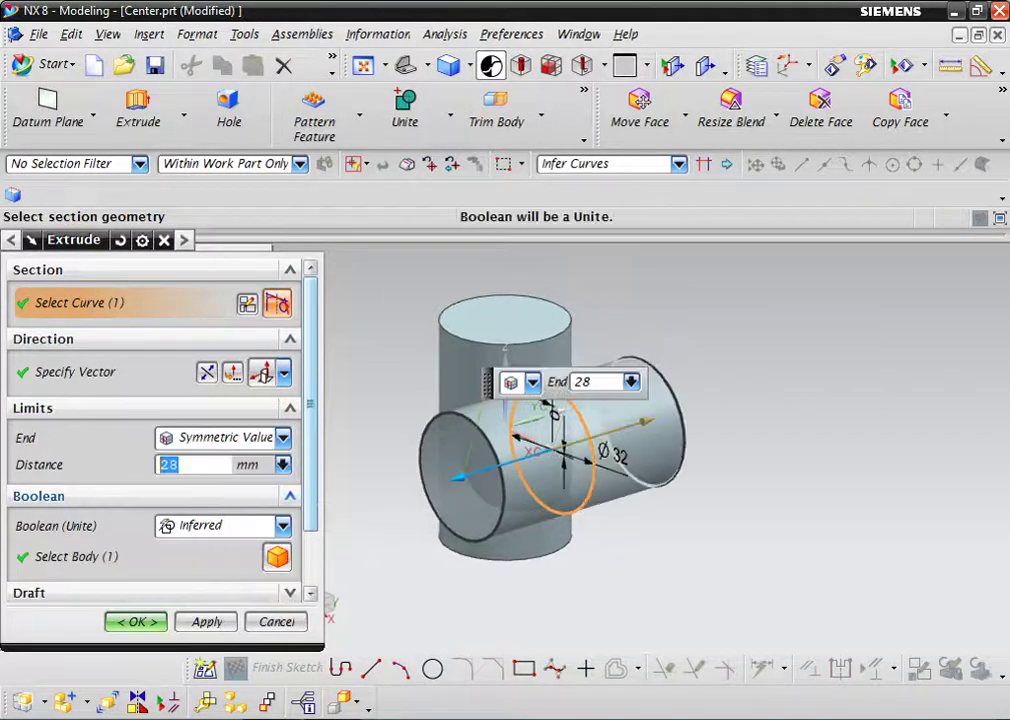
pyautogui.press('Return')
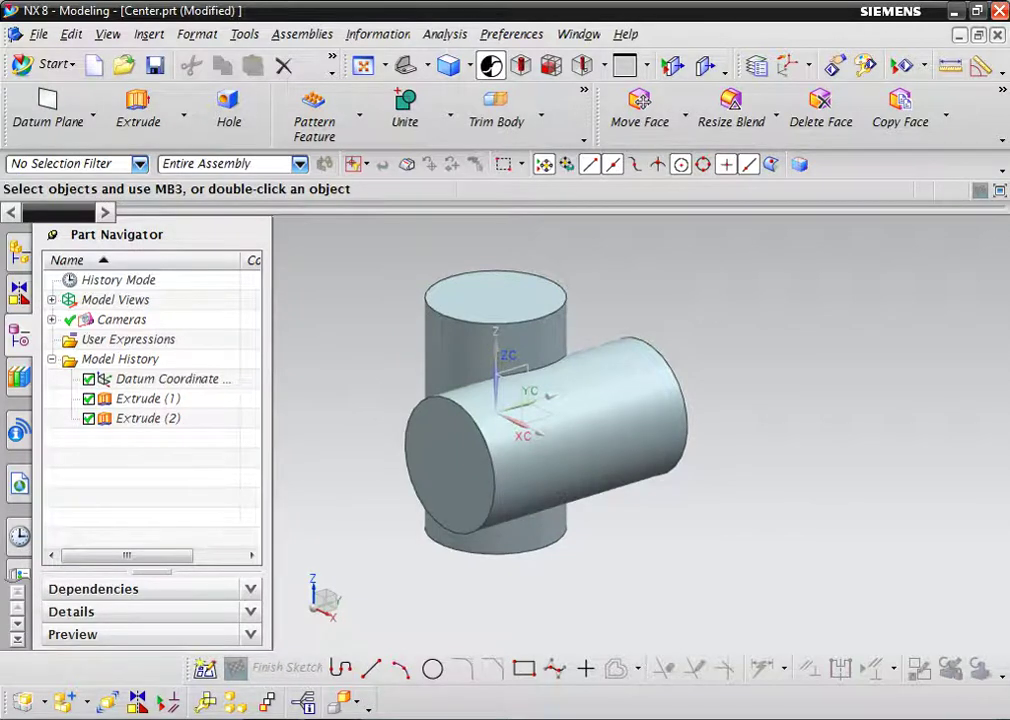
pyautogui.moveTo(560, 400); pyautogui.dragTo(520, 470, button='middle')
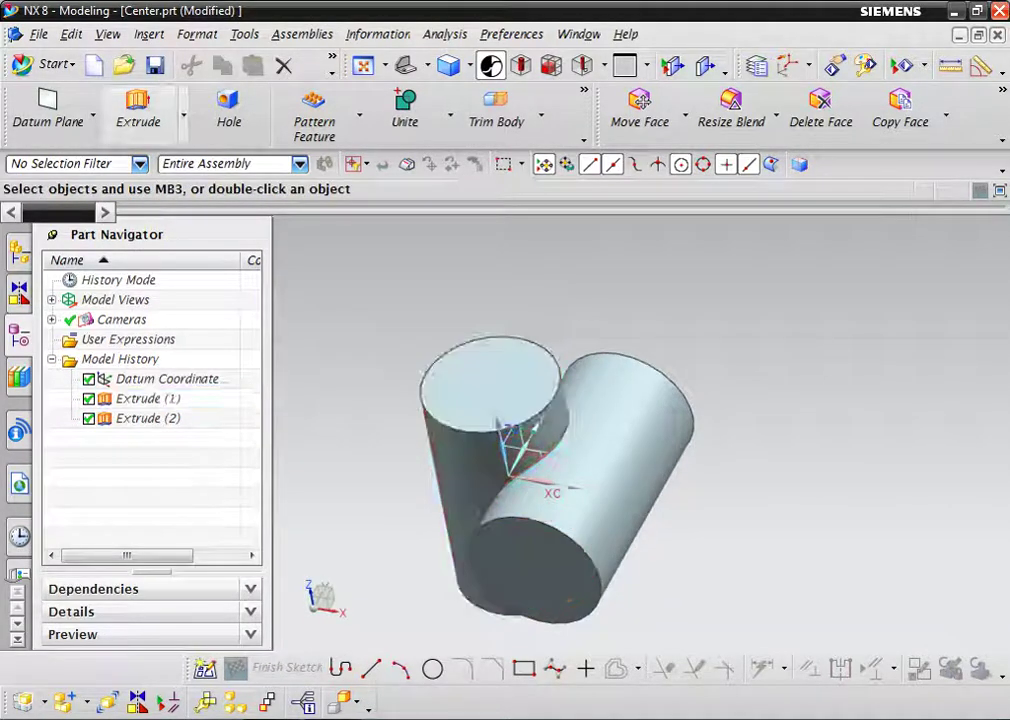
pyautogui.click(138, 108)
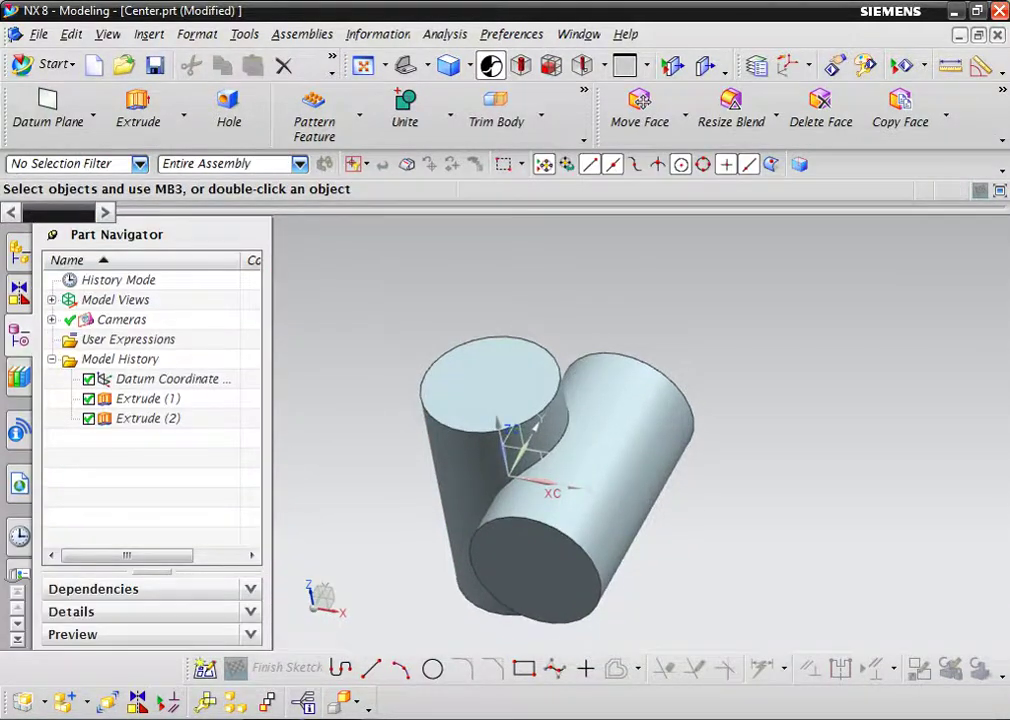
pyautogui.rightClick(145, 418)
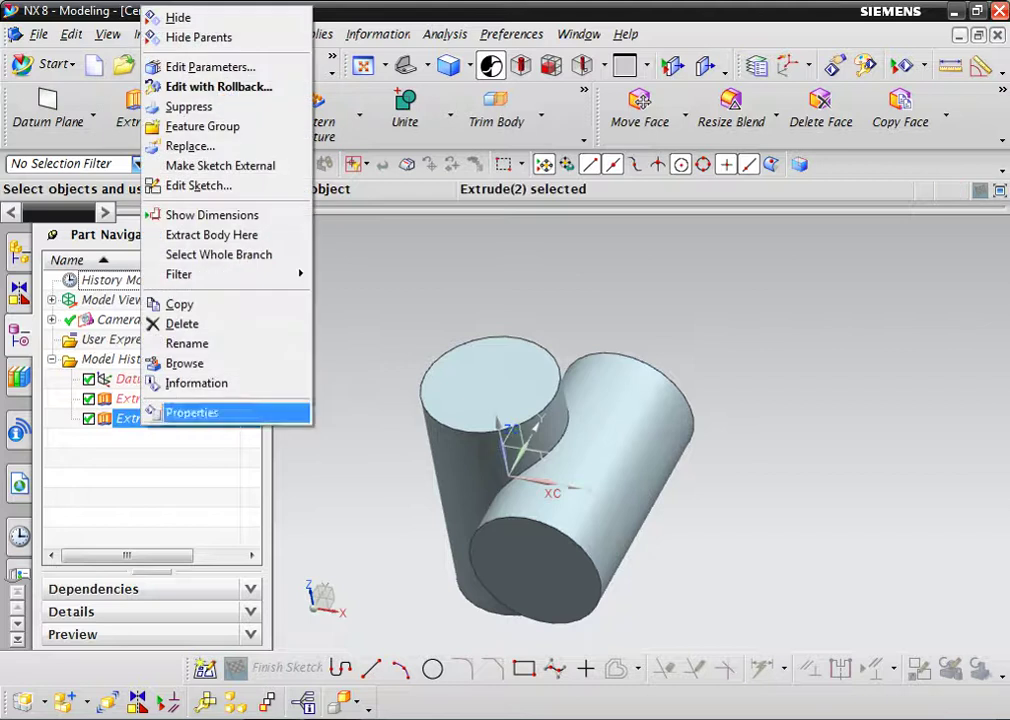
pyautogui.click(200, 65)
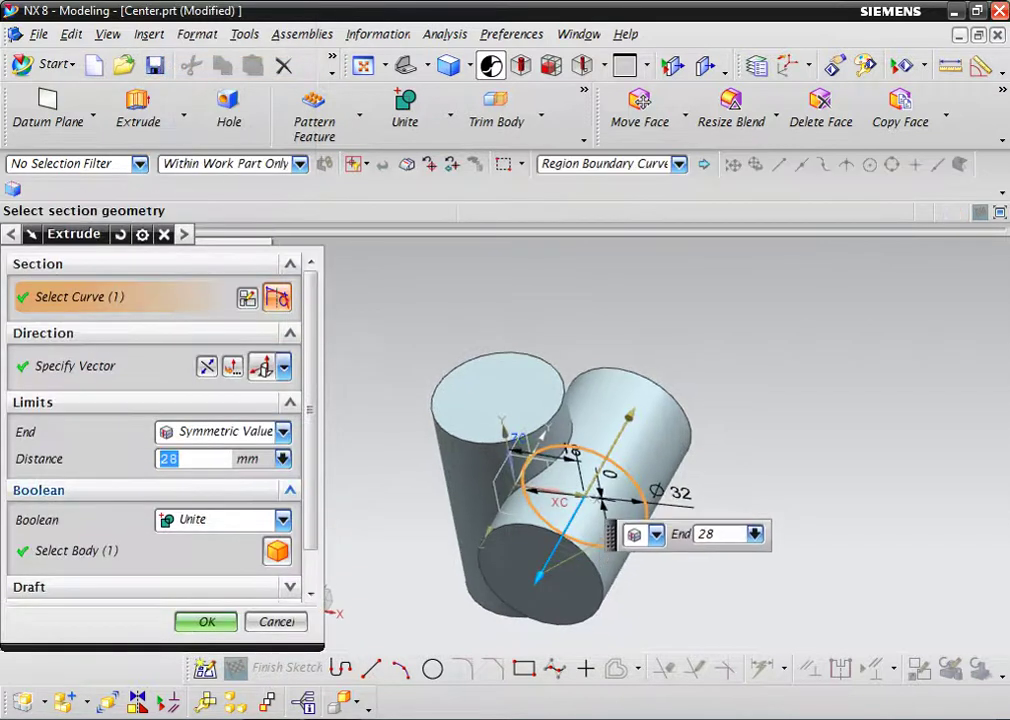
pyautogui.press('Escape')
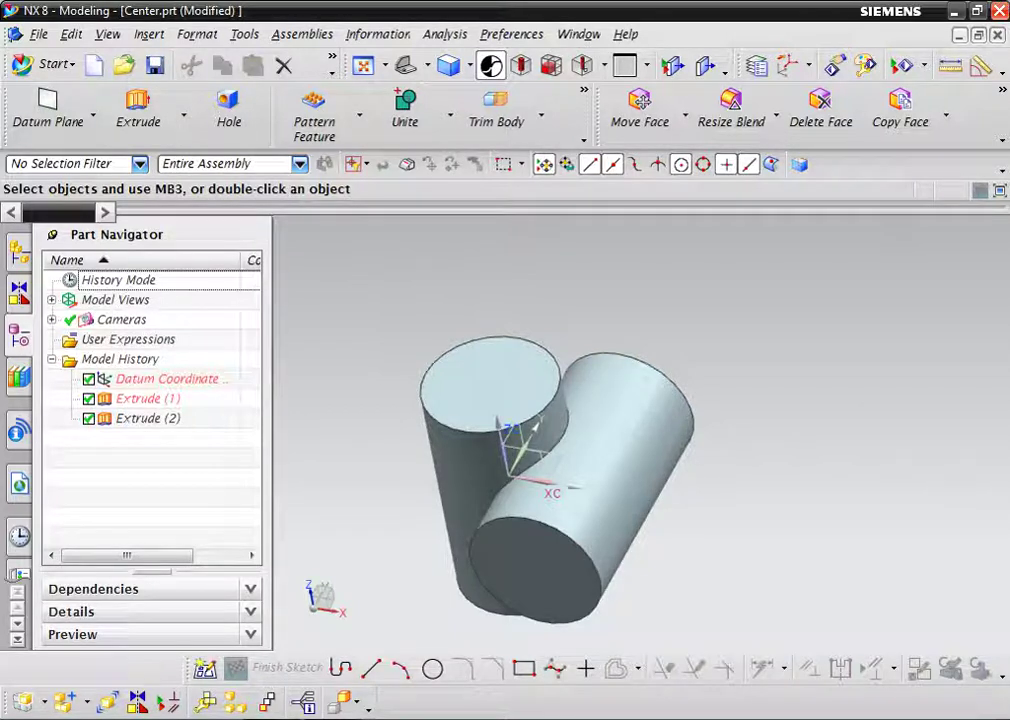
pyautogui.click(148, 418)
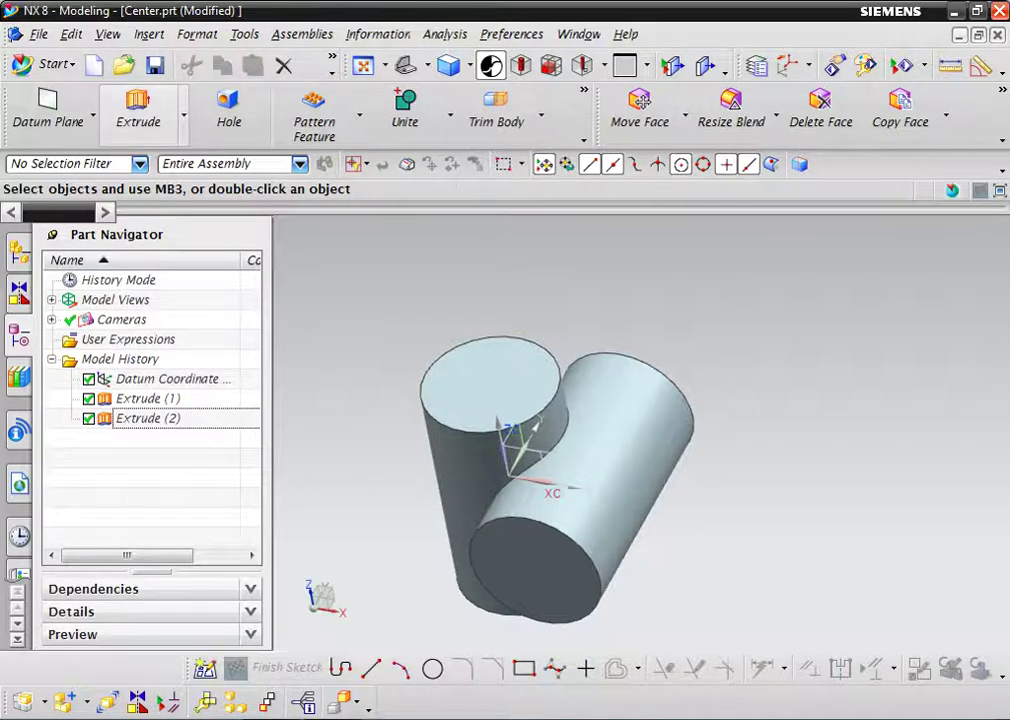
pyautogui.click(138, 110)
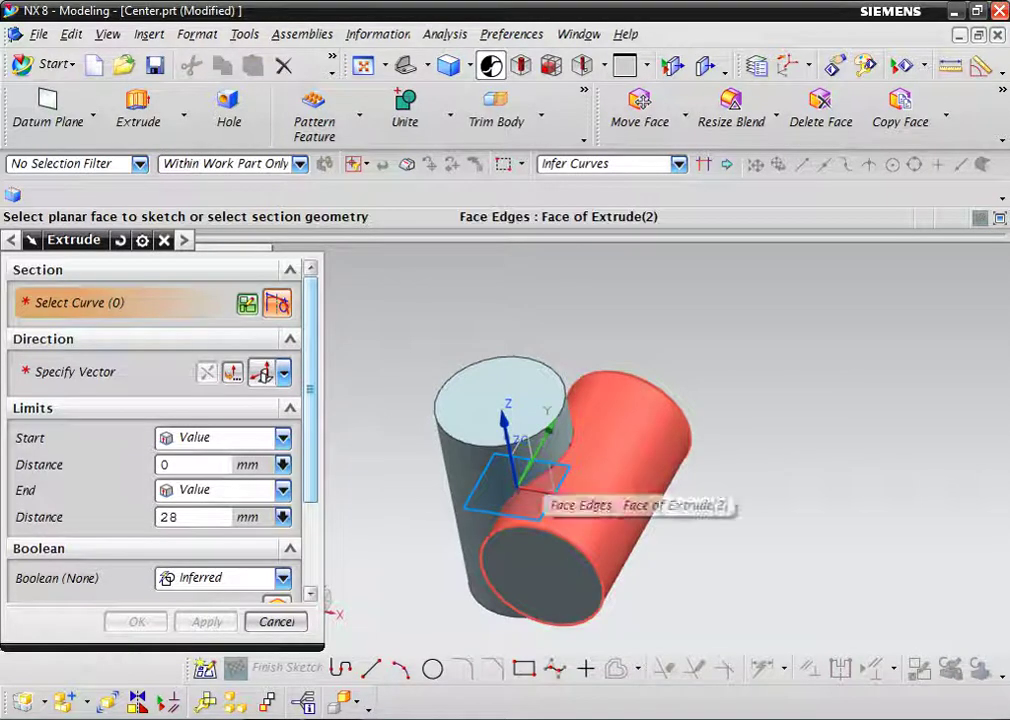
pyautogui.click(548, 490)
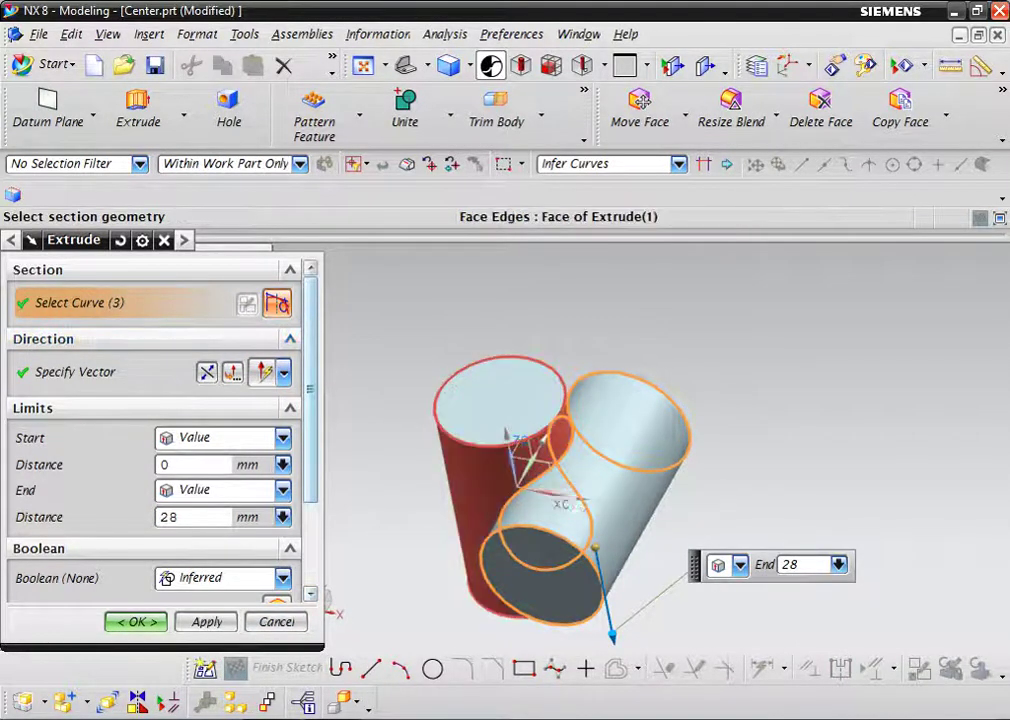
pyautogui.press('Return')
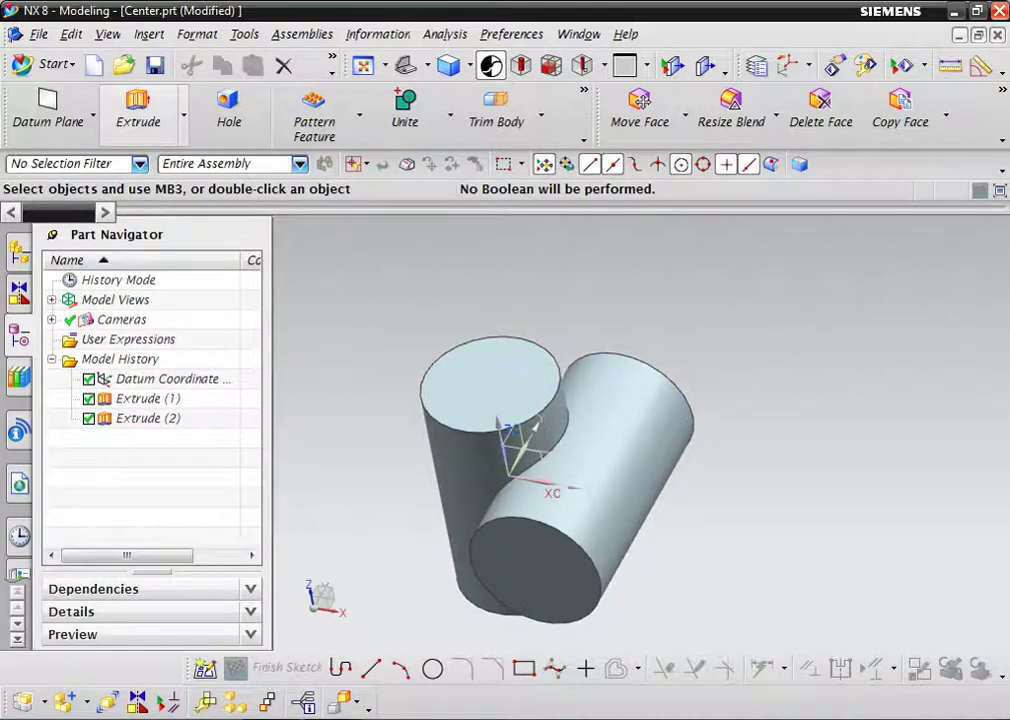
pyautogui.click(138, 105)
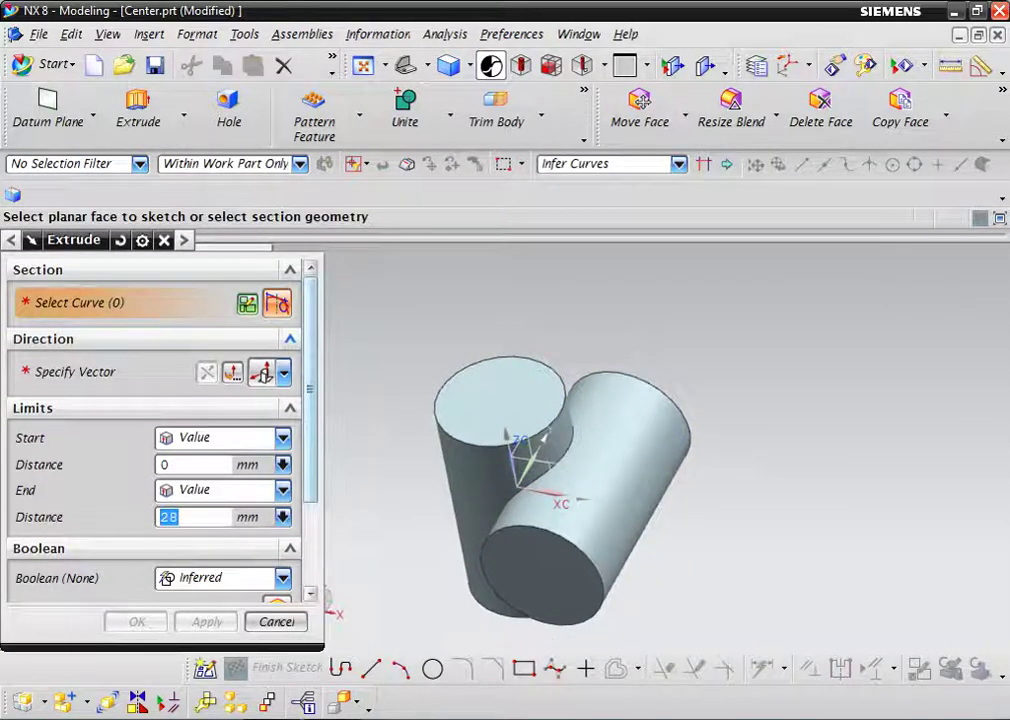
# Sketch a circle at the origin of the base datum plane, initially sized 22.3
pyautogui.click(540, 476)
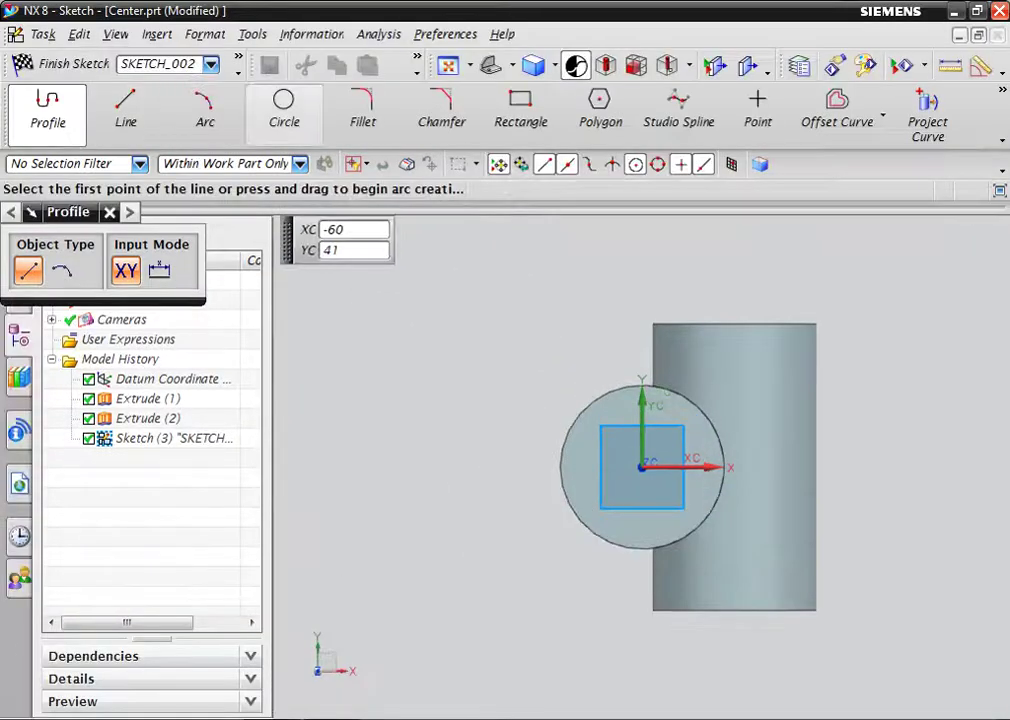
pyautogui.click(284, 110)
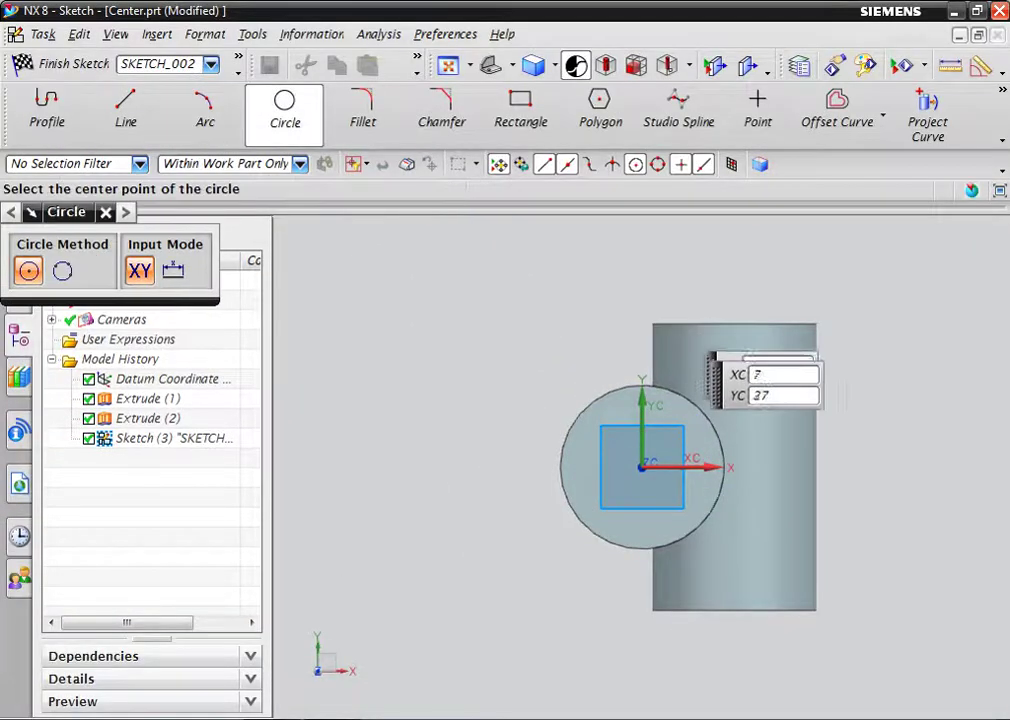
pyautogui.click(651, 478)
pyautogui.write('22.3')
pyautogui.press('Return')
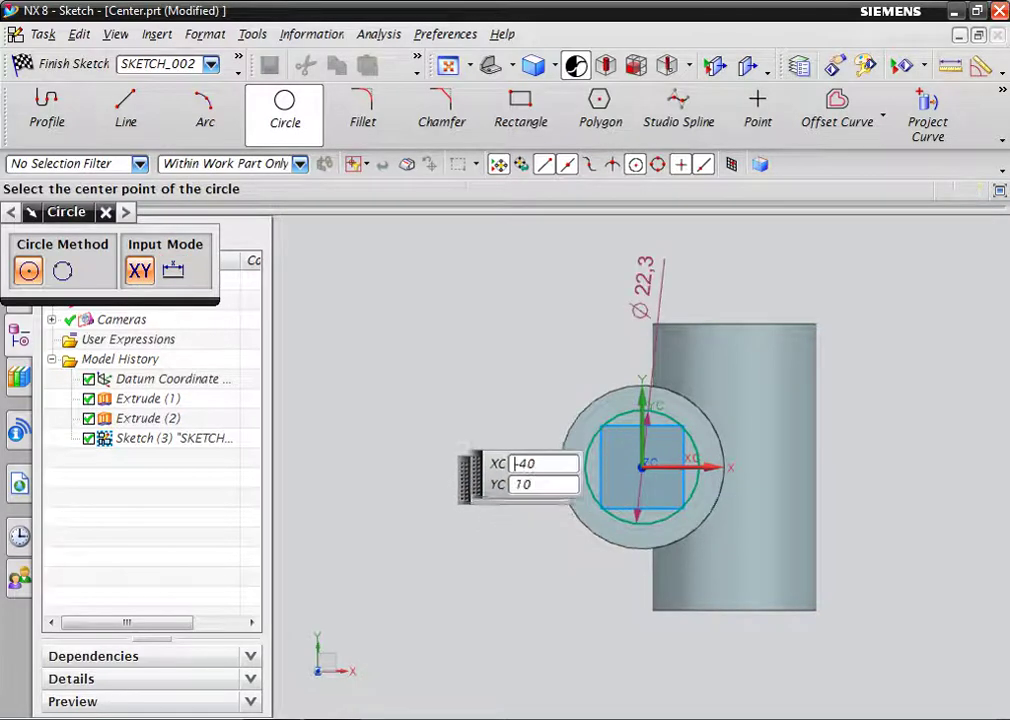
pyautogui.press('Escape')
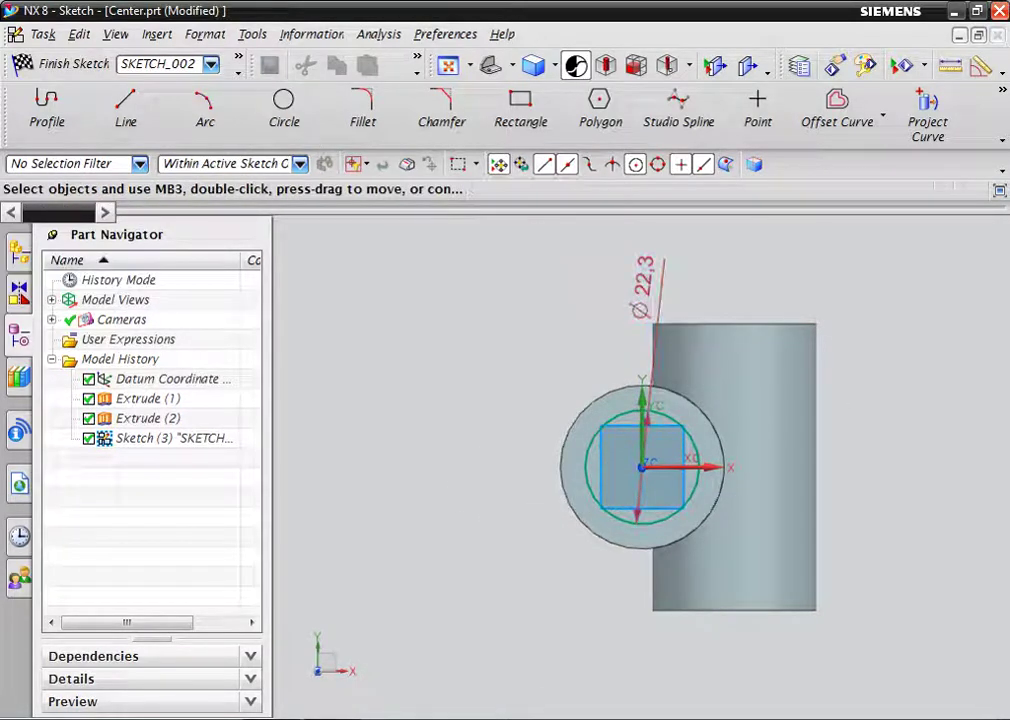
# Check the coupling drawing, change the circle's diameter to 16 mm, and finish the sketch
pyautogui.hotkey('alt', 'Tab')
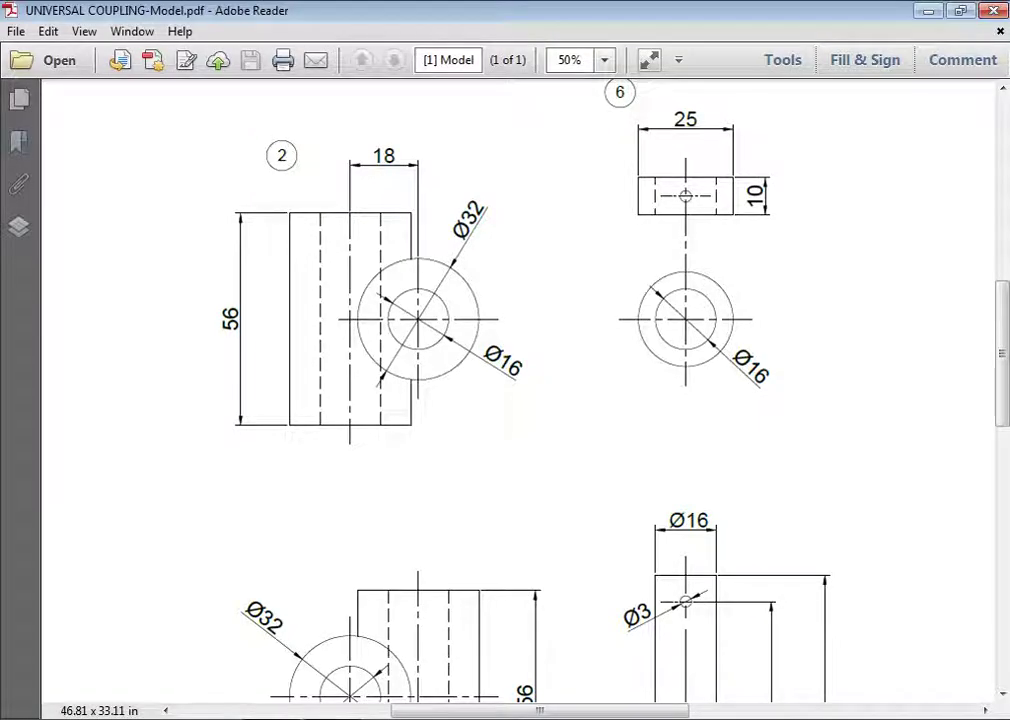
pyautogui.hotkey('alt', 'Tab')
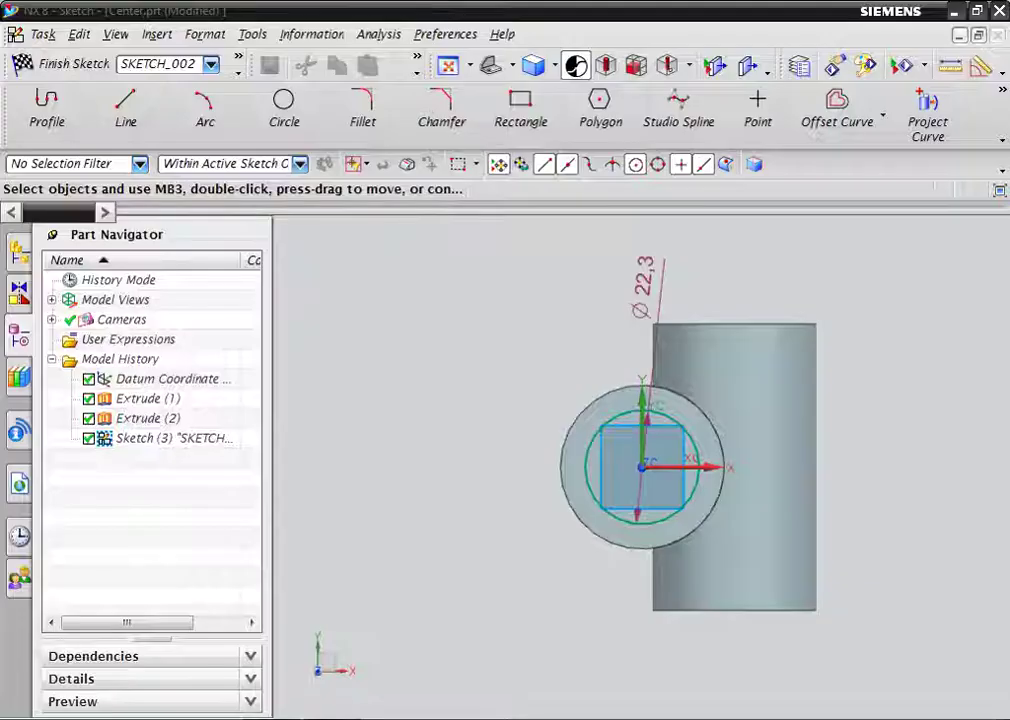
pyautogui.doubleClick(643, 285)
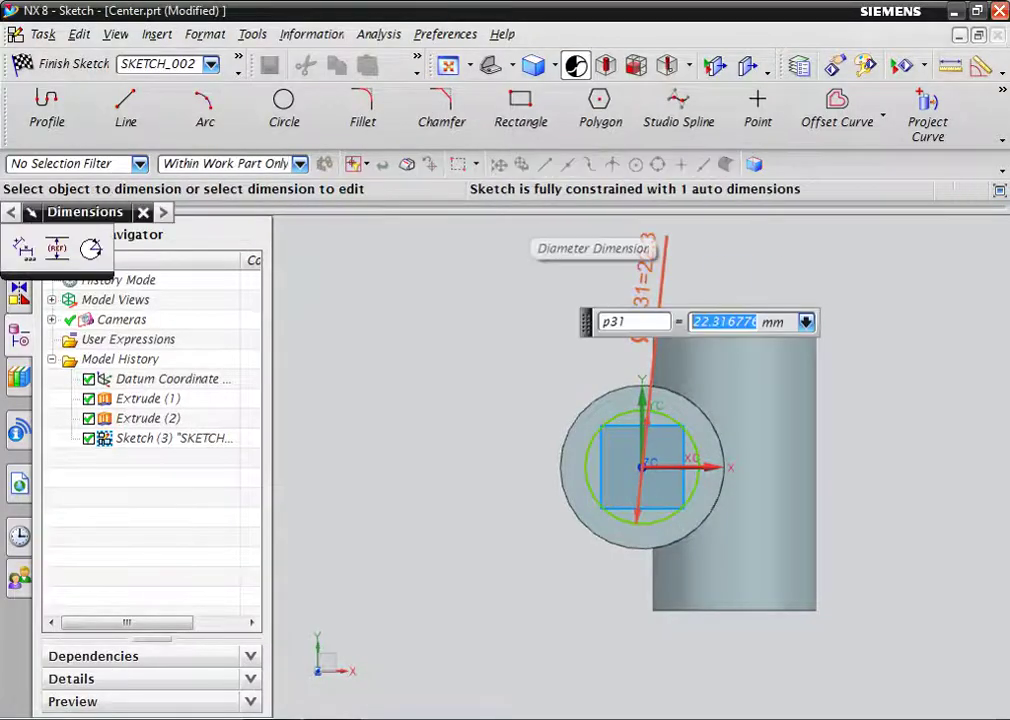
pyautogui.write('16')
pyautogui.press('Return')
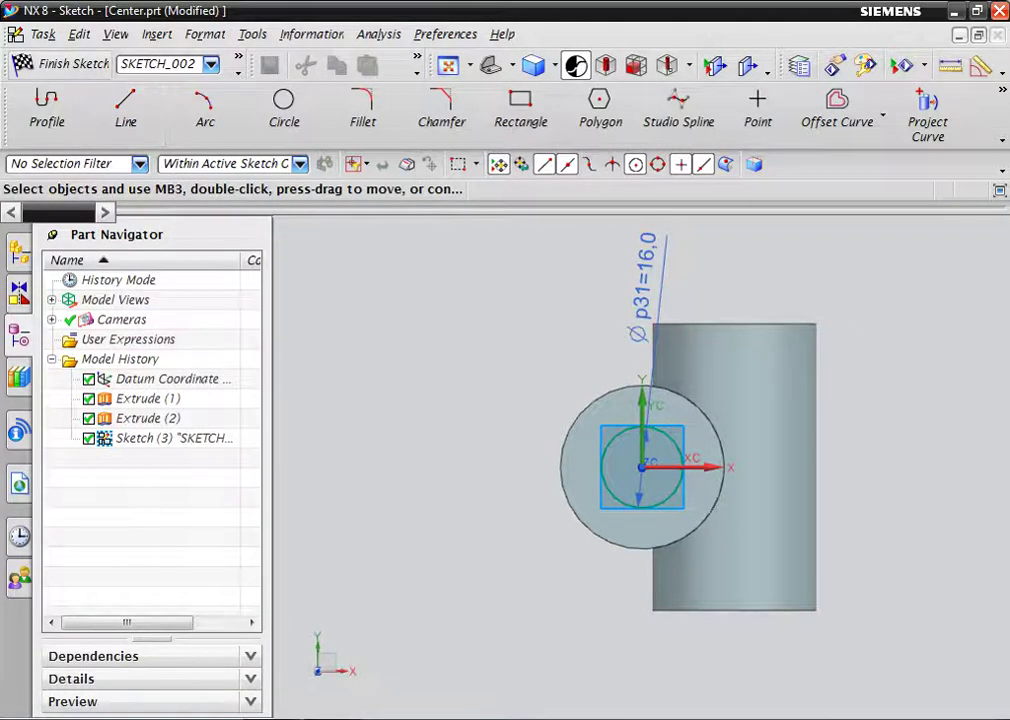
pyautogui.click(55, 63)
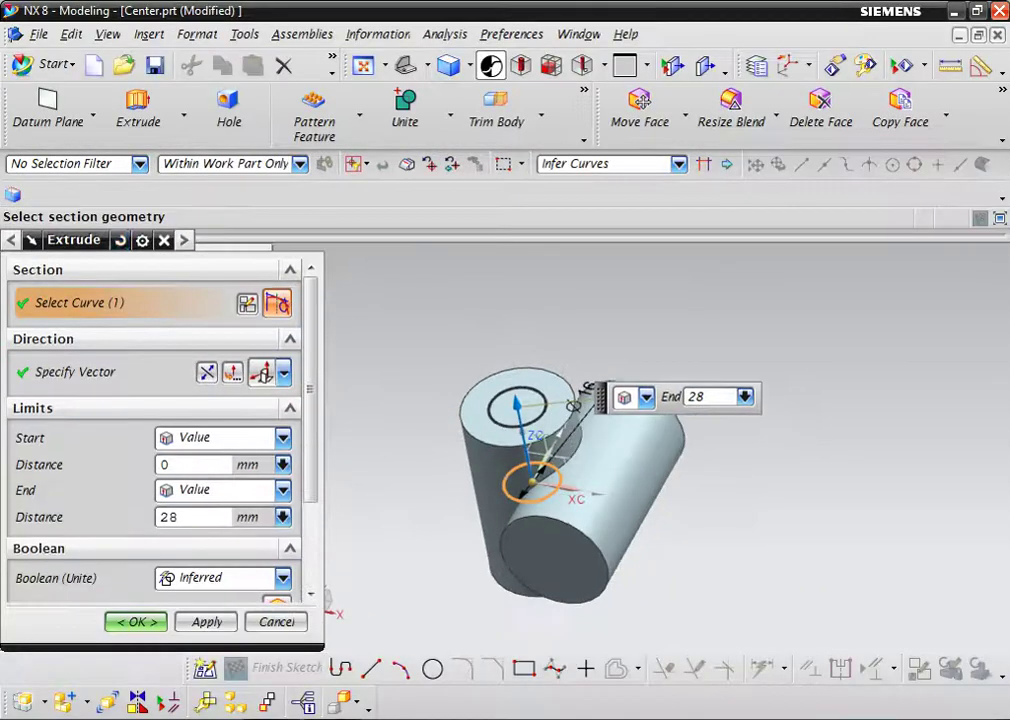
# Cut the ⌀16 hole through the upright cylinder as a symmetric 28 mm subtract extrude
pyautogui.click(283, 437)
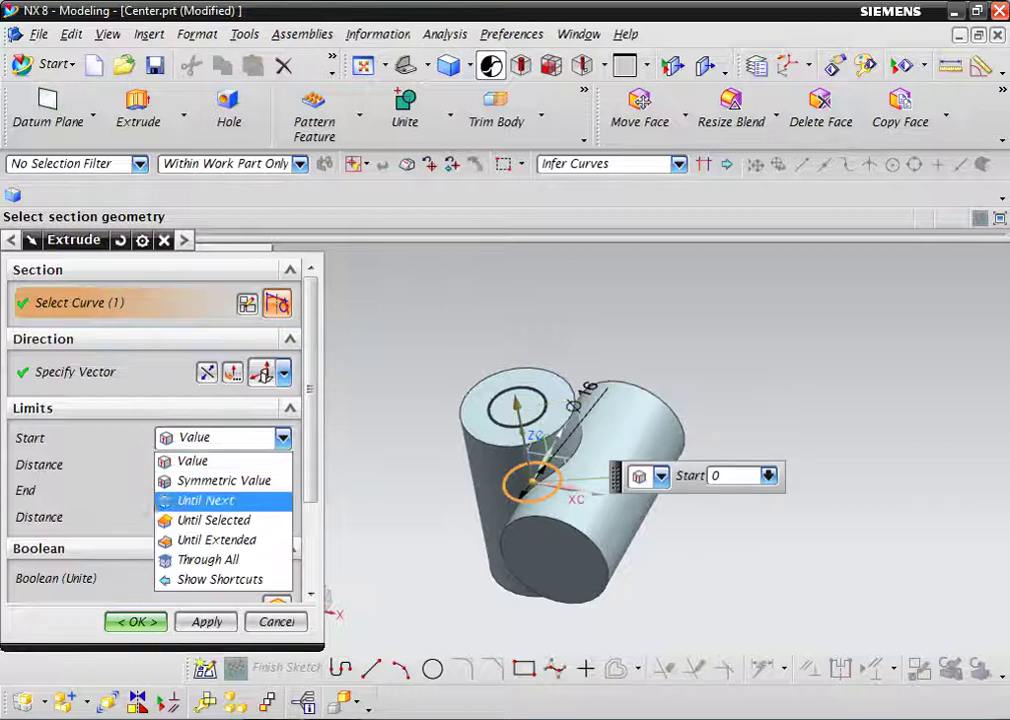
pyautogui.click(112, 479)
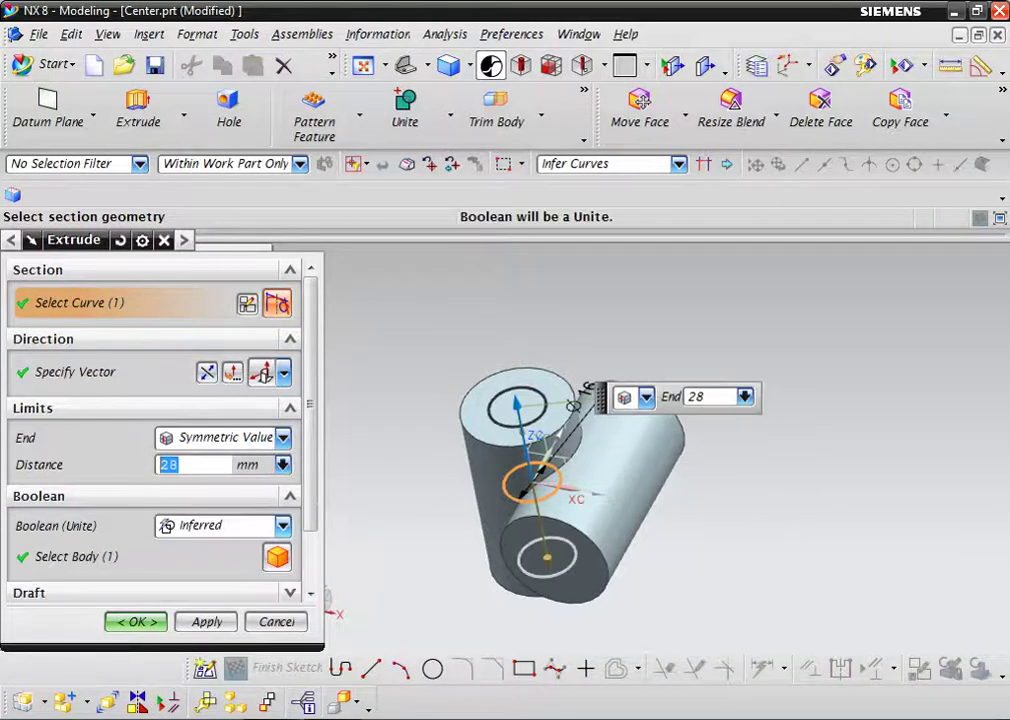
pyautogui.click(283, 525)
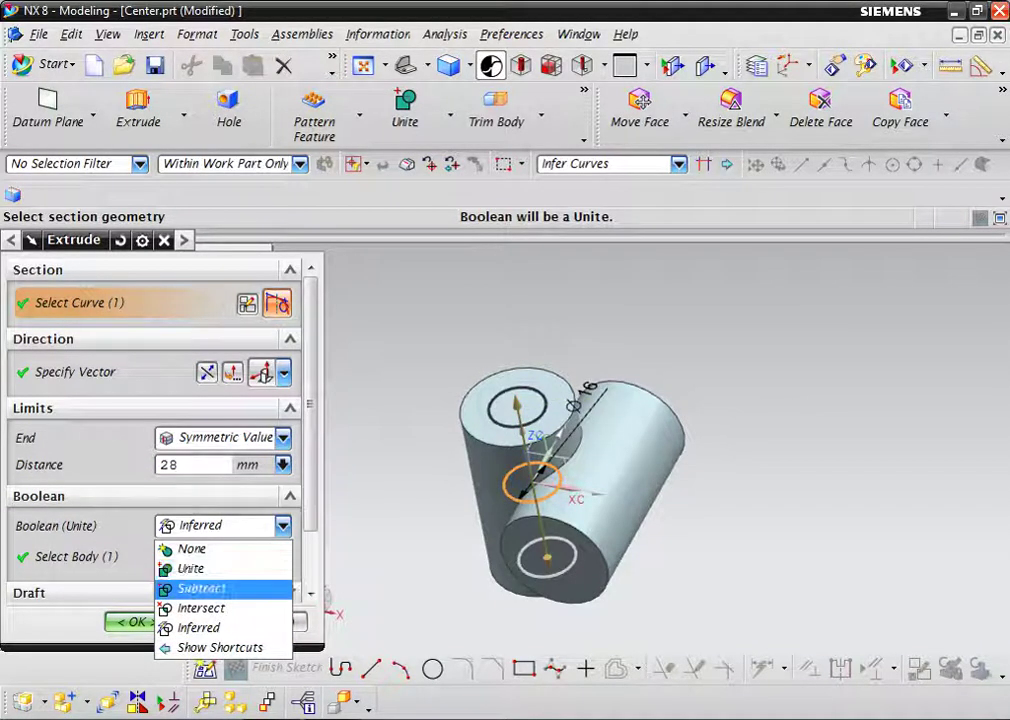
pyautogui.click(190, 587)
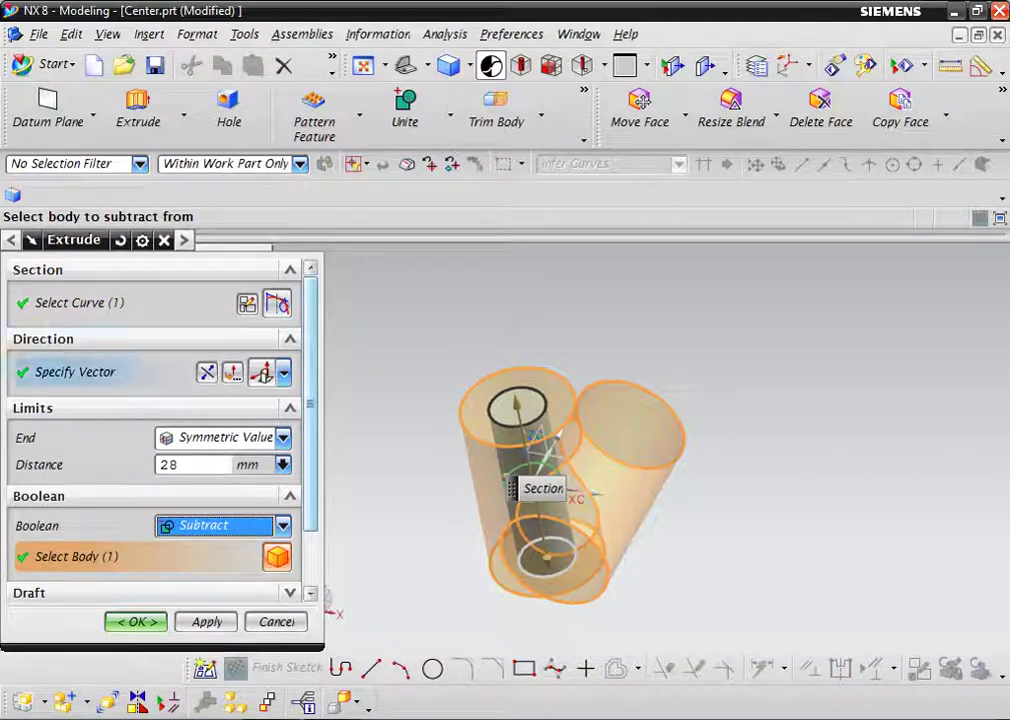
pyautogui.press('Return')
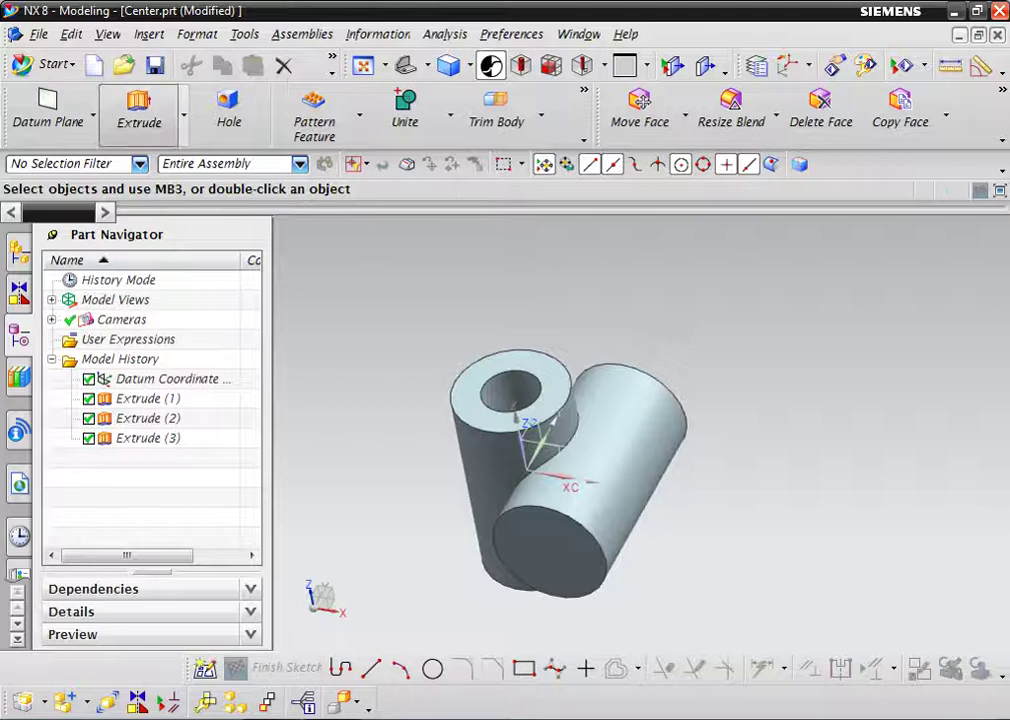
pyautogui.click(138, 105)
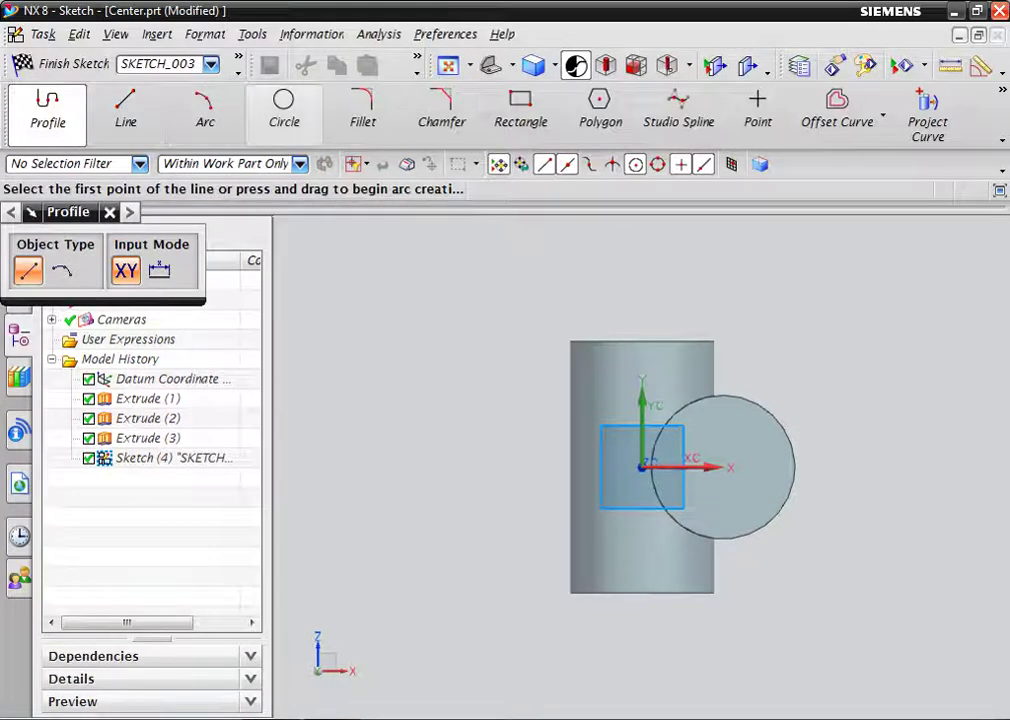
# Draw a circle on the side cylinder and move its 17.3 and 0.4 dimensions clear
pyautogui.click(284, 110)
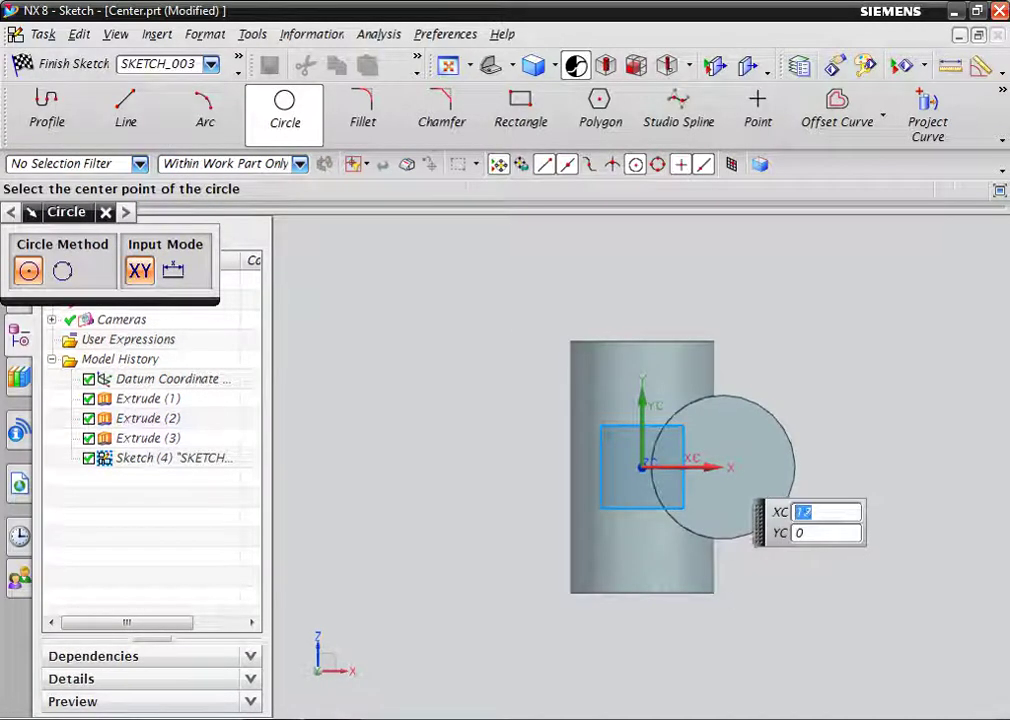
pyautogui.click(721, 466)
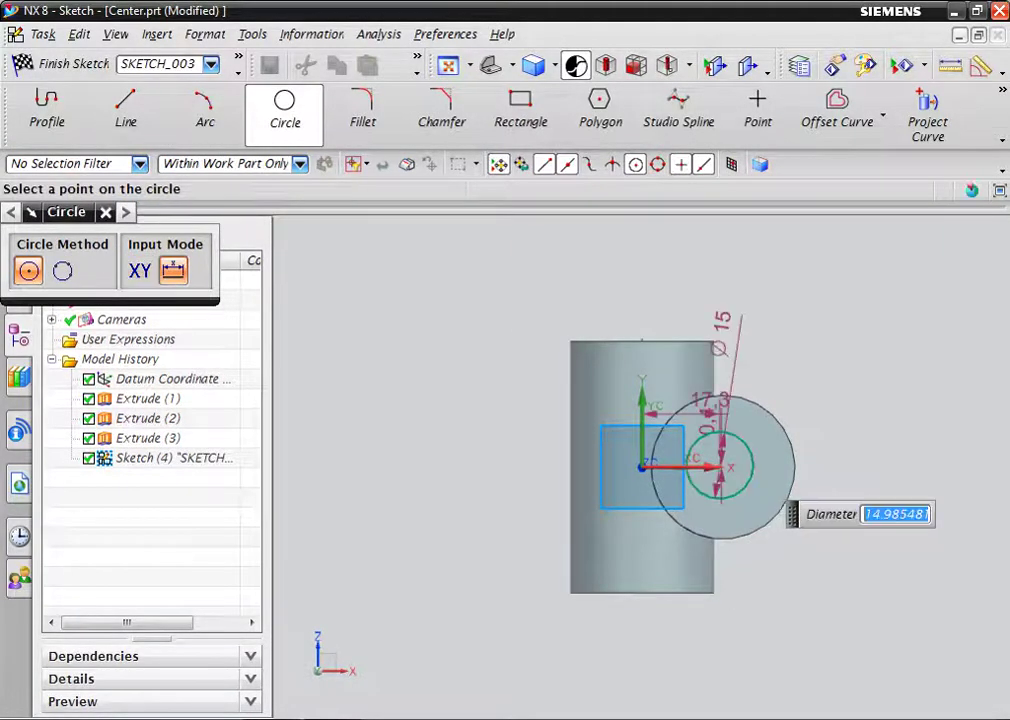
pyautogui.click(740, 488)
pyautogui.press('Escape')
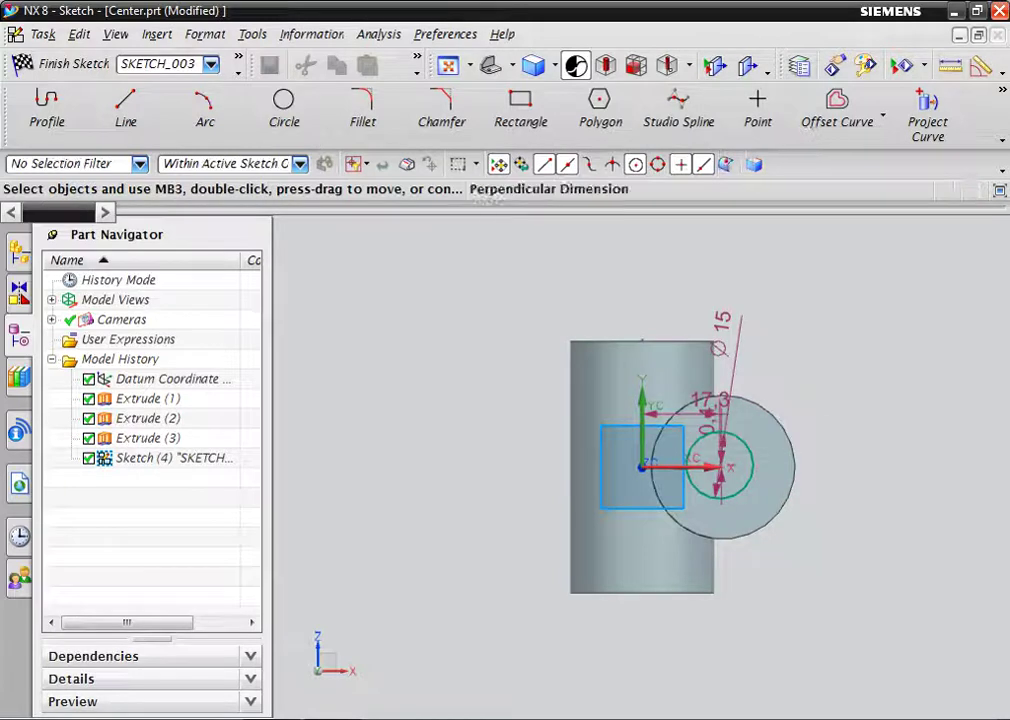
pyautogui.moveTo(710, 400); pyautogui.dragTo(680, 302)
pyautogui.moveTo(707, 428); pyautogui.dragTo(823, 437)
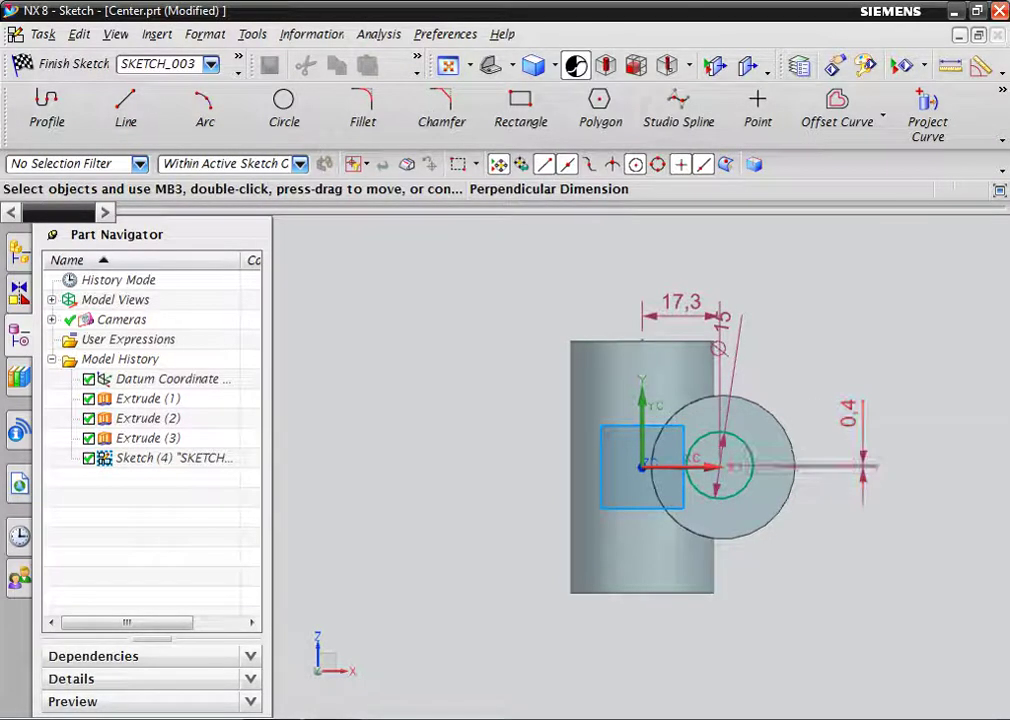
# Set the circle's vertical offset to 0, horizontal distance to 18 and diameter to 16
pyautogui.doubleClick(848, 412)
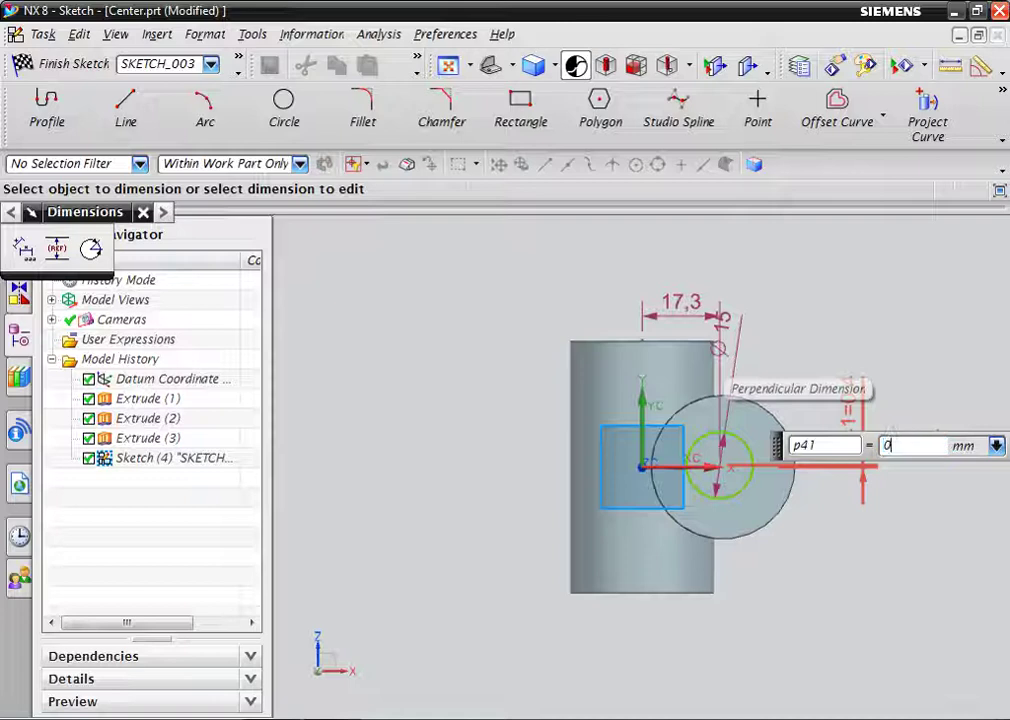
pyautogui.press('Return')
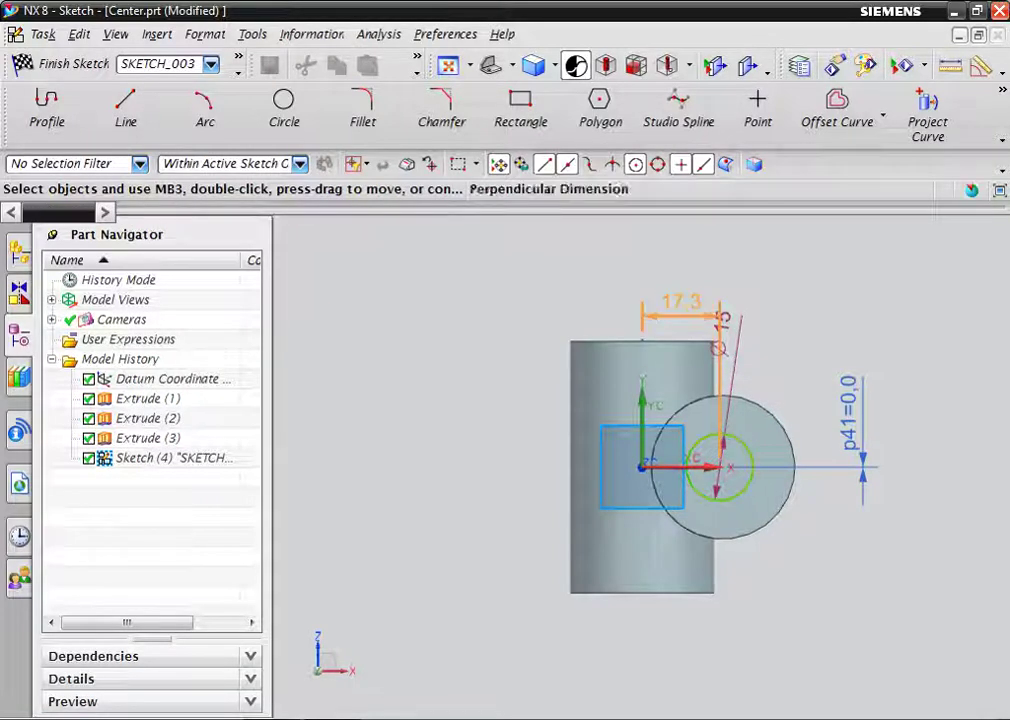
pyautogui.doubleClick(718, 347)
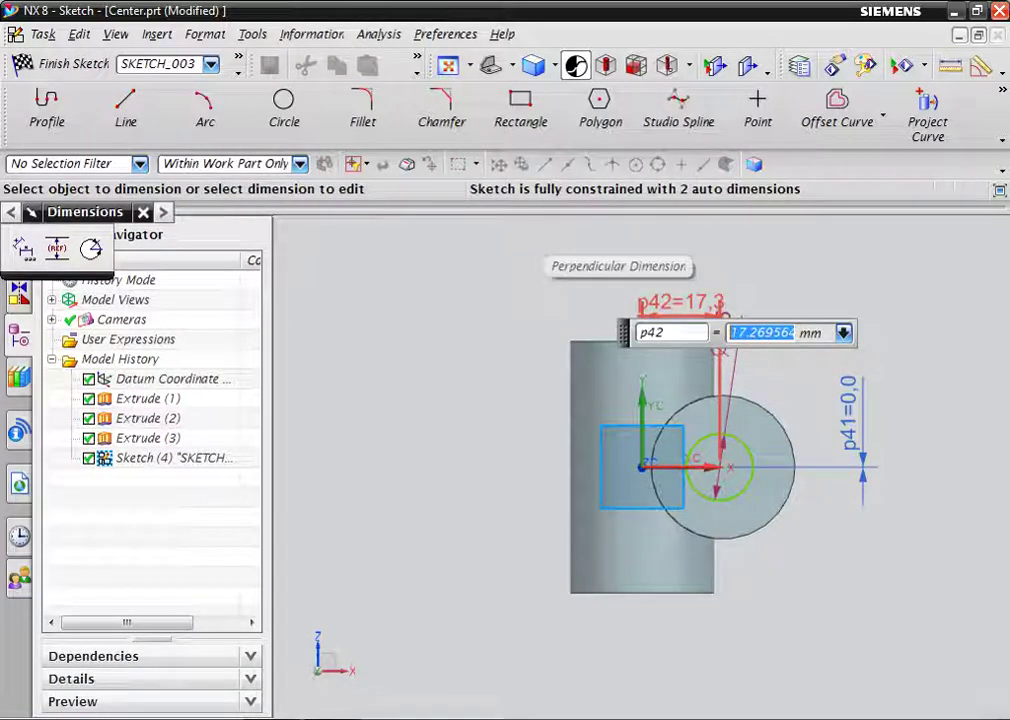
pyautogui.press('Return')
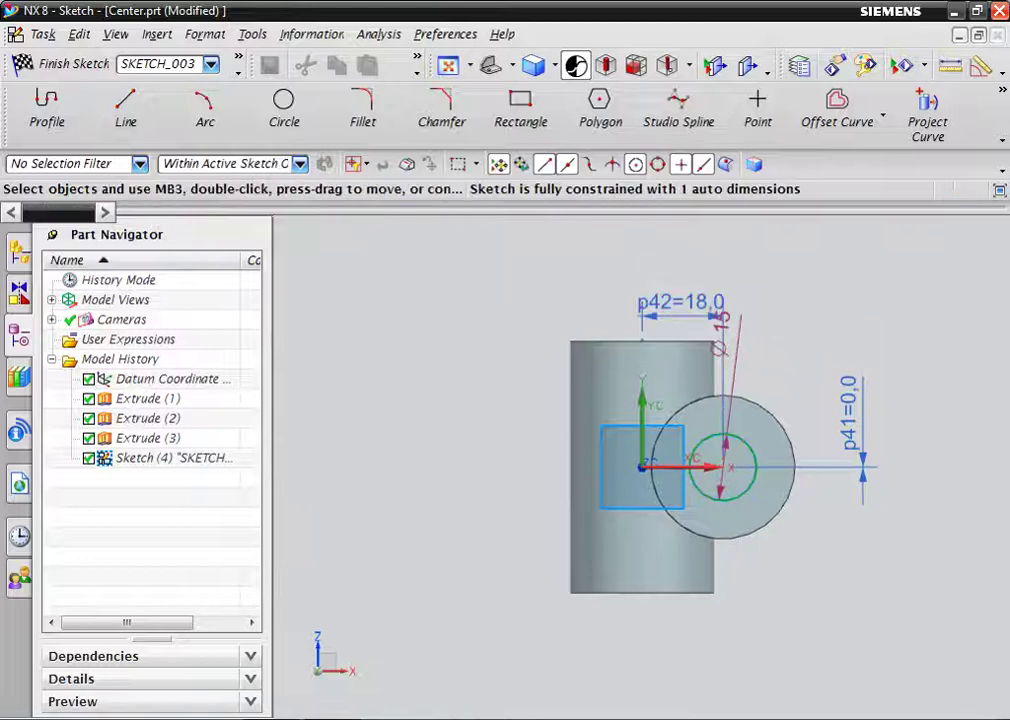
pyautogui.moveTo(722, 322); pyautogui.dragTo(778, 334)
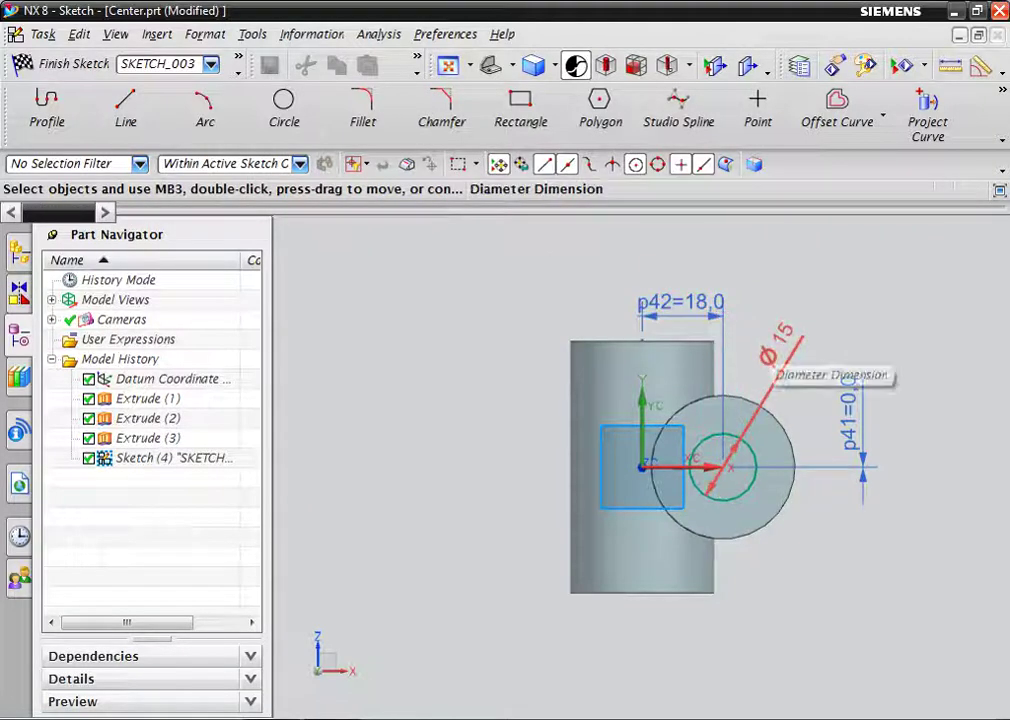
pyautogui.doubleClick(780, 332)
pyautogui.write('16')
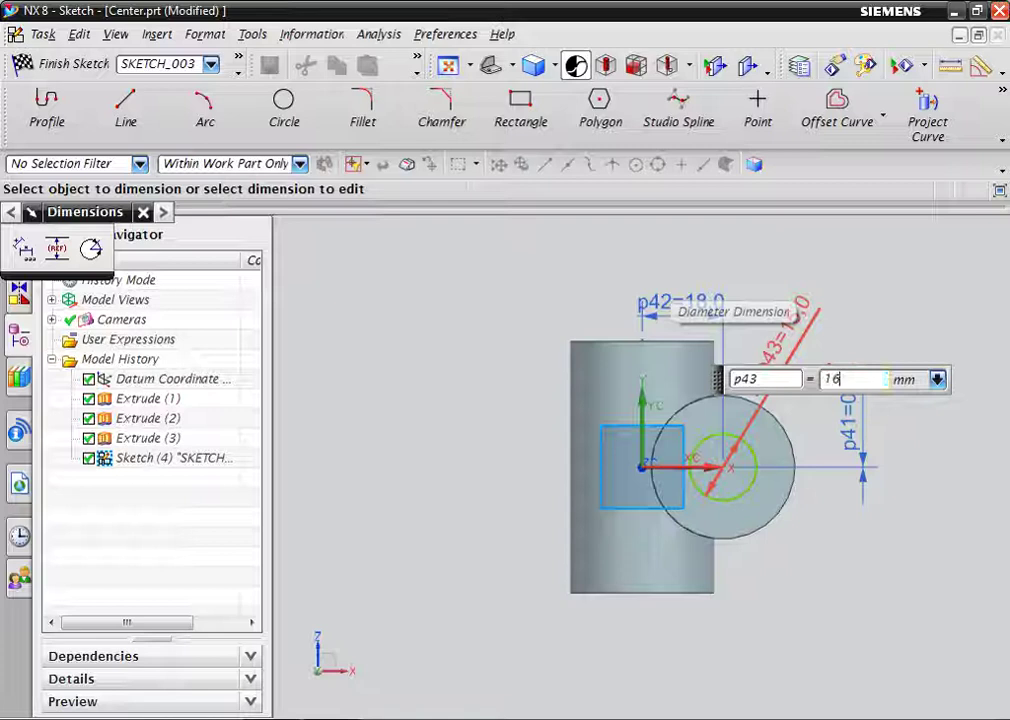
pyautogui.press('Return')
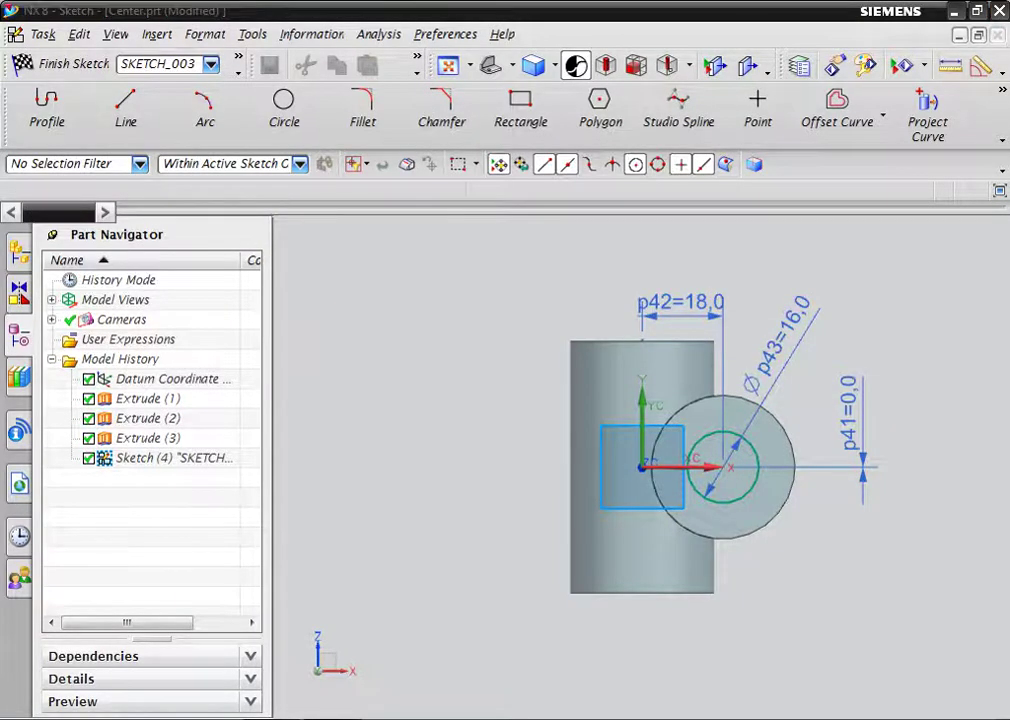
# Check the coupling drawing PDF, then finish the sketch to resume the subtract extrude
pyautogui.hotkey('alt', 'Tab')
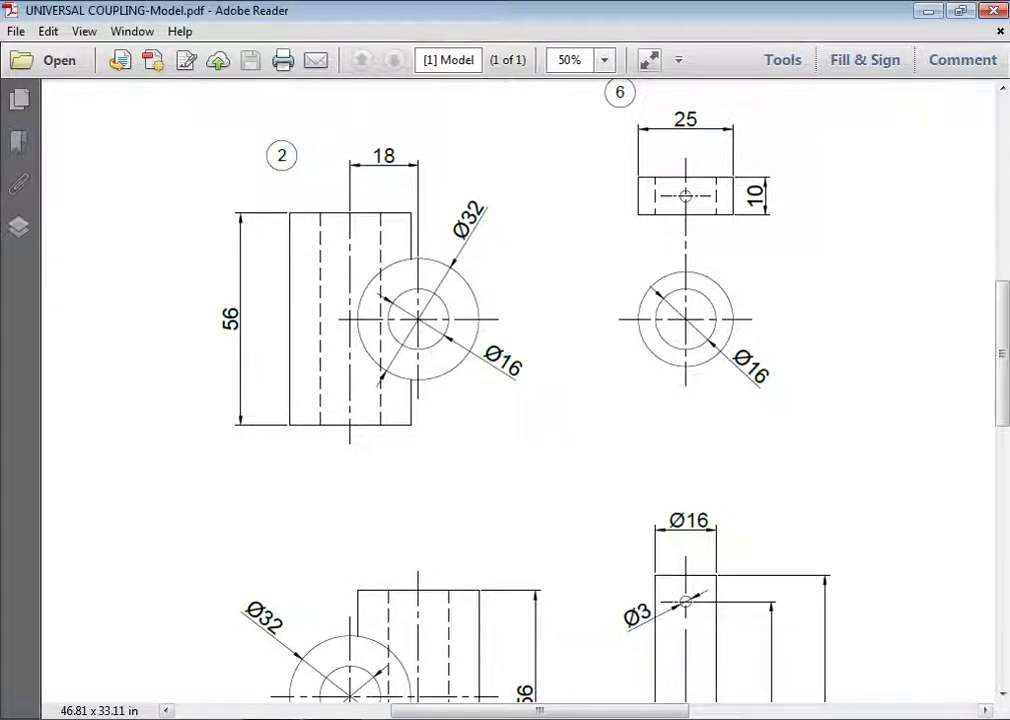
pyautogui.hotkey('alt', 'Tab')
pyautogui.hotkey('ctrl', 'q')
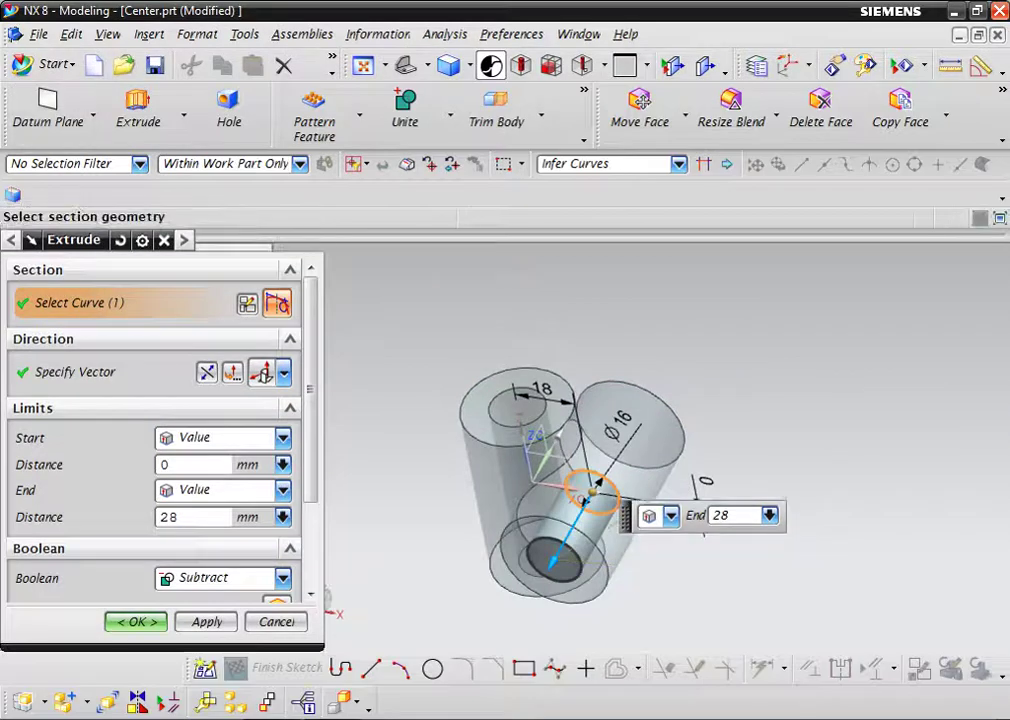
# Bore the side cylinder's ⌀16 hole with a symmetric subtract extrude
pyautogui.click(283, 437)
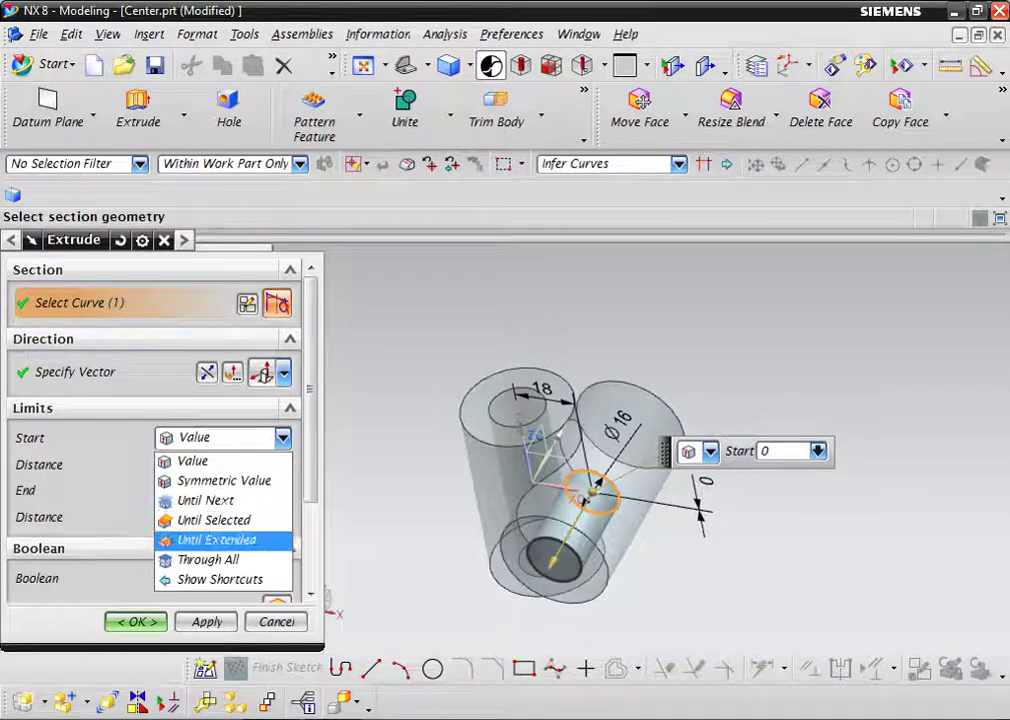
pyautogui.click(222, 481)
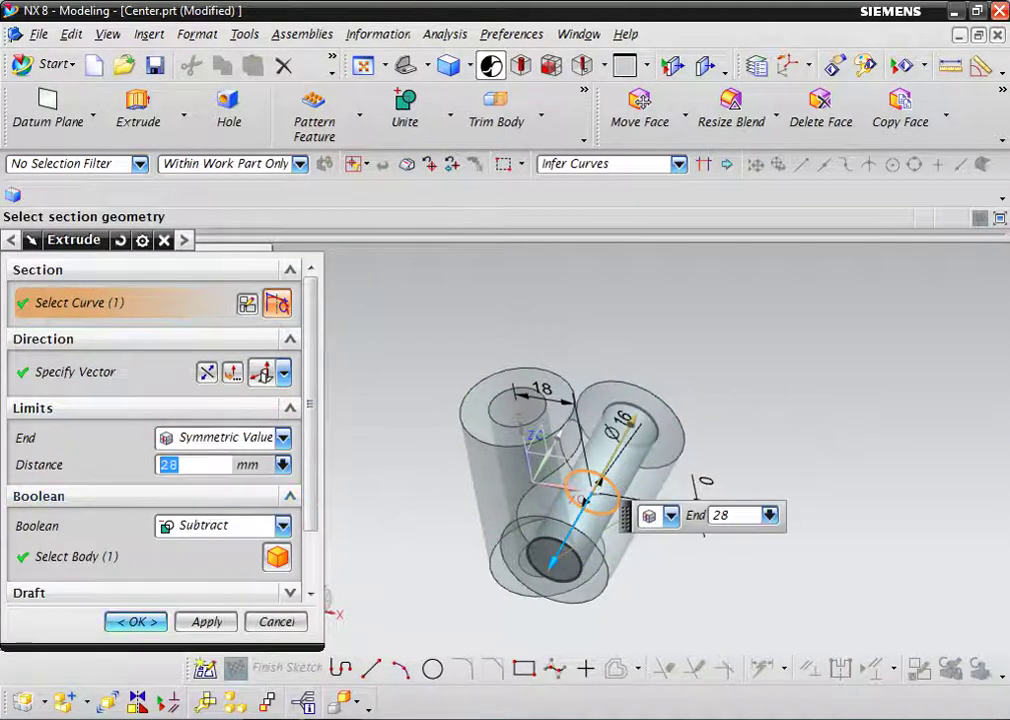
pyautogui.press('Return')
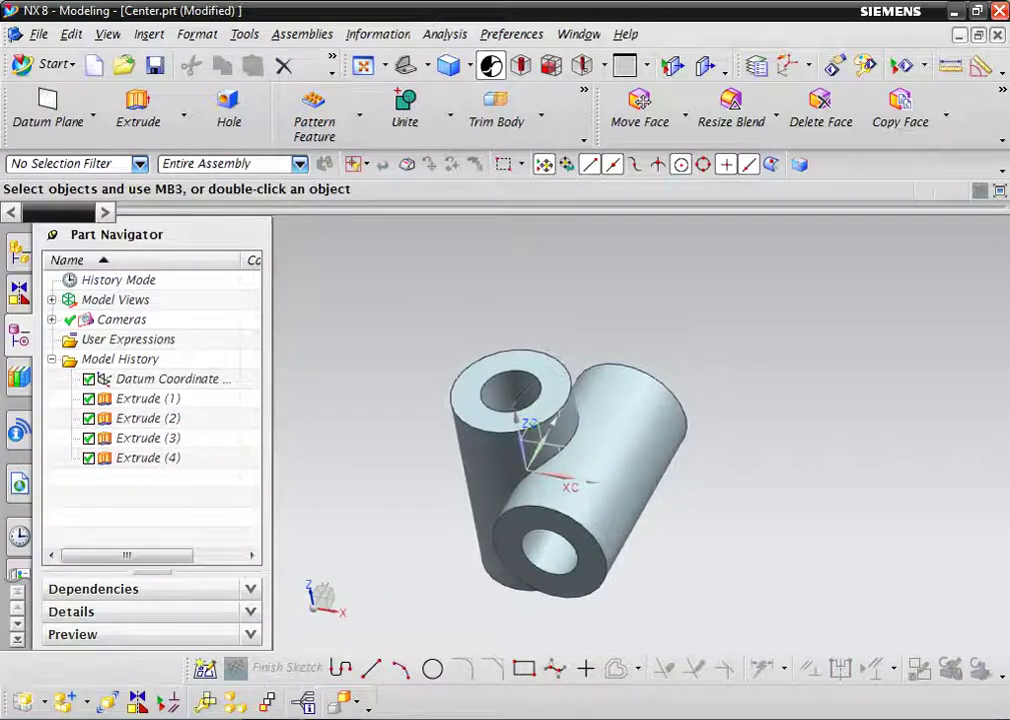
# Round the cylinders' intersection edge with a 3 mm edge blend
pyautogui.click(584, 90)
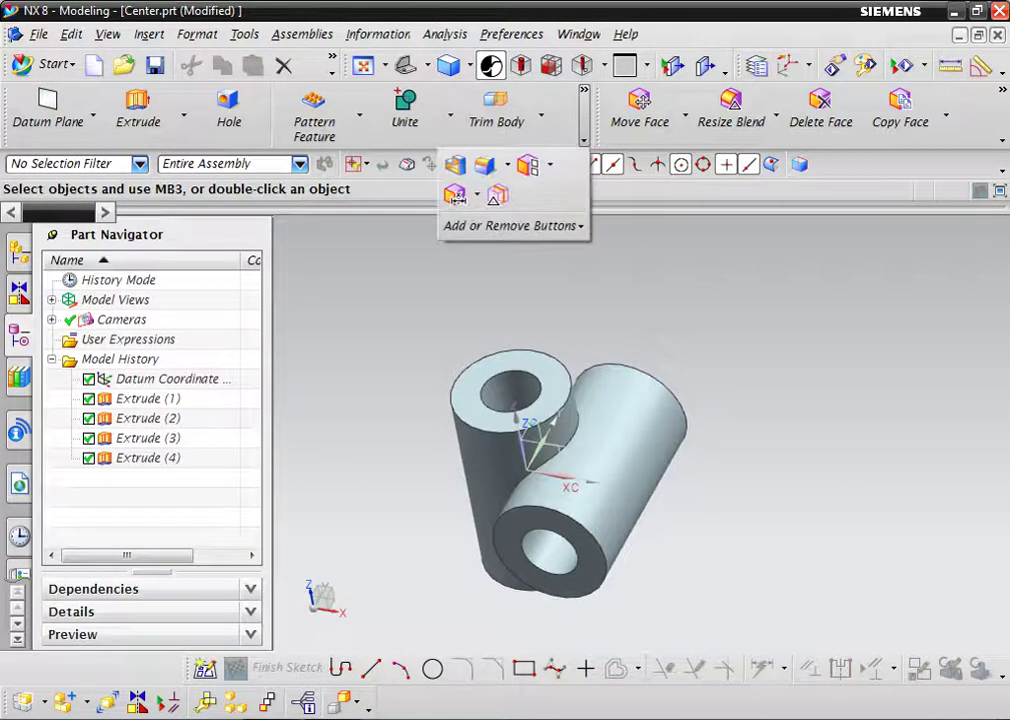
pyautogui.click(484, 165)
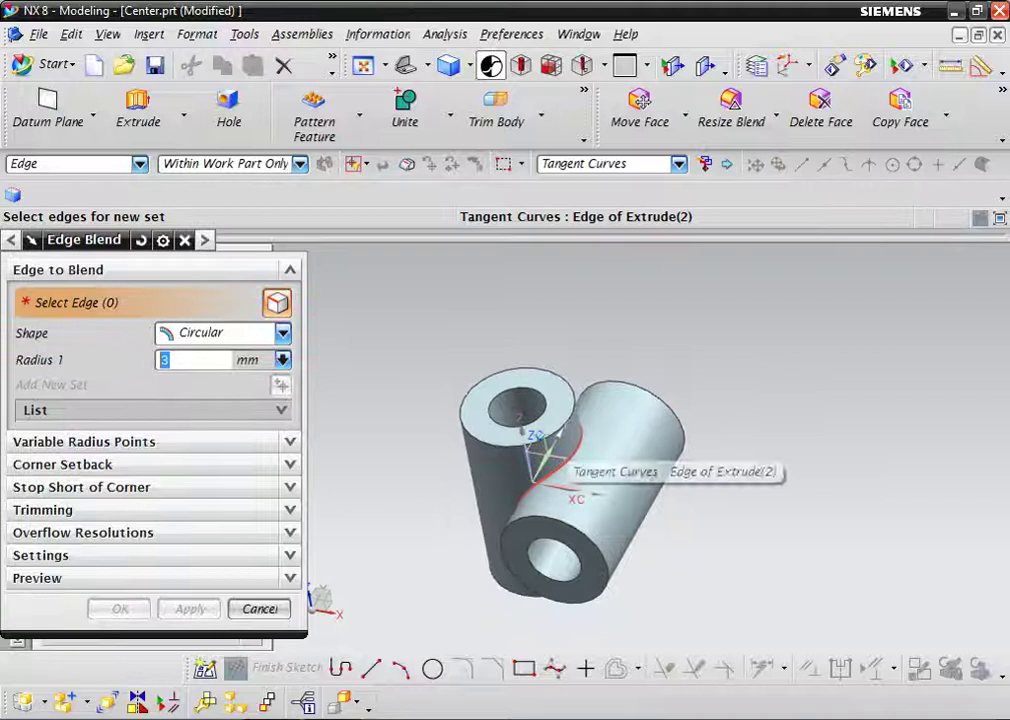
pyautogui.click(527, 438)
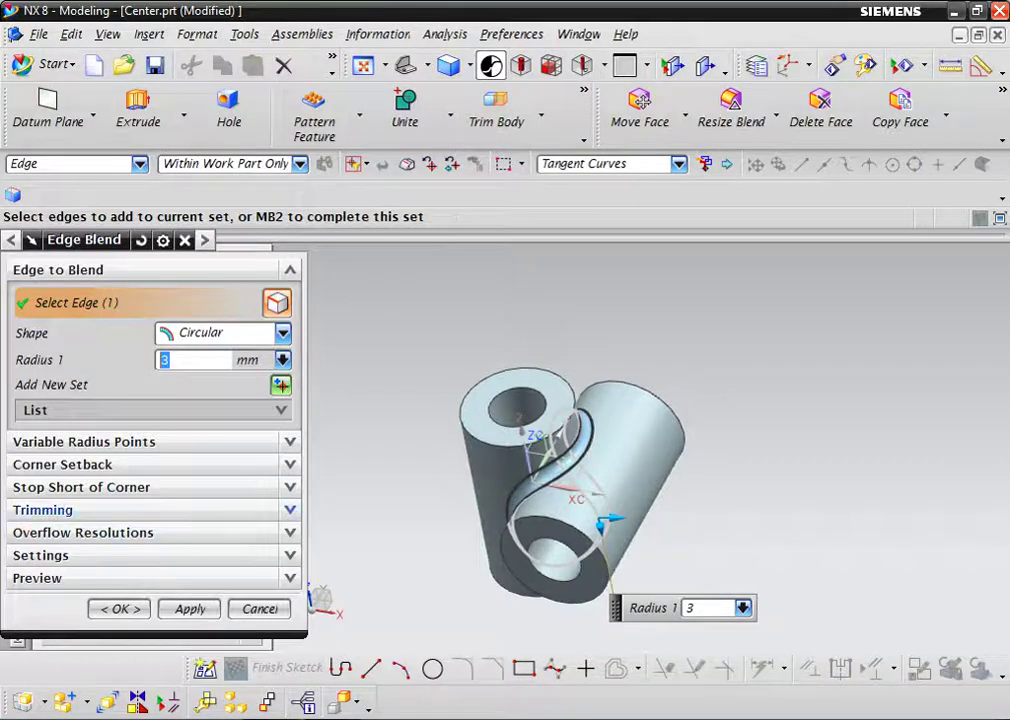
pyautogui.click(119, 608)
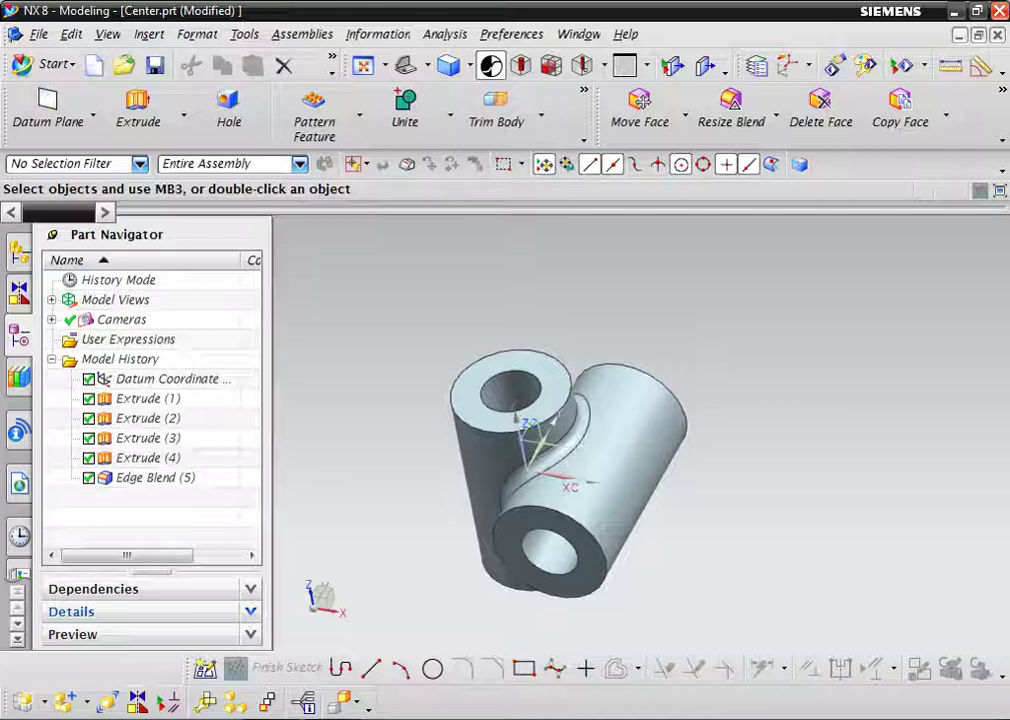
pyautogui.moveTo(560, 470); pyautogui.dragTo(560, 400, button='middle')
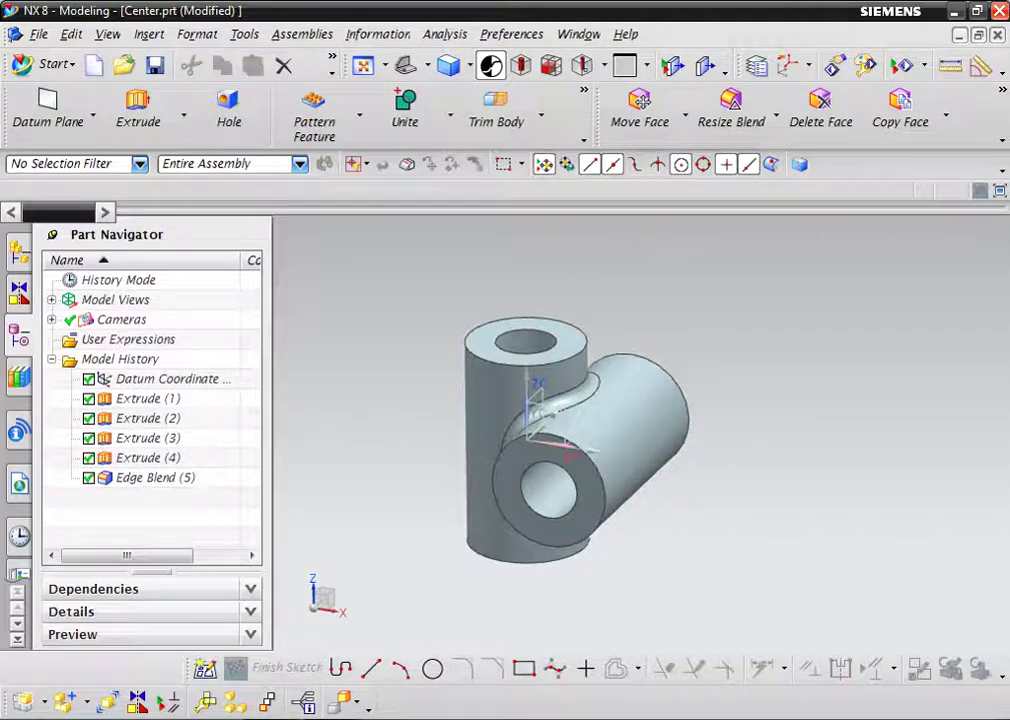
pyautogui.hotkey('alt', 'Tab')
pyautogui.scroll(-1, 520, 400)
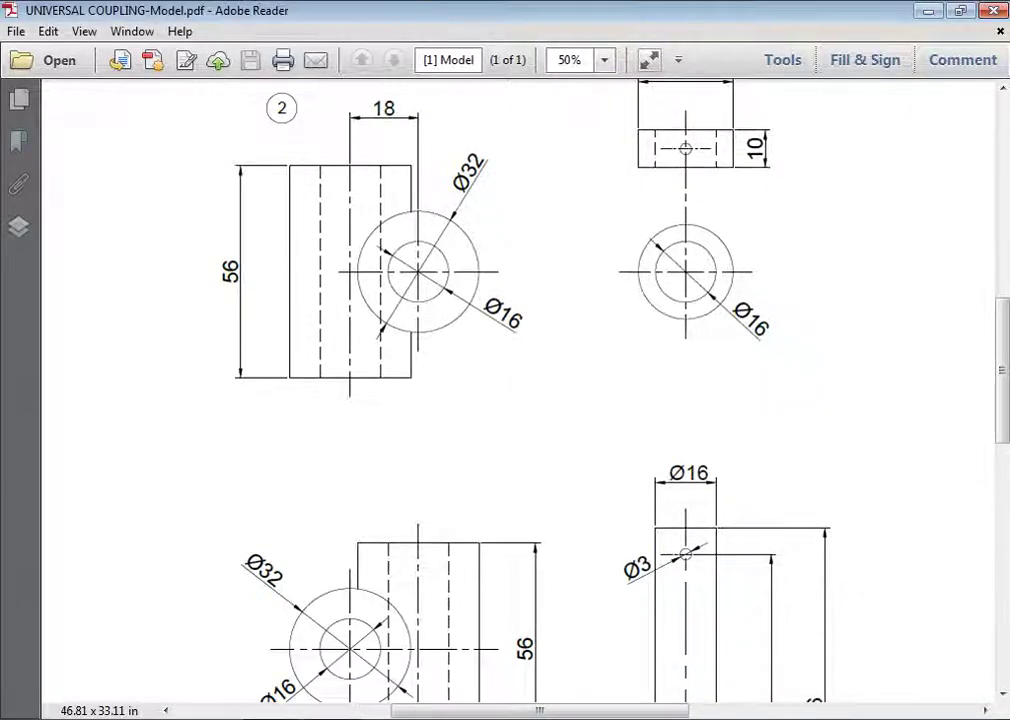
pyautogui.keyDown('ctrl'); pyautogui.scroll(-1, 357, 477); pyautogui.keyUp('ctrl')
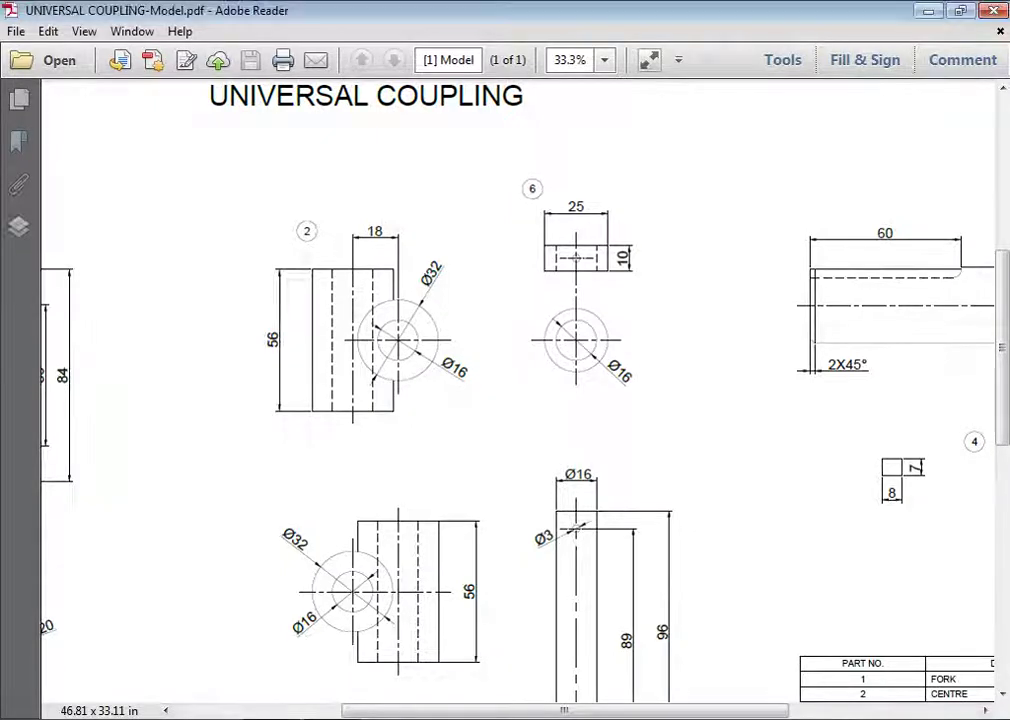
pyautogui.hotkey('alt', 'Tab')
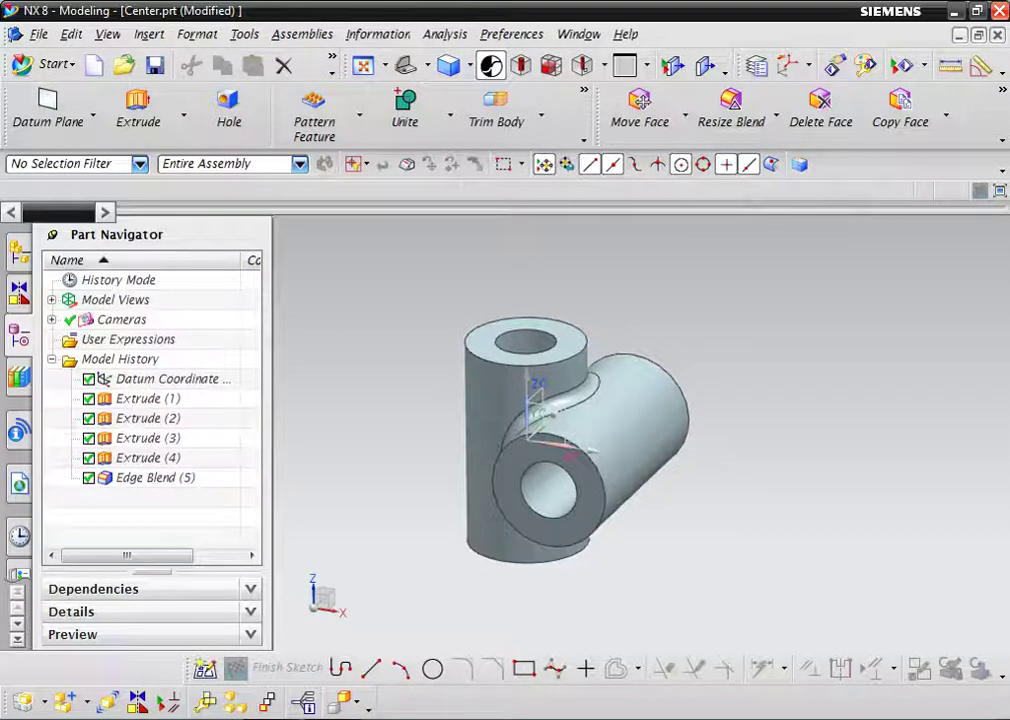
# Apply glossy plastic green to the whole centre part and show it in Studio rendering
pyautogui.click(19, 573)
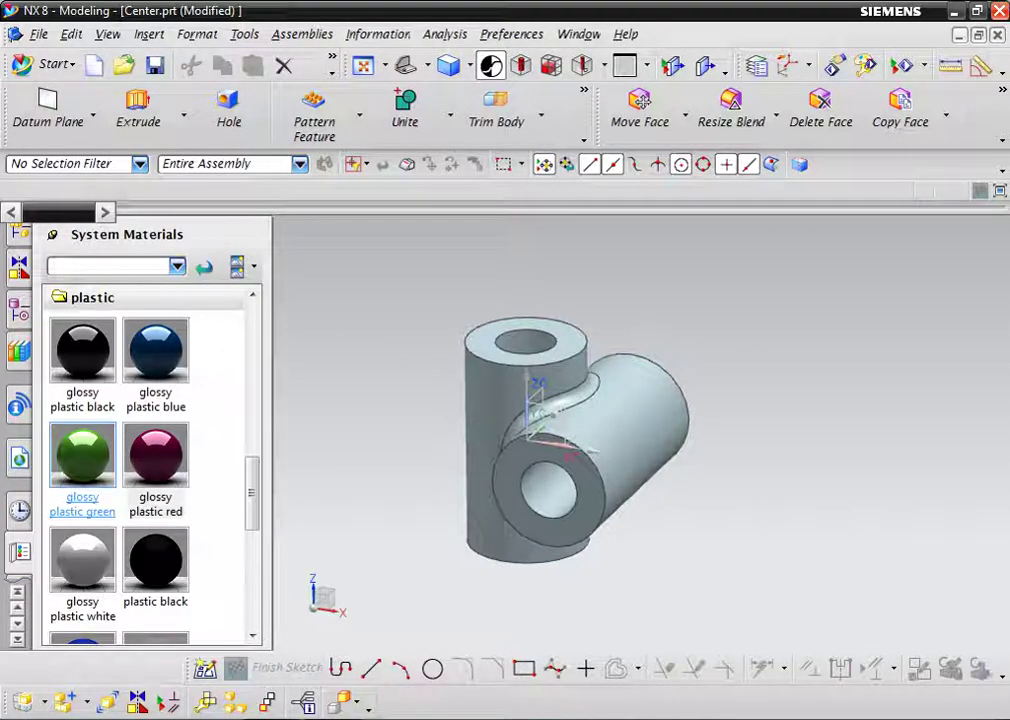
pyautogui.moveTo(82, 455); pyautogui.dragTo(560, 482)
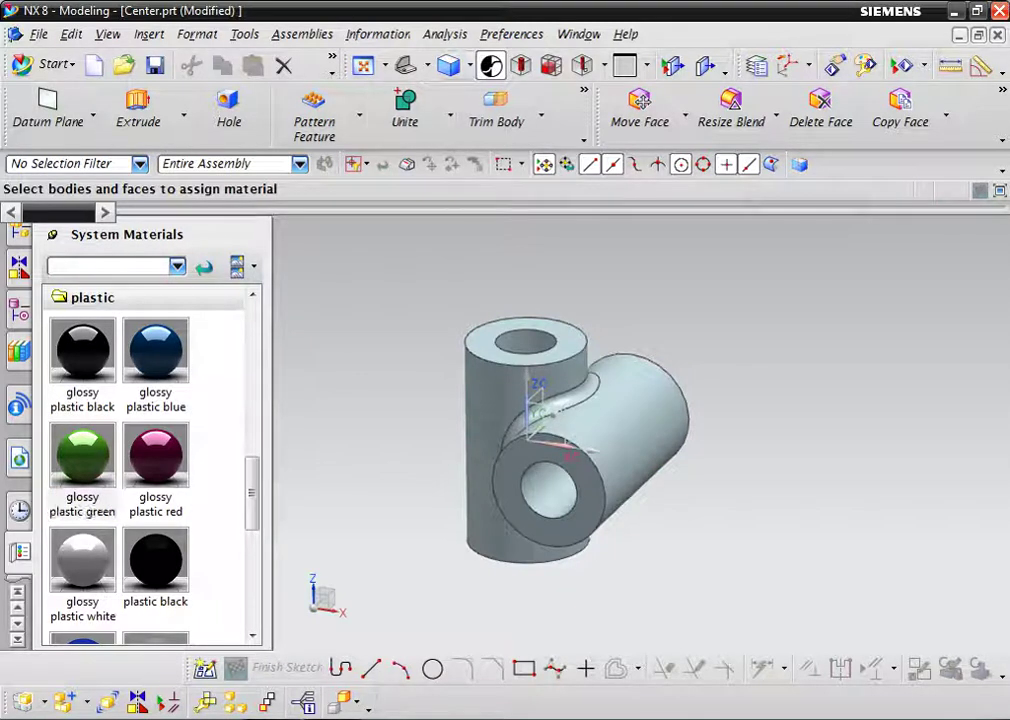
pyautogui.click(469, 65)
pyautogui.click(483, 203)
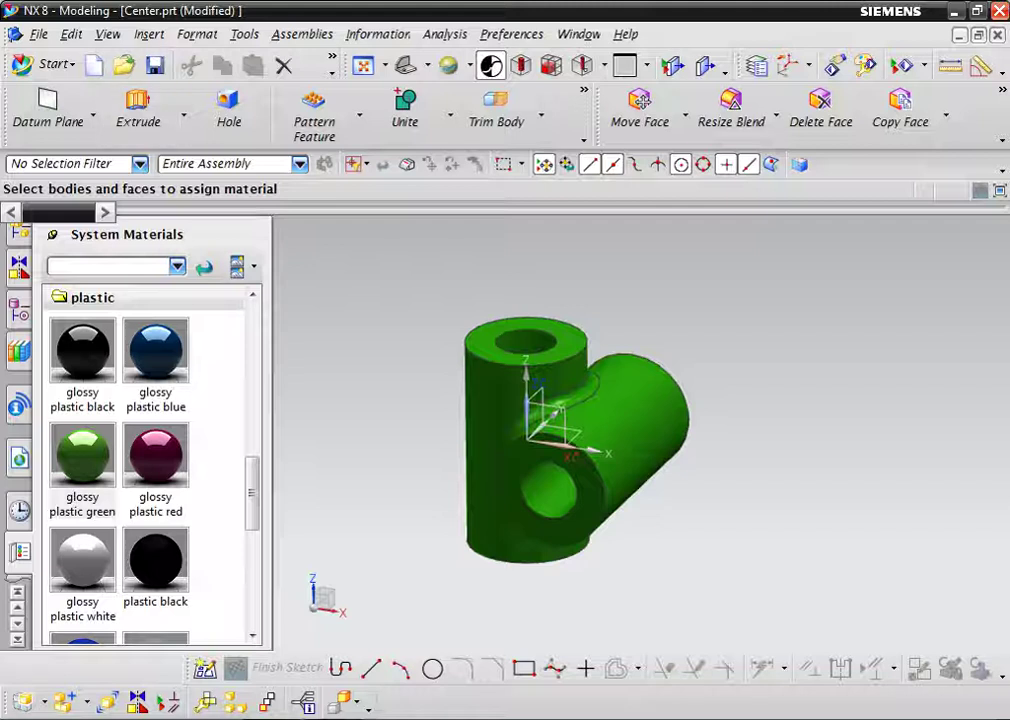
# Save Center.prt and close it, returning to the NX start page
pyautogui.click(154, 65)
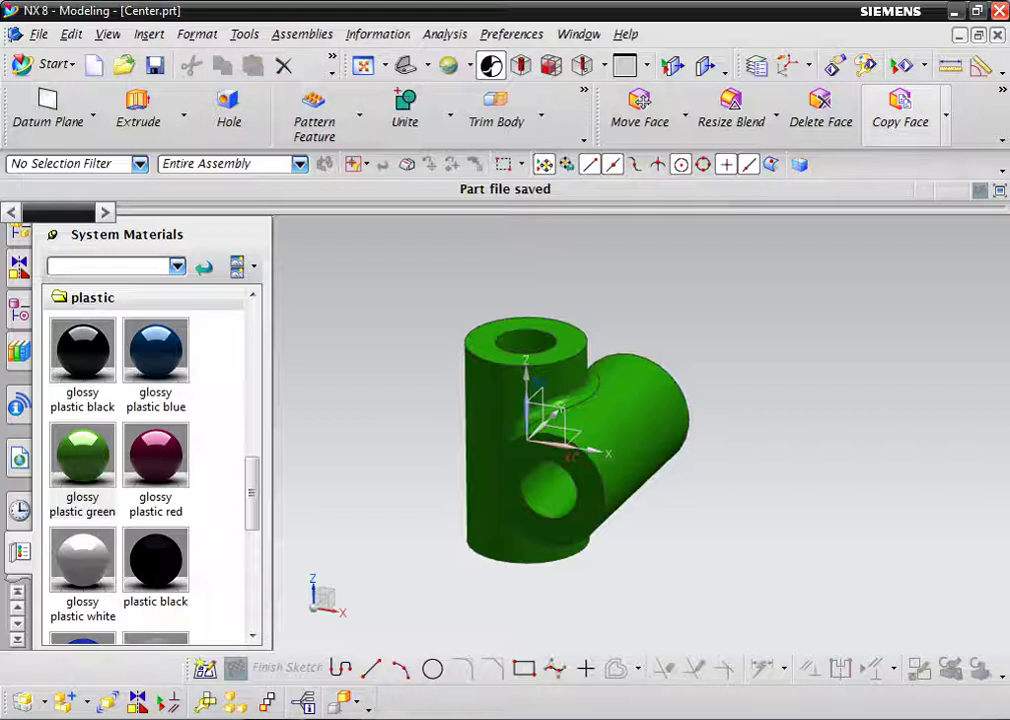
pyautogui.hotkey('ctrl', 'F4')
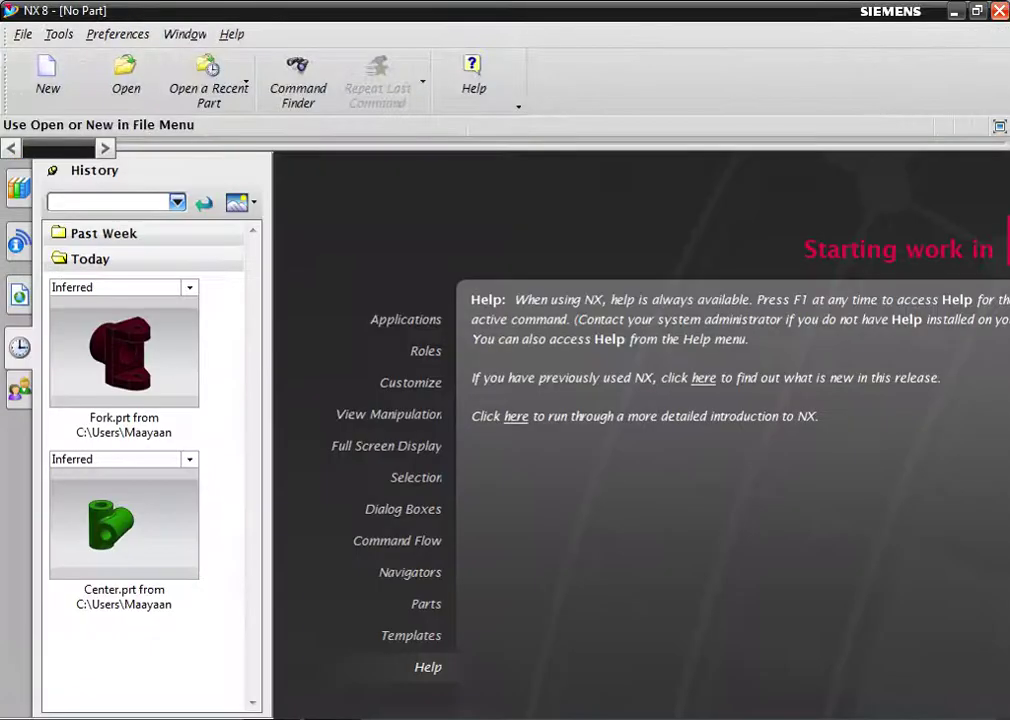
pyautogui.click(47, 75)
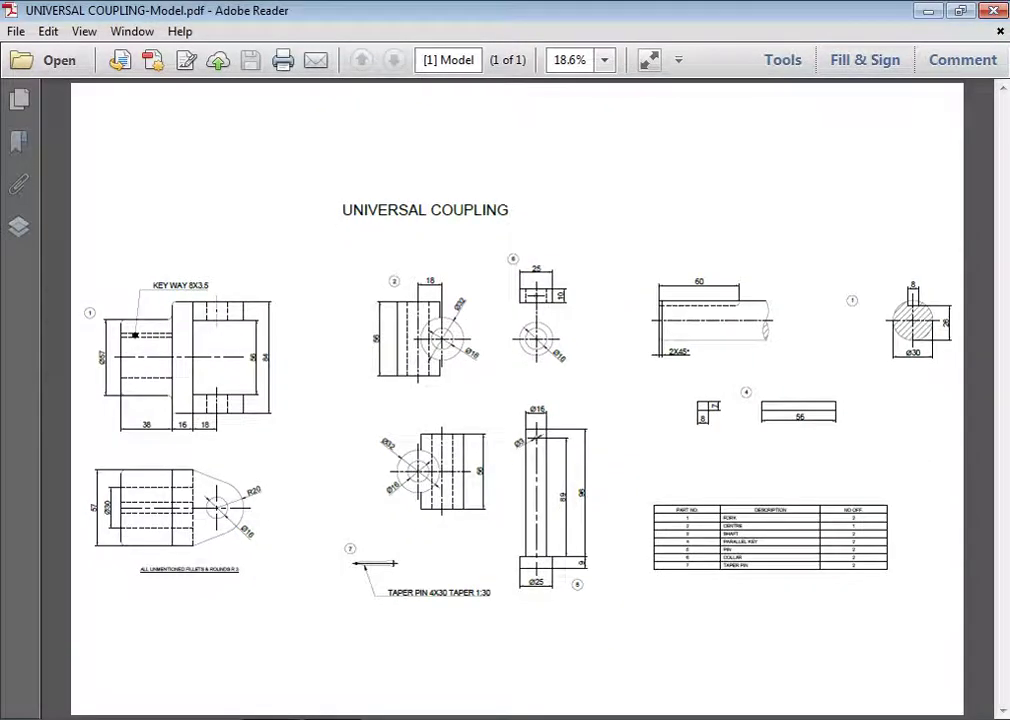
# Zoom the Universal Coupling PDF around the shaft's 60 mm length and Ø30 section
pyautogui.keyDown('ctrl'); pyautogui.scroll(1, 913, 323); pyautogui.keyUp('ctrl')
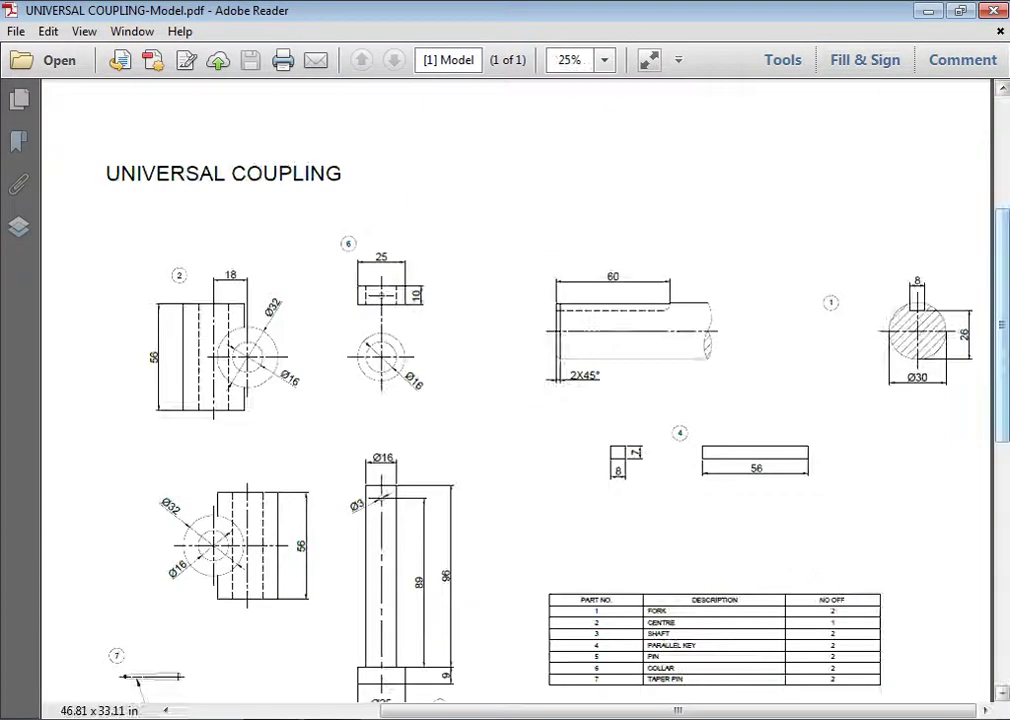
pyautogui.keyDown('ctrl'); pyautogui.scroll(2, 913, 323); pyautogui.keyUp('ctrl')
pyautogui.keyDown('ctrl'); pyautogui.scroll(-1, 515, 390); pyautogui.keyUp('ctrl')
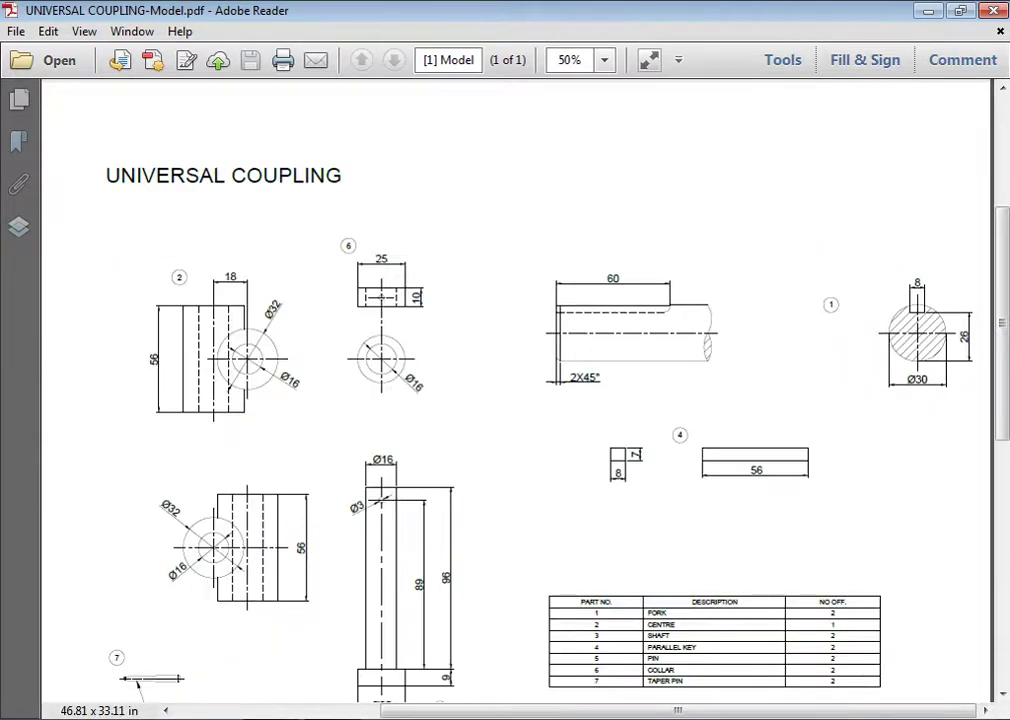
pyautogui.keyDown('ctrl'); pyautogui.scroll(2, 869, 315); pyautogui.keyUp('ctrl')
pyautogui.keyDown('ctrl'); pyautogui.scroll(-1, 874, 316); pyautogui.keyUp('ctrl')
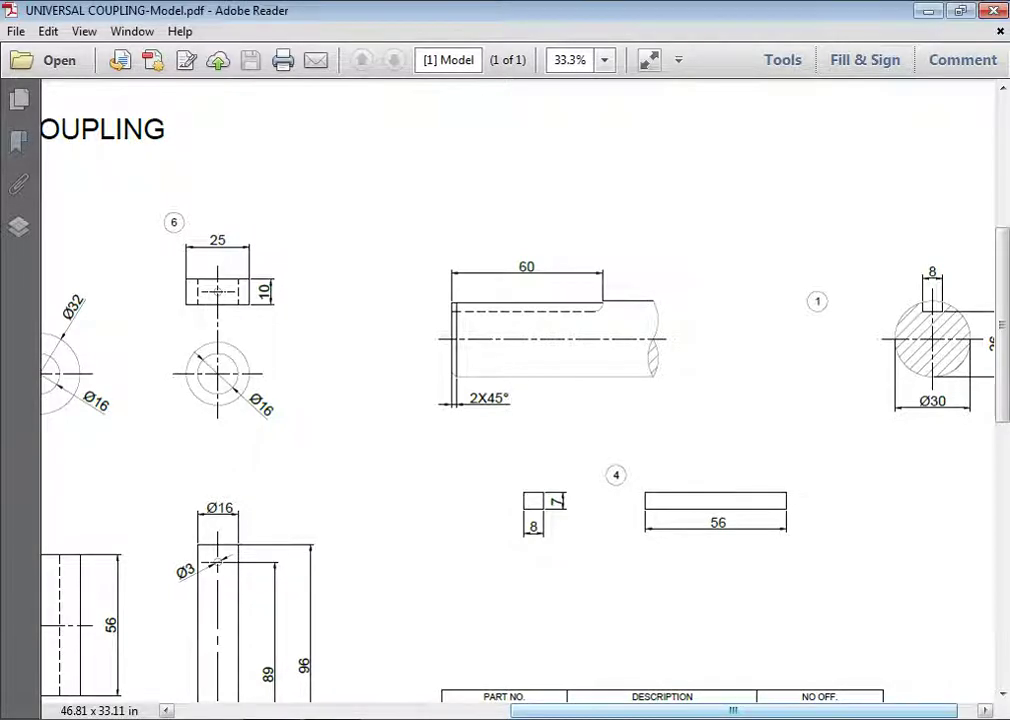
pyautogui.hscroll(1, 520, 390)
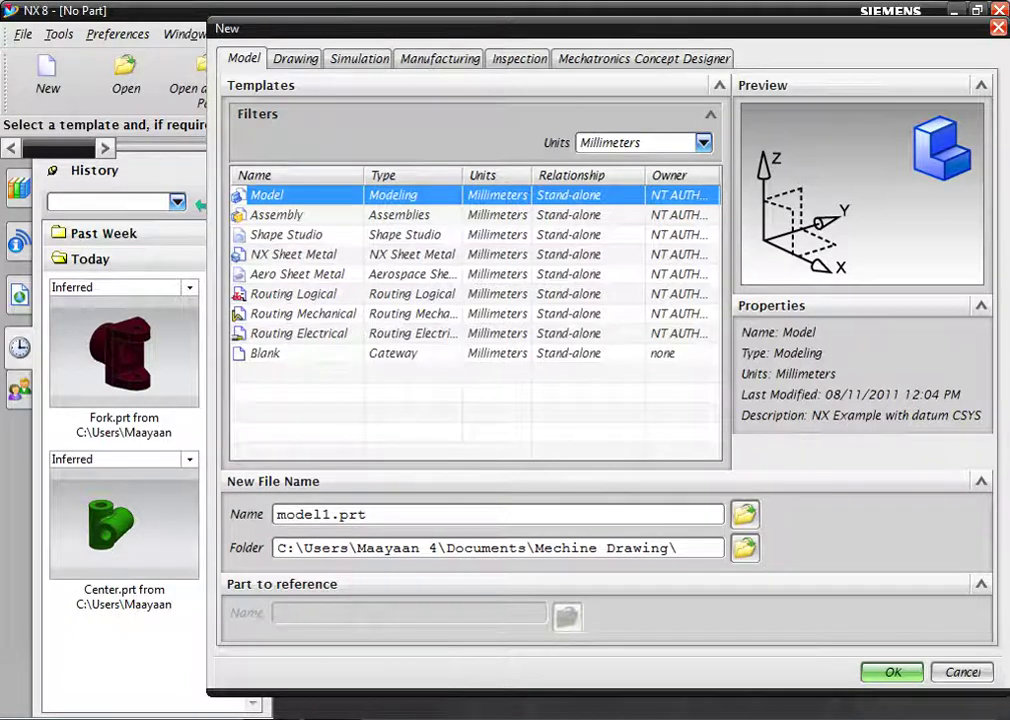
# Name the new Model-template part Shaft and create it
pyautogui.doubleClick(277, 514)
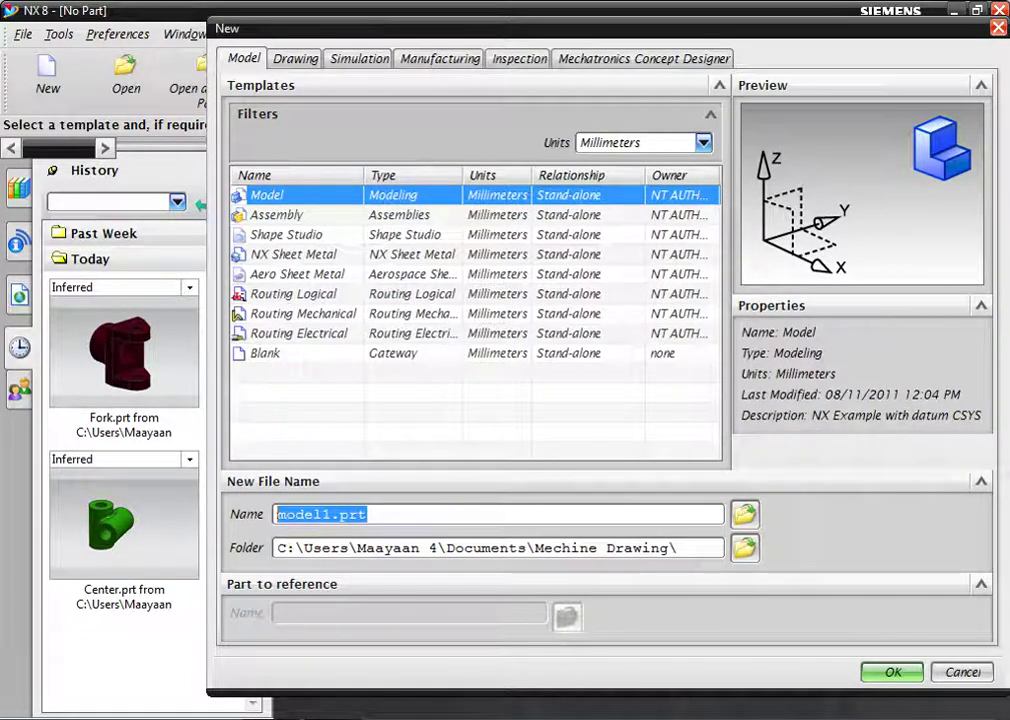
pyautogui.write('Shaf')
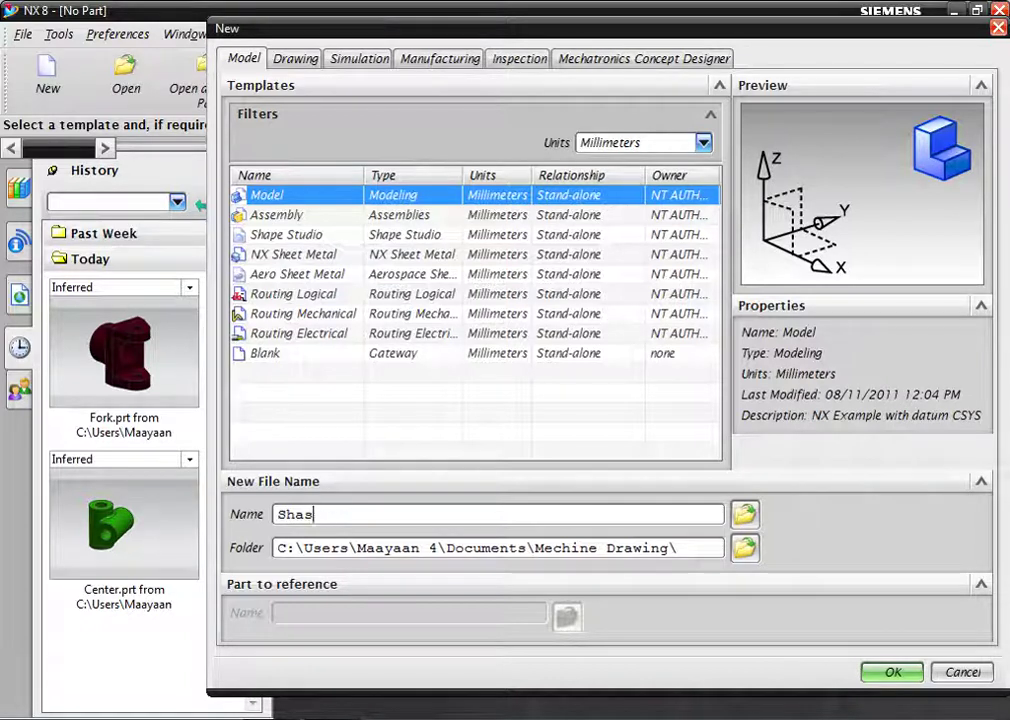
pyautogui.write('t')
pyautogui.press('Return')
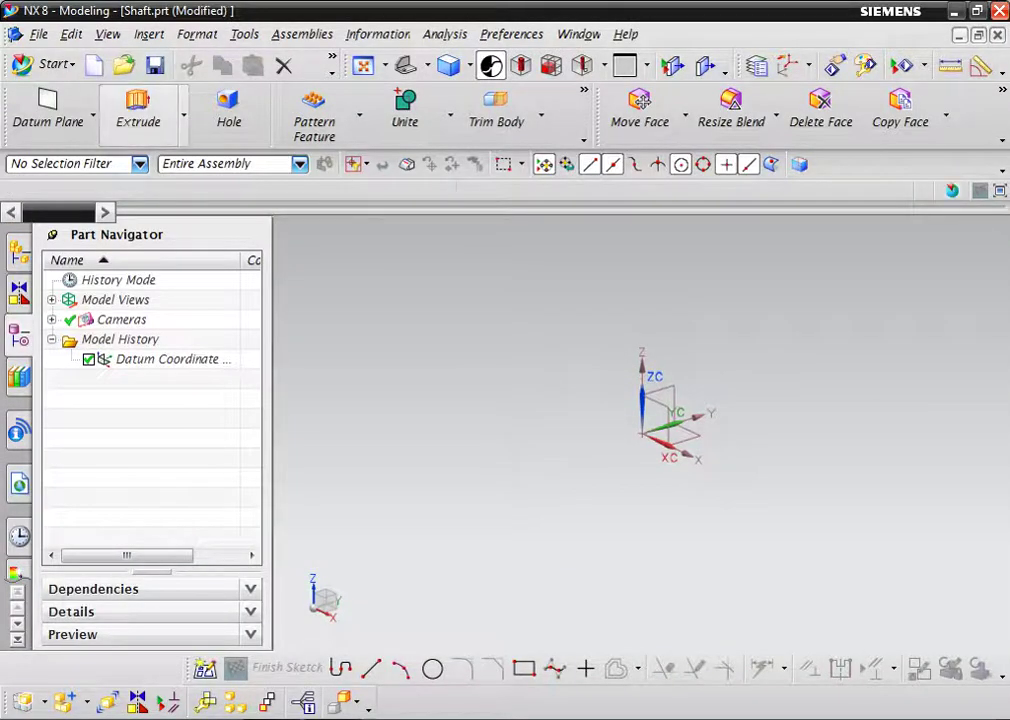
# For a new extrusion, draw a circle centred at the origin on the XY datum plane
pyautogui.click(138, 105)
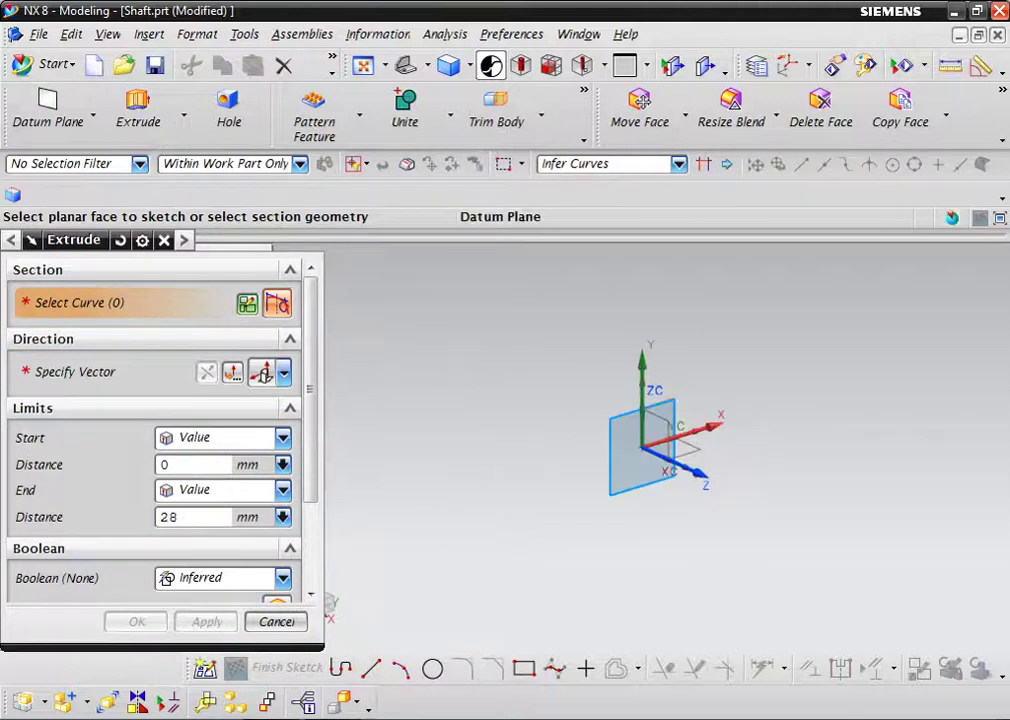
pyautogui.click(655, 445)
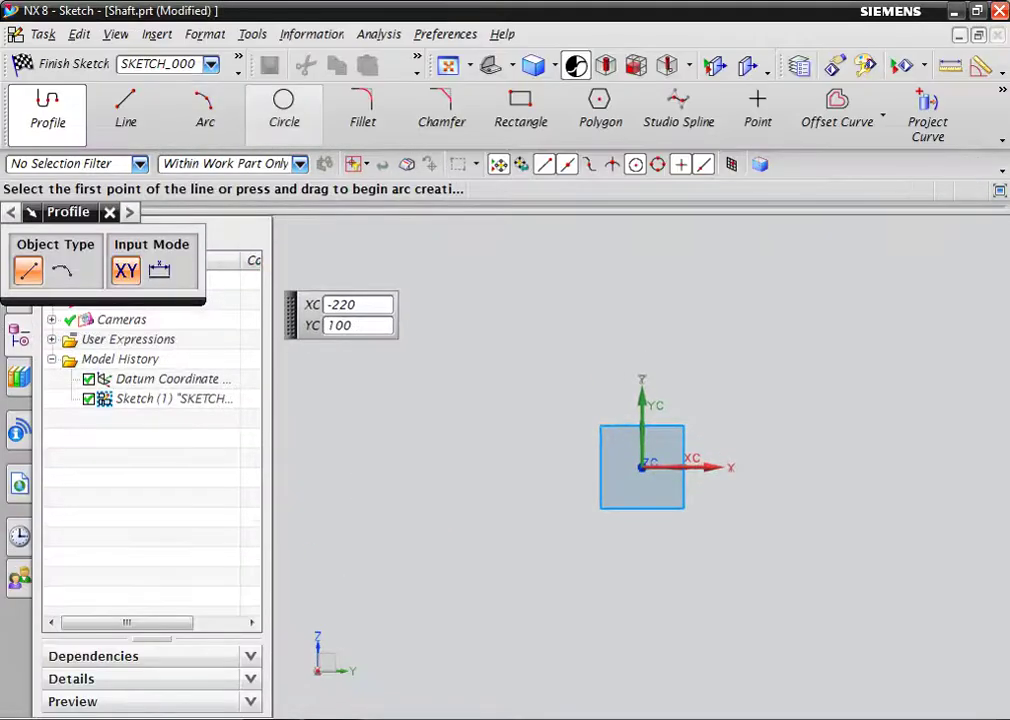
pyautogui.click(284, 106)
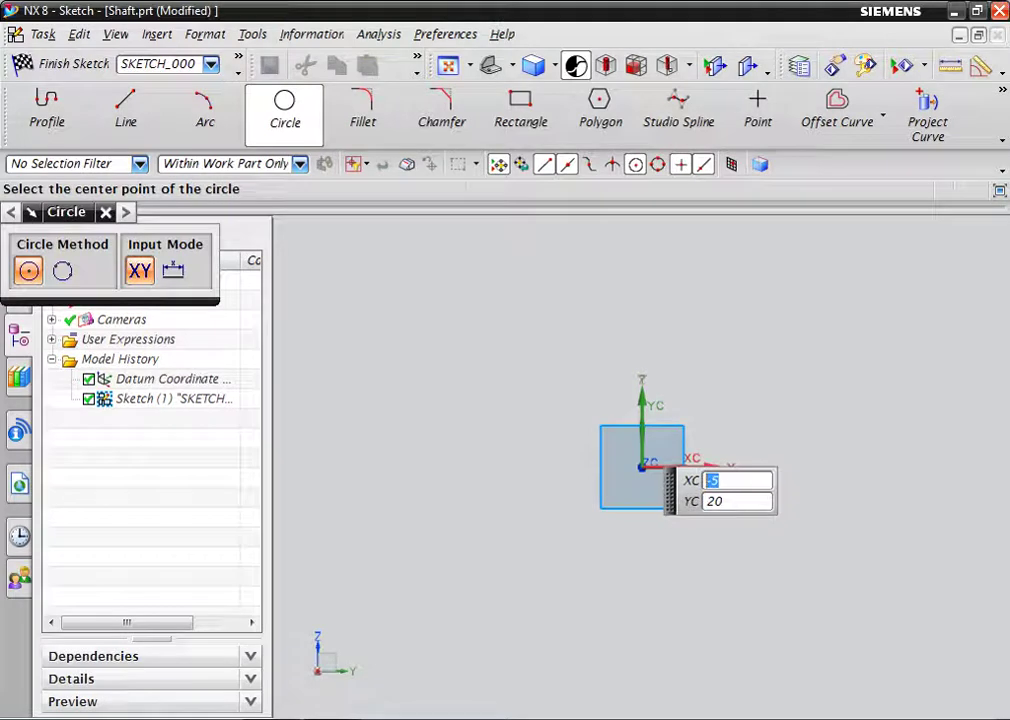
pyautogui.click(641, 467)
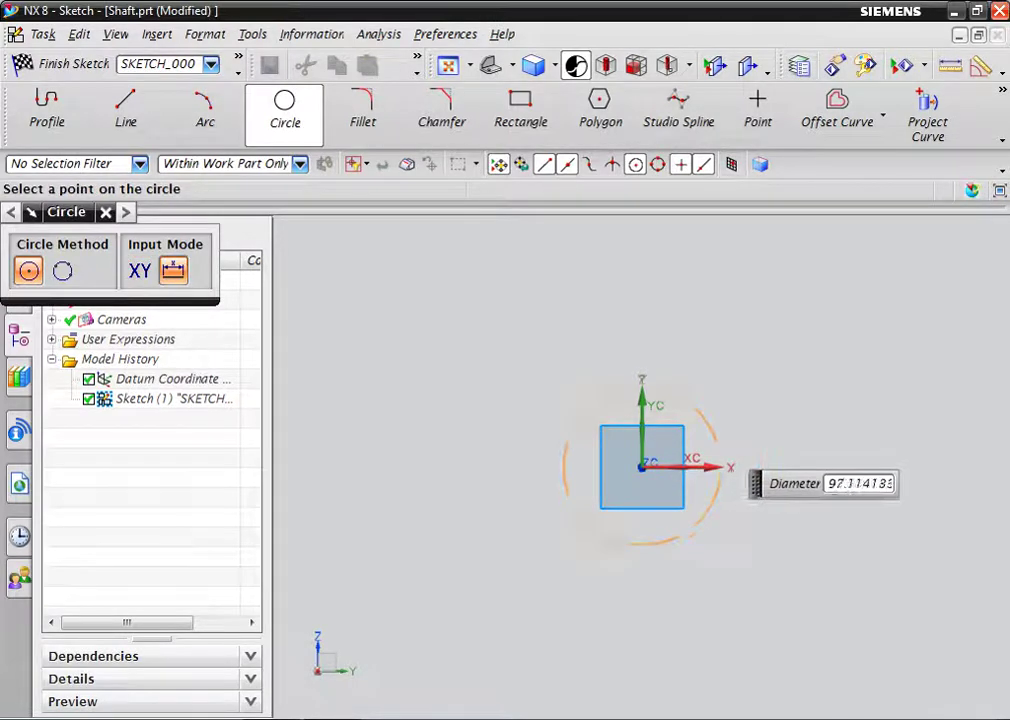
pyautogui.click(720, 432)
pyautogui.press('Escape')
# Dimension the circle to Ø30 mm and finish the sketch
pyautogui.moveTo(628, 455); pyautogui.dragTo(805, 440)
pyautogui.doubleClick(790, 440)
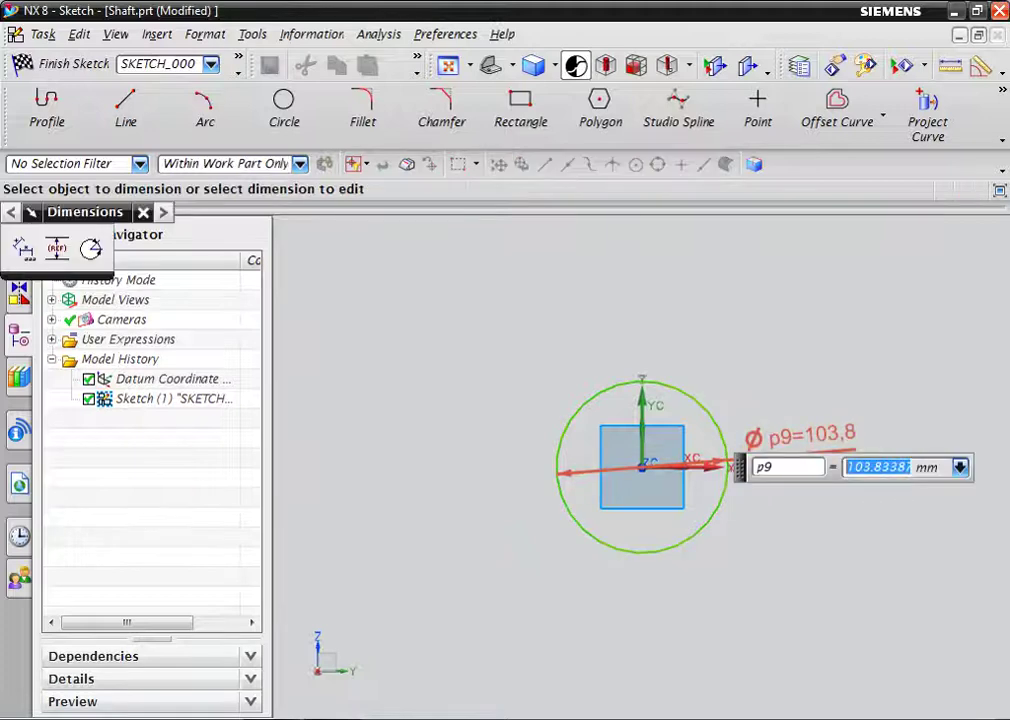
pyautogui.write('30')
pyautogui.press('Return')
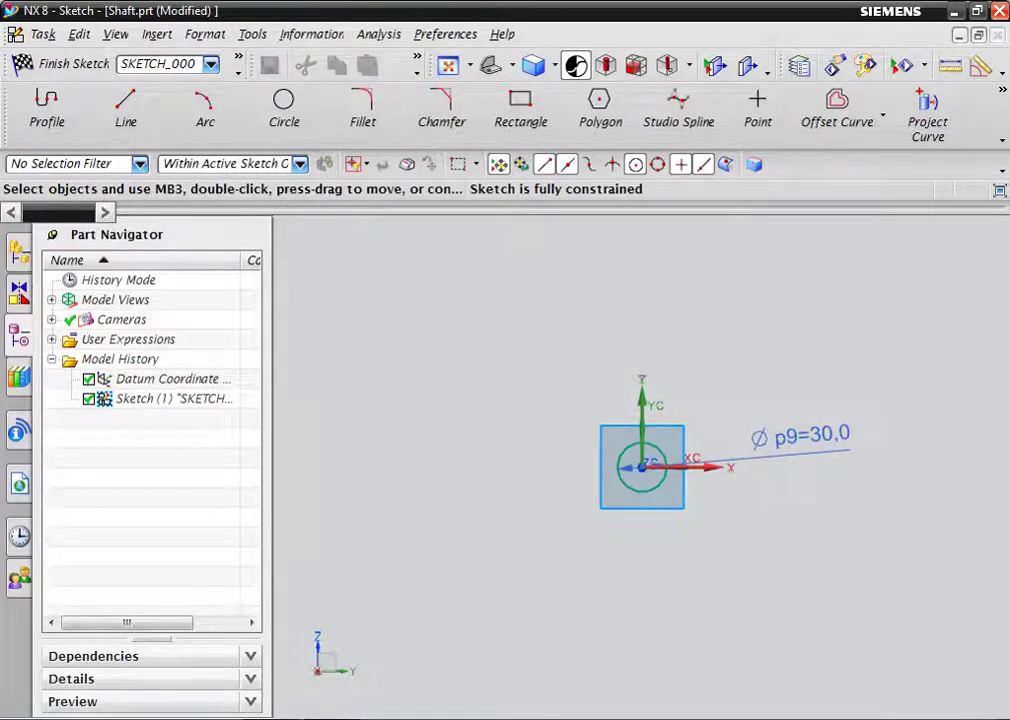
pyautogui.keyDown('shift'); pyautogui.moveTo(676, 450); pyautogui.dragTo(724, 428, button='middle'); pyautogui.keyUp('shift')
pyautogui.scroll(5, 705, 441)
pyautogui.scroll(3, 705, 441)
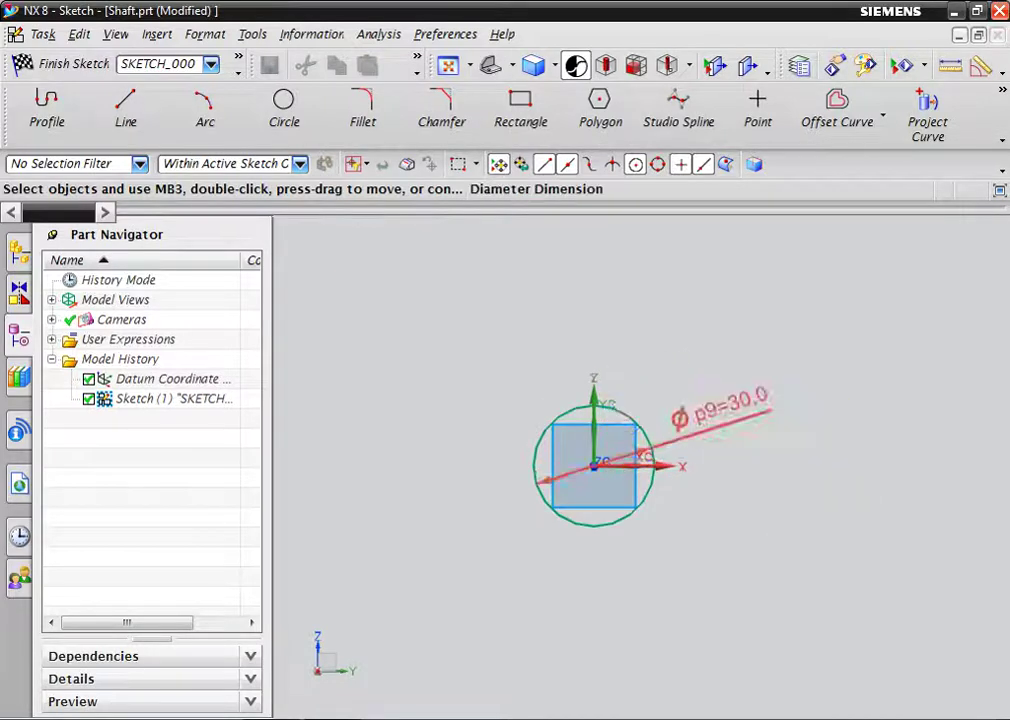
pyautogui.scroll(3, 705, 441)
pyautogui.moveTo(735, 410); pyautogui.dragTo(705, 400)
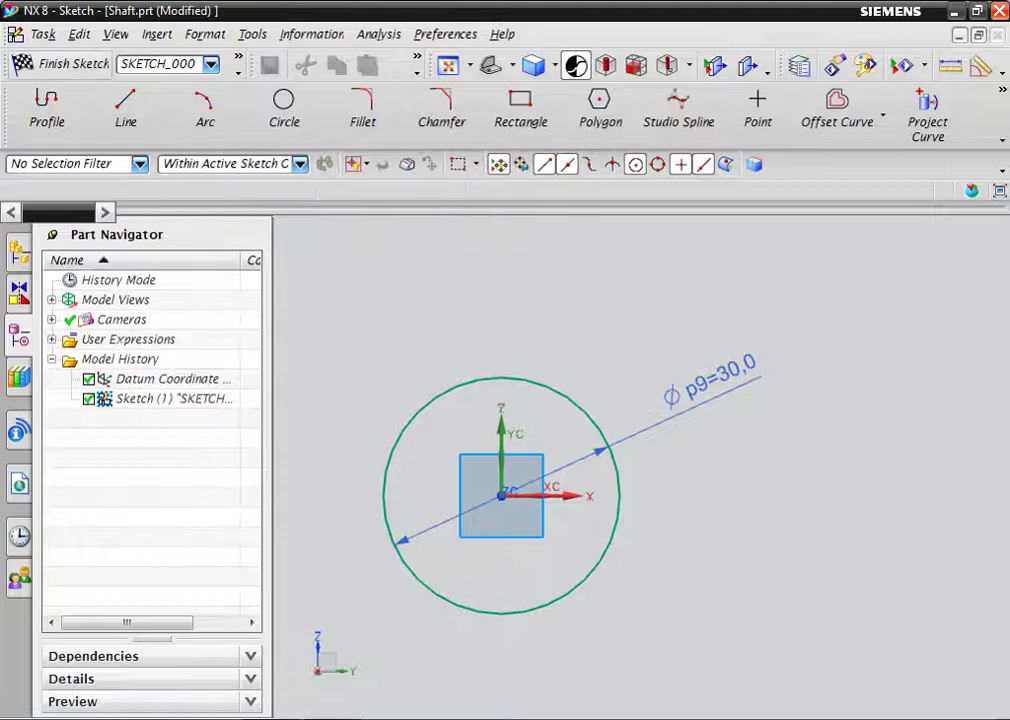
pyautogui.click(57, 63)
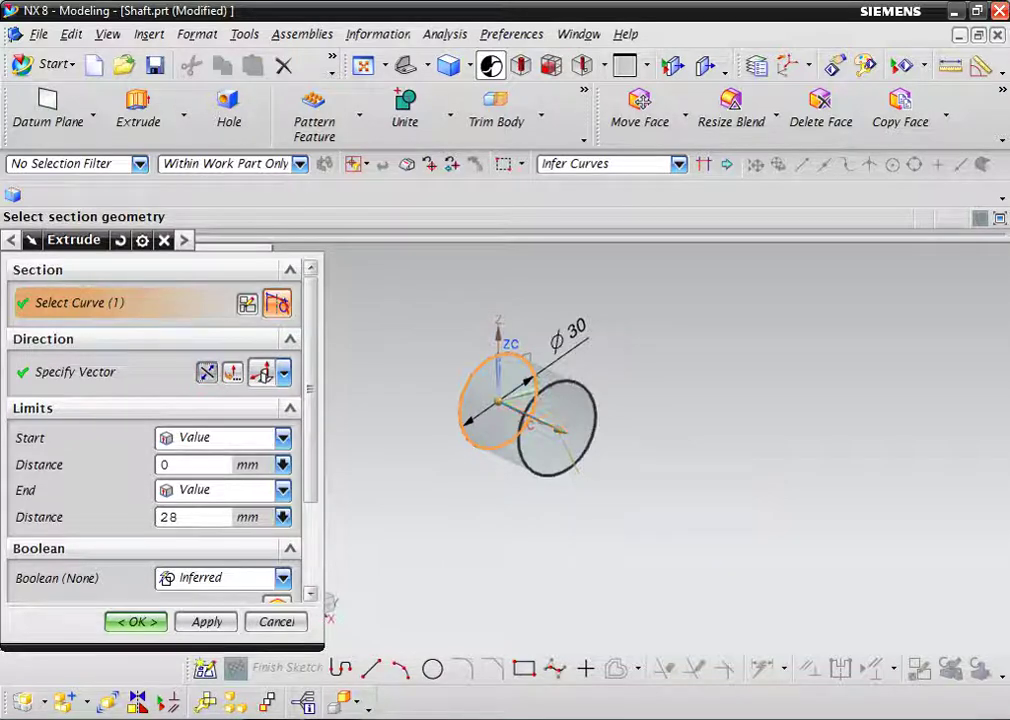
# Extrude the Ø30 circle 100 mm in the reversed direction into a solid cylinder
pyautogui.click(206, 372)
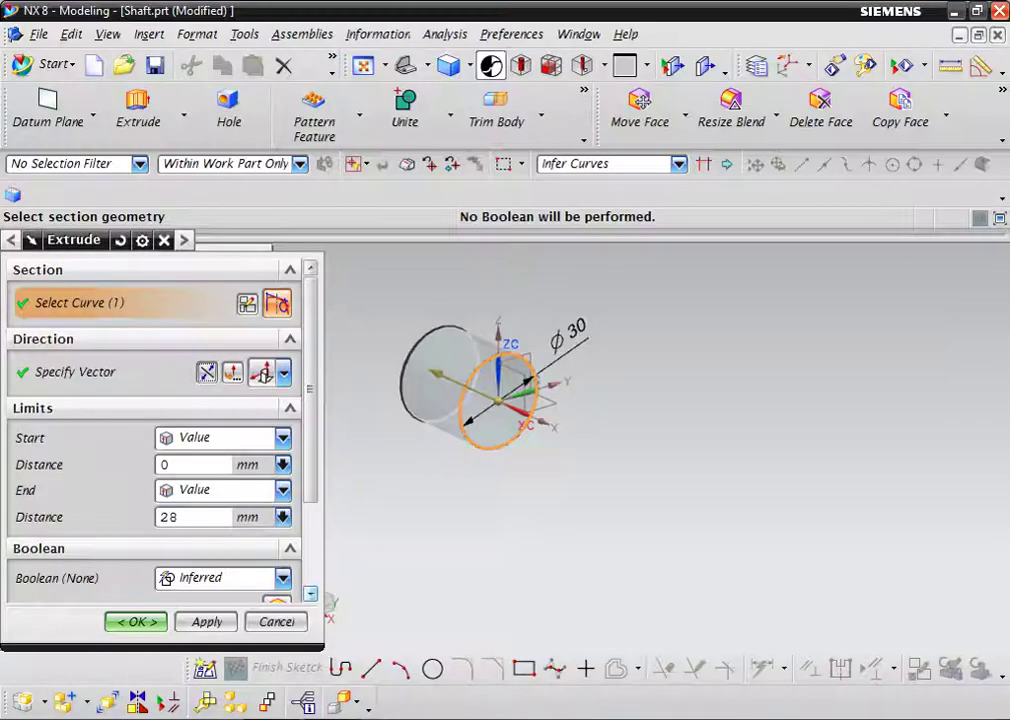
pyautogui.click(195, 517)
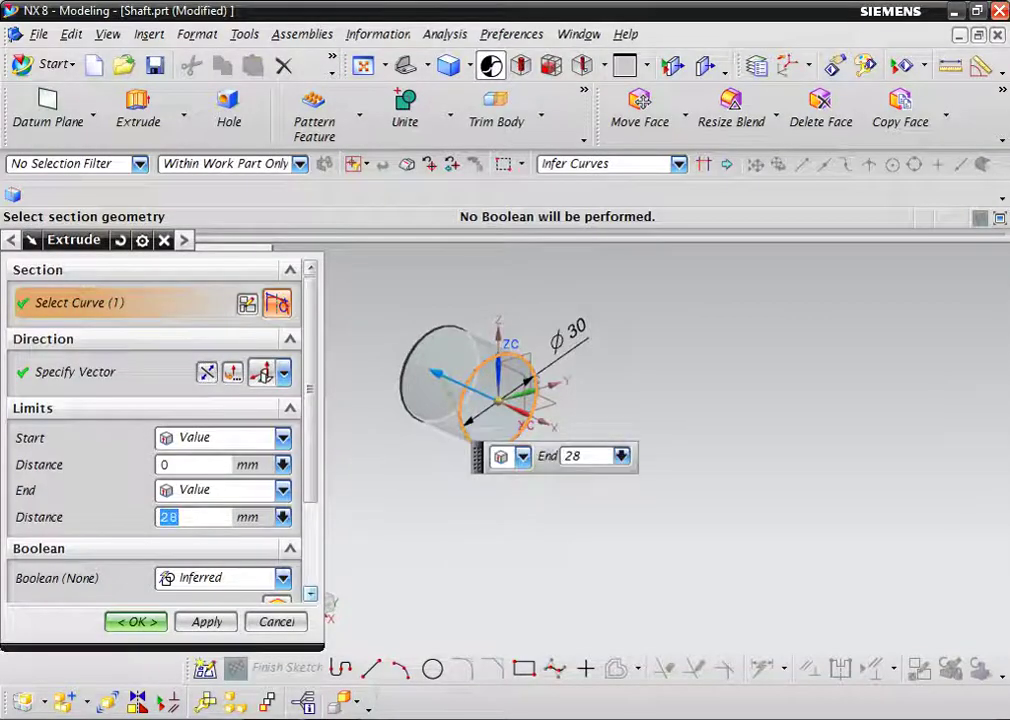
pyautogui.write('100')
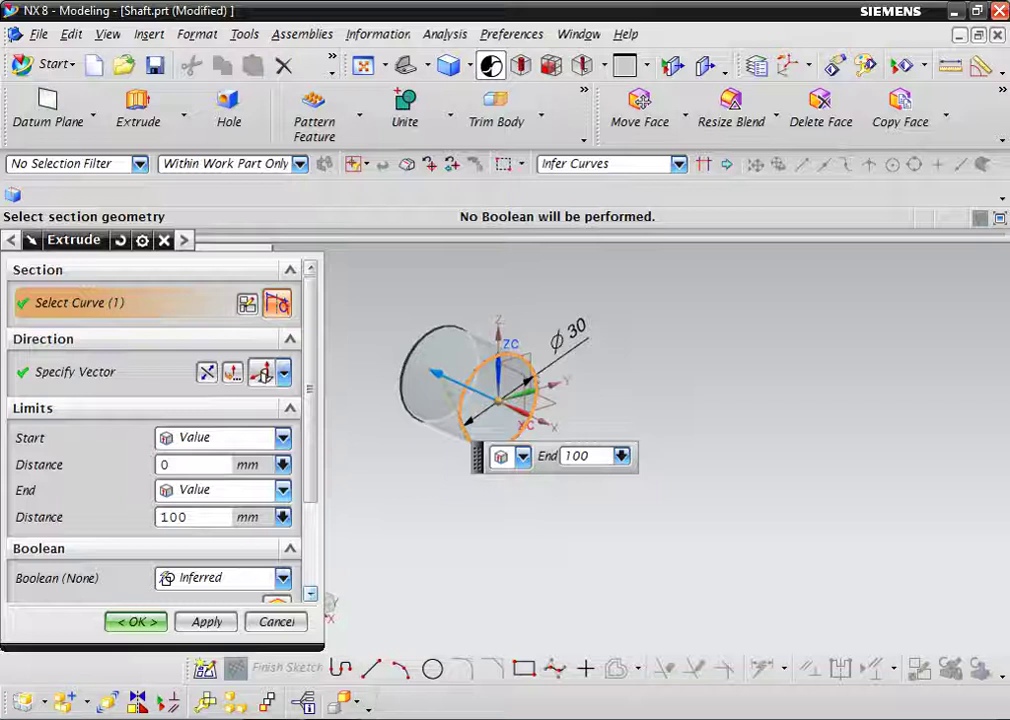
pyautogui.press('Return')
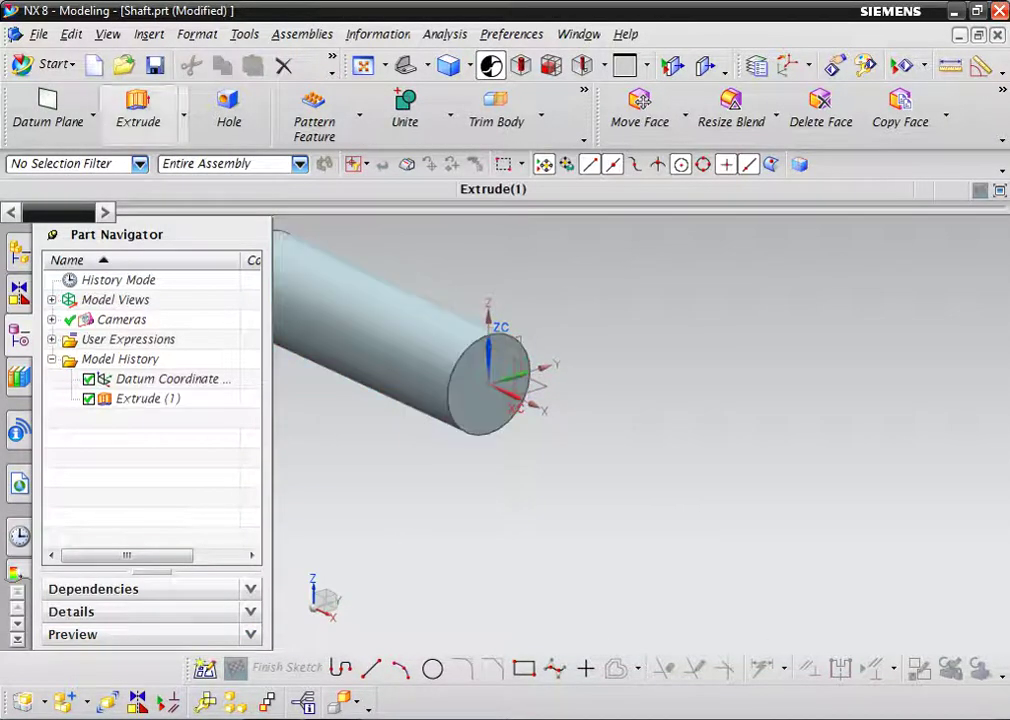
pyautogui.click(138, 110)
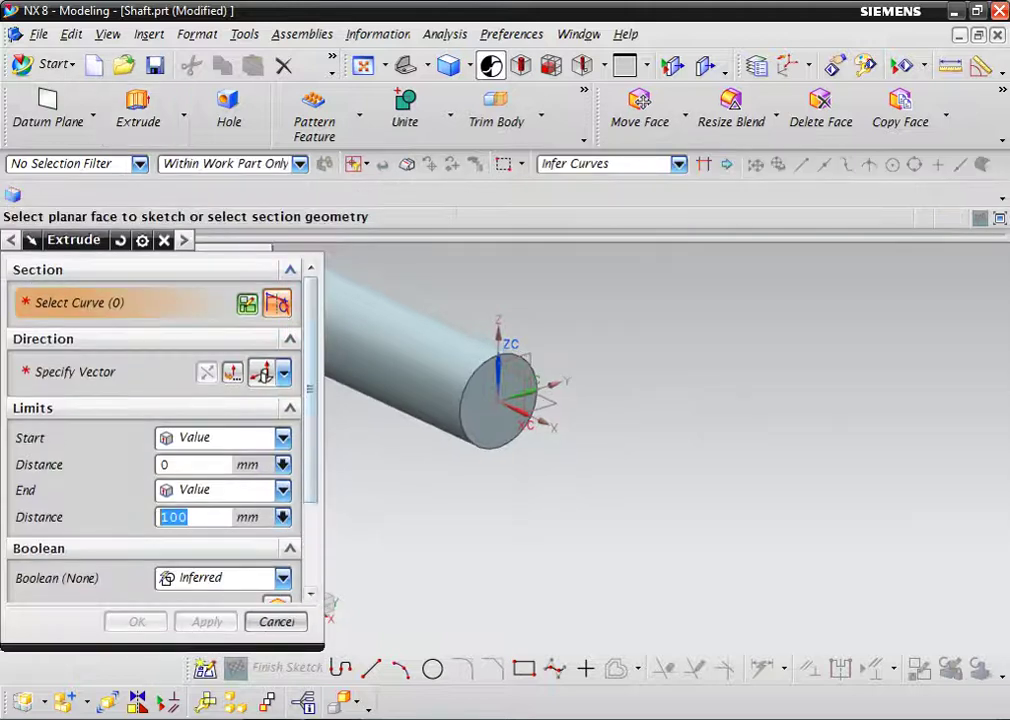
# Sketch a rectangle above the shaft centre on the cylinder's end face
pyautogui.click(475, 410)
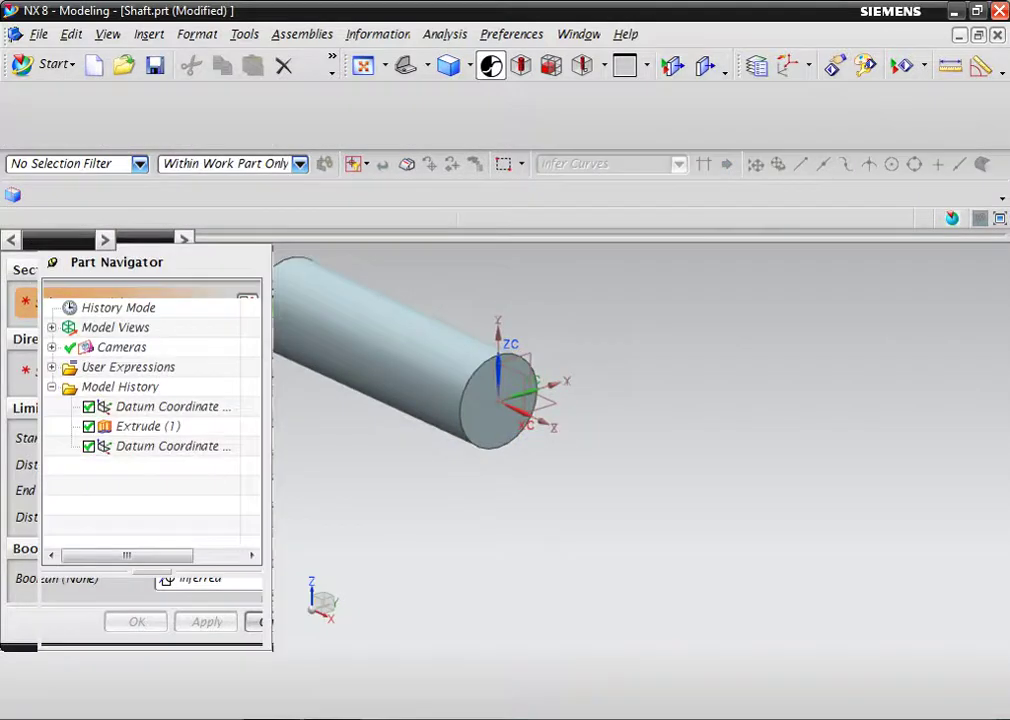
pyautogui.scroll(2, 640, 470)
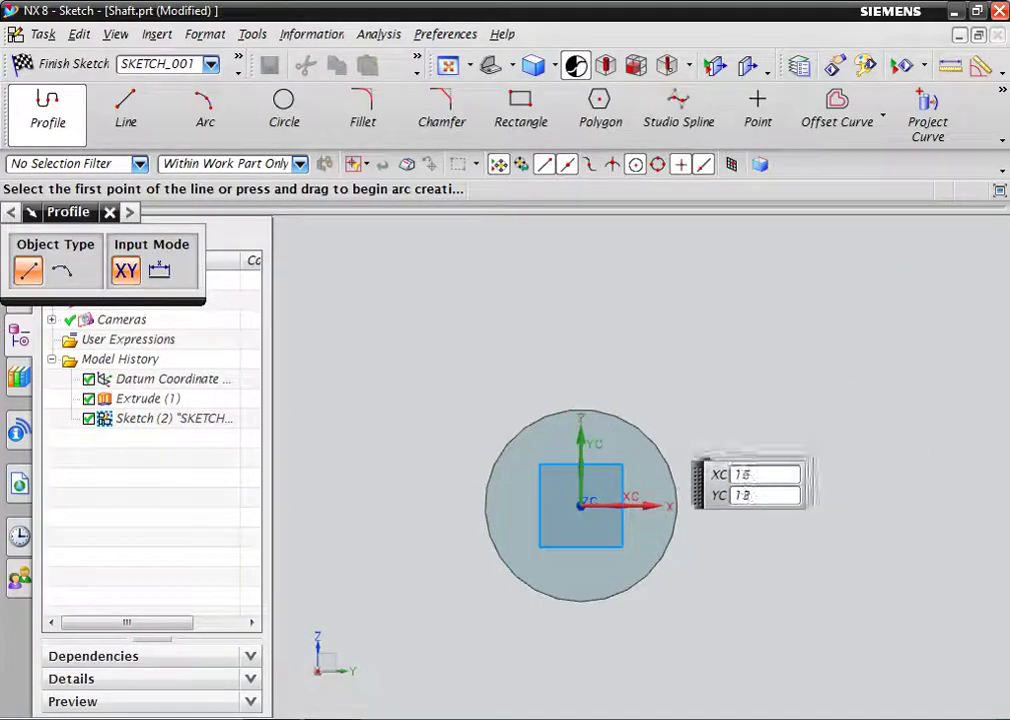
pyautogui.scroll(1, 600, 480)
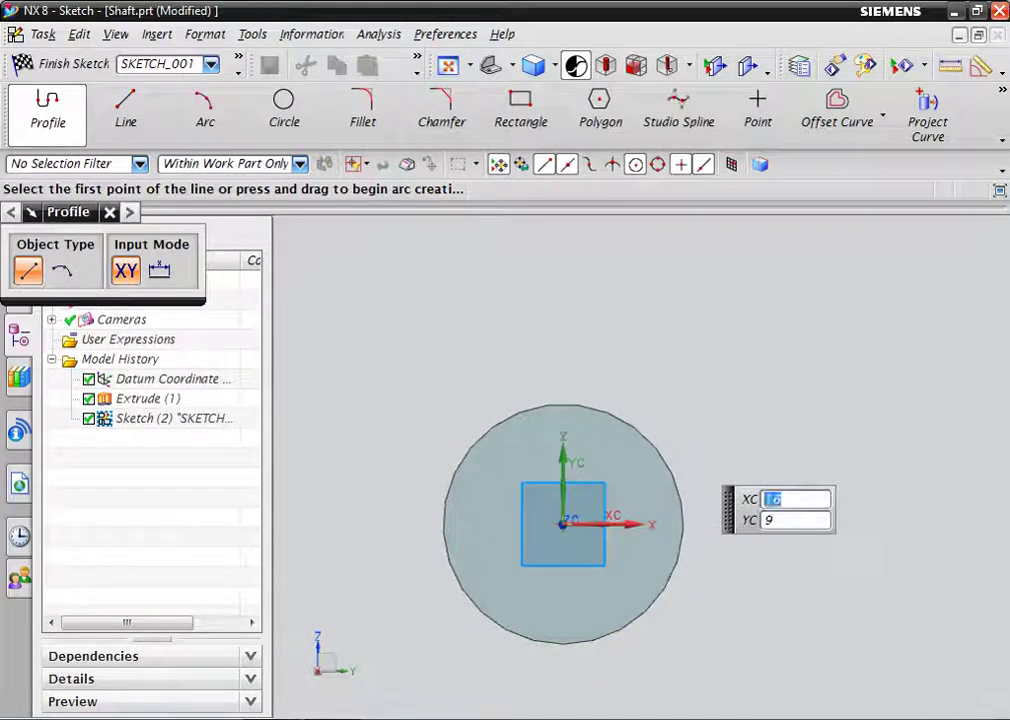
pyautogui.scroll(1, 691, 456)
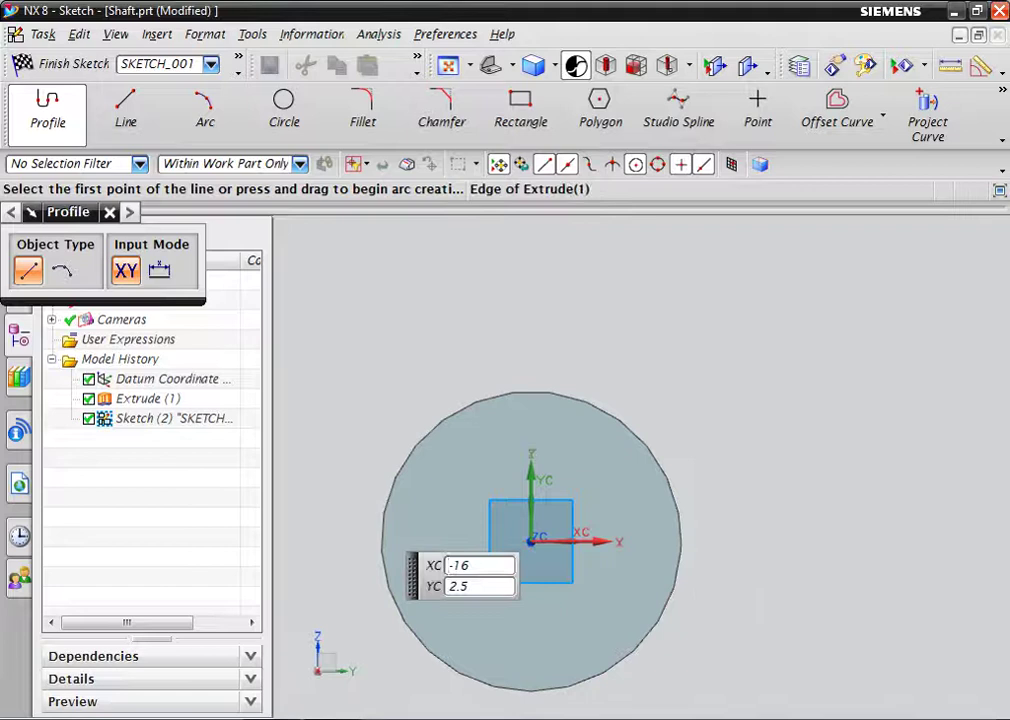
pyautogui.press('Escape')
pyautogui.click(521, 105)
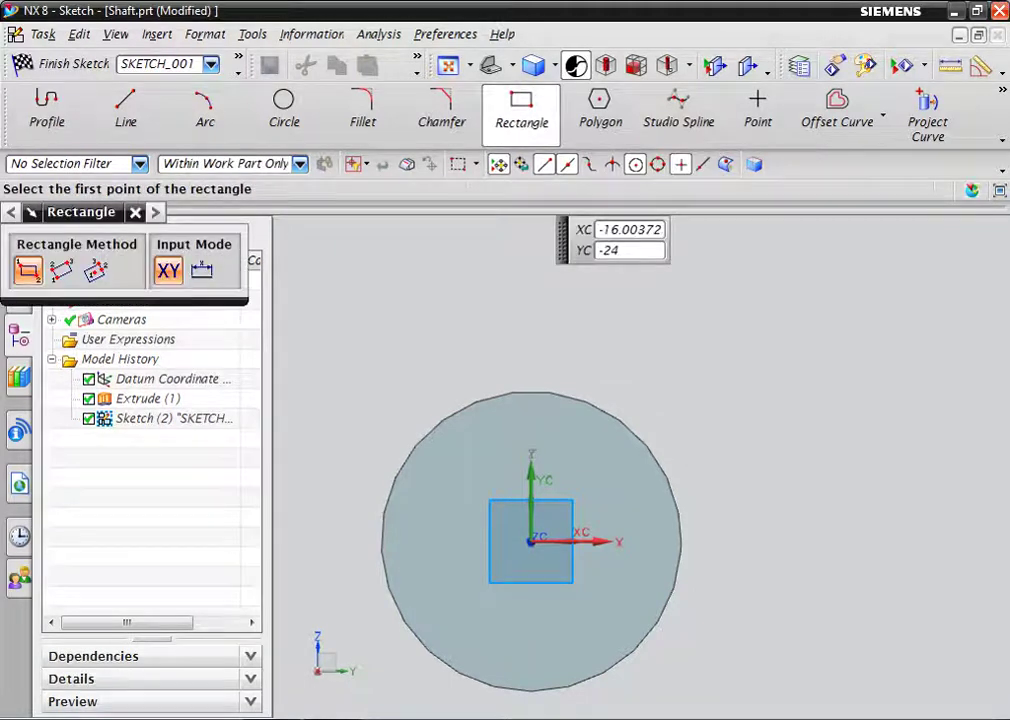
pyautogui.write('3')
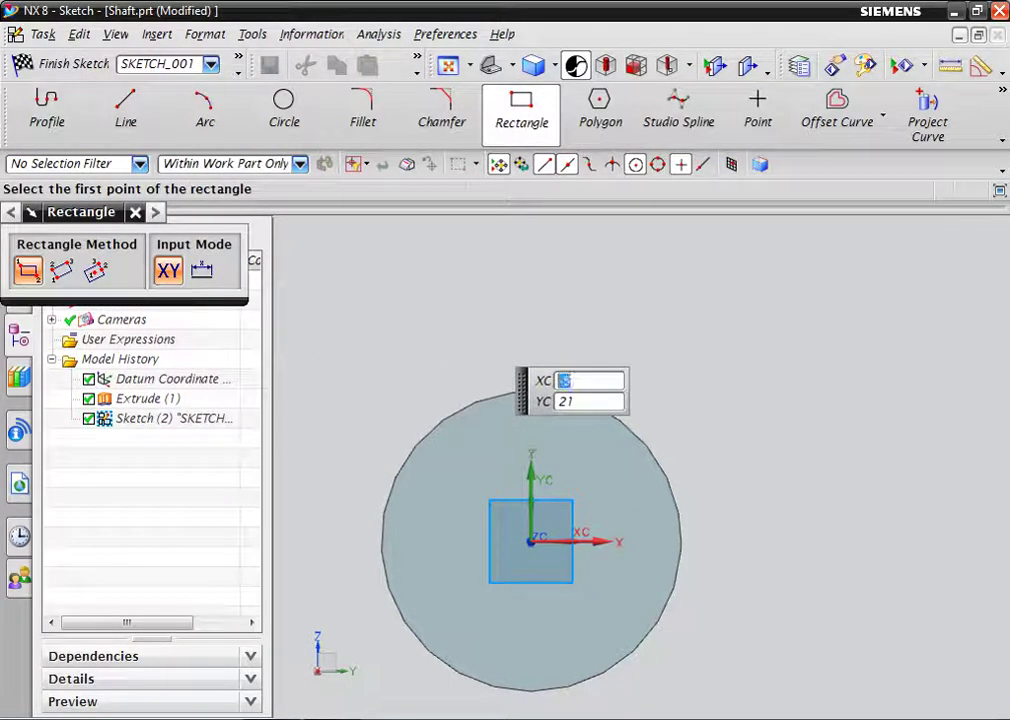
pyautogui.press('Return')
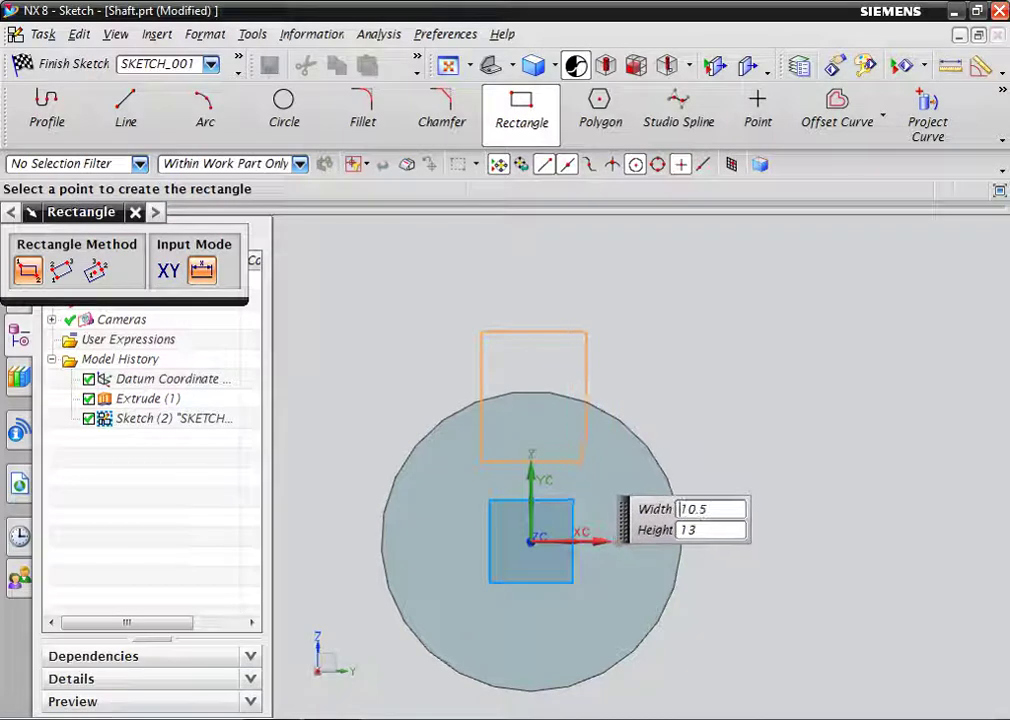
pyautogui.click(579, 390)
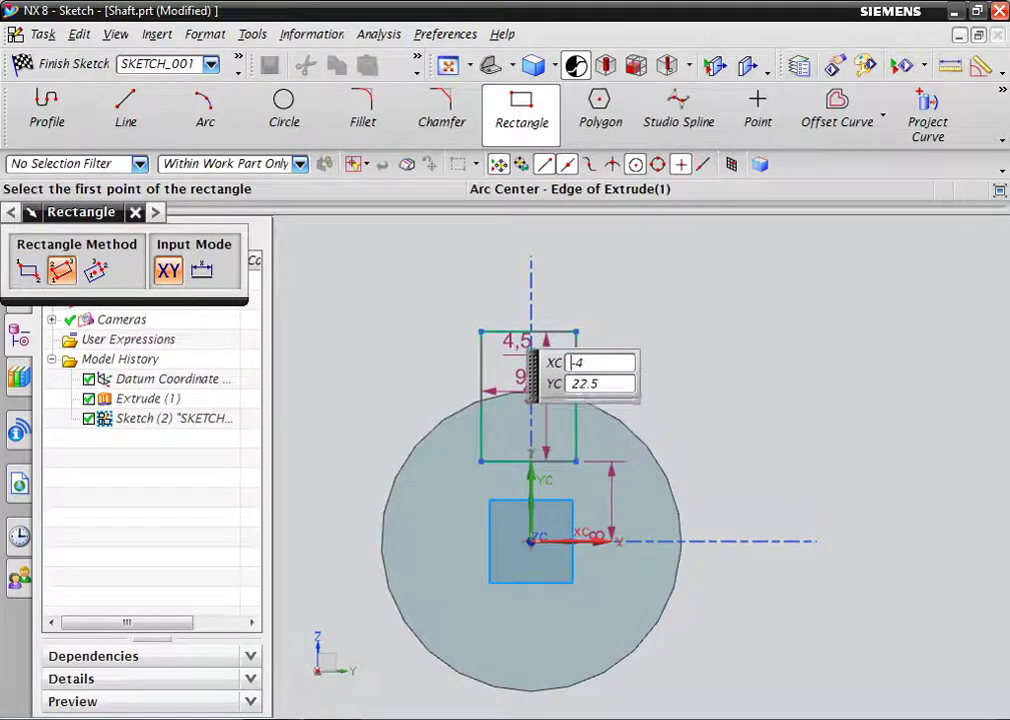
pyautogui.press('Escape')
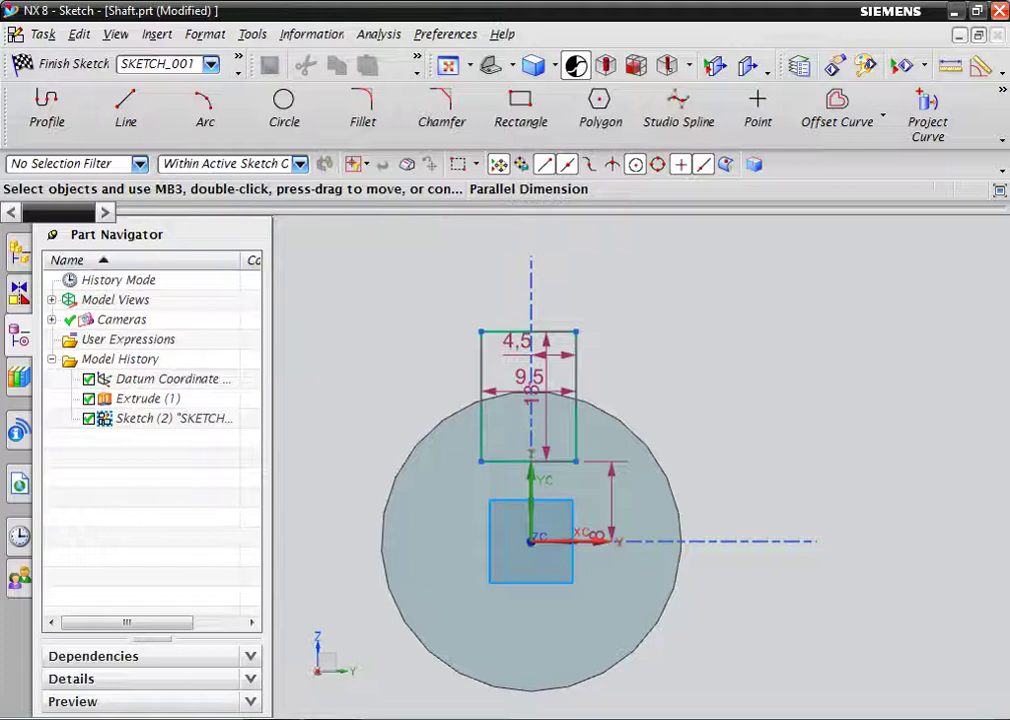
# Set the rectangle's half-width to 4 and its full width to 8
pyautogui.moveTo(530, 385); pyautogui.dragTo(530, 243)
pyautogui.moveTo(517, 341); pyautogui.dragTo(545, 290)
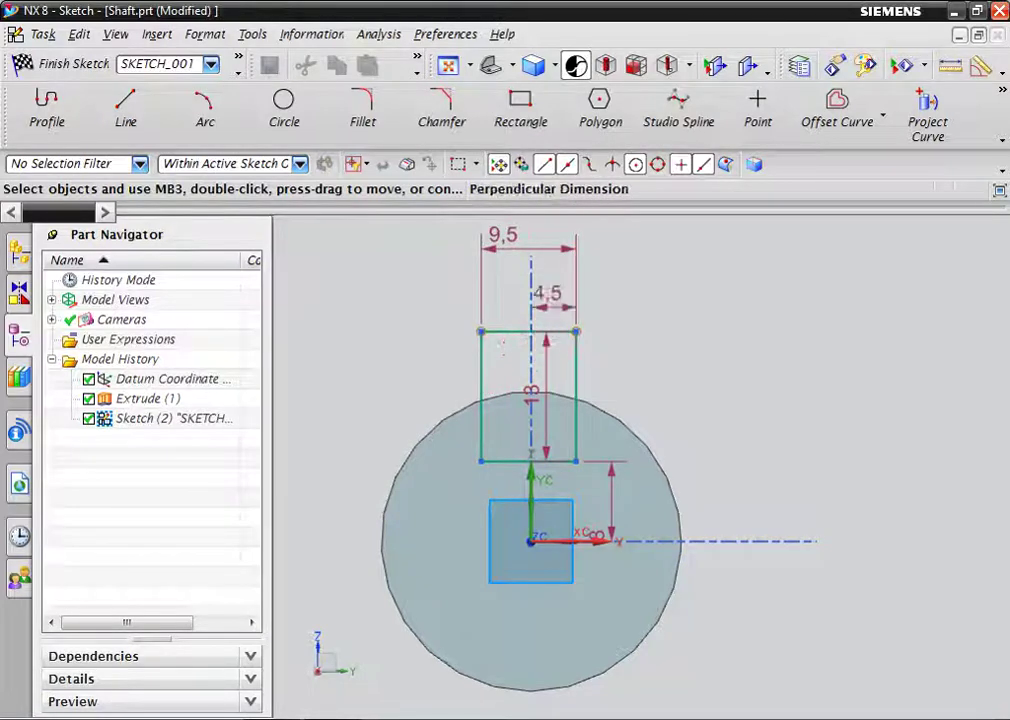
pyautogui.doubleClick(545, 291)
pyautogui.write('4')
pyautogui.press('Return')
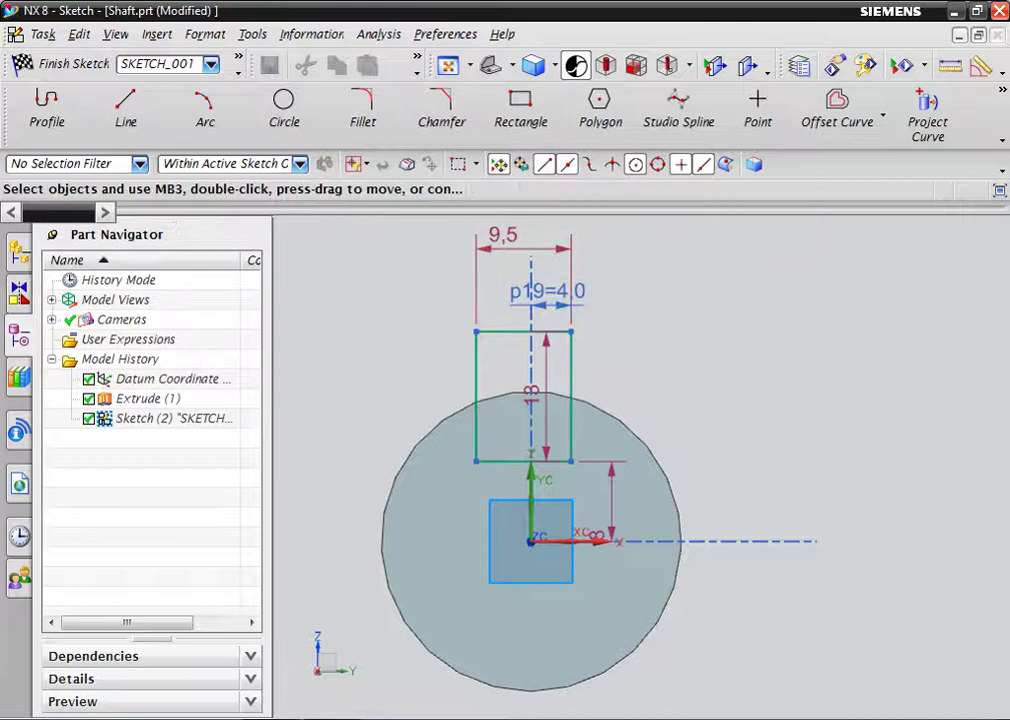
pyautogui.doubleClick(503, 235)
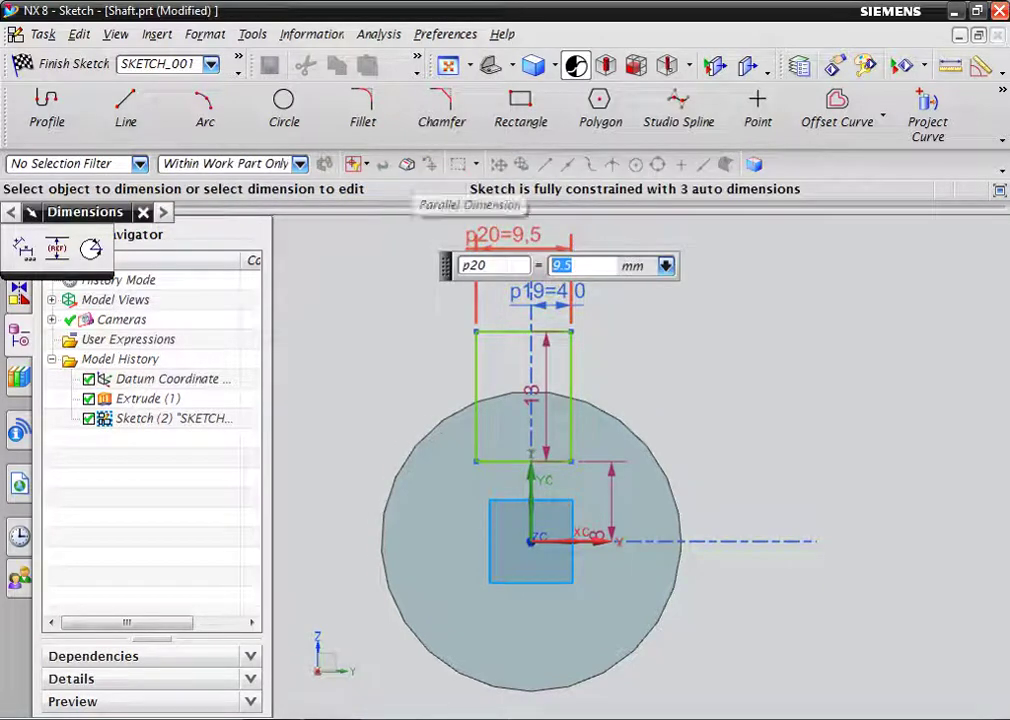
pyautogui.write('8')
pyautogui.press('Return')
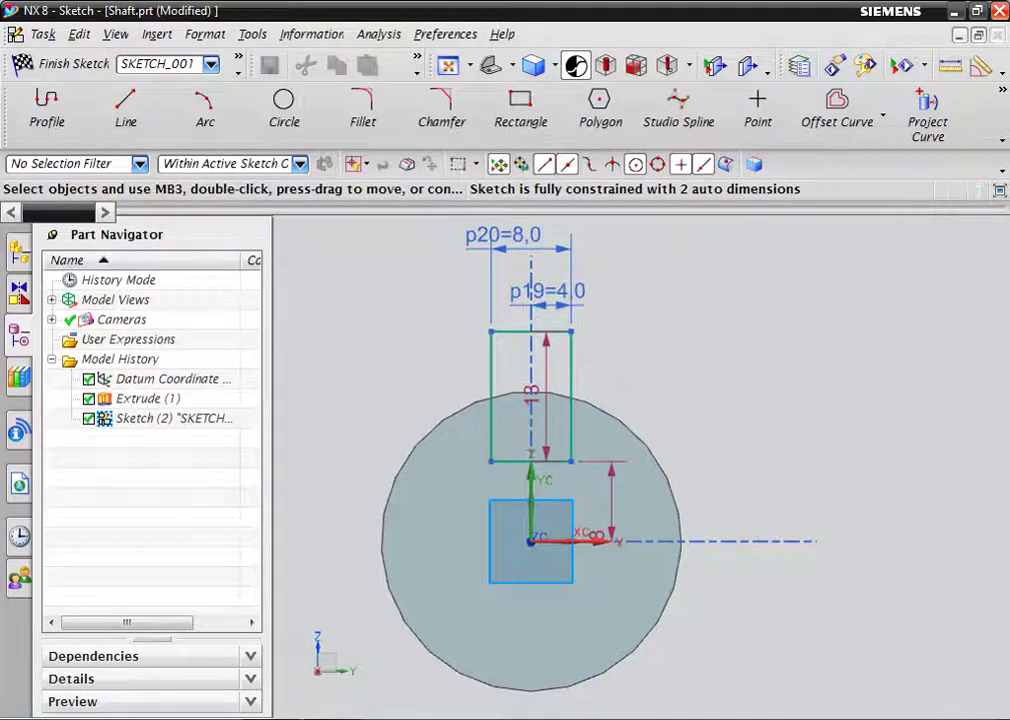
# Set the rectangle height to 7 and its distance from the shaft centre to 11 mm
pyautogui.doubleClick(531, 395)
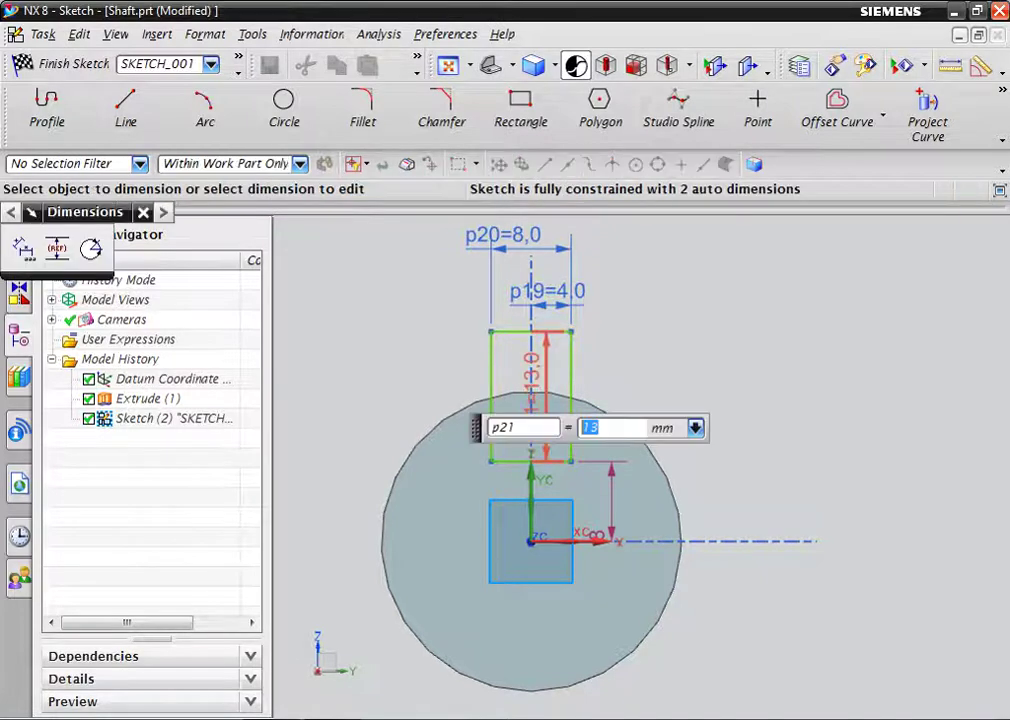
pyautogui.press('Return')
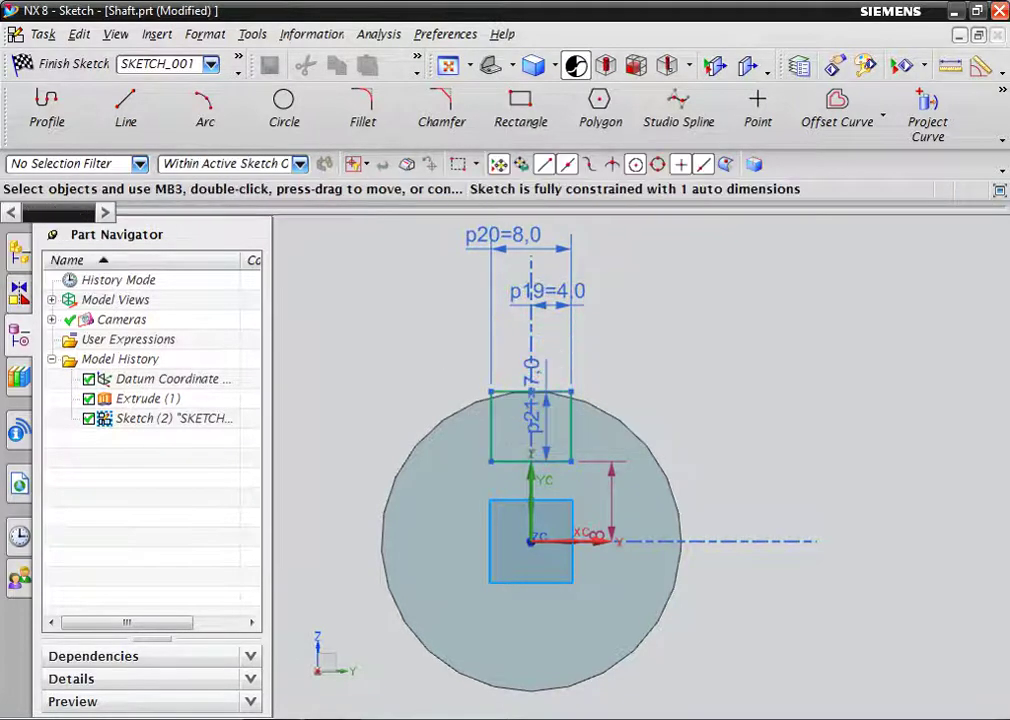
pyautogui.click(610, 500)
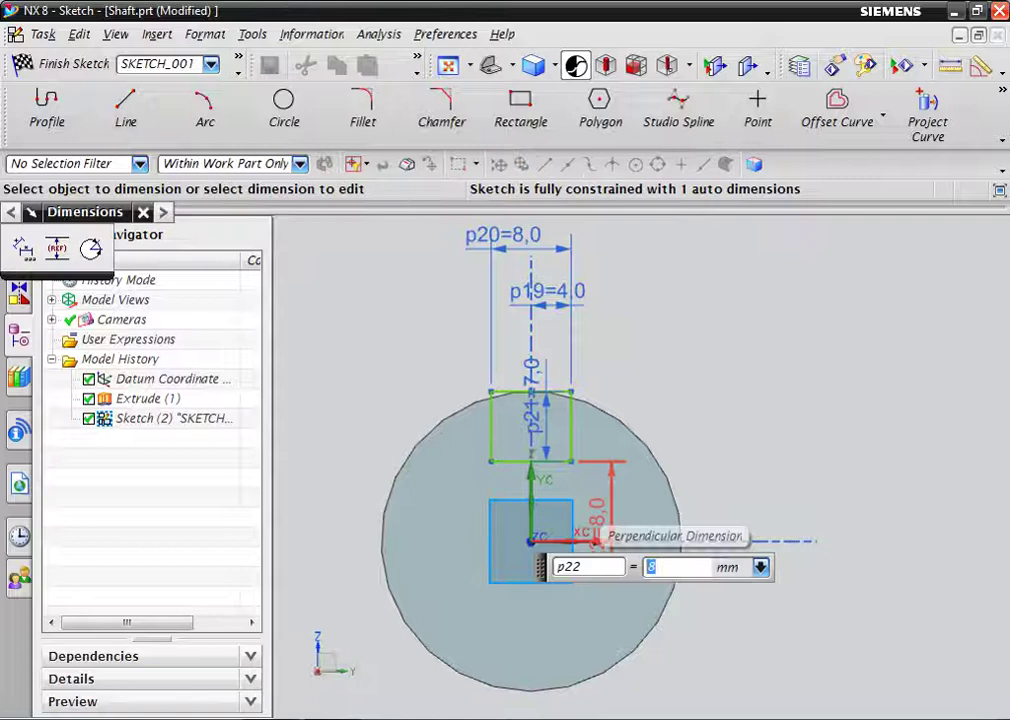
pyautogui.write('11')
pyautogui.press('Return')
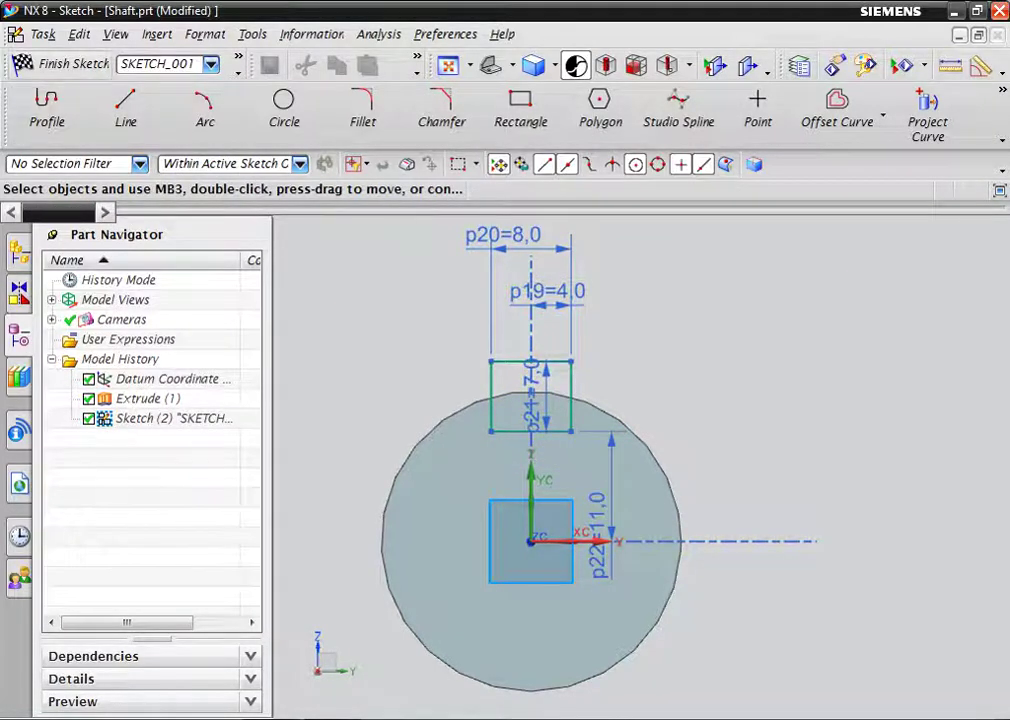
# Cut the rectangle 60 mm into the shaft with a reversed, subtracting extrusion
pyautogui.press('Home')
pyautogui.hotkey('ctrl', 'q')
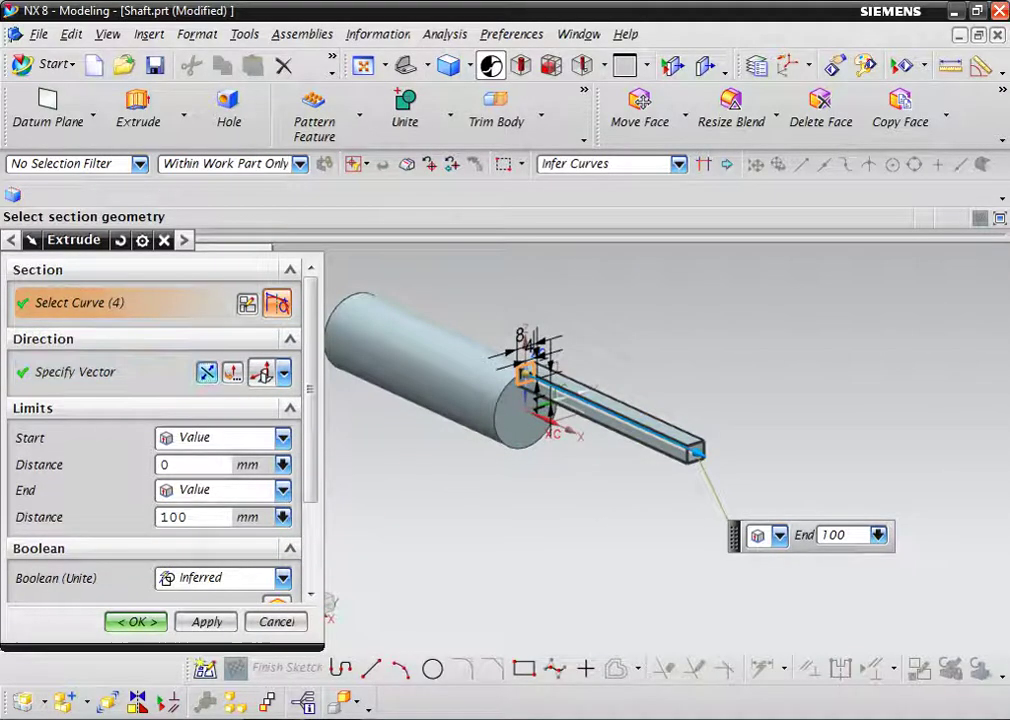
pyautogui.click(206, 372)
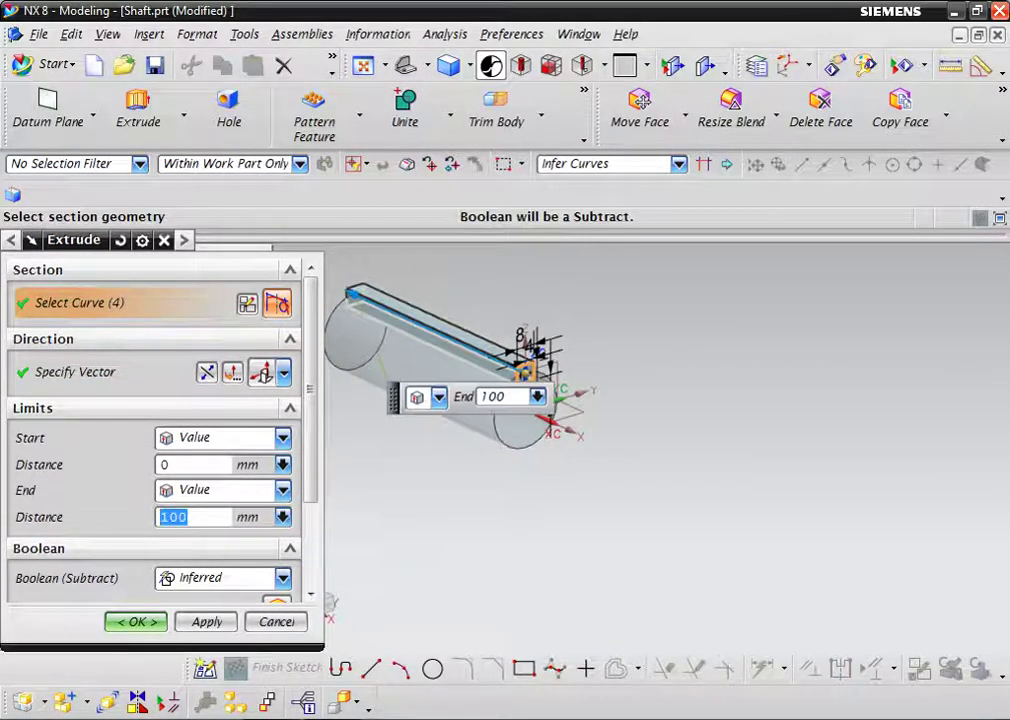
pyautogui.write('60')
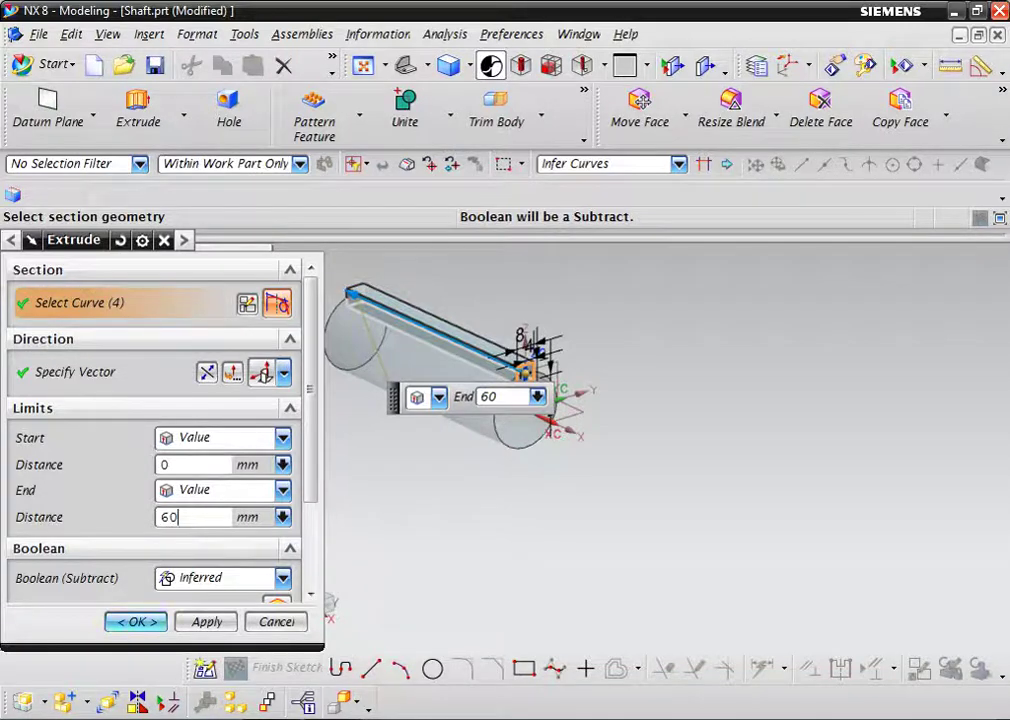
pyautogui.press('Return')
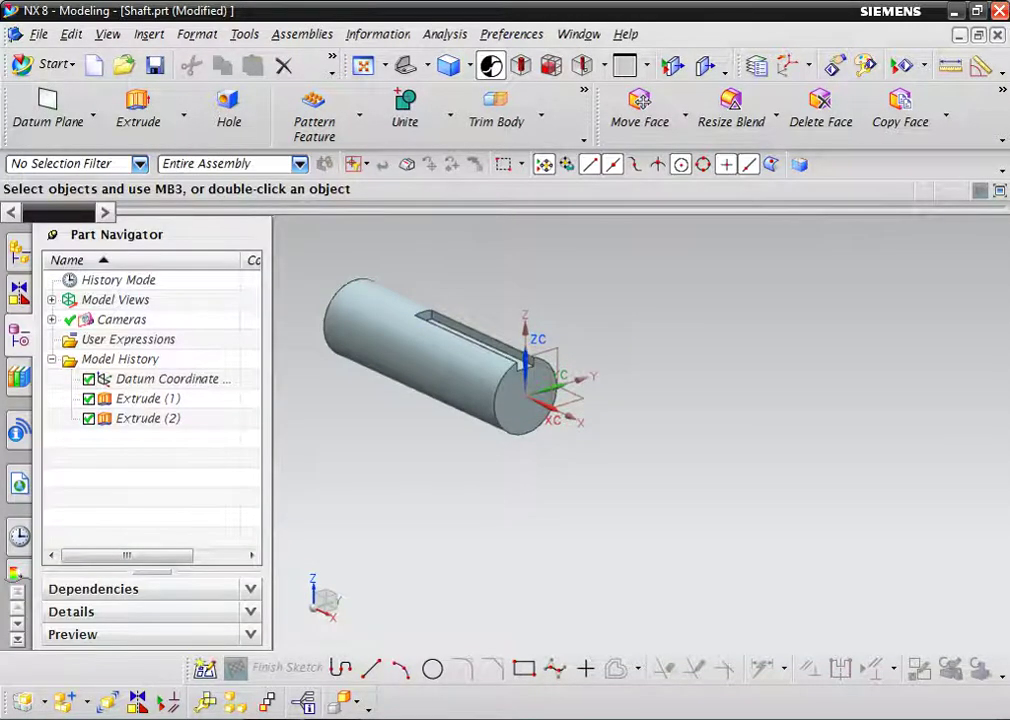
pyautogui.scroll(2, 442, 283)
pyautogui.scroll(3, 442, 283)
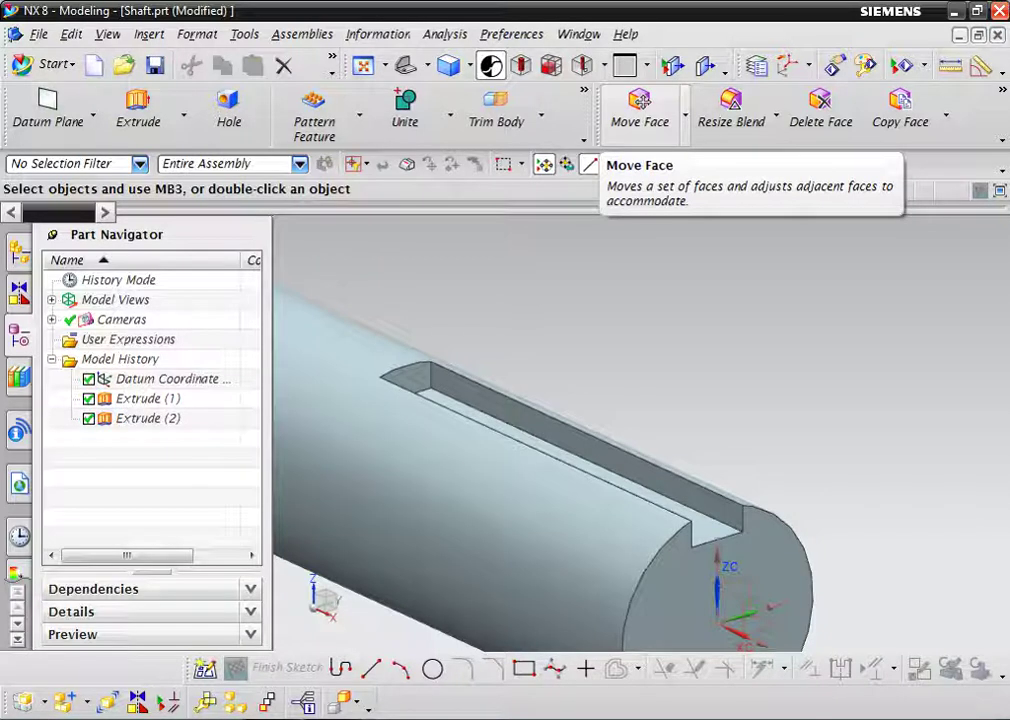
pyautogui.click(584, 90)
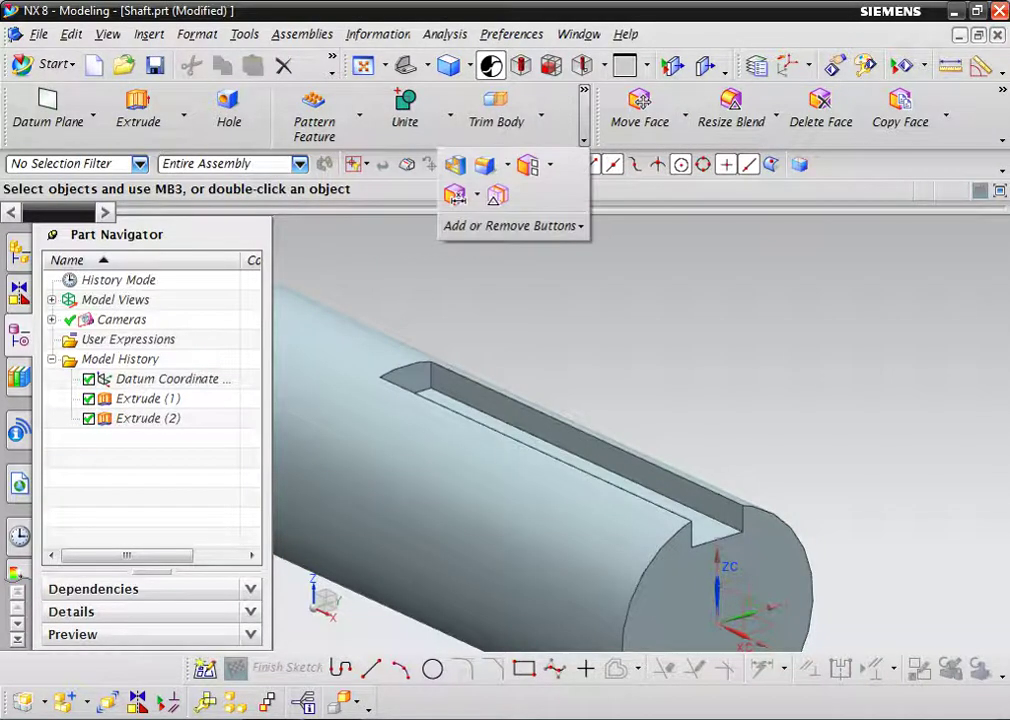
# Round the slot's inner end edge with a 3 mm edge blend
pyautogui.click(430, 126)
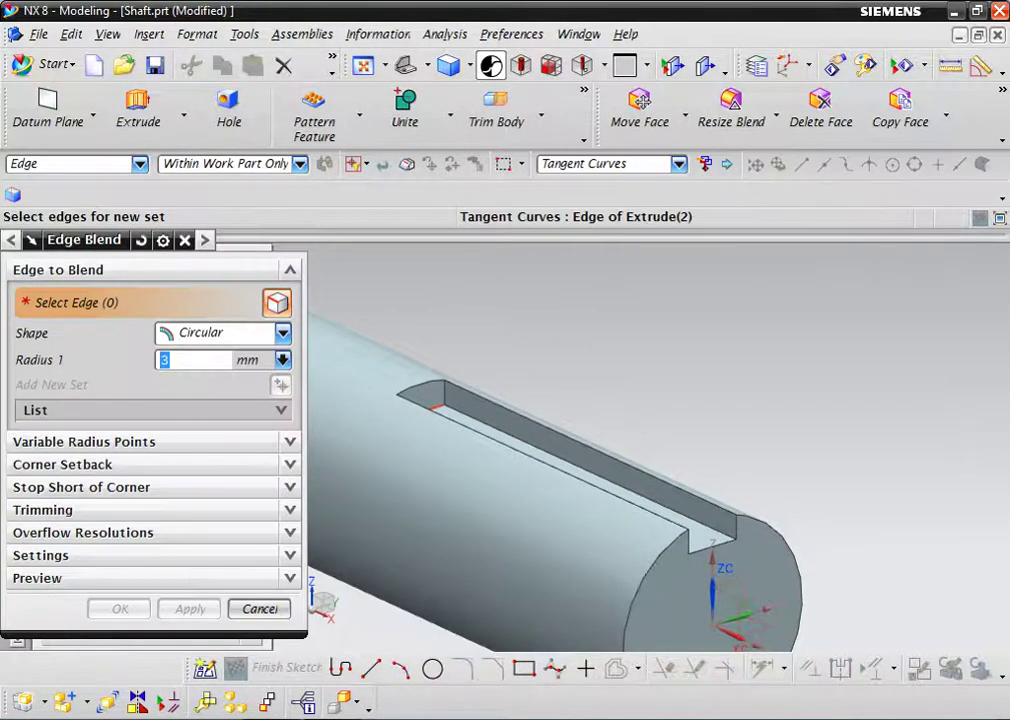
pyautogui.click(432, 405)
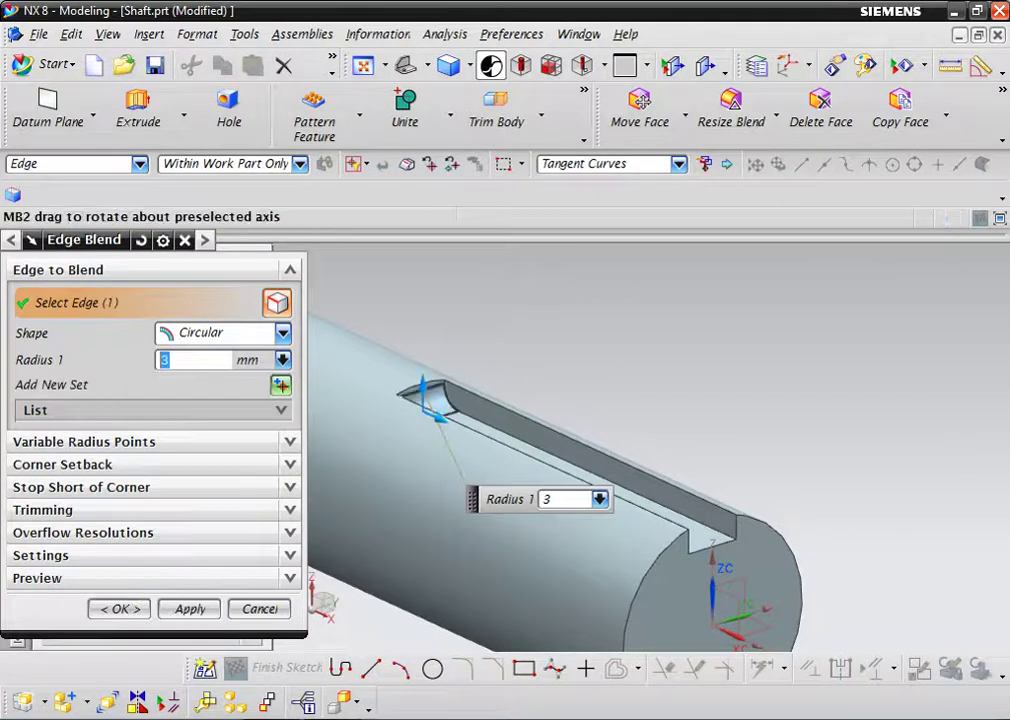
pyautogui.press('Return')
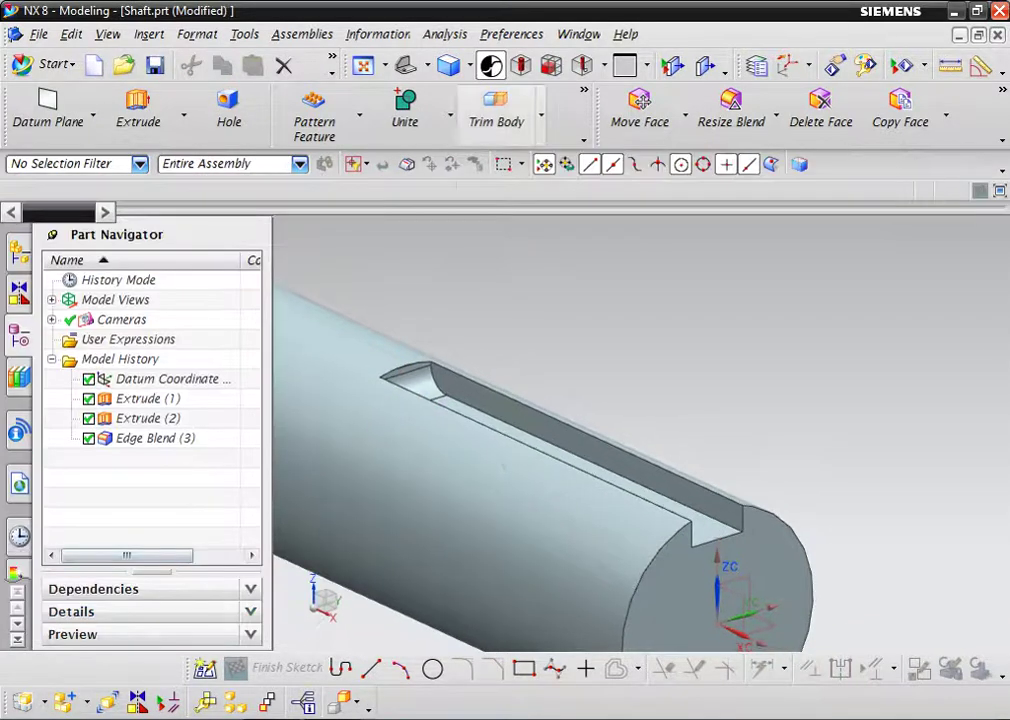
# Chamfer the shaft's end edge with a 2 mm symmetric distance
pyautogui.click(540, 114)
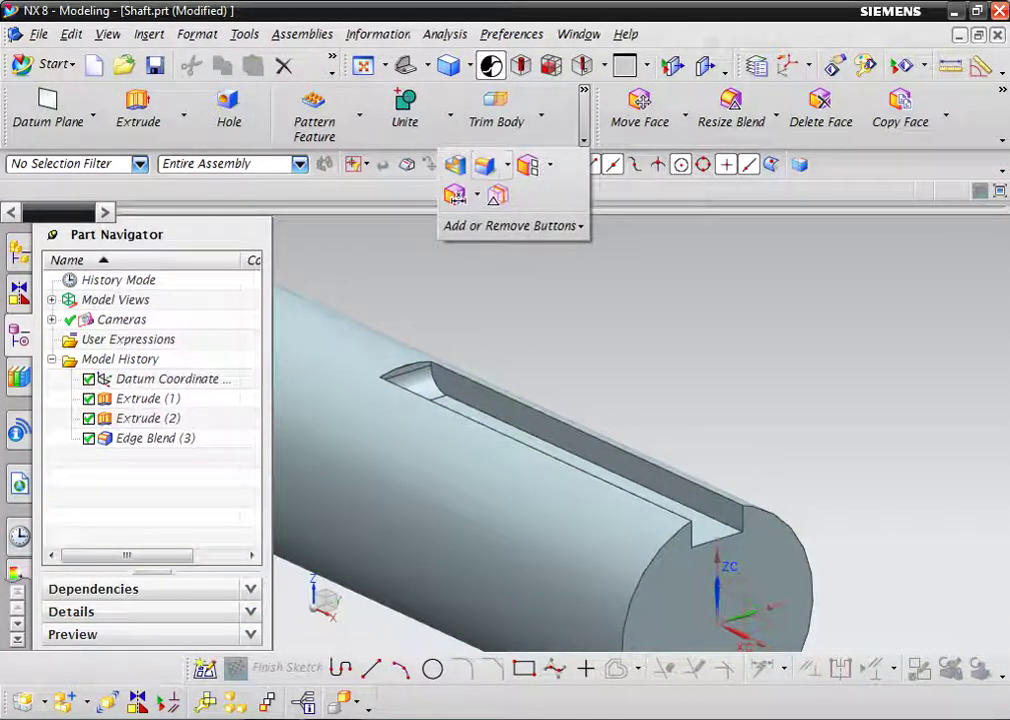
pyautogui.click(507, 164)
pyautogui.click(563, 194)
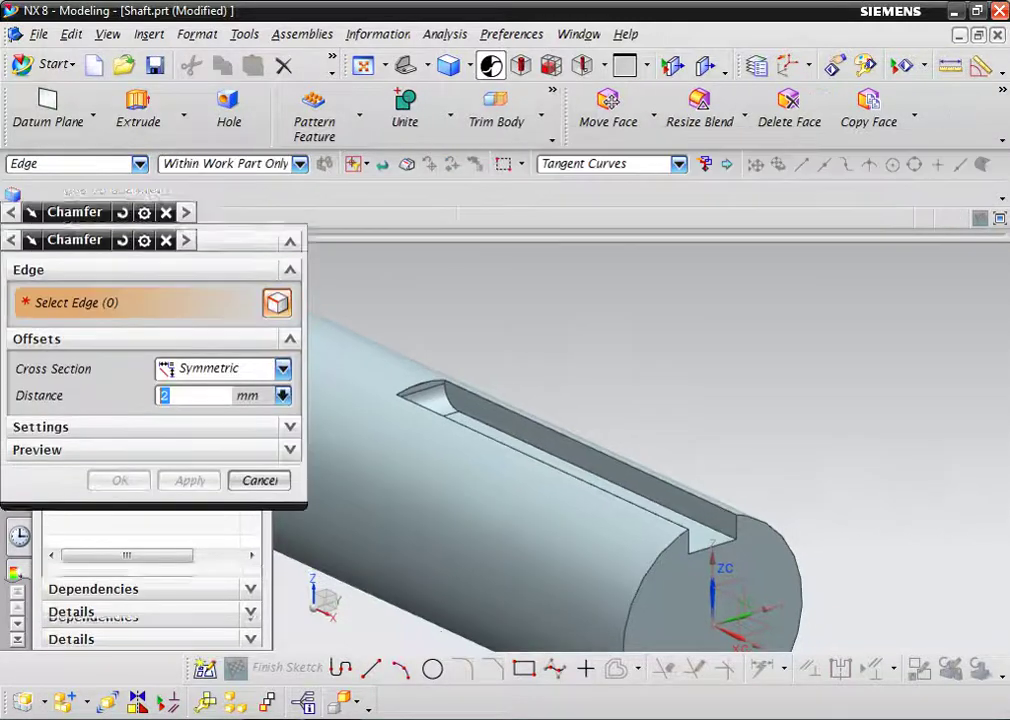
pyautogui.click(712, 543)
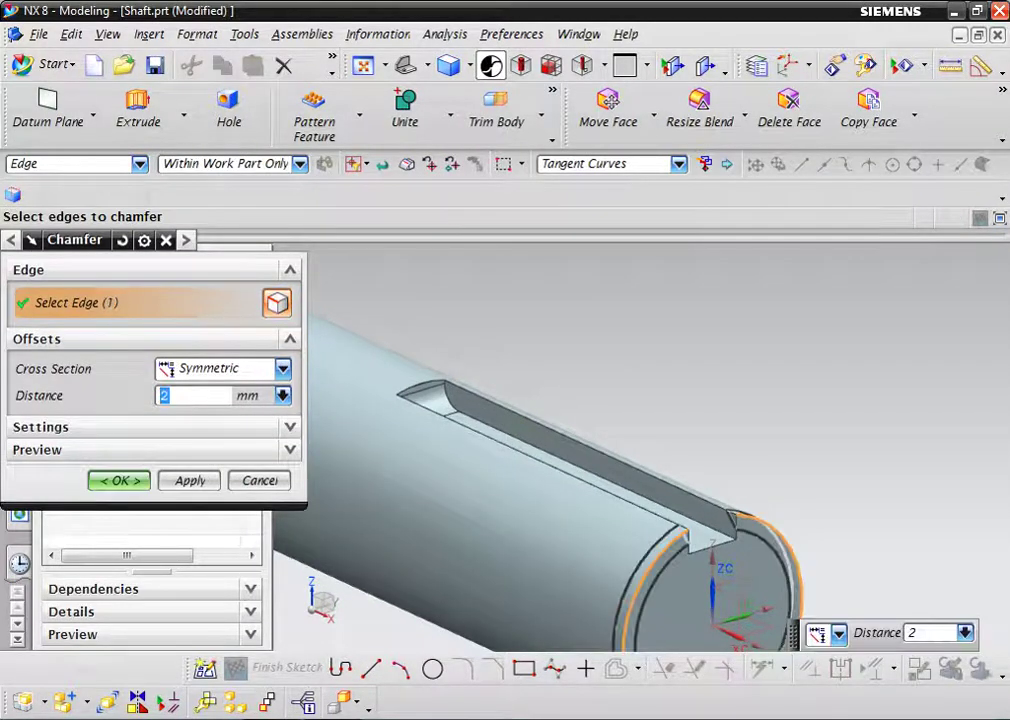
pyautogui.press('Return')
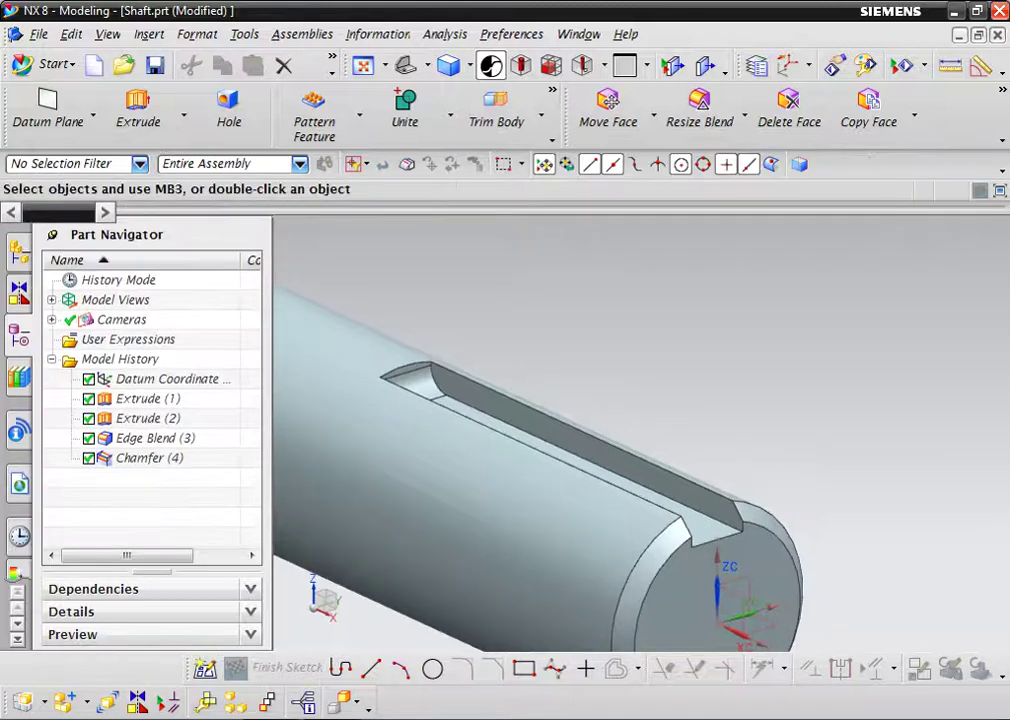
pyautogui.scroll(-2, 609, 376)
pyautogui.scroll(-2, 609, 376)
pyautogui.scroll(-1, 609, 376)
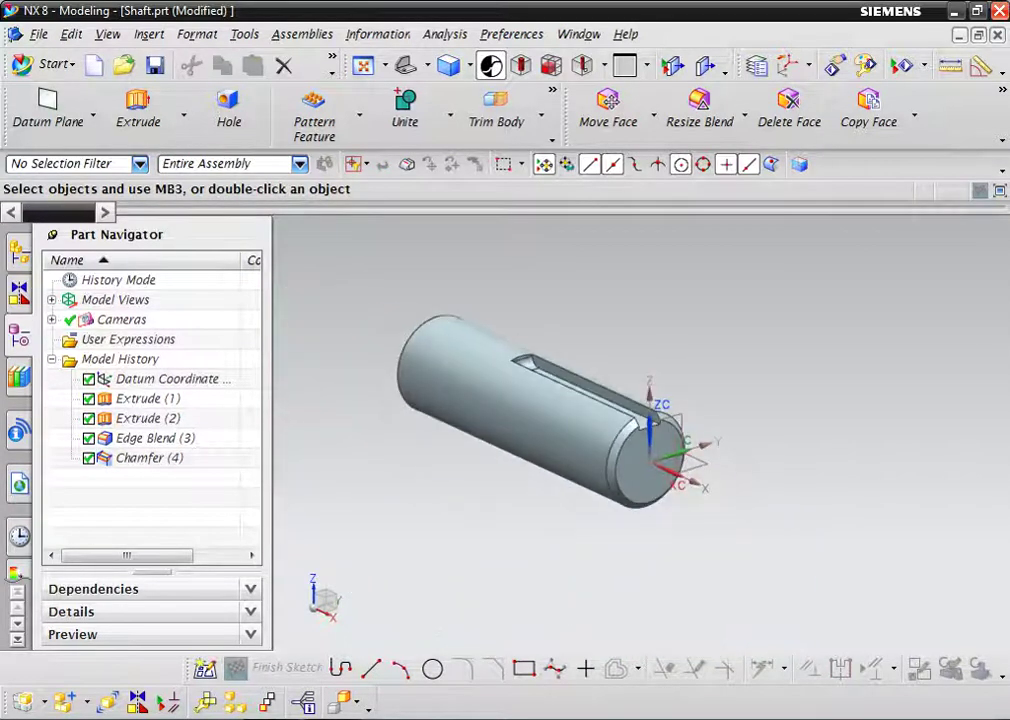
pyautogui.scroll(2, 616, 421)
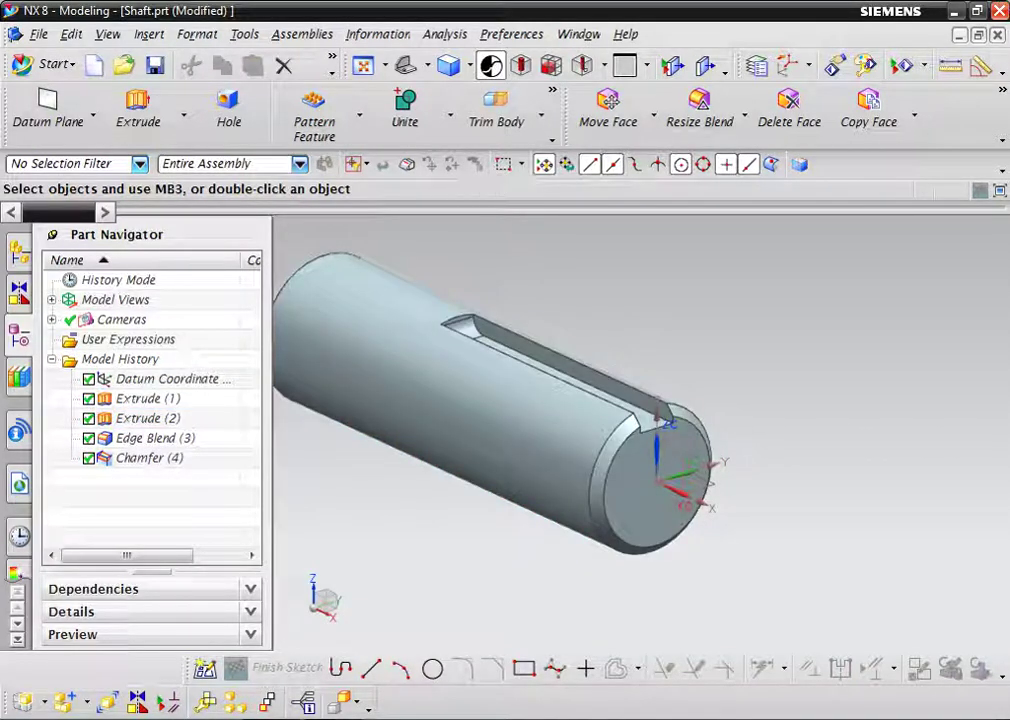
pyautogui.click(17, 622)
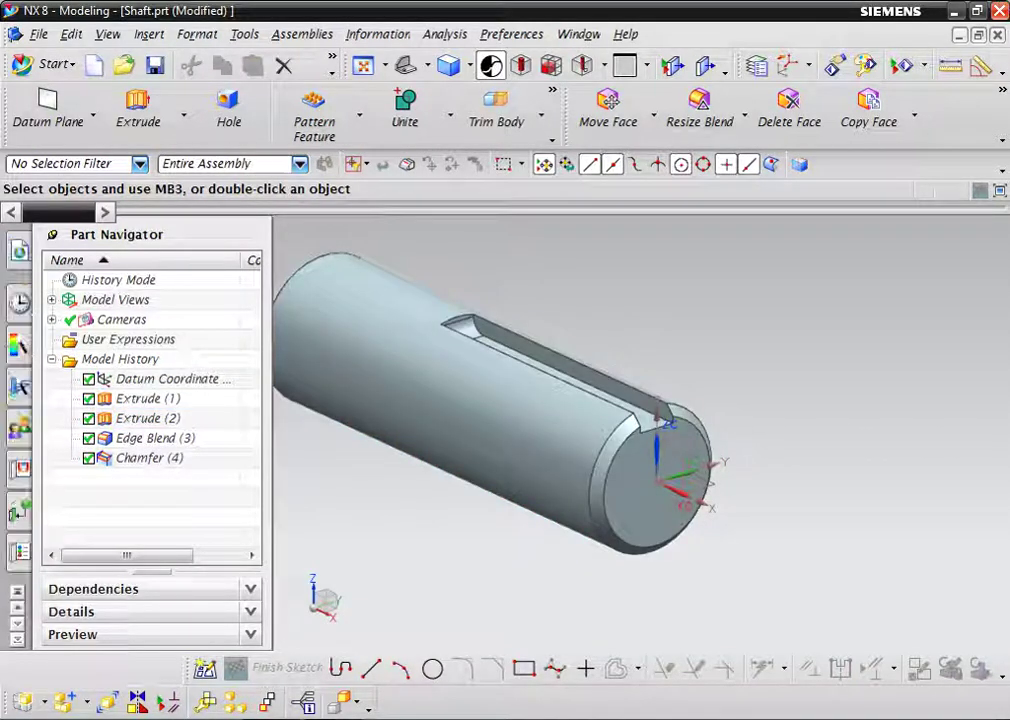
# Apply the glossy blue plastic material from the system library to the shaft
pyautogui.click(19, 551)
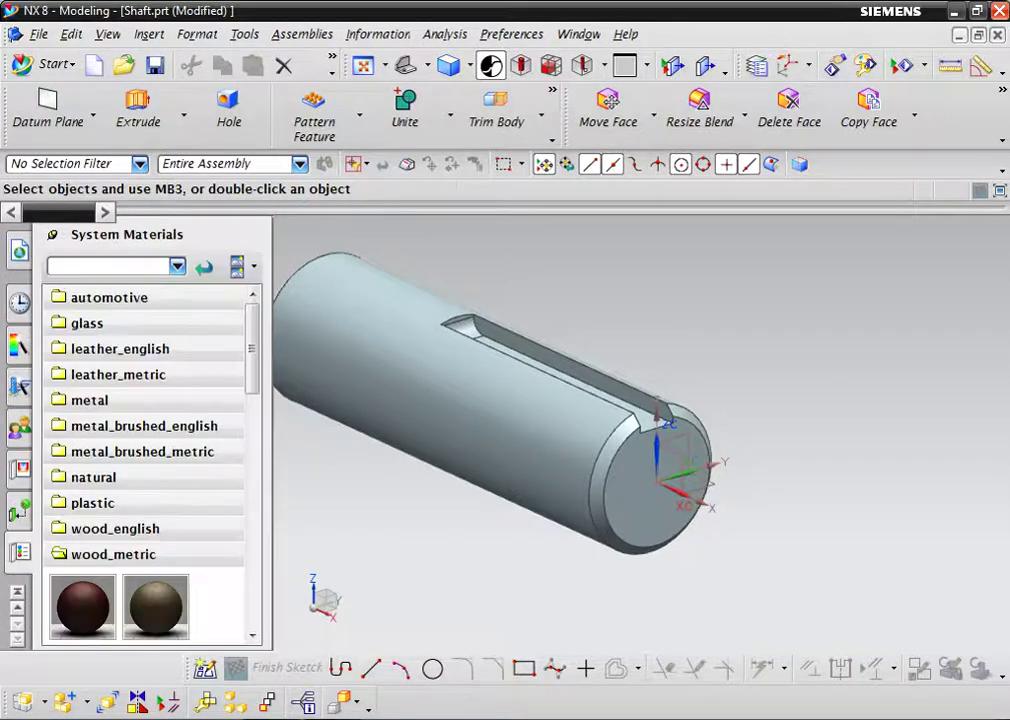
pyautogui.click(92, 503)
pyautogui.scroll(-1, 145, 400)
pyautogui.scroll(-3, 145, 400)
pyautogui.scroll(-2, 145, 400)
pyautogui.scroll(-3, 145, 400)
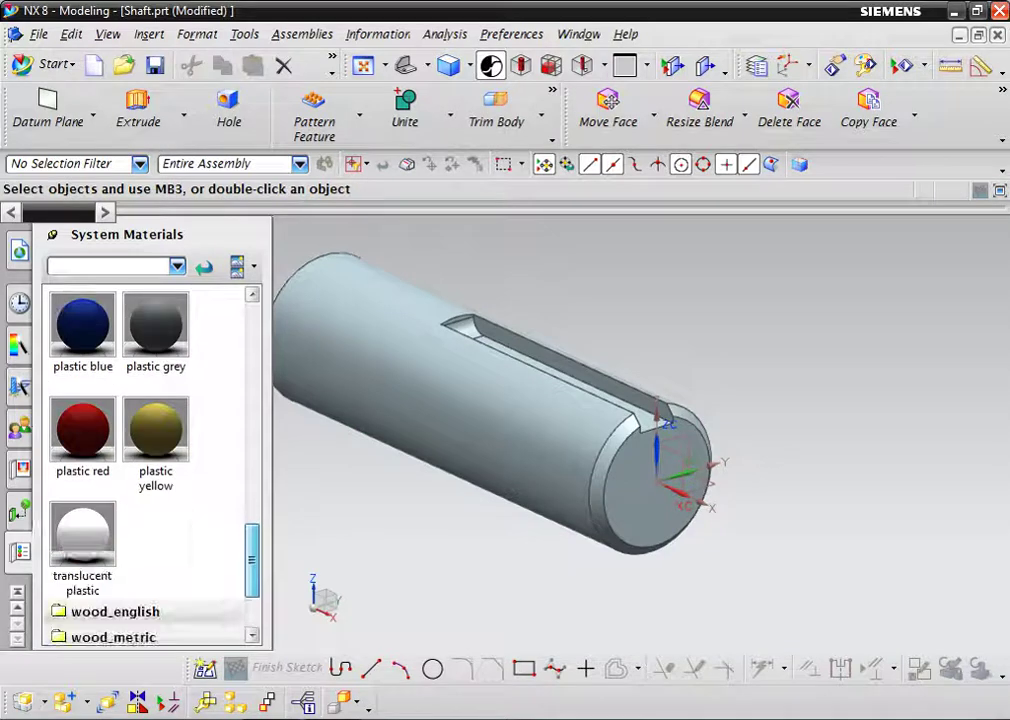
pyautogui.scroll(5, 145, 450)
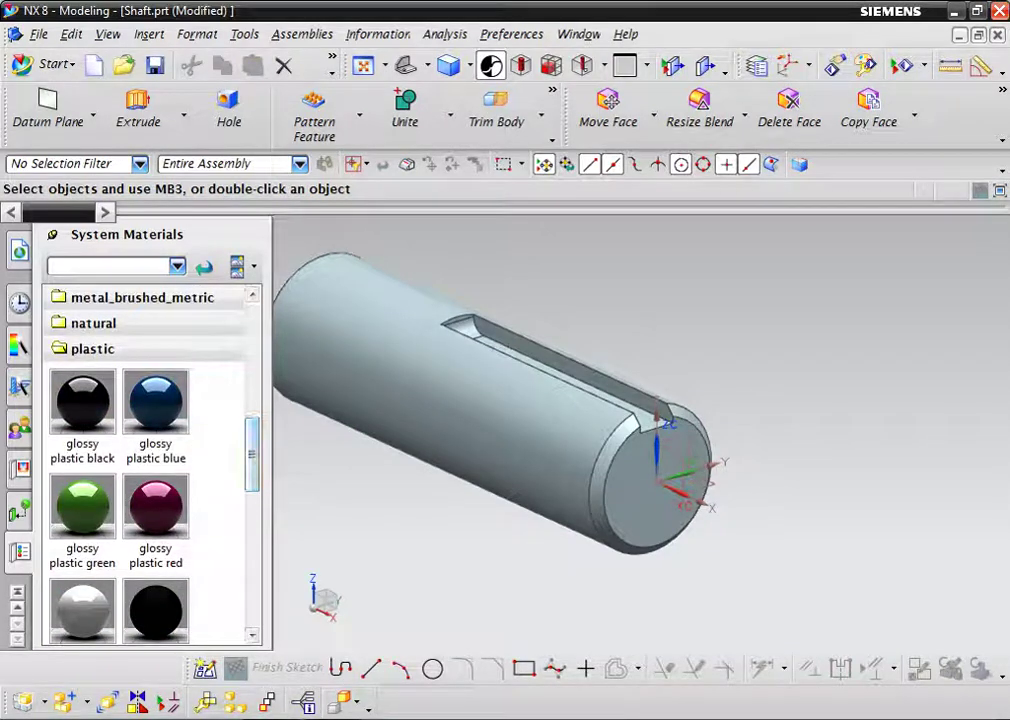
pyautogui.moveTo(155, 430)
pyautogui.mouseDown()
pyautogui.moveTo(390, 480)
pyautogui.moveTo(467, 470)
pyautogui.mouseUp()
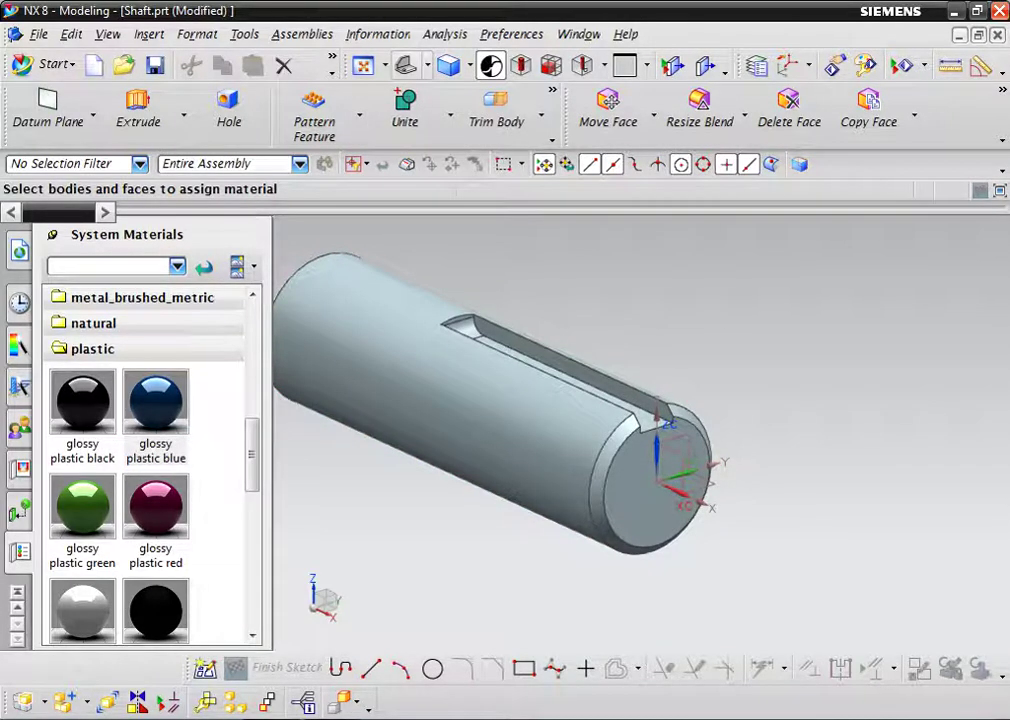
# Display the shaft in studio rendering, then save and close Shaft.prt
pyautogui.click(469, 66)
pyautogui.click(481, 202)
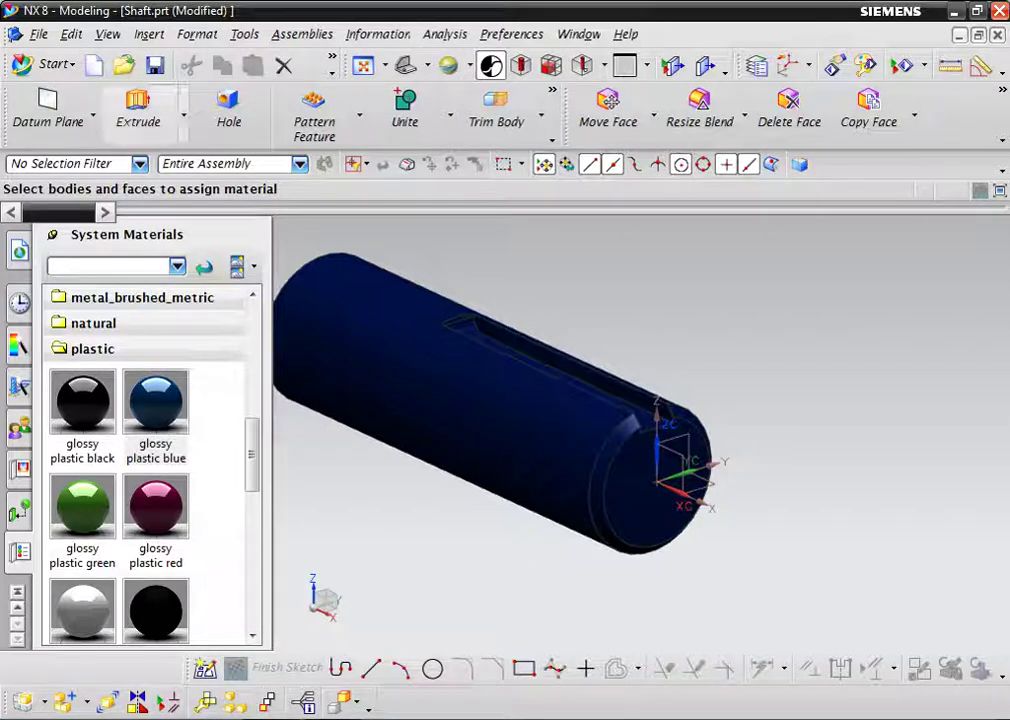
pyautogui.click(154, 66)
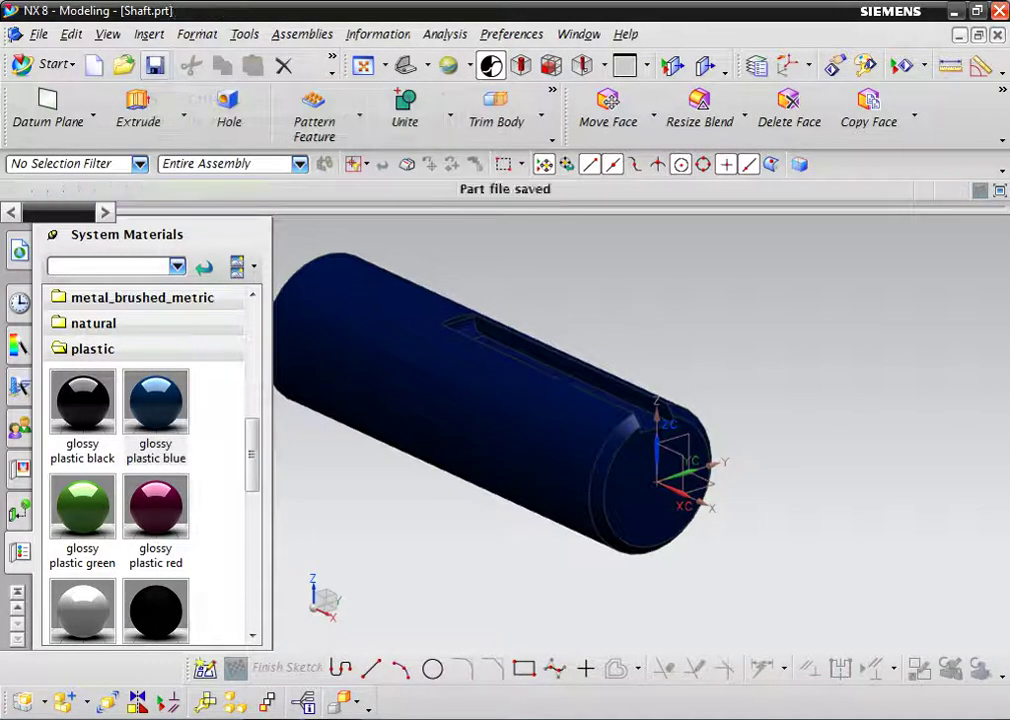
pyautogui.hotkey('ctrl', 'F4')
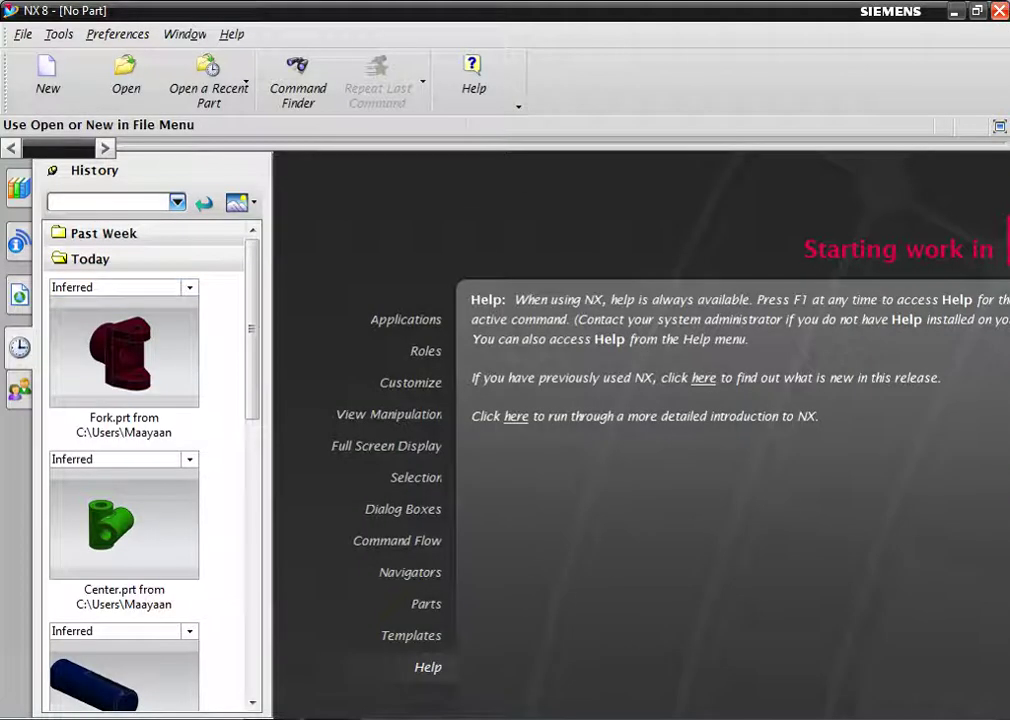
# Start a new part, scroll the coupling PDF to its parts list, then return to NX
pyautogui.click(47, 72)
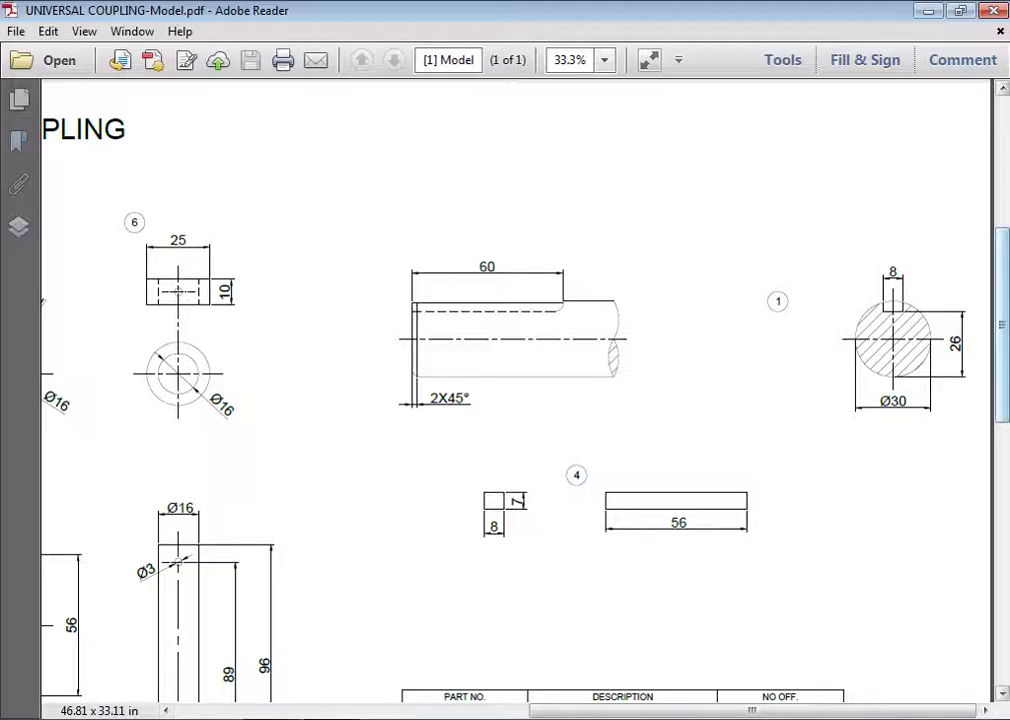
pyautogui.scroll(-2, 520, 390)
pyautogui.scroll(-2, 520, 390)
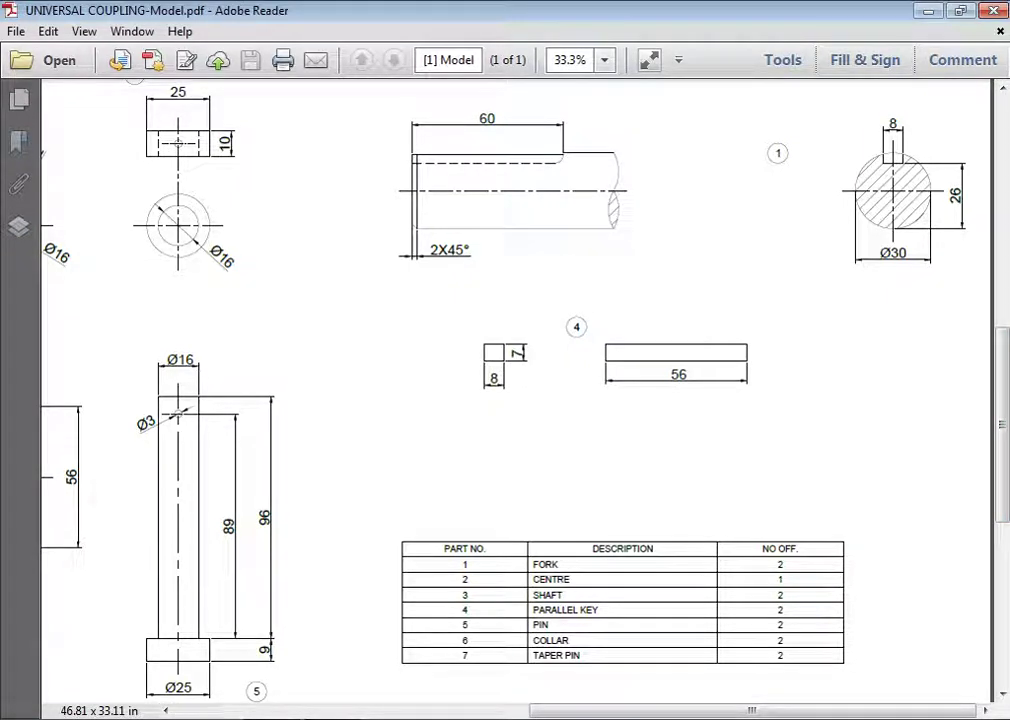
pyautogui.hotkey('alt', 'Tab')
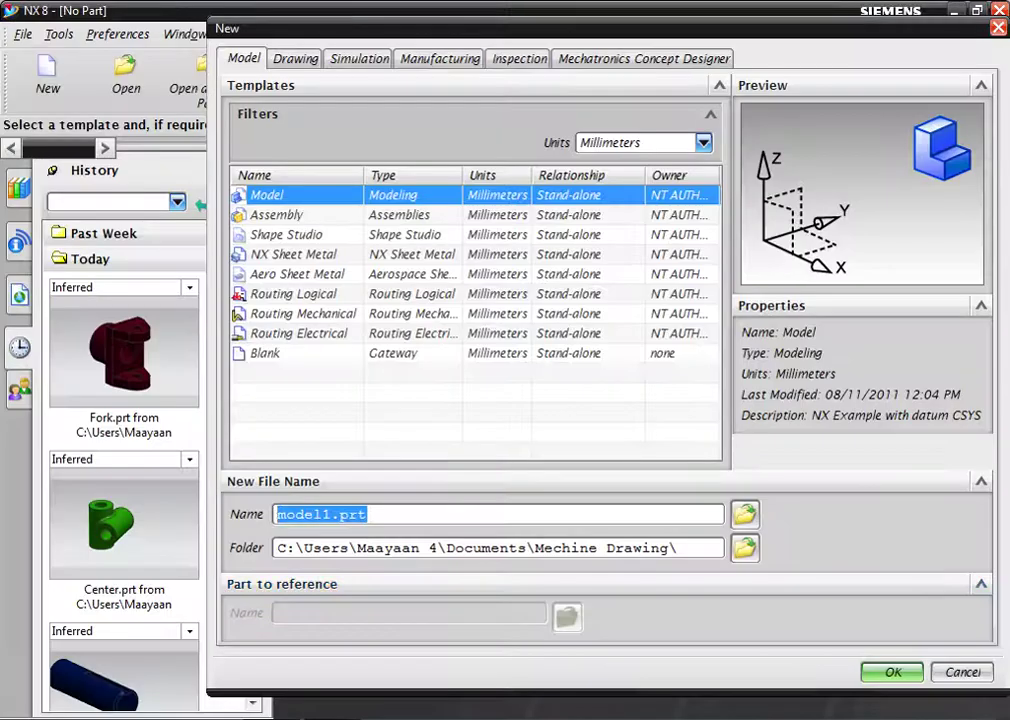
# Create a new part named 'Parallel Key' and start an extrusion
pyautogui.write('Parallel')
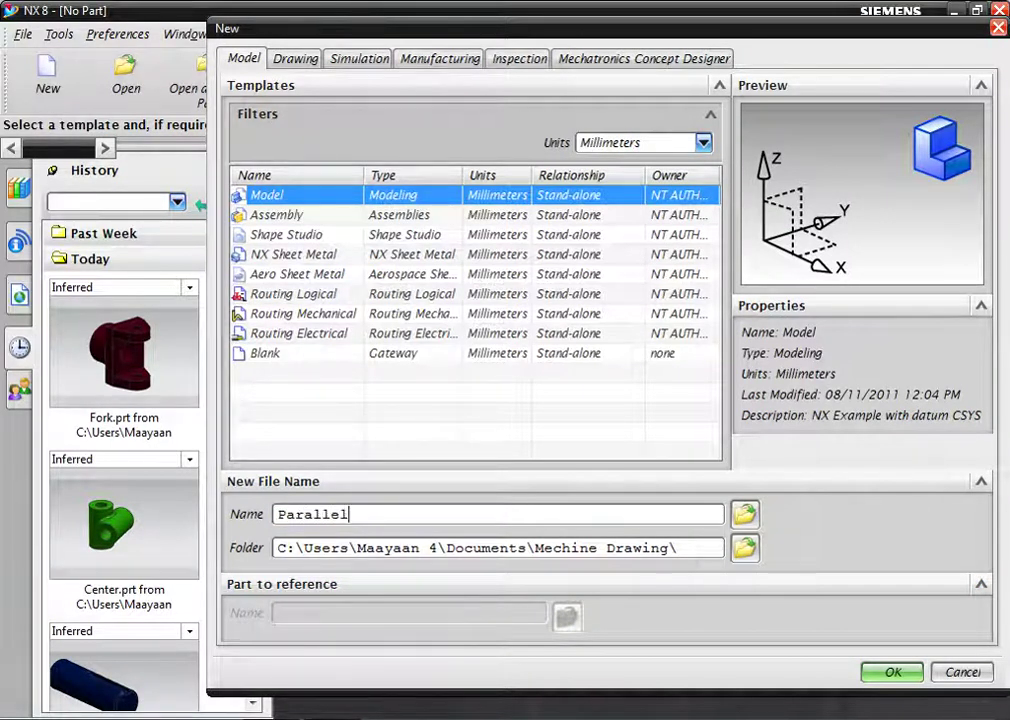
pyautogui.write(' y')
pyautogui.press('Return')
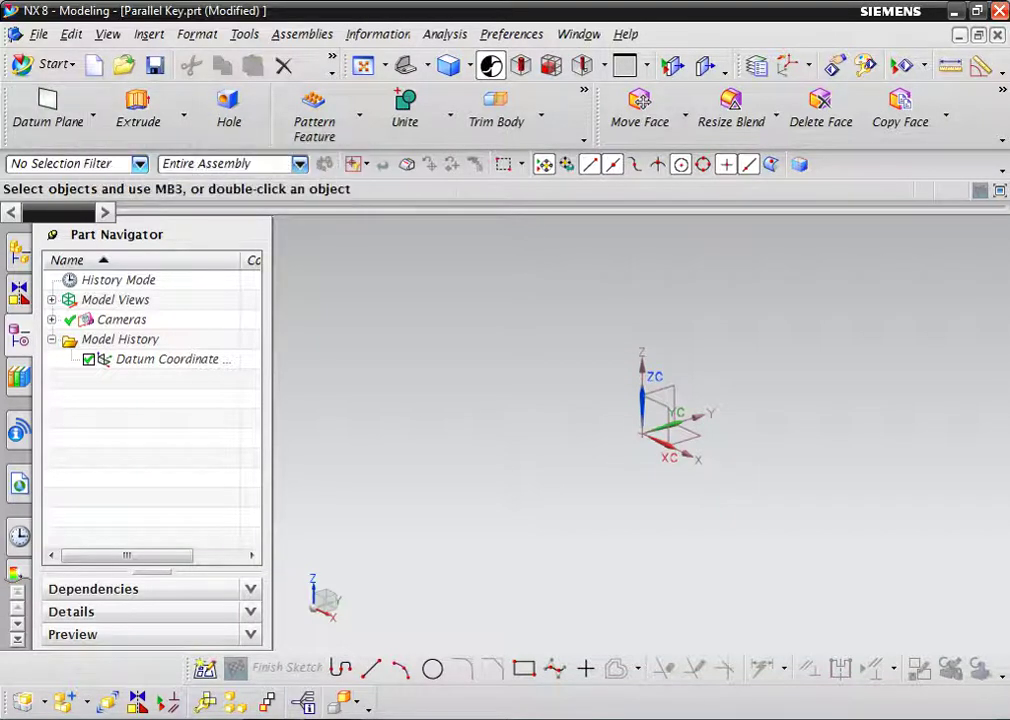
pyautogui.click(139, 110)
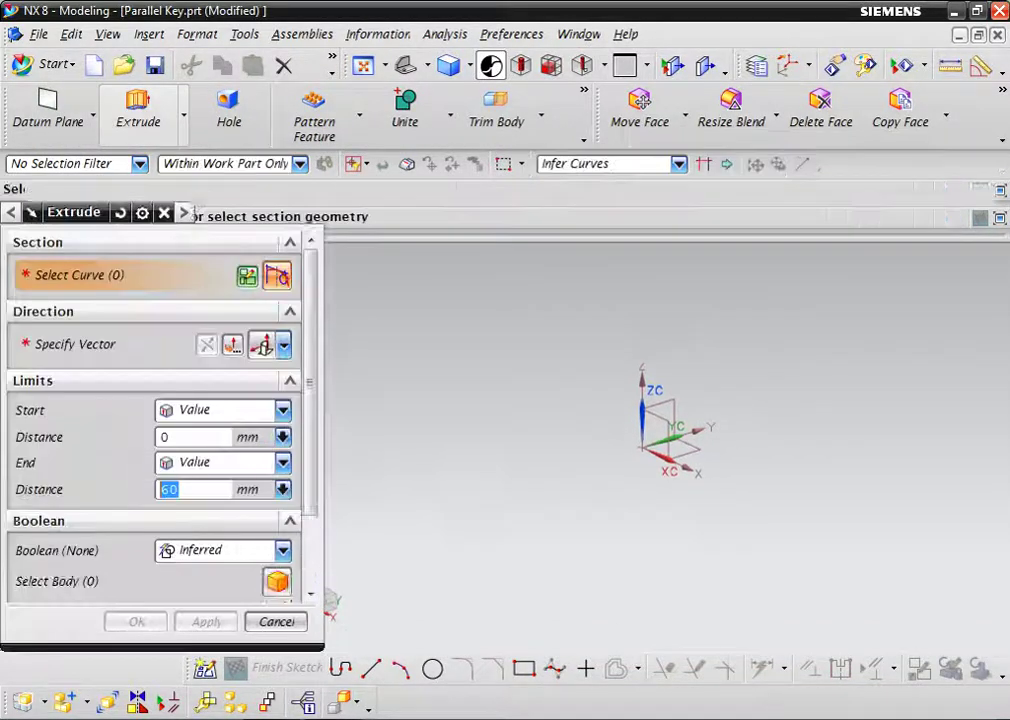
# Sketch a from-centre rectangle at the origin on the datum plane
pyautogui.click(640, 440)
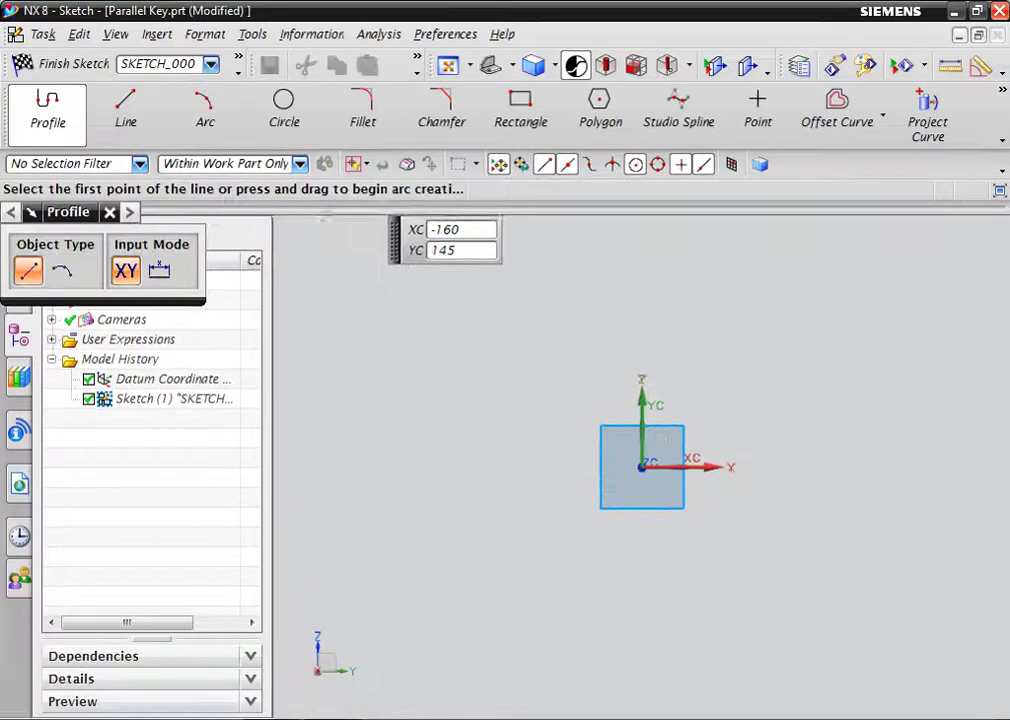
pyautogui.click(521, 110)
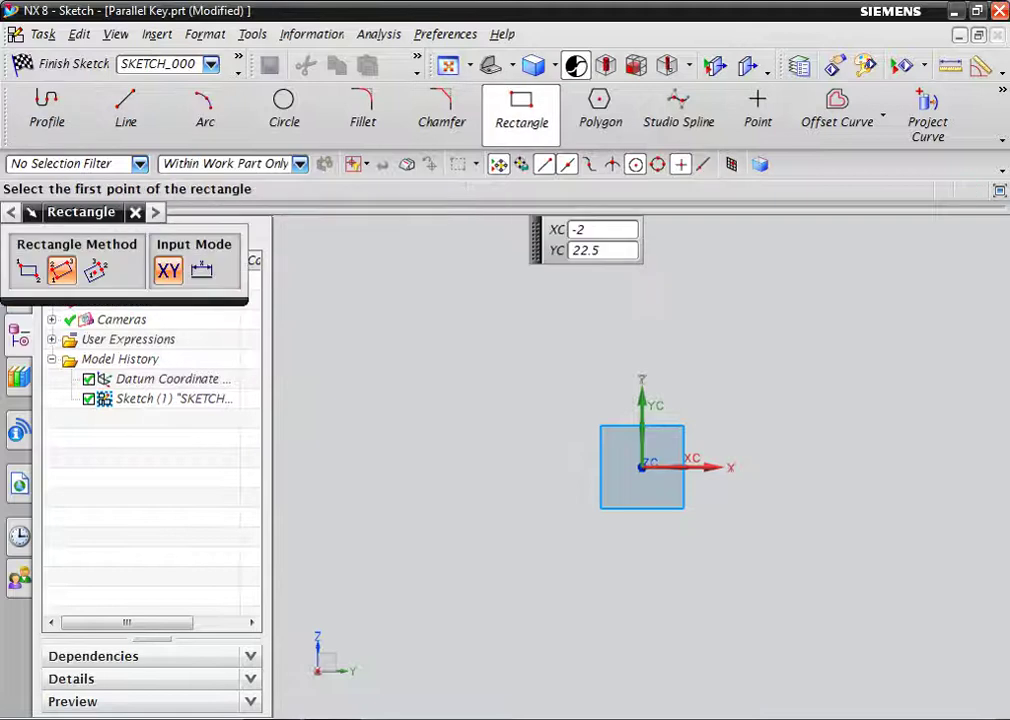
pyautogui.click(95, 270)
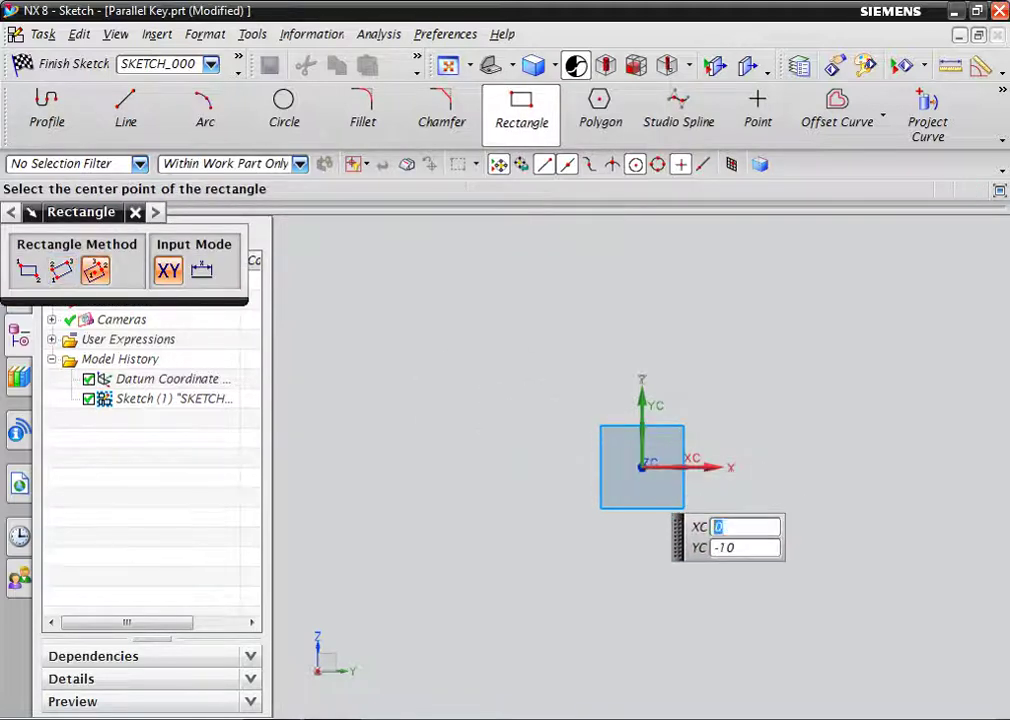
pyautogui.click(642, 467)
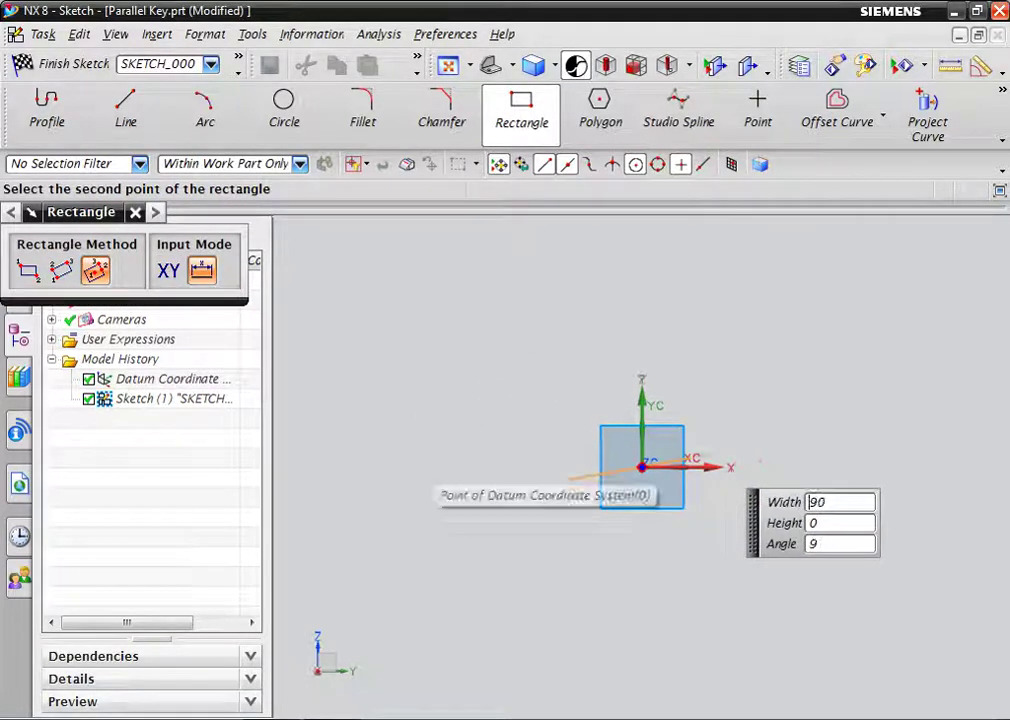
pyautogui.click(731, 466)
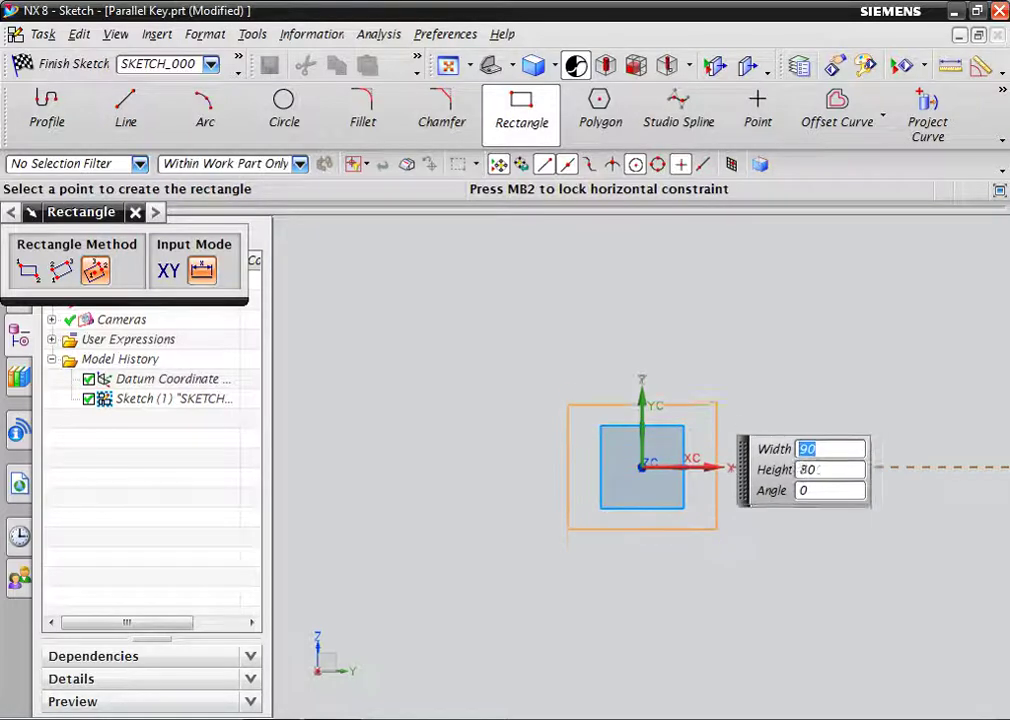
pyautogui.click(717, 384)
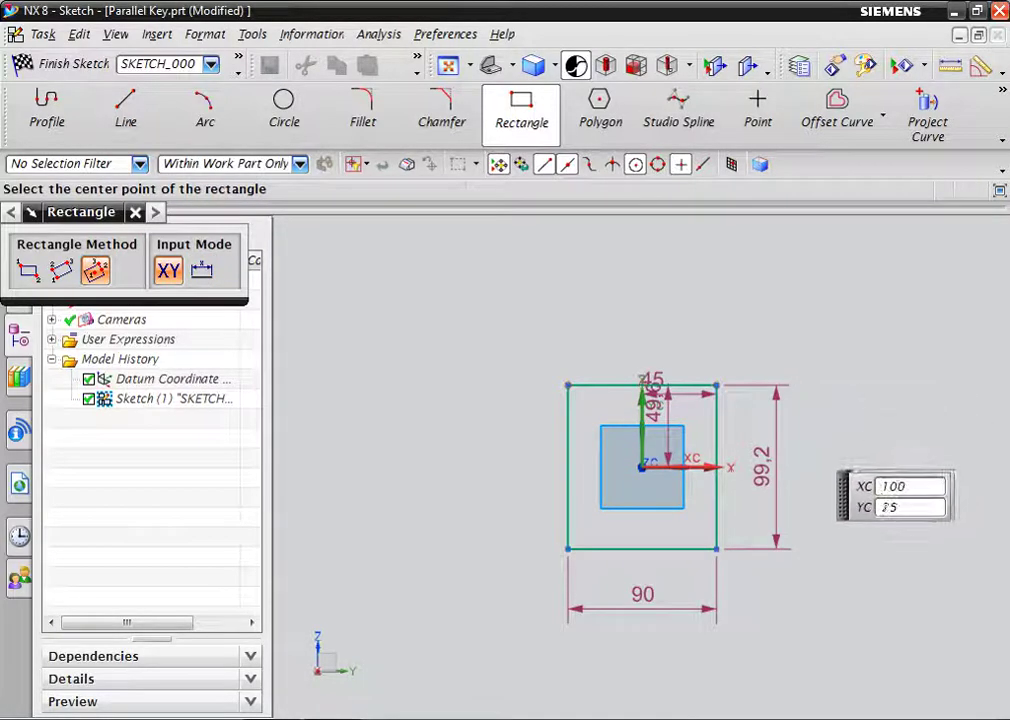
pyautogui.press('Escape')
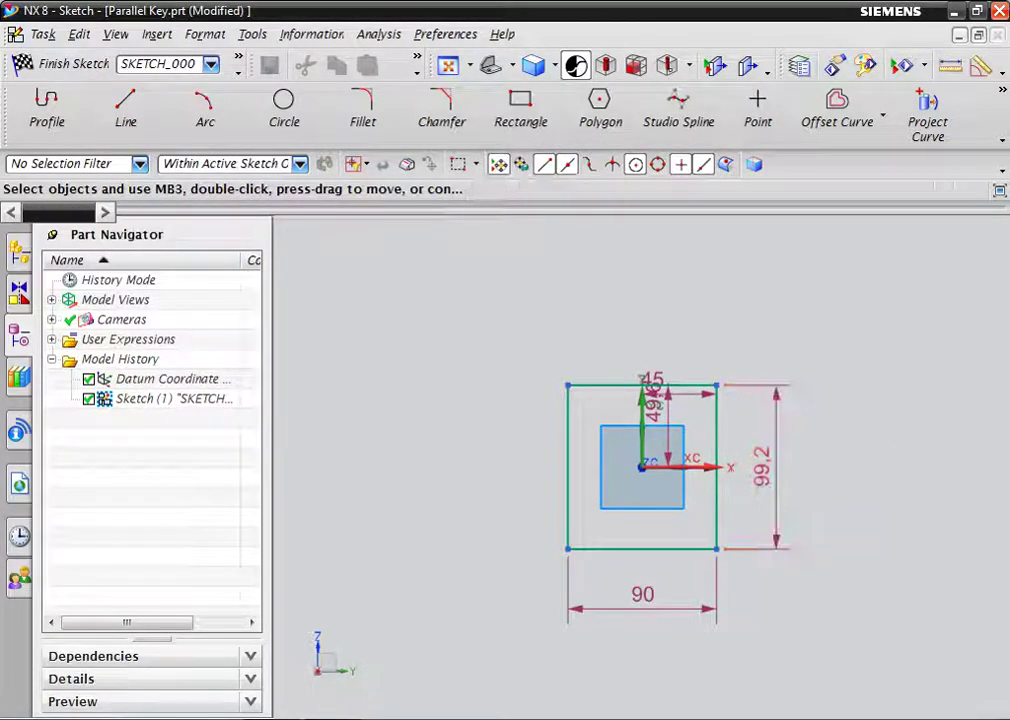
# Dimension the rectangle to 7 mm high and 8 mm wide, adjust its offsets, and finish the sketch
pyautogui.doubleClick(777, 466)
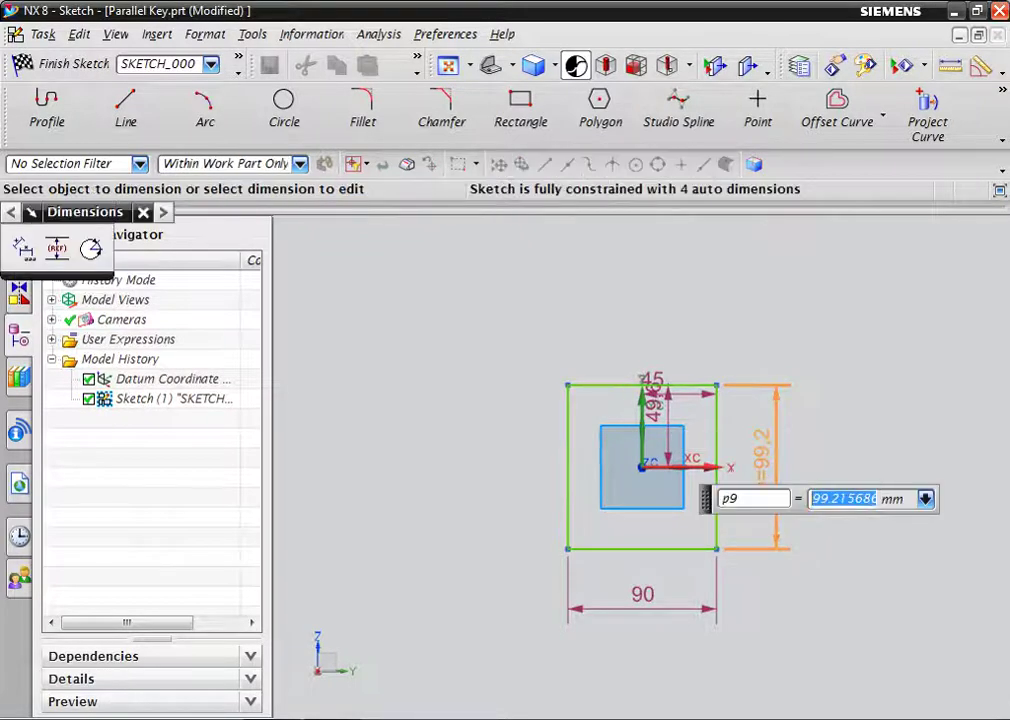
pyautogui.write('7')
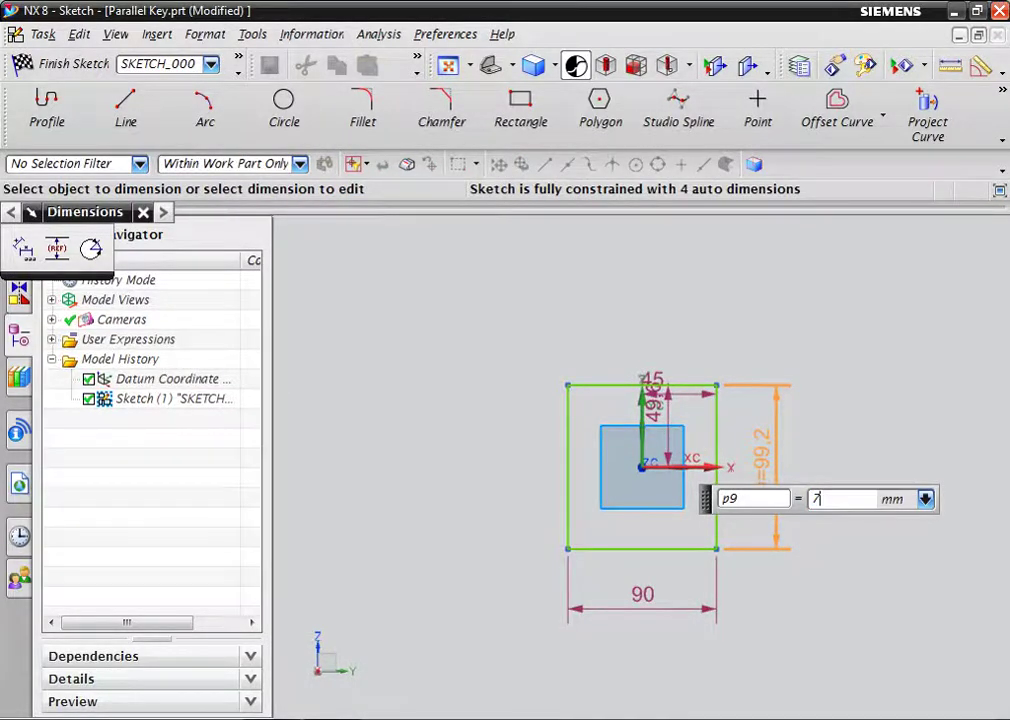
pyautogui.press('Return')
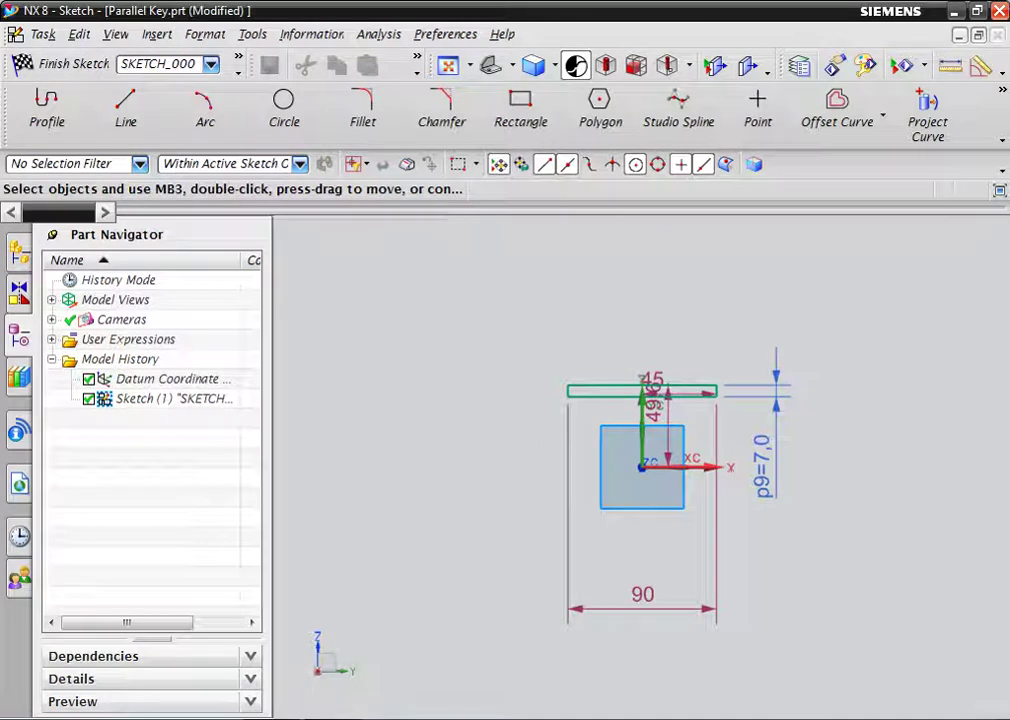
pyautogui.hotkey('ctrl', 'z')
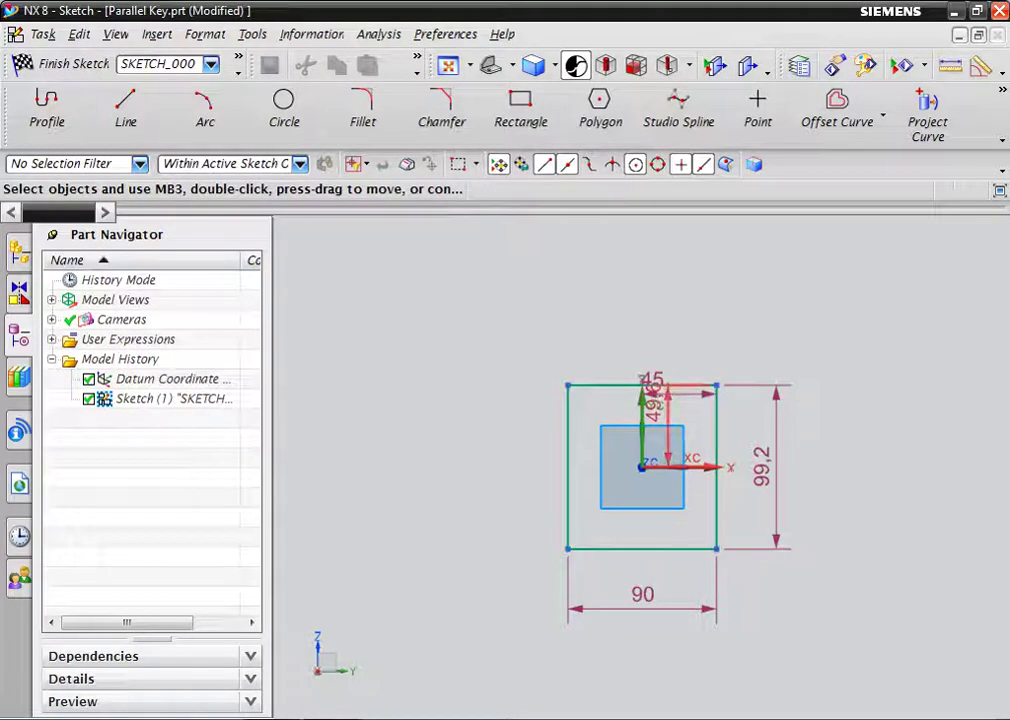
pyautogui.doubleClick(651, 380)
pyautogui.write('3')
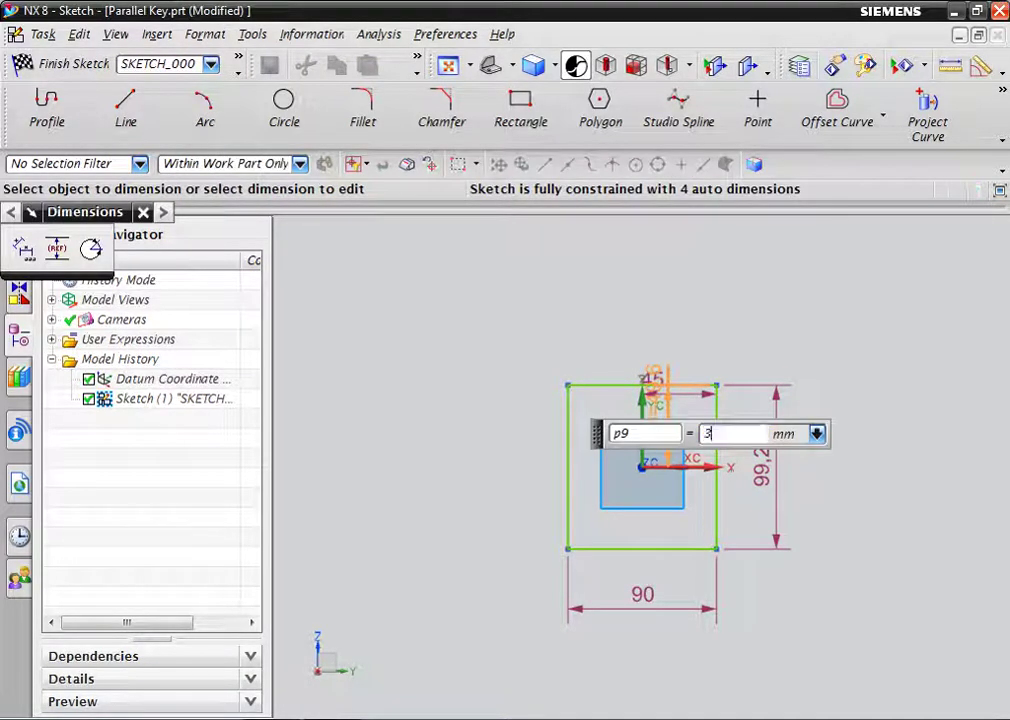
pyautogui.press('Return')
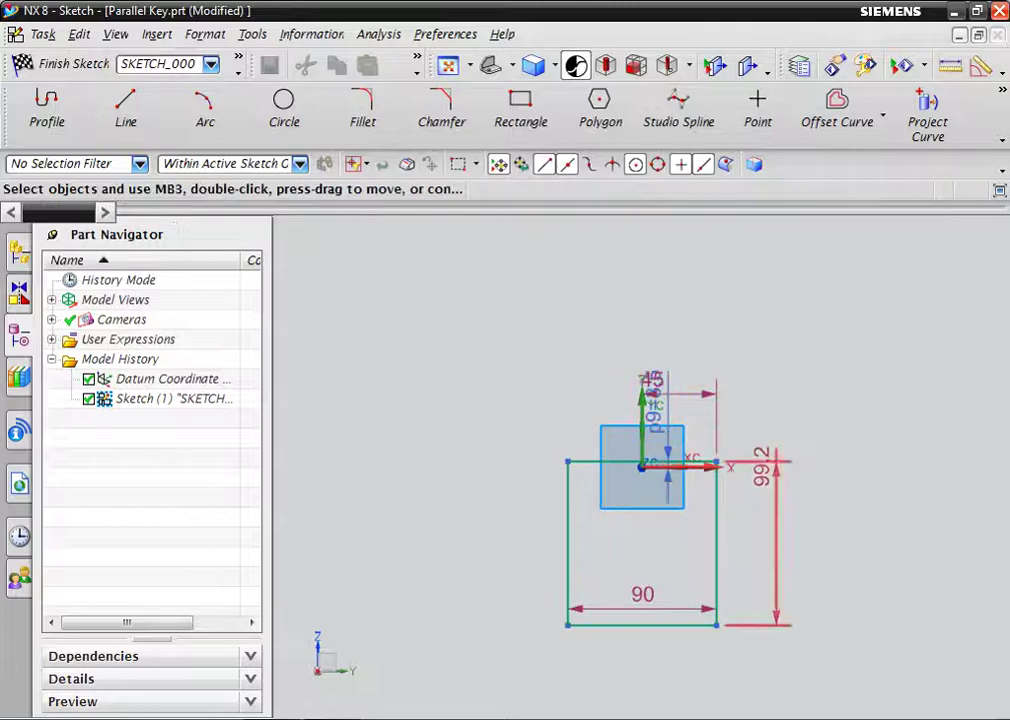
pyautogui.doubleClick(763, 468)
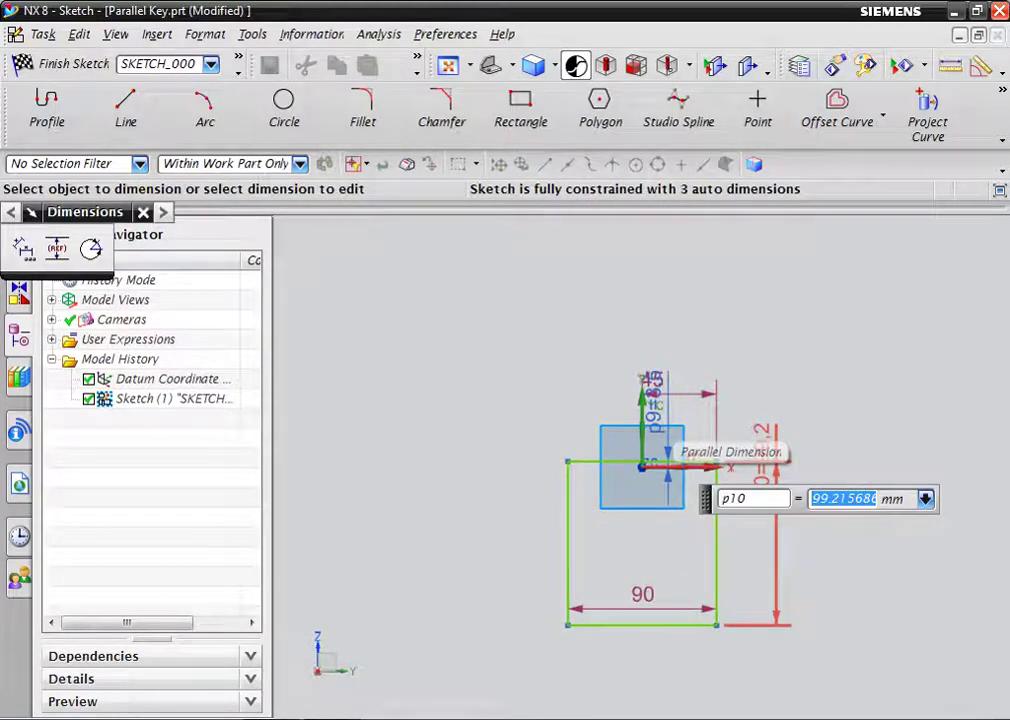
pyautogui.write('7')
pyautogui.press('Return')
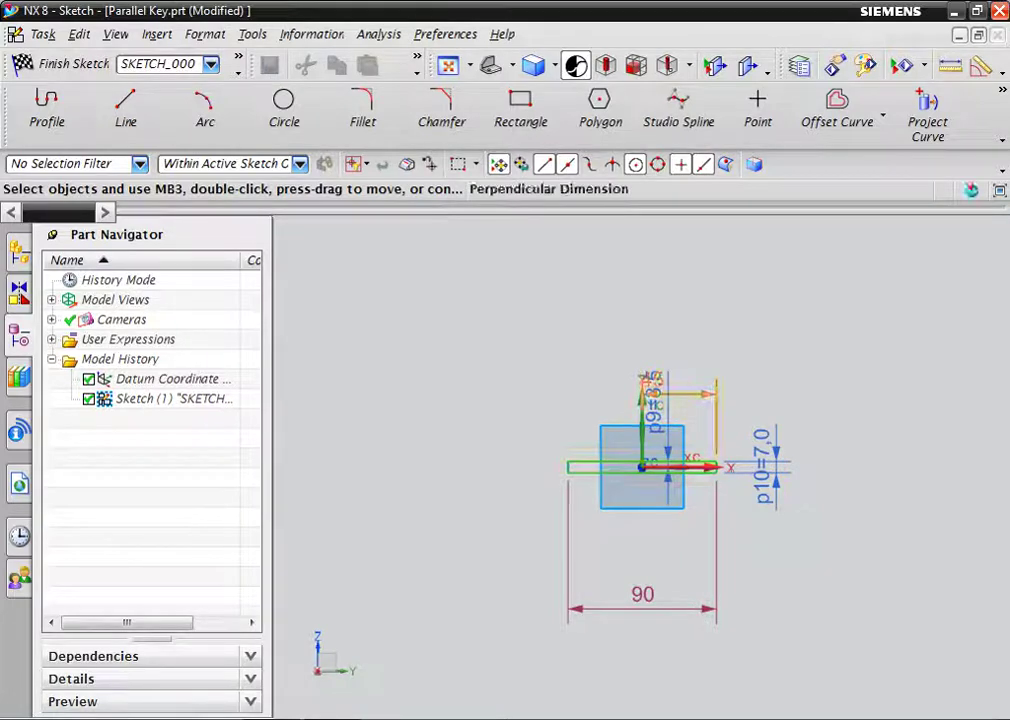
pyautogui.doubleClick(652, 380)
pyautogui.press('Return')
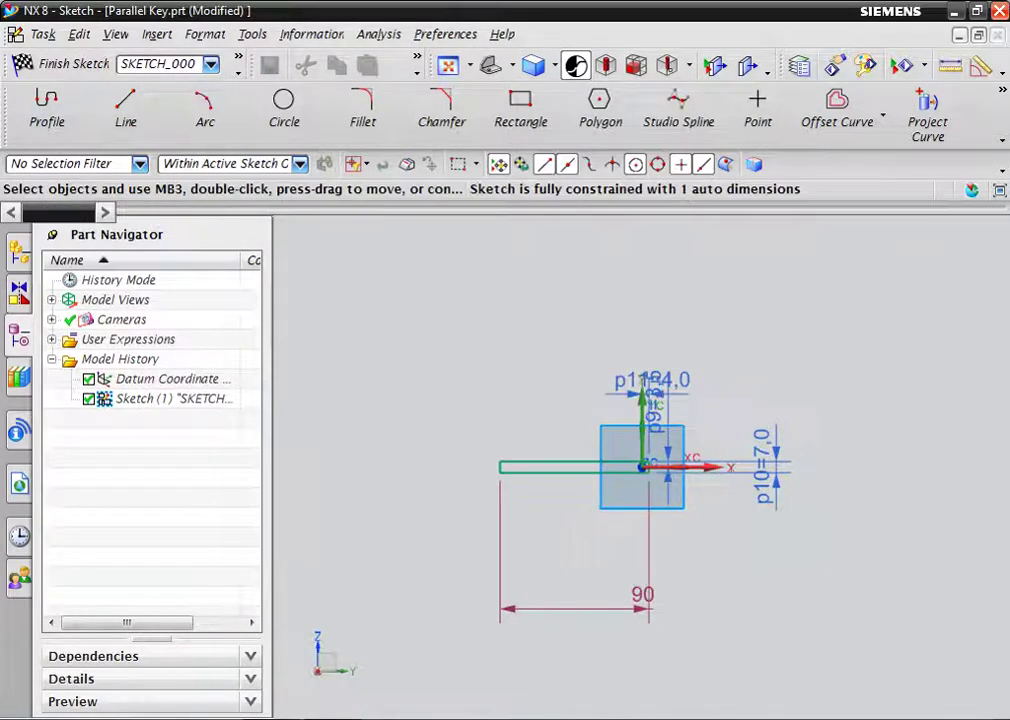
pyautogui.doubleClick(642, 594)
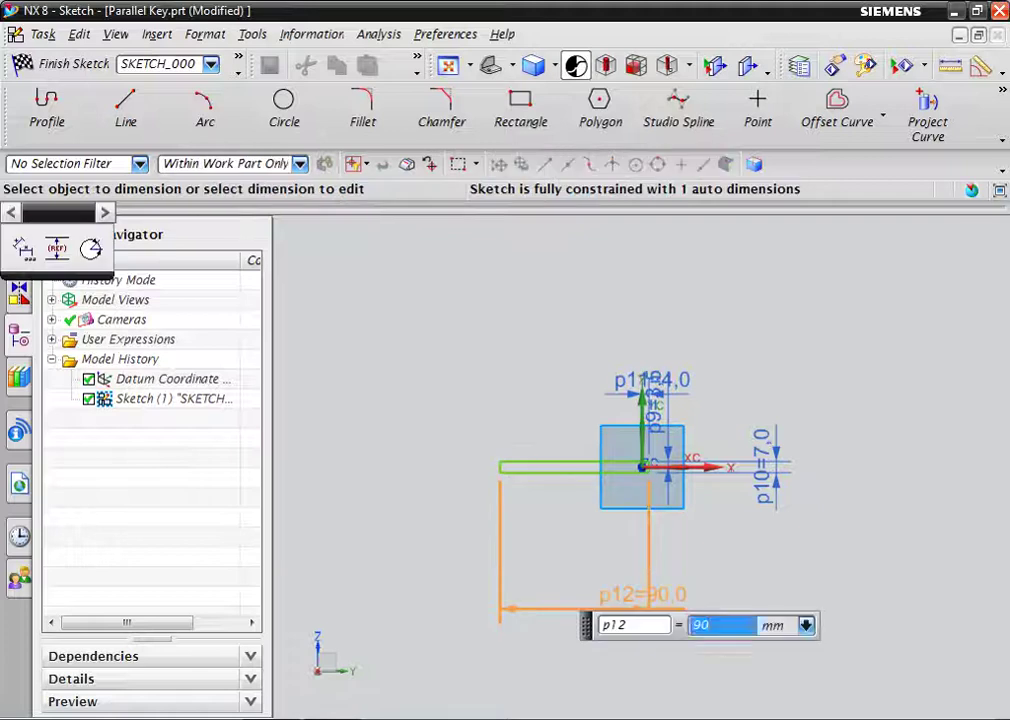
pyautogui.write('8')
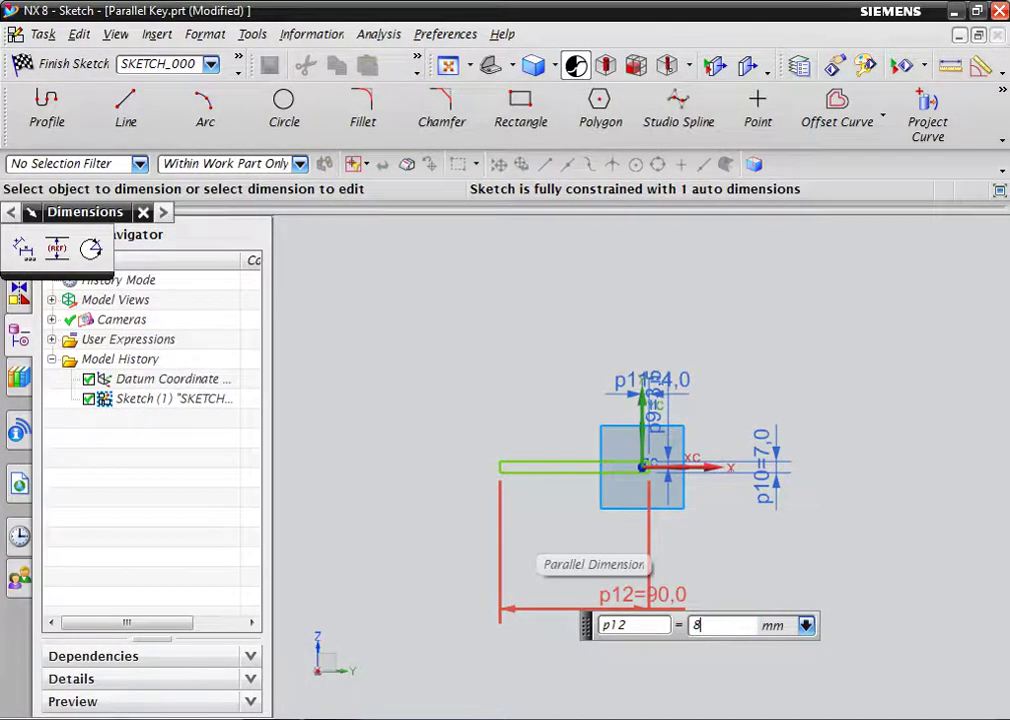
pyautogui.press('Return')
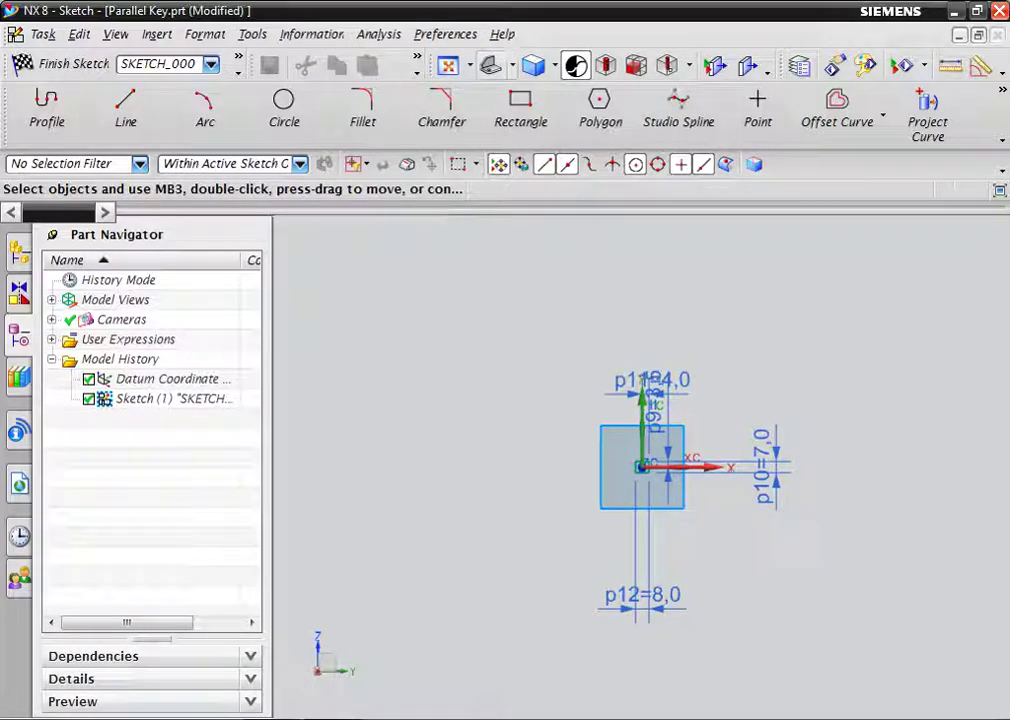
pyautogui.click(62, 63)
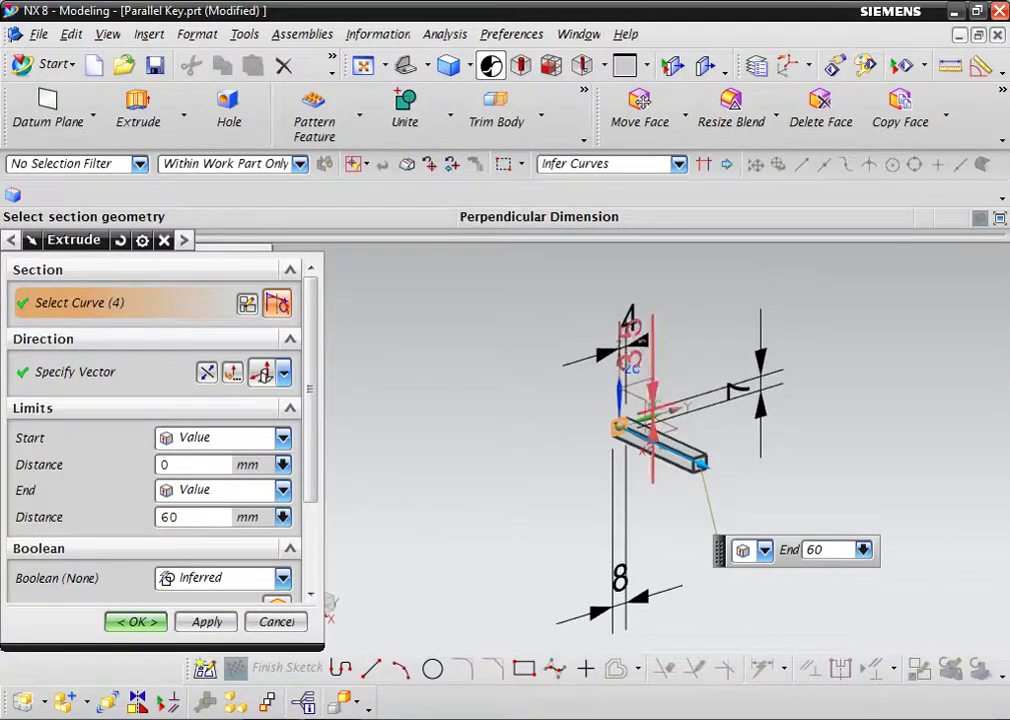
# Reverse the extrusion direction and set its end distance to 56 mm
pyautogui.click(206, 372)
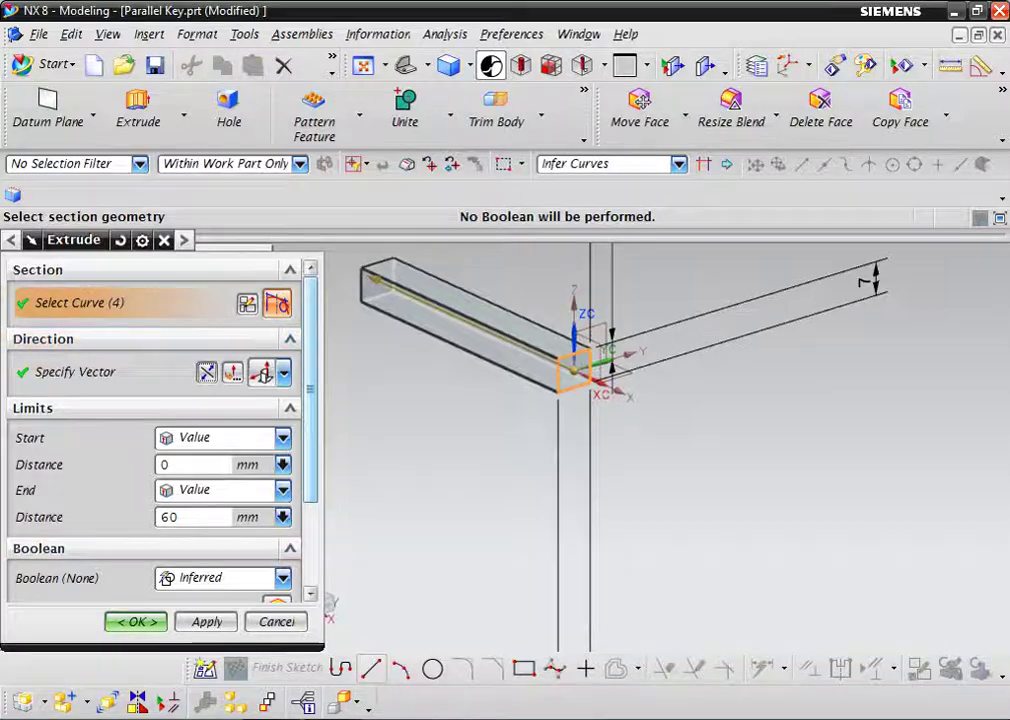
pyautogui.hotkey('alt', 'Tab')
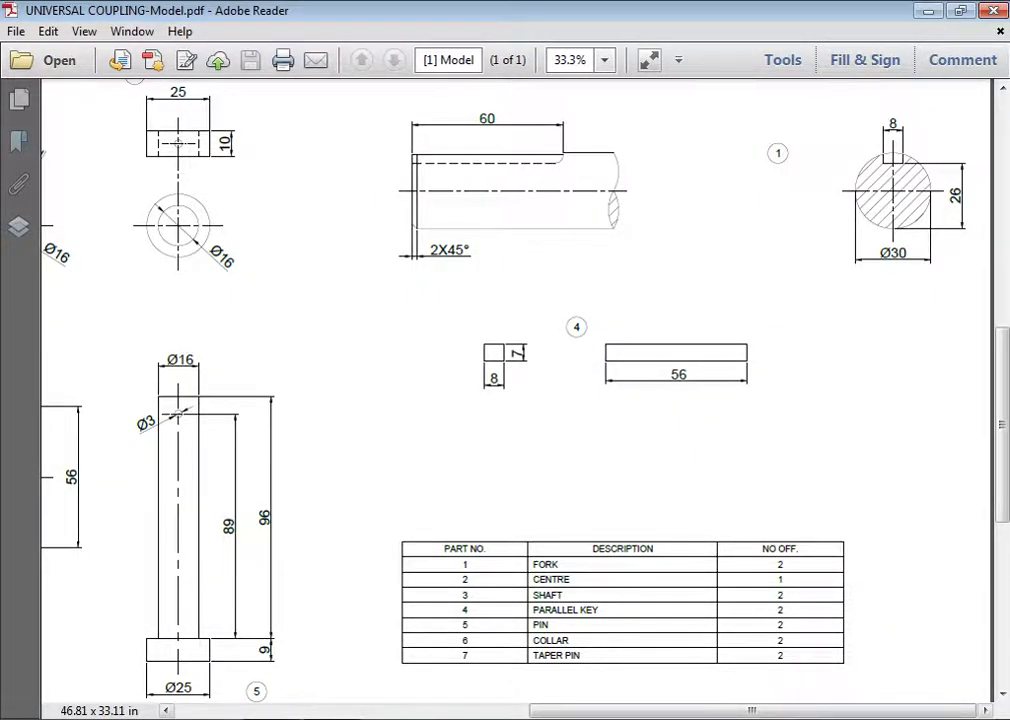
pyautogui.hotkey('alt', 'Tab')
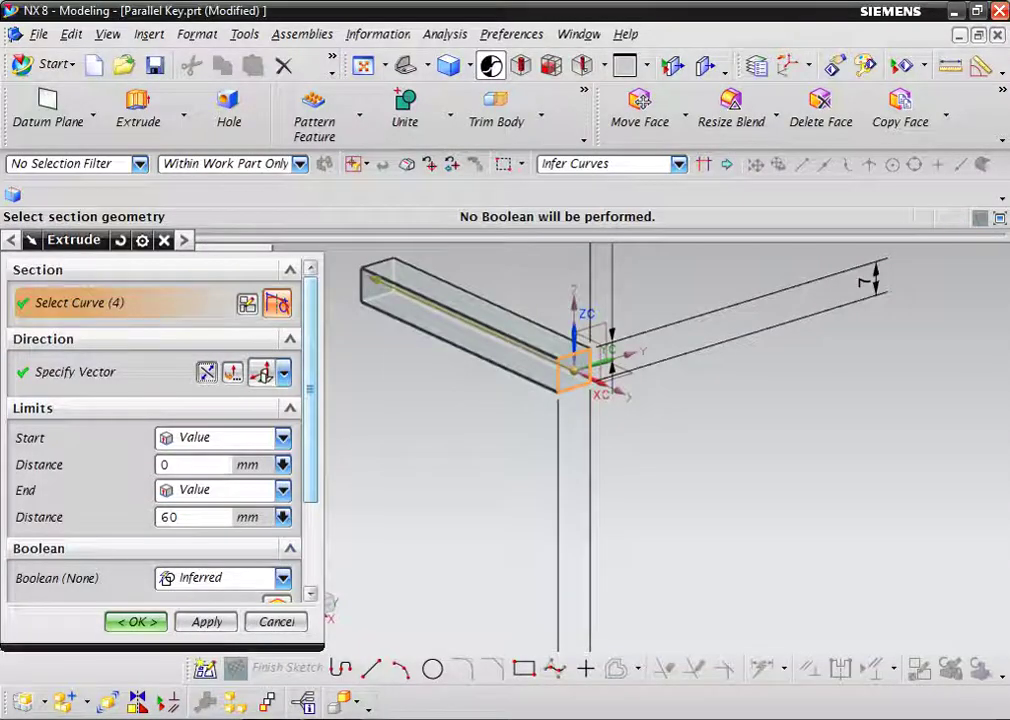
pyautogui.doubleClick(195, 517)
pyautogui.write('56')
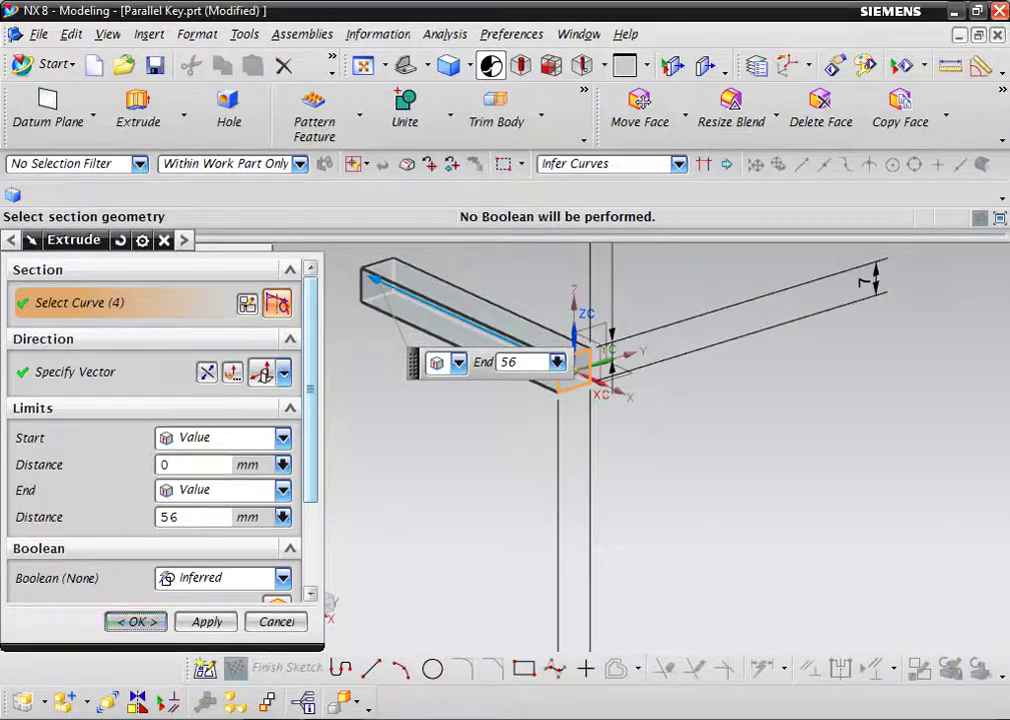
pyautogui.press('Return')
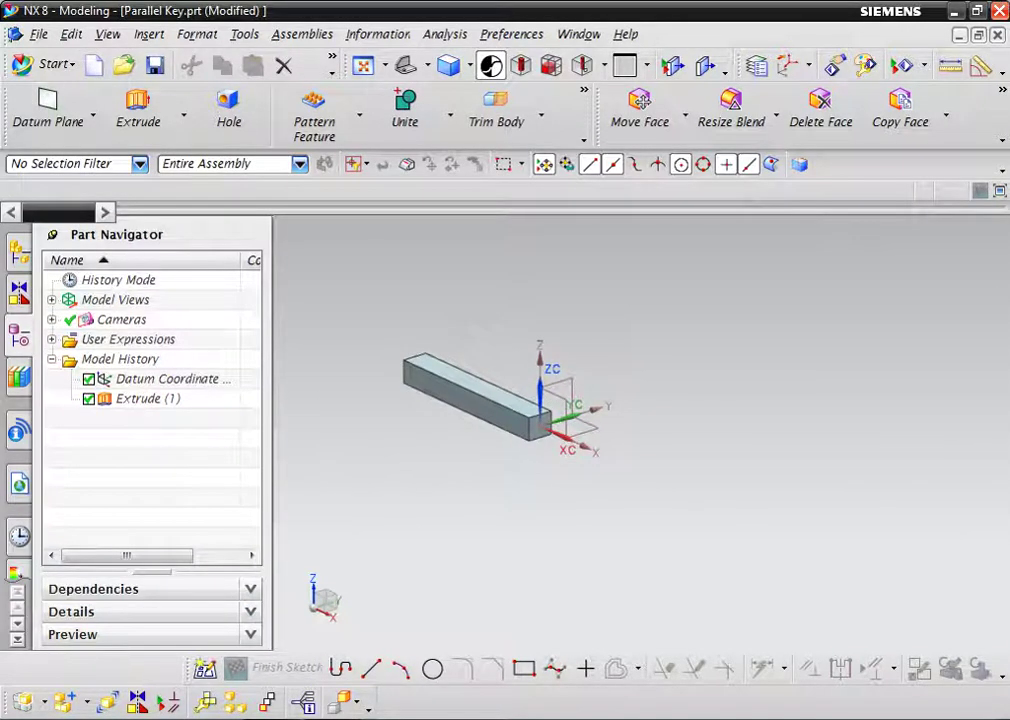
# Try applying glossy black and grey plastic from System Materials to the key body
pyautogui.scroll(-1, 366, 376)
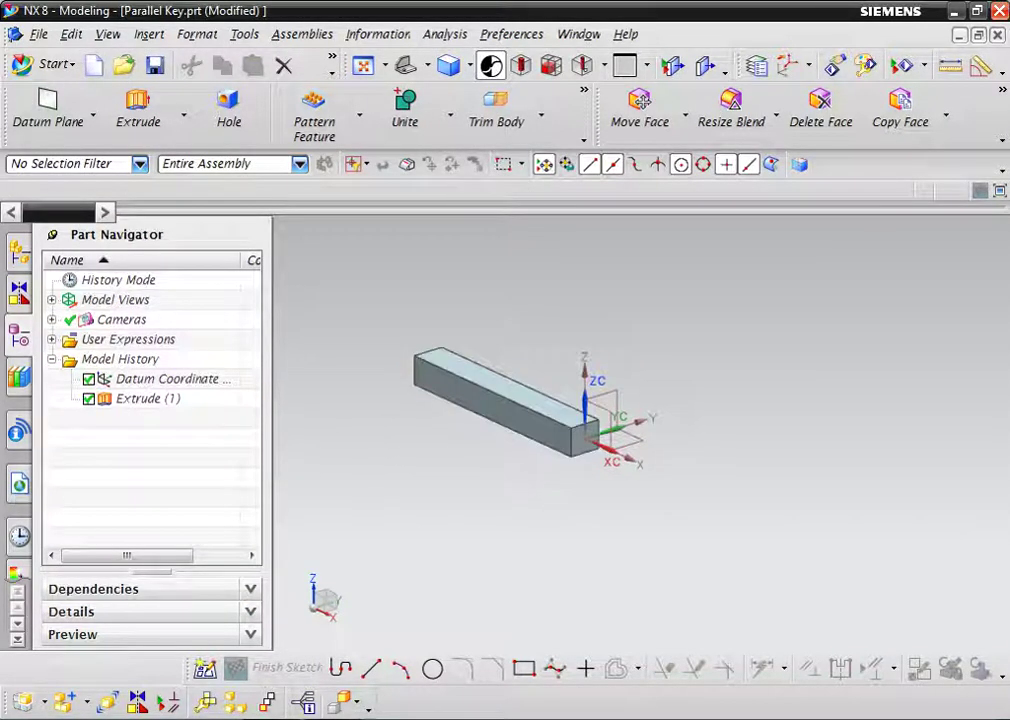
pyautogui.scroll(-1, 614, 330)
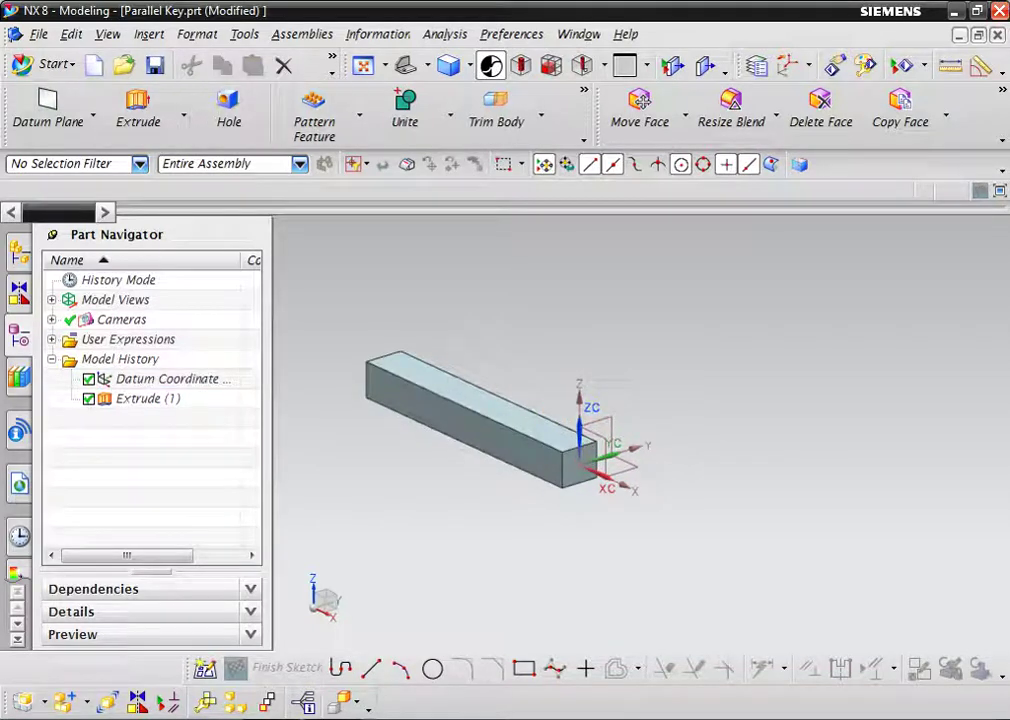
pyautogui.scroll(-3, 19, 420)
pyautogui.click(19, 551)
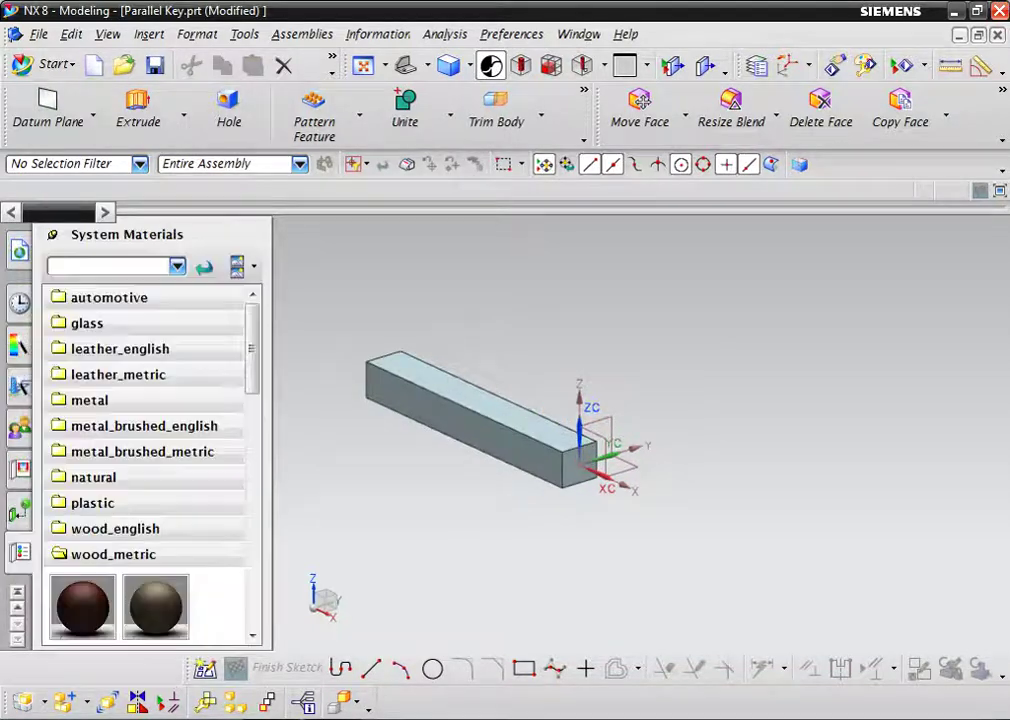
pyautogui.click(92, 503)
pyautogui.moveTo(84, 548); pyautogui.dragTo(575, 451)
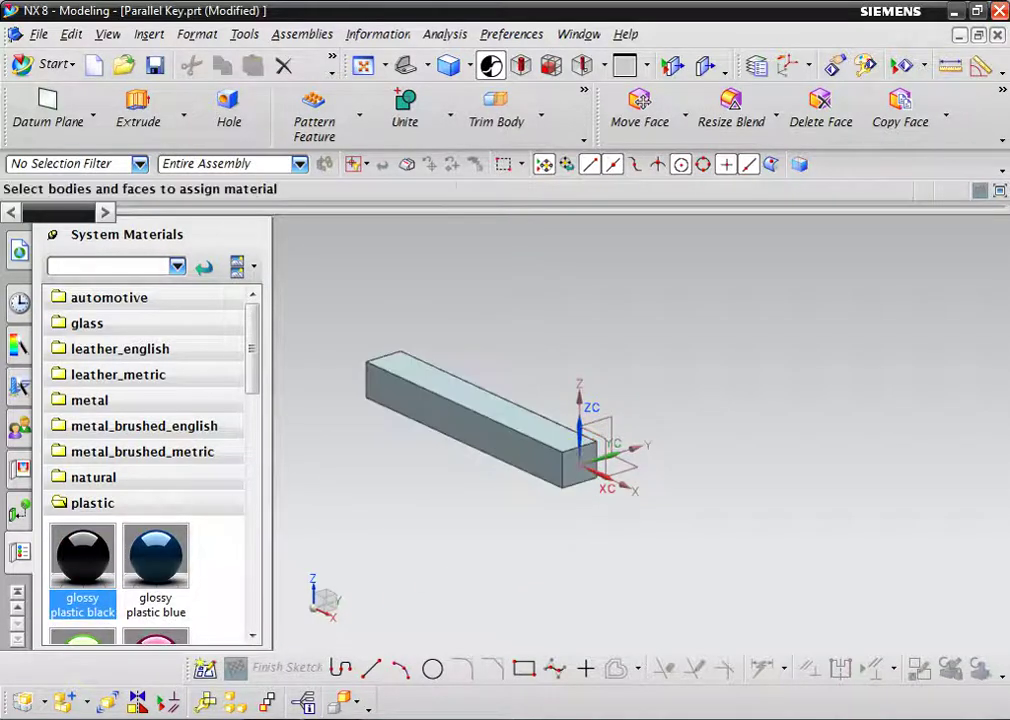
pyautogui.scroll(-1, 145, 460)
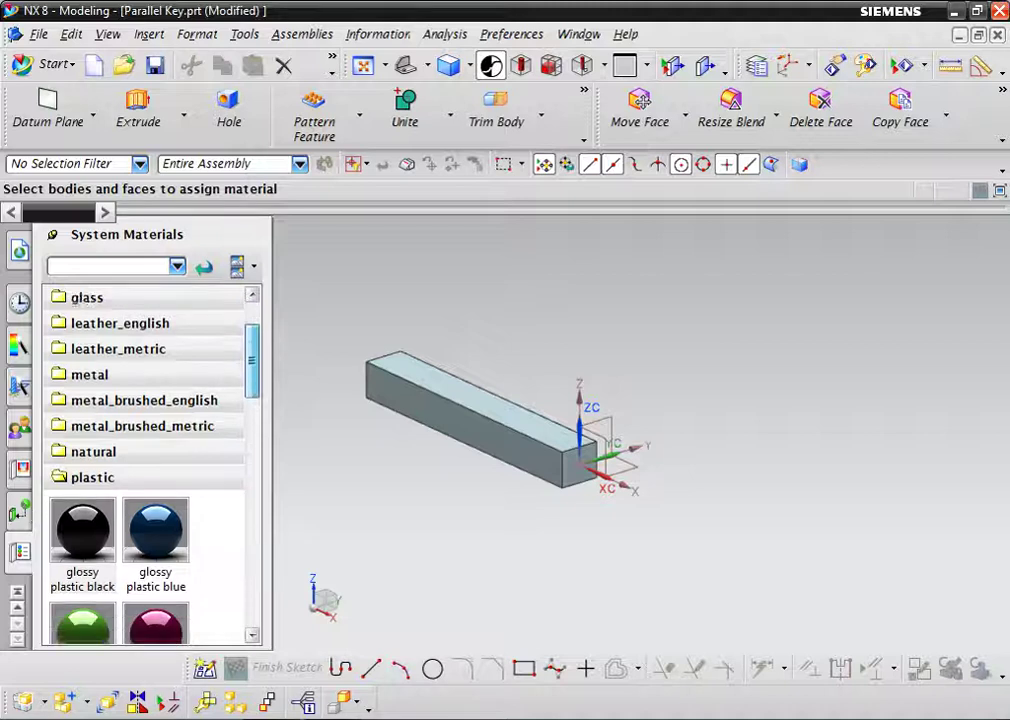
pyautogui.scroll(-3, 145, 460)
pyautogui.scroll(-2, 145, 460)
pyautogui.scroll(-5, 145, 460)
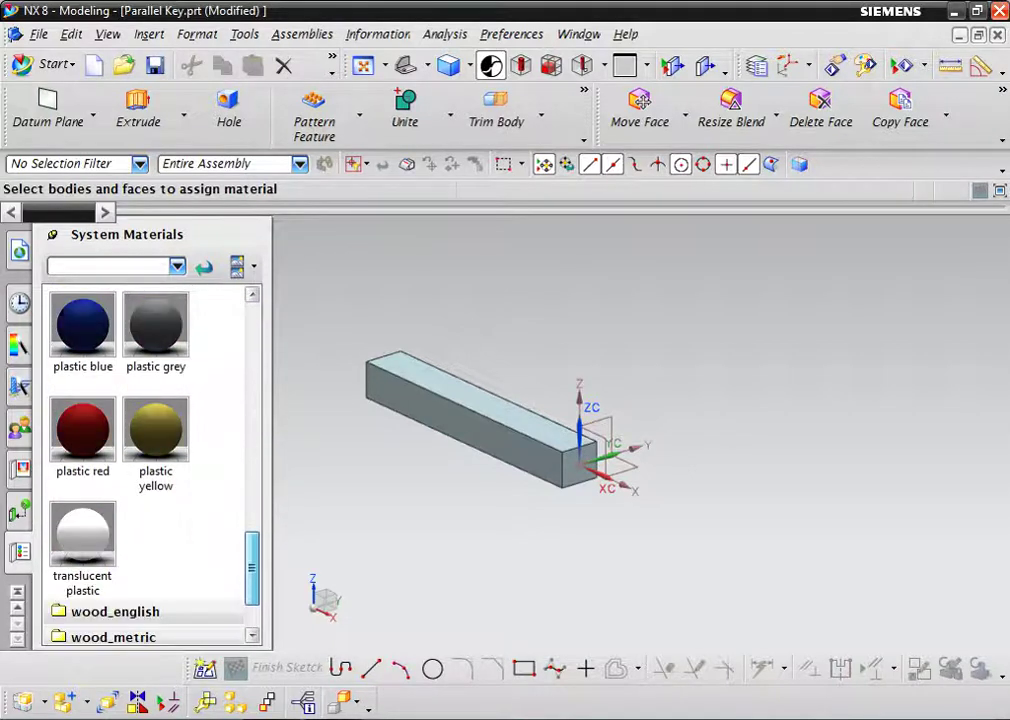
pyautogui.scroll(1, 145, 460)
pyautogui.scroll(-1, 145, 460)
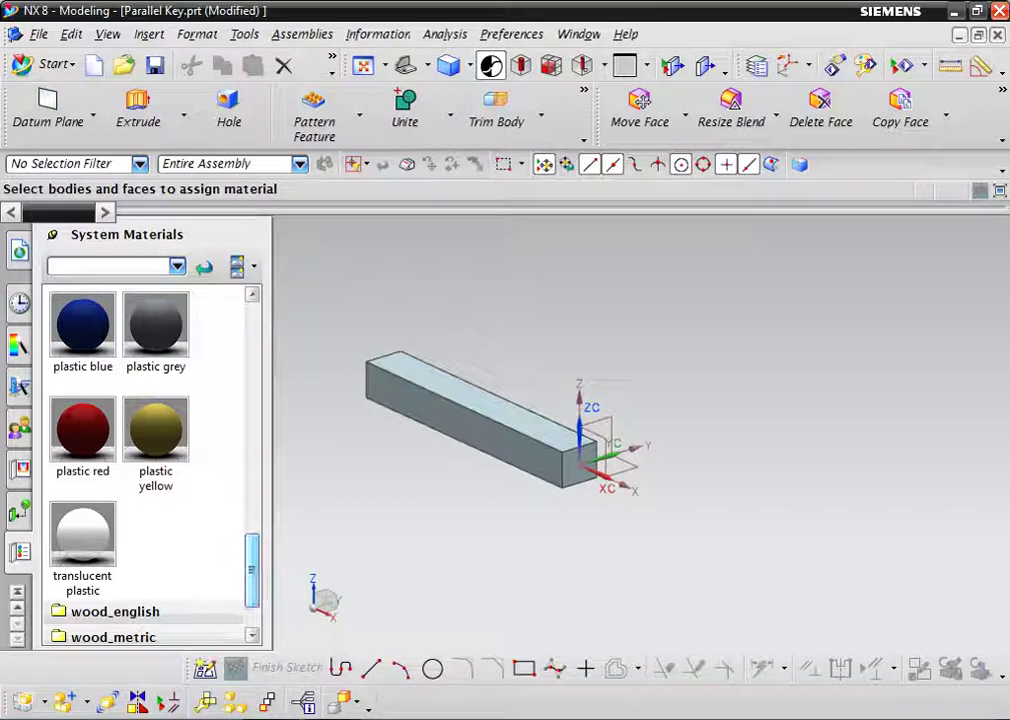
pyautogui.moveTo(156, 360)
pyautogui.mouseDown()
pyautogui.moveTo(484, 520)
pyautogui.moveTo(470, 415)
pyautogui.mouseUp()
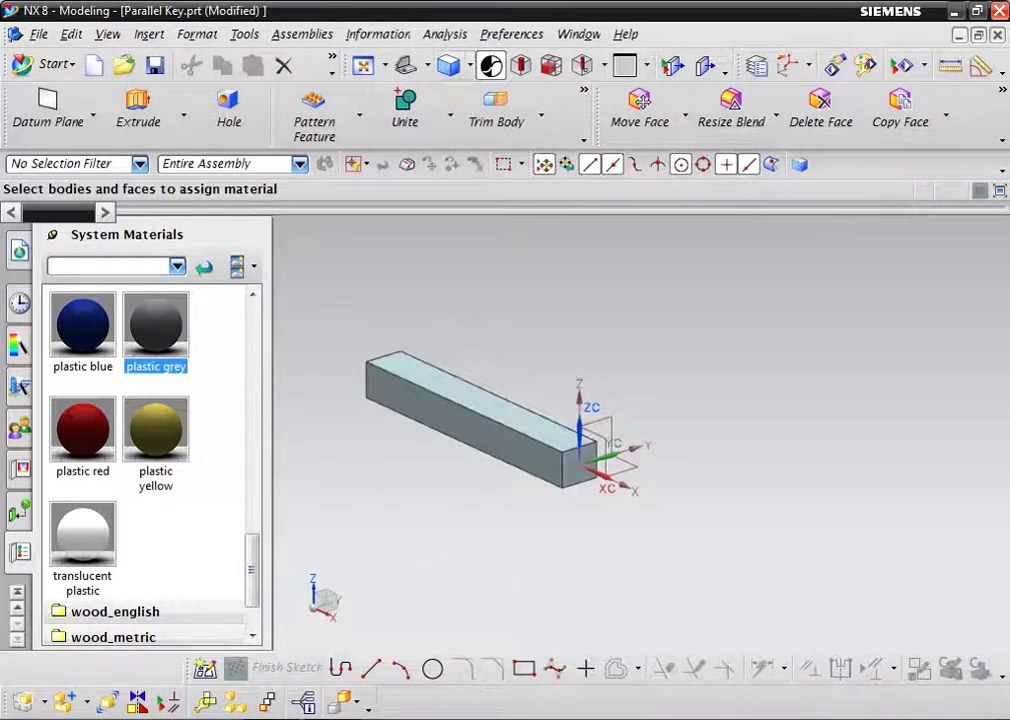
# Switch to Studio rendering, apply the glossy black plastic, and save the part
pyautogui.click(469, 66)
pyautogui.click(470, 201)
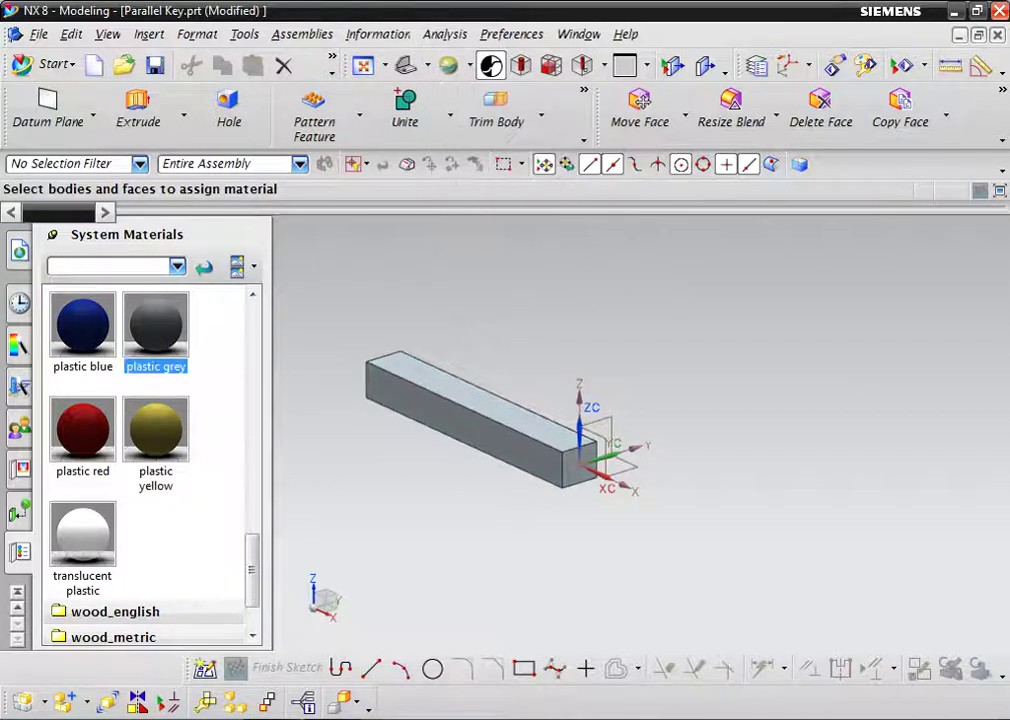
pyautogui.scroll(2, 474, 380)
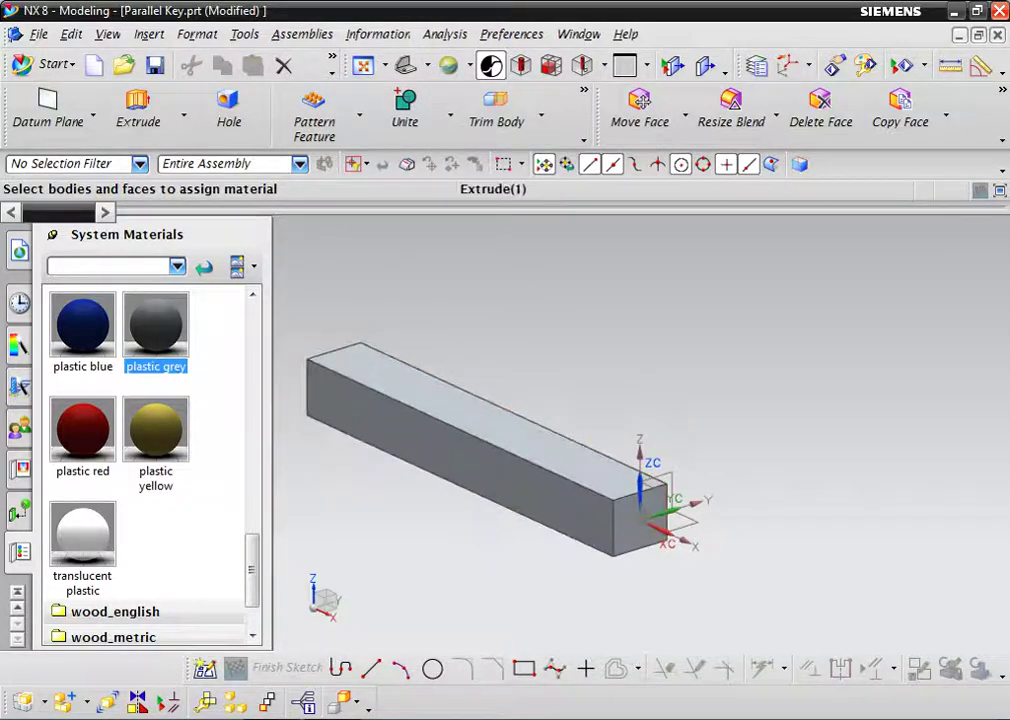
pyautogui.scroll(5, 474, 472)
pyautogui.scroll(1, 150, 450)
pyautogui.moveTo(82, 430); pyautogui.dragTo(485, 462)
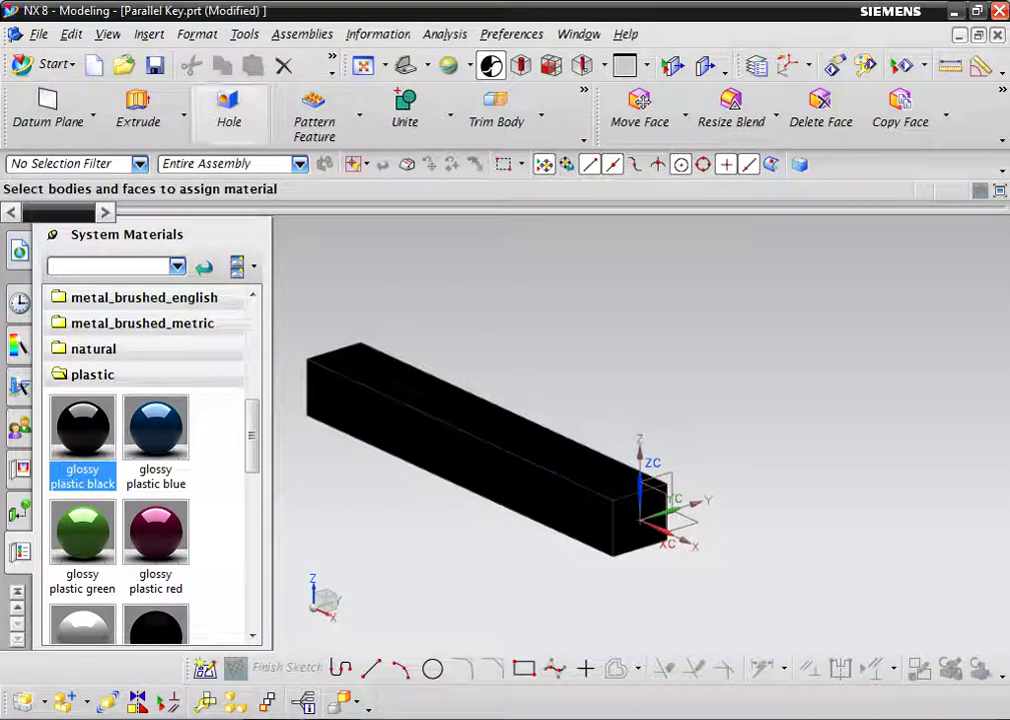
pyautogui.hotkey('ctrl', 's')
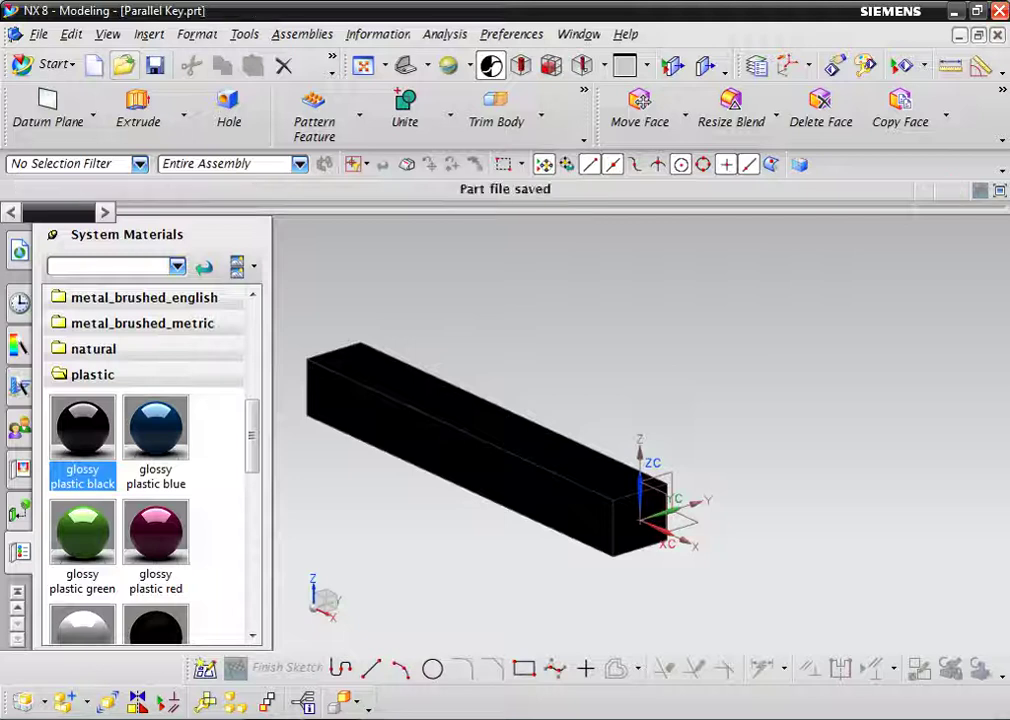
pyautogui.hotkey('alt', 'Tab')
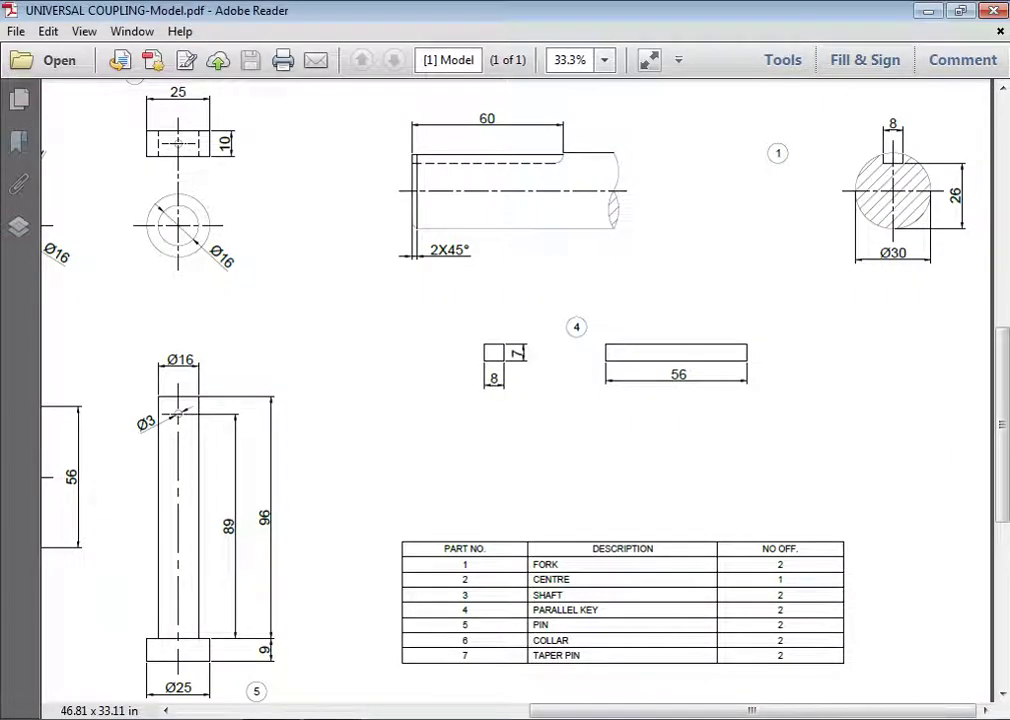
# Scroll around the coupling drawing in Adobe Reader to read the Pin's dimensions
pyautogui.hscroll(-5, 518, 390)
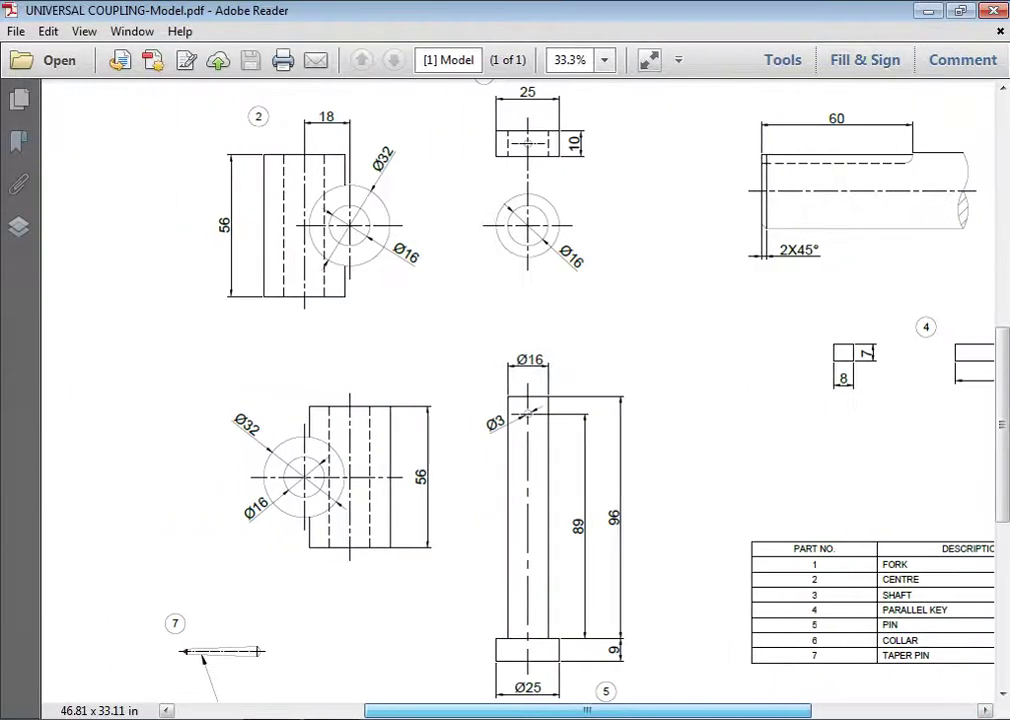
pyautogui.scroll(-2, 518, 390)
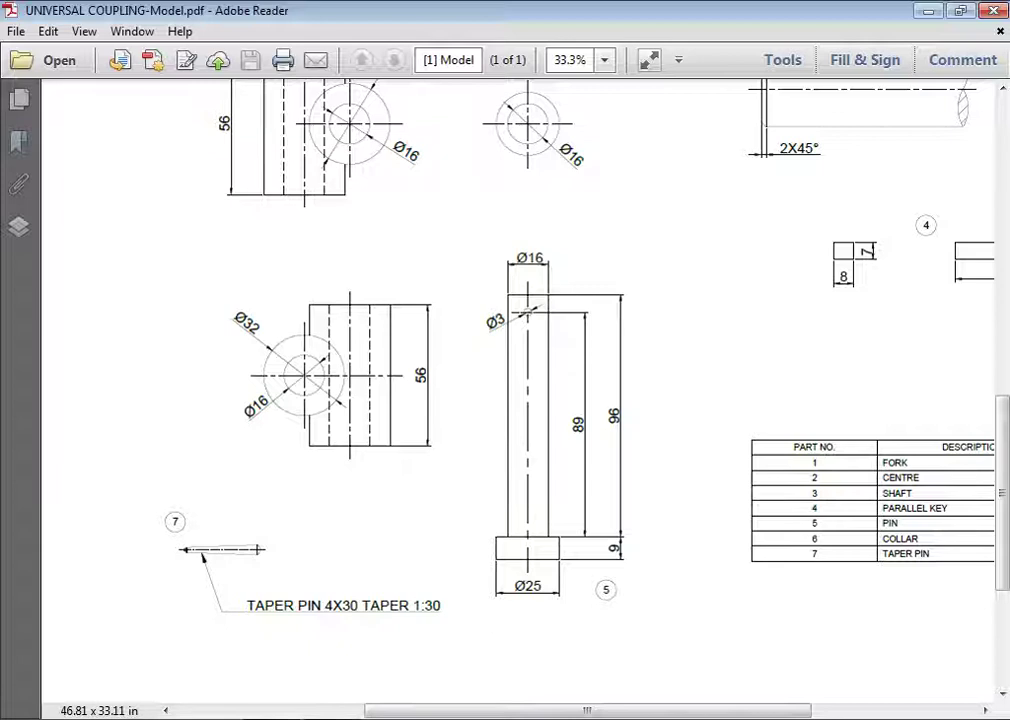
pyautogui.keyDown('ctrl'); pyautogui.scroll(1, 672, 491); pyautogui.keyUp('ctrl')
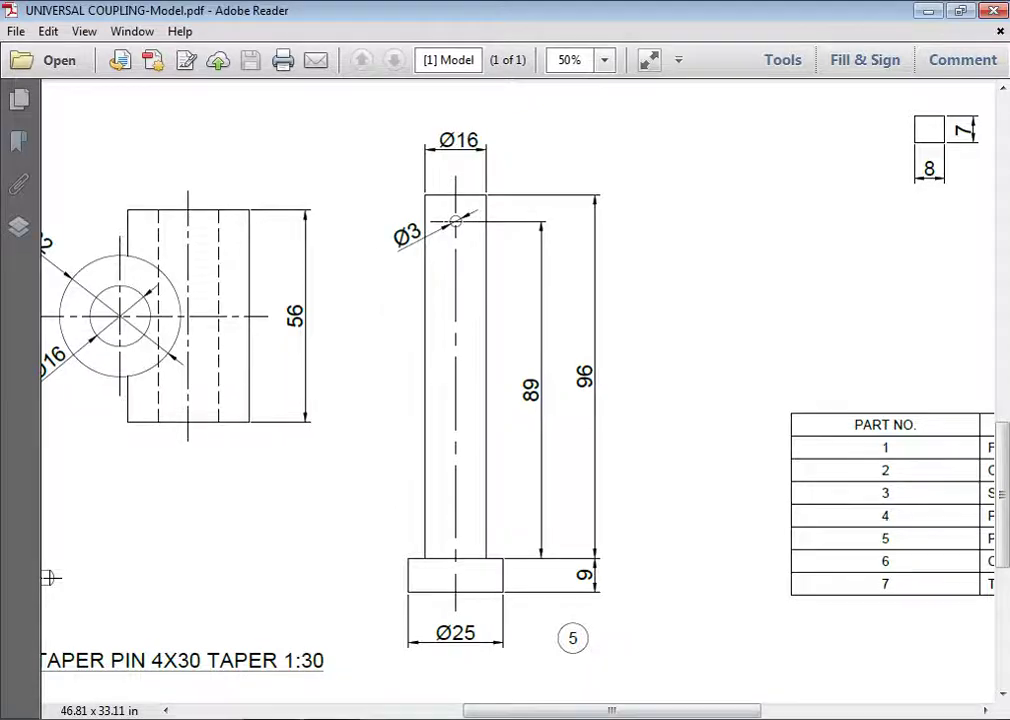
pyautogui.hscroll(3, 520, 390)
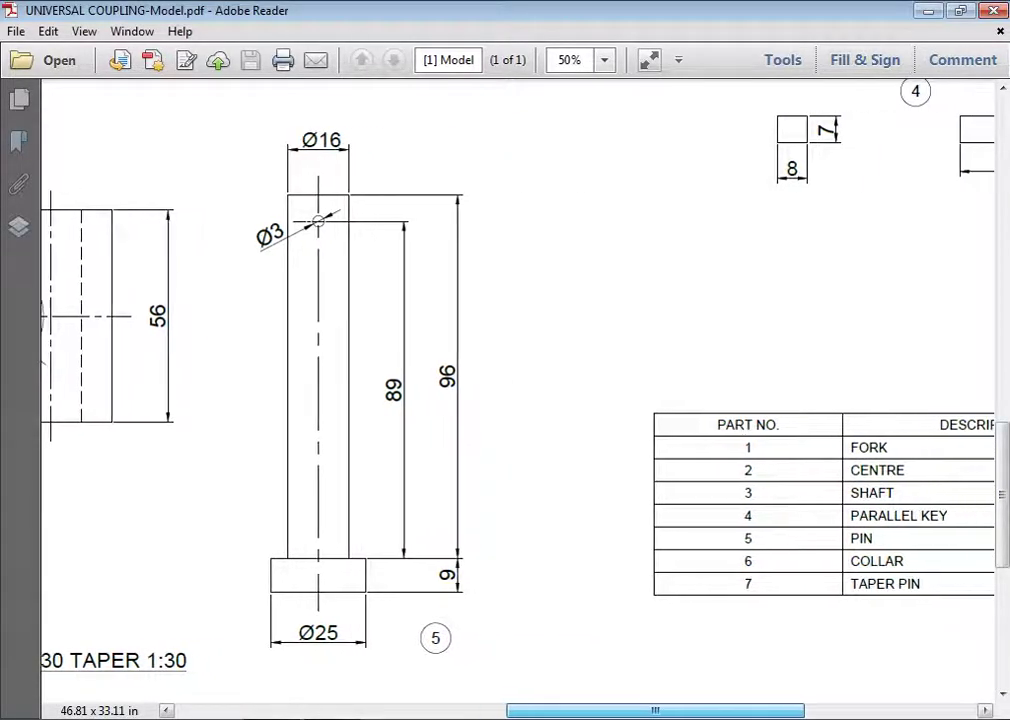
pyautogui.hscroll(-3, 520, 390)
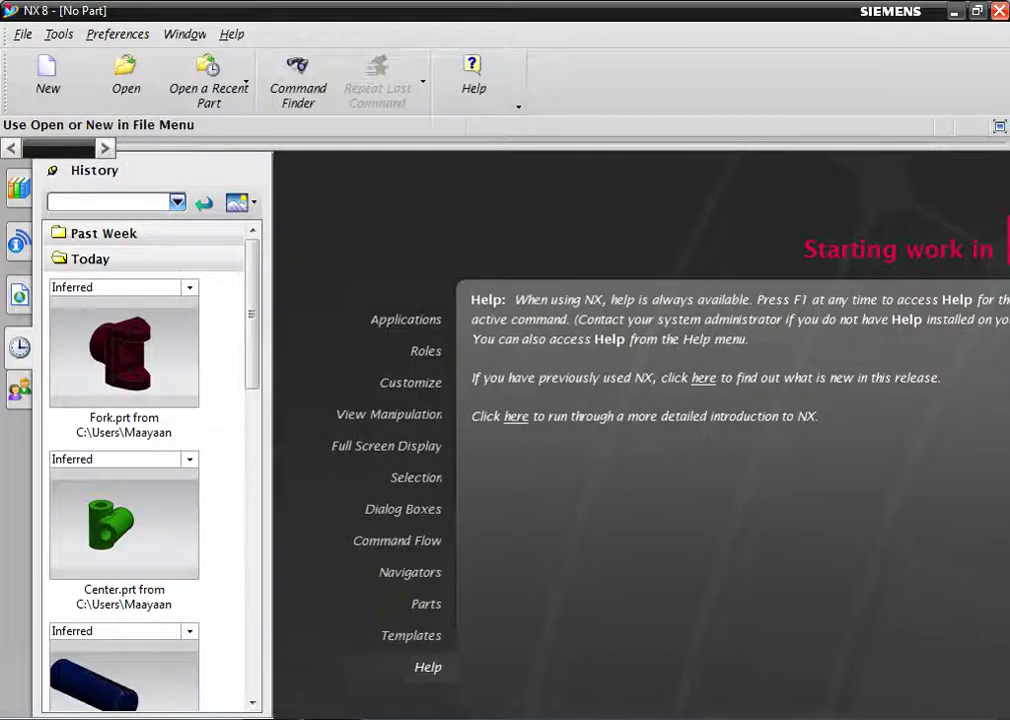
# Create a new part named 'Pin' and start an extrusion
pyautogui.click(47, 75)
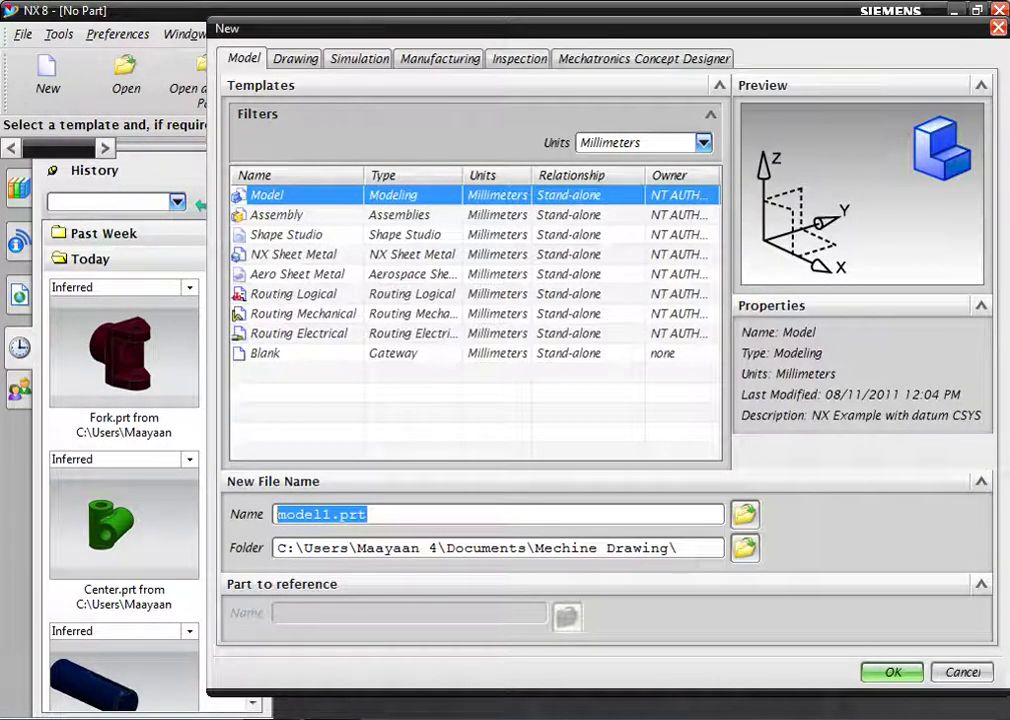
pyautogui.write('Pin')
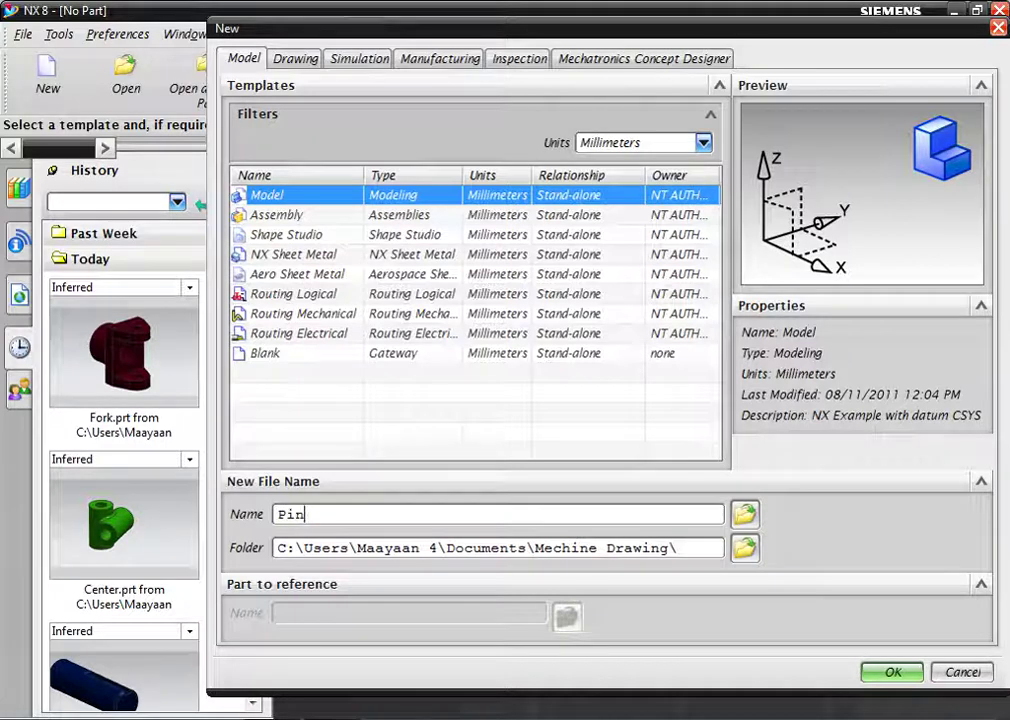
pyautogui.press('Return')
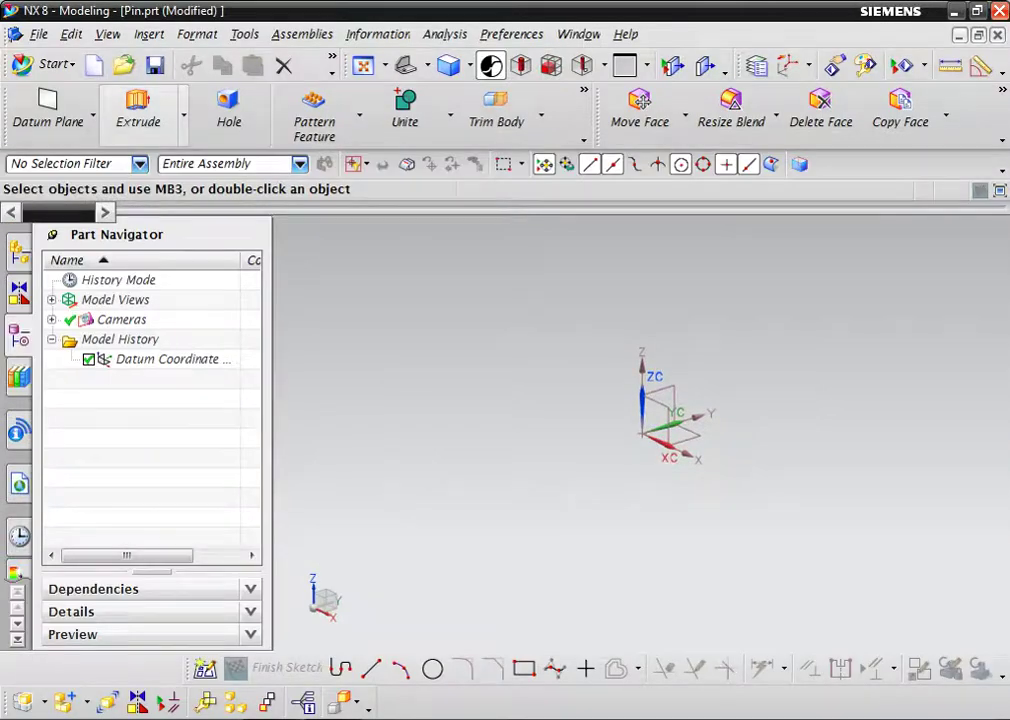
pyautogui.click(138, 108)
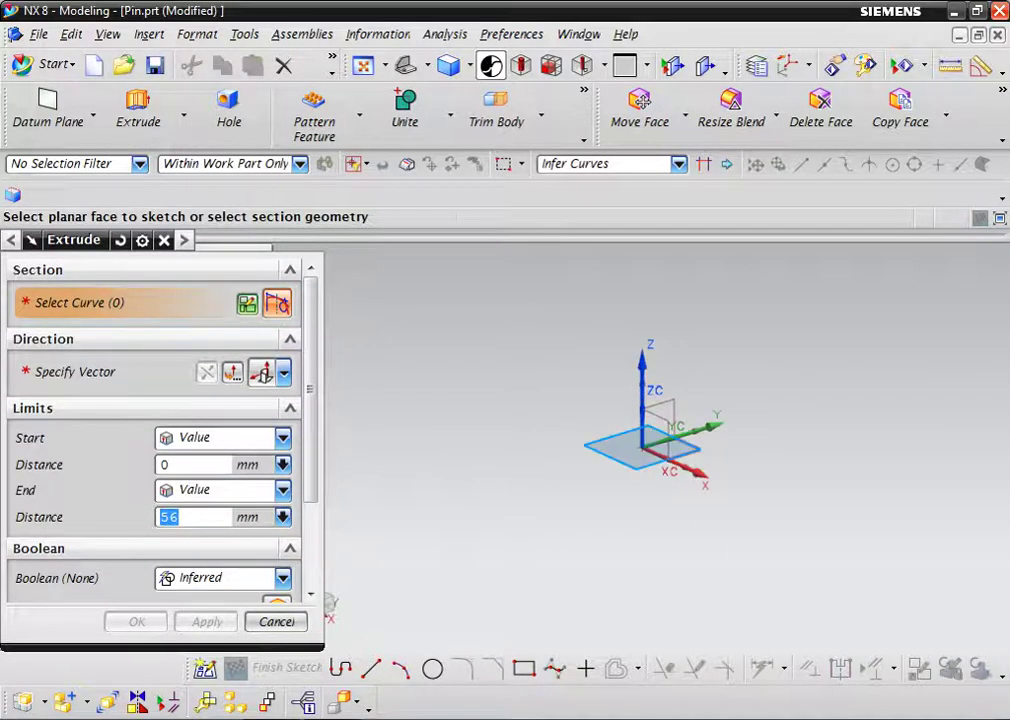
# Sketch a circle centred at the origin on the XY plane
pyautogui.click(640, 447)
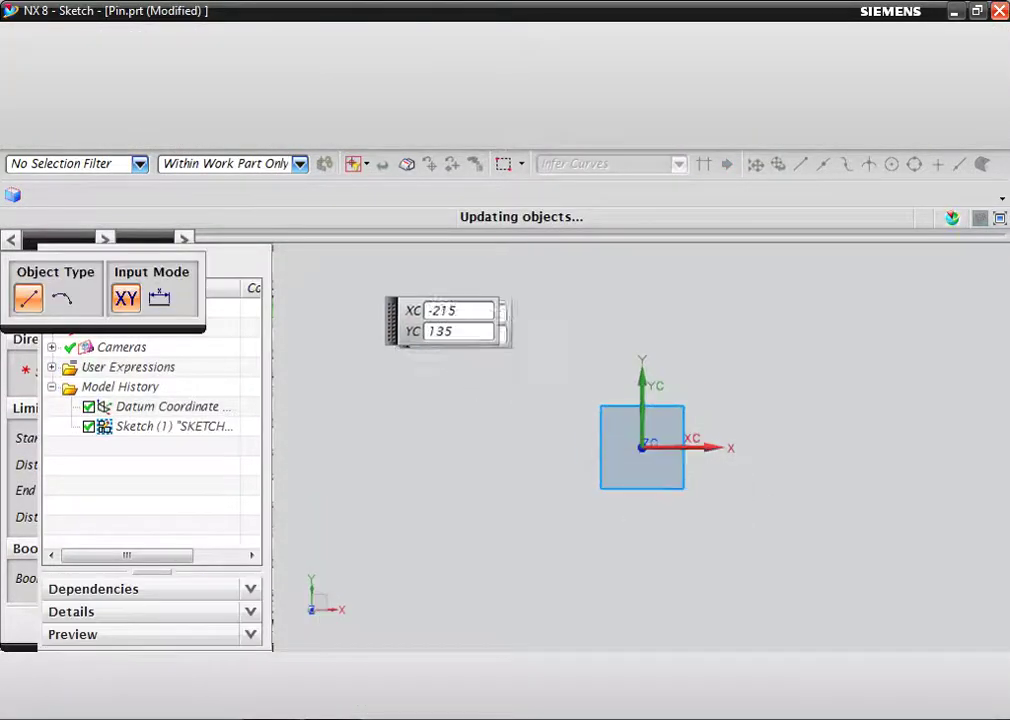
pyautogui.click(284, 108)
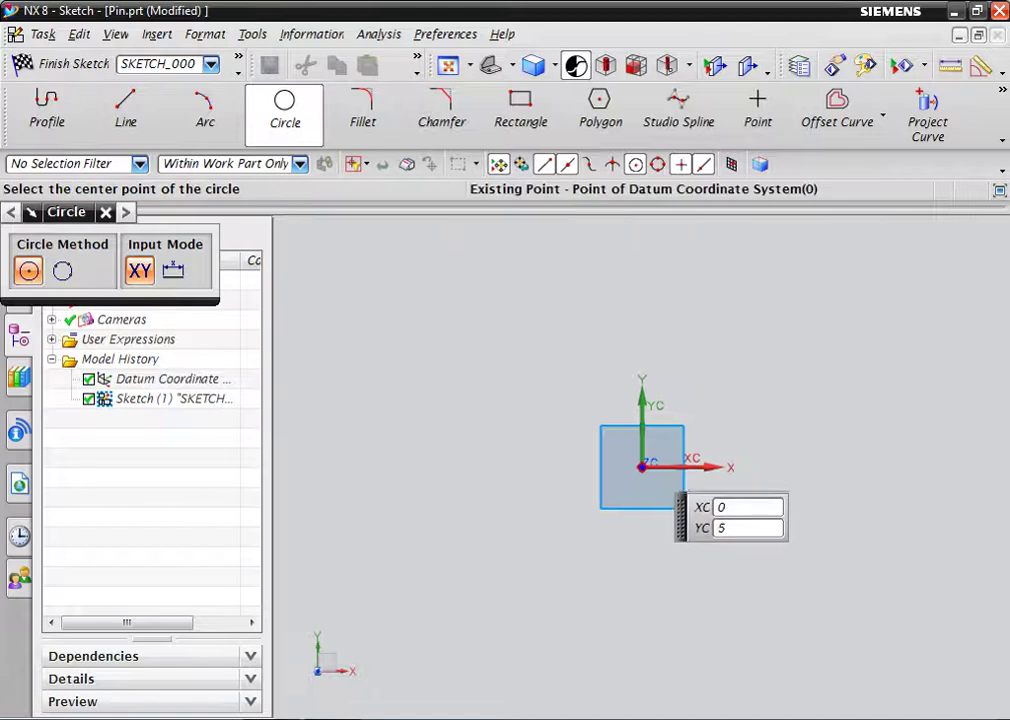
pyautogui.click(641, 466)
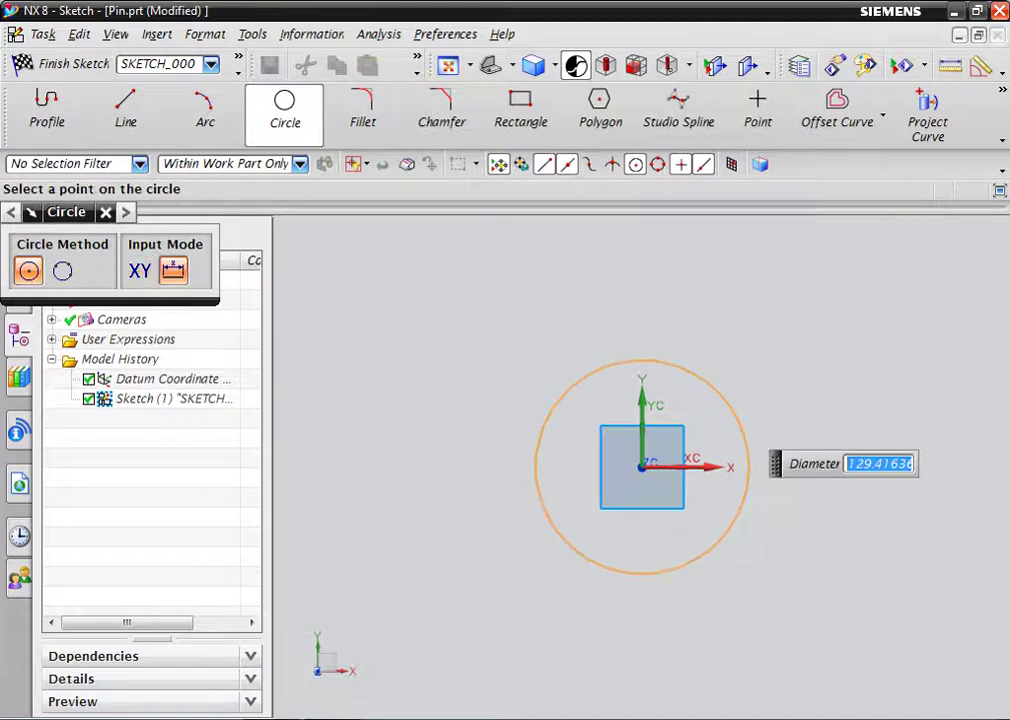
pyautogui.click(748, 466)
pyautogui.press('Escape')
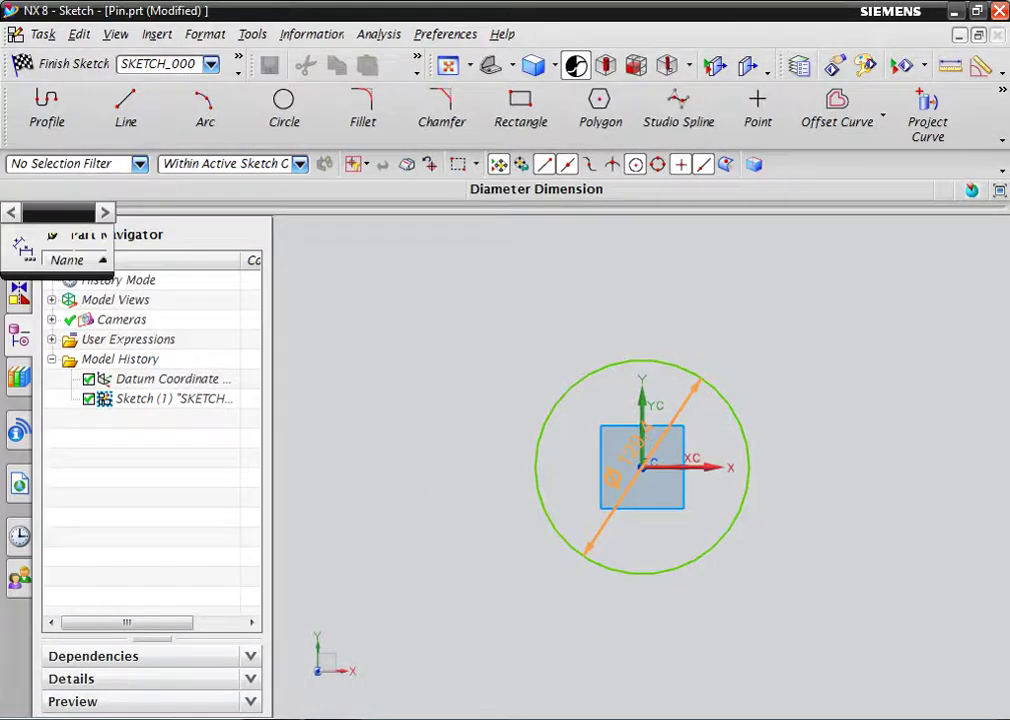
# Set the circle's diameter to 25 mm and finish the sketch
pyautogui.doubleClick(630, 455)
pyautogui.press('Return')
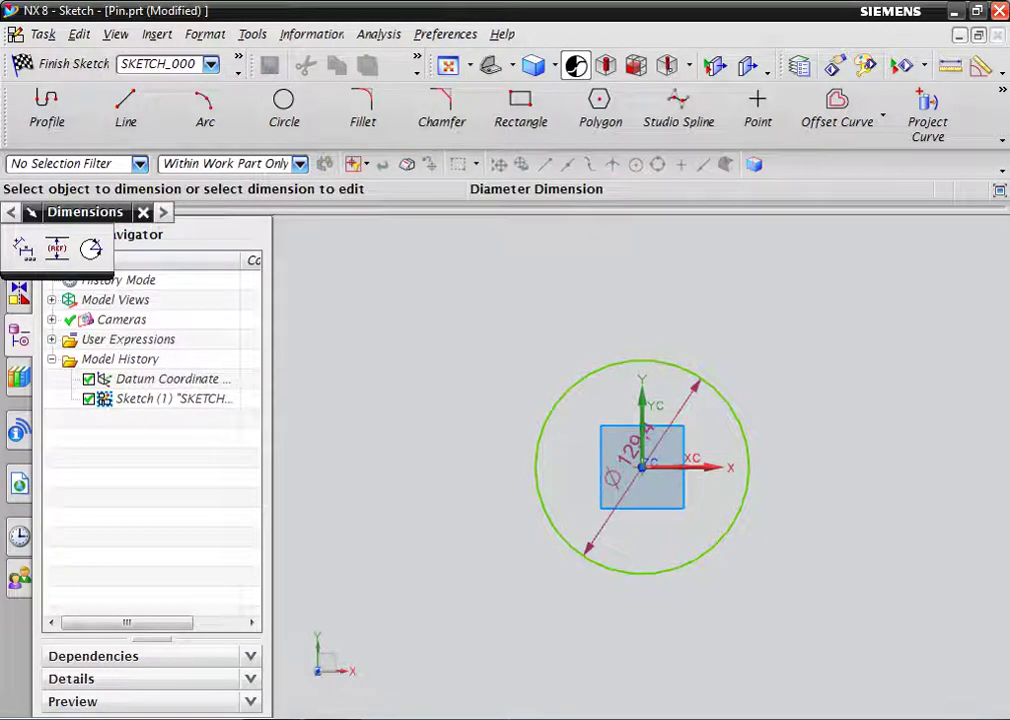
pyautogui.press('Escape')
pyautogui.moveTo(615, 462)
pyautogui.mouseDown()
pyautogui.moveTo(790, 410)
pyautogui.moveTo(790, 455)
pyautogui.mouseUp()
pyautogui.doubleClick(735, 467)
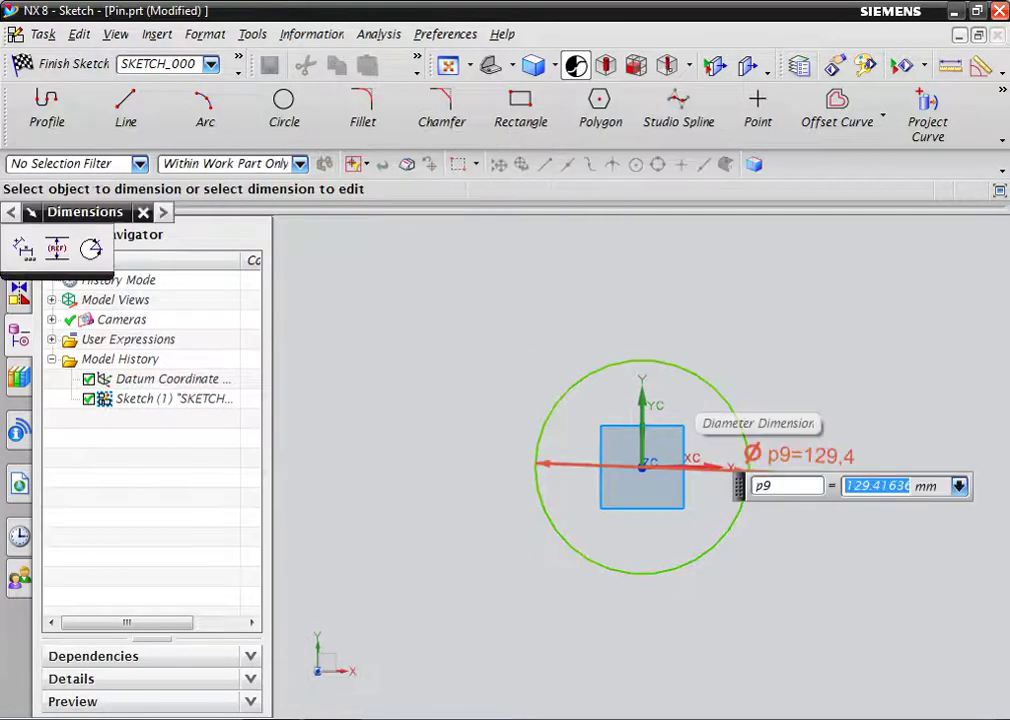
pyautogui.write('25')
pyautogui.press('Return')
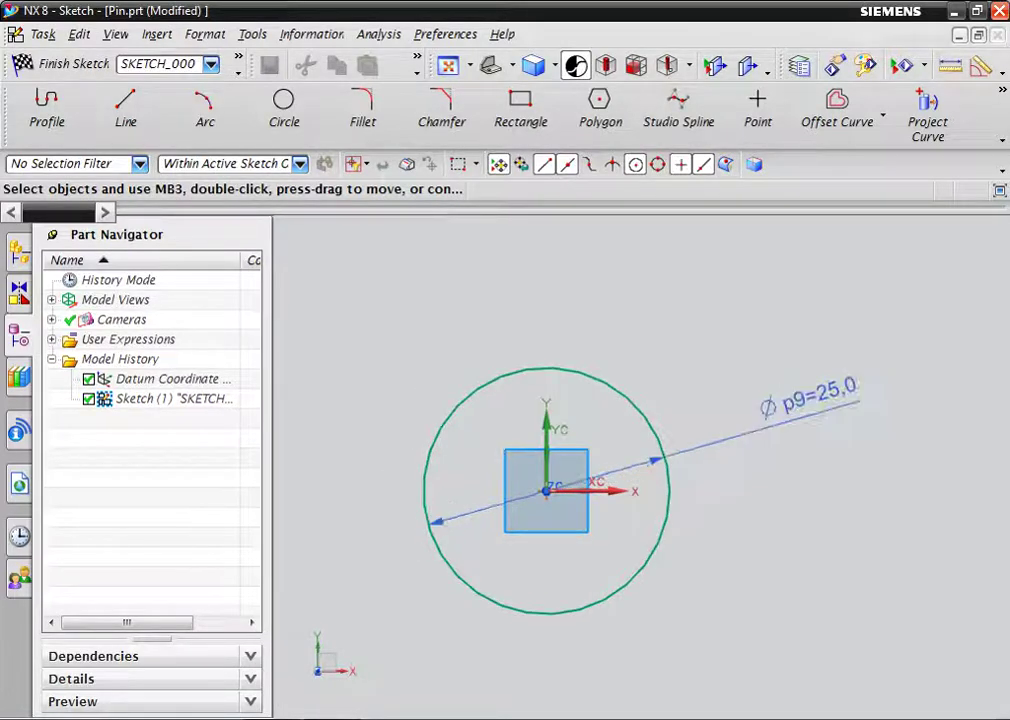
pyautogui.click(48, 63)
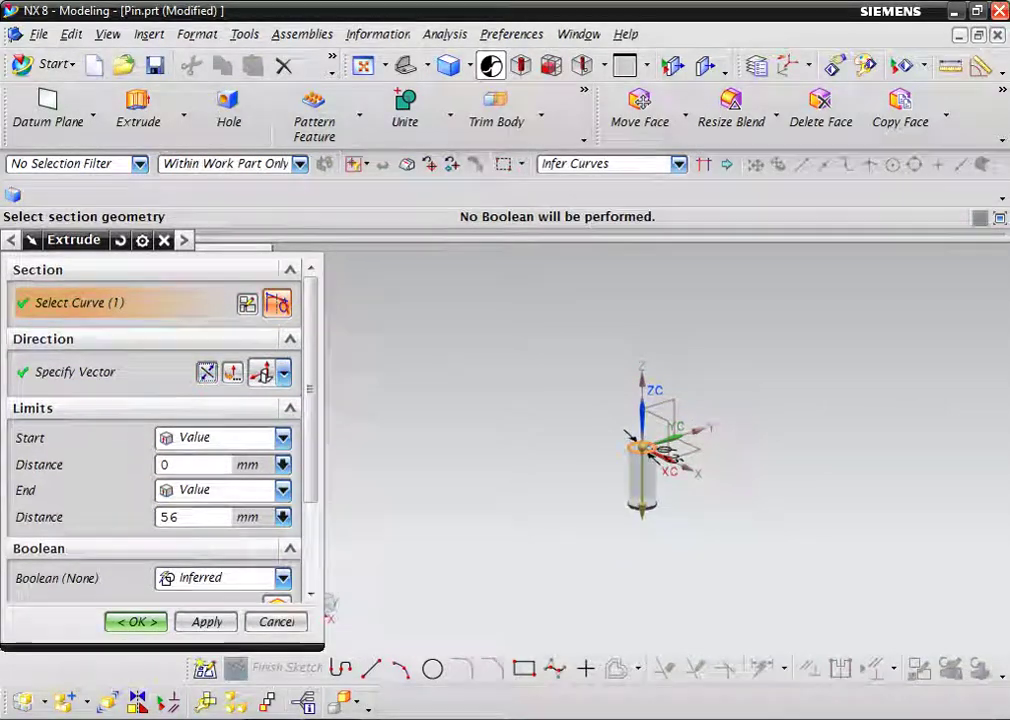
# Extrude the Ø25 circle 9 mm to create the base cylinder
pyautogui.hotkey('alt', 'Tab')
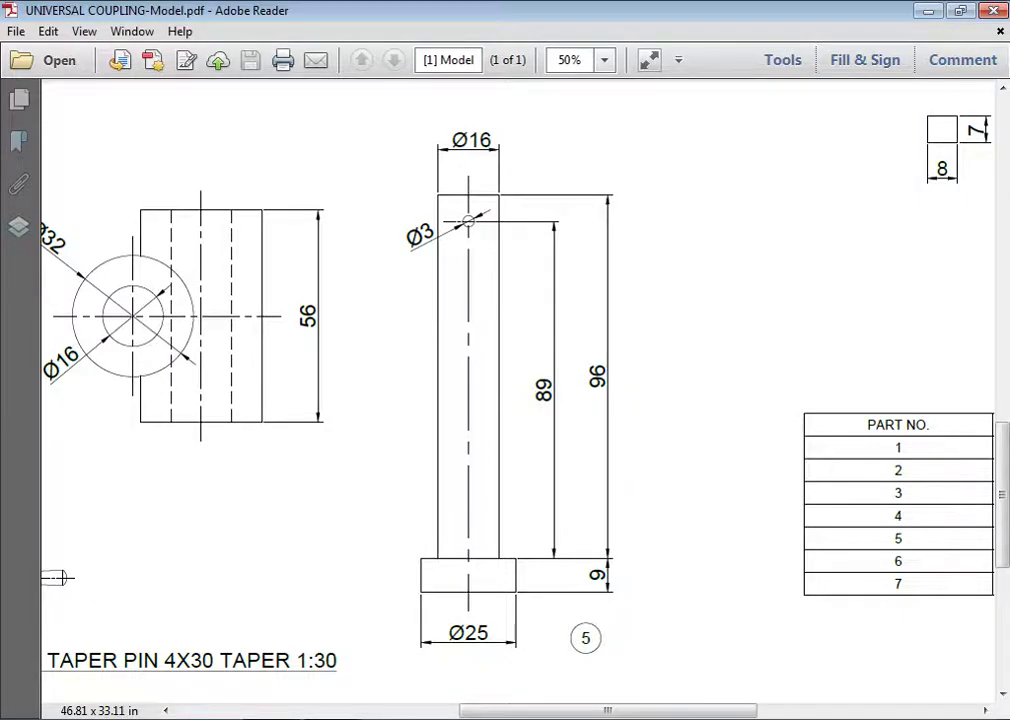
pyautogui.hotkey('alt', 'Tab')
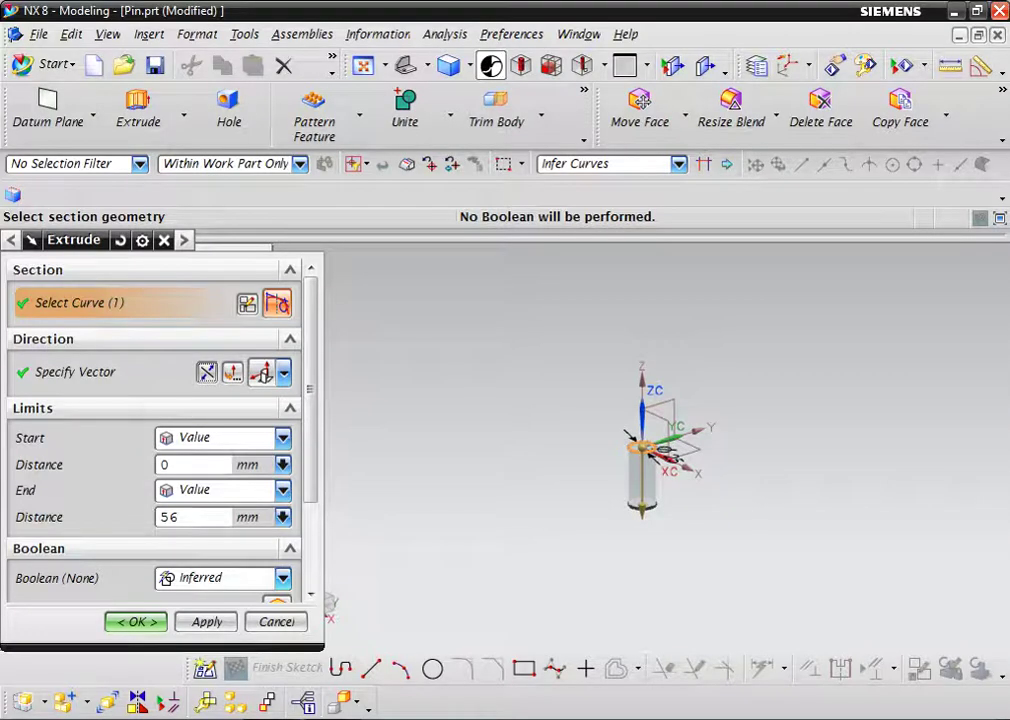
pyautogui.doubleClick(168, 517)
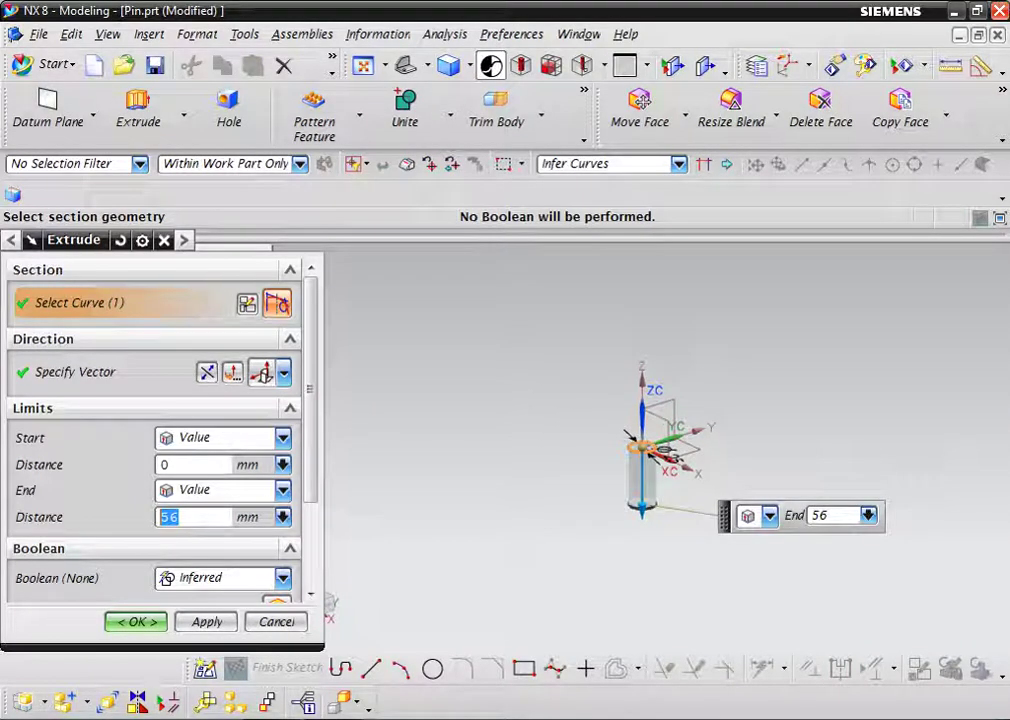
pyautogui.write('9')
pyautogui.press('Return')
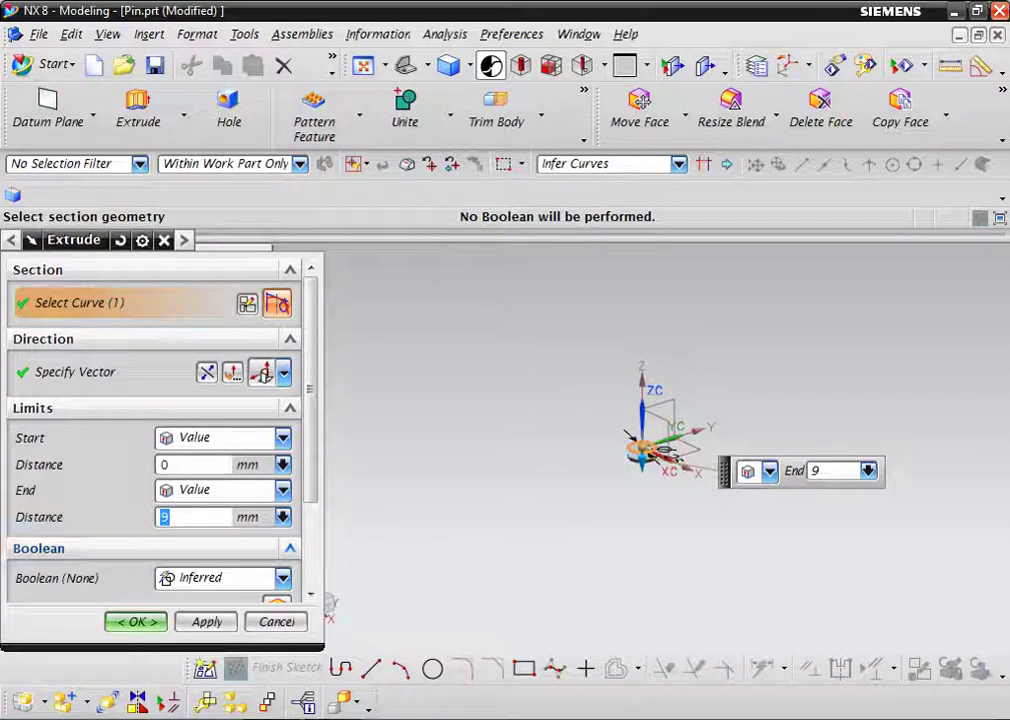
pyautogui.middleClick(629, 433)
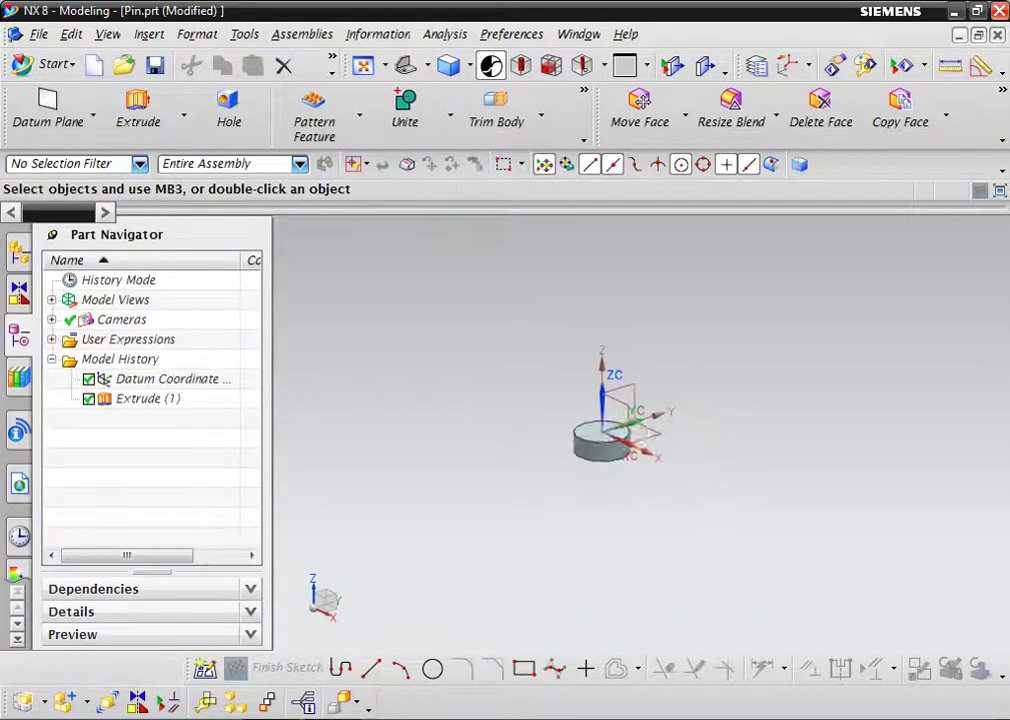
pyautogui.scroll(2, 612, 370)
pyautogui.scroll(4, 612, 370)
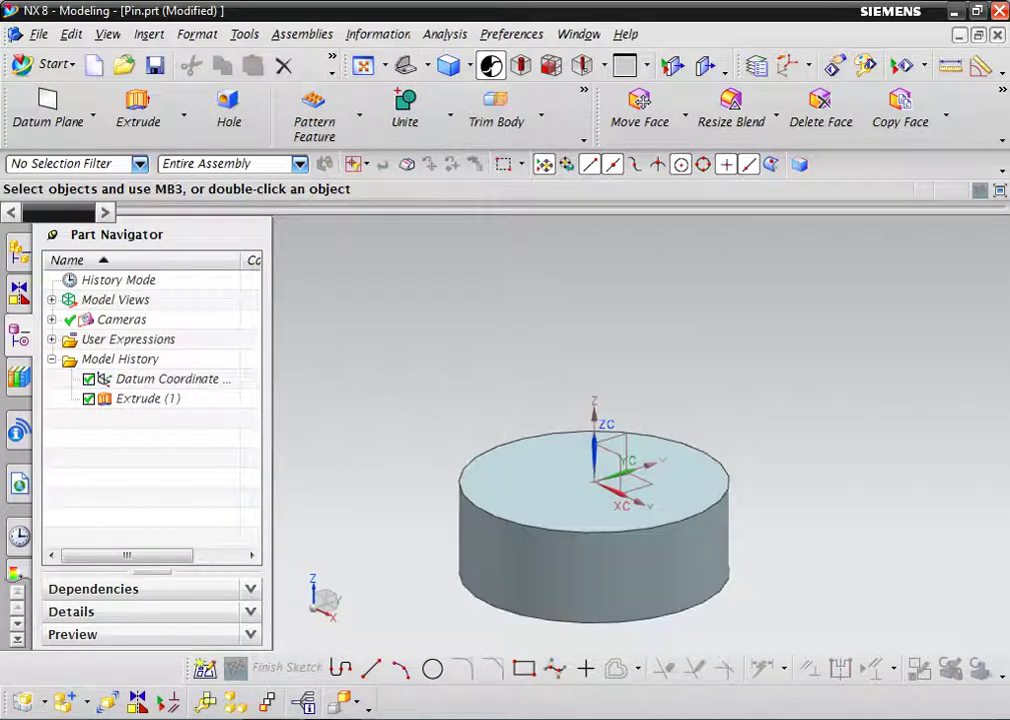
pyautogui.click(138, 108)
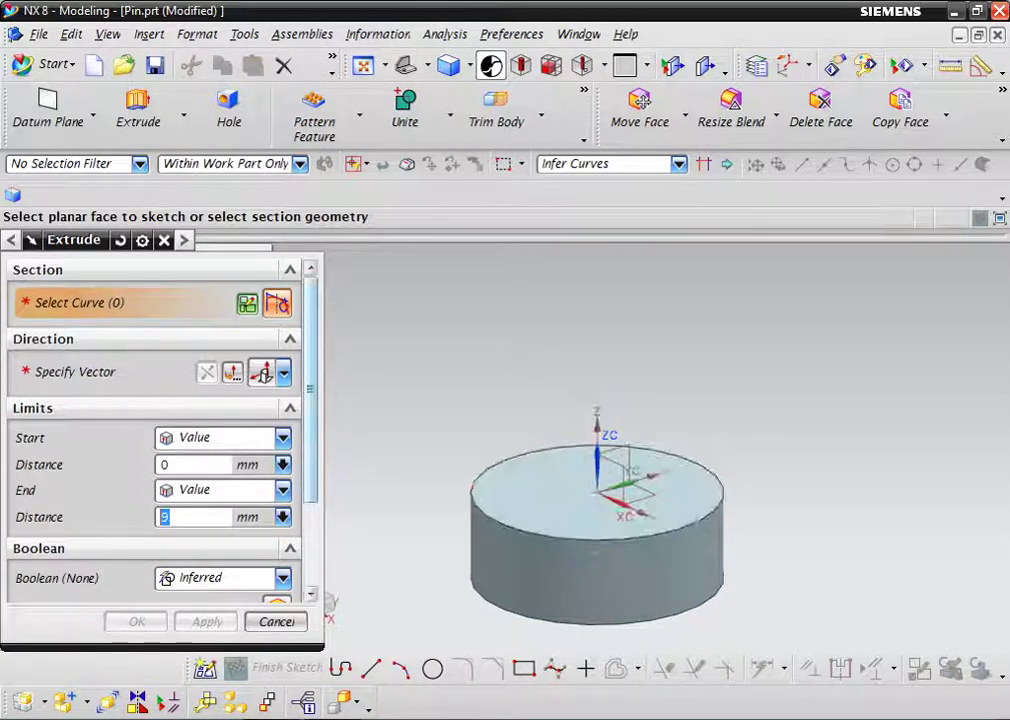
# Draw a circle at the origin on the cylinder's top face
pyautogui.scroll(-2, 160, 430)
pyautogui.click(490, 495)
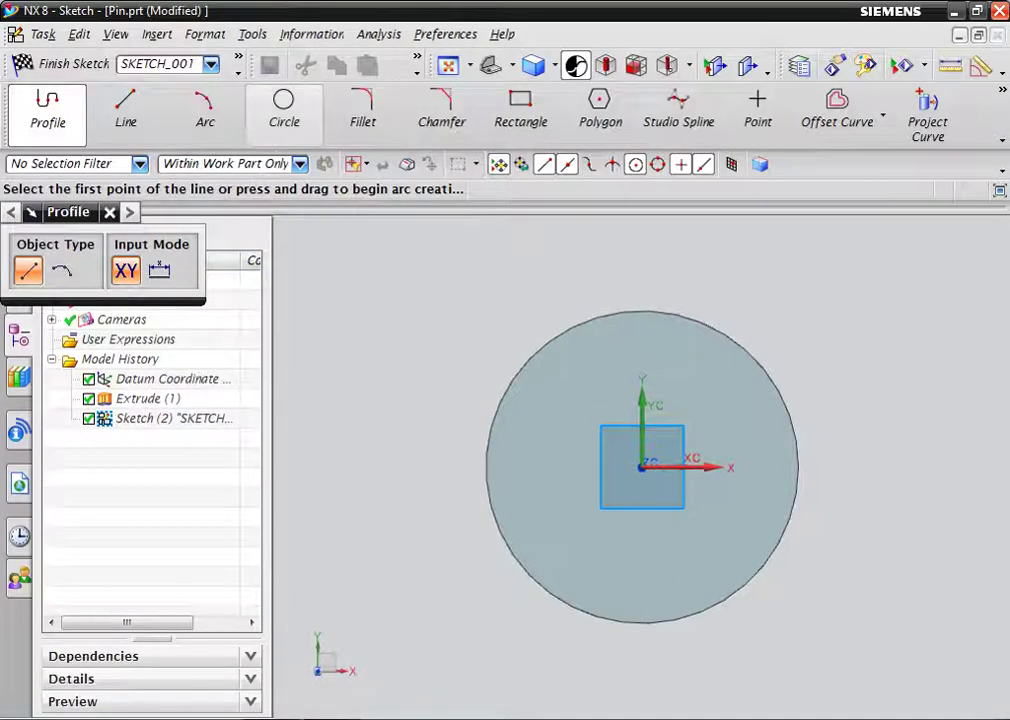
pyautogui.click(284, 105)
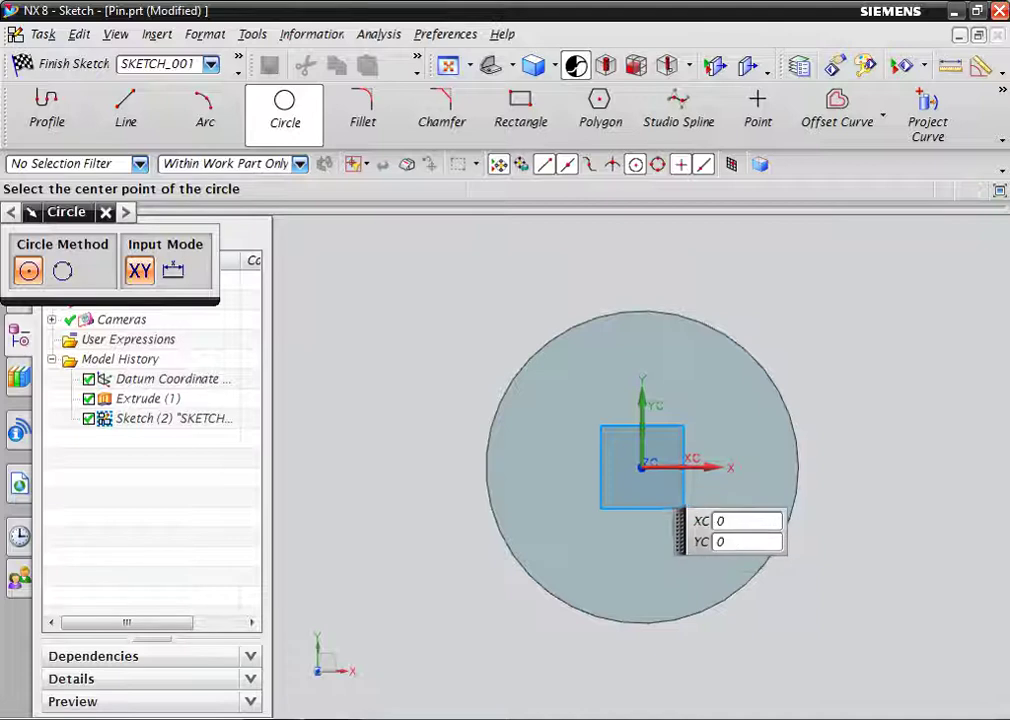
pyautogui.click(641, 466)
pyautogui.click(718, 470)
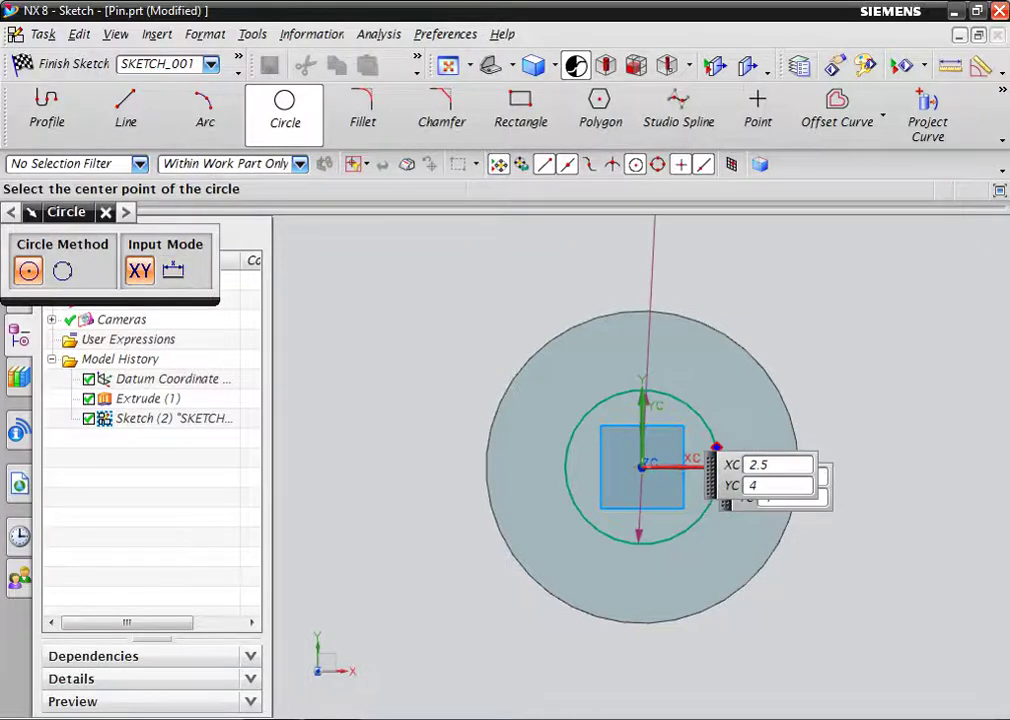
pyautogui.press('Escape')
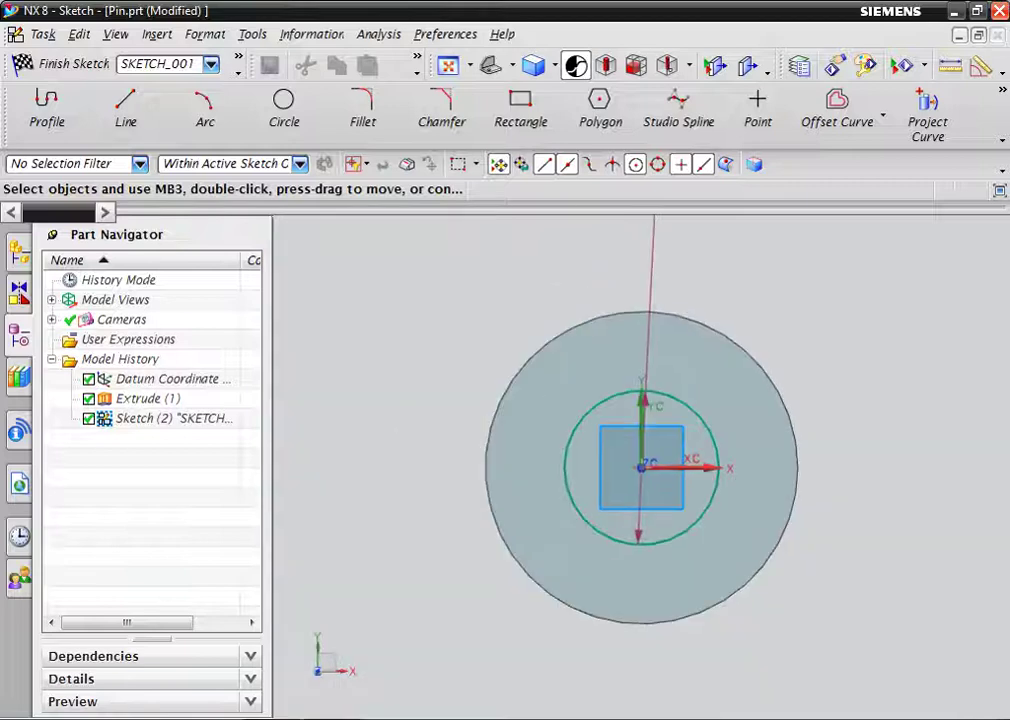
# Set the circle's diameter to 16 mm and finish the sketch
pyautogui.scroll(-3, 850, 400)
pyautogui.scroll(2, 820, 345)
pyautogui.moveTo(785, 298); pyautogui.dragTo(852, 424)
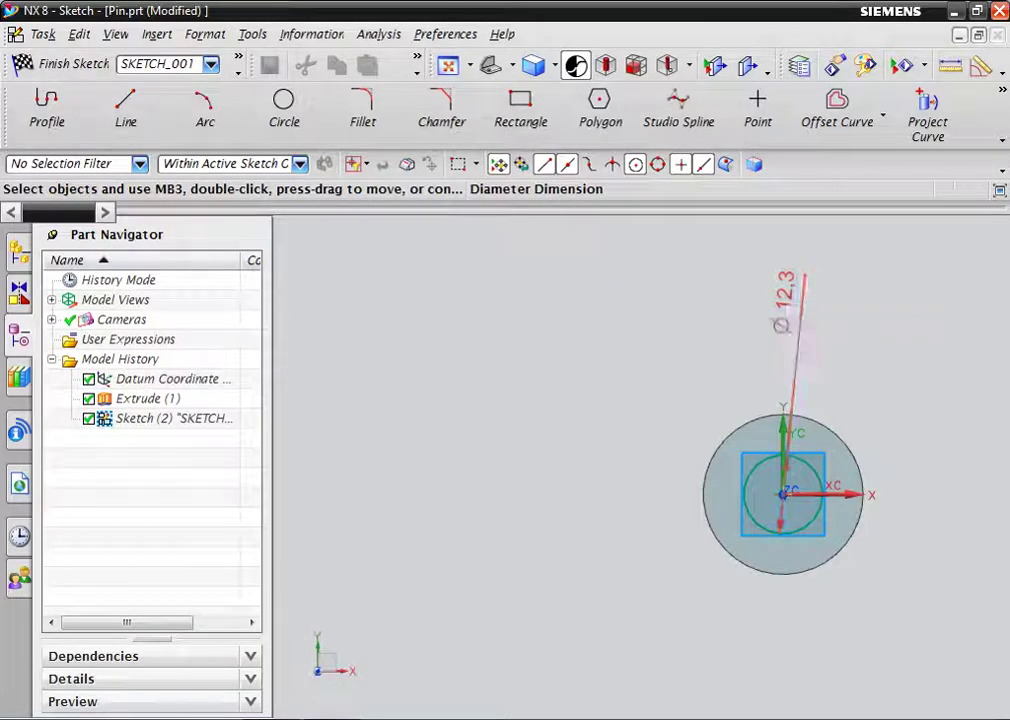
pyautogui.scroll(3, 860, 430)
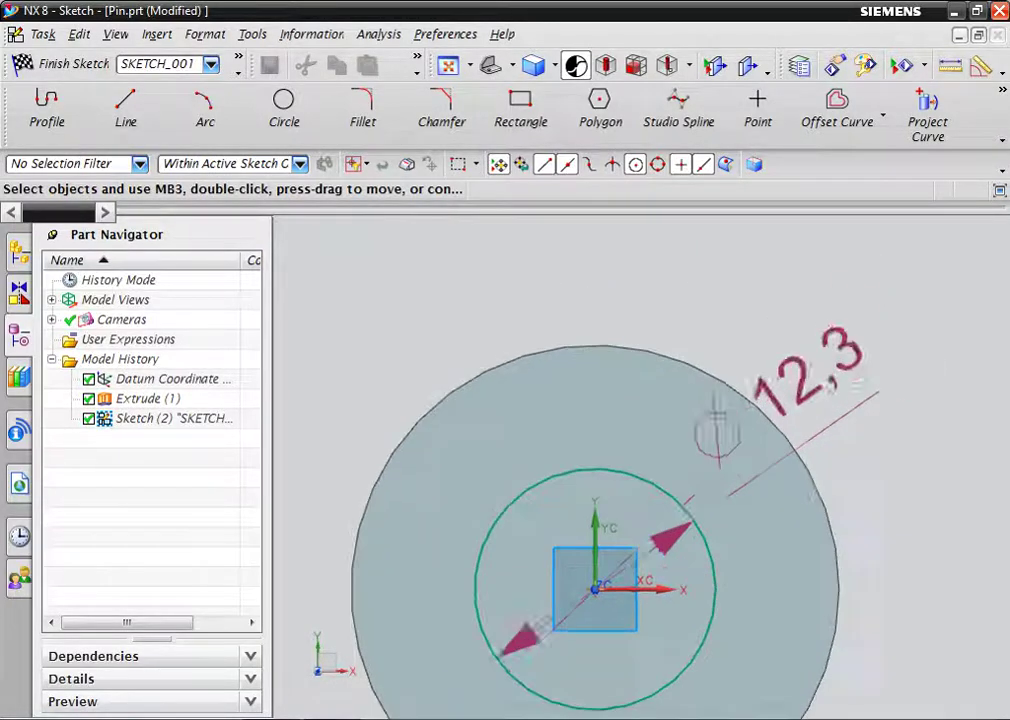
pyautogui.doubleClick(686, 500)
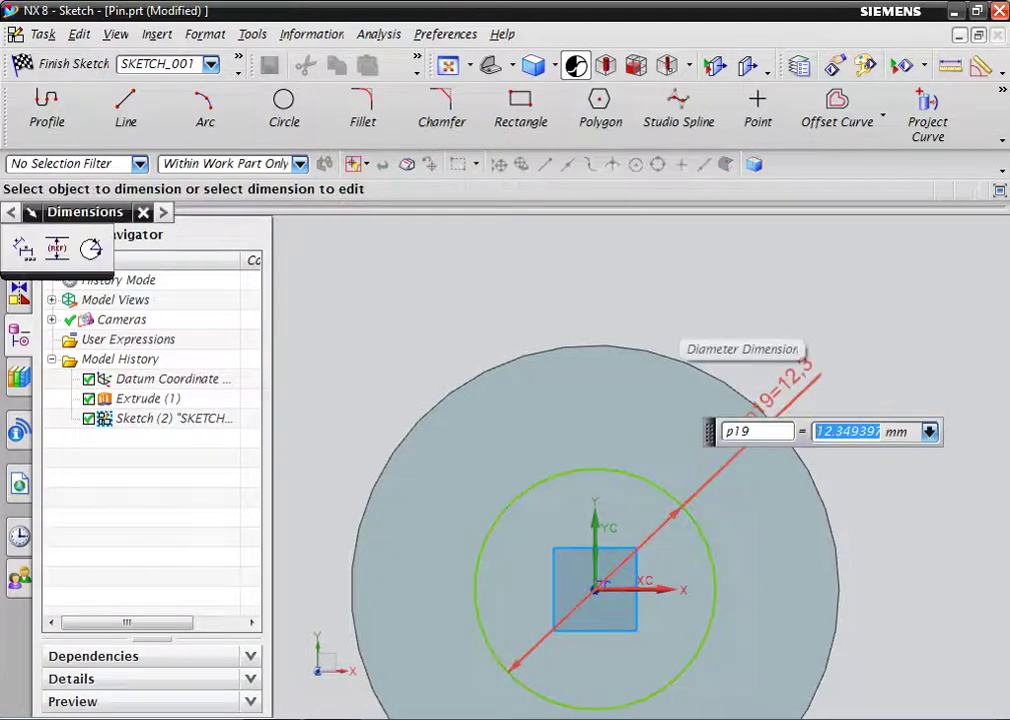
pyautogui.write('16')
pyautogui.press('Return')
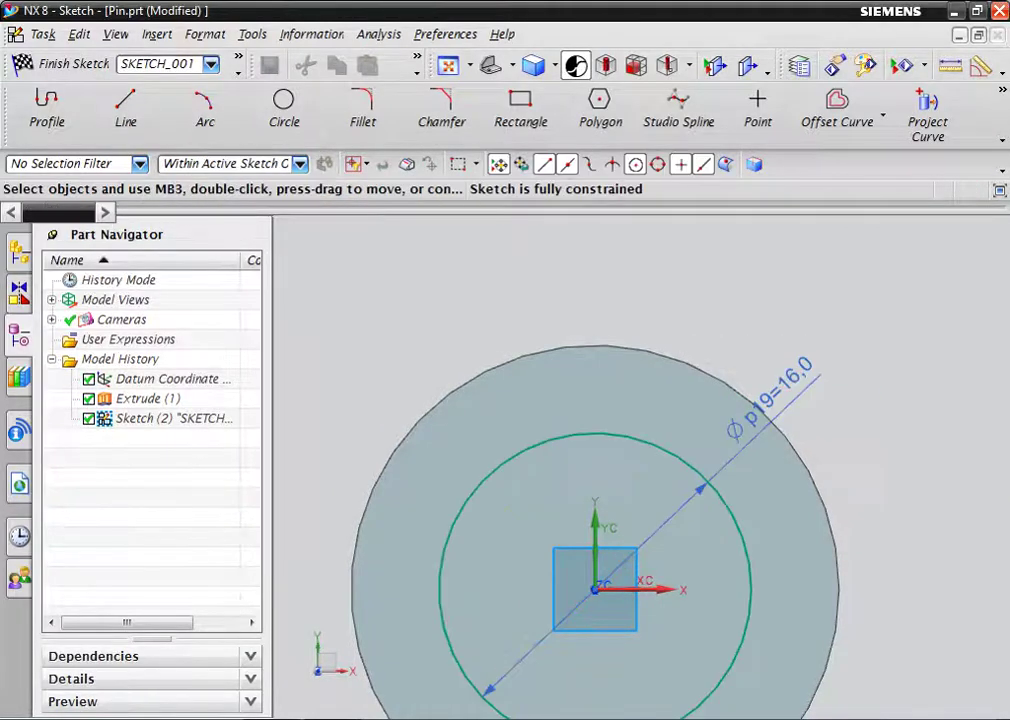
pyautogui.scroll(-2, 683, 367)
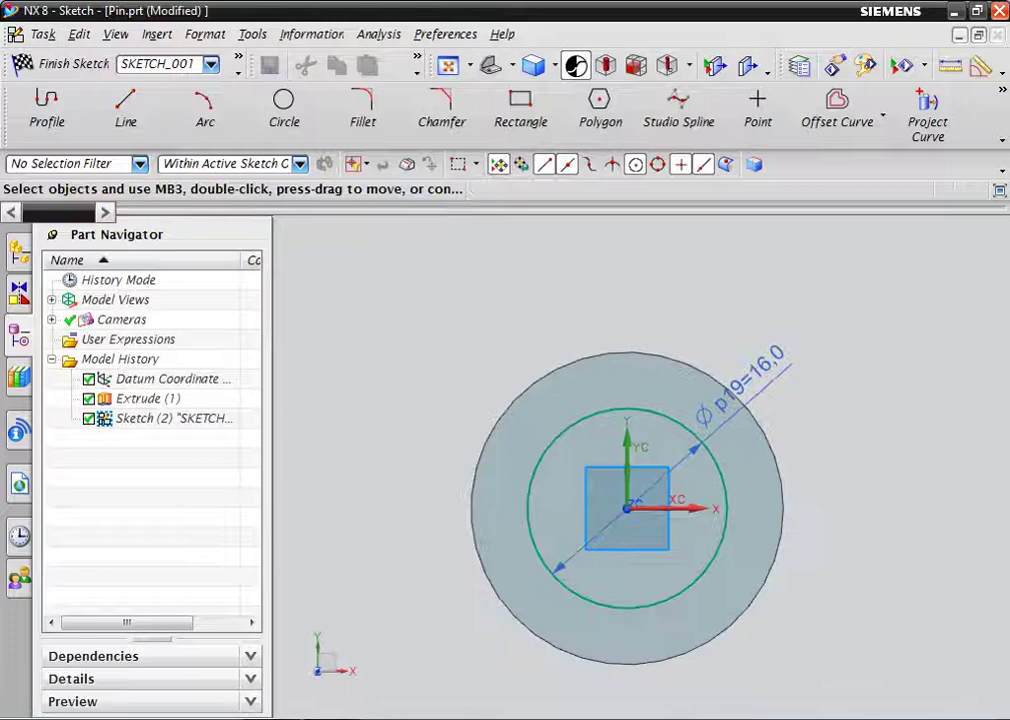
pyautogui.click(60, 63)
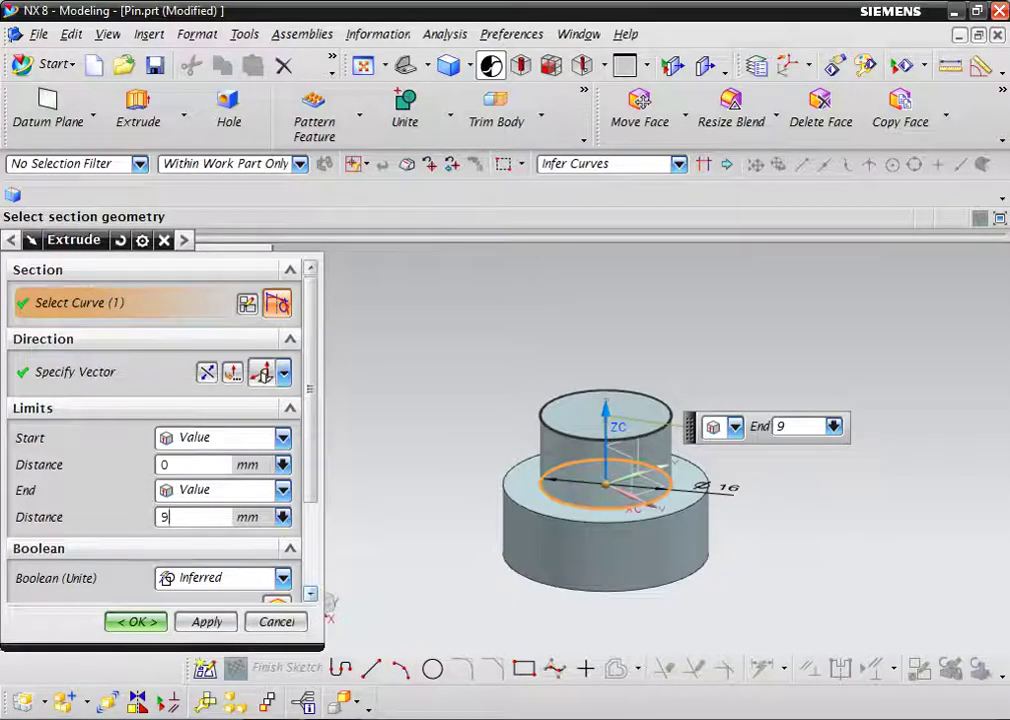
# Extrude the Ø16 circle 96 mm, united with the base, and fit the view
pyautogui.write('6')
pyautogui.press('Return')
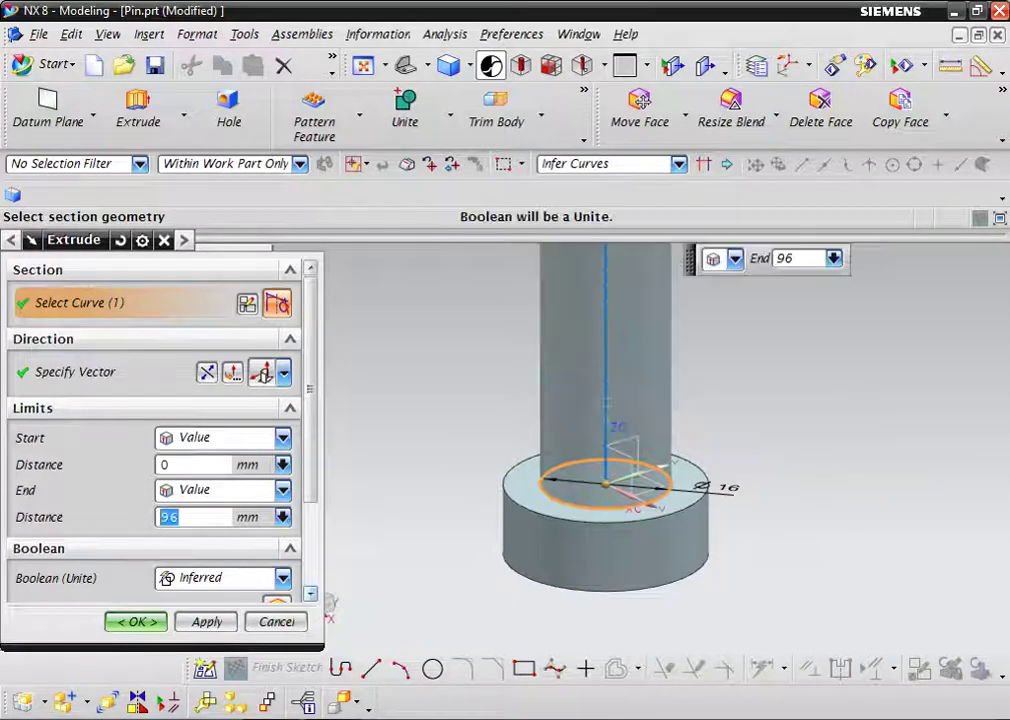
pyautogui.press('Return')
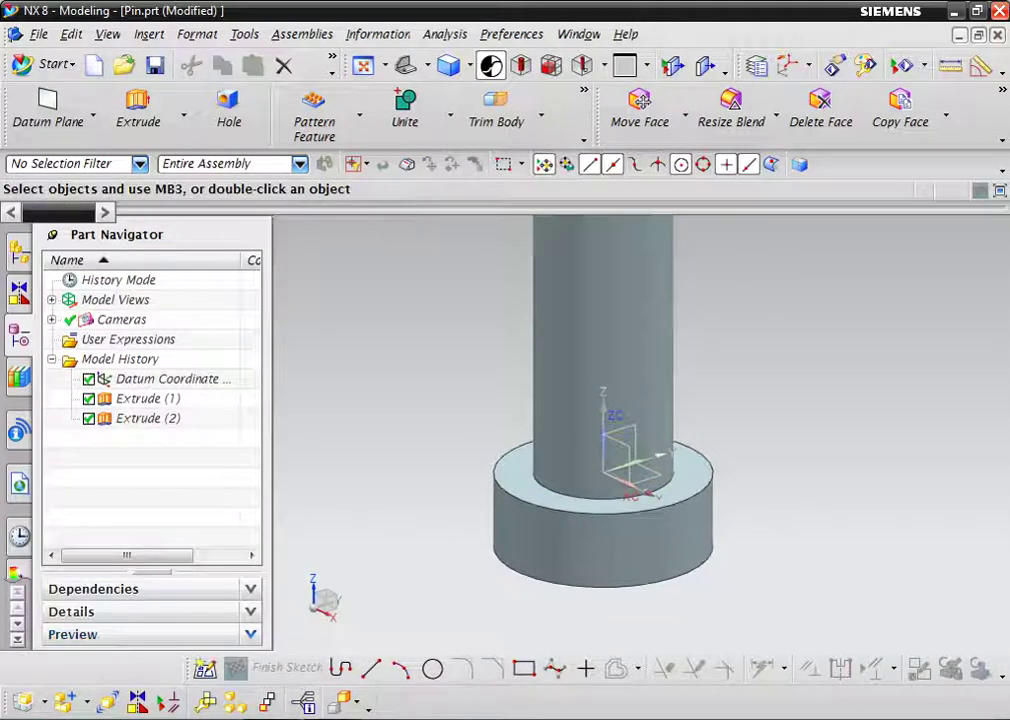
pyautogui.hotkey('ctrl', 'f')
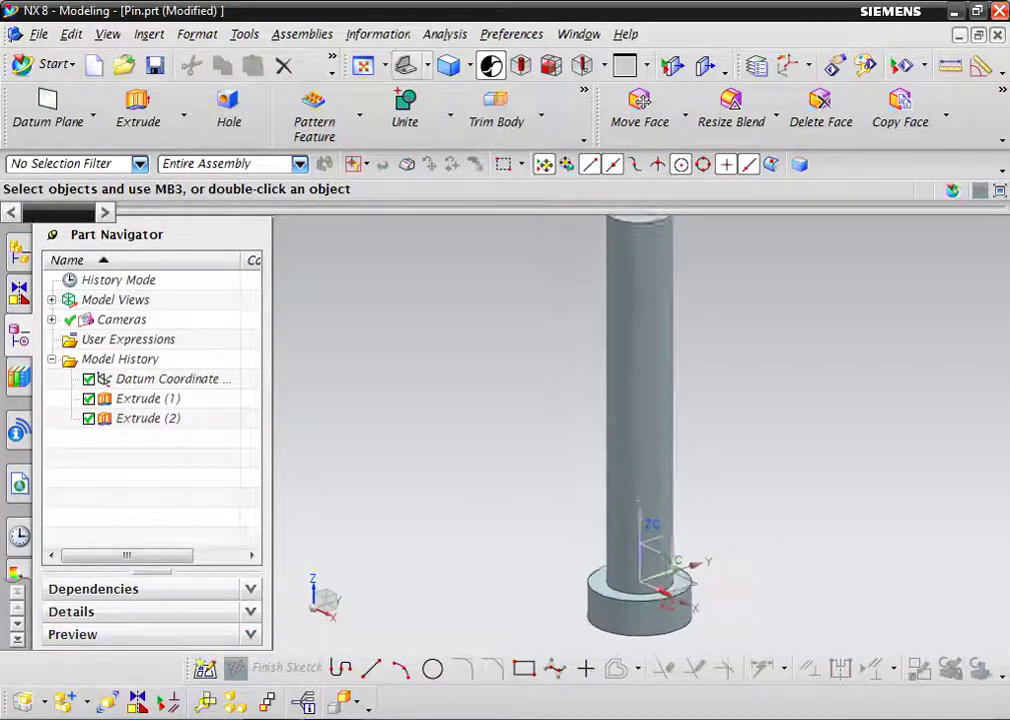
pyautogui.scroll(2, 735, 650)
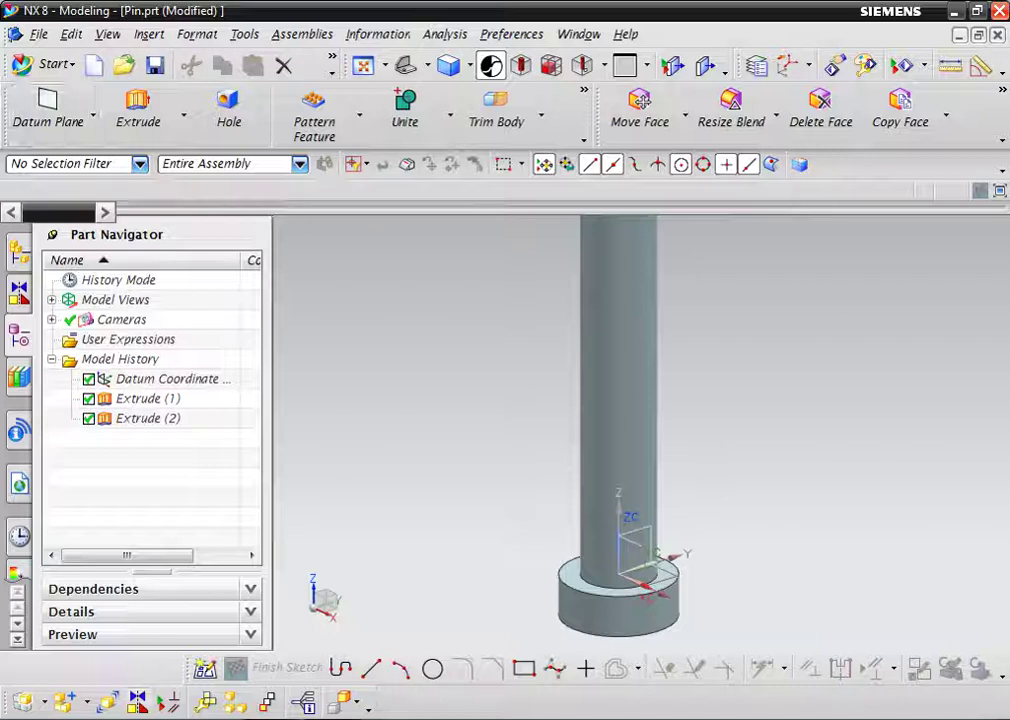
# Start a new sketch on the vertical datum plane
pyautogui.press('s')
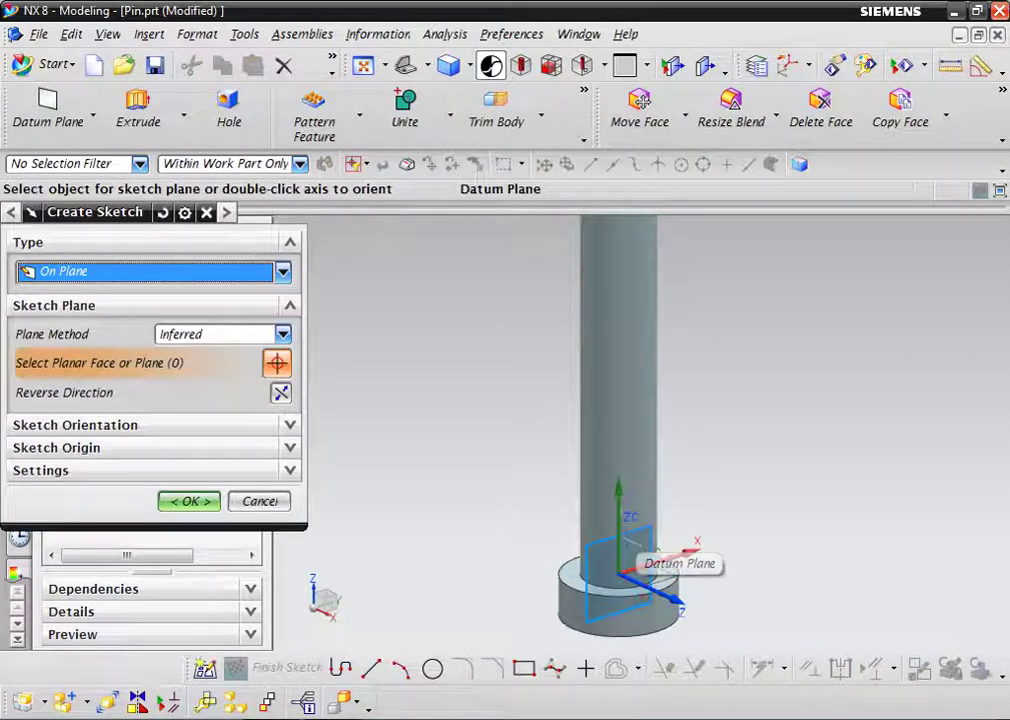
pyautogui.click(628, 548)
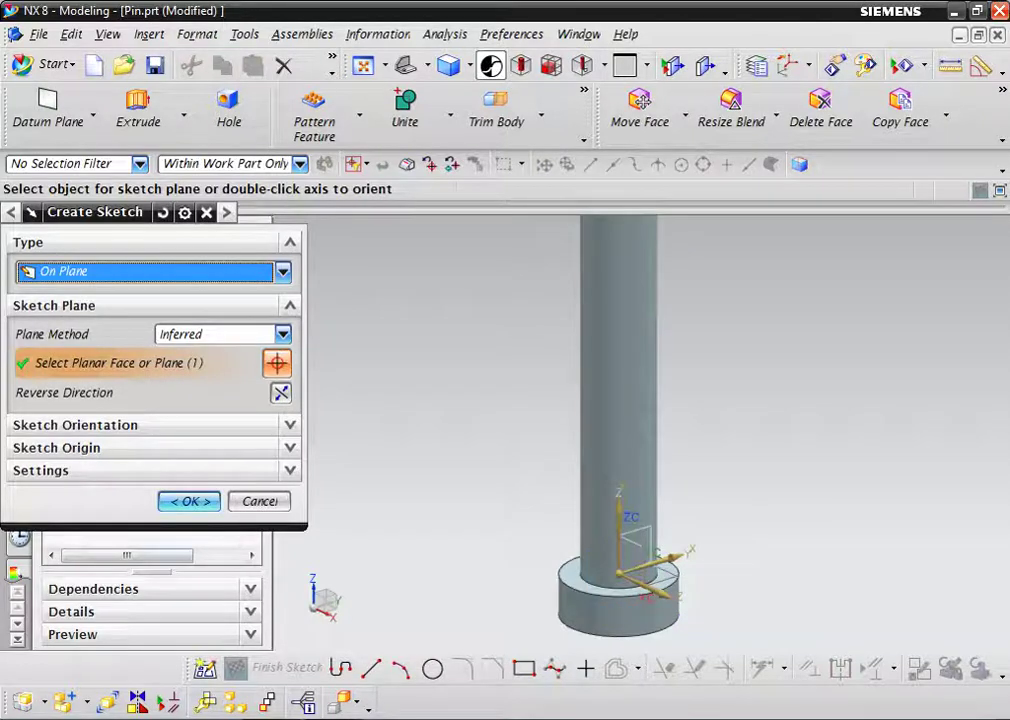
pyautogui.press('Return')
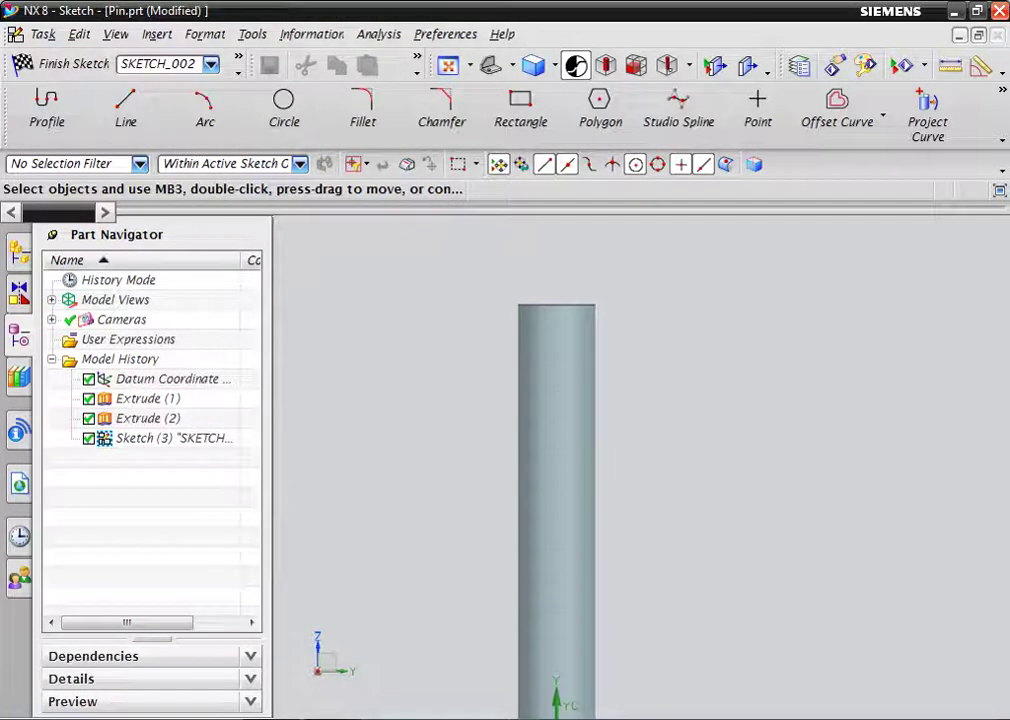
# Draw a 34 mm horizontal line across the shaft, then zoom out on the drawing PDF
pyautogui.click(126, 108)
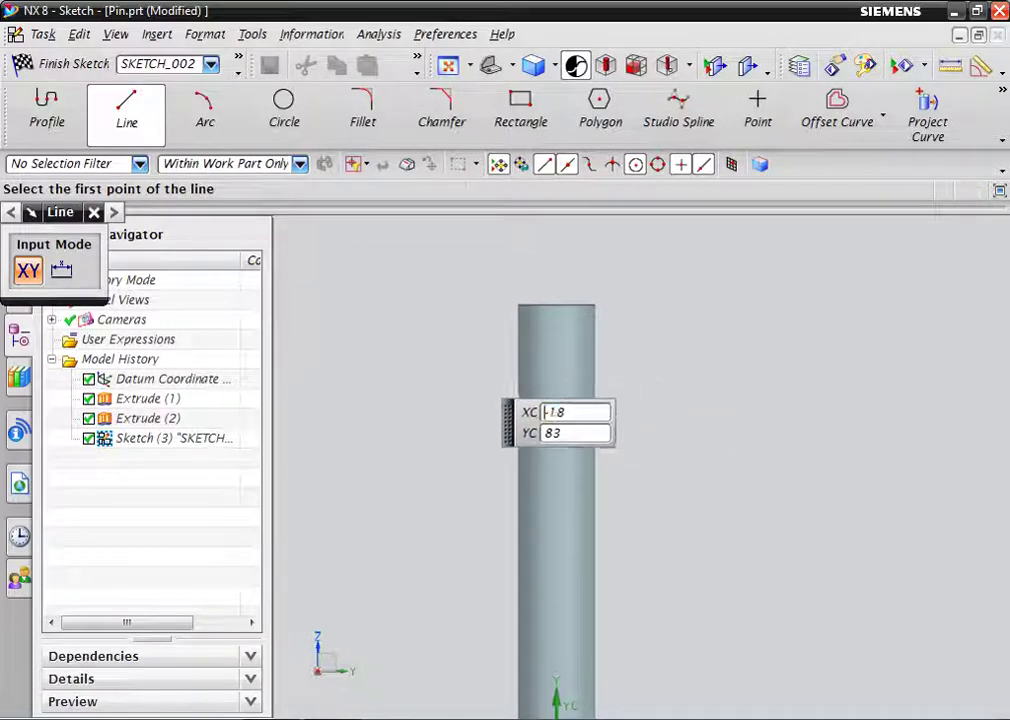
pyautogui.click(472, 367)
pyautogui.write('34')
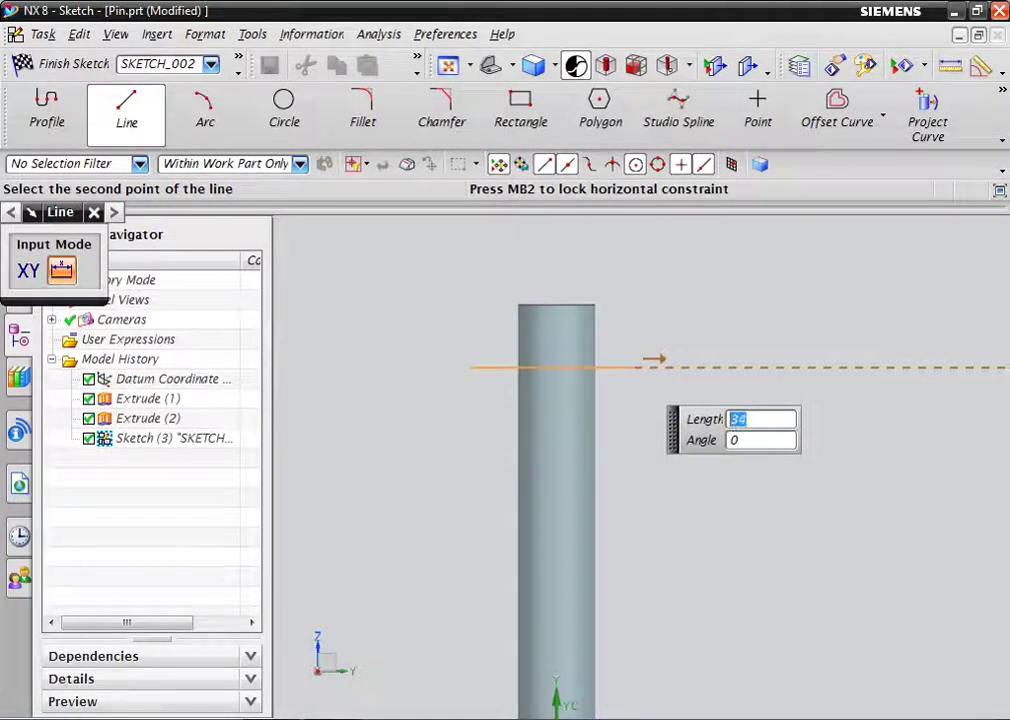
pyautogui.press('Return')
pyautogui.press('Escape')
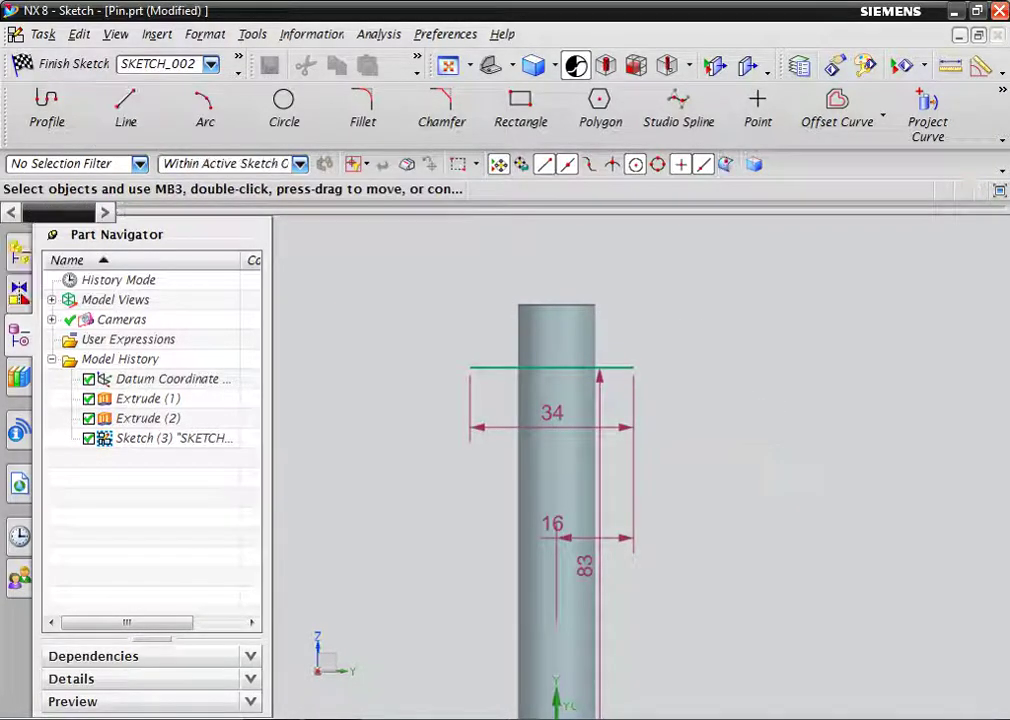
pyautogui.hotkey('alt', 'Tab')
pyautogui.hotkey('ctrl', '-')
pyautogui.hotkey('ctrl', '-')
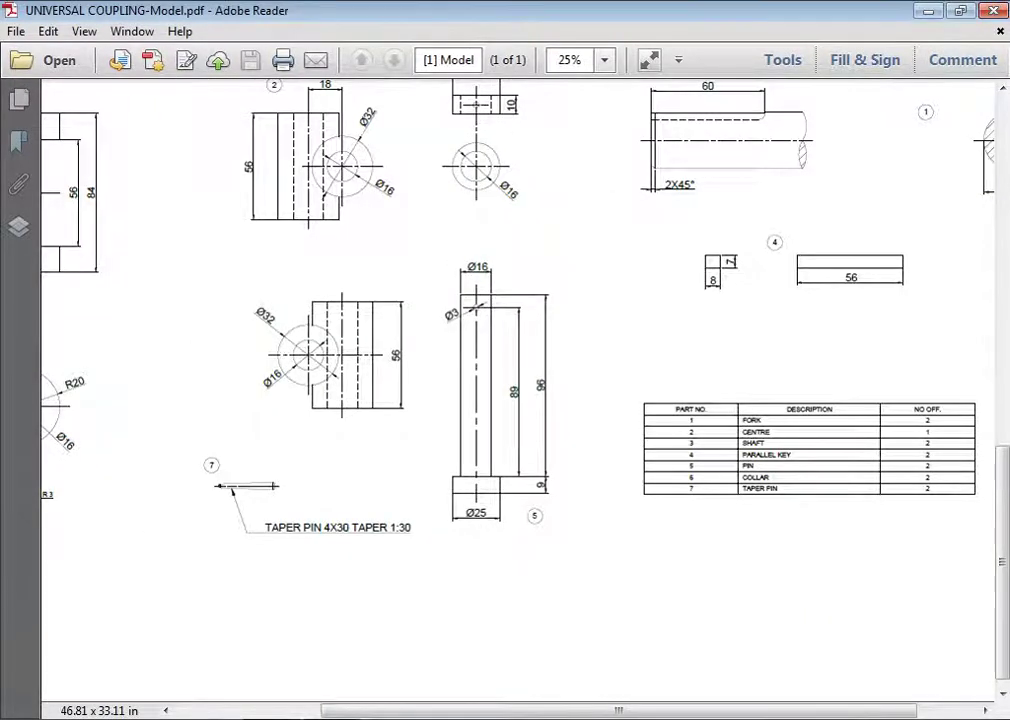
# Zoom the coupling PDF in on the pin view, then go back to the NX pin sketch
pyautogui.hotkey('ctrl', '+')
pyautogui.hotkey('ctrl', '-')
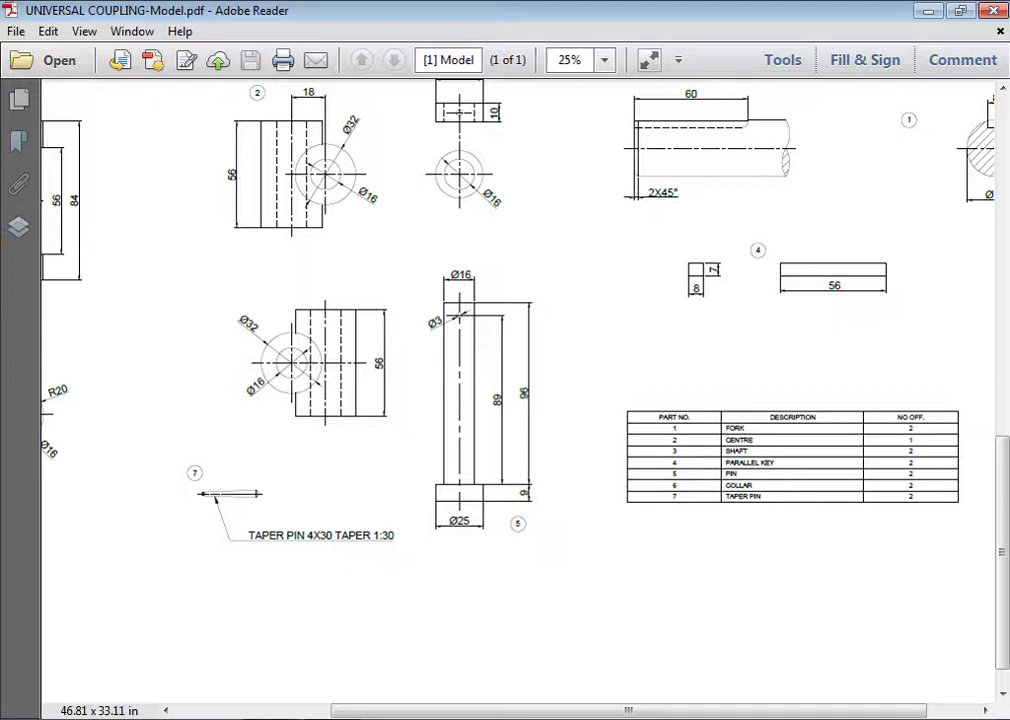
pyautogui.hotkey('ctrl', '0')
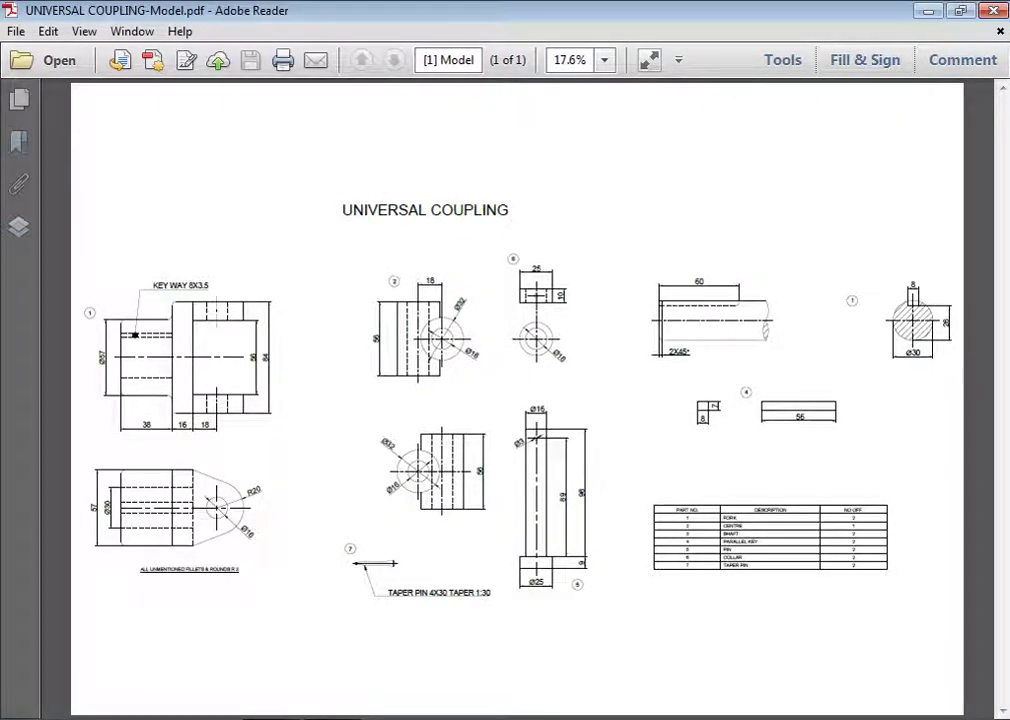
pyautogui.keyDown('ctrl'); pyautogui.scroll(2, 485, 580); pyautogui.keyUp('ctrl')
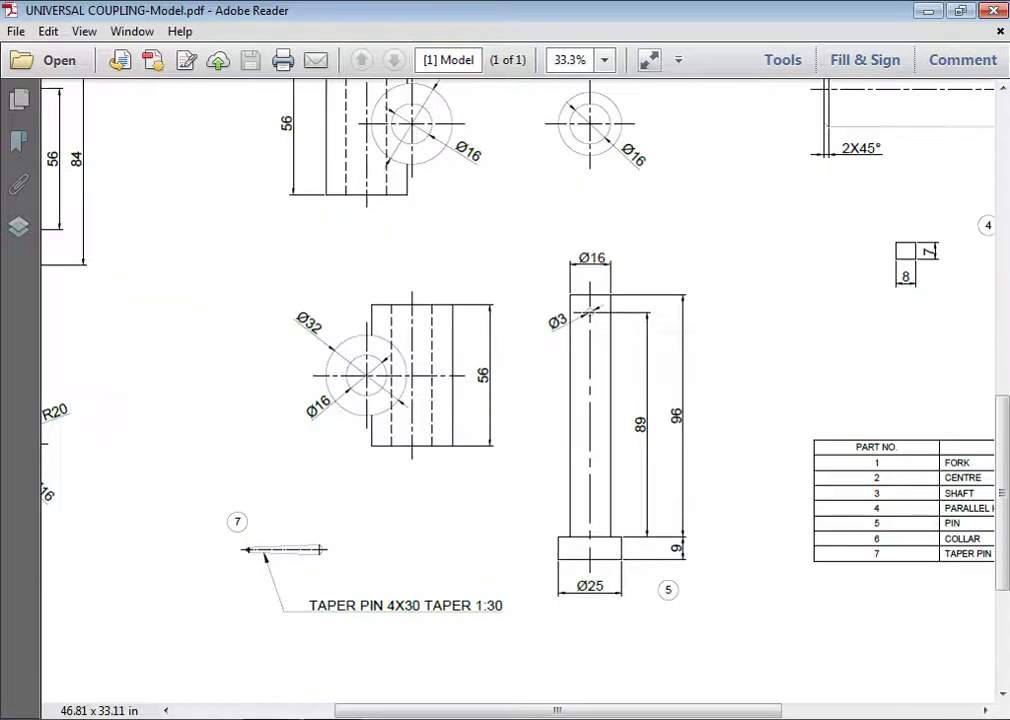
pyautogui.keyDown('ctrl'); pyautogui.scroll(1, 480, 582); pyautogui.keyUp('ctrl')
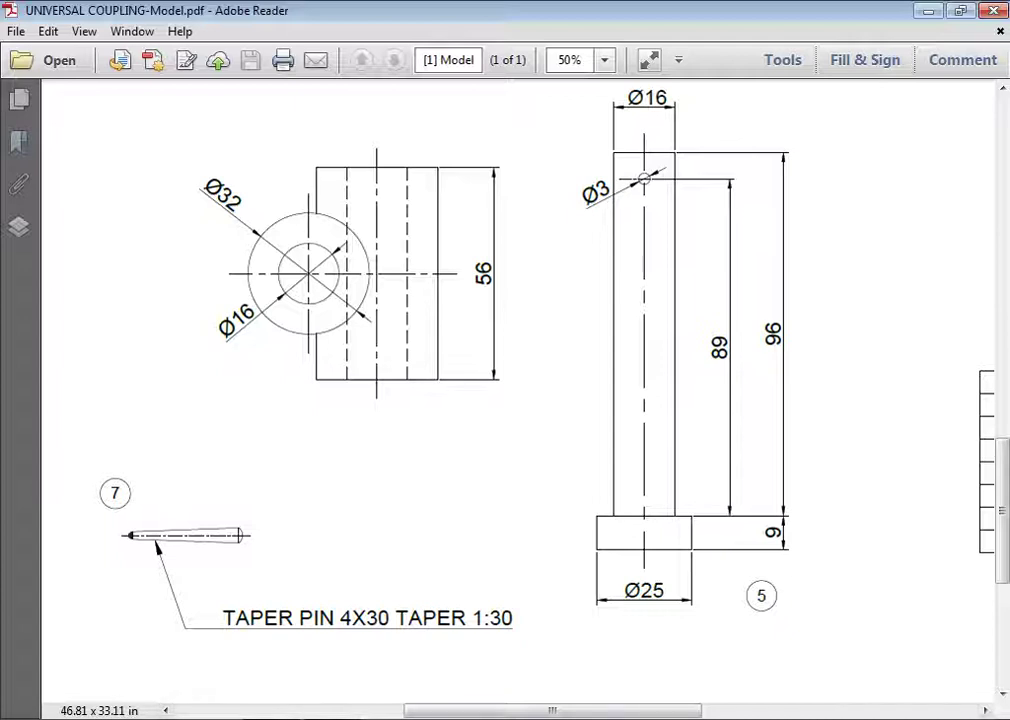
pyautogui.hotkey('alt', 'Tab')
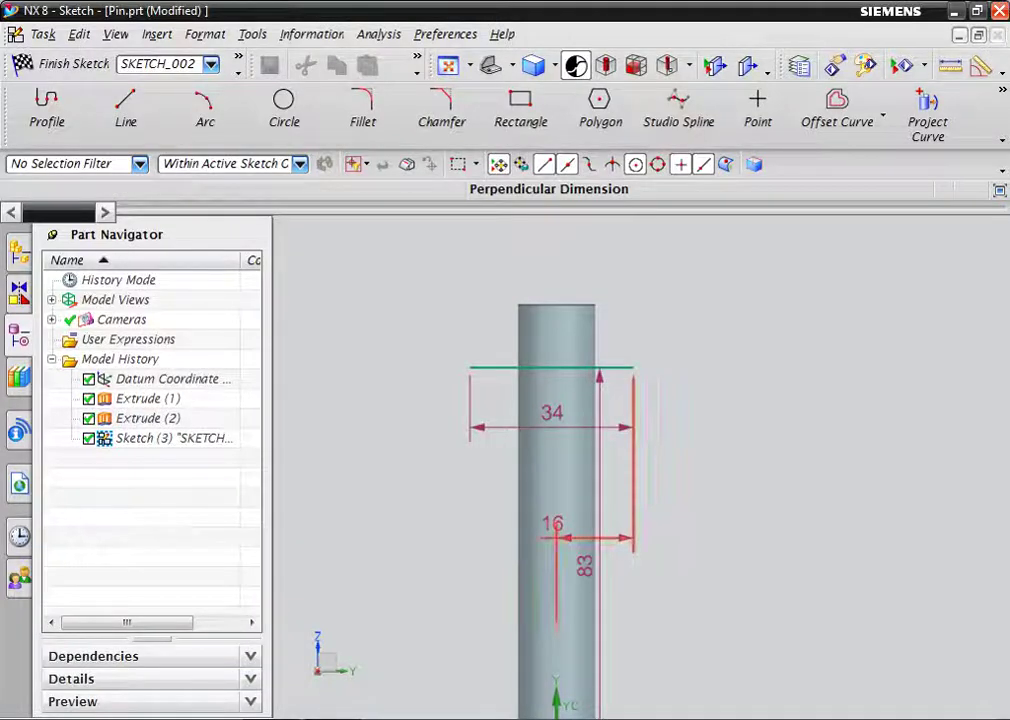
# Add the vertical height dimension to the pin sketch and set it to 89
pyautogui.click(795, 545)
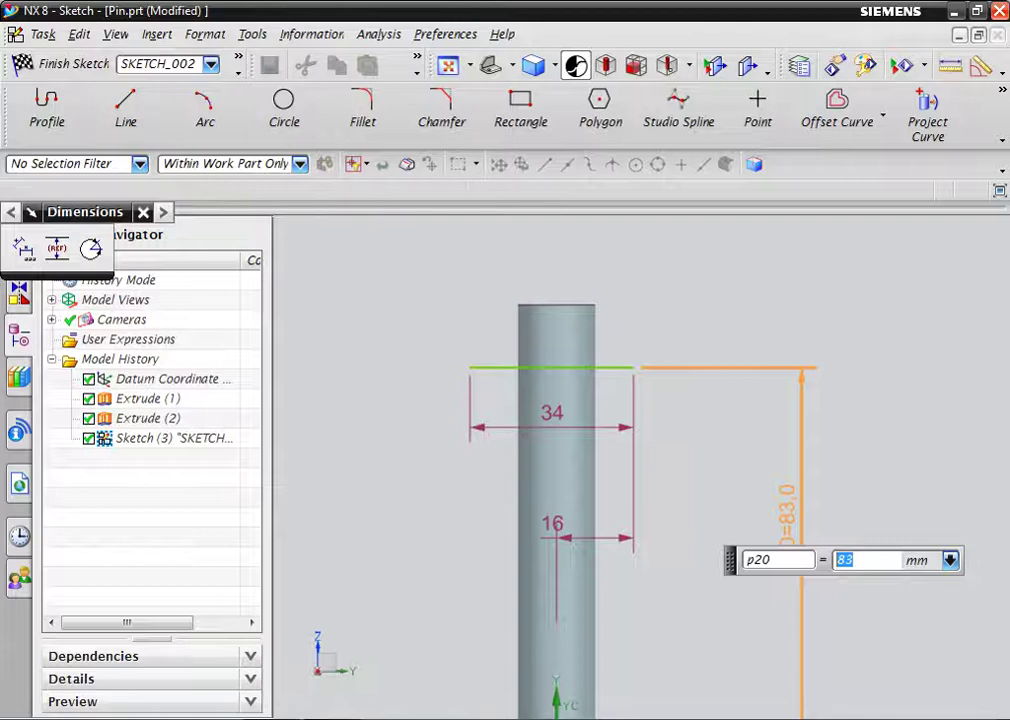
pyautogui.hotkey('alt', 'Tab')
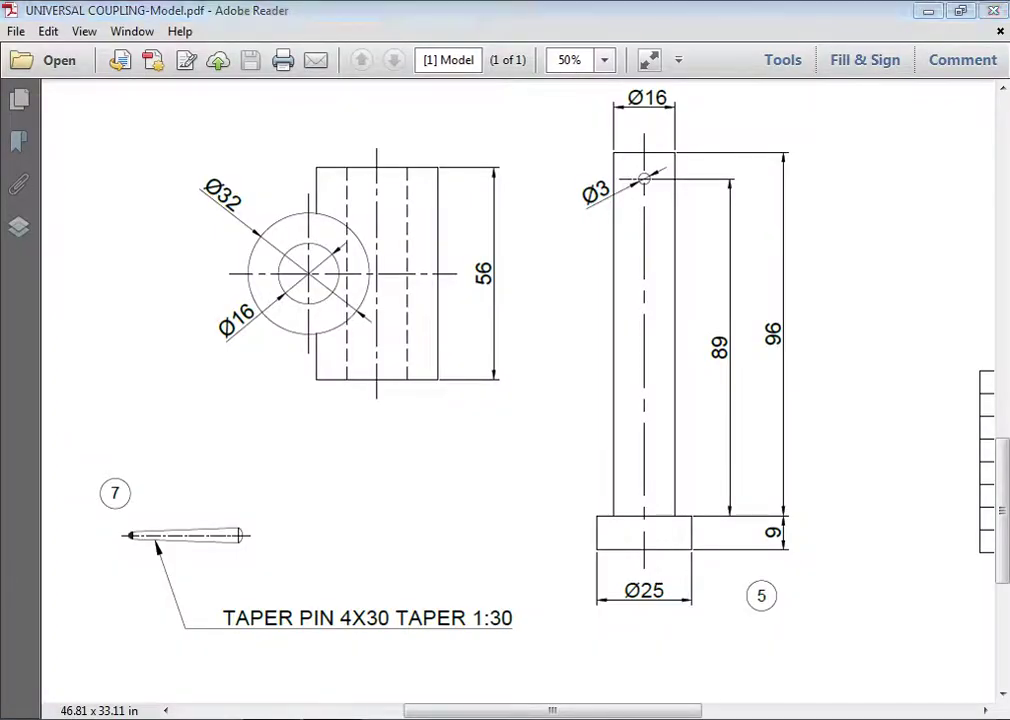
pyautogui.hotkey('alt', 'Tab')
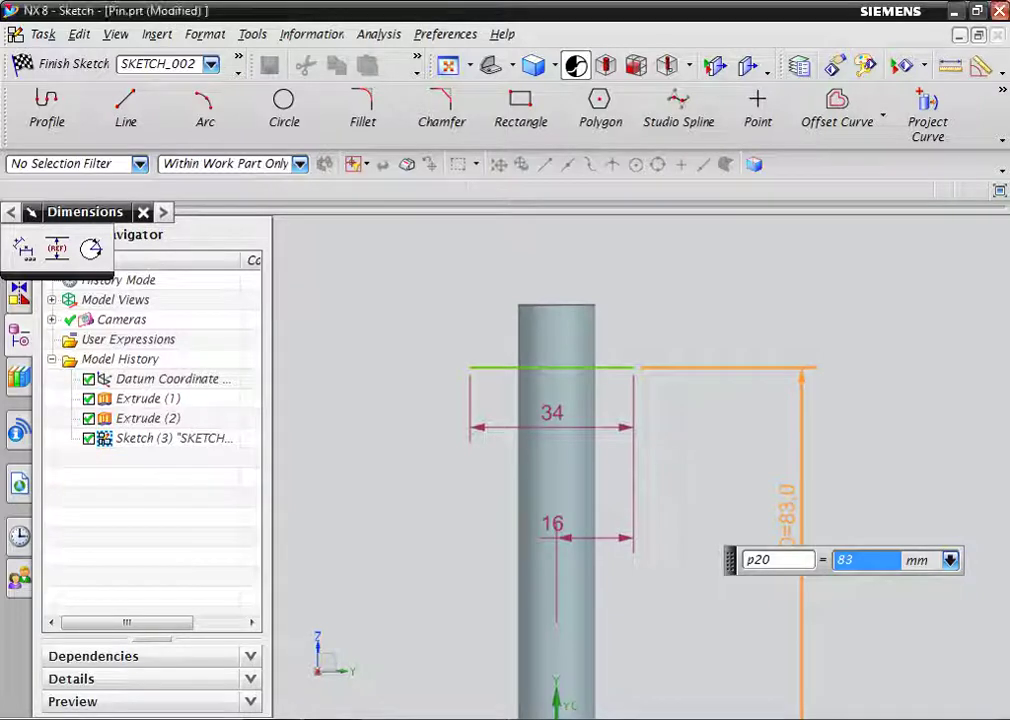
pyautogui.write('83')
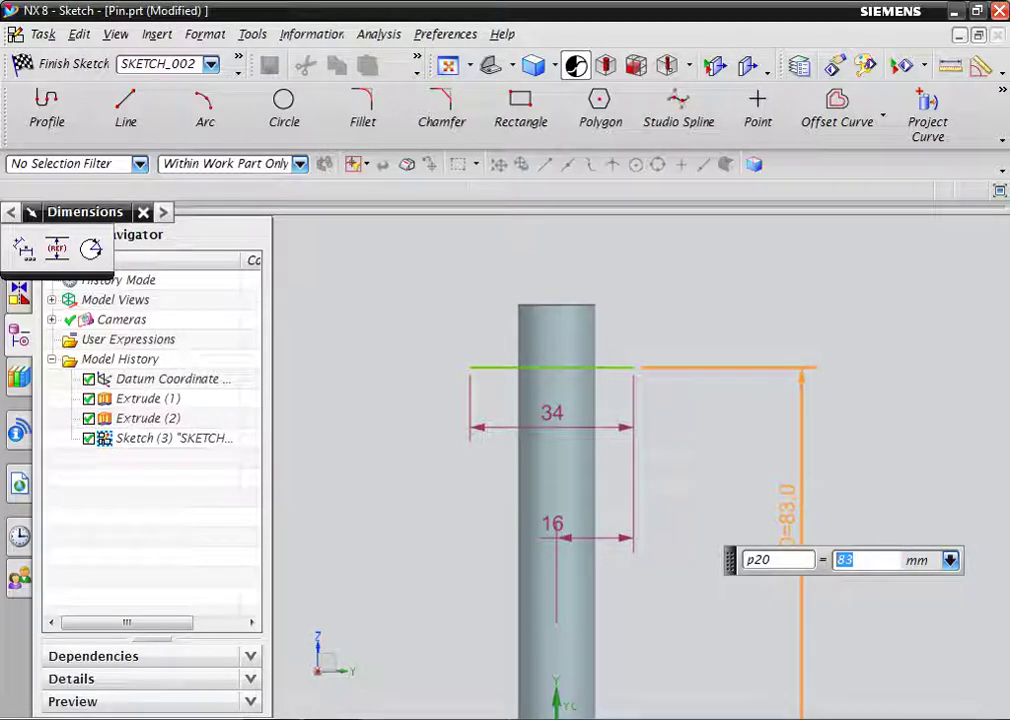
pyautogui.write('89')
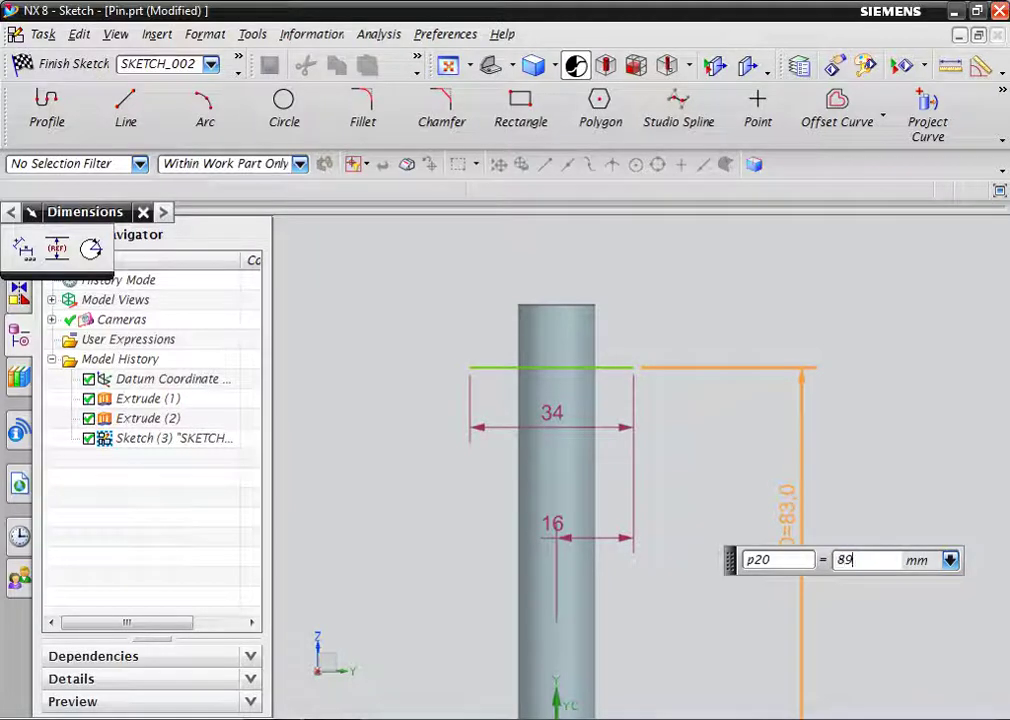
pyautogui.press('Return')
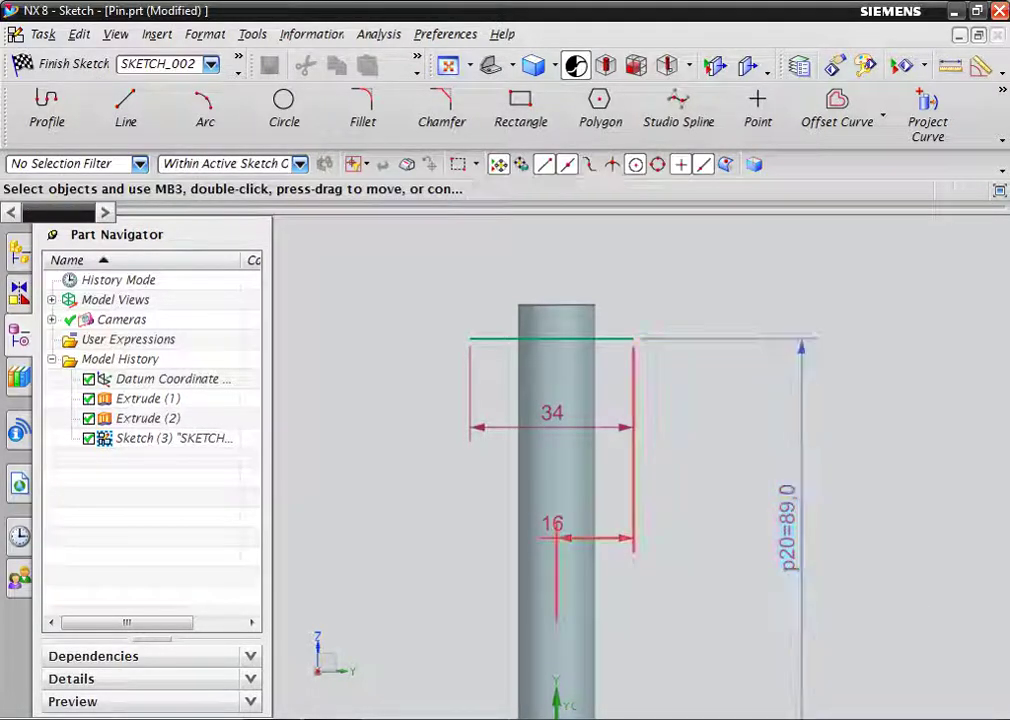
# Change the 16 offset dimension to 15 and the 34 width dimension to 30
pyautogui.doubleClick(600, 538)
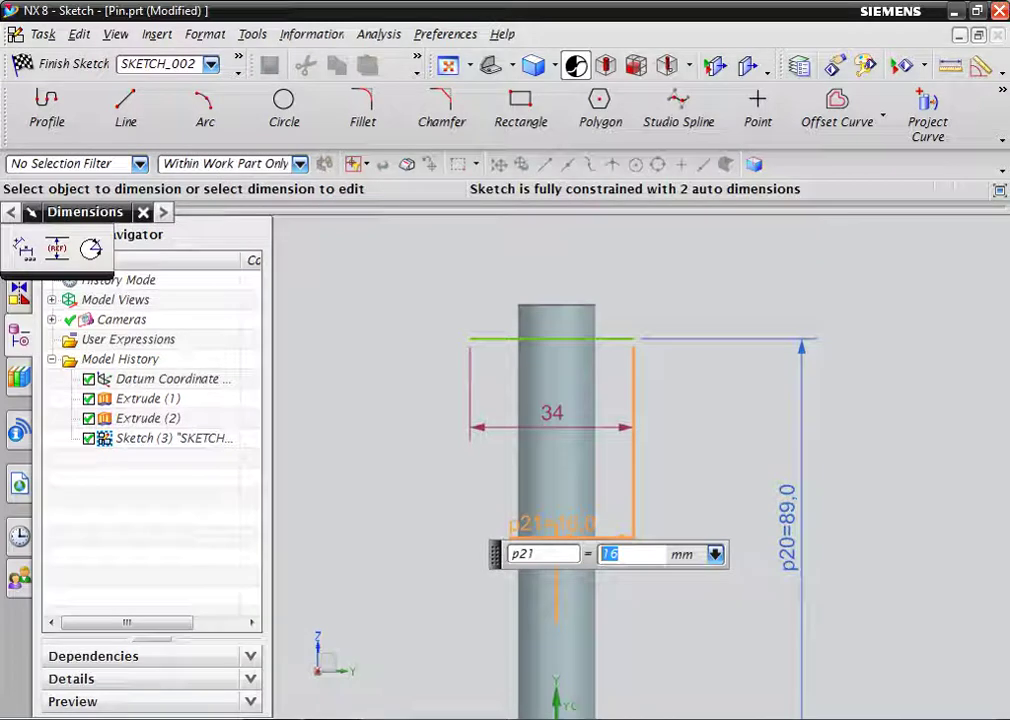
pyautogui.write('15')
pyautogui.press('Return')
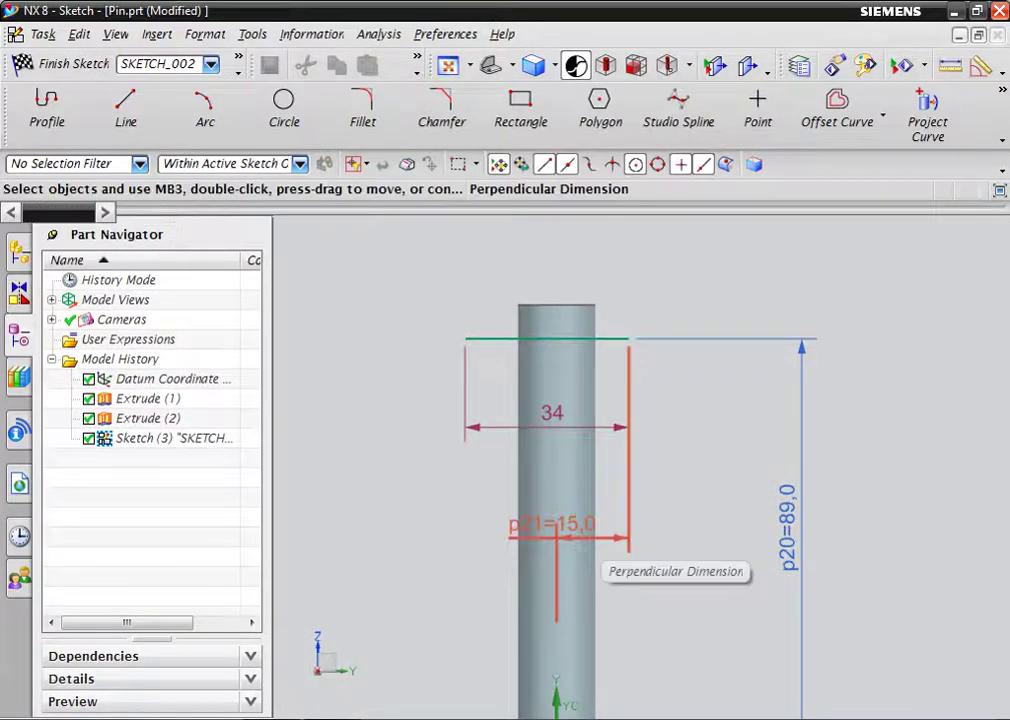
pyautogui.doubleClick(552, 412)
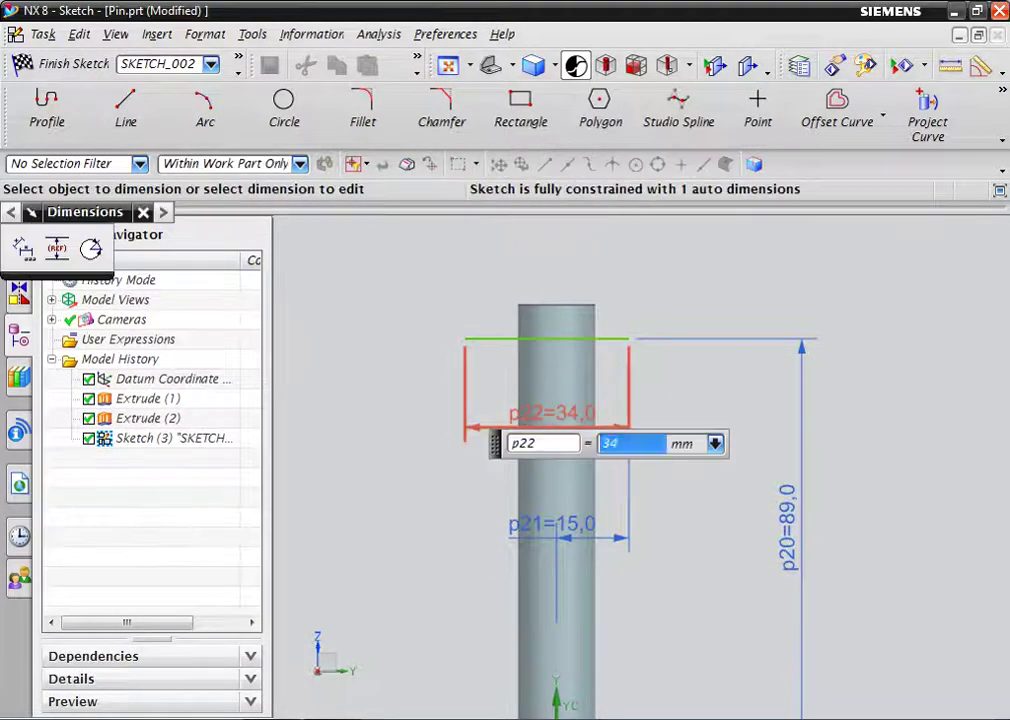
pyautogui.write('30')
pyautogui.press('Return')
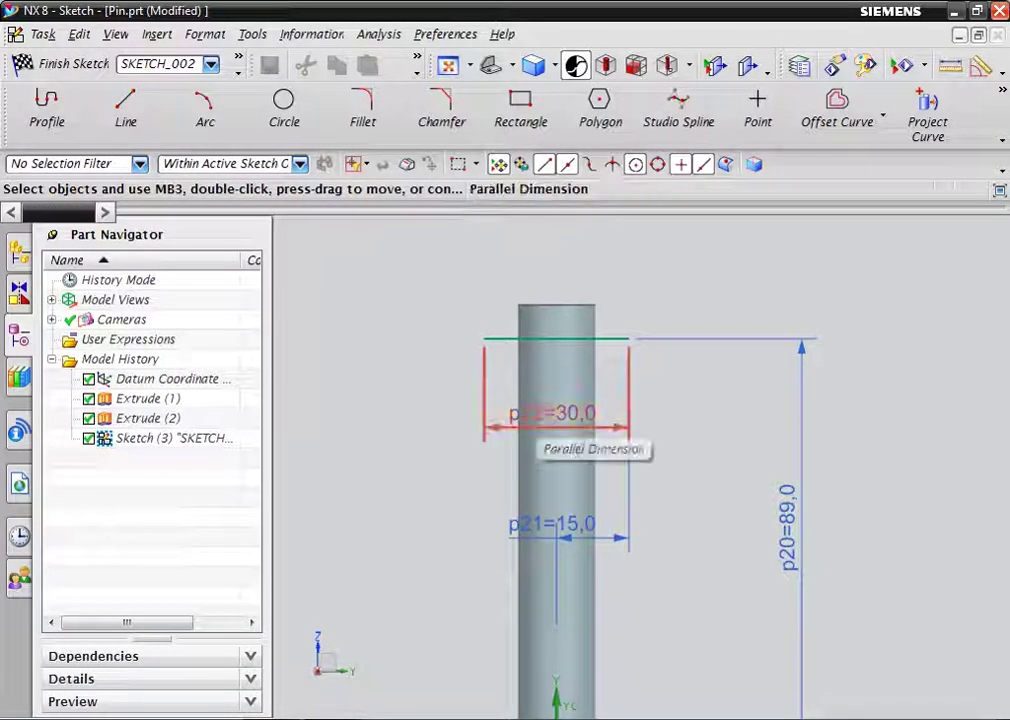
# Recheck the p22 width and p21 offset dimensions, keeping them at 30 and 15
pyautogui.doubleClick(552, 412)
pyautogui.write('35')
pyautogui.press('Escape')
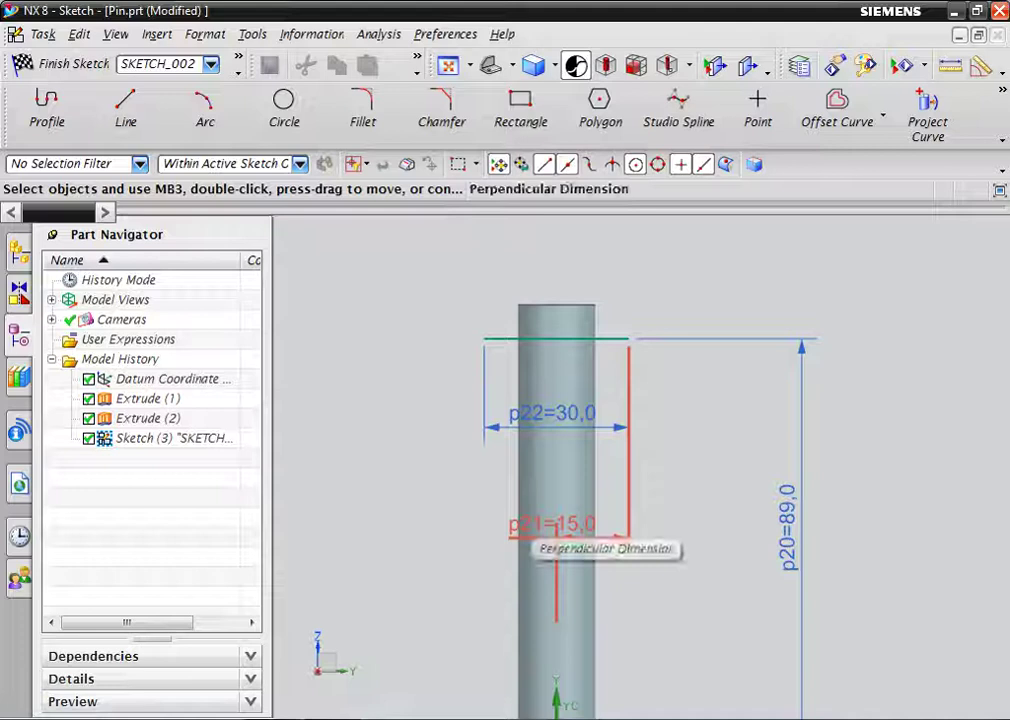
pyautogui.doubleClick(560, 530)
pyautogui.press('Return')
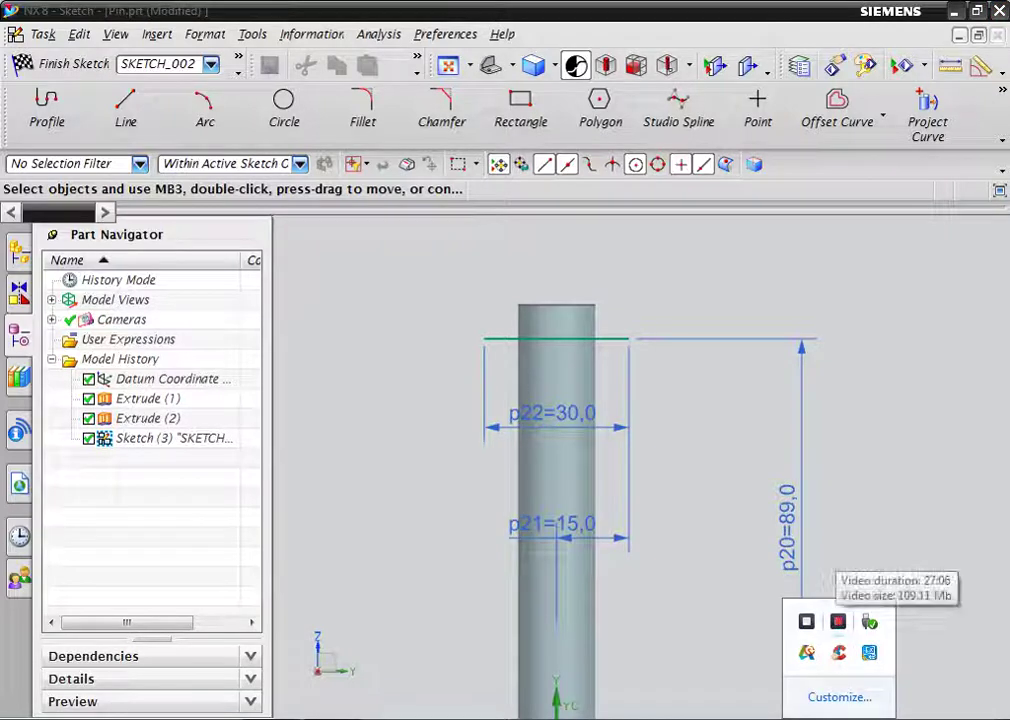
pyautogui.click(838, 621)
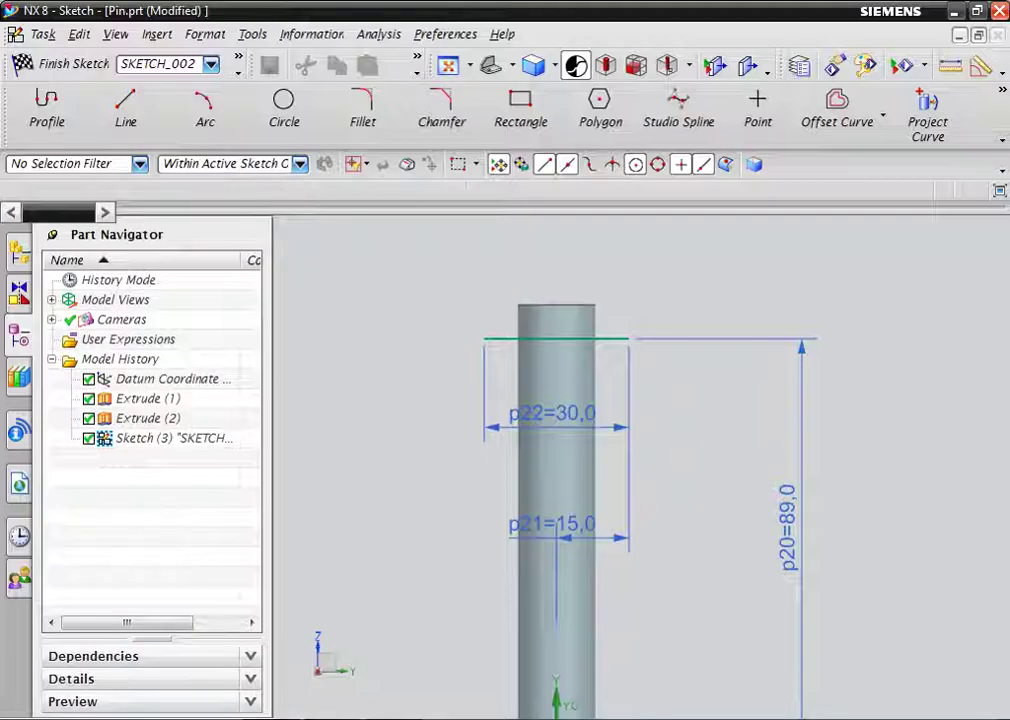
# Leave the 1.91° taper calculation in Paint for the coupling PDF
pyautogui.hotkey('alt', 'Tab')
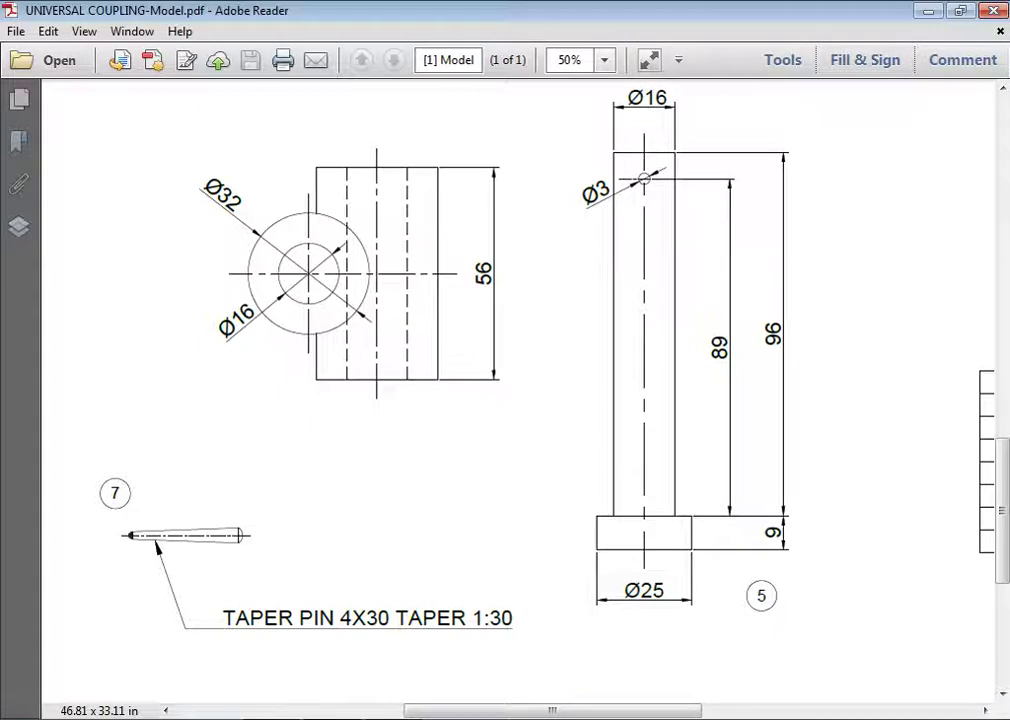
# After checking the TAPER PIN 4X30 TAPER 1:30 callout, return to the NX pin sketch
pyautogui.hotkey('alt', 'Tab')
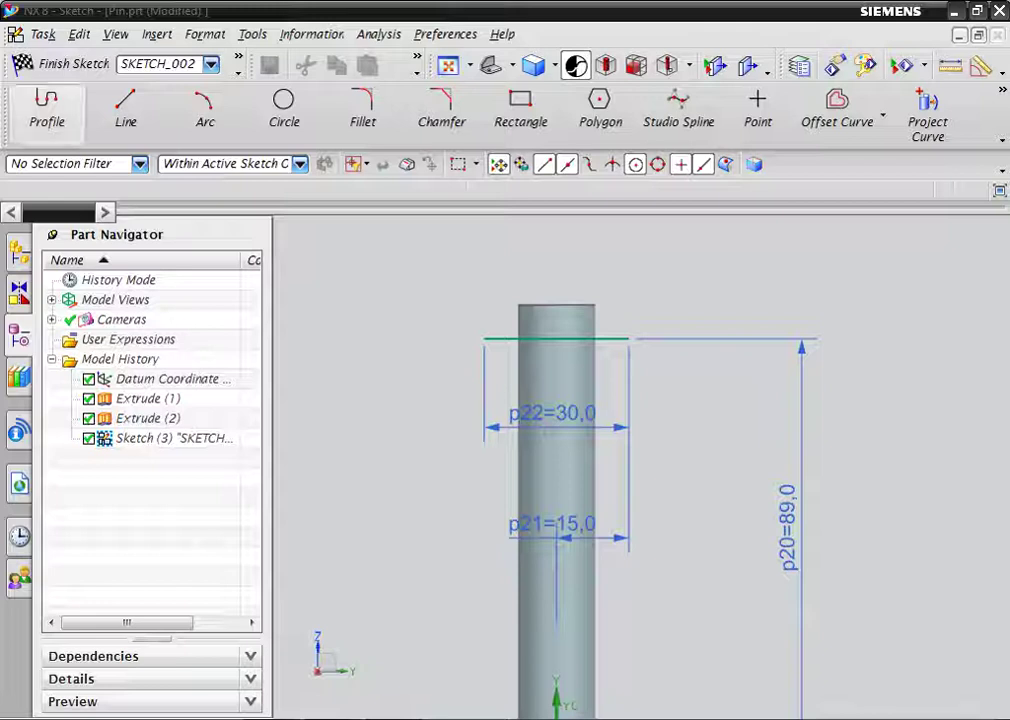
# Draw a 2.5 mm vertical line up from the left end of the 30 mm line
pyautogui.click(126, 110)
pyautogui.scroll(-2, 515, 340)
pyautogui.scroll(3, 515, 316)
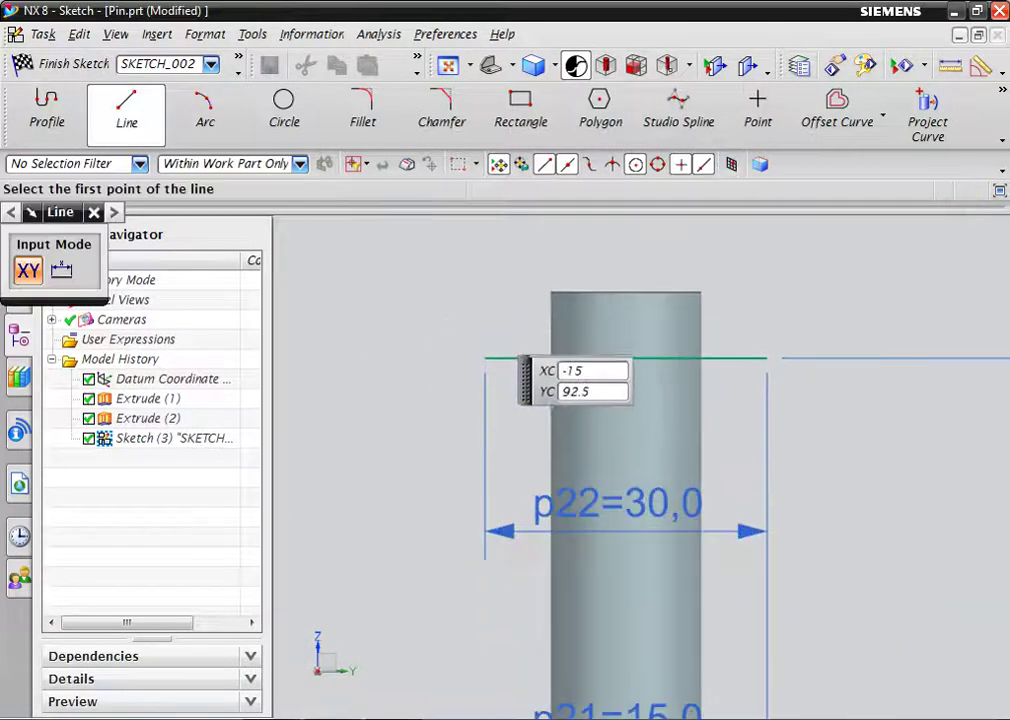
pyautogui.click(506, 375)
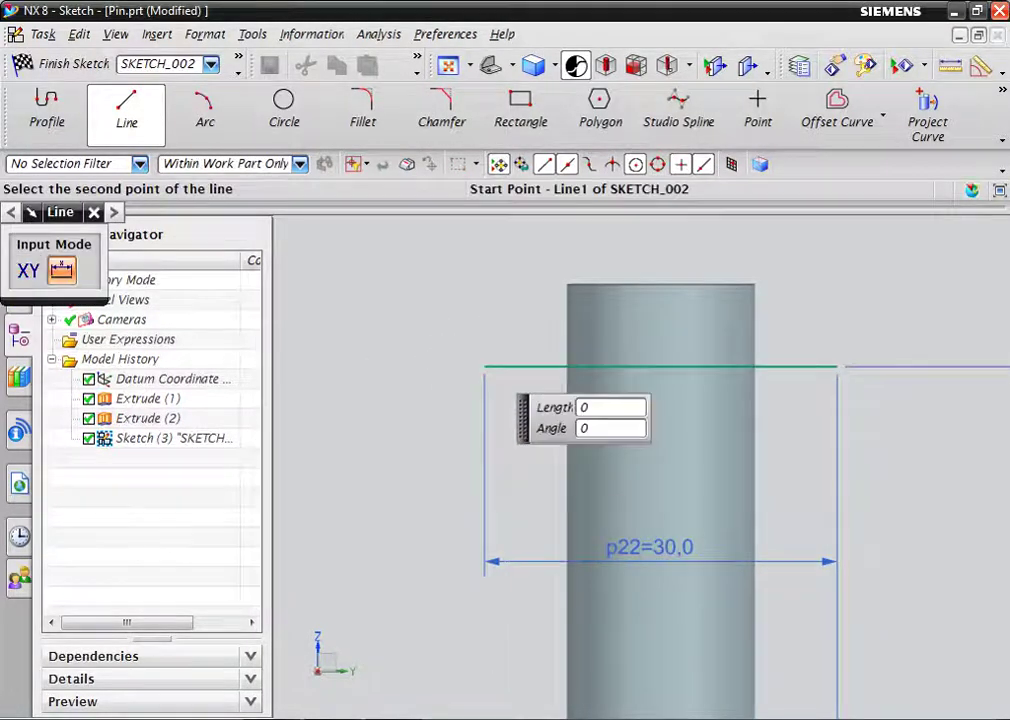
pyautogui.write('2.5')
pyautogui.press('Return')
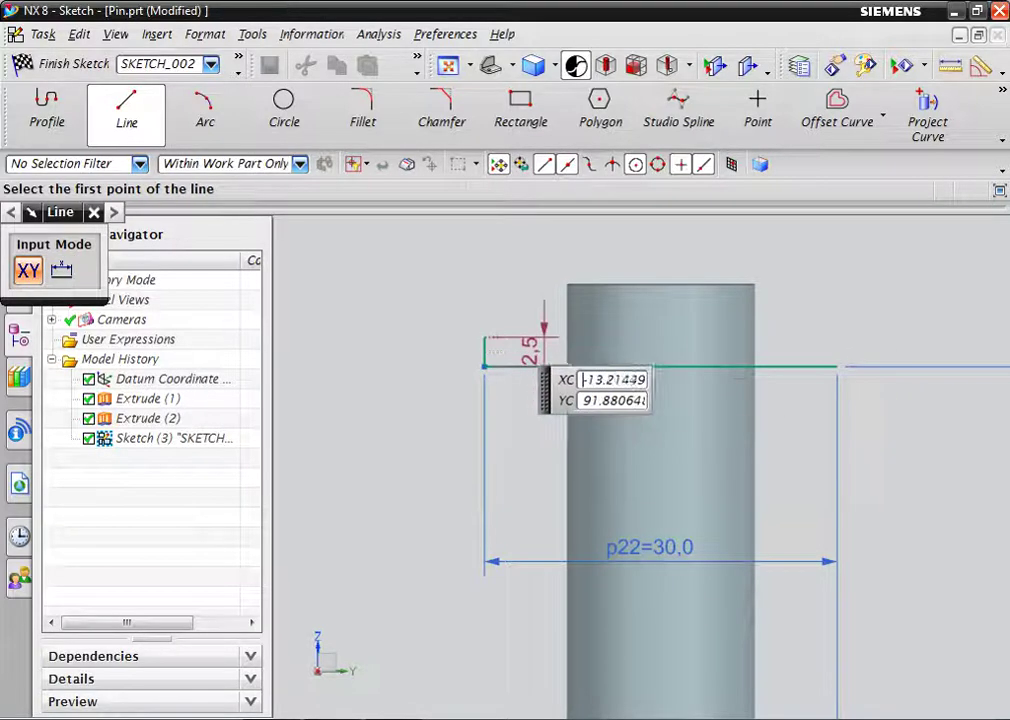
# Add the sloped top line and closing right vertical line, then move the 2.5 dimension left
pyautogui.click(484, 338)
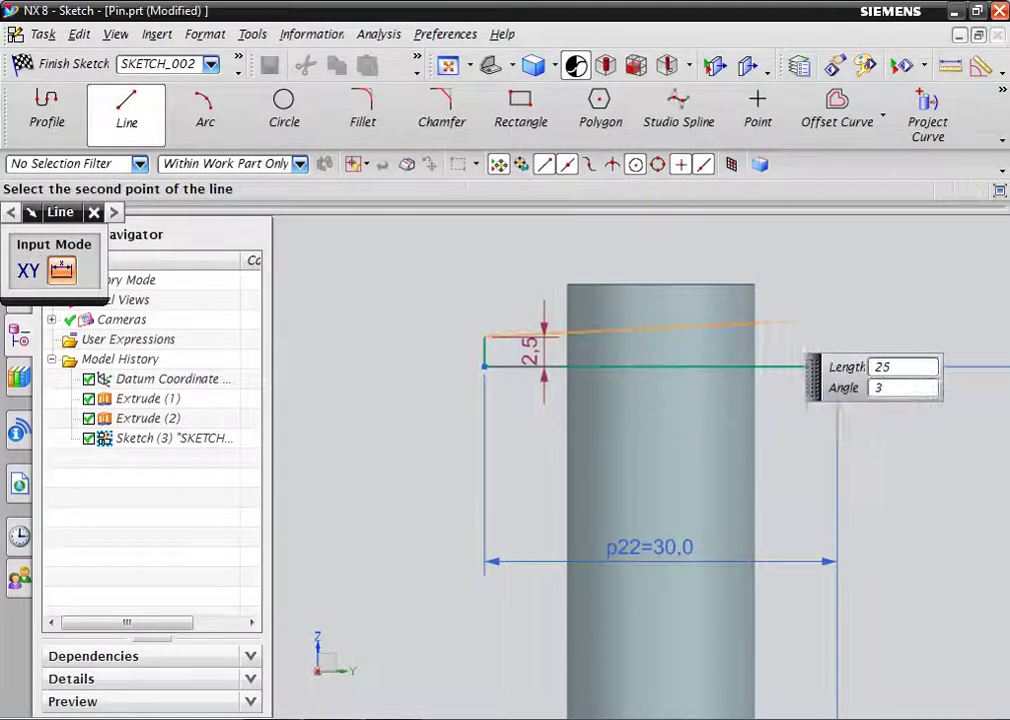
pyautogui.click(838, 314)
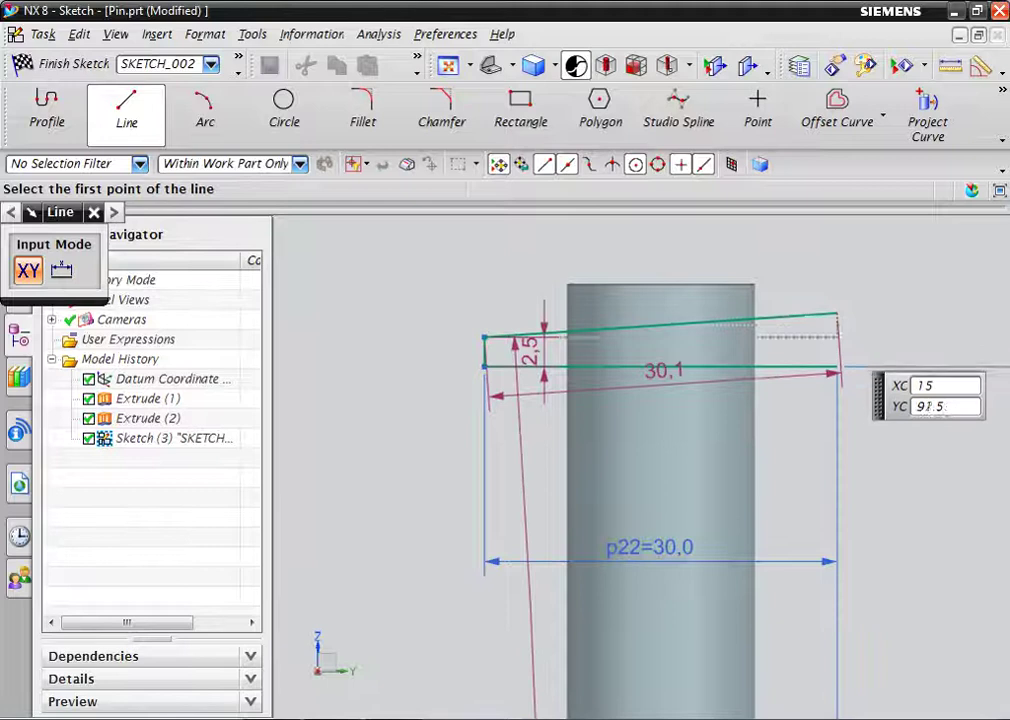
pyautogui.click(838, 315)
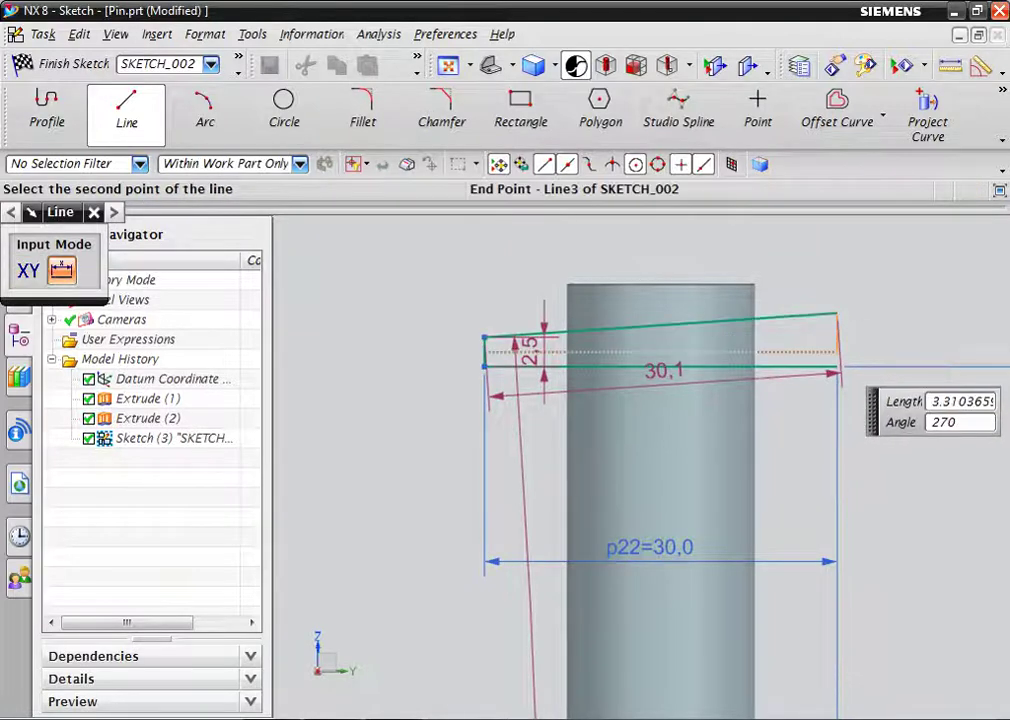
pyautogui.click(838, 366)
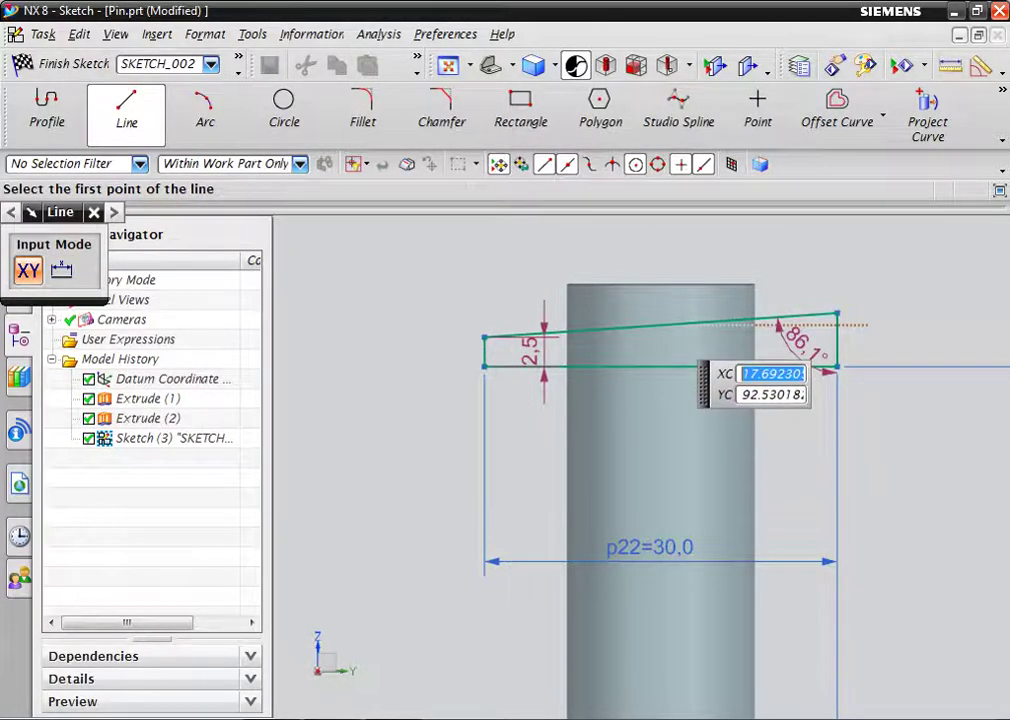
pyautogui.press('Escape')
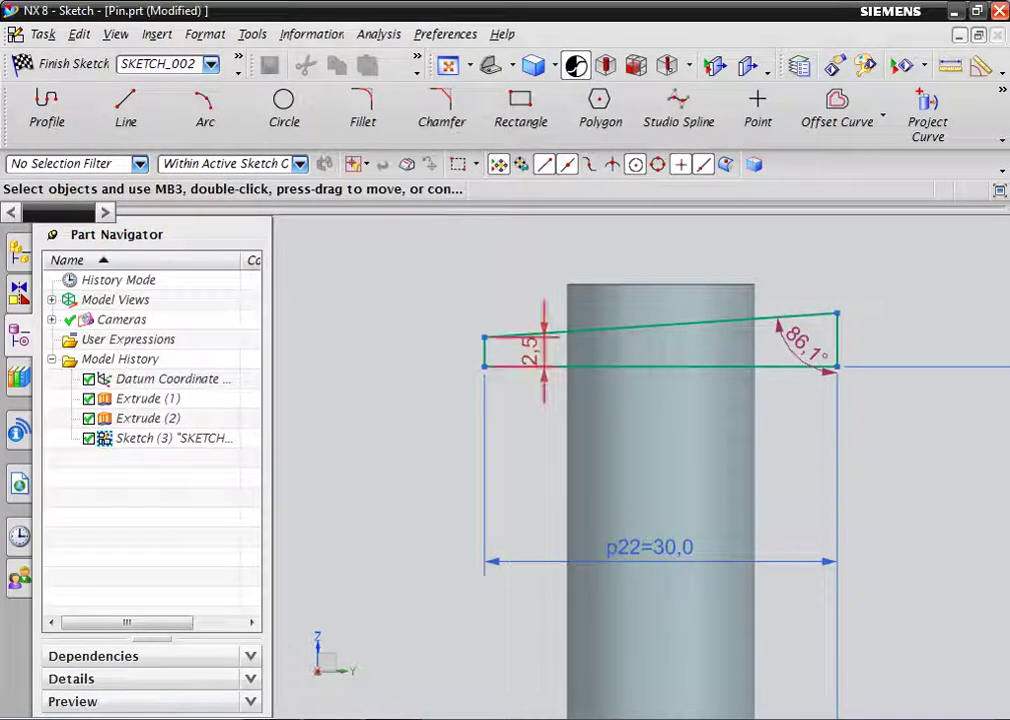
pyautogui.moveTo(530, 352); pyautogui.dragTo(382, 352)
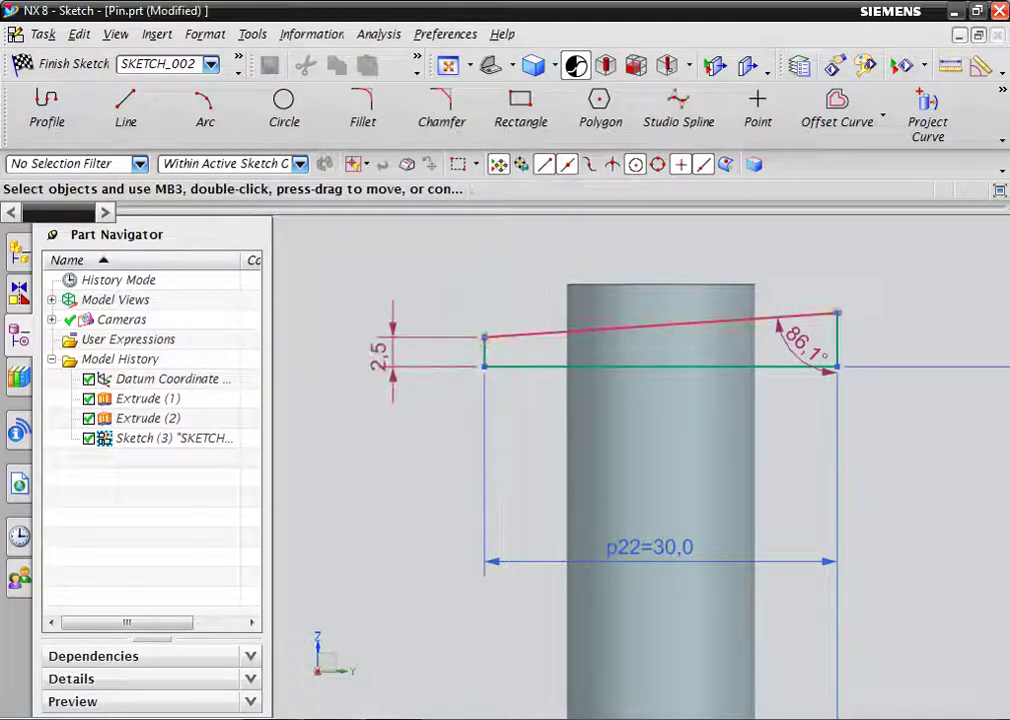
# Change the wedge's left height dimension from 2.5 to 2.0
pyautogui.click(385, 356)
pyautogui.doubleClick(385, 356)
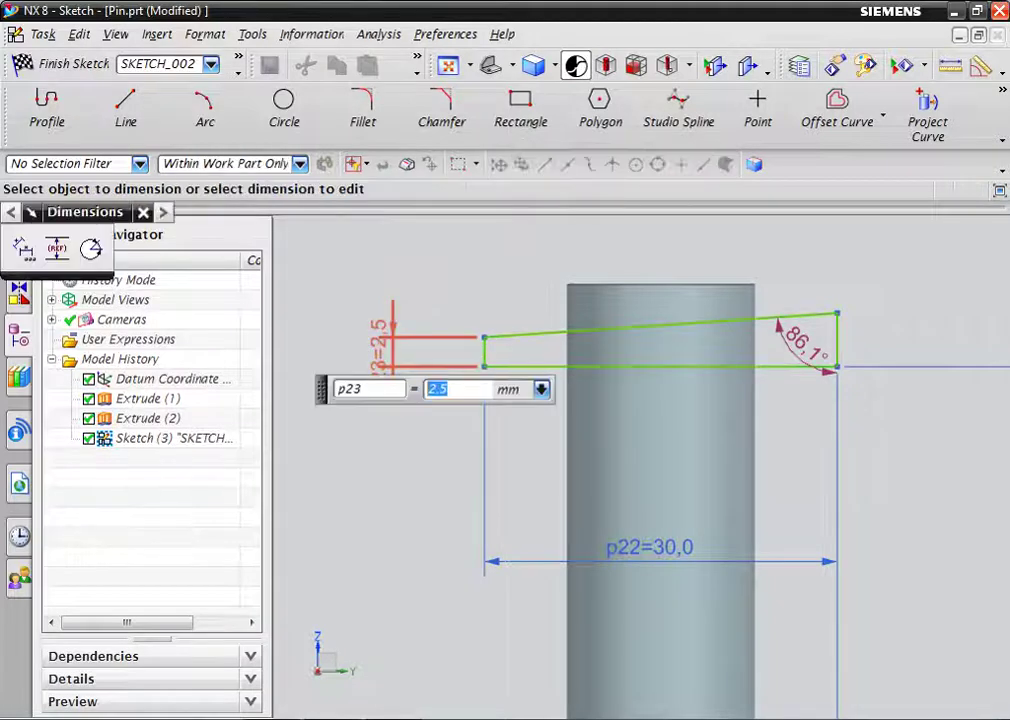
pyautogui.write('2')
pyautogui.press('Return')
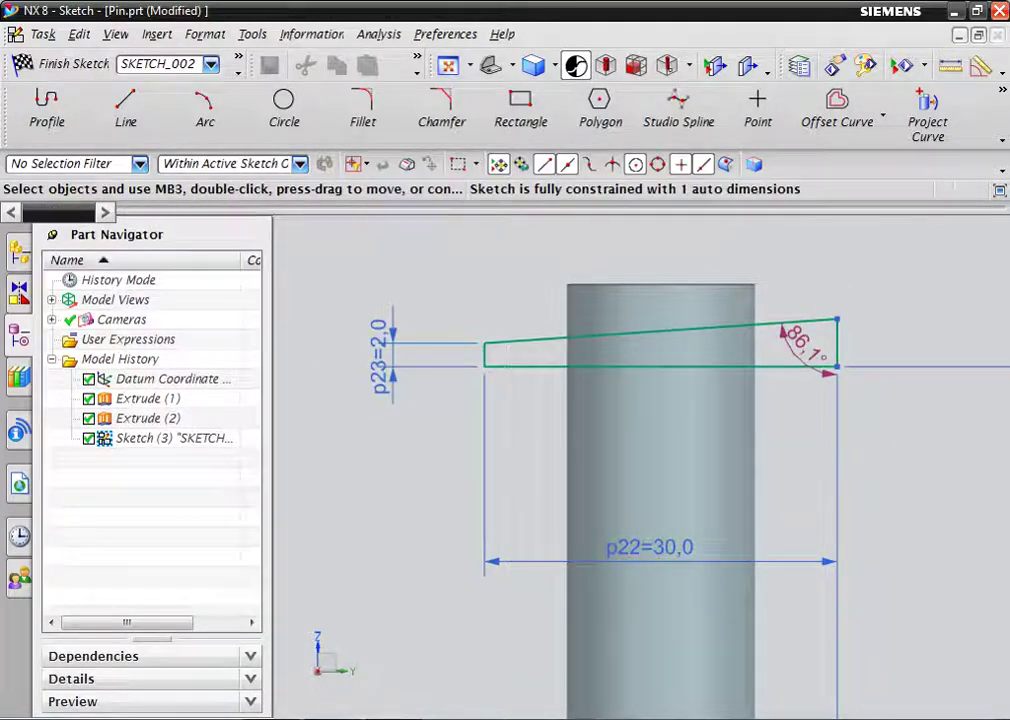
pyautogui.scroll(-2, 543, 375)
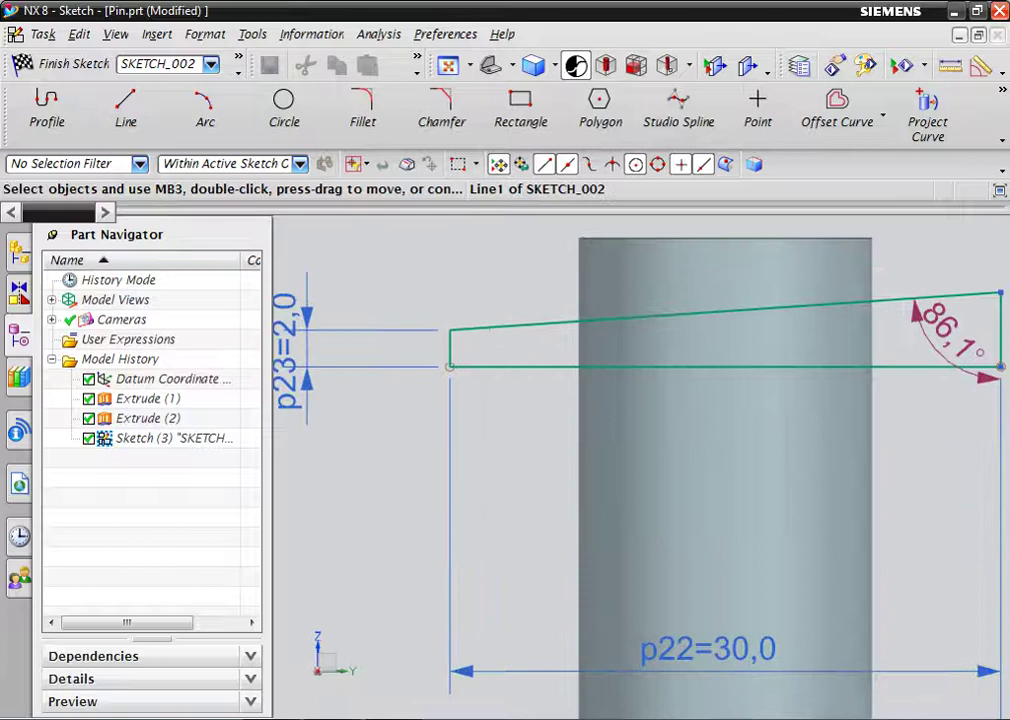
pyautogui.scroll(-2, 489, 330)
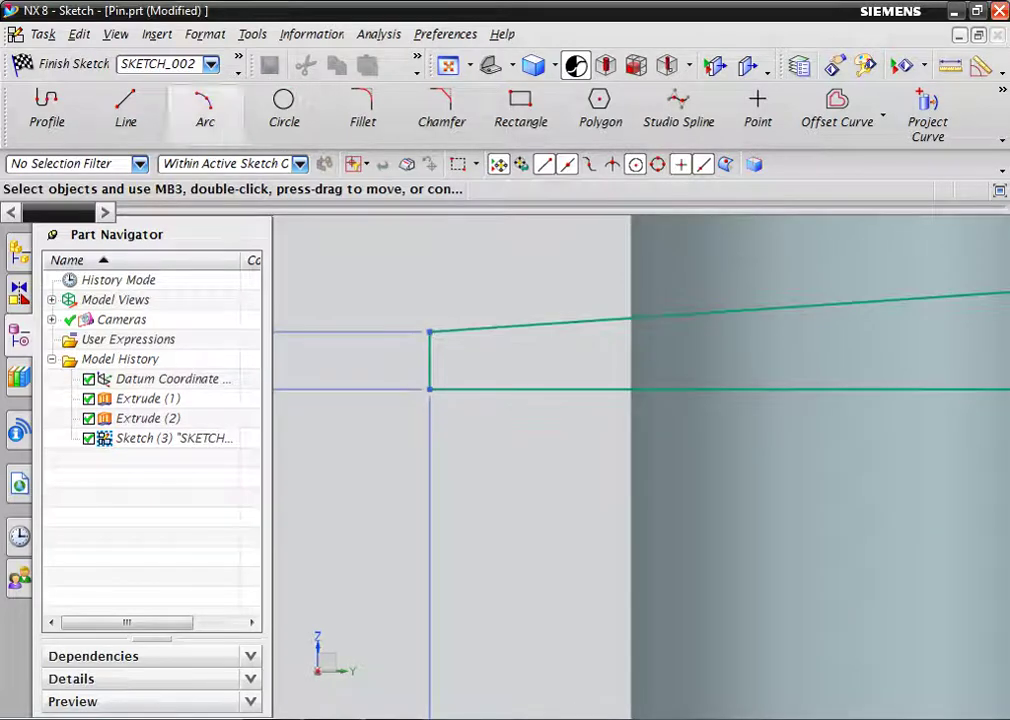
# Dimension the angle between the slanted and left vertical lines as 91.91°, then finish the sketch
pyautogui.click(1002, 90)
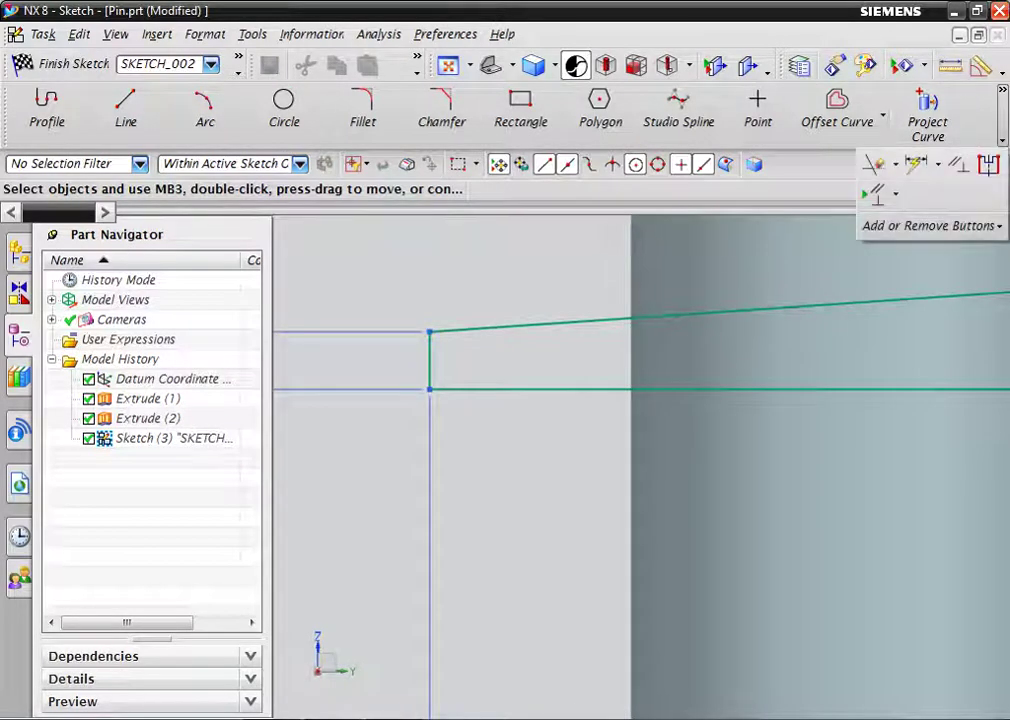
pyautogui.click(938, 163)
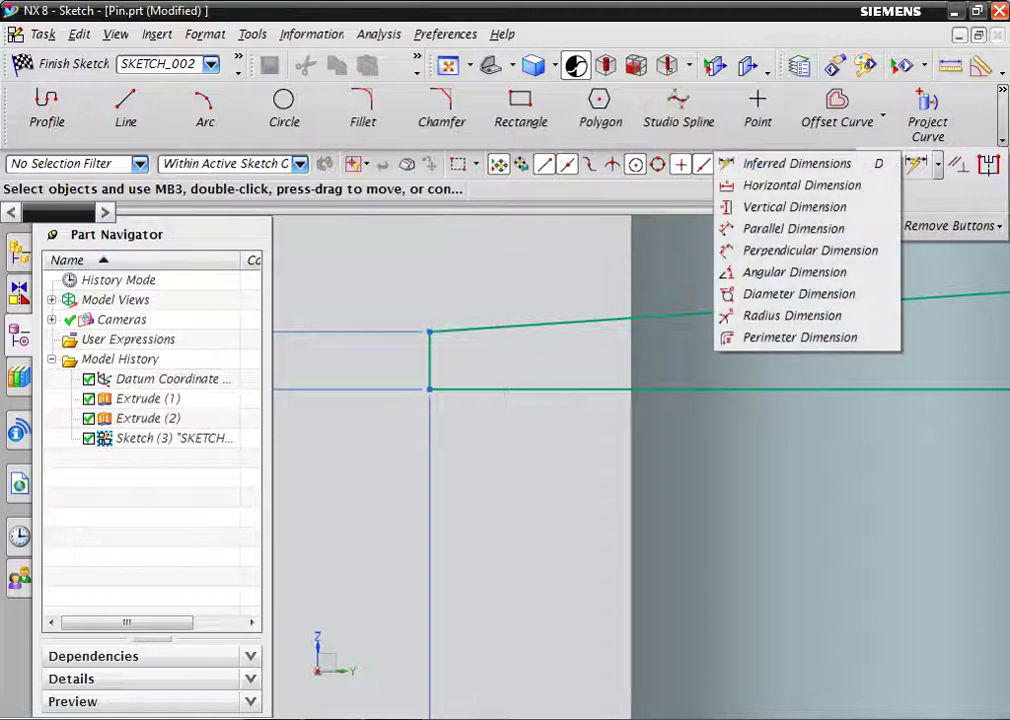
pyautogui.click(794, 206)
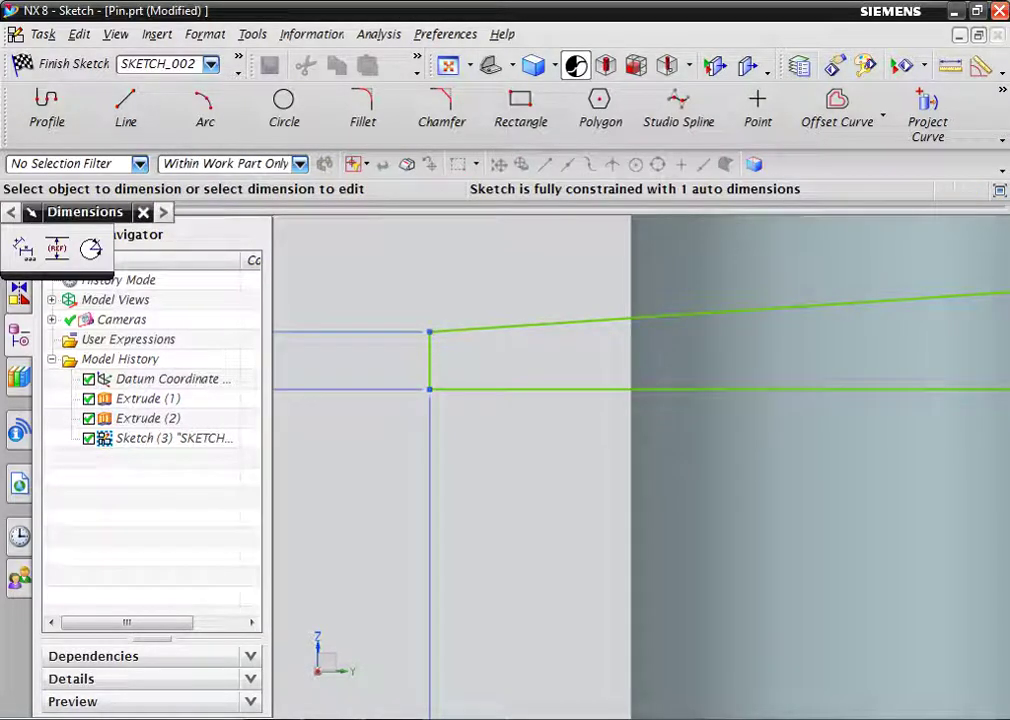
pyautogui.click(470, 329)
pyautogui.click(430, 362)
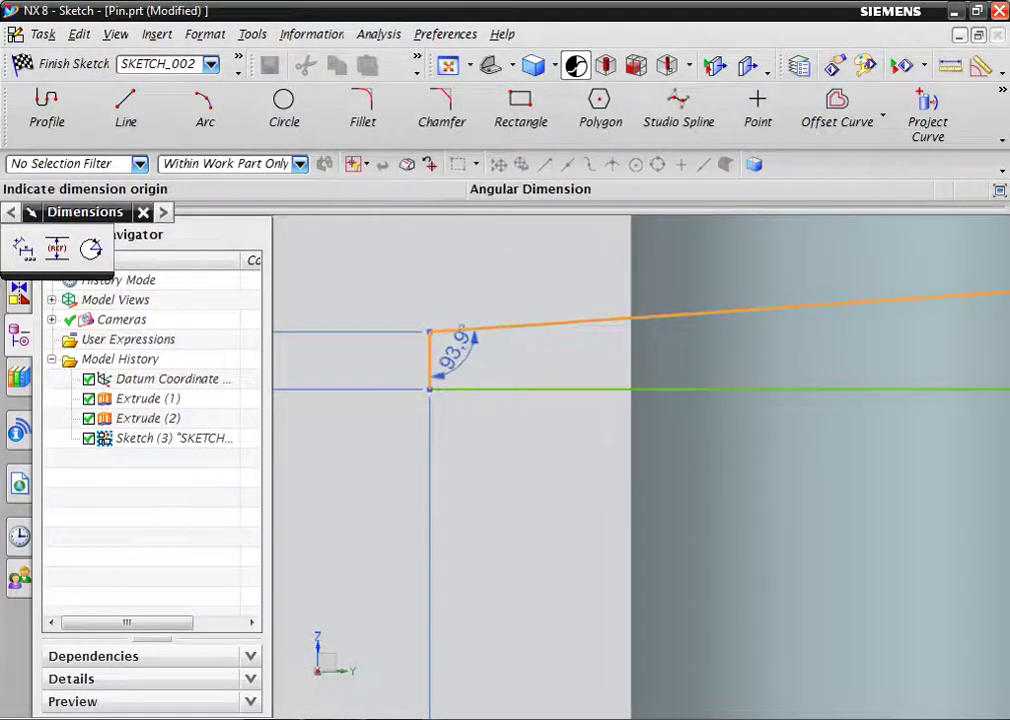
pyautogui.click(455, 352)
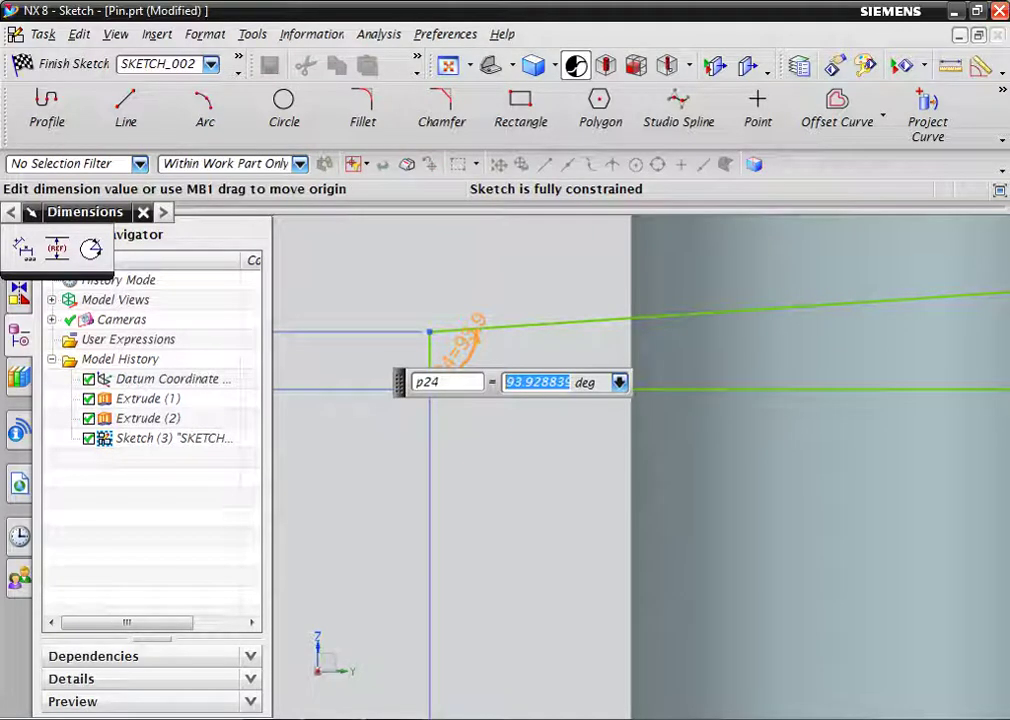
pyautogui.write('91.91')
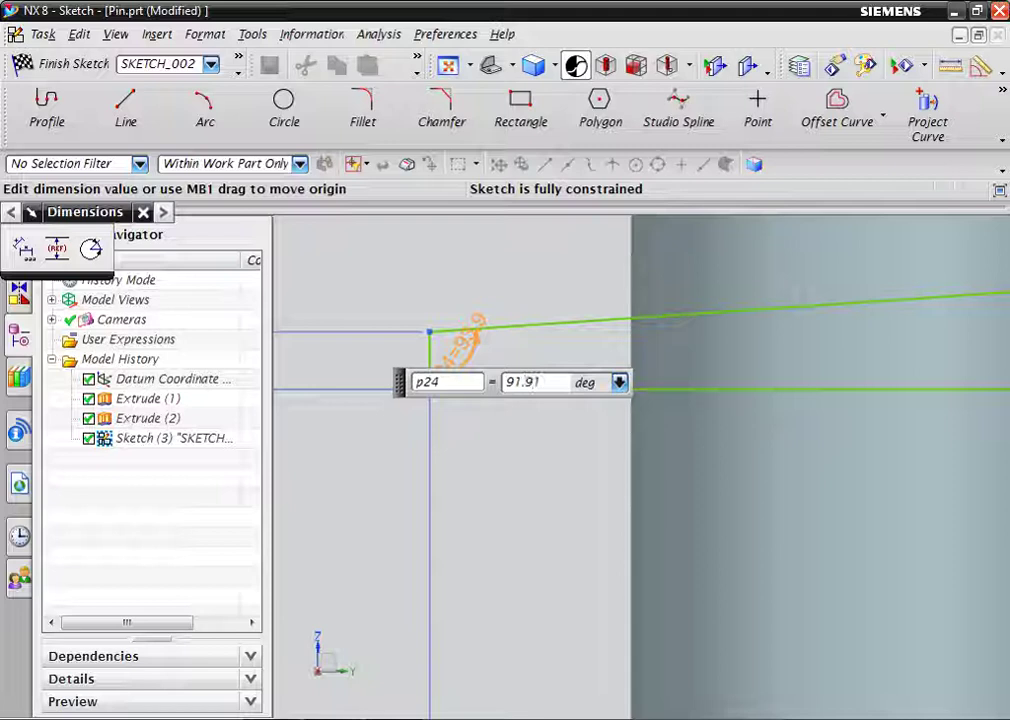
pyautogui.press('Return')
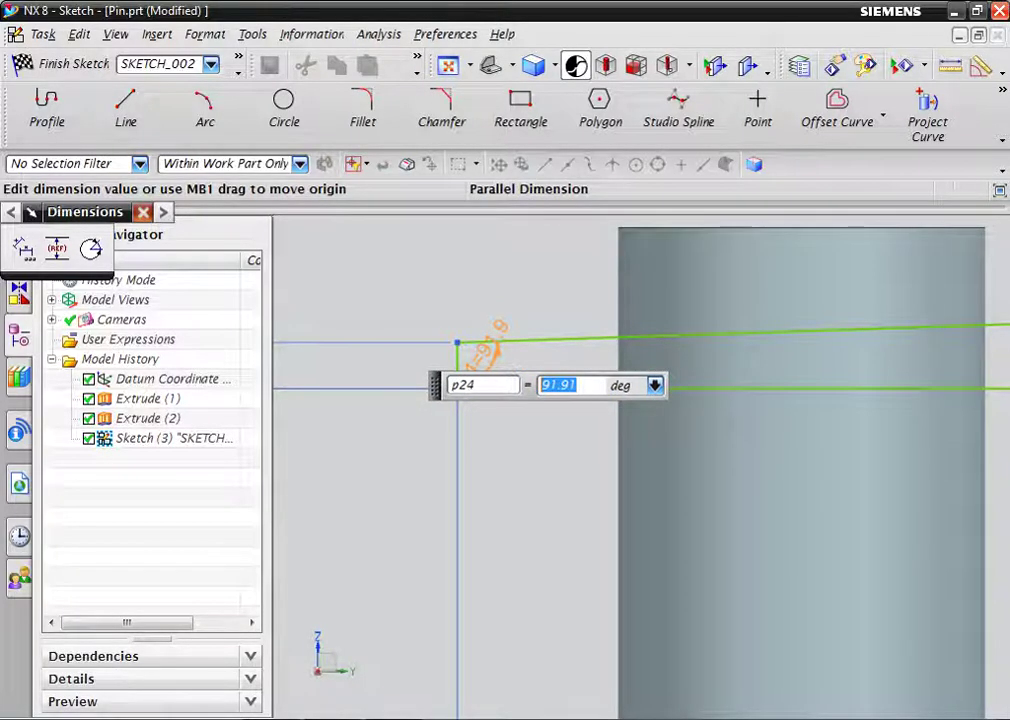
pyautogui.press('Escape')
pyautogui.scroll(-5, 427, 405)
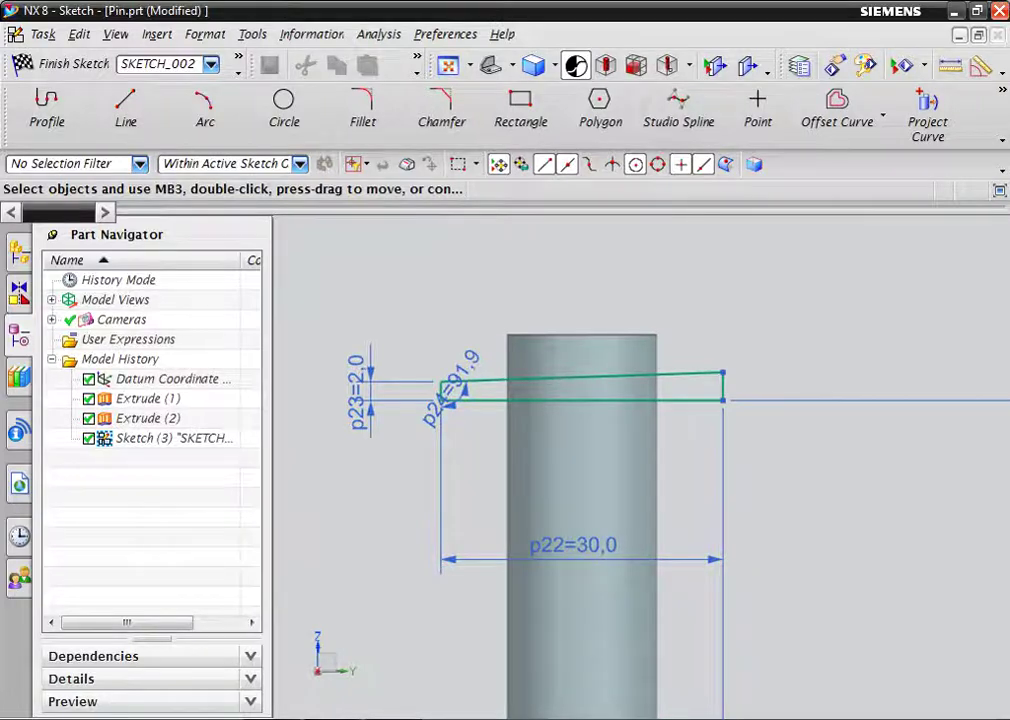
pyautogui.click(45, 63)
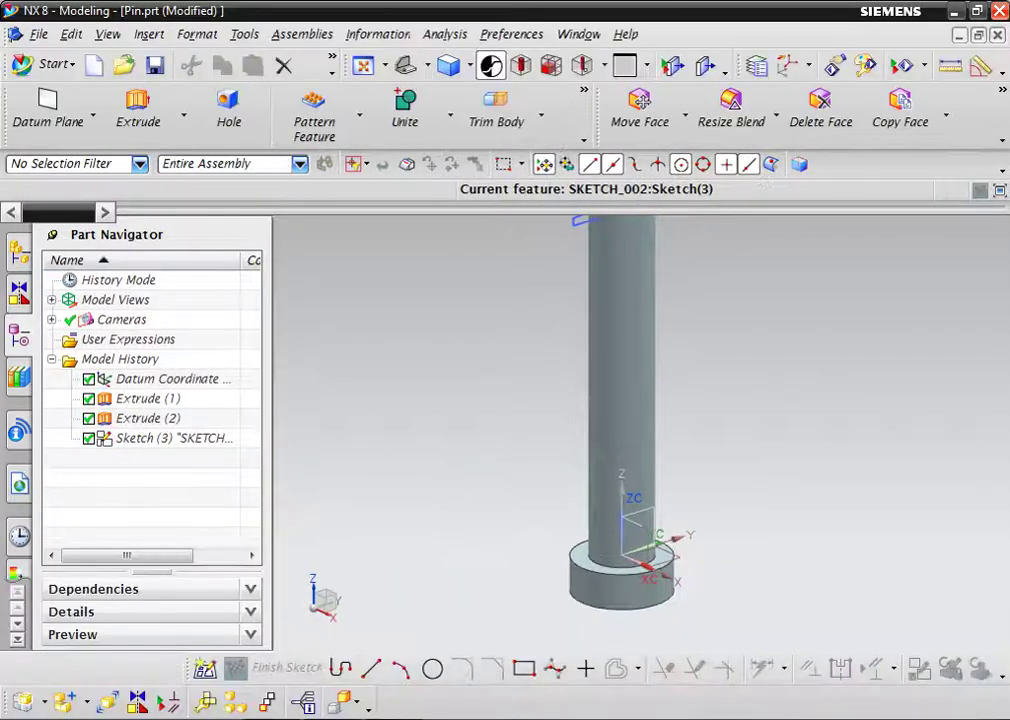
# Start a revolve with the hole sketch as profile and its long line as axis
pyautogui.scroll(3, 469, 305)
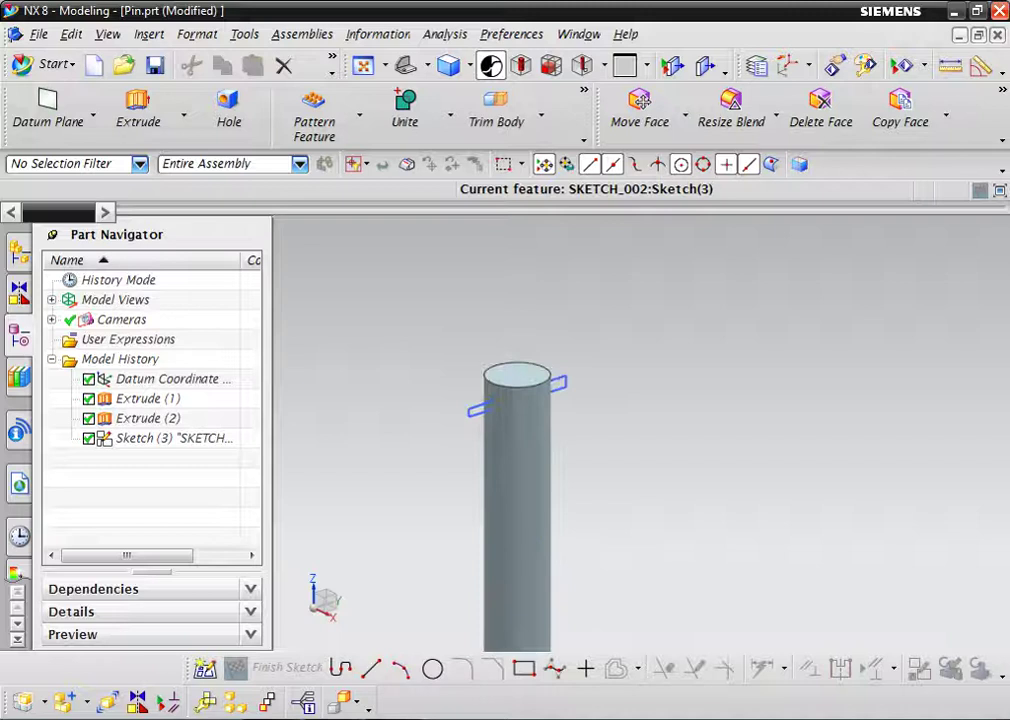
pyautogui.scroll(2, 505, 452)
pyautogui.scroll(1, 505, 452)
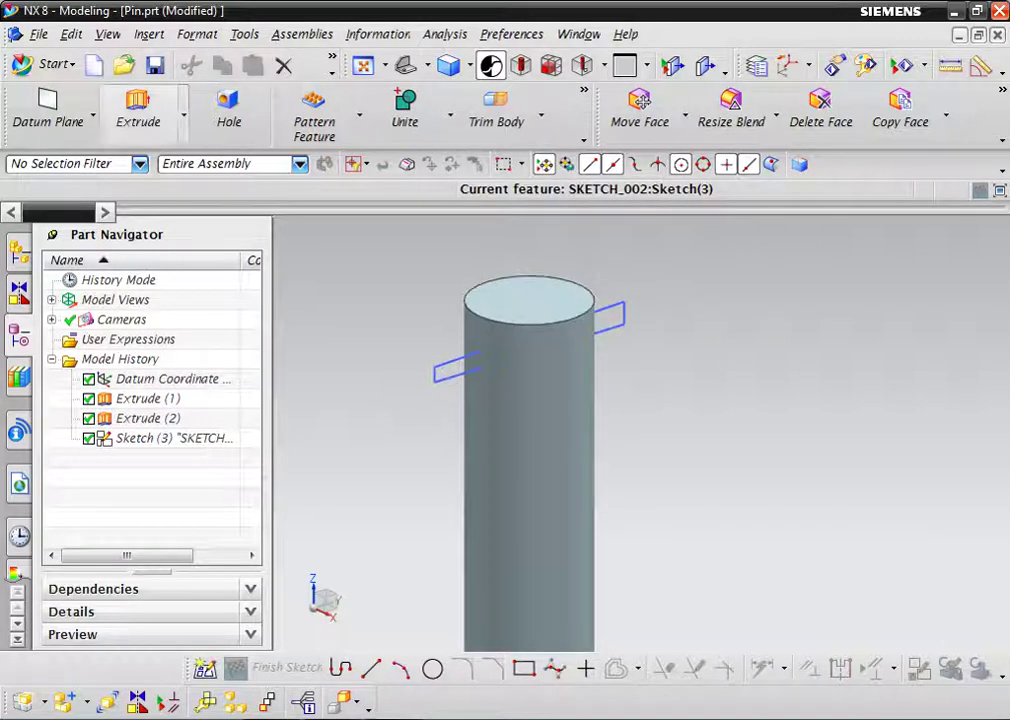
pyautogui.click(183, 115)
pyautogui.click(140, 182)
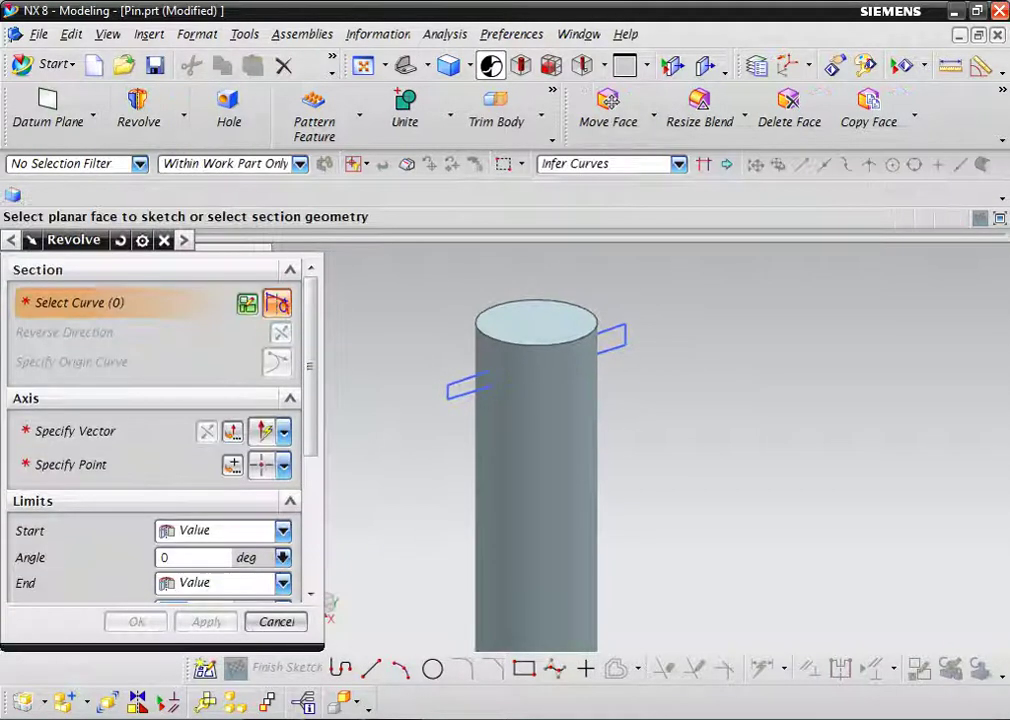
pyautogui.click(468, 387)
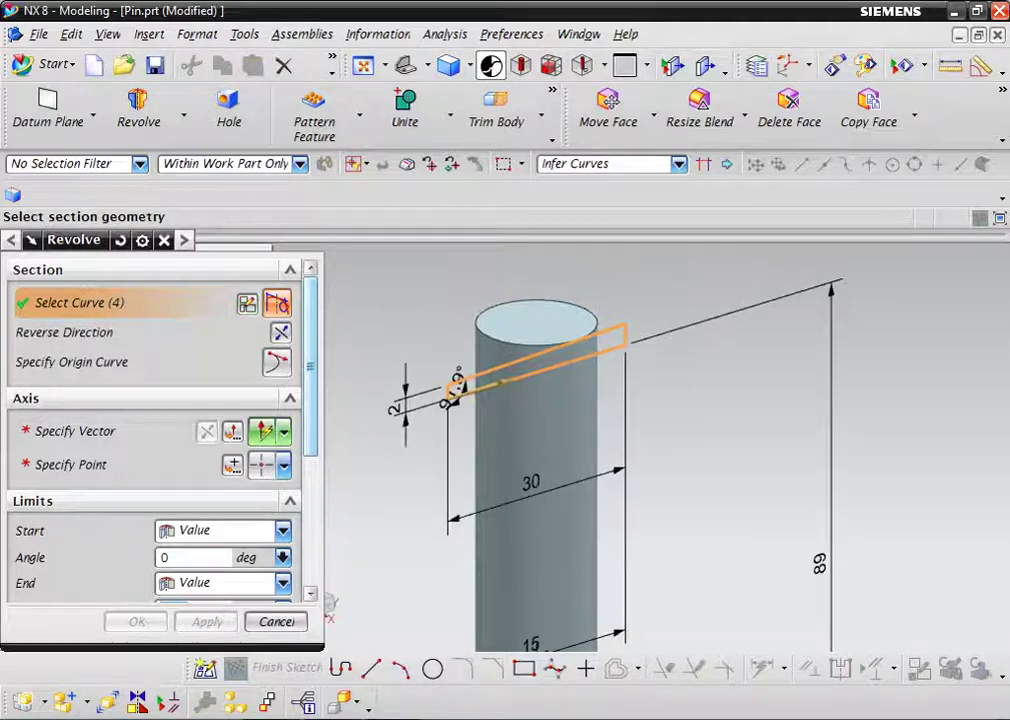
pyautogui.middleClick(451, 392)
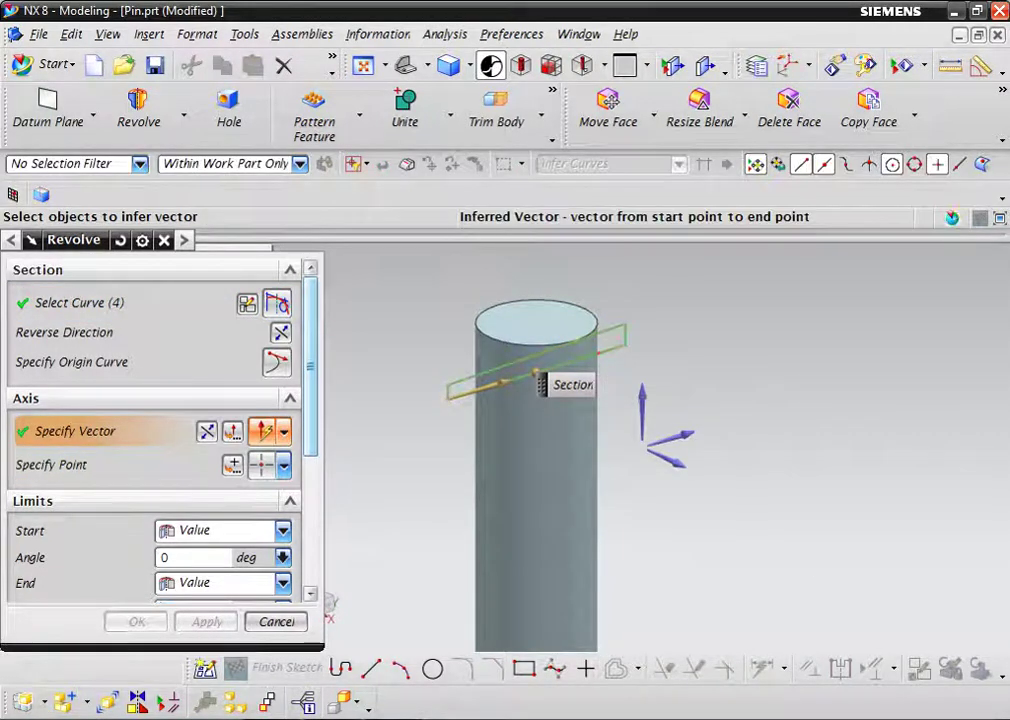
pyautogui.click(525, 368)
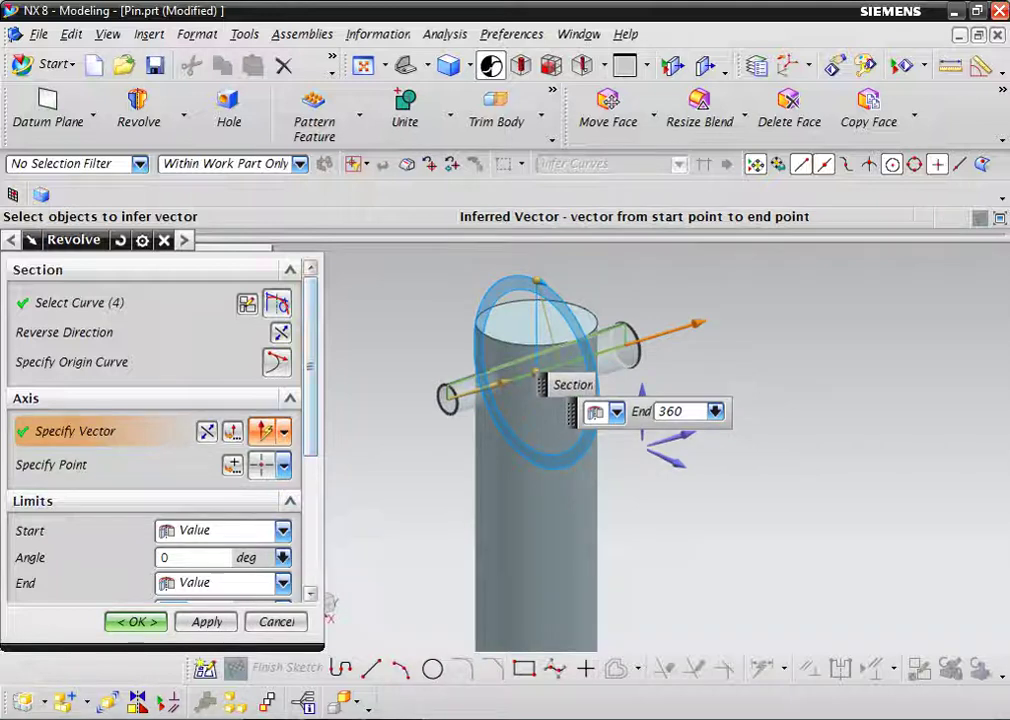
# Set the revolve Boolean to Subtract and apply it to cut the cross hole
pyautogui.scroll(-3, 200, 430)
pyautogui.scroll(-2, 200, 430)
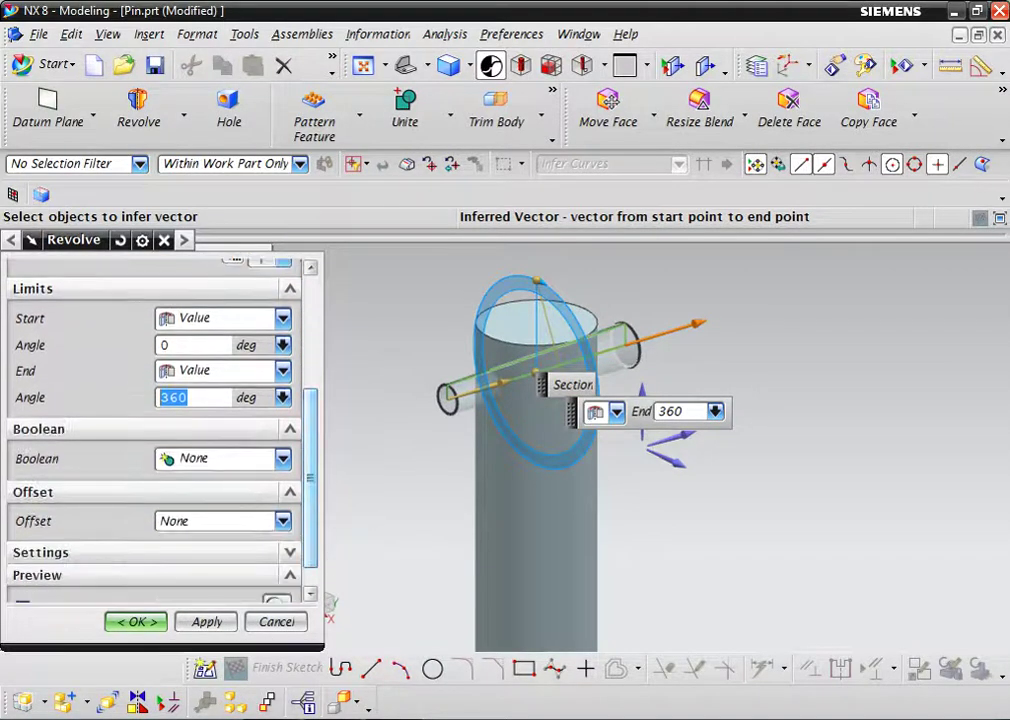
pyautogui.click(283, 458)
pyautogui.press('Down')
pyautogui.press('Down')
pyautogui.press('Return')
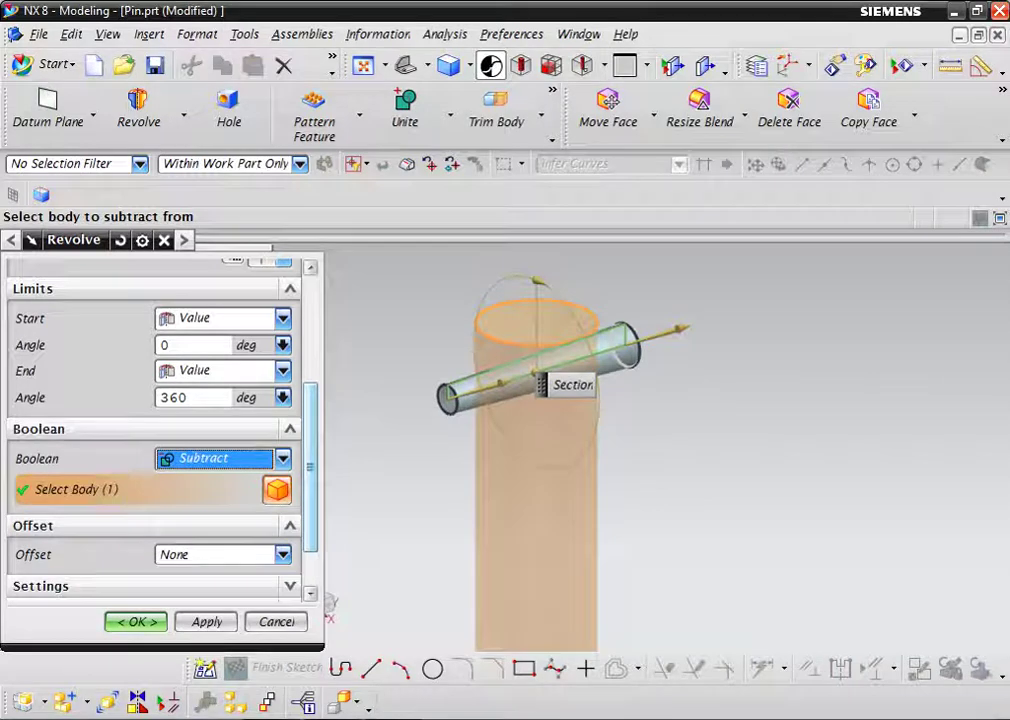
pyautogui.press('Return')
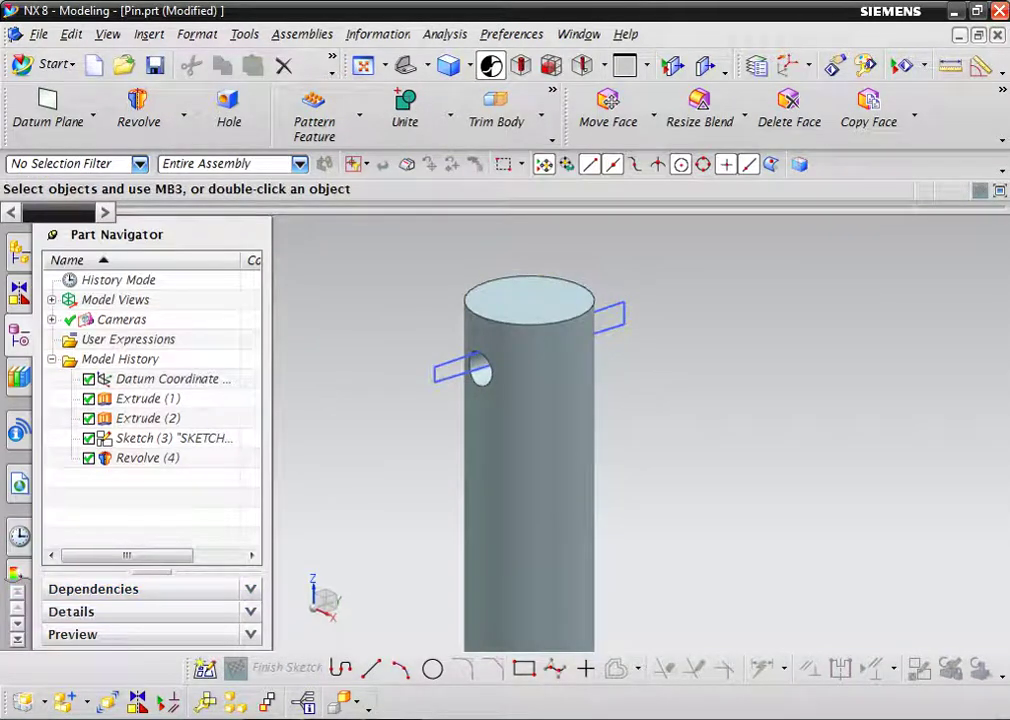
pyautogui.rightClick(128, 438)
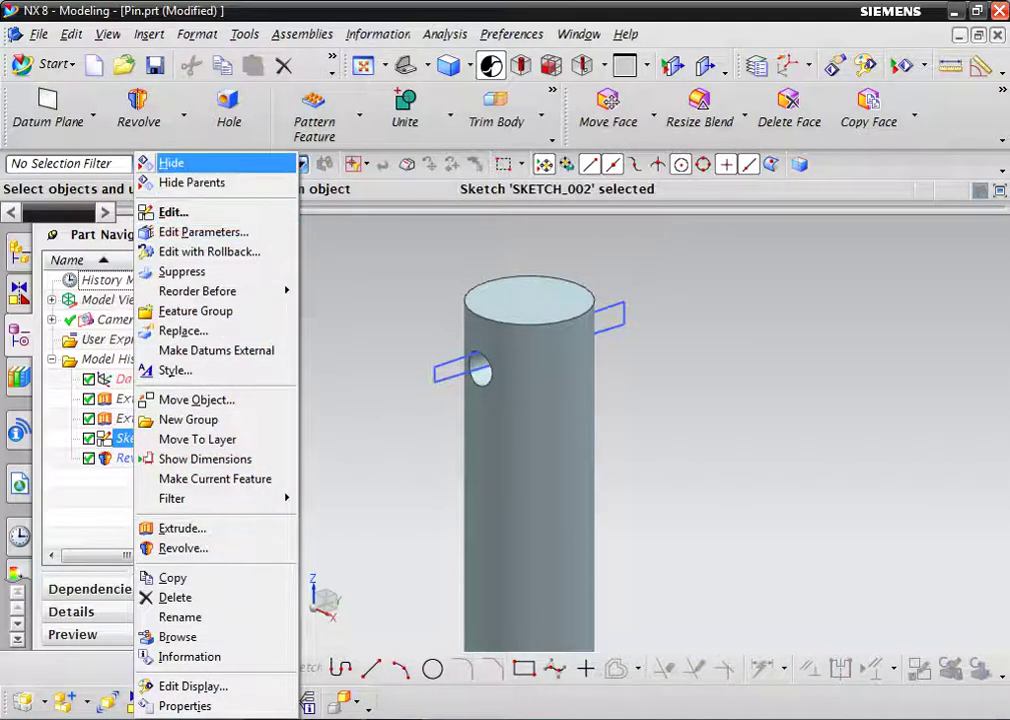
# Hide Sketch (3) and confirm Extrude (2) still ends at 96 mm
pyautogui.click(171, 162)
pyautogui.scroll(-5, 530, 430)
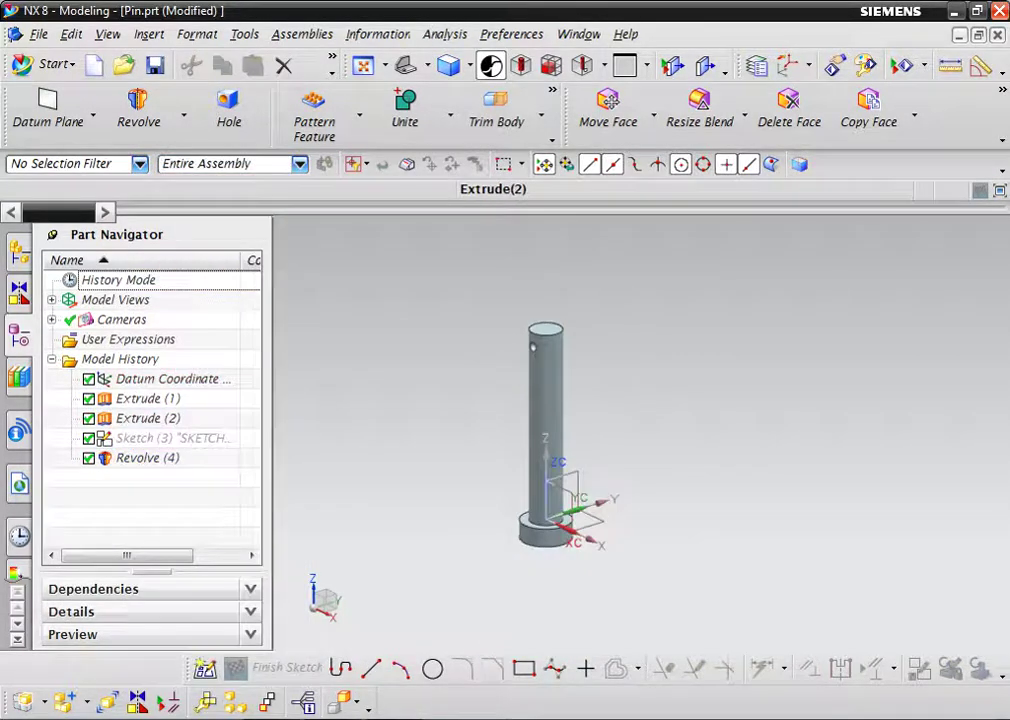
pyautogui.scroll(5, 450, 430)
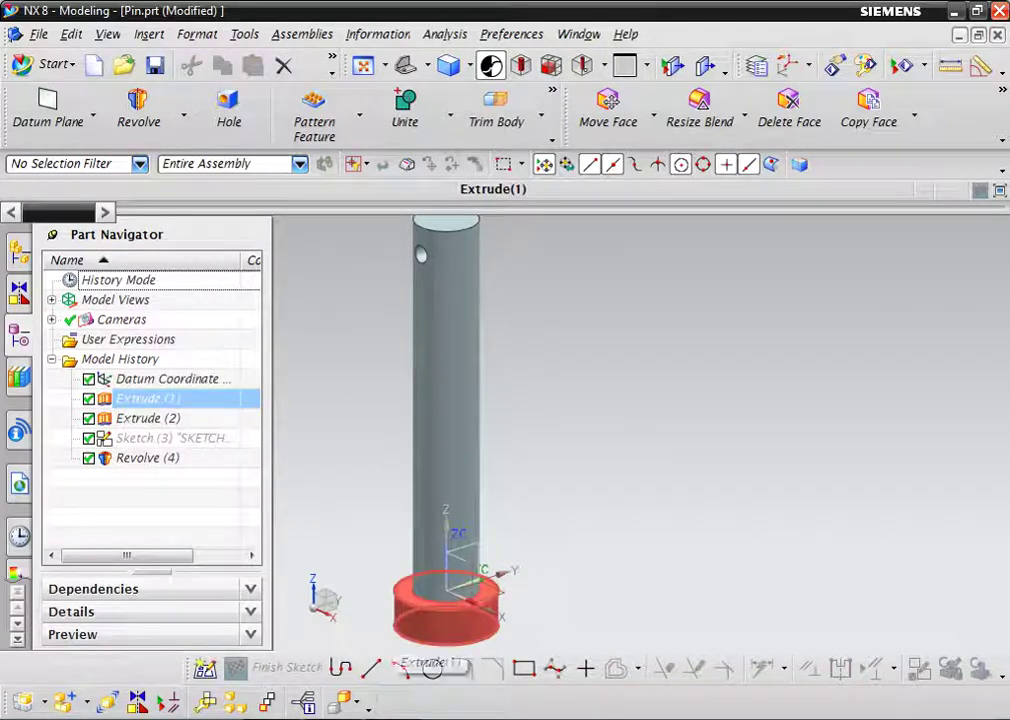
pyautogui.rightClick(135, 418)
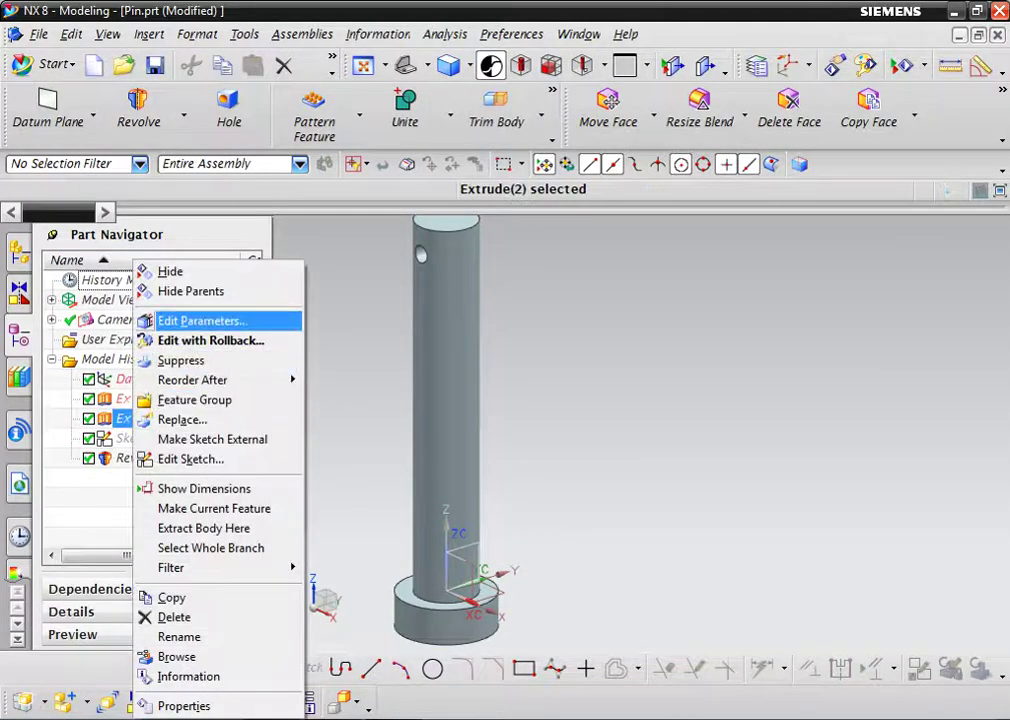
pyautogui.click(200, 320)
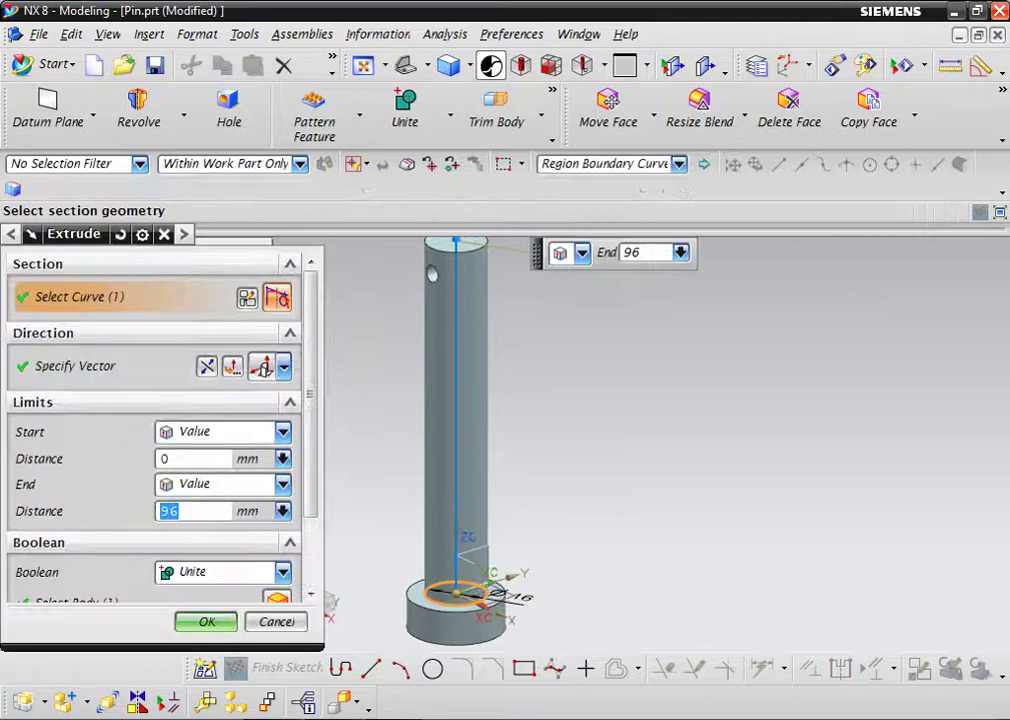
pyautogui.press('Return')
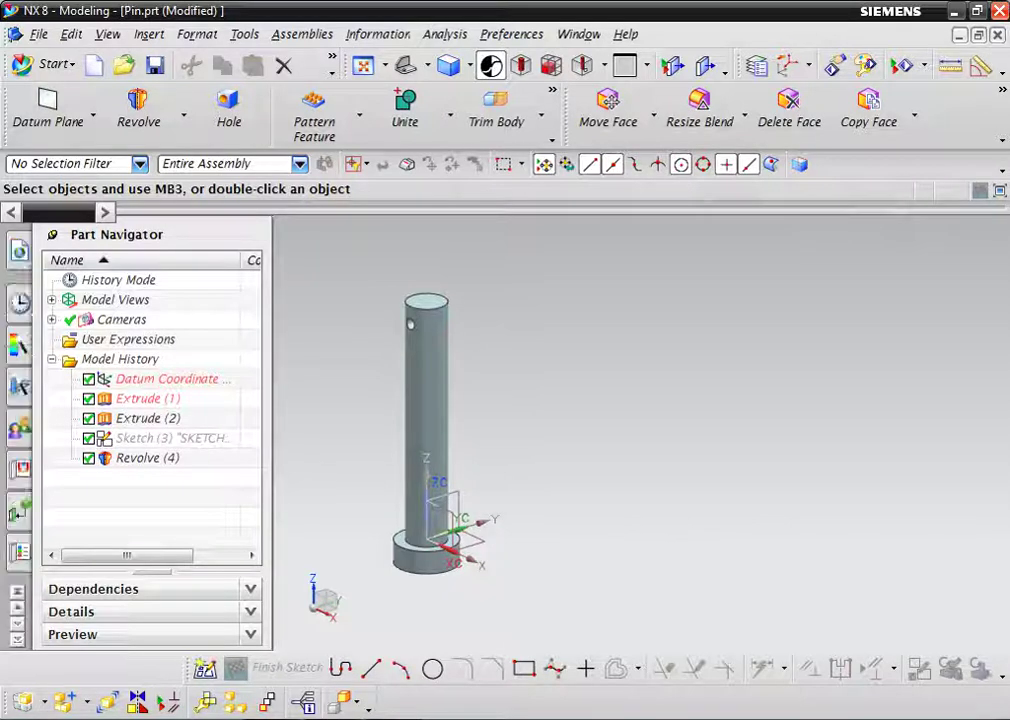
pyautogui.click(19, 552)
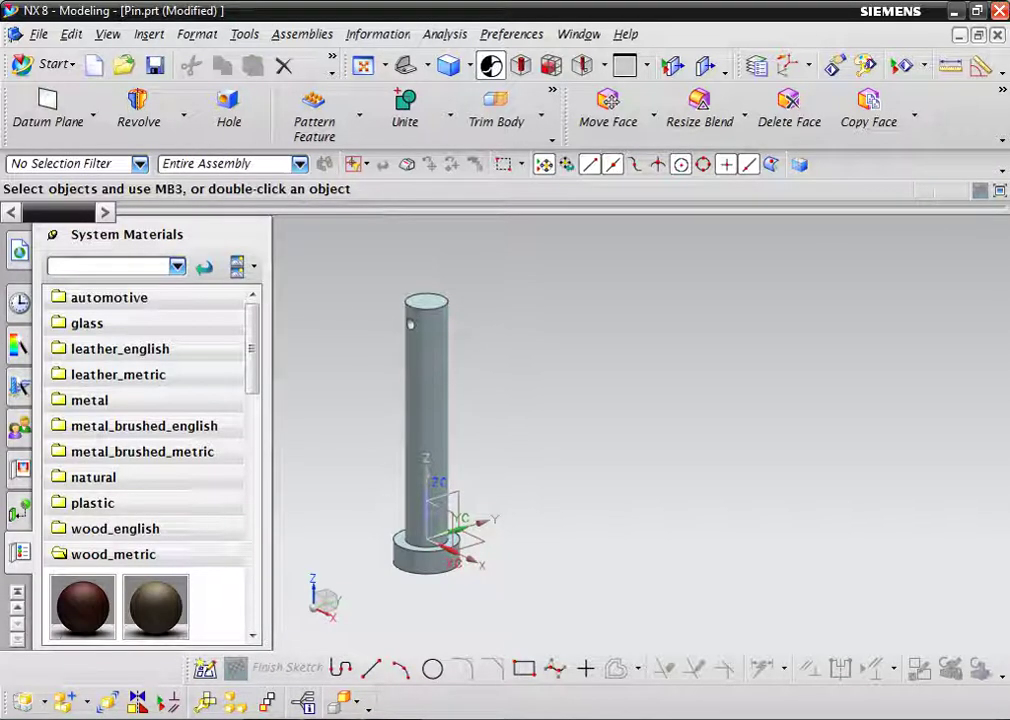
# Apply the plastic red material from System Materials to the pin
pyautogui.click(92, 503)
pyautogui.scroll(-3, 145, 460)
pyautogui.scroll(-3, 145, 460)
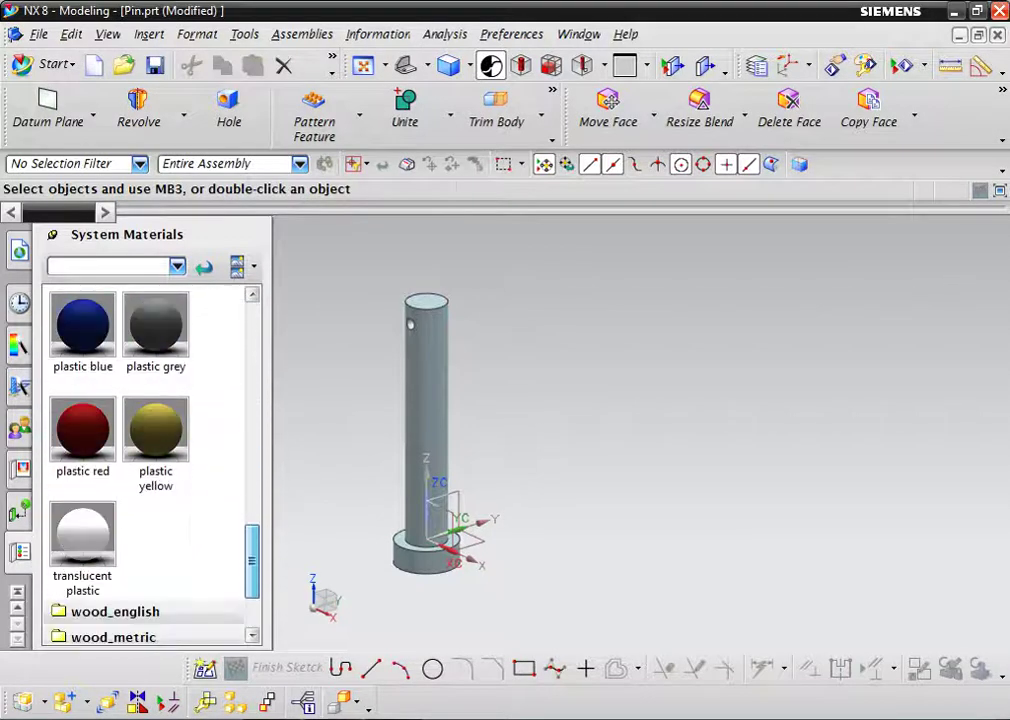
pyautogui.moveTo(83, 430); pyautogui.dragTo(462, 512)
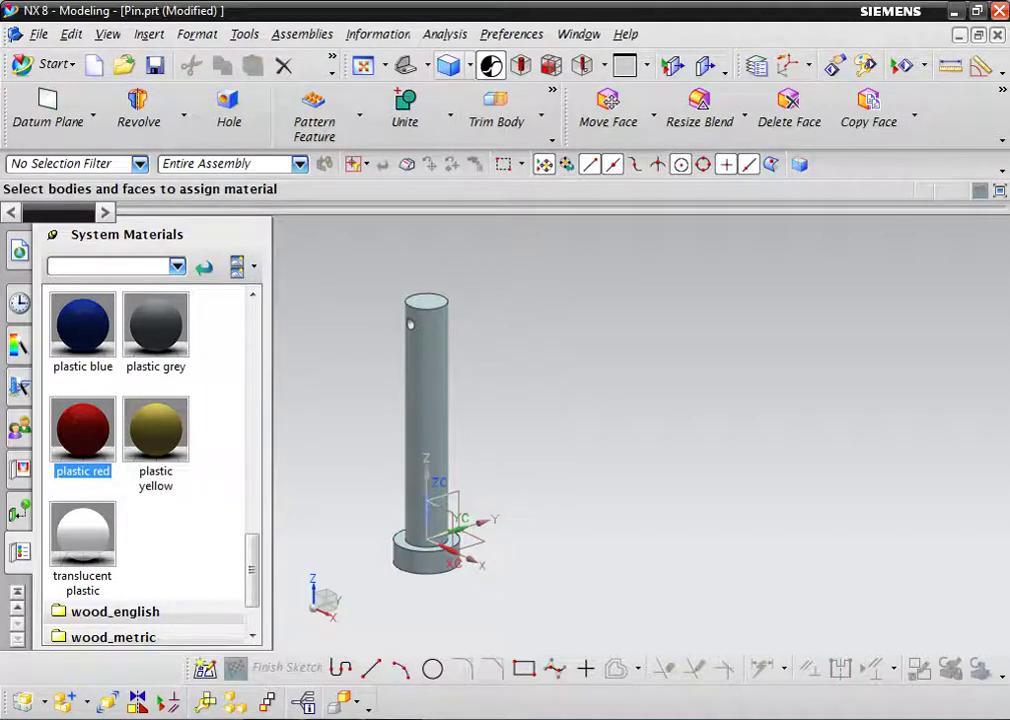
# Switch to Studio rendering to show the red, and save Pin.prt
pyautogui.click(469, 65)
pyautogui.click(480, 201)
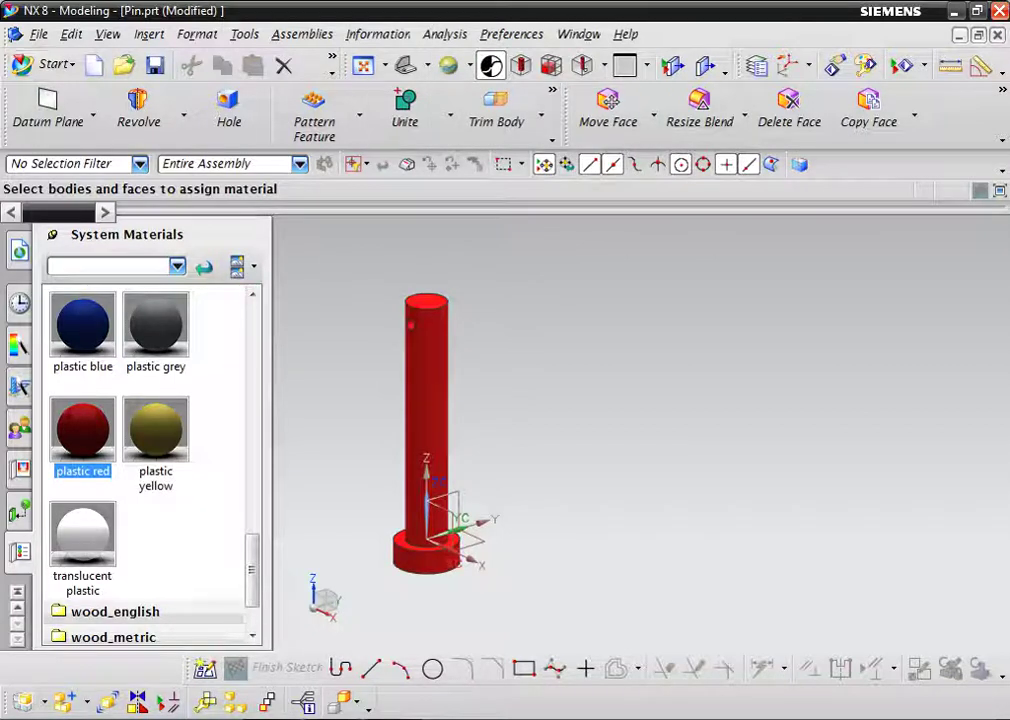
pyautogui.hotkey('ctrl', 's')
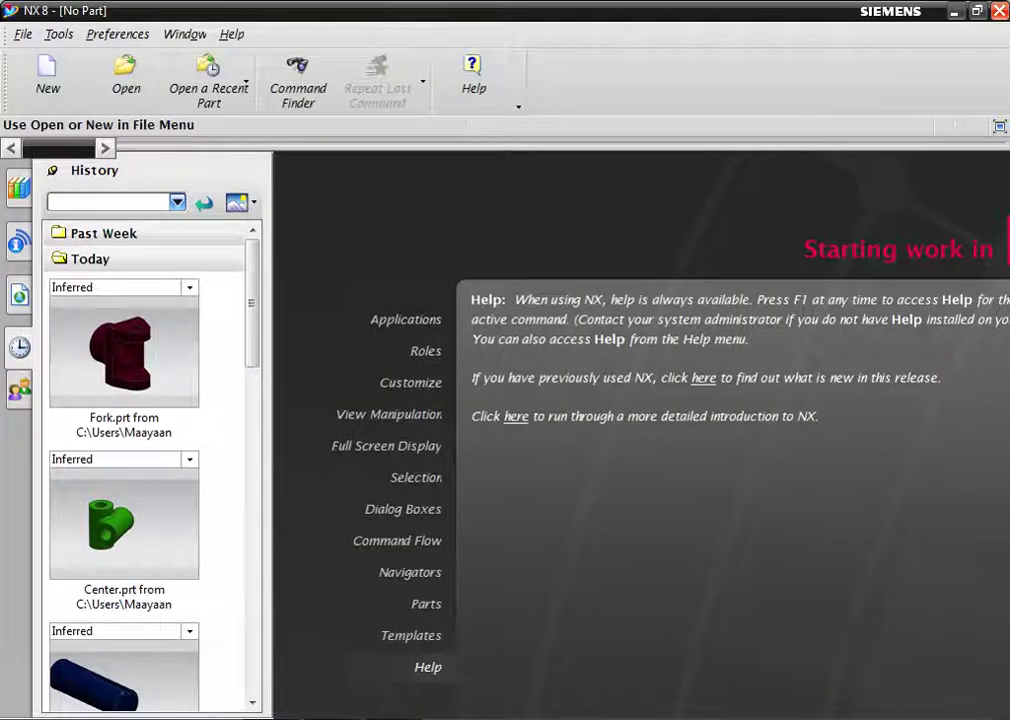
# Create a new millimetre Model-template part named Collar
pyautogui.click(48, 75)
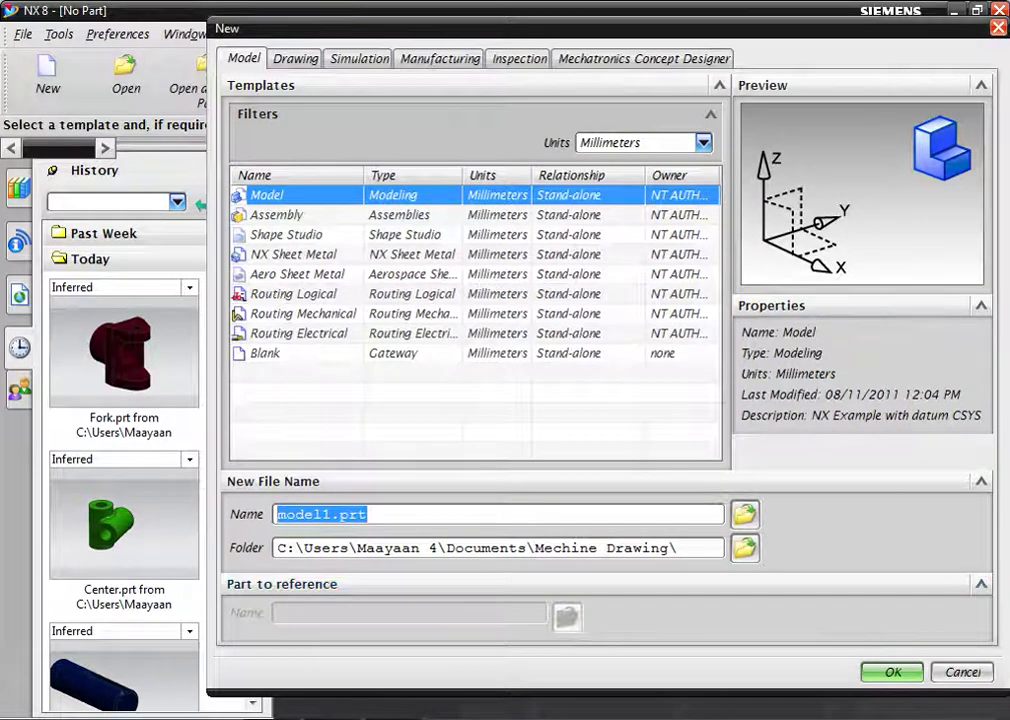
pyautogui.write('Collar')
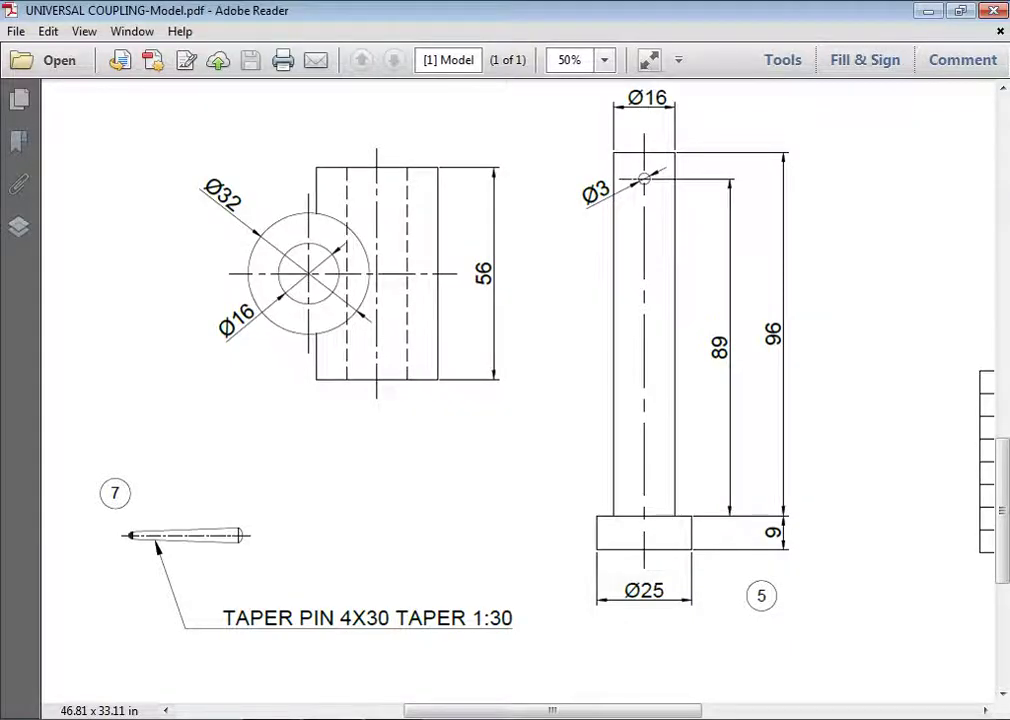
pyautogui.scroll(2, 520, 390)
pyautogui.scroll(3, 520, 390)
pyautogui.scroll(2, 520, 390)
pyautogui.scroll(2, 520, 390)
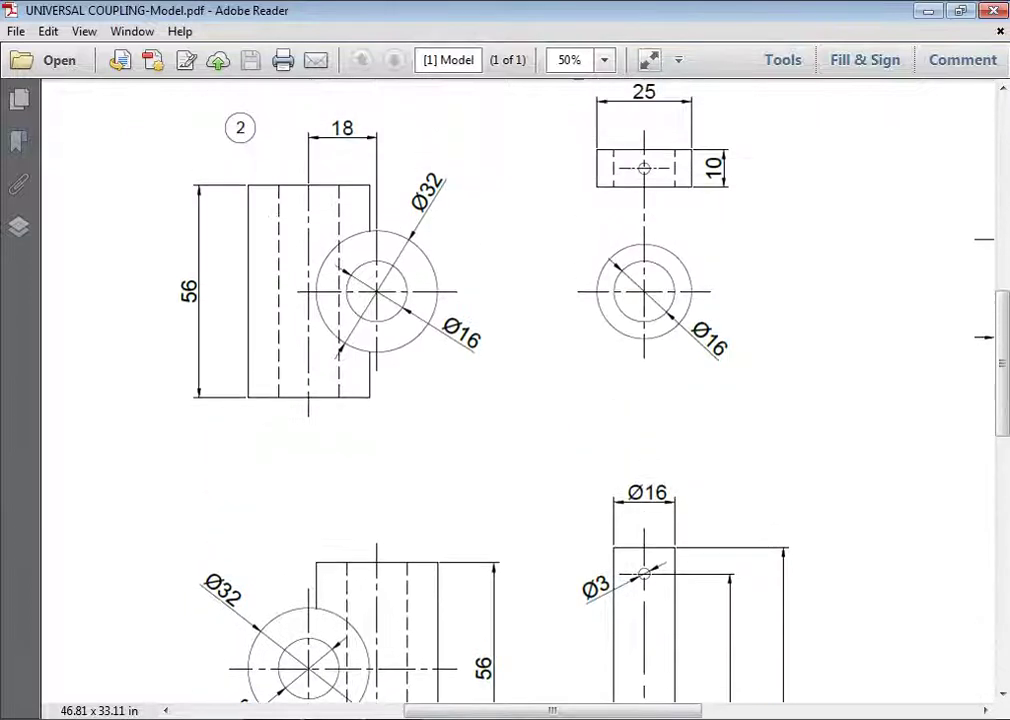
pyautogui.scroll(1, 520, 390)
pyautogui.scroll(1, 470, 330)
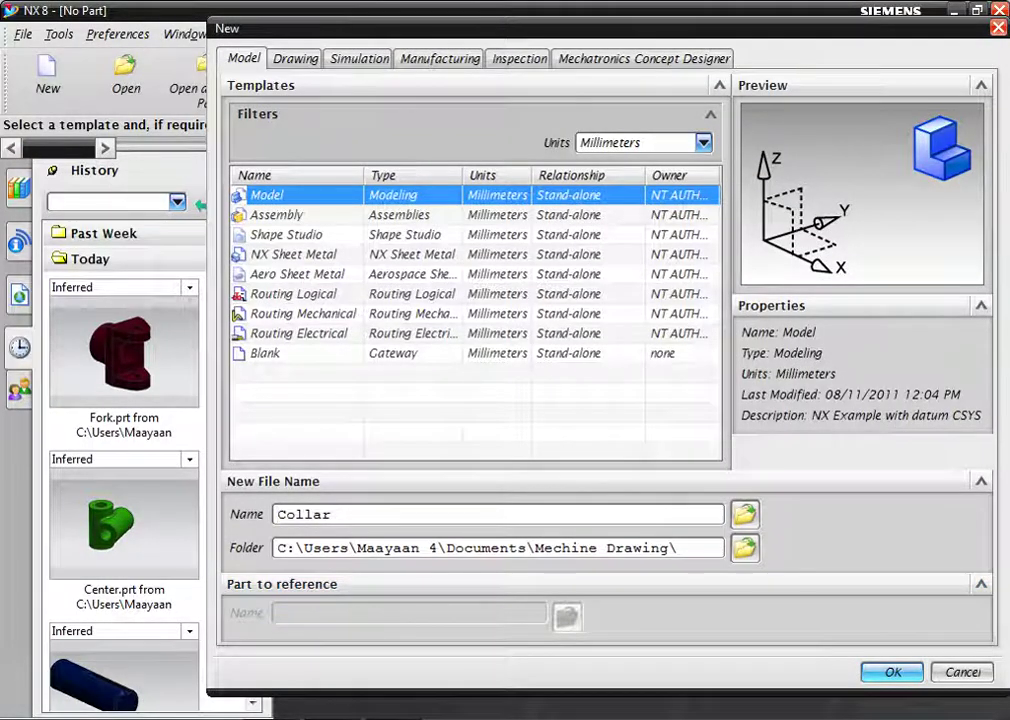
pyautogui.press('Return')
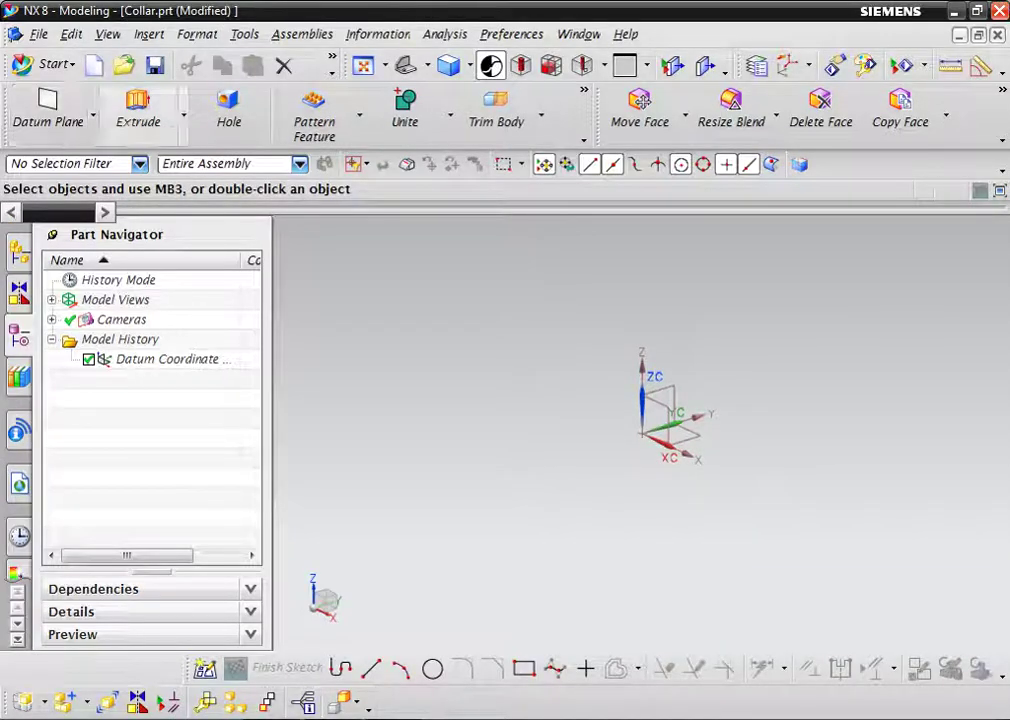
pyautogui.click(138, 110)
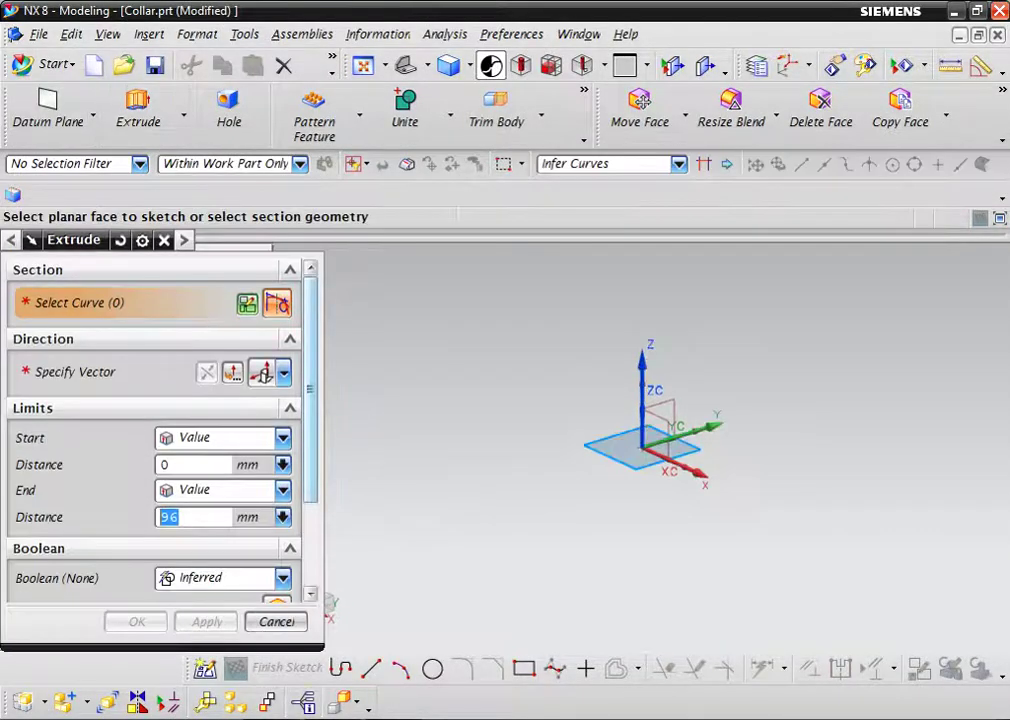
# Start a section sketch and draw two circles centred on the origin
pyautogui.click(640, 450)
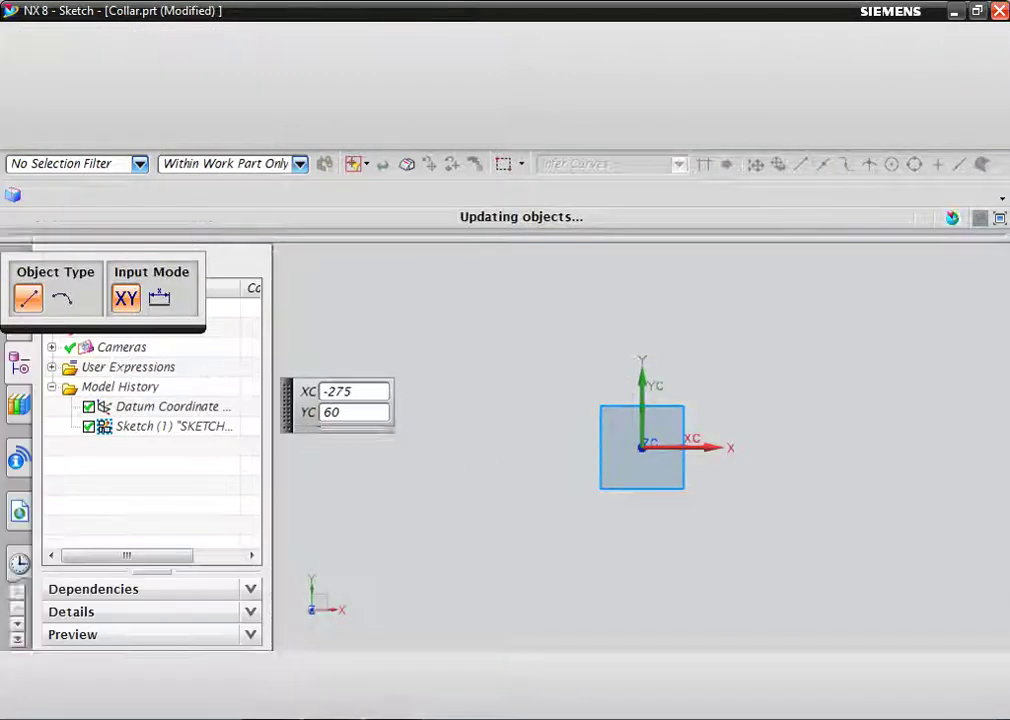
pyautogui.click(284, 108)
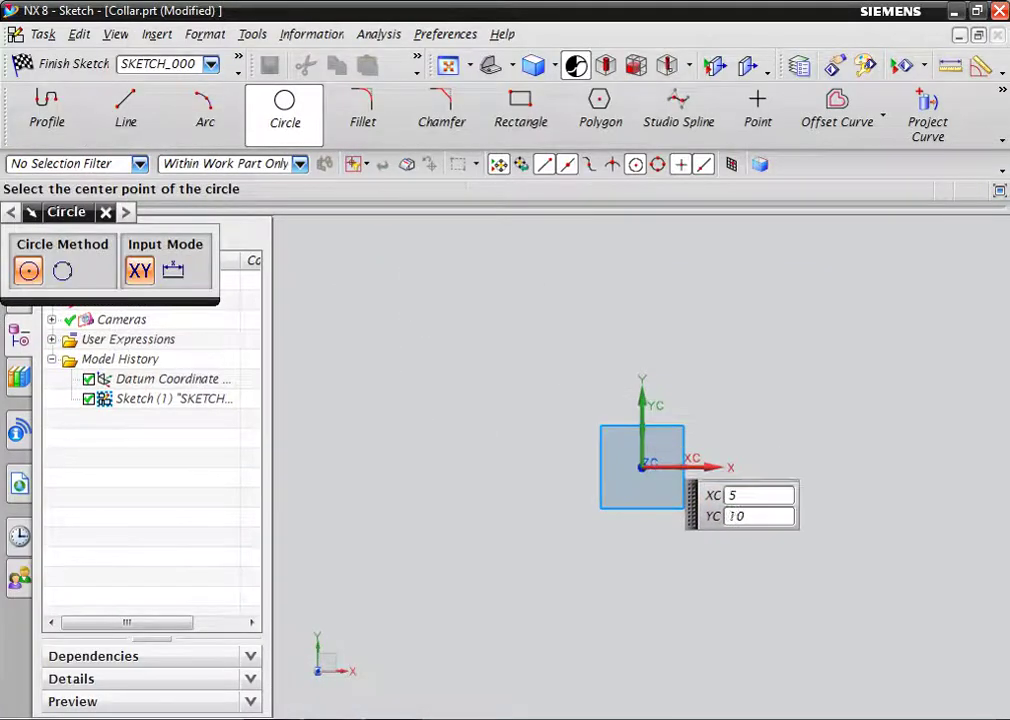
pyautogui.click(641, 466)
pyautogui.click(745, 400)
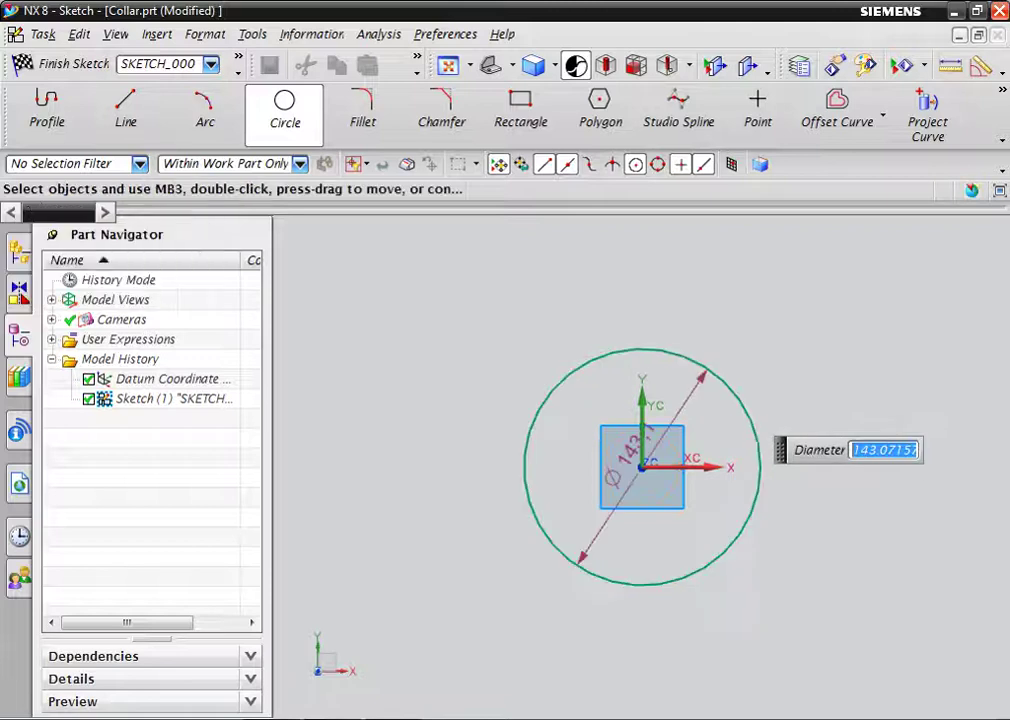
pyautogui.click(641, 466)
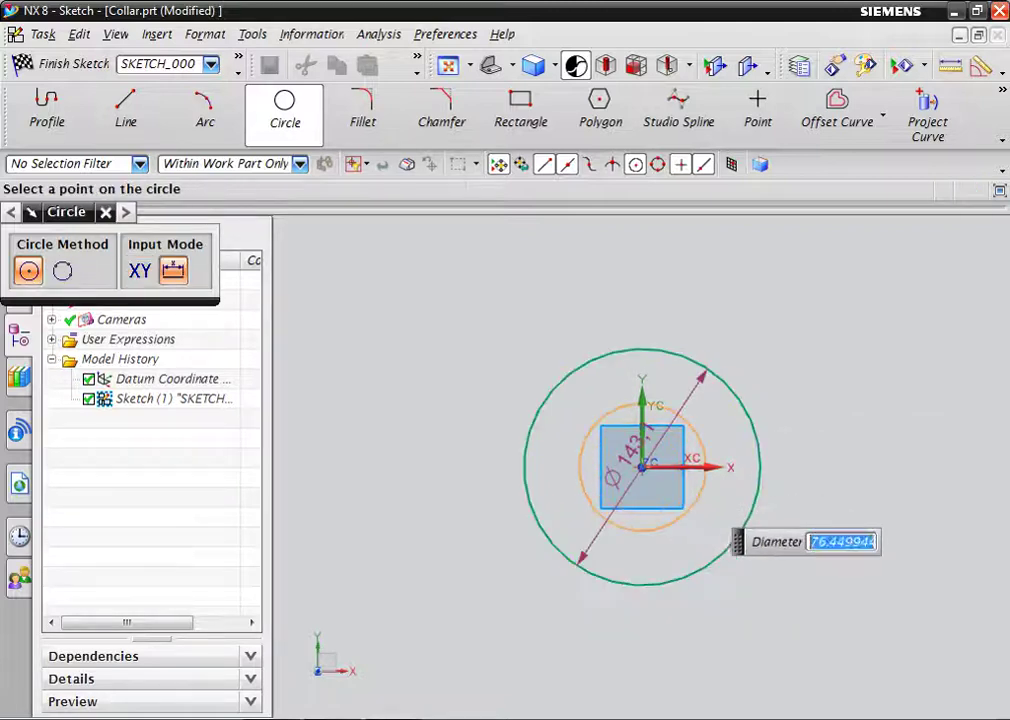
pyautogui.click(700, 490)
pyautogui.press('Escape')
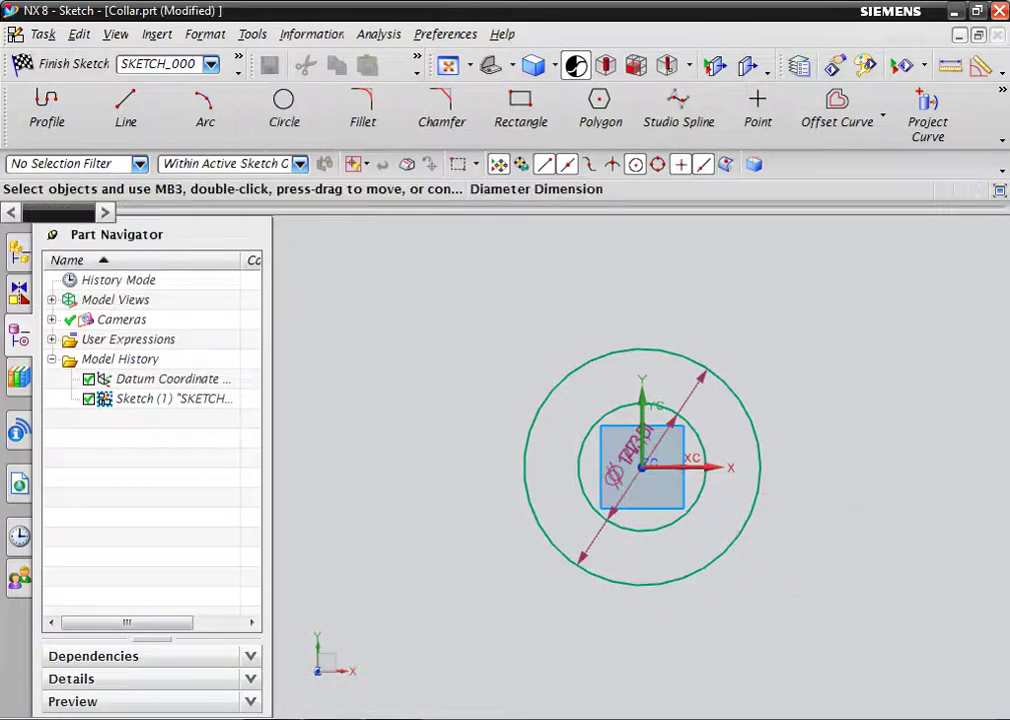
# Set the inner circle diameter to 16 mm and the outer to 25 mm
pyautogui.moveTo(660, 470); pyautogui.dragTo(405, 565)
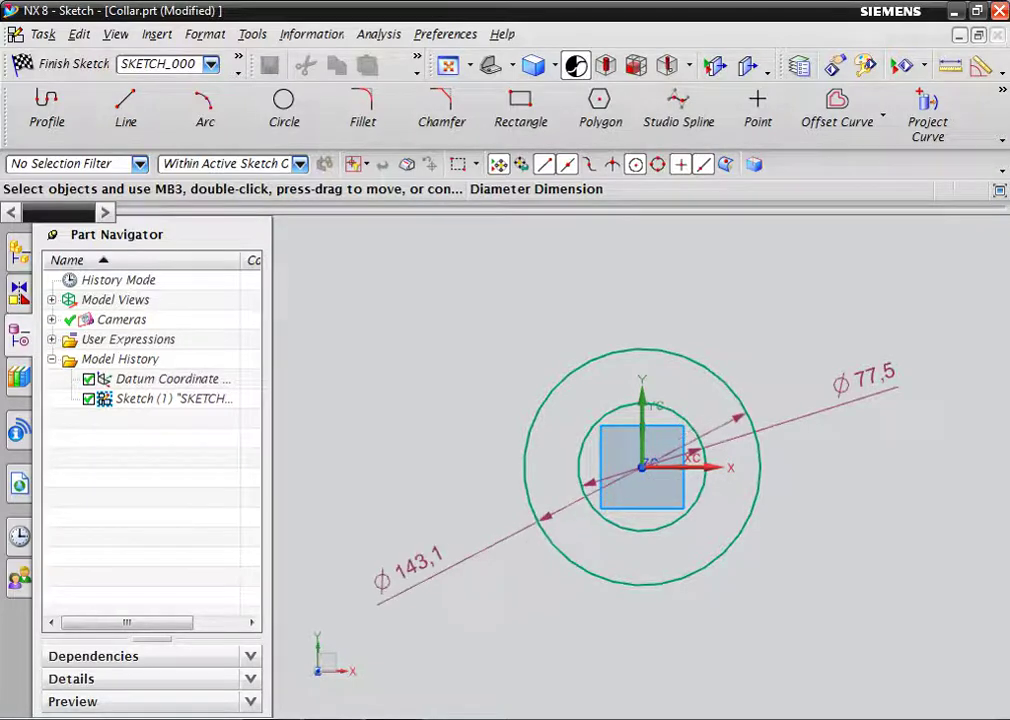
pyautogui.doubleClick(865, 378)
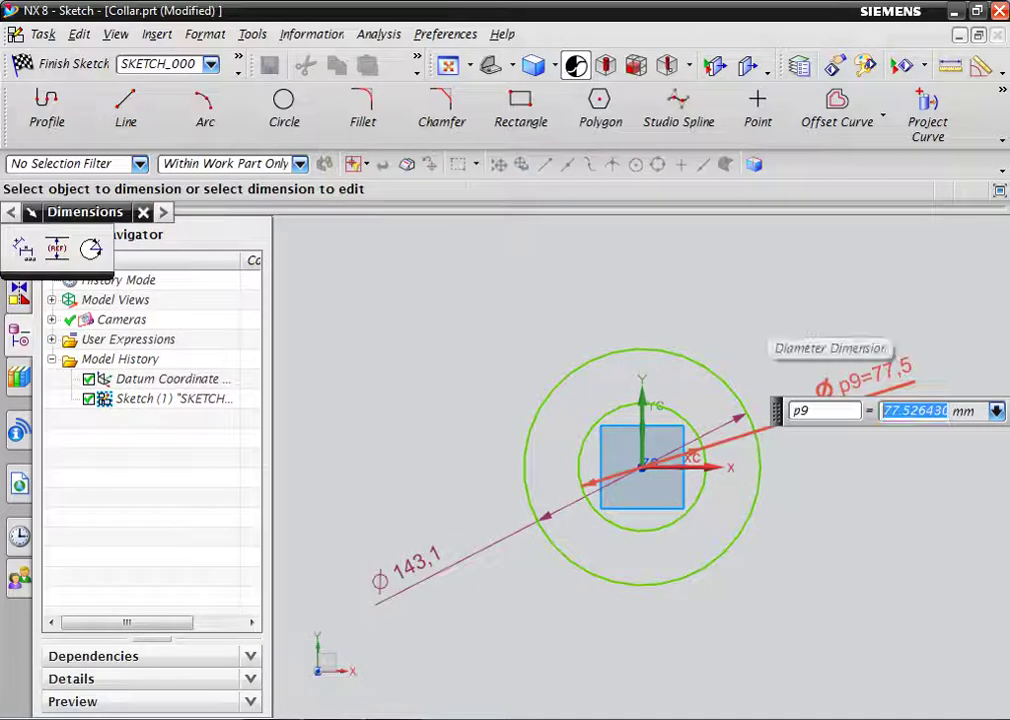
pyautogui.write('16')
pyautogui.press('Return')
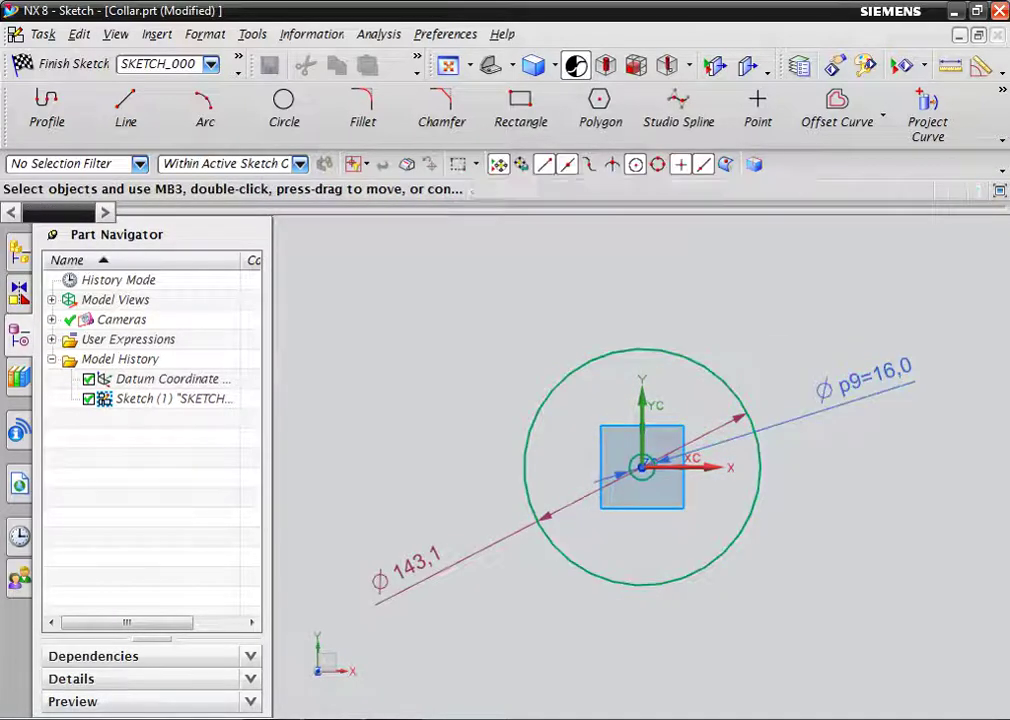
pyautogui.doubleClick(380, 590)
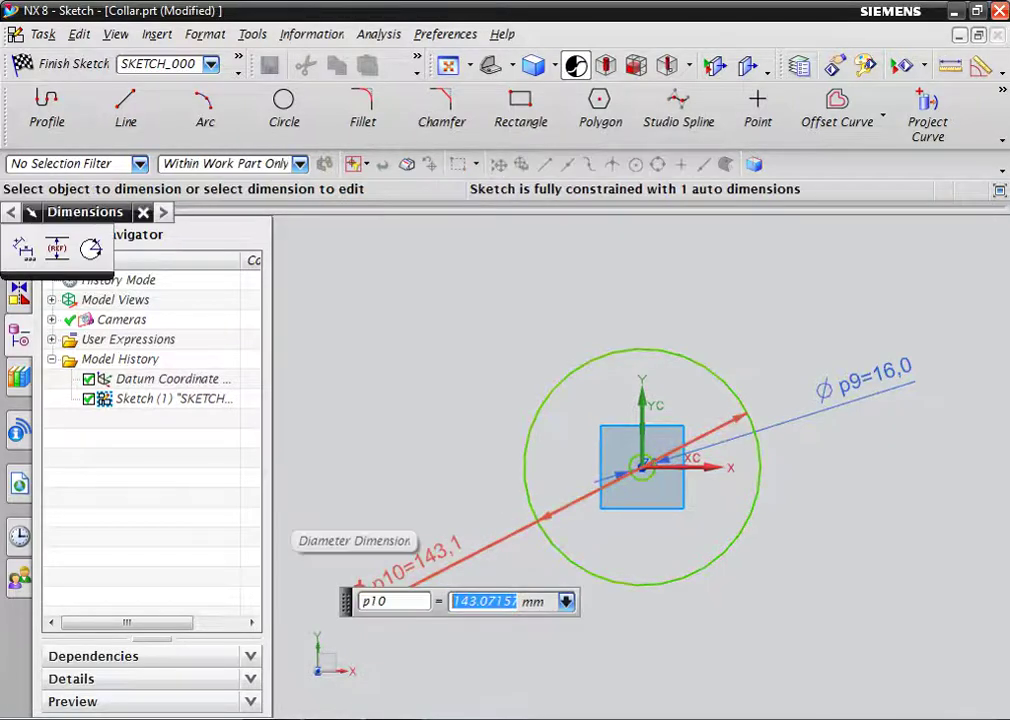
pyautogui.write('25')
pyautogui.press('Return')
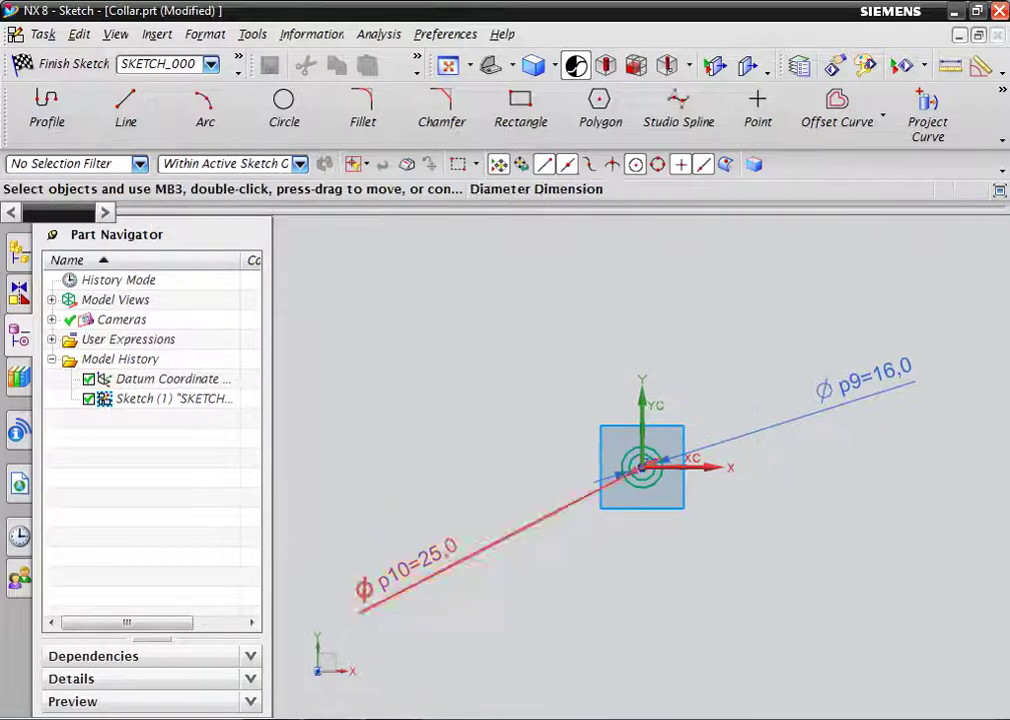
# Arrange the Ø25 and Ø16 dimension labels beside the circles and finish the sketch
pyautogui.moveTo(510, 515); pyautogui.dragTo(628, 455)
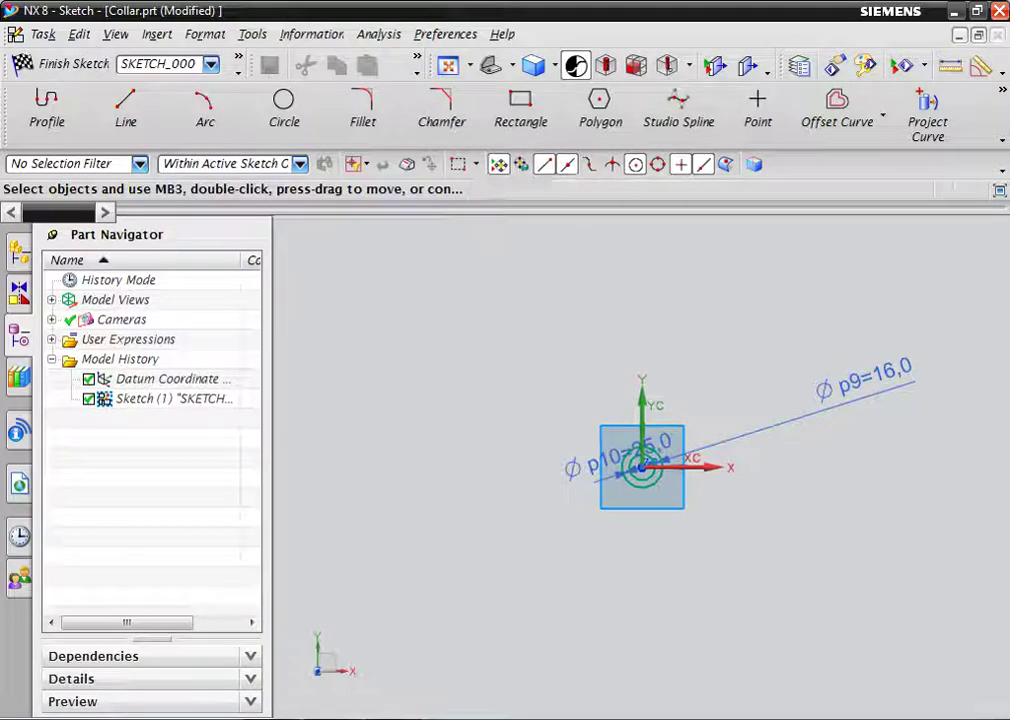
pyautogui.moveTo(865, 380); pyautogui.dragTo(676, 413)
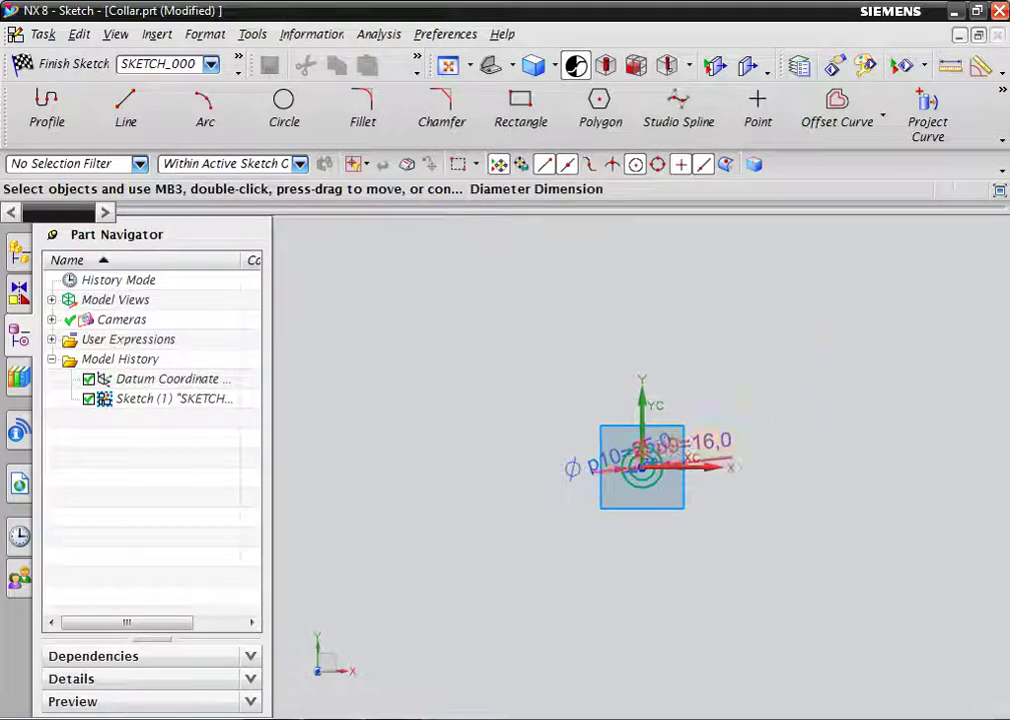
pyautogui.scroll(2, 660, 458)
pyautogui.scroll(2, 660, 458)
pyautogui.scroll(-2, 660, 458)
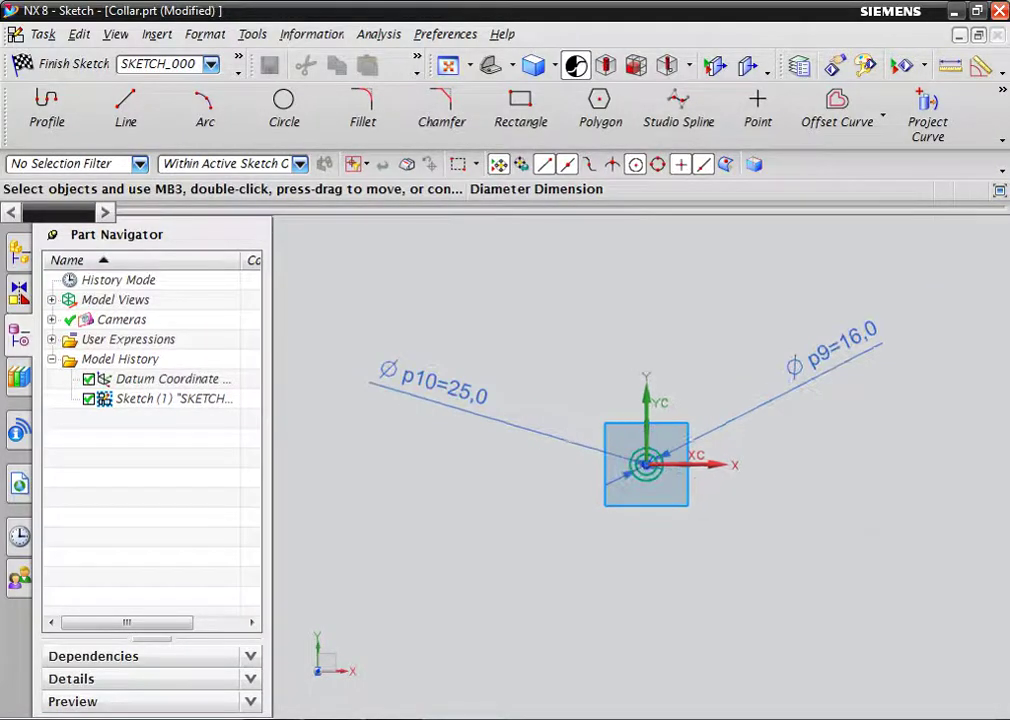
pyautogui.moveTo(435, 385); pyautogui.dragTo(640, 440)
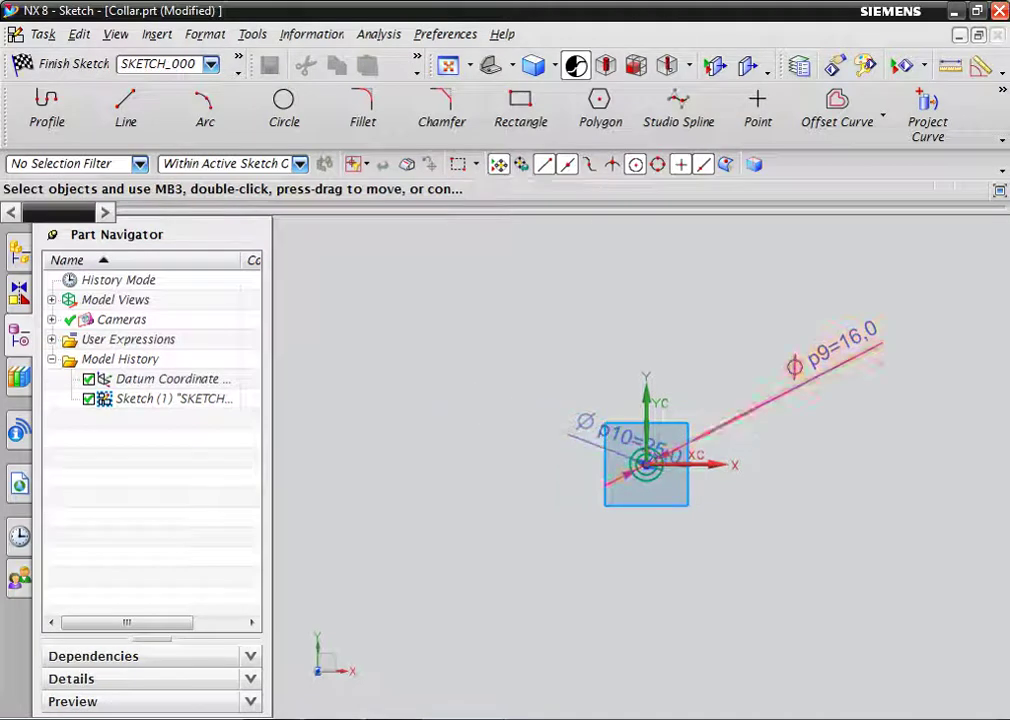
pyautogui.moveTo(840, 340); pyautogui.dragTo(762, 380)
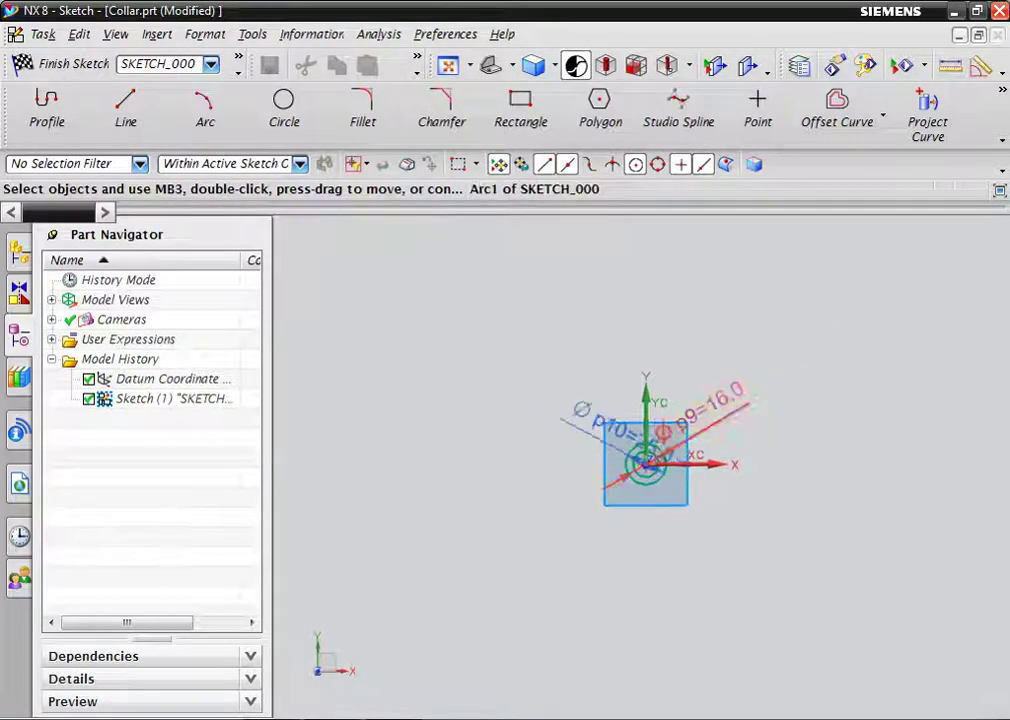
pyautogui.scroll(2, 666, 440)
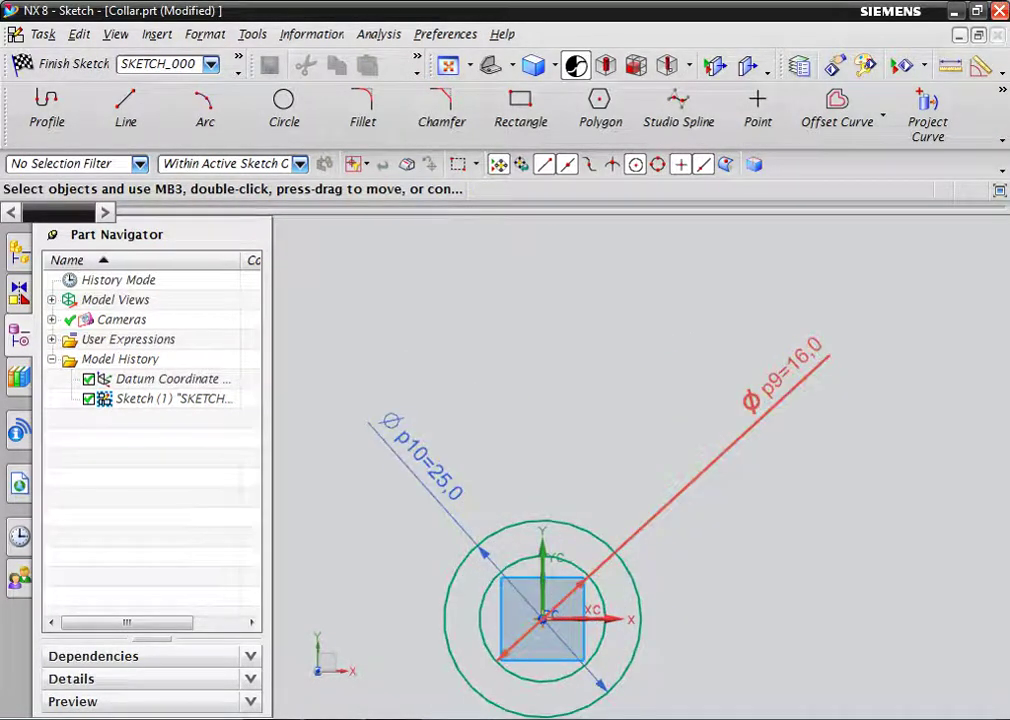
pyautogui.moveTo(735, 418); pyautogui.dragTo(688, 462)
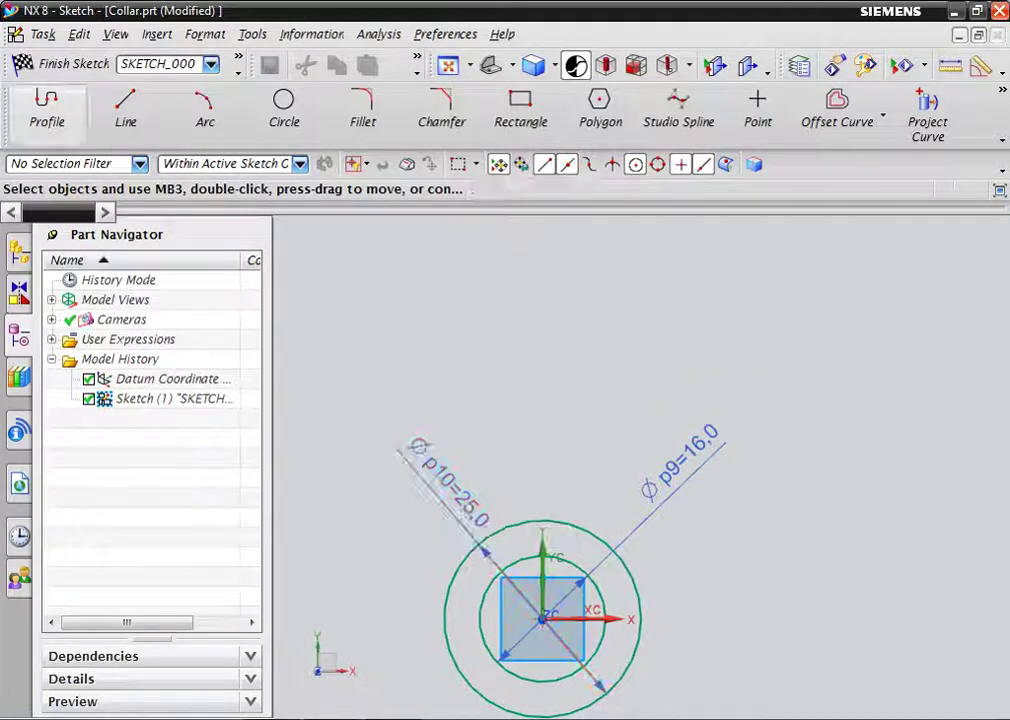
pyautogui.hotkey('ctrl', 'q')
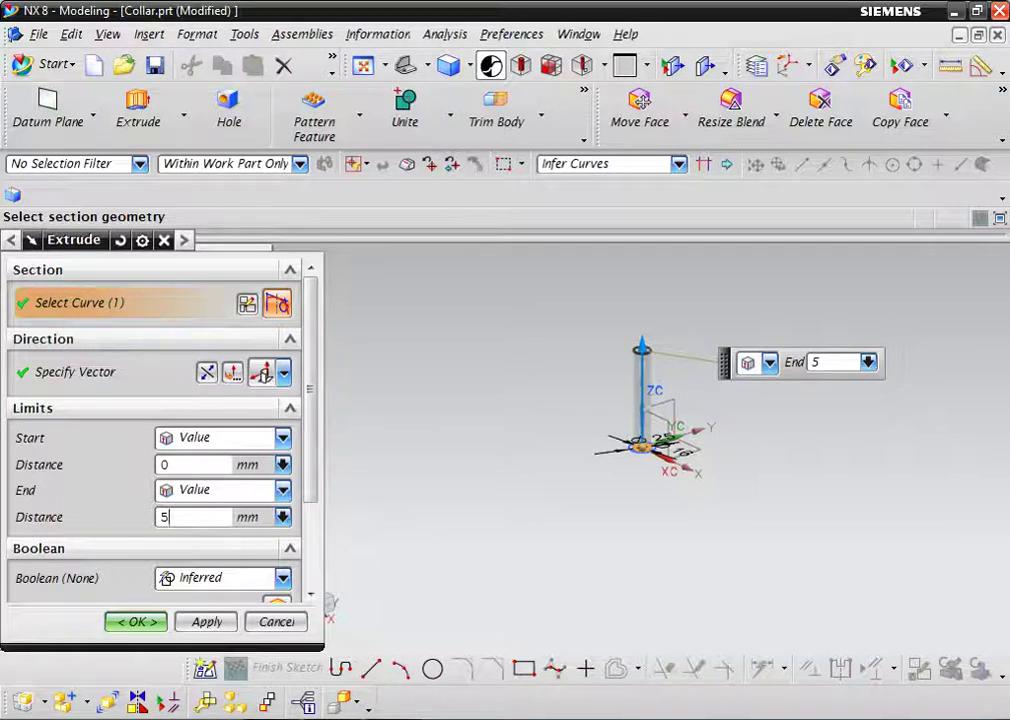
# Set the extrusion end limit to Symmetric Value, extruding 5 mm each side of the sketch
pyautogui.click(283, 437)
pyautogui.click(212, 479)
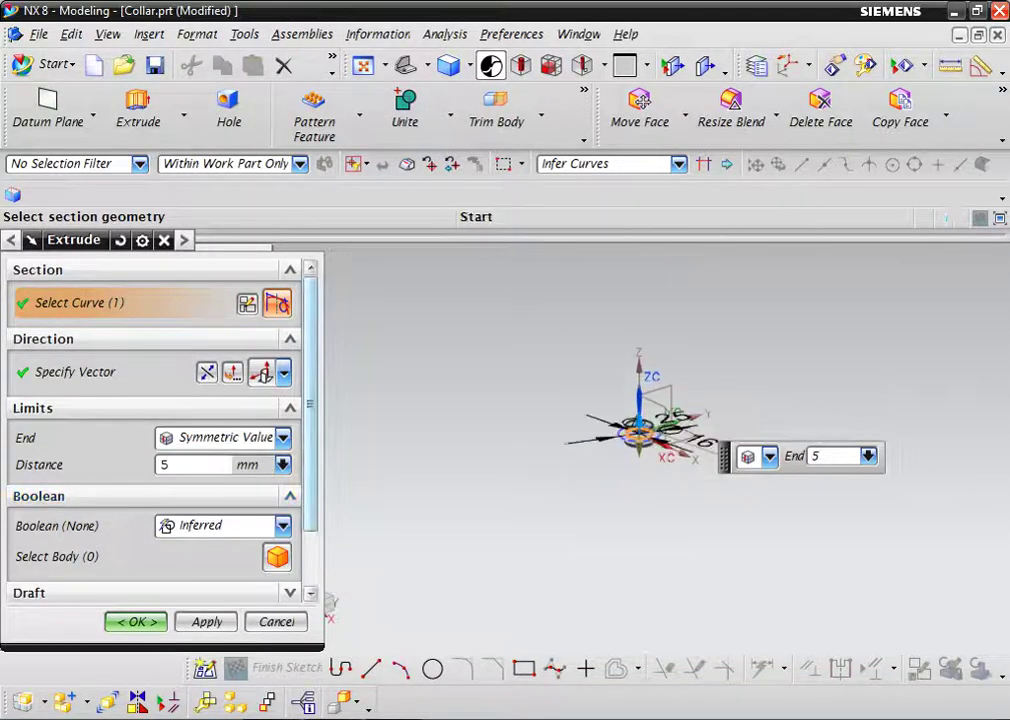
pyautogui.scroll(2, 660, 420)
pyautogui.scroll(3, 660, 420)
pyautogui.scroll(2, 660, 420)
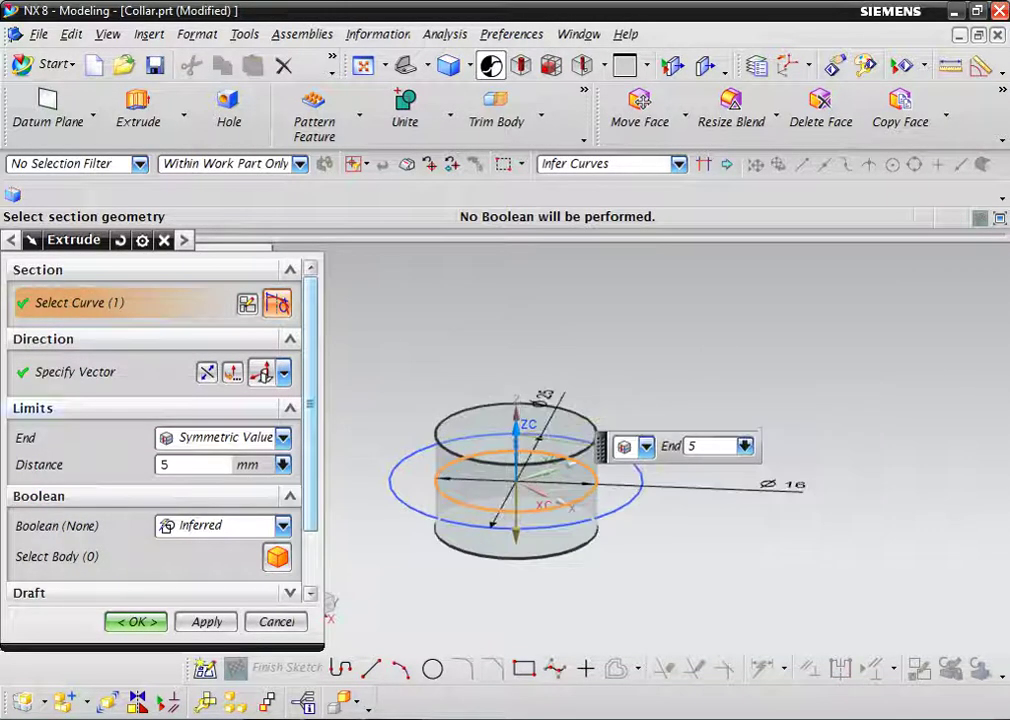
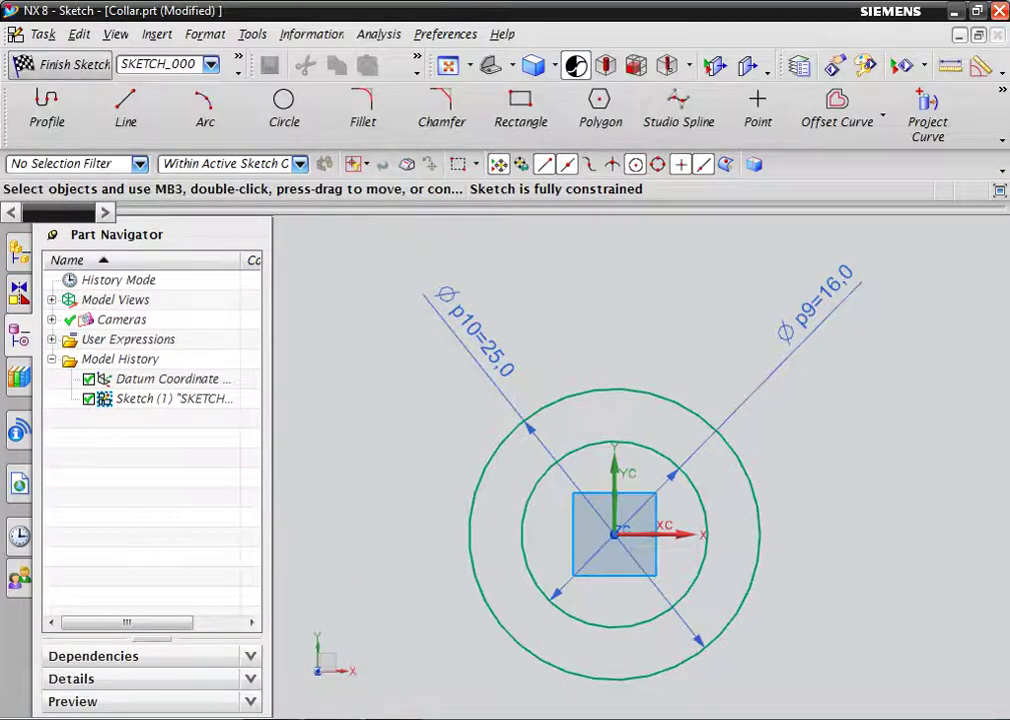
# Finish the collar sketch and extrude it 5 mm symmetrically as a solid cylinder
pyautogui.click(50, 63)
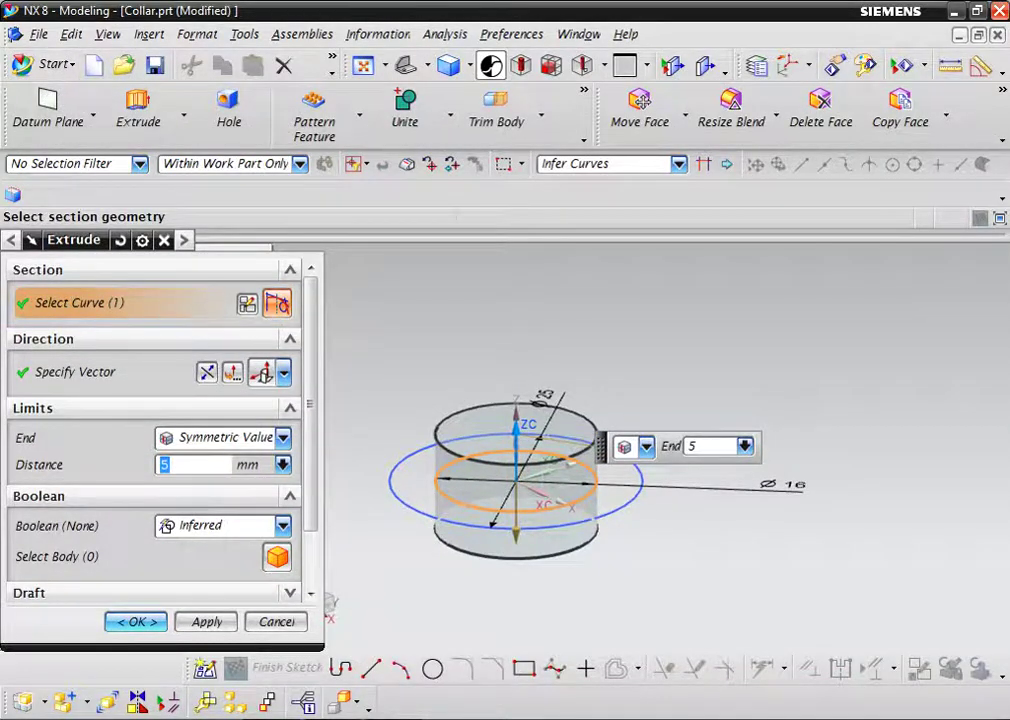
pyautogui.press('Return')
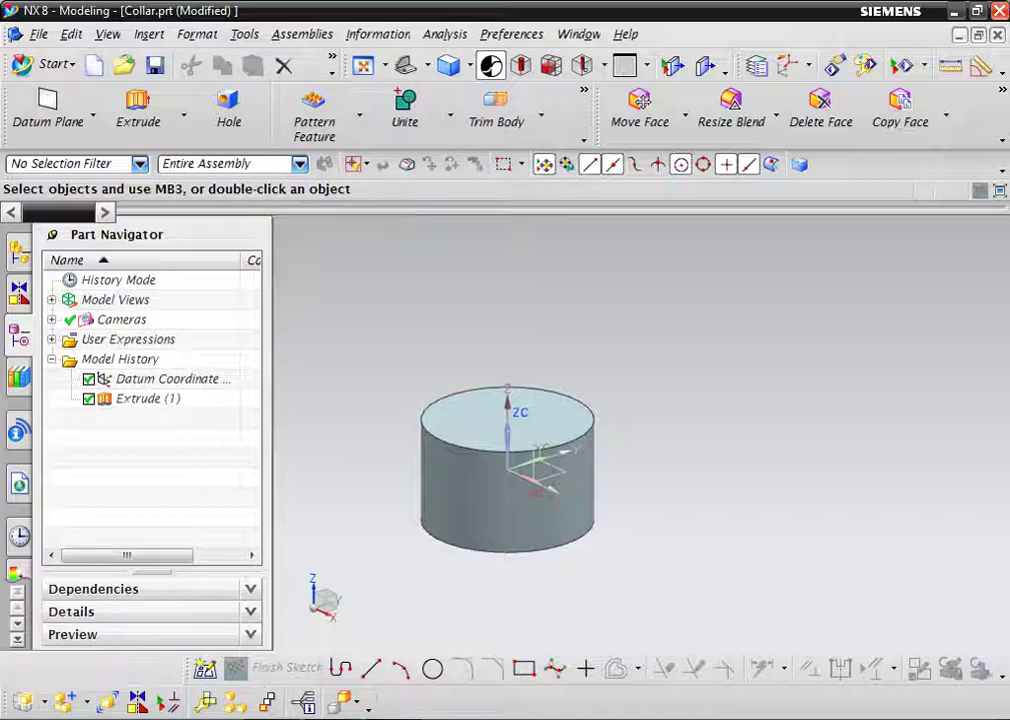
# Edit Extrude (1) to use the outer Ø25 circle with Boolean None
pyautogui.rightClick(120, 398)
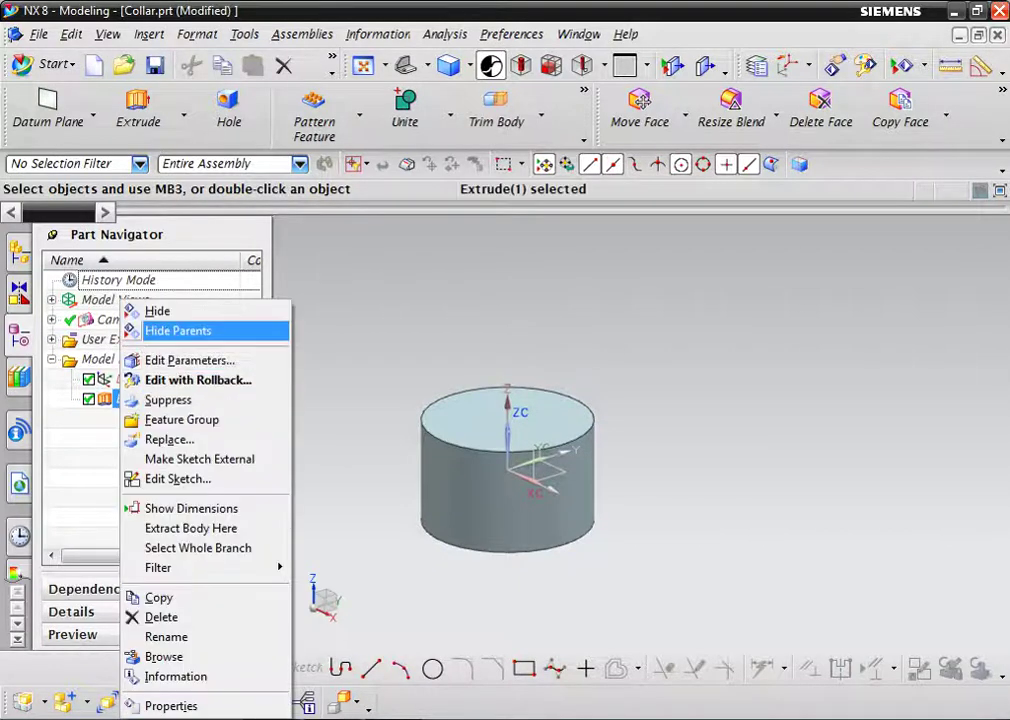
pyautogui.click(190, 360)
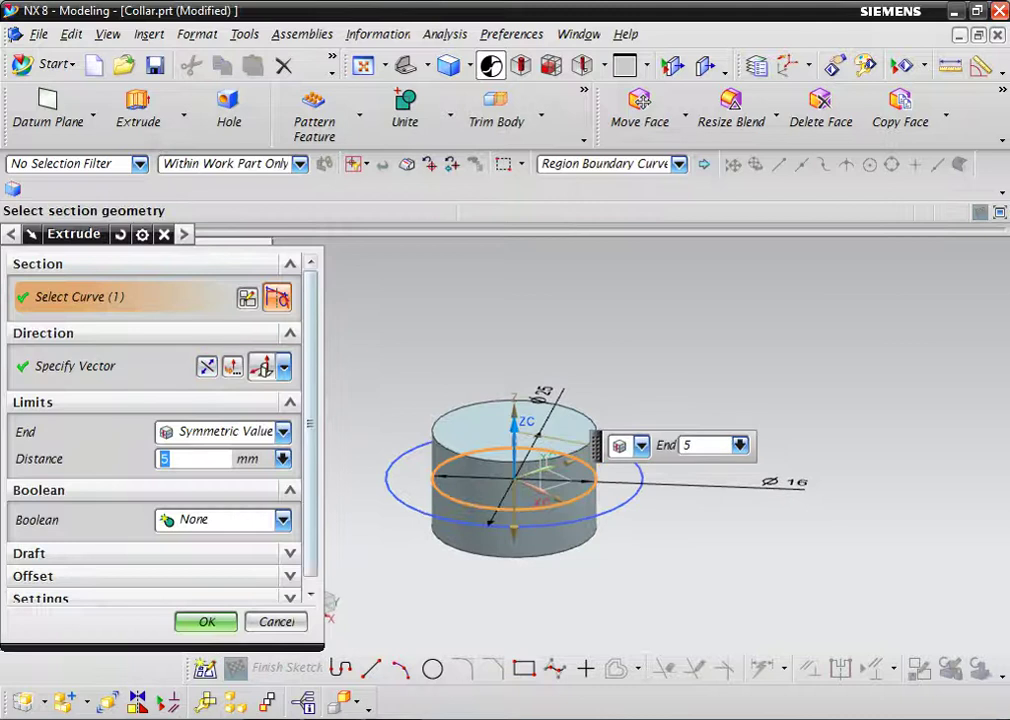
pyautogui.moveTo(420, 330); pyautogui.dragTo(420, 450, button='middle')
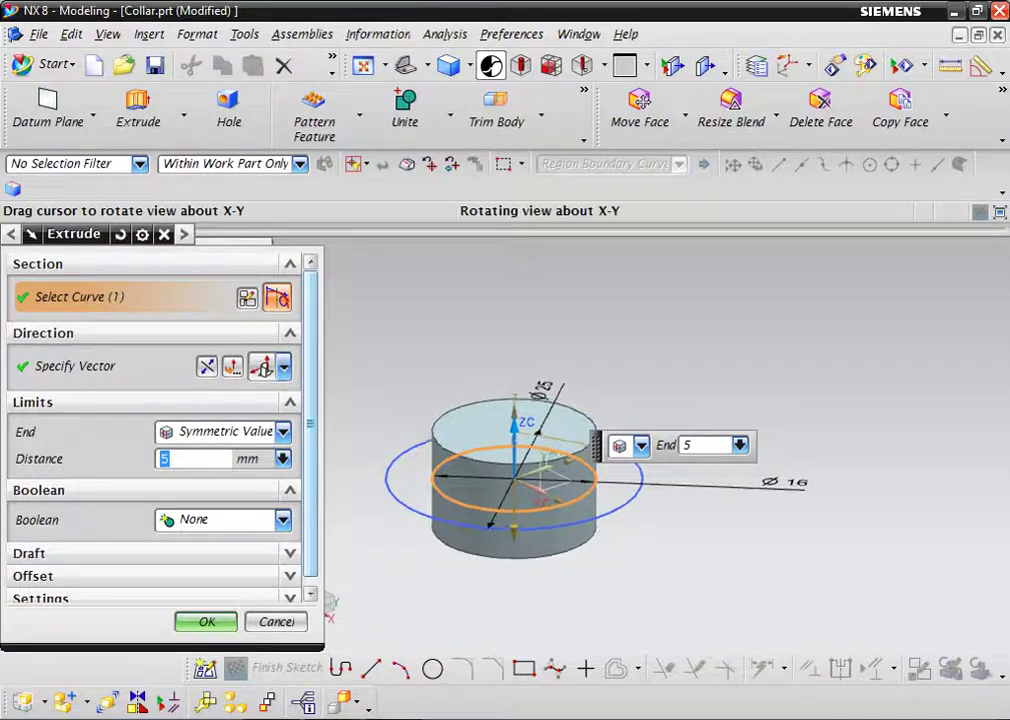
pyautogui.moveTo(420, 450); pyautogui.dragTo(425, 520, button='middle')
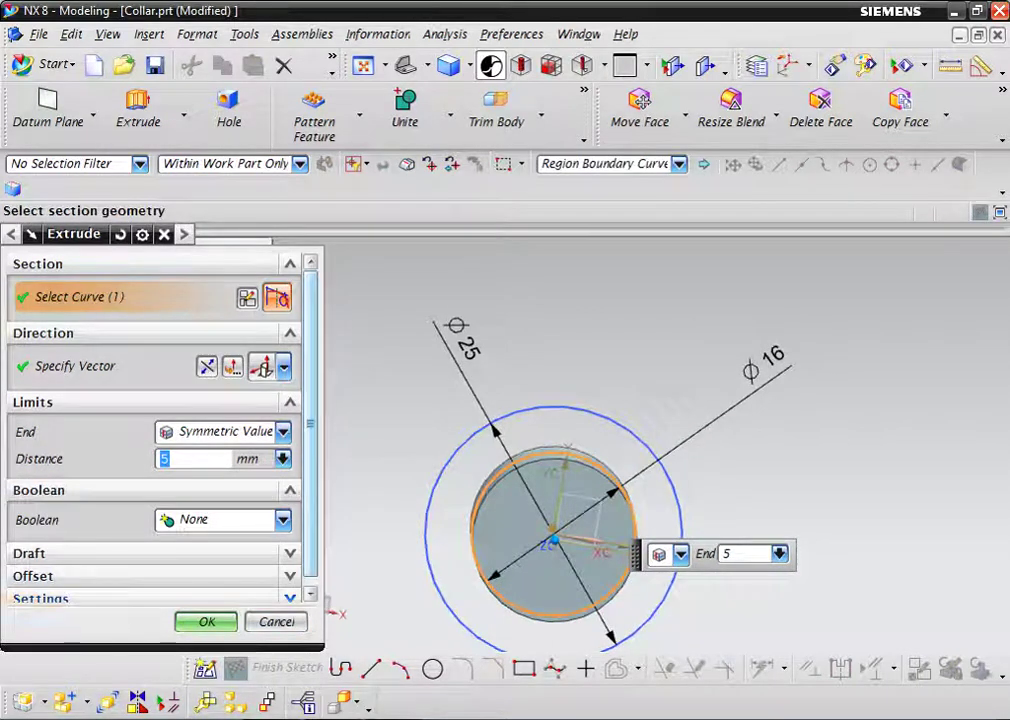
pyautogui.click(200, 519)
pyautogui.click(192, 543)
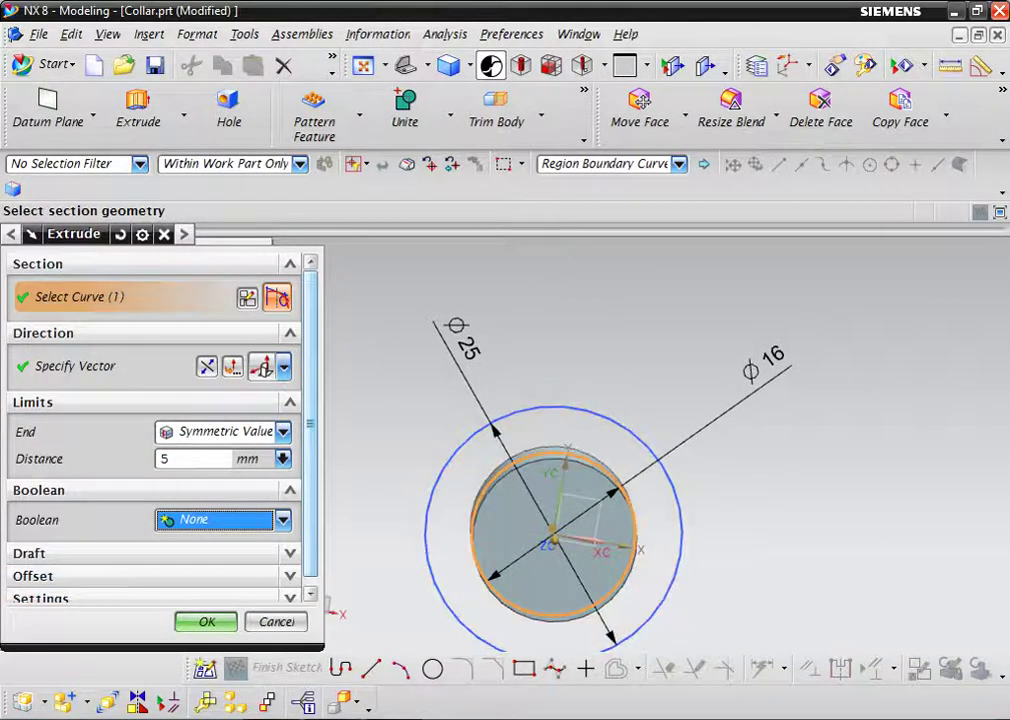
pyautogui.click(592, 438)
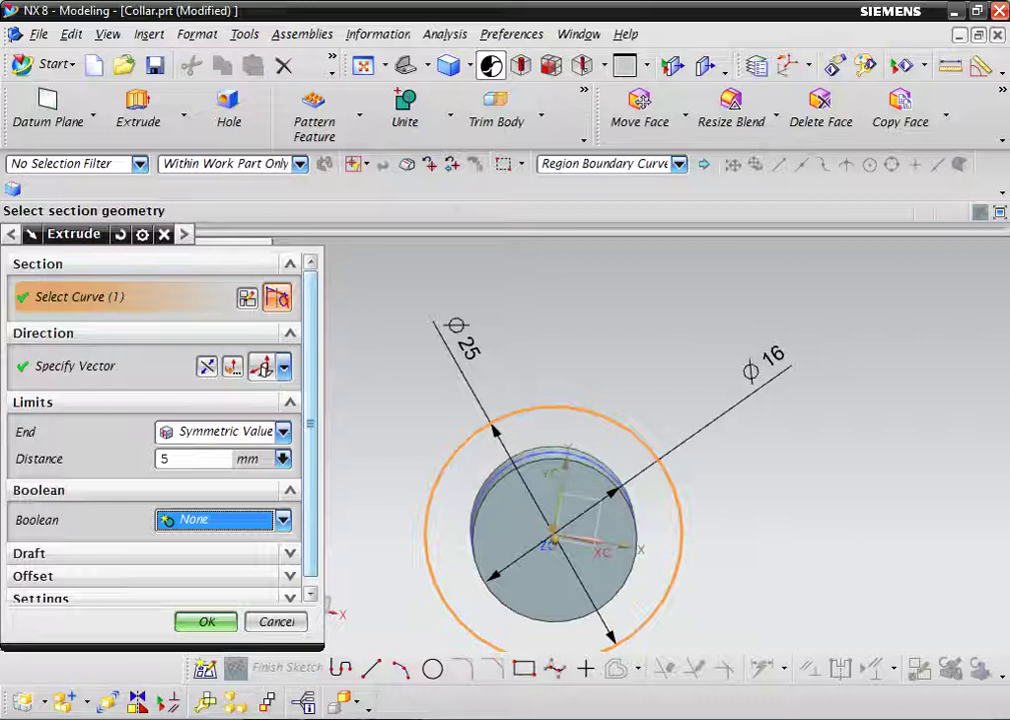
pyautogui.press('Return')
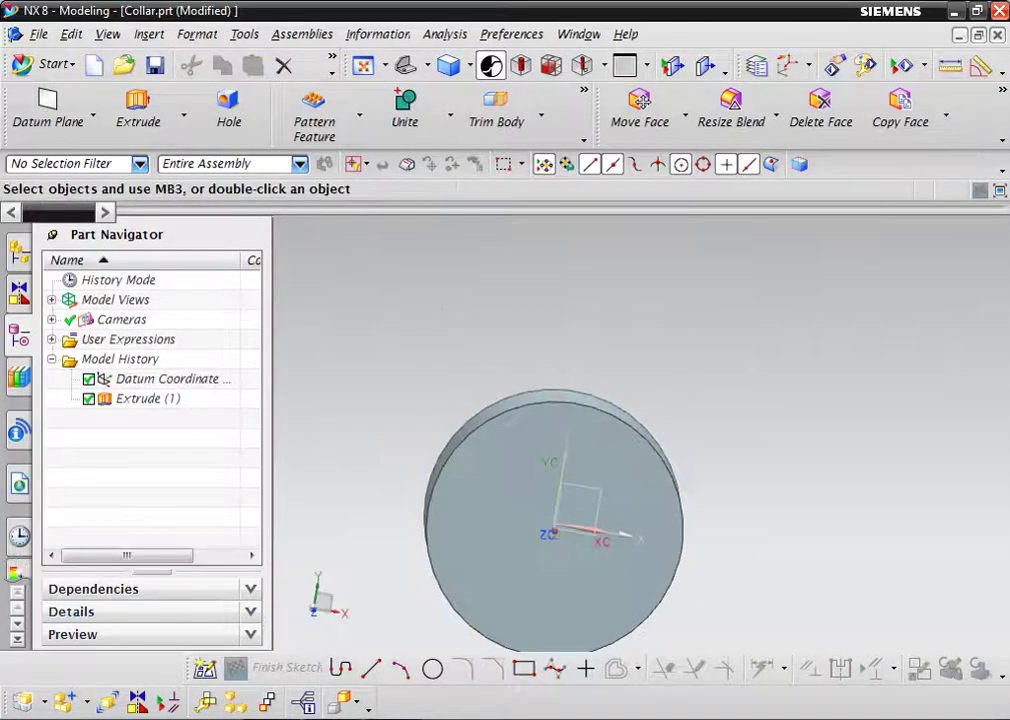
pyautogui.moveTo(560, 500); pyautogui.dragTo(480, 560, button='middle')
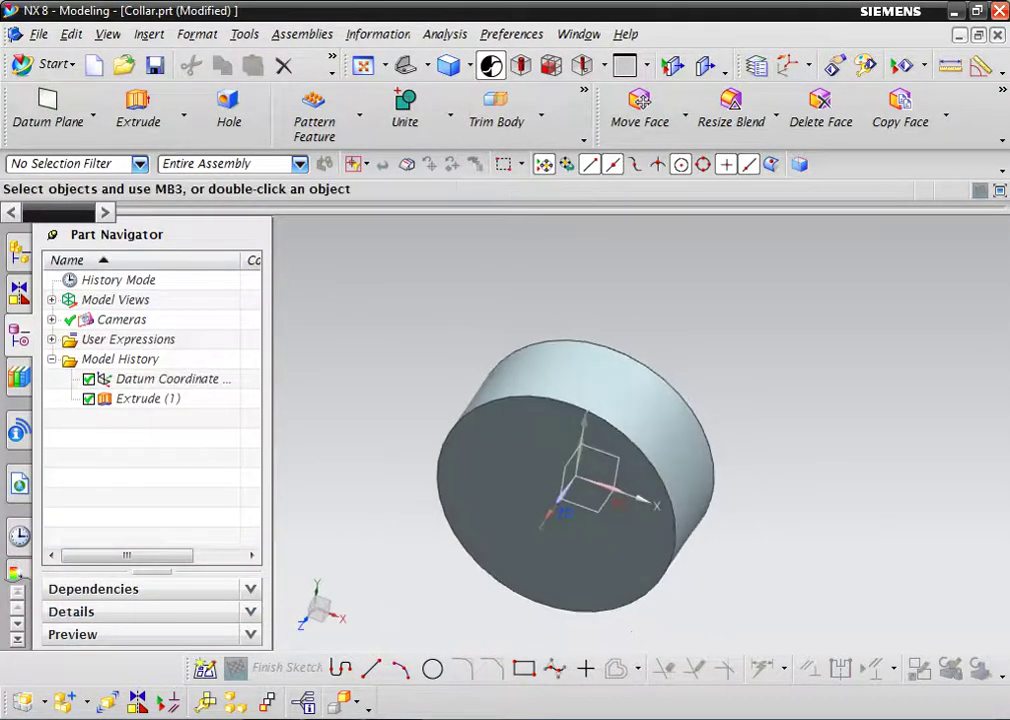
pyautogui.rightClick(157, 398)
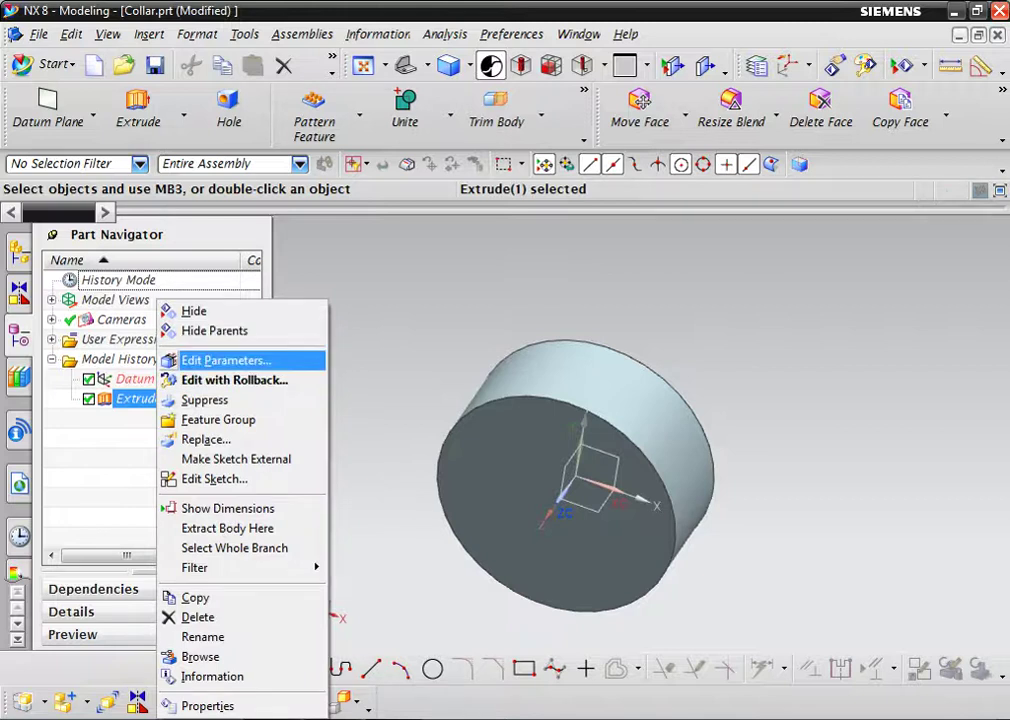
pyautogui.click(225, 360)
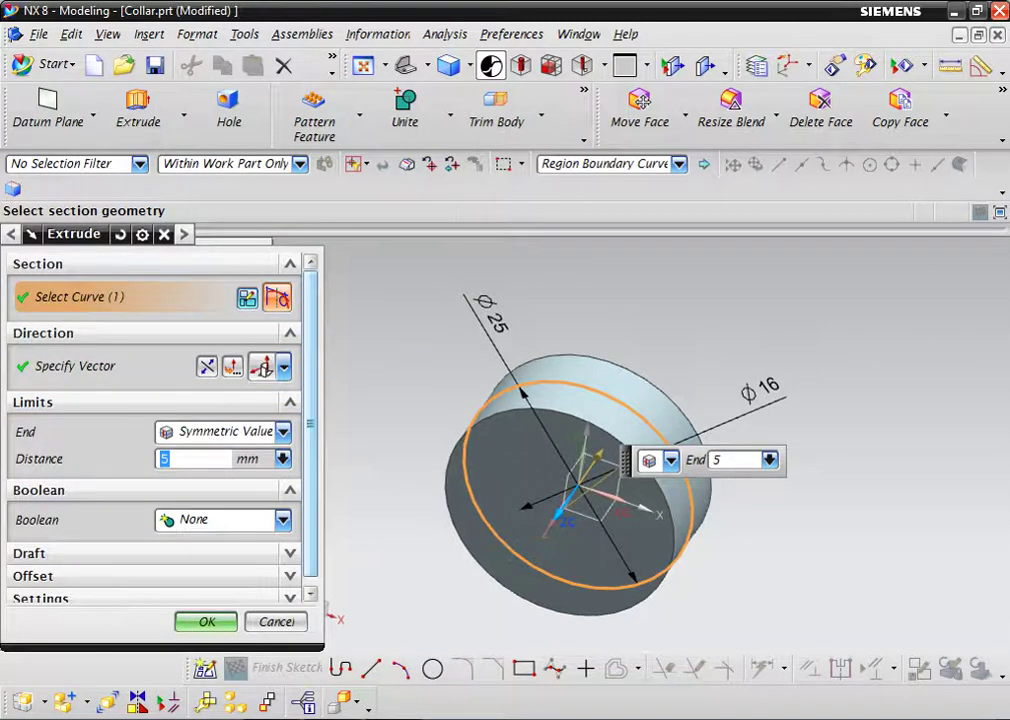
pyautogui.click(277, 297)
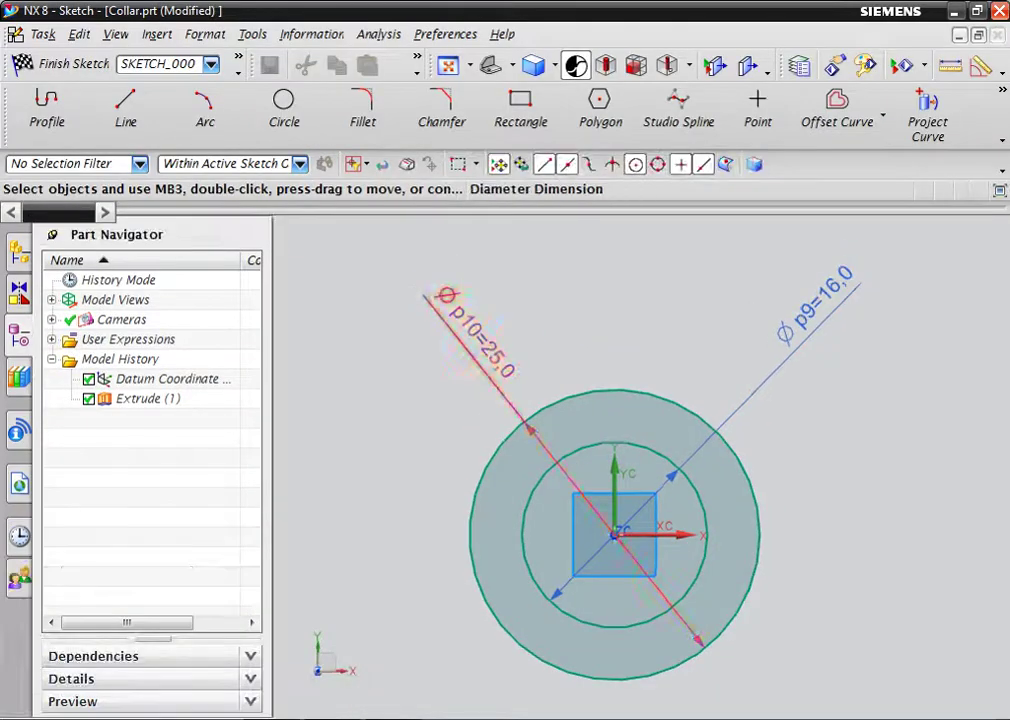
pyautogui.click(472, 340)
pyautogui.click(548, 469)
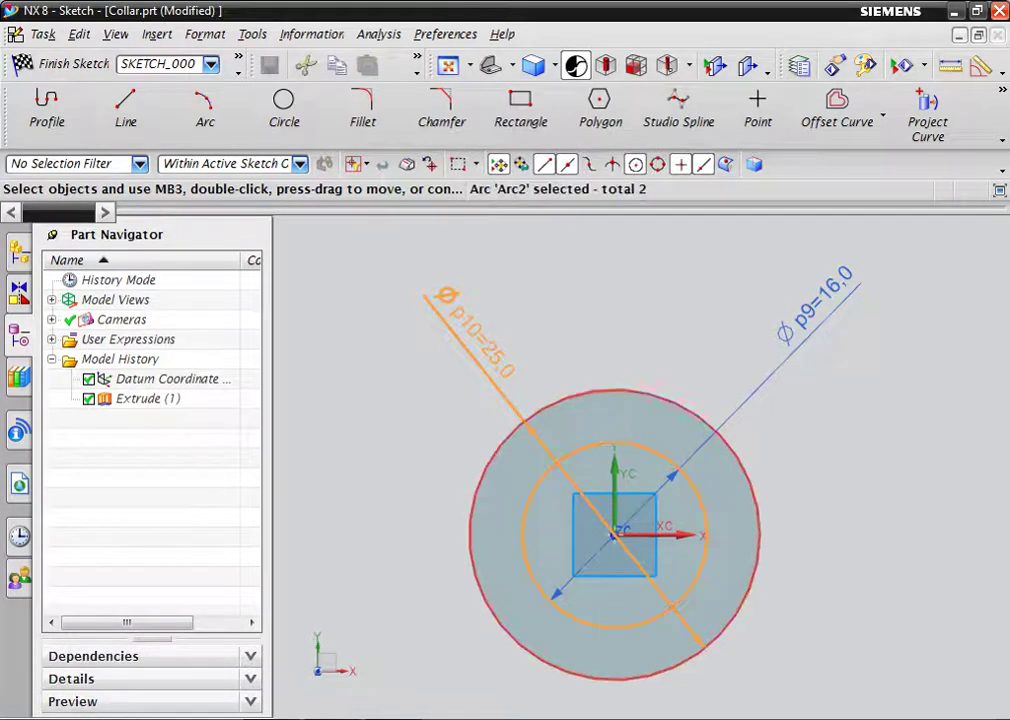
pyautogui.click(759, 537)
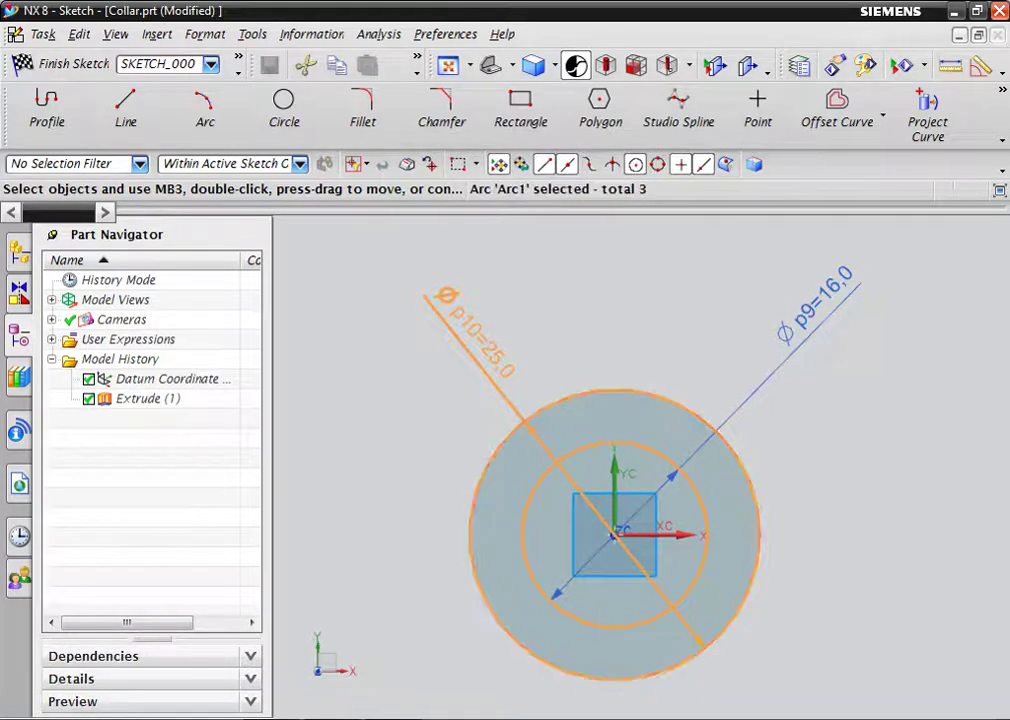
pyautogui.hotkey('ctrl', 'q')
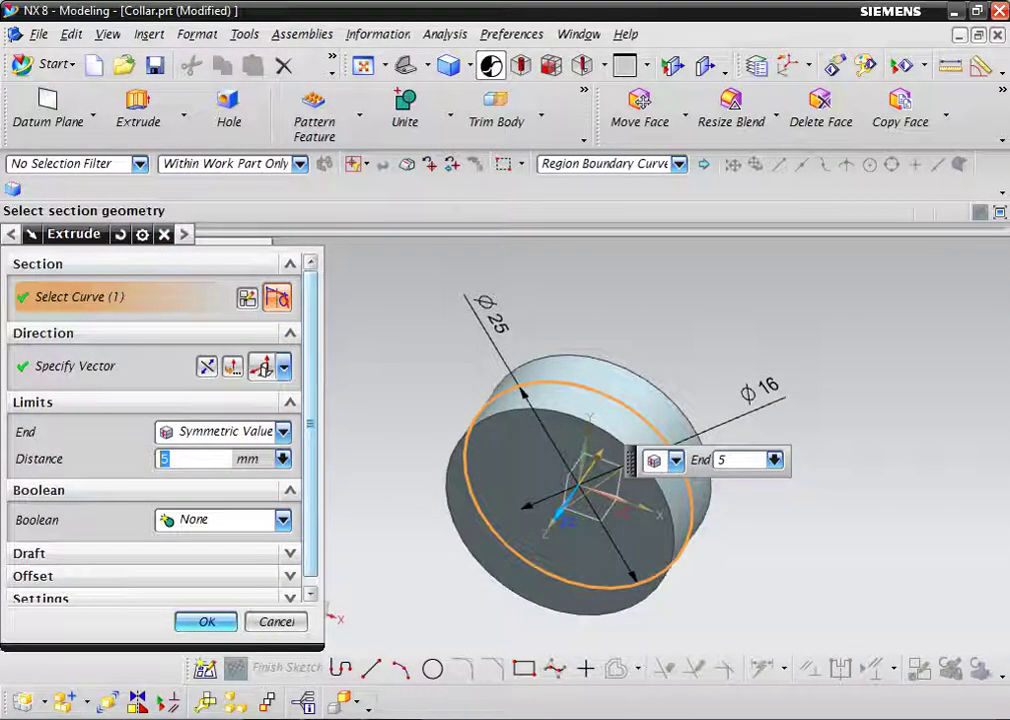
pyautogui.press('Return')
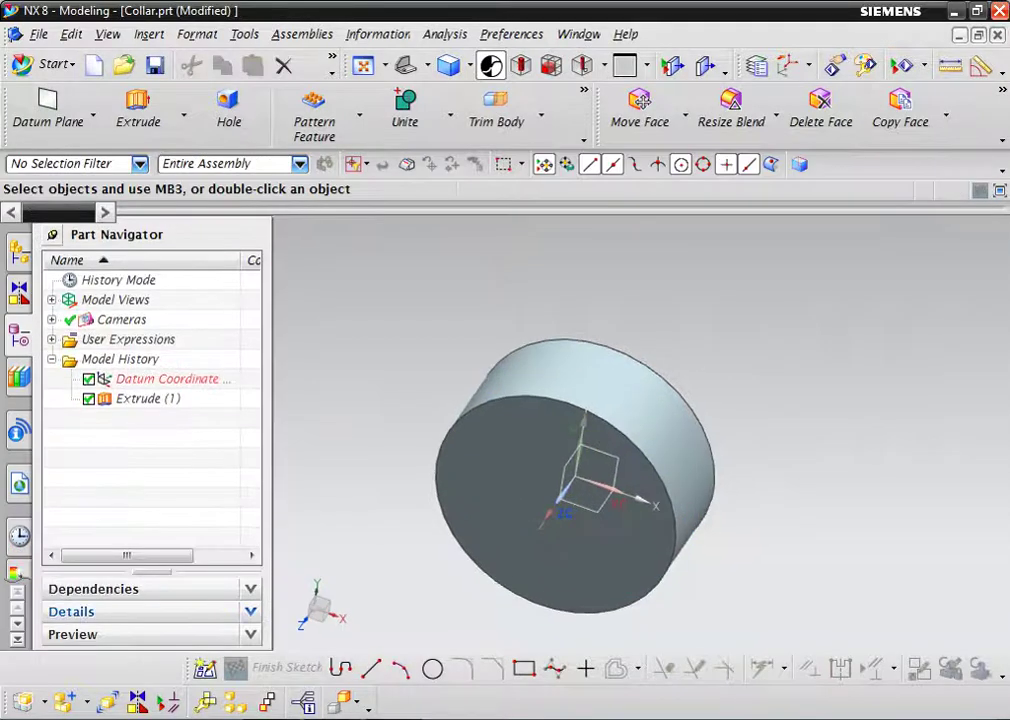
pyautogui.click(138, 105)
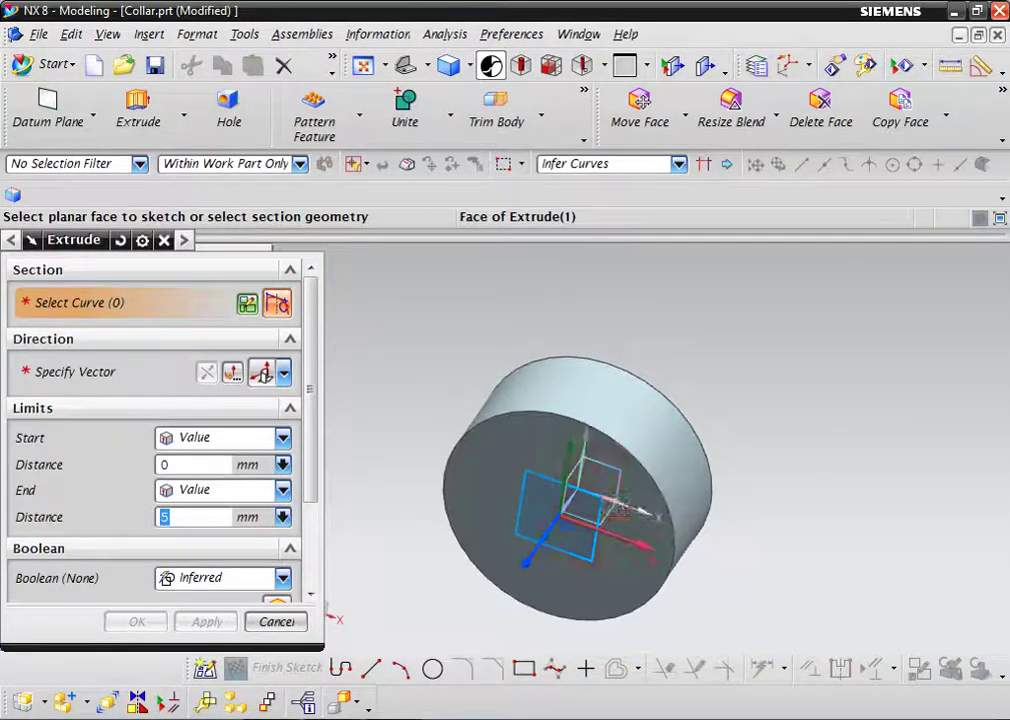
# Draw a circle centred at the origin on the disc's flat face
pyautogui.click(588, 488)
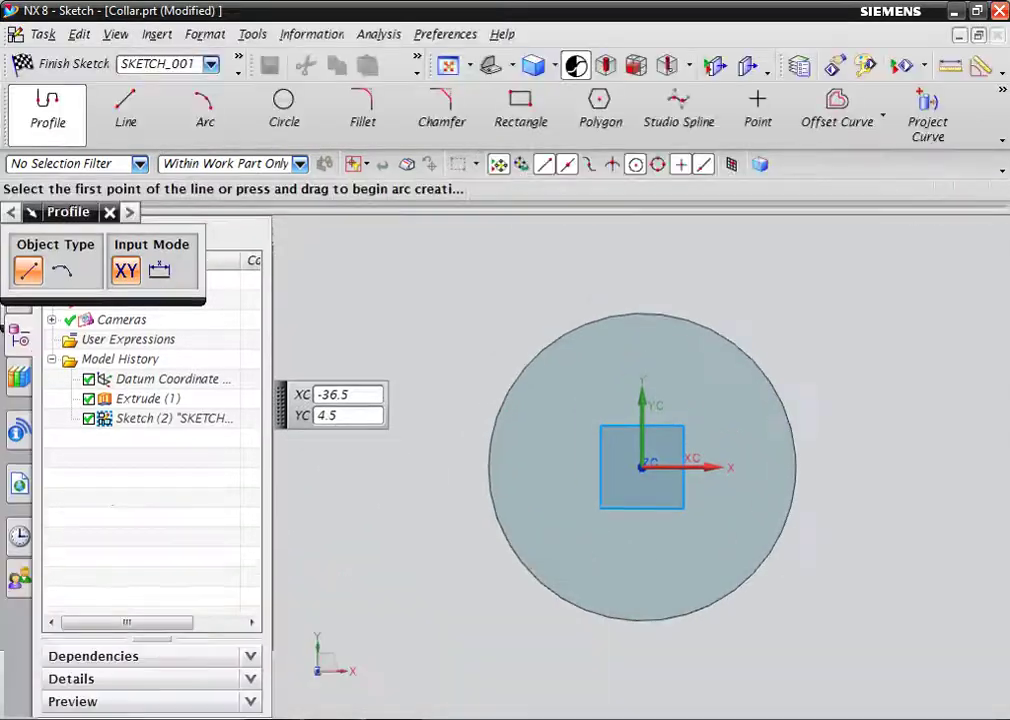
pyautogui.click(284, 108)
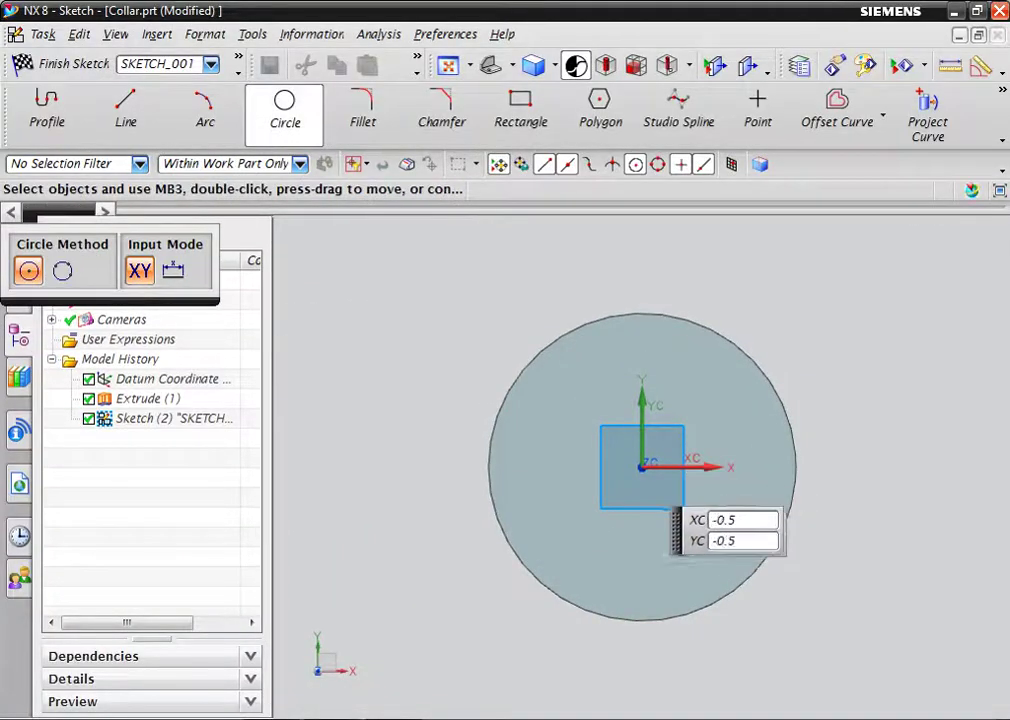
pyautogui.click(641, 467)
pyautogui.click(705, 485)
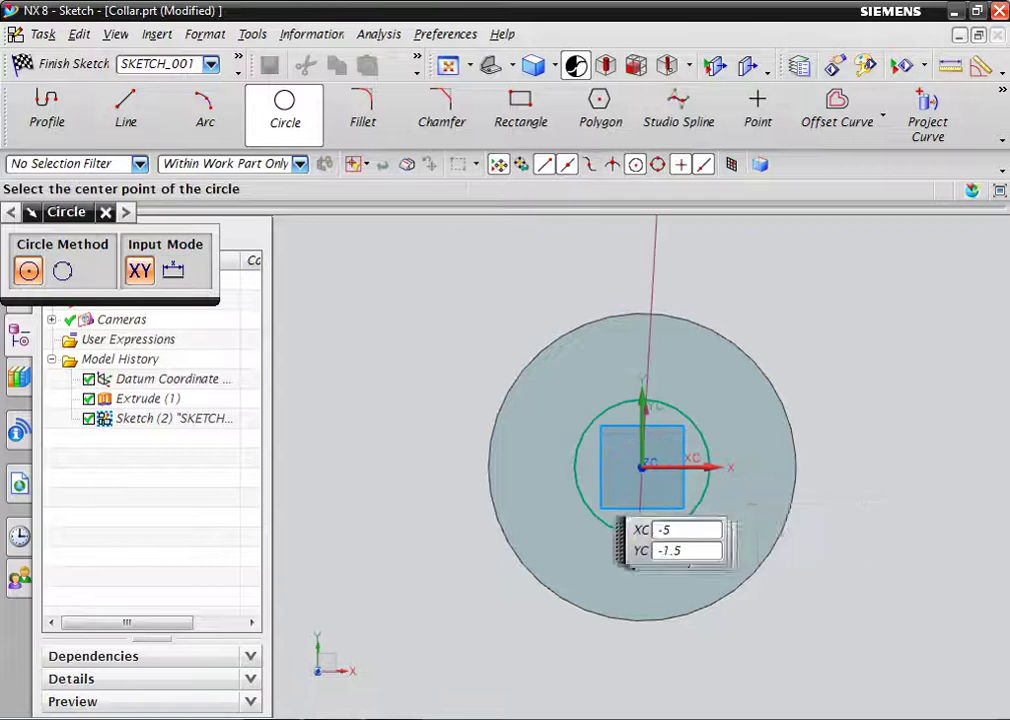
pyautogui.scroll(3, 600, 520)
pyautogui.scroll(-5, 647, 550)
pyautogui.scroll(-3, 640, 520)
pyautogui.scroll(3, 648, 400)
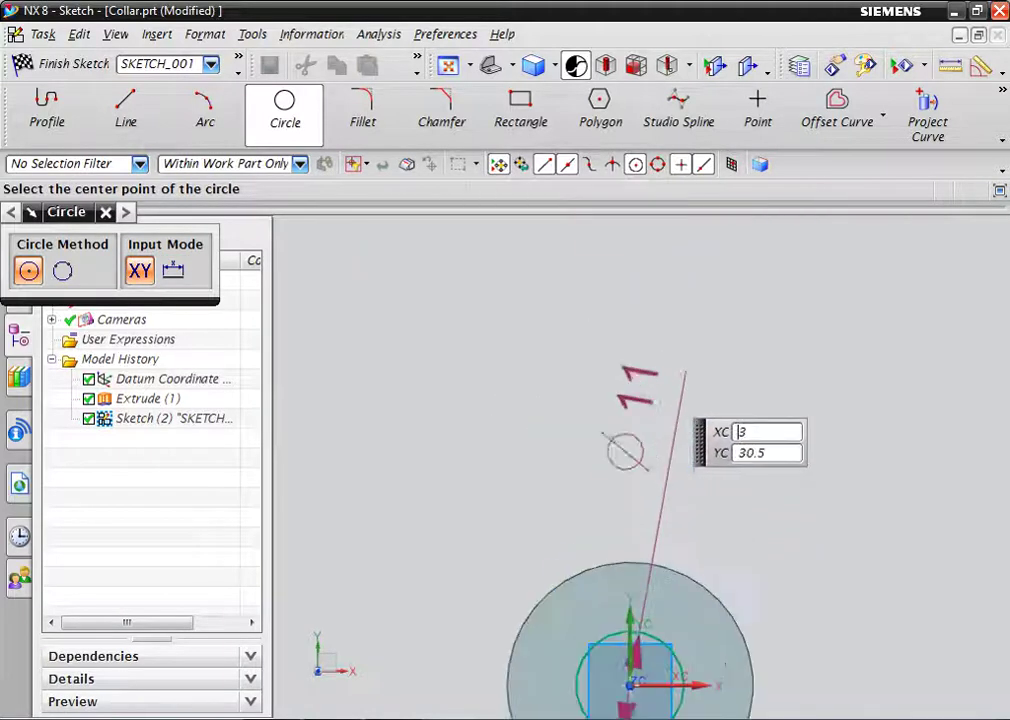
pyautogui.press('Escape')
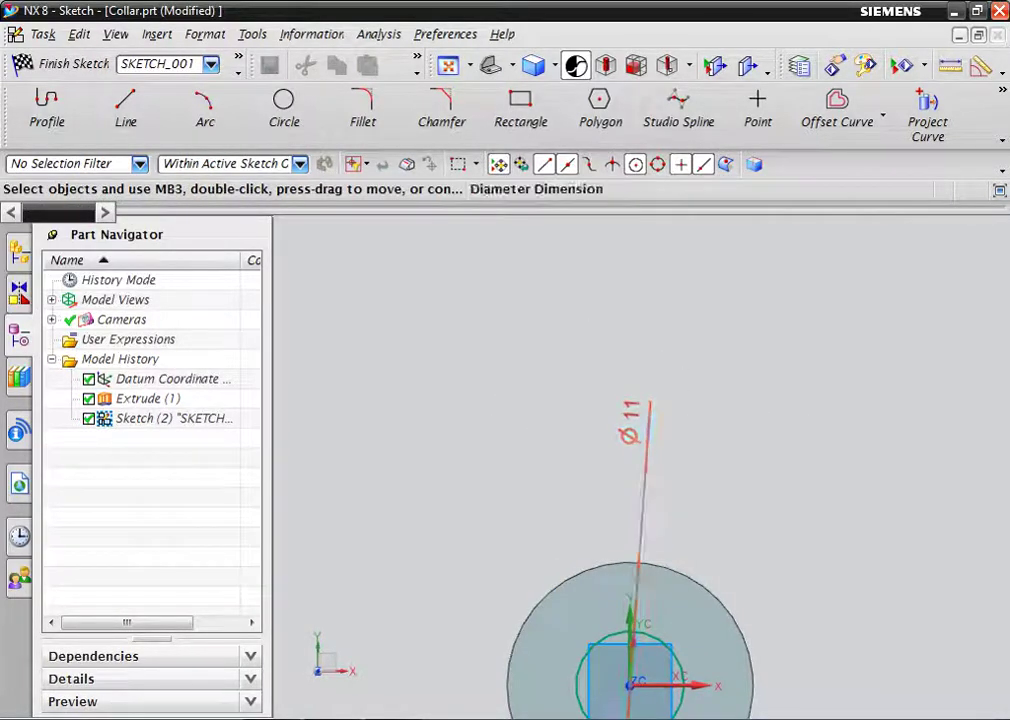
# Set the circle's diameter to 16 and finish the sketch
pyautogui.doubleClick(632, 415)
pyautogui.write('16')
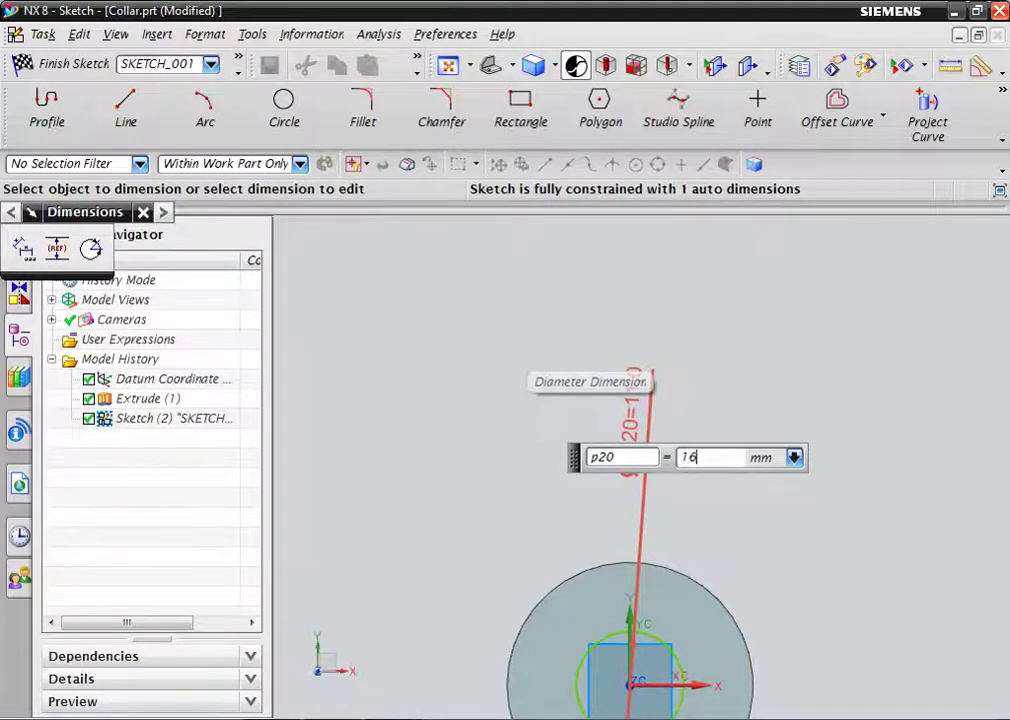
pyautogui.press('Return')
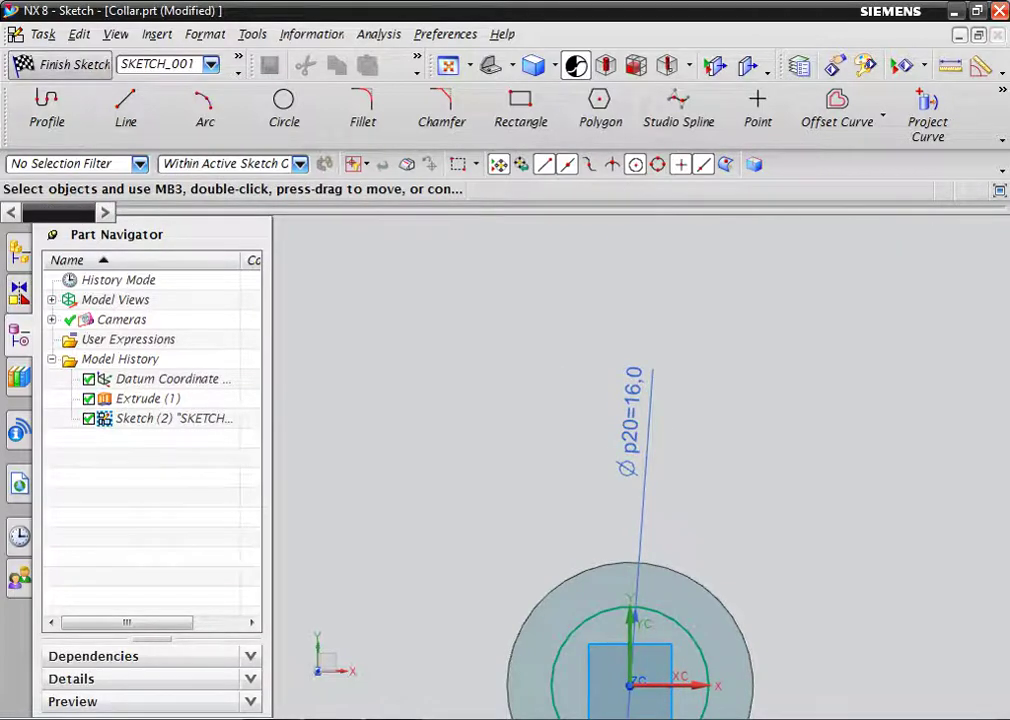
pyautogui.click(60, 64)
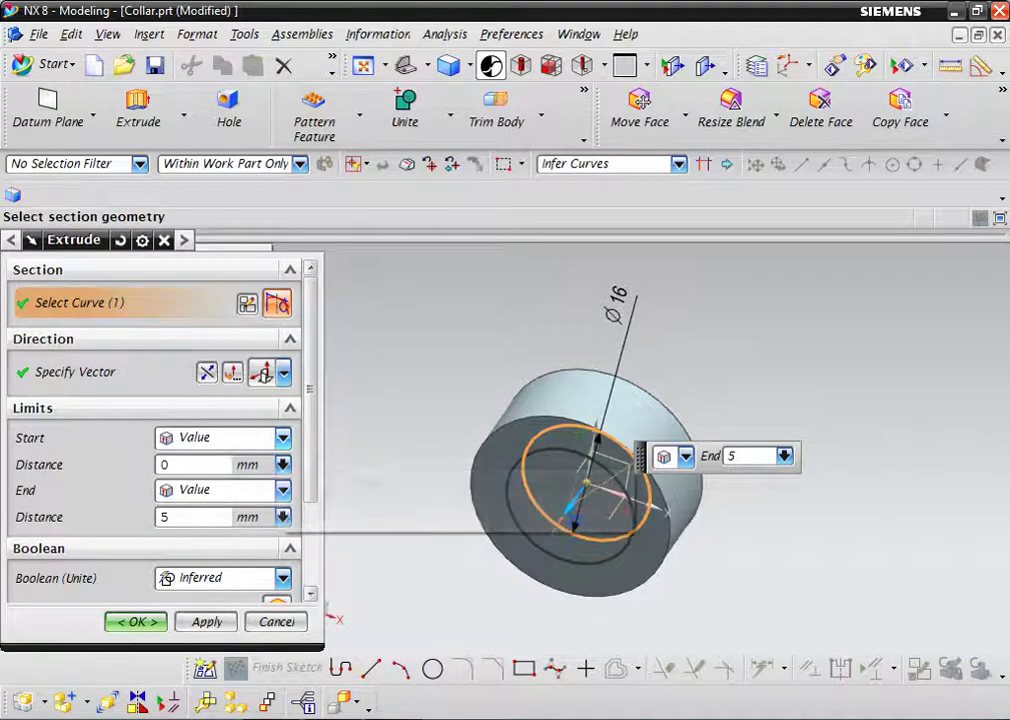
# Extrude the Ø16 circle symmetrically as a Subtract to cut the centre hole through the disc
pyautogui.scroll(-3, 160, 430)
pyautogui.click(167, 455)
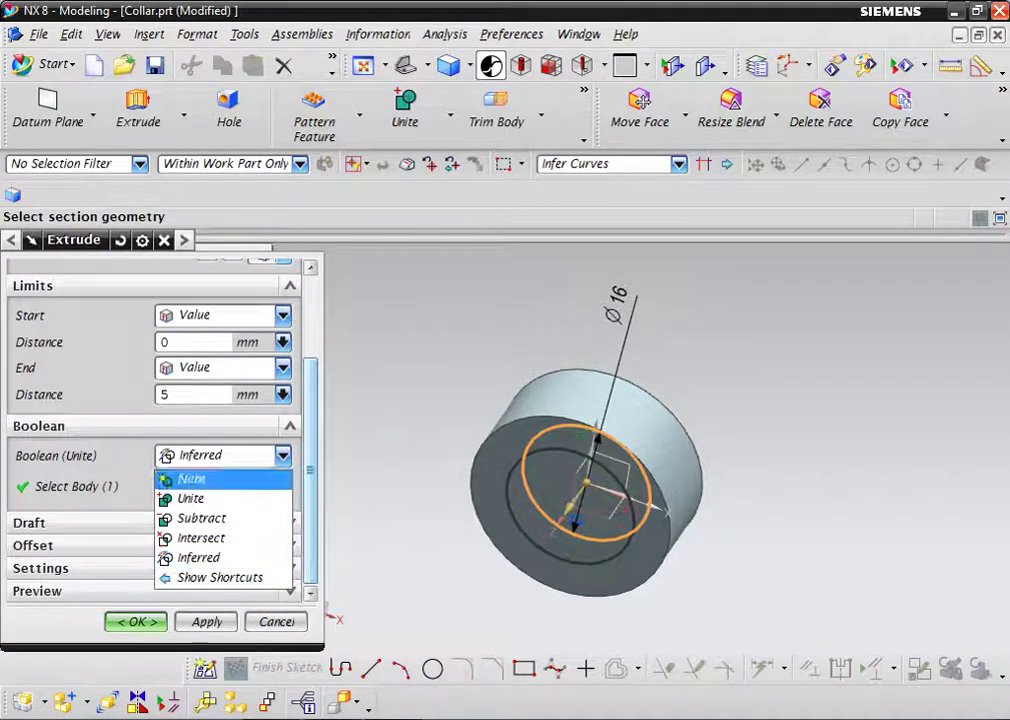
pyautogui.click(189, 517)
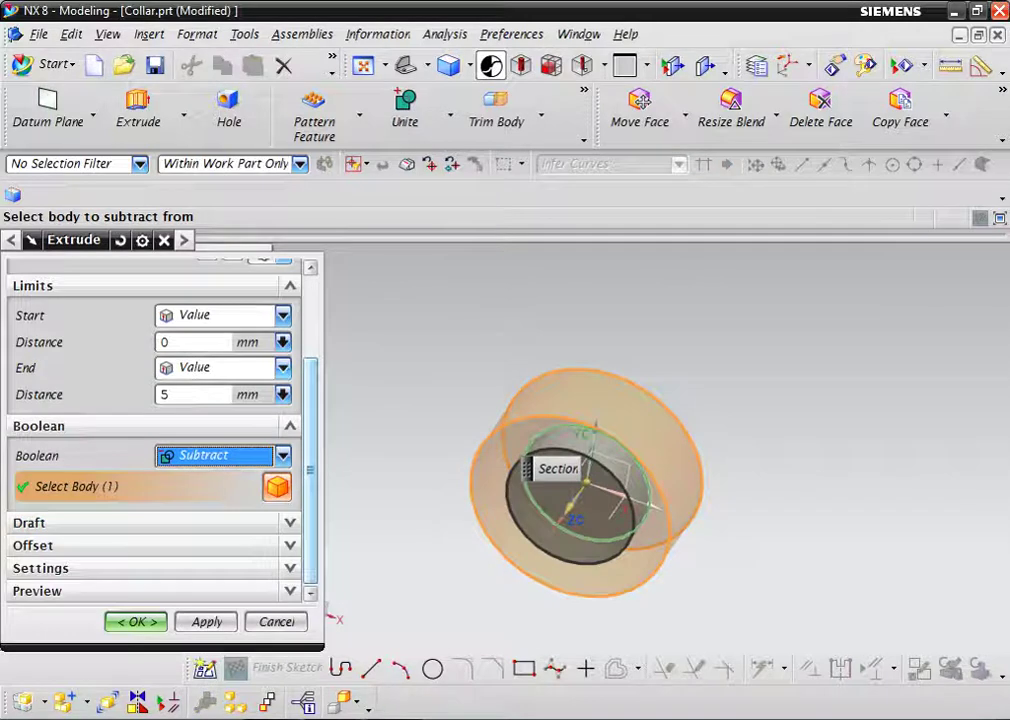
pyautogui.click(222, 315)
pyautogui.click(225, 357)
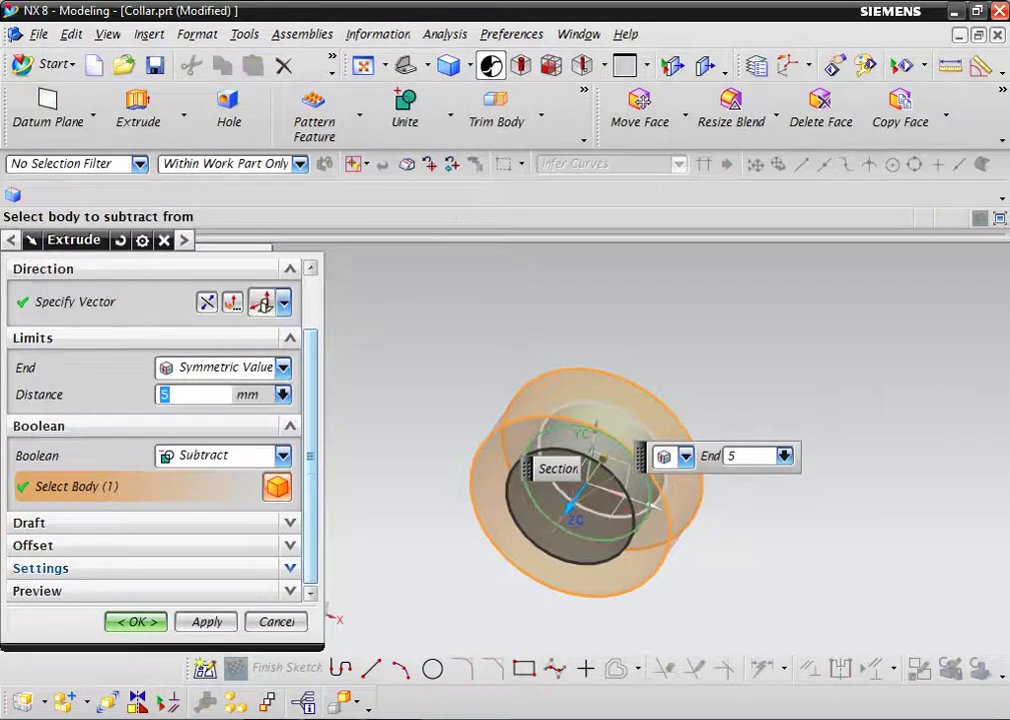
pyautogui.press('Return')
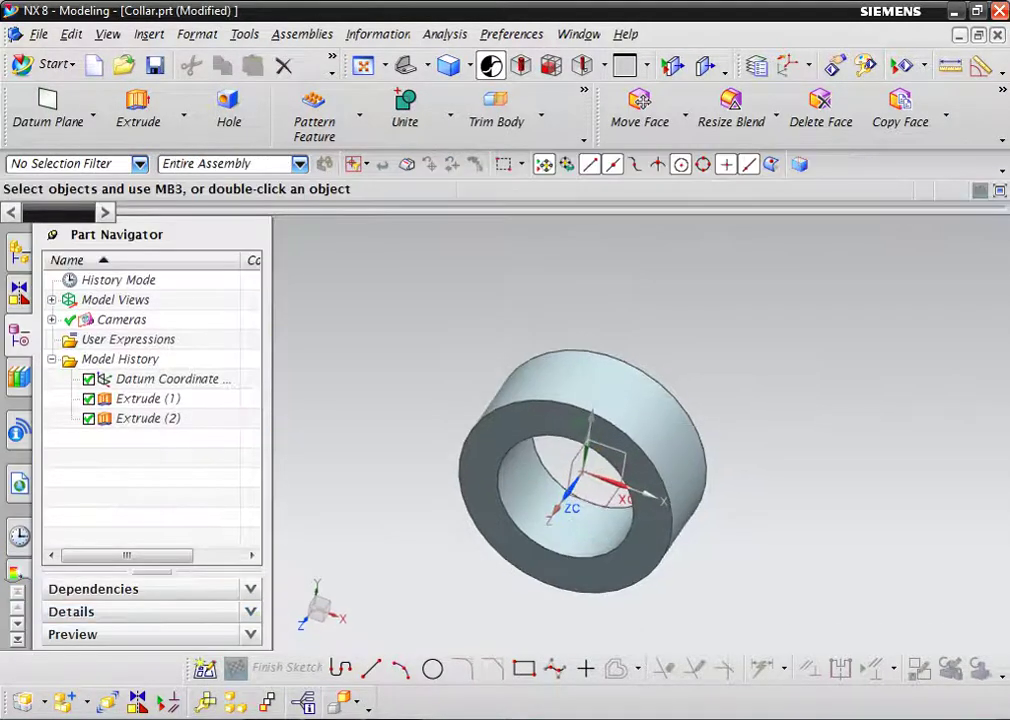
pyautogui.click(405, 65)
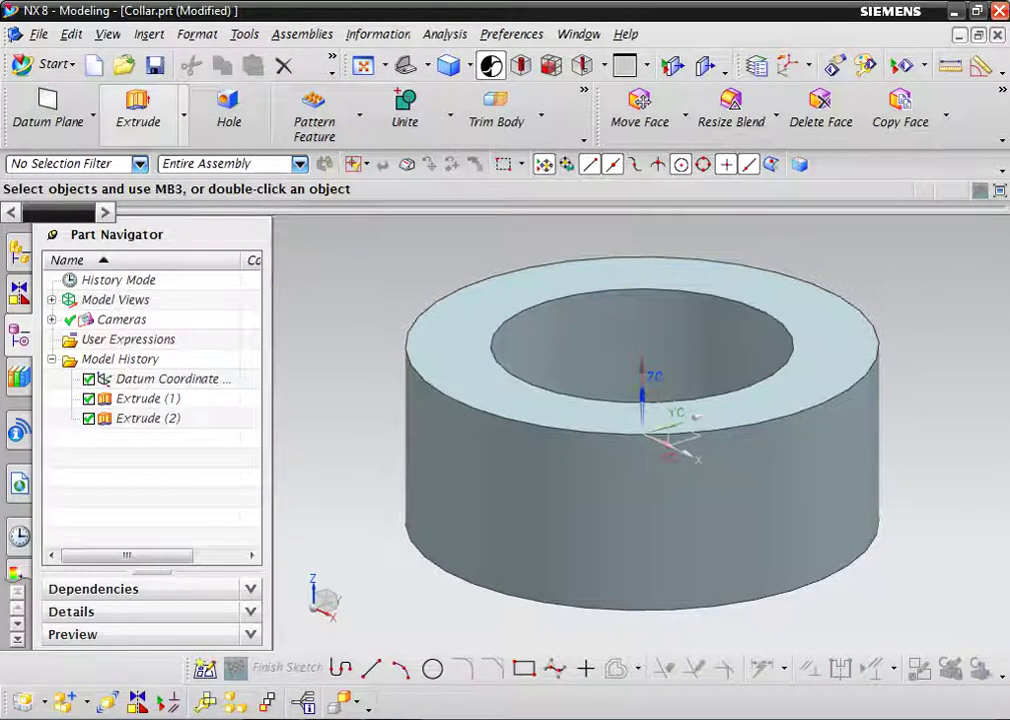
pyautogui.click(184, 116)
# Start a Revolve sketch on the datum plane with a 30-long base line offset 15
pyautogui.click(150, 182)
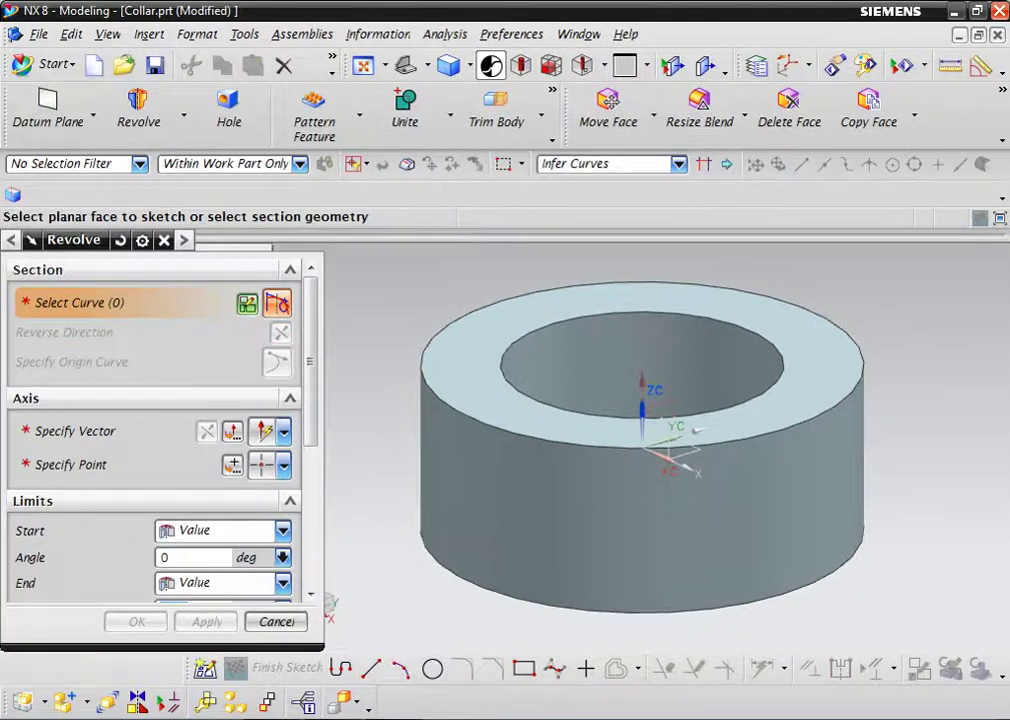
pyautogui.click(650, 440)
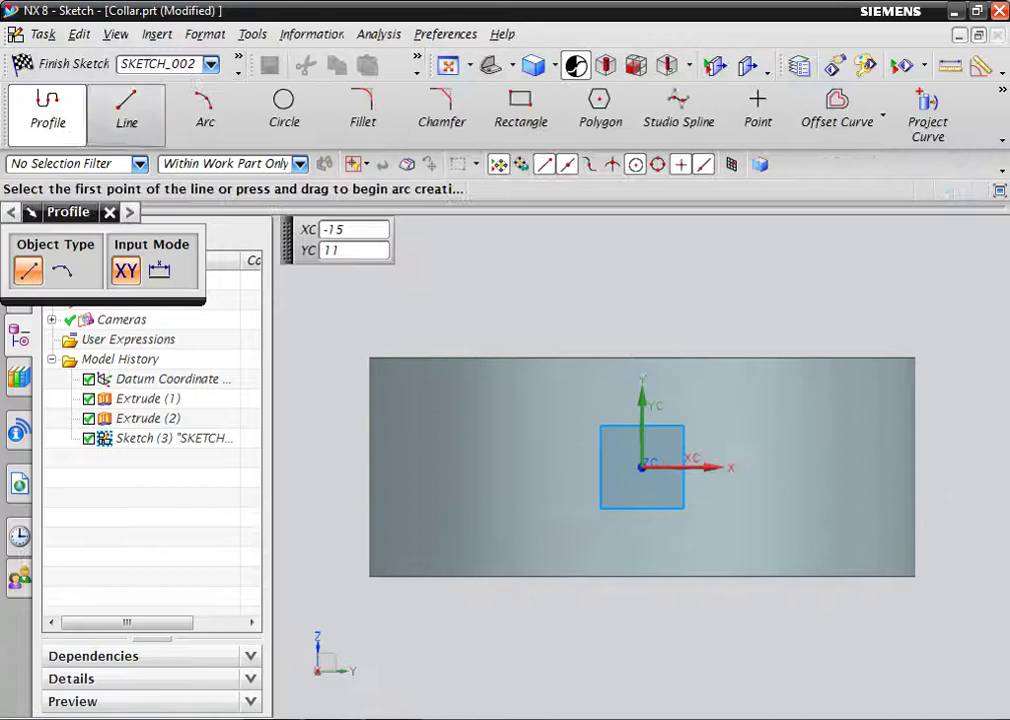
pyautogui.click(125, 108)
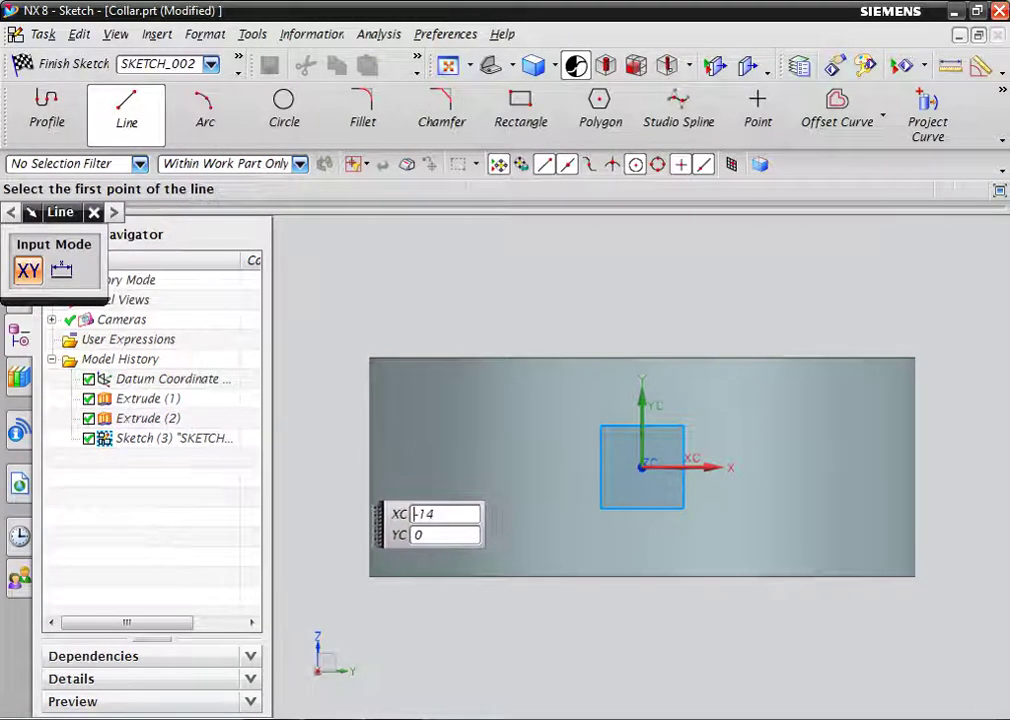
pyautogui.click(372, 466)
pyautogui.write('28')
pyautogui.press('Return')
pyautogui.press('Escape')
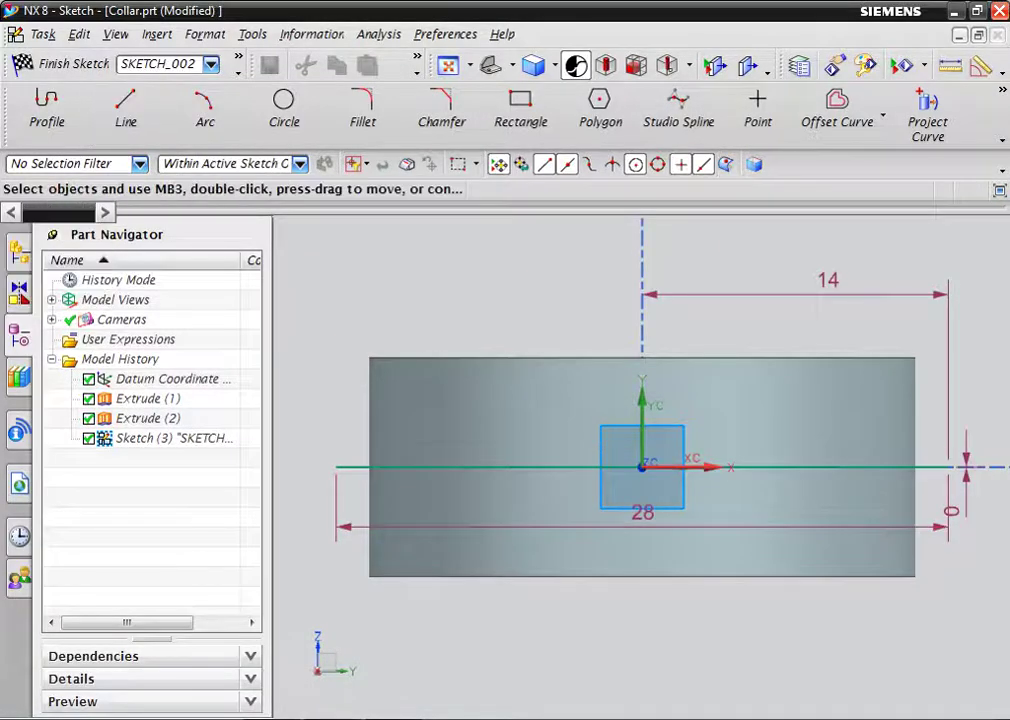
pyautogui.doubleClick(642, 512)
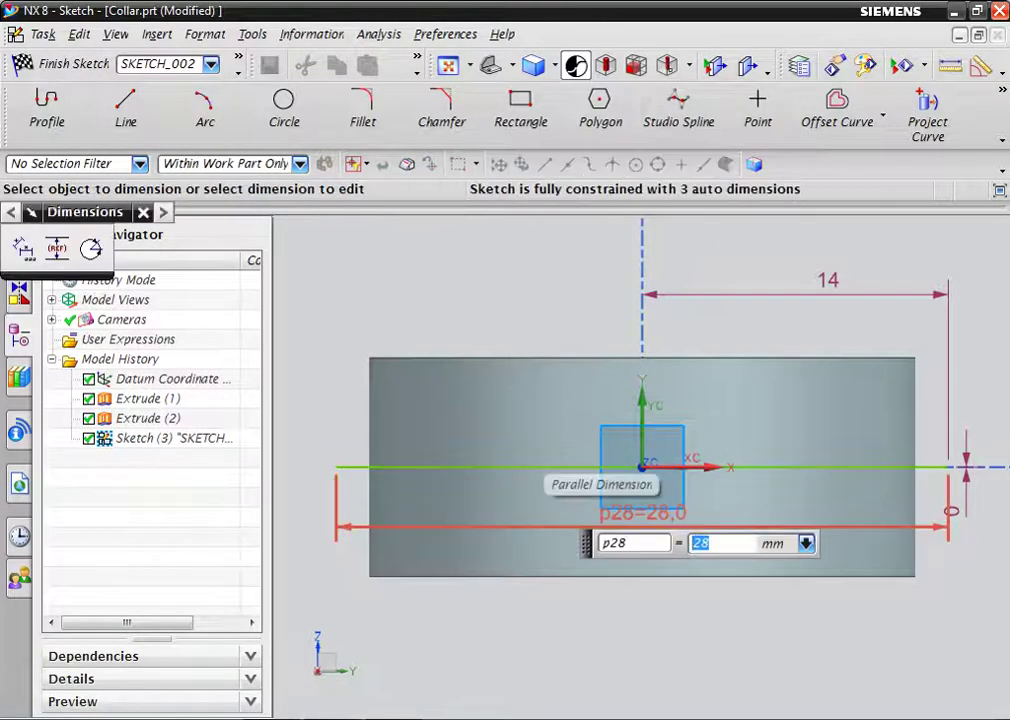
pyautogui.write('0')
pyautogui.press('Return')
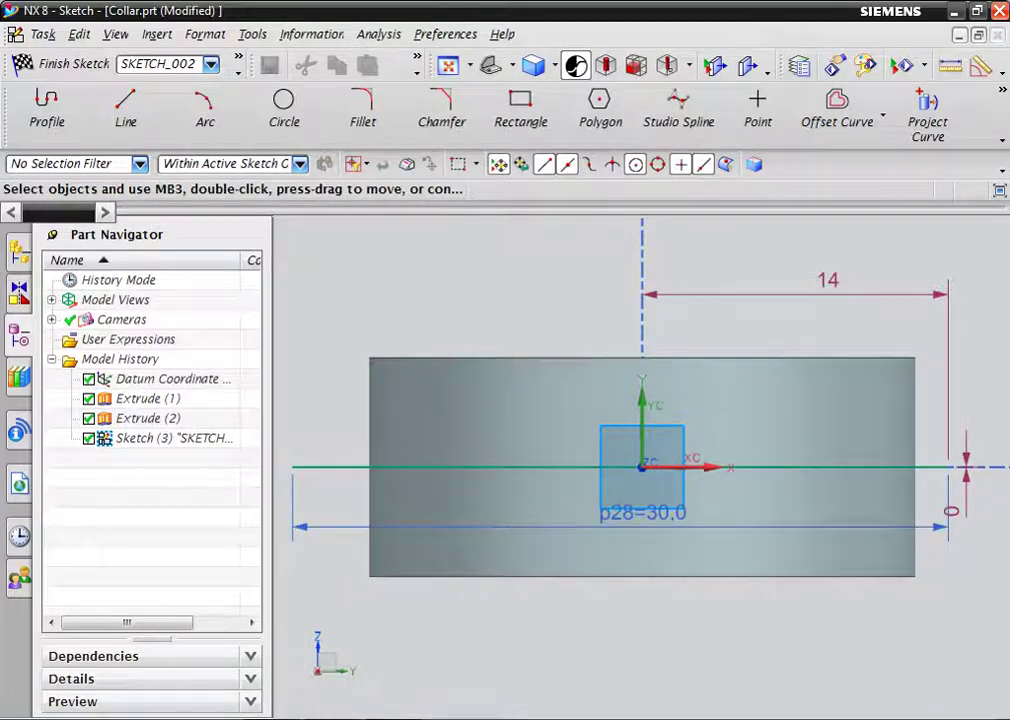
pyautogui.doubleClick(828, 281)
pyautogui.write('15')
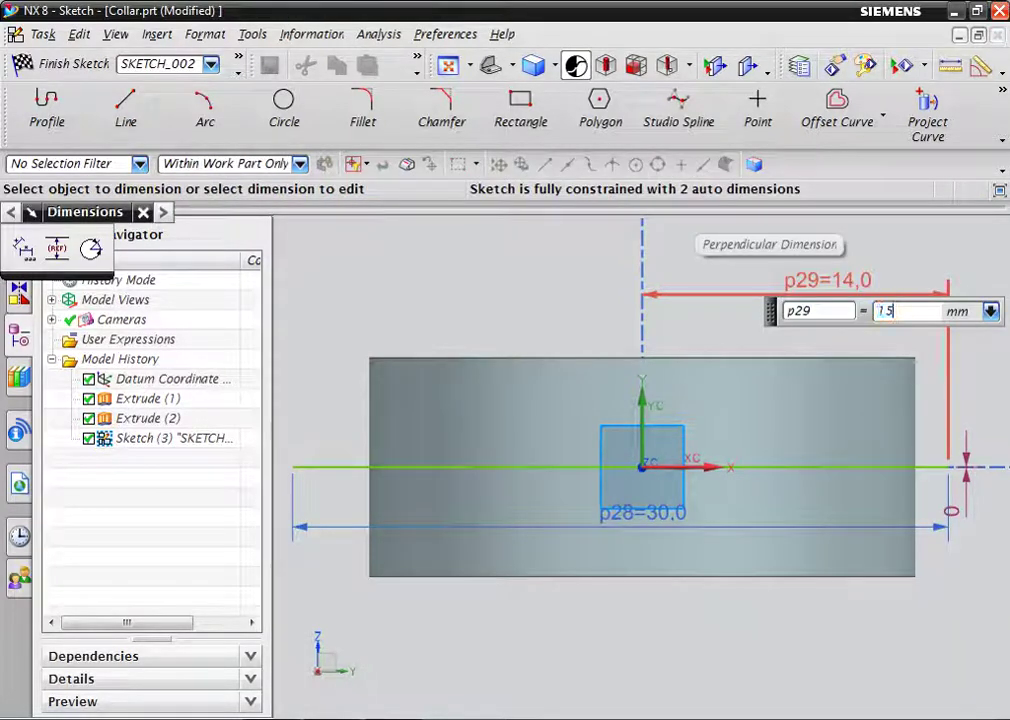
pyautogui.press('Return')
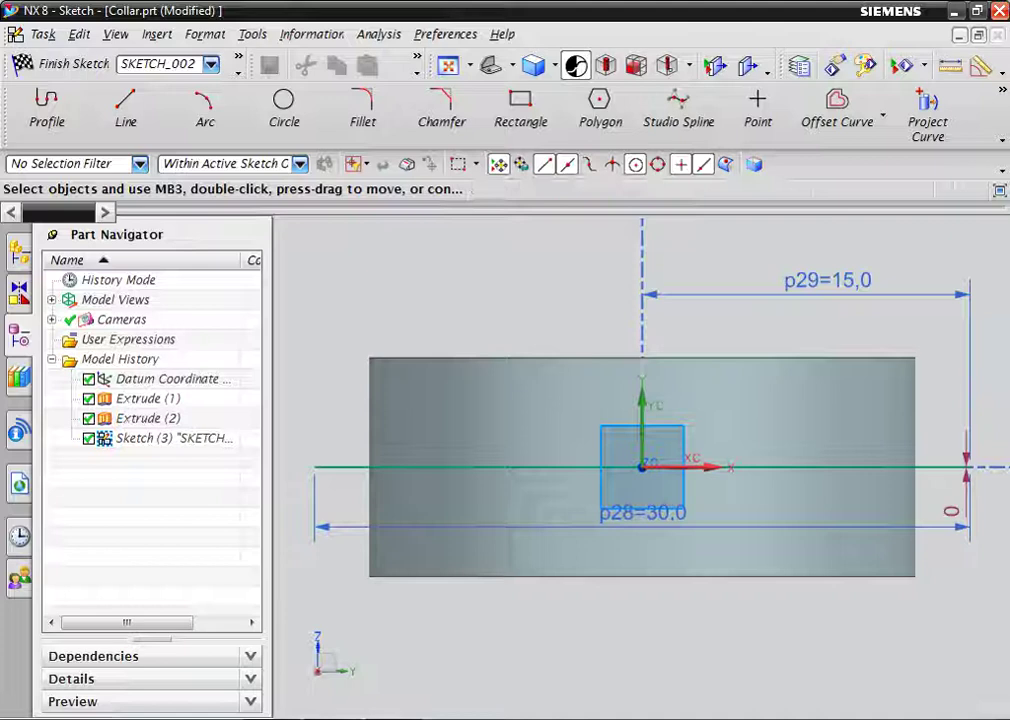
# Draw the vertical, slanted top and closing lines to complete the four-sided profile
pyautogui.click(125, 105)
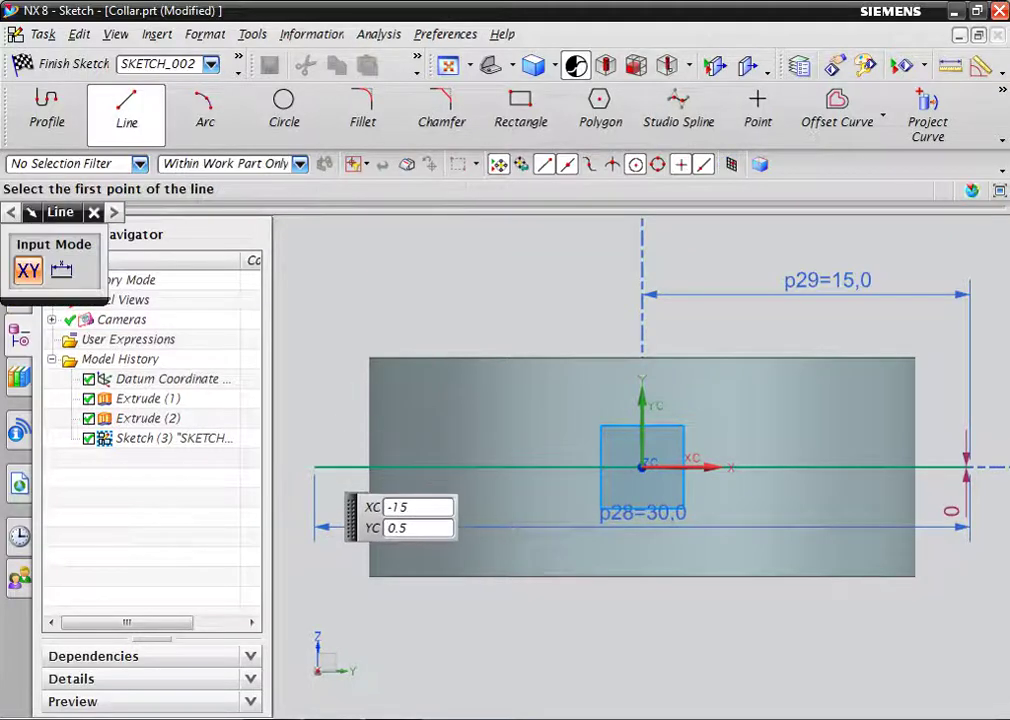
pyautogui.click(316, 467)
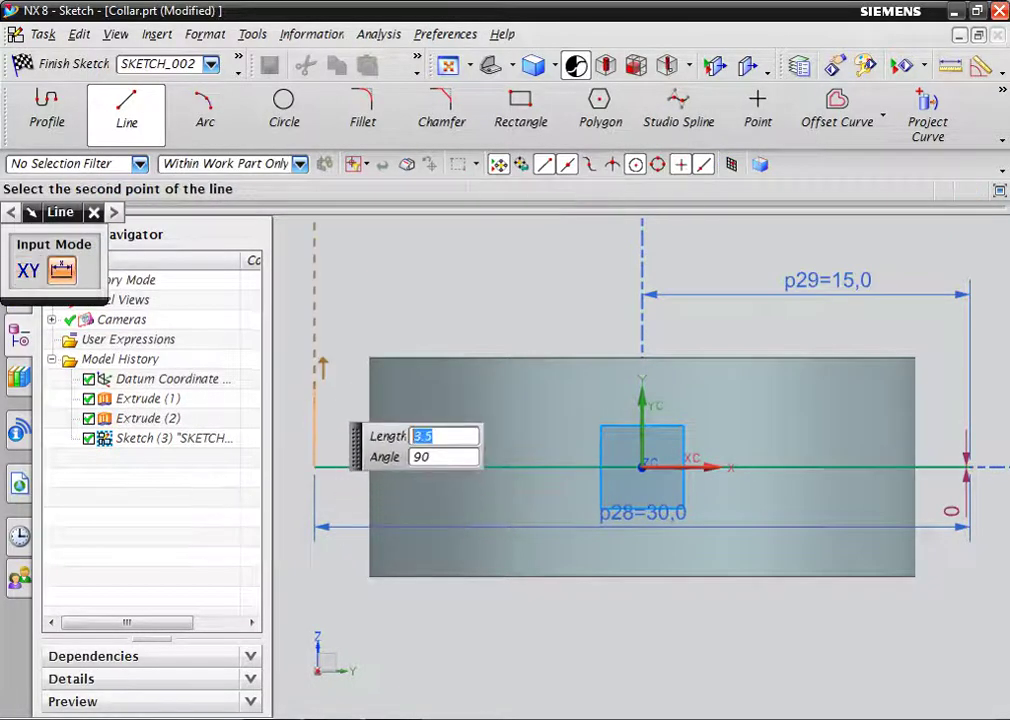
pyautogui.press('Return')
pyautogui.click(316, 391)
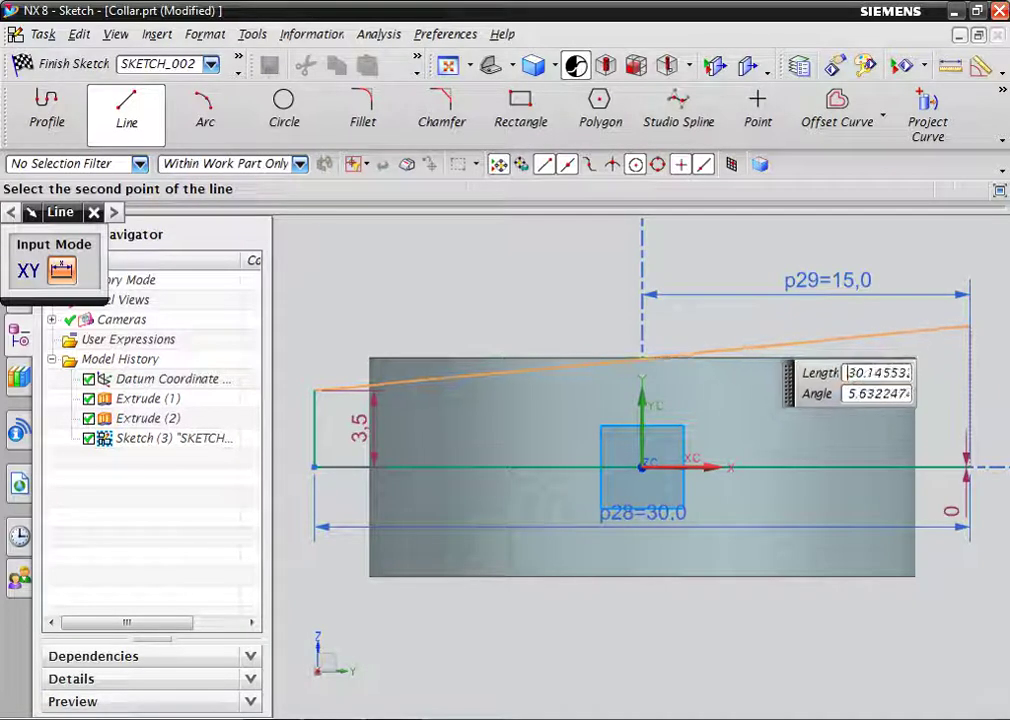
pyautogui.scroll(-2, 970, 328)
pyautogui.scroll(5, 970, 325)
pyautogui.click(965, 331)
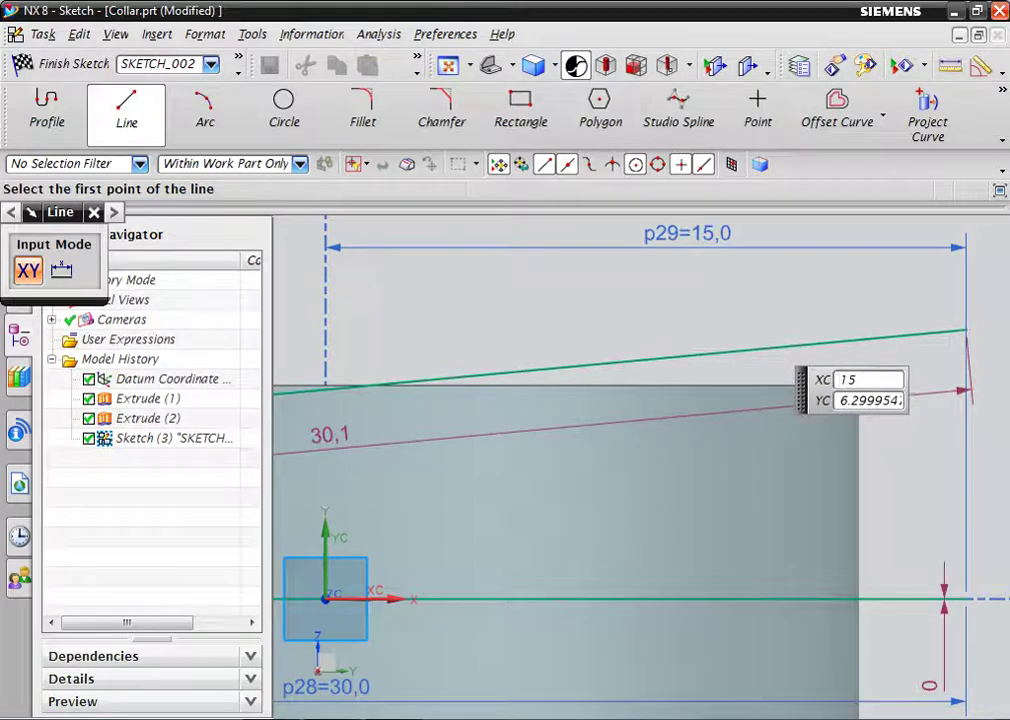
pyautogui.click(965, 330)
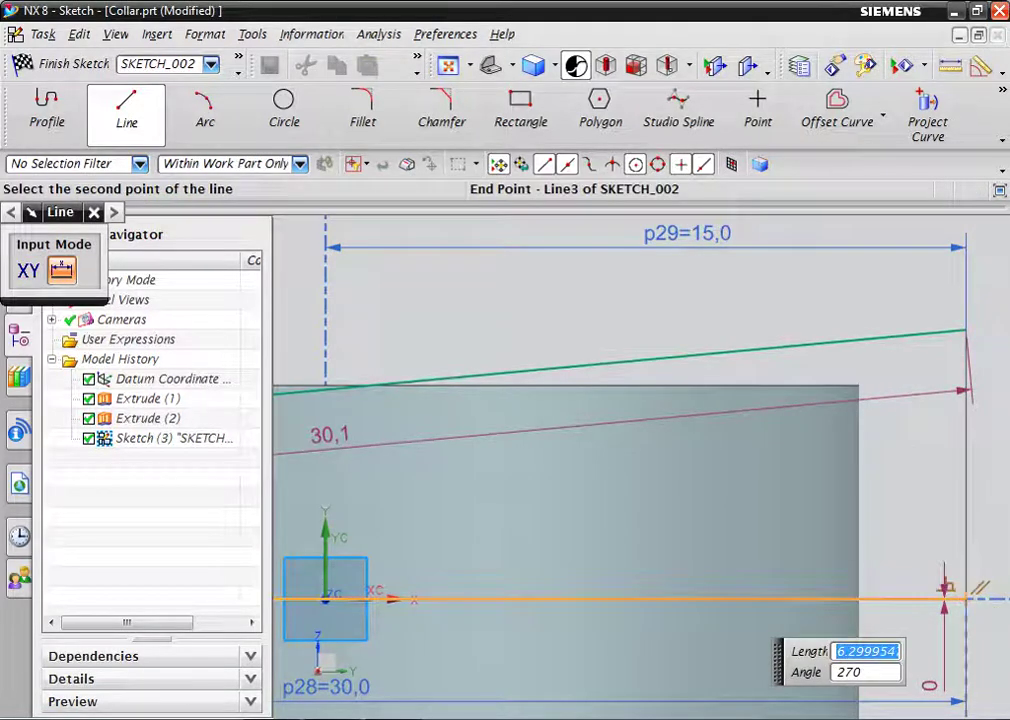
pyautogui.click(965, 598)
pyautogui.press('Escape')
pyautogui.scroll(2, 987, 361)
pyautogui.scroll(-5, 984, 357)
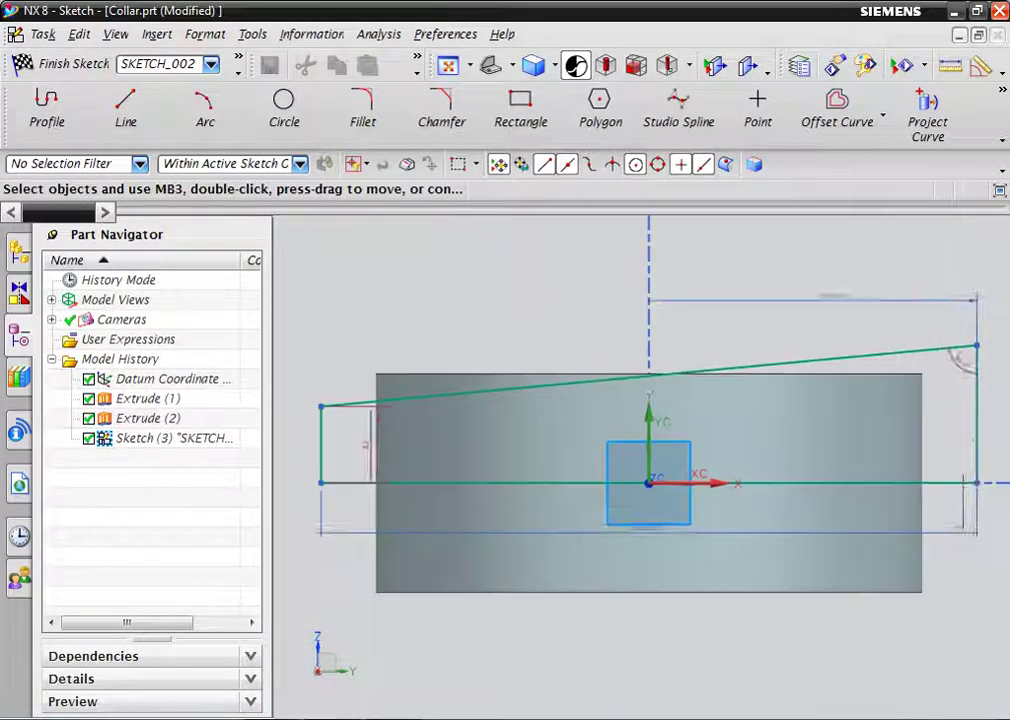
pyautogui.scroll(1, 310, 420)
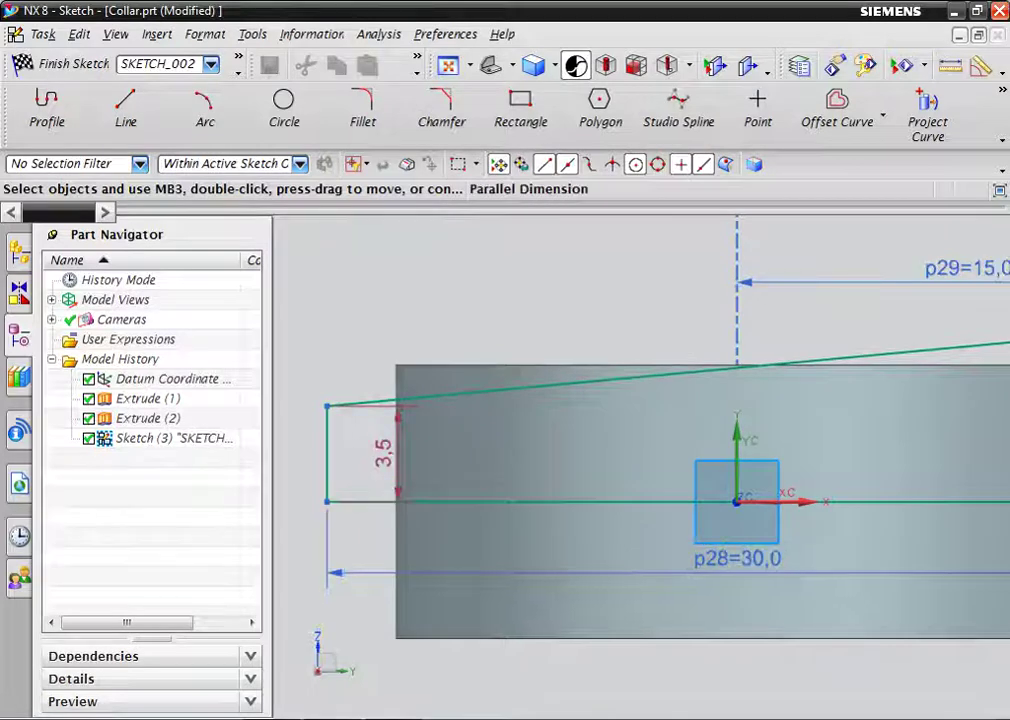
# Set the left height to 2, add a 91.91° taper angle, and finish the sketch
pyautogui.moveTo(383, 452); pyautogui.dragTo(331, 430)
pyautogui.doubleClick(331, 430)
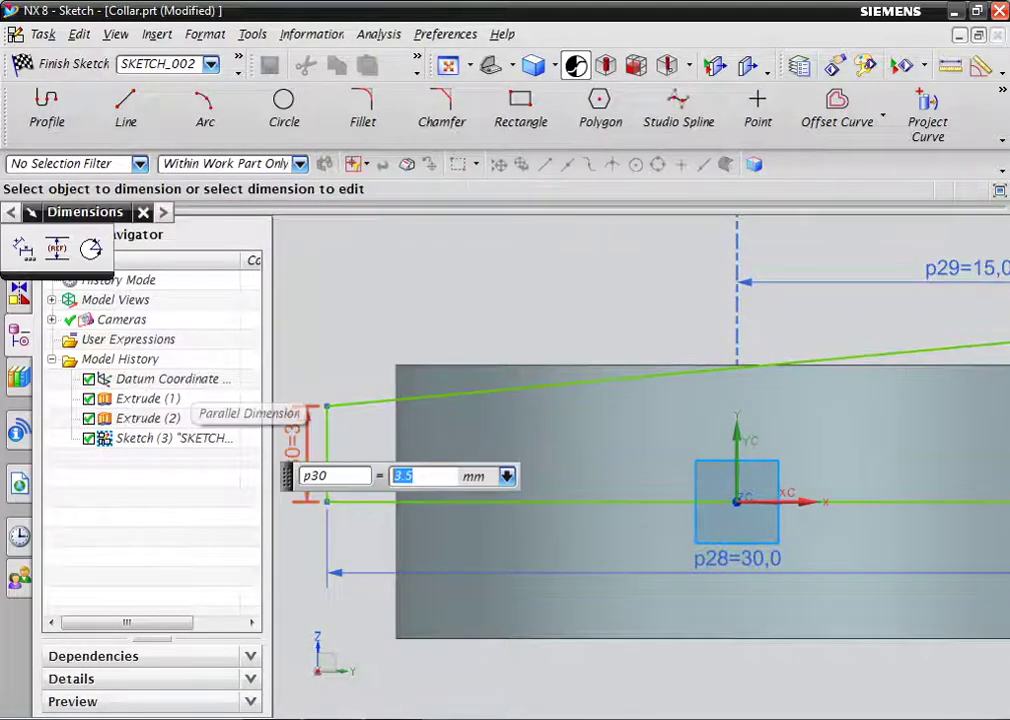
pyautogui.write('2')
pyautogui.press('Return')
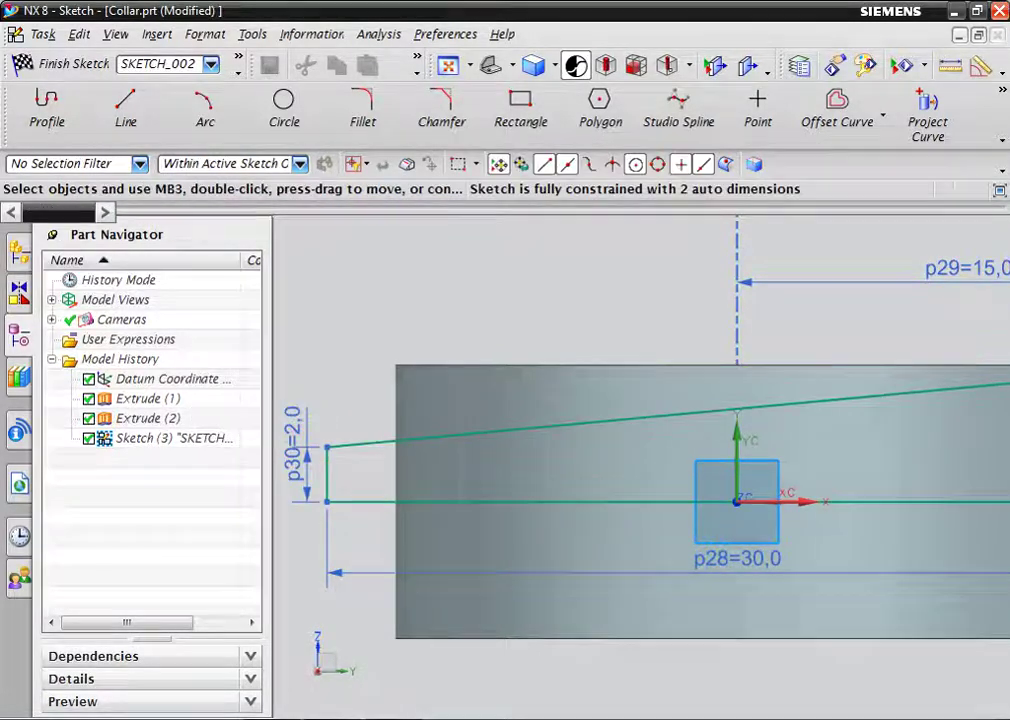
pyautogui.click(1002, 89)
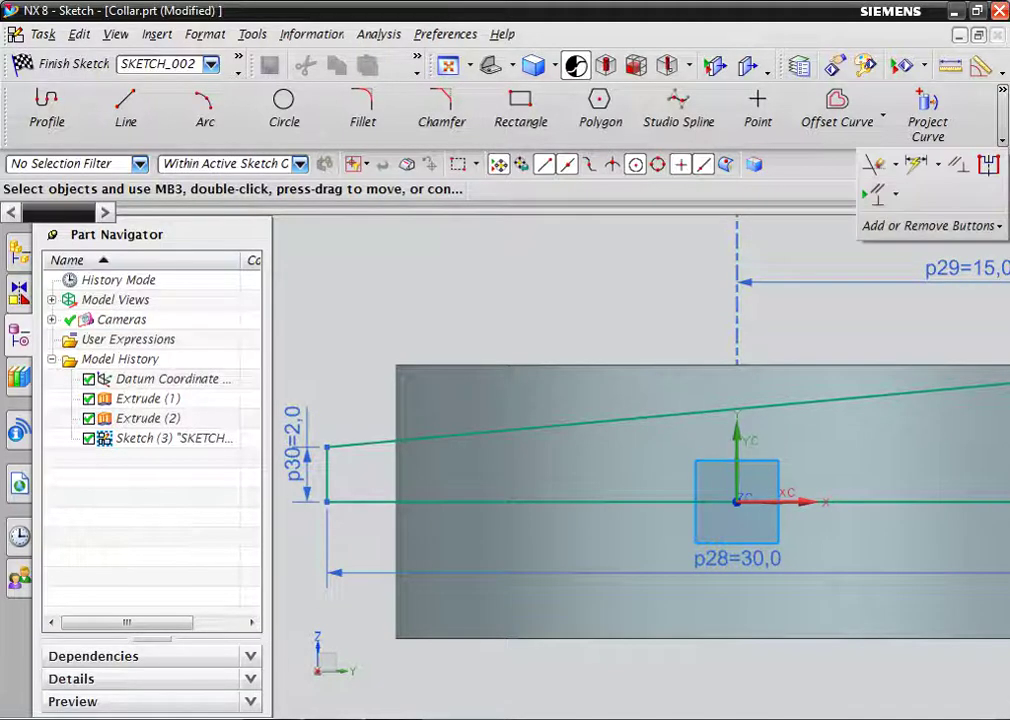
pyautogui.click(895, 163)
pyautogui.click(790, 216)
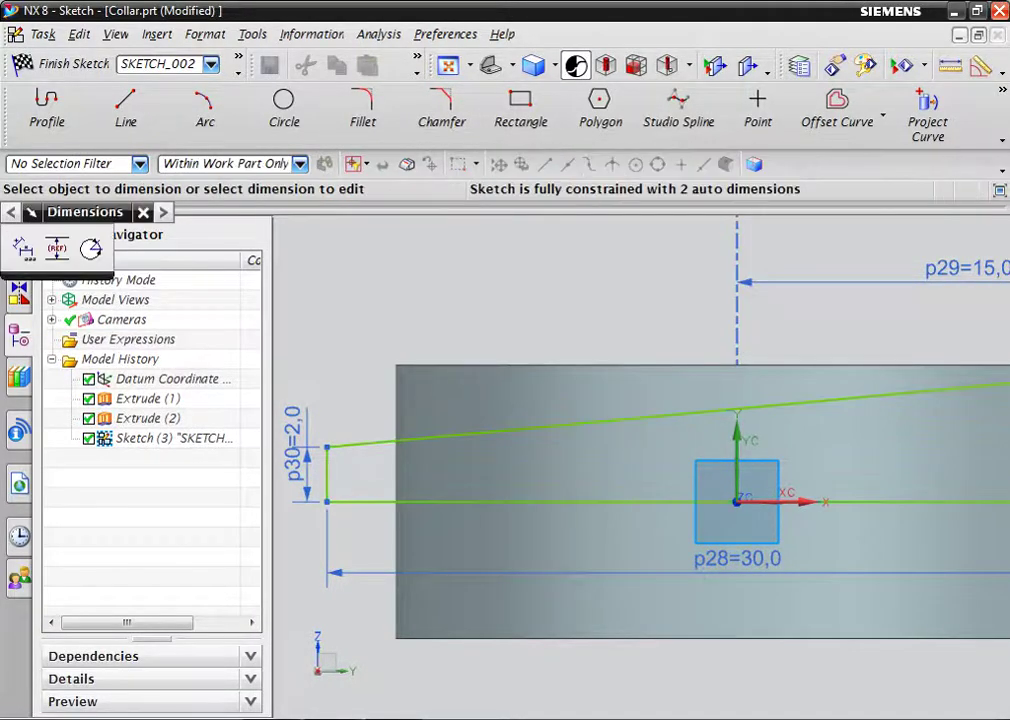
pyautogui.click(327, 475)
pyautogui.click(345, 446)
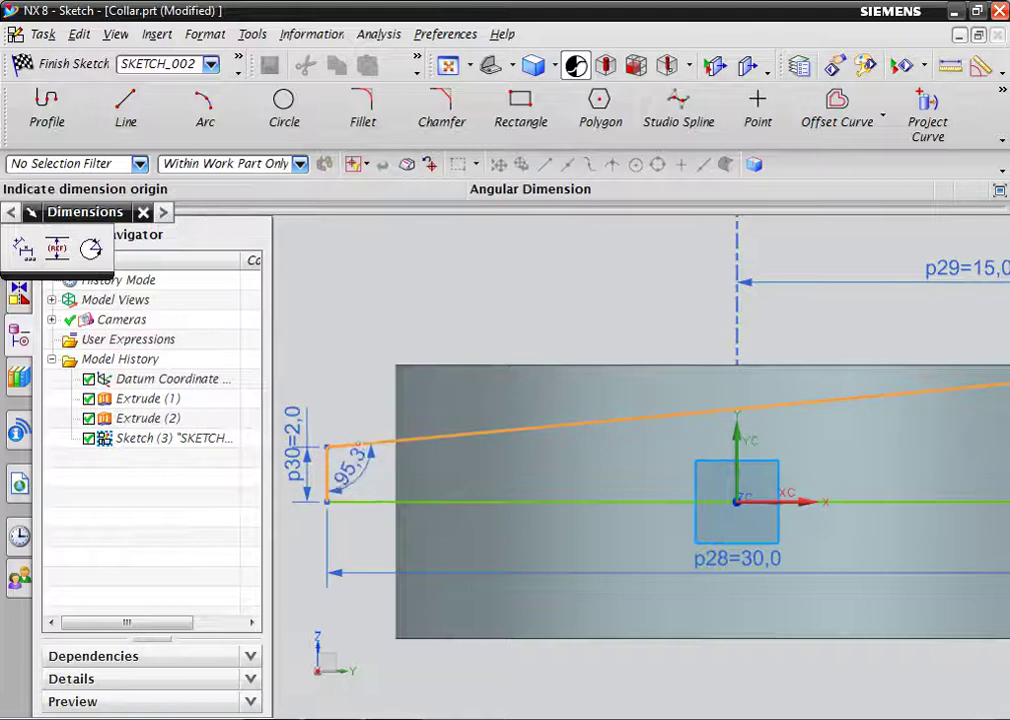
pyautogui.click(355, 468)
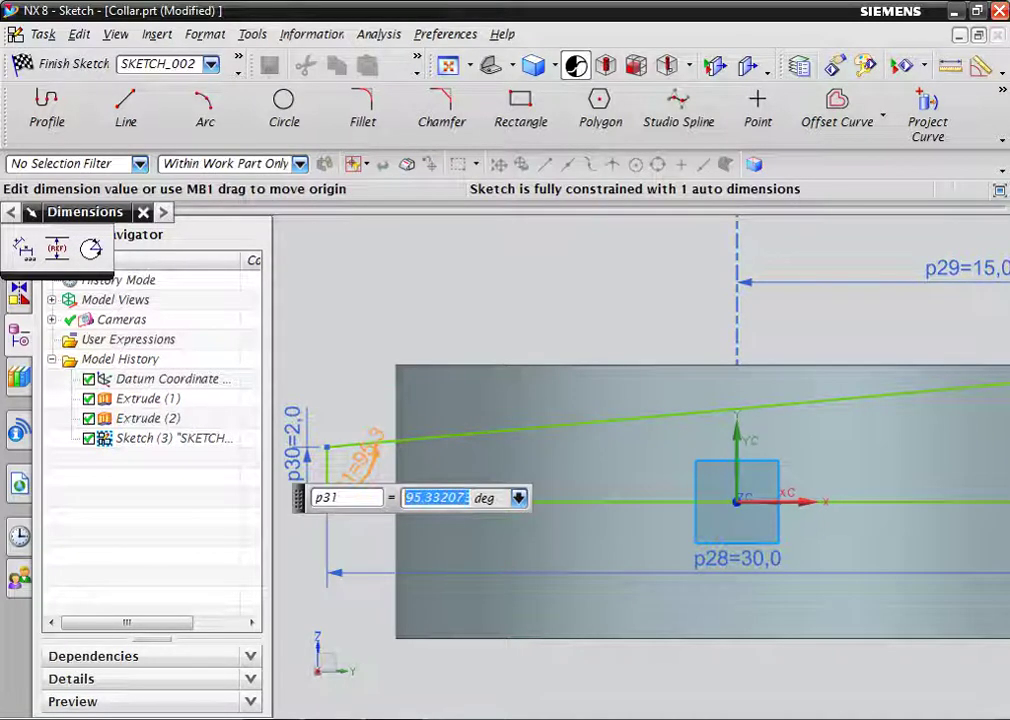
pyautogui.write('91.9')
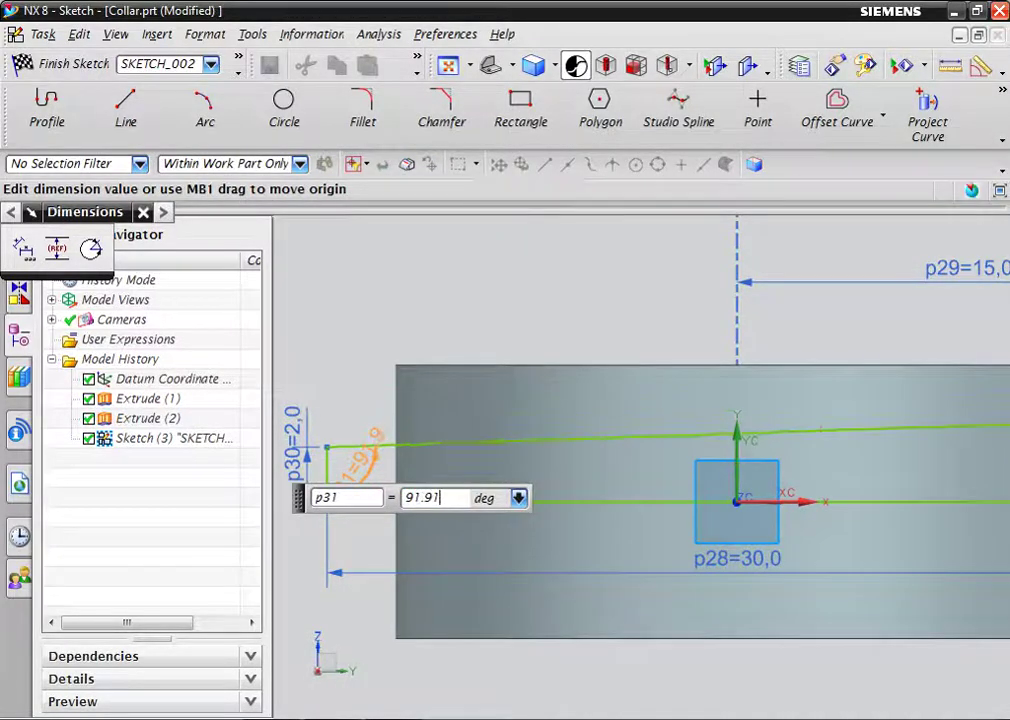
pyautogui.write('1')
pyautogui.press('Return')
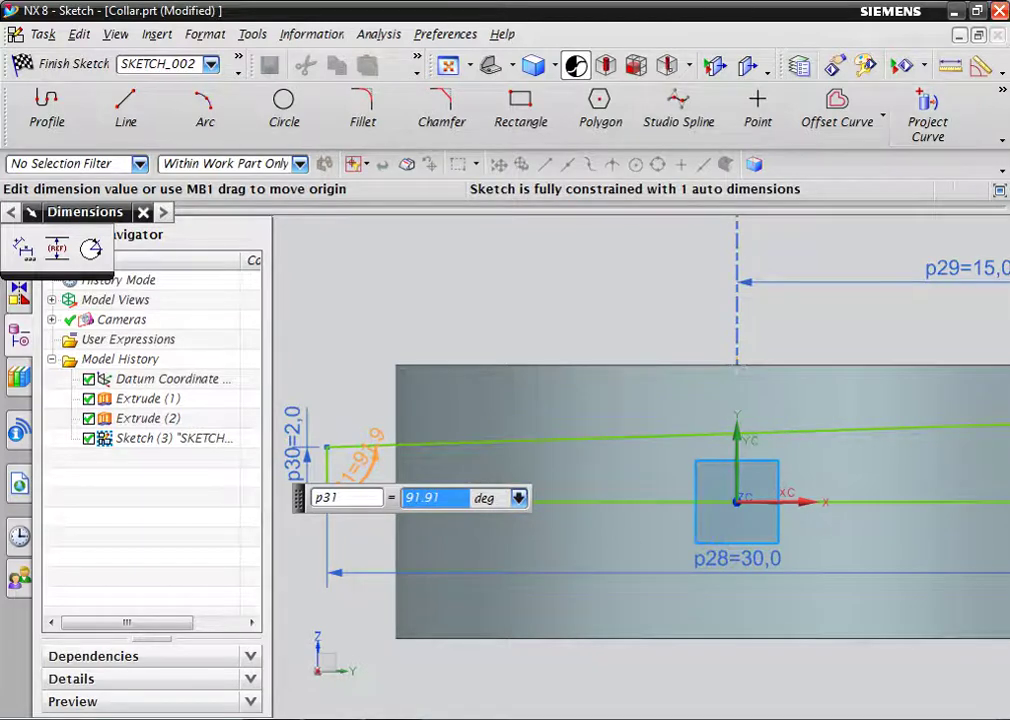
pyautogui.hotkey('ctrl', 'q')
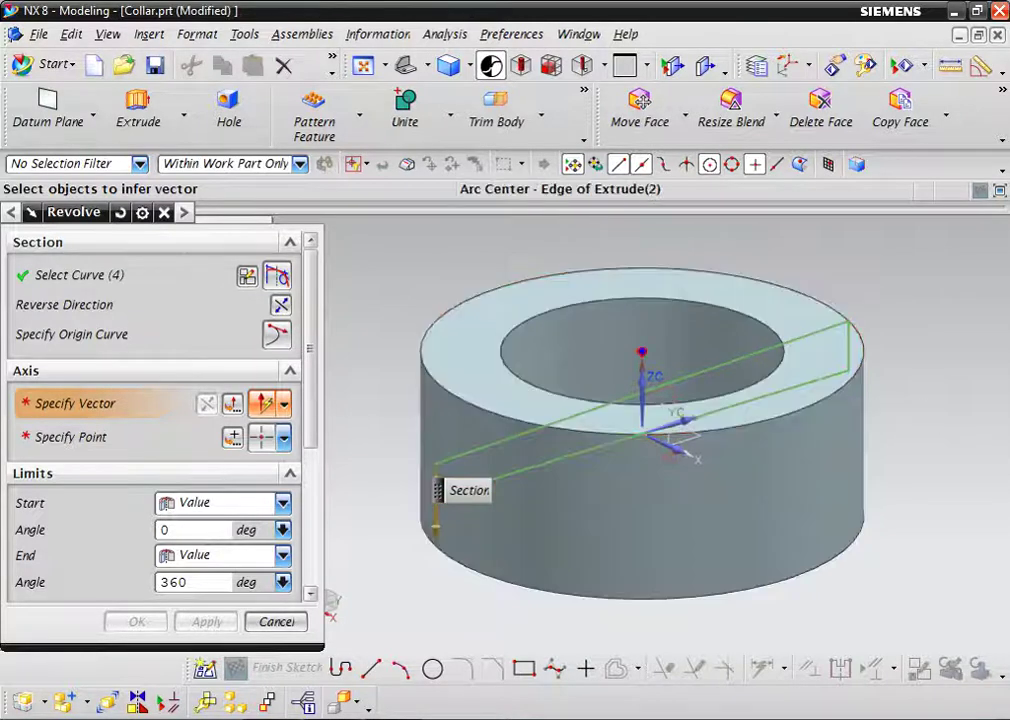
# Revolve the profile about the YC axis through the origin, subtracting it from the collar
pyautogui.click(80, 275)
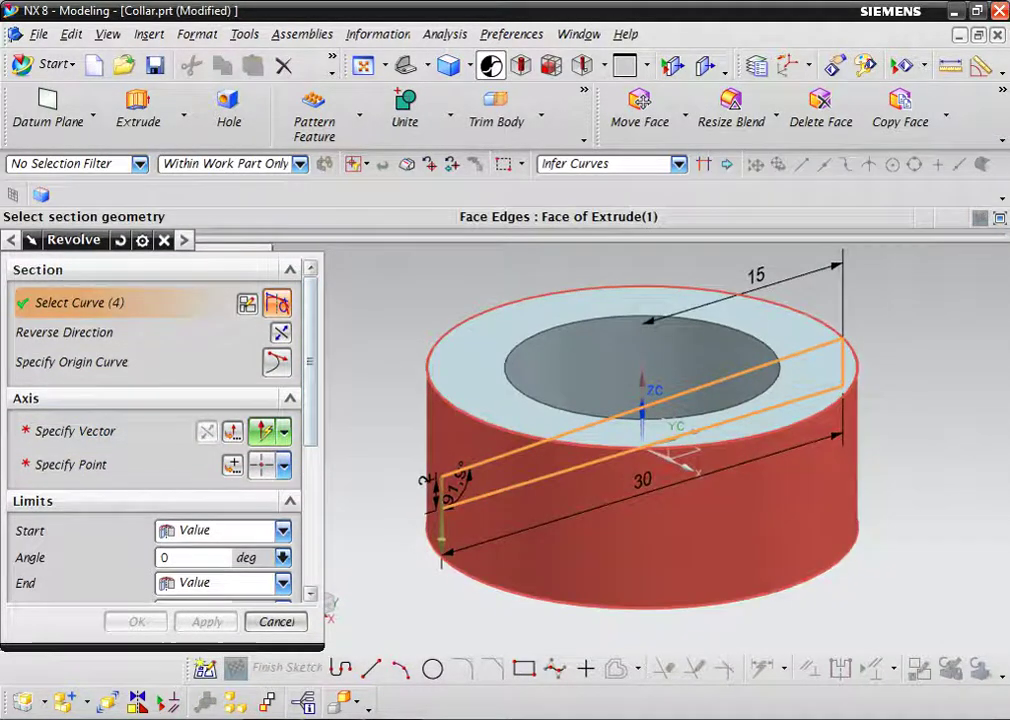
pyautogui.click(75, 431)
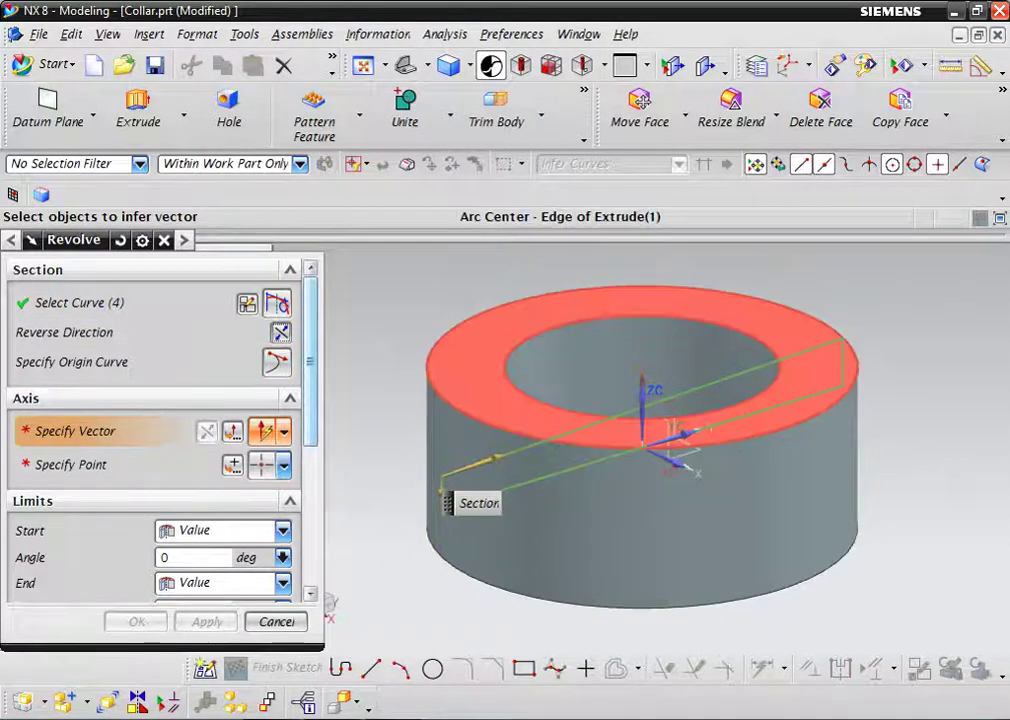
pyautogui.moveTo(700, 420); pyautogui.dragTo(700, 500, button='middle')
pyautogui.moveTo(628, 401); pyautogui.dragTo(631, 404, button='middle')
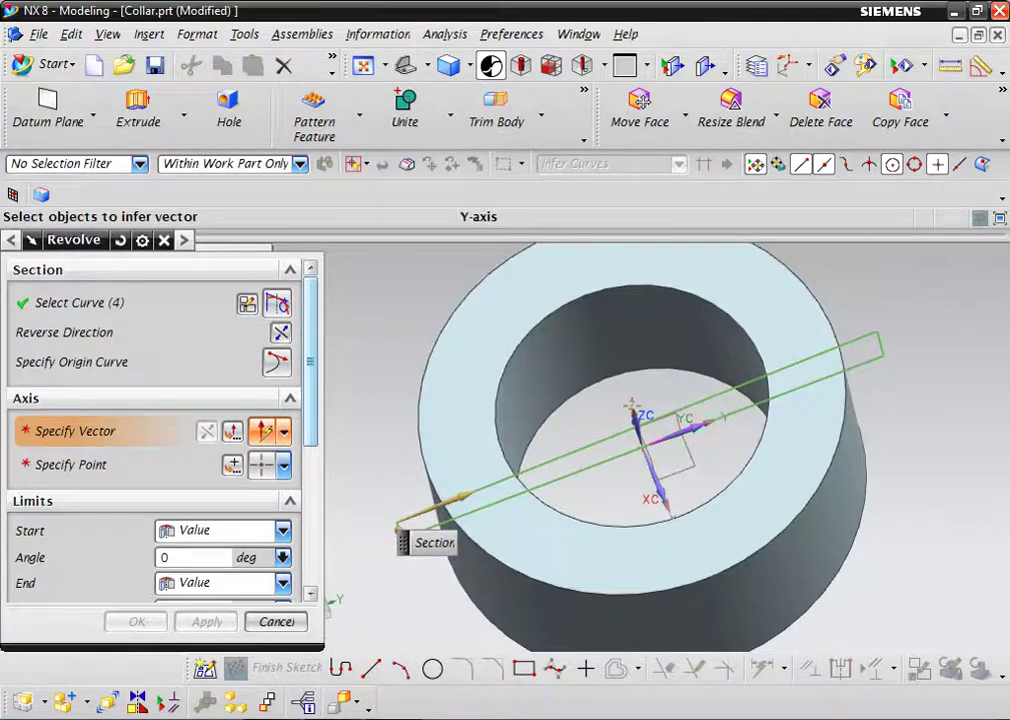
pyautogui.click(690, 425)
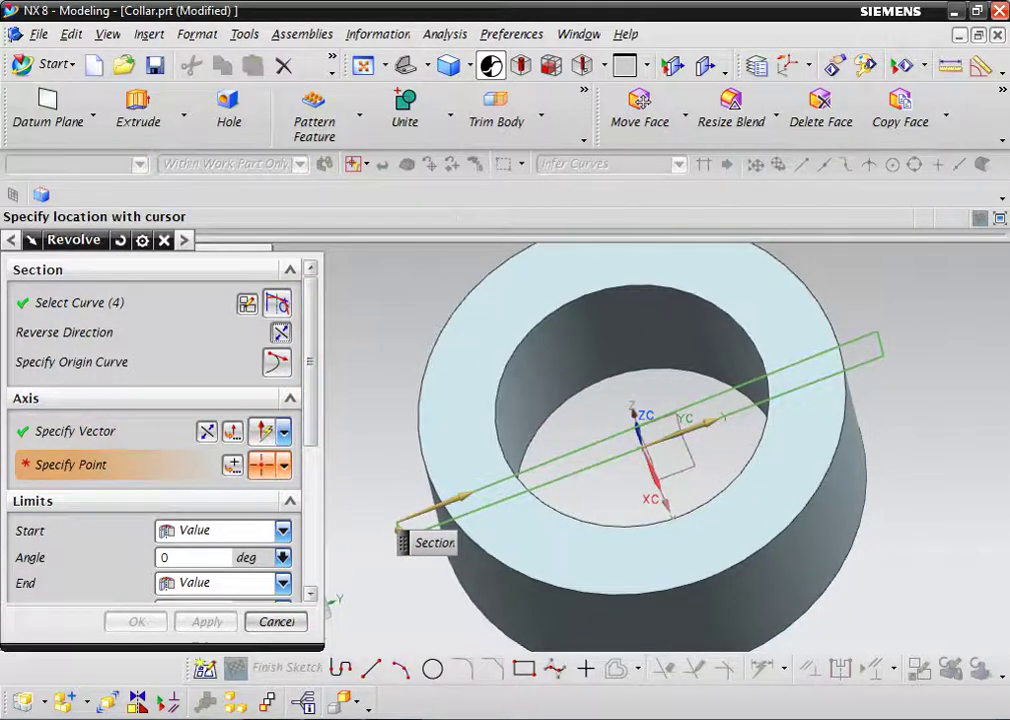
pyautogui.click(232, 464)
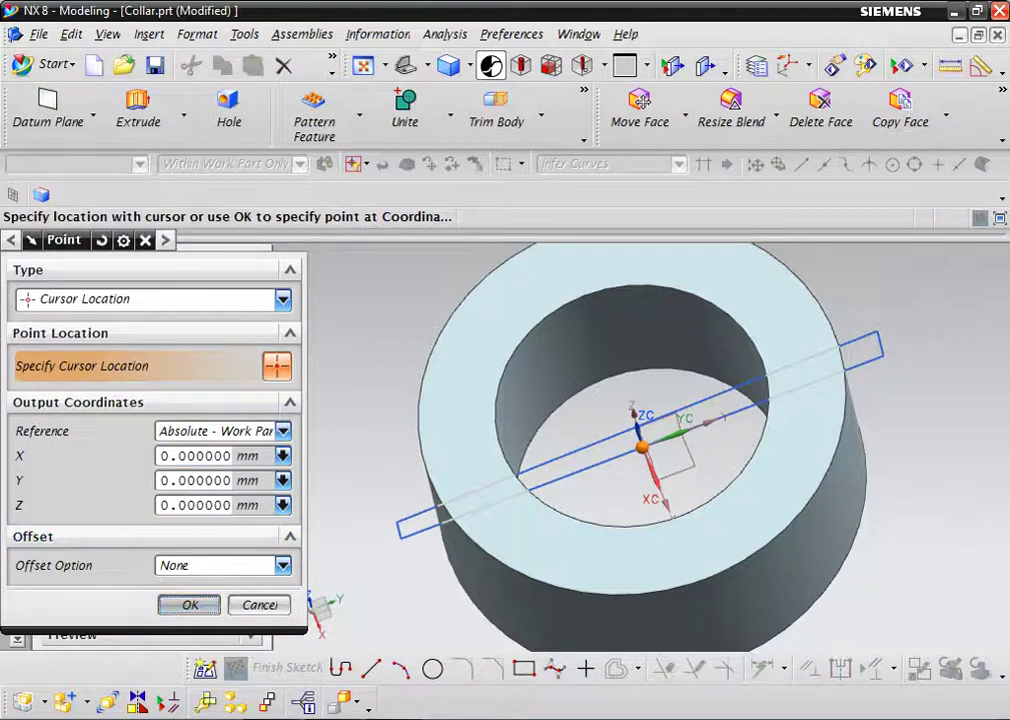
pyautogui.click(189, 605)
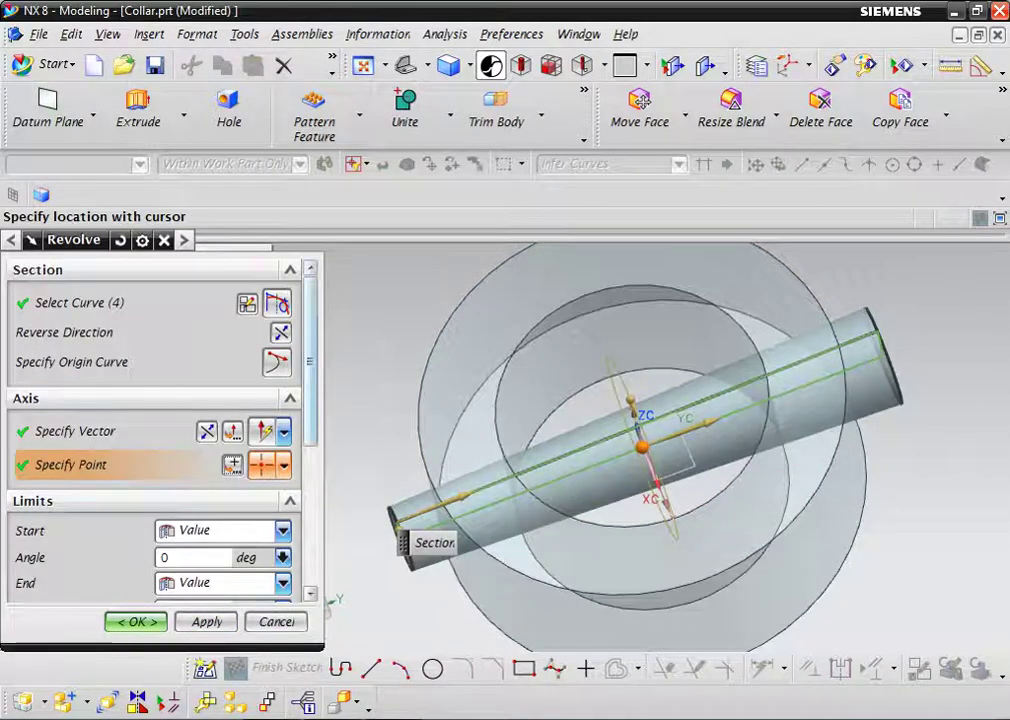
pyautogui.scroll(-3, 160, 430)
pyautogui.scroll(-2, 160, 430)
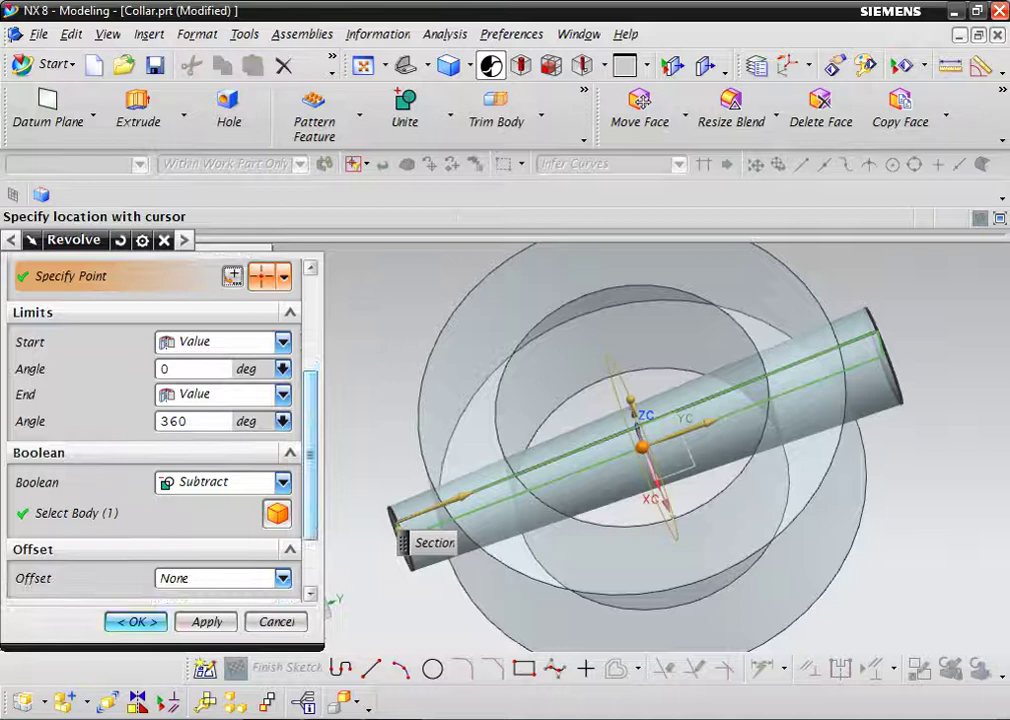
pyautogui.press('Return')
pyautogui.moveTo(520, 270); pyautogui.dragTo(493, 243, button='middle')
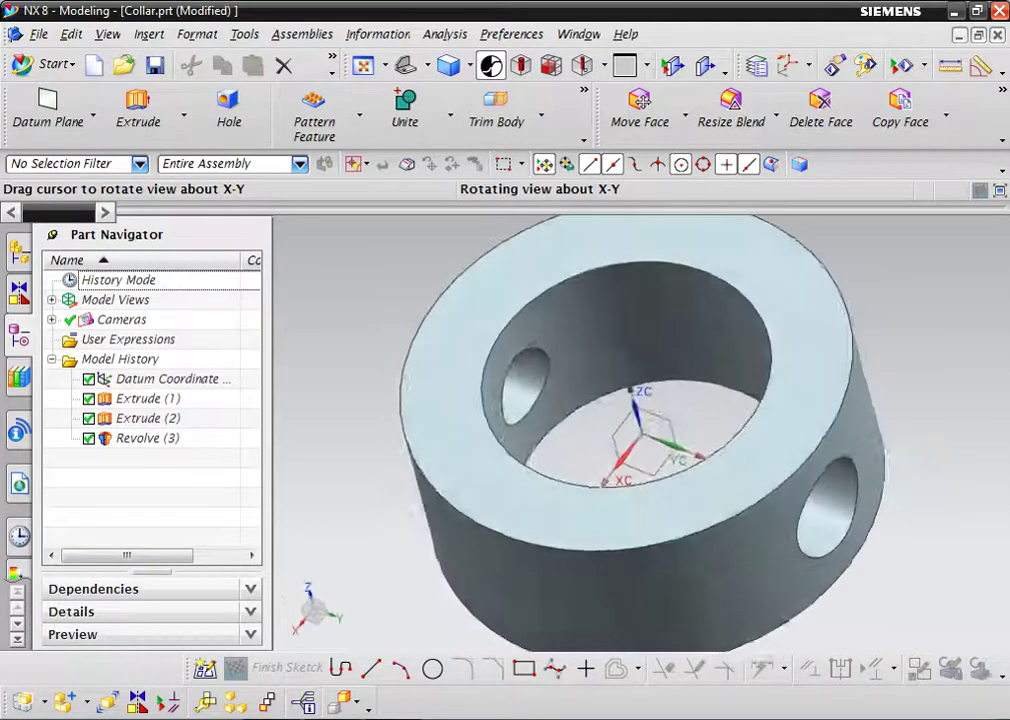
# Apply the plastic blue material to the collar and view it in Studio rendering
pyautogui.moveTo(493, 243); pyautogui.dragTo(490, 240, button='middle')
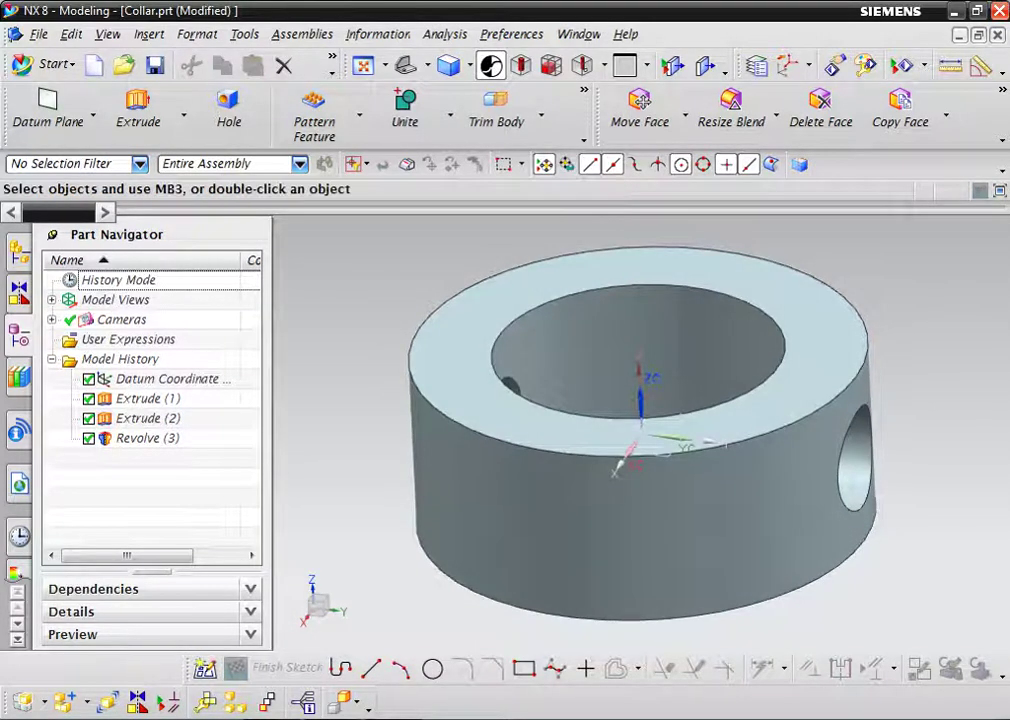
pyautogui.click(18, 572)
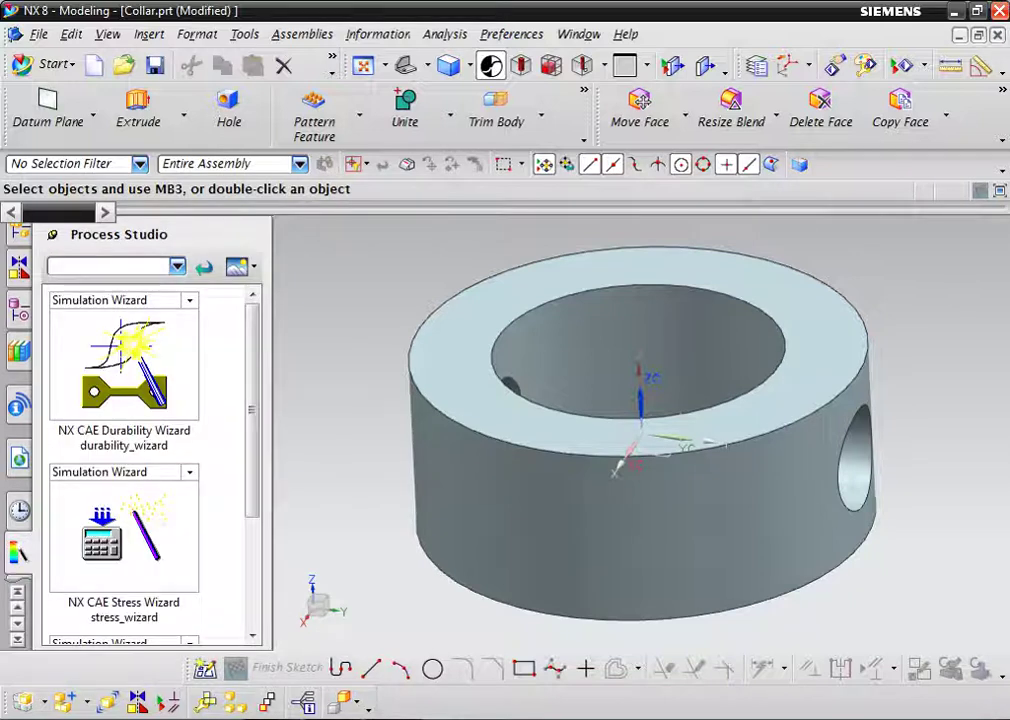
pyautogui.click(19, 552)
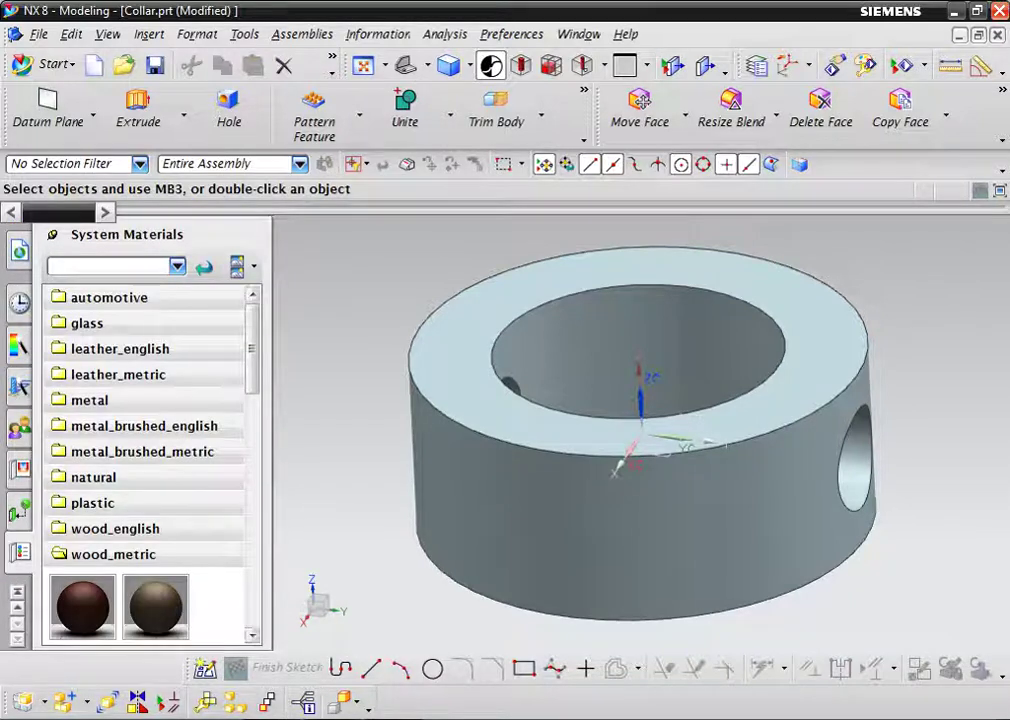
pyautogui.click(92, 503)
pyautogui.scroll(-3, 150, 460)
pyautogui.scroll(-5, 150, 460)
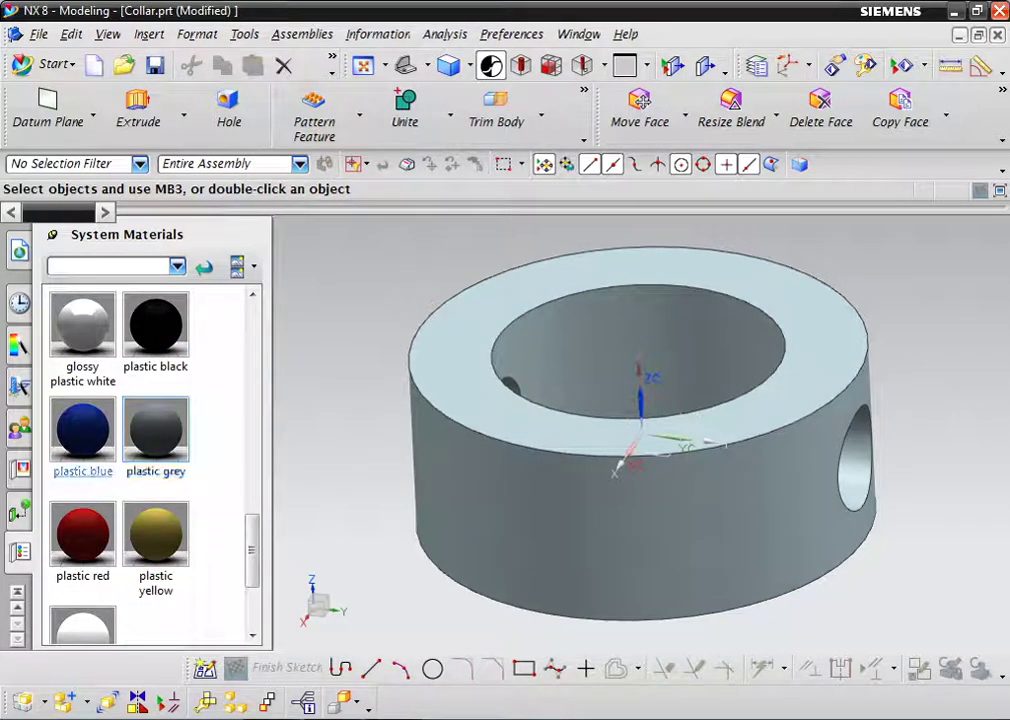
pyautogui.moveTo(83, 440); pyautogui.dragTo(510, 510)
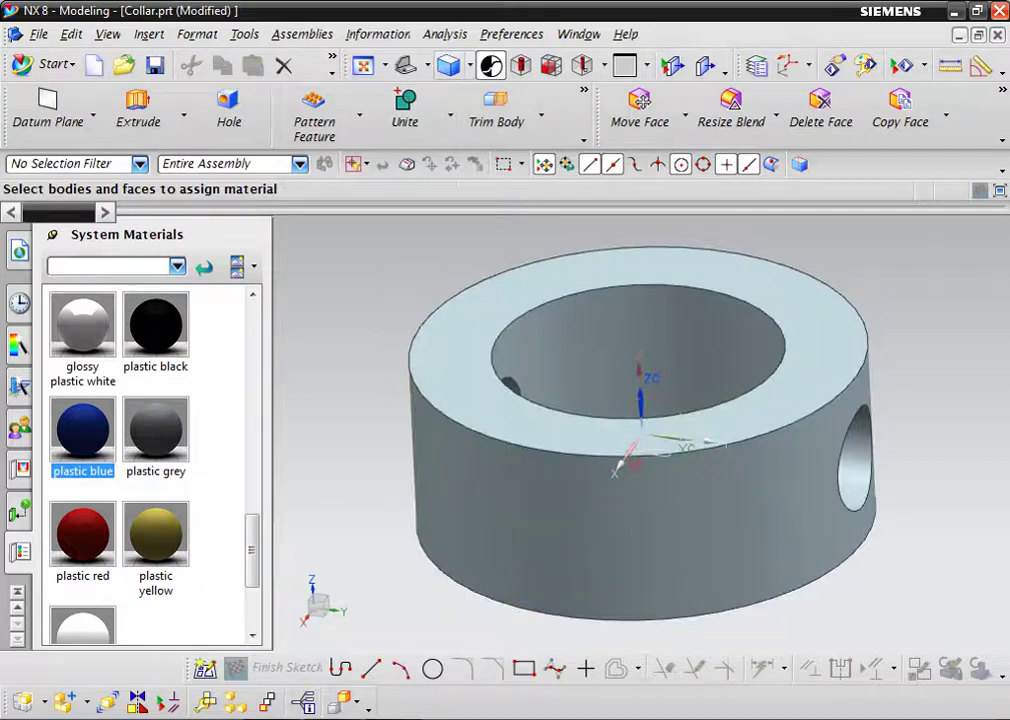
pyautogui.click(469, 65)
pyautogui.click(470, 201)
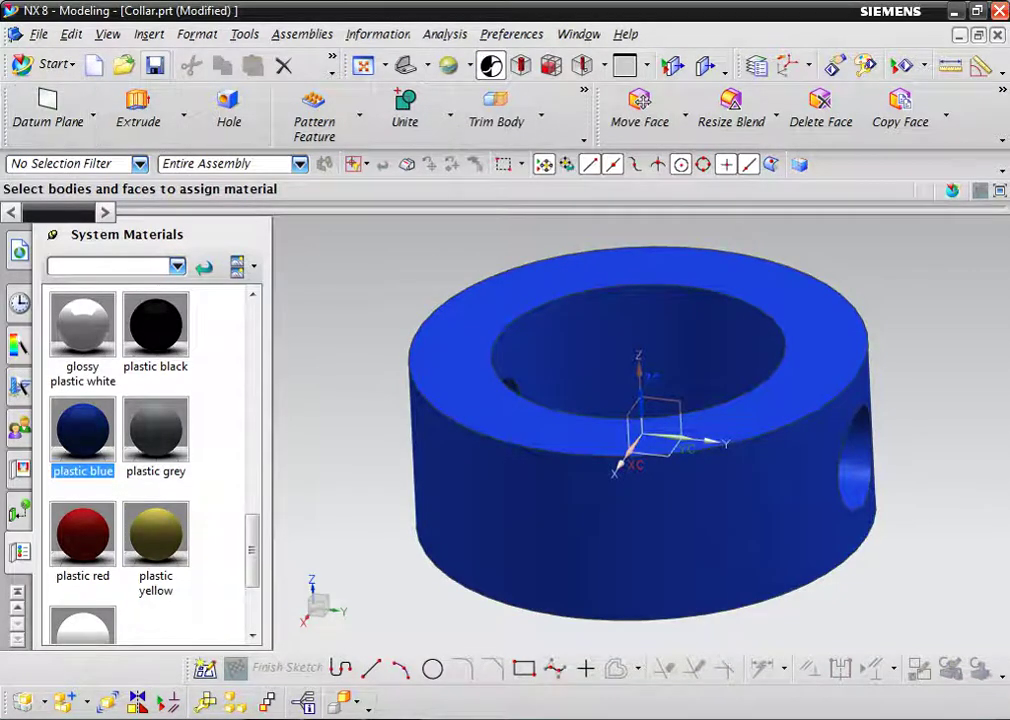
# Save Collar.prt, start a new part file, and switch to the coupling drawing
pyautogui.hotkey('ctrl', 's')
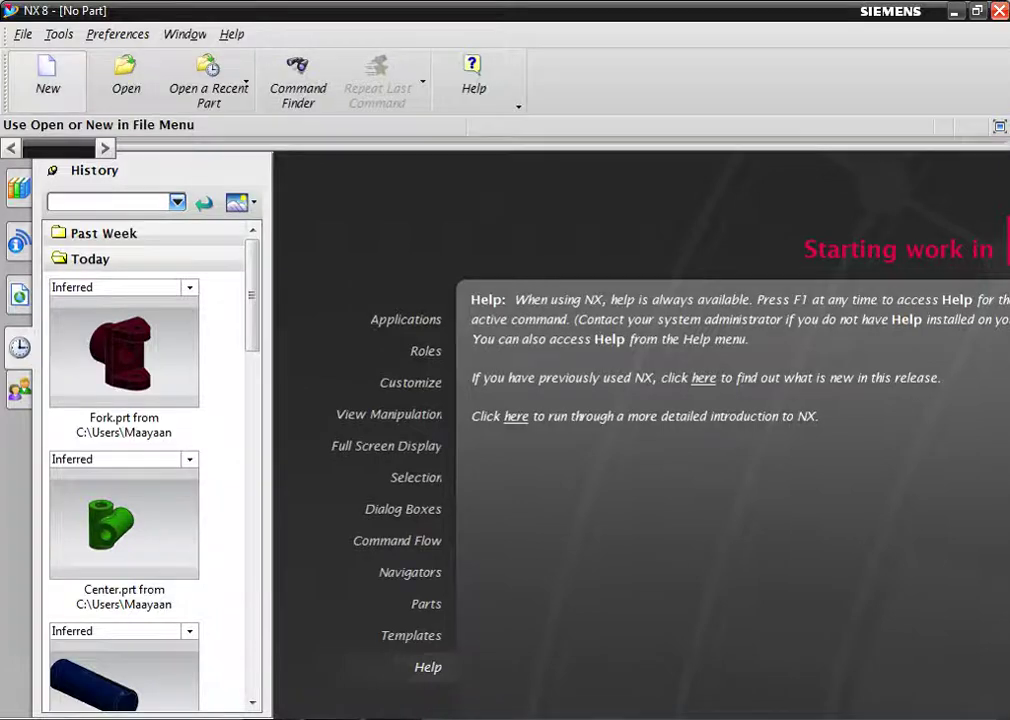
pyautogui.click(47, 75)
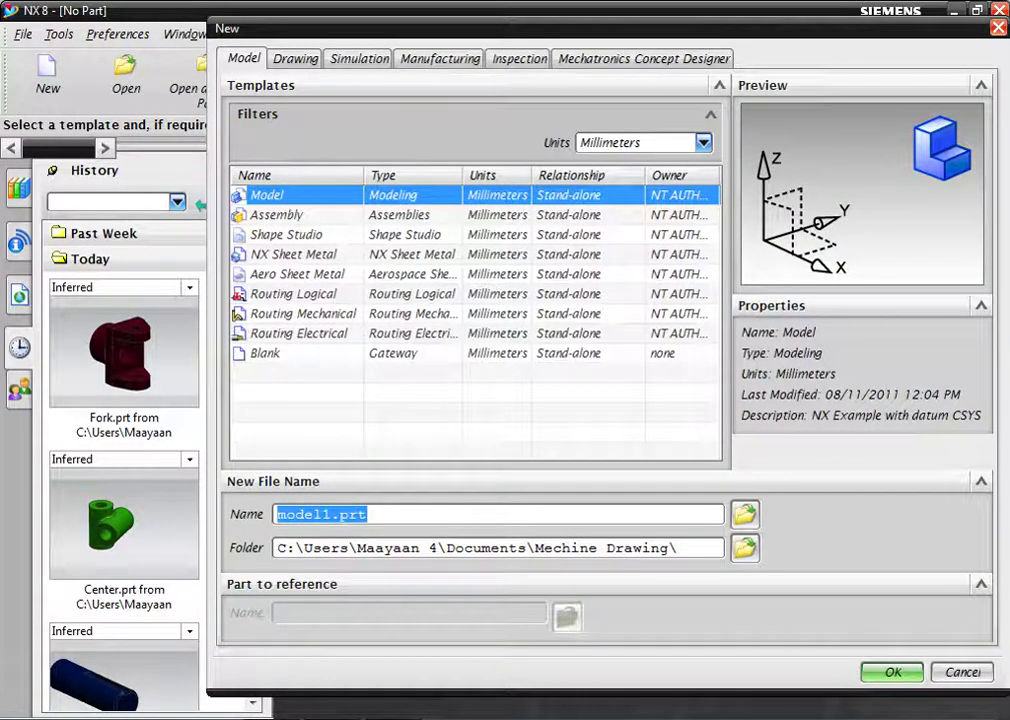
pyautogui.hotkey('alt', 'Tab')
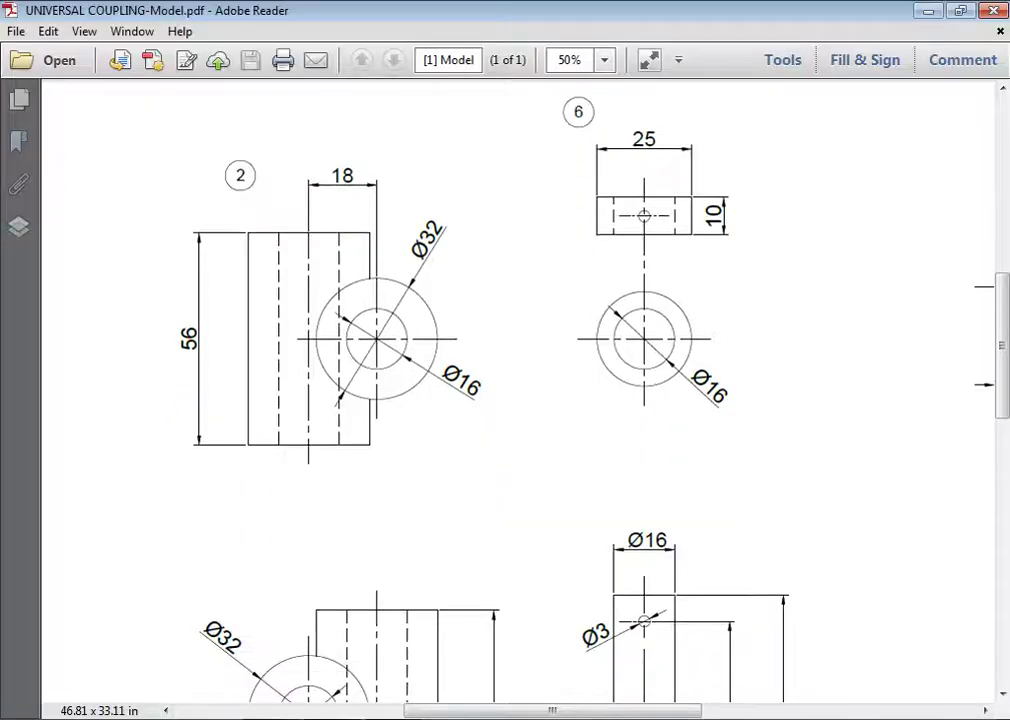
# Zoom and pan the coupling drawing to show the taper pin, item 7 (4X30, taper 1:30)
pyautogui.hotkey('ctrl', '-')
pyautogui.hotkey('ctrl', '-')
pyautogui.hotkey('ctrl', '-')
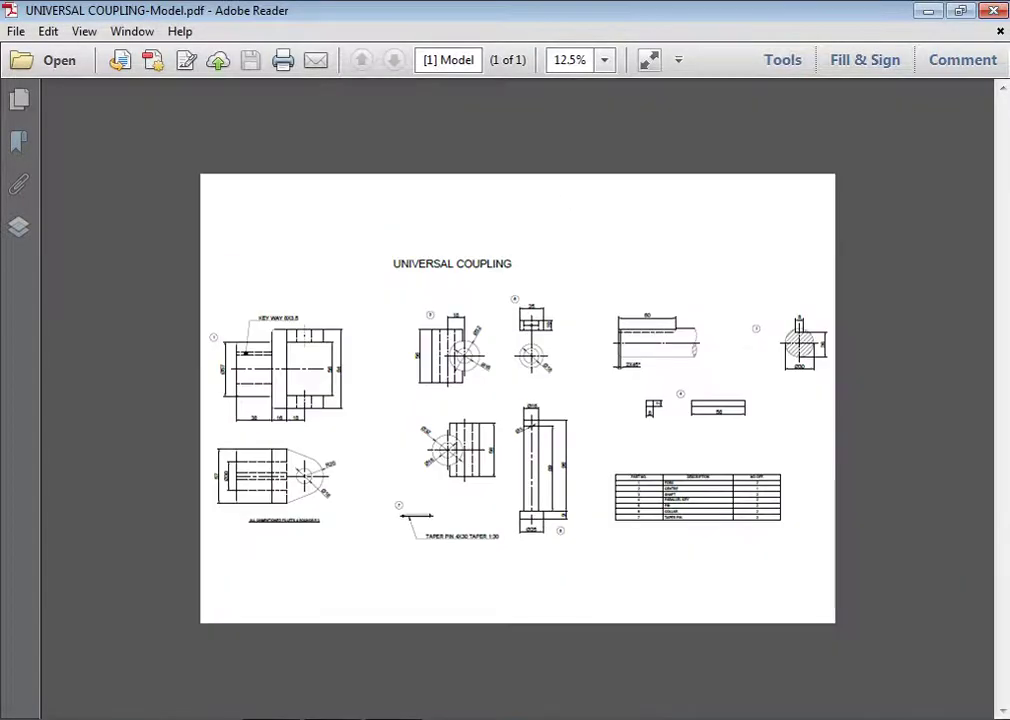
pyautogui.keyDown('ctrl'); pyautogui.scroll(2, 405, 505); pyautogui.keyUp('ctrl')
pyautogui.keyDown('ctrl'); pyautogui.scroll(2, 405, 505); pyautogui.keyUp('ctrl')
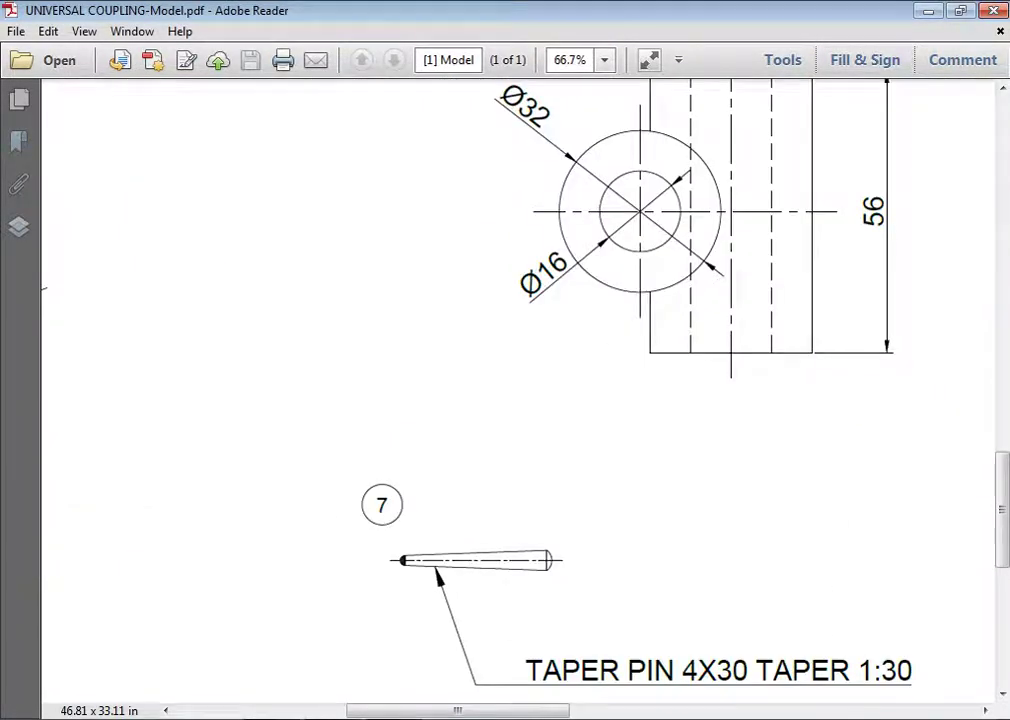
pyautogui.scroll(-1, 520, 390)
pyautogui.keyDown('ctrl'); pyautogui.scroll(1, 520, 390); pyautogui.keyUp('ctrl')
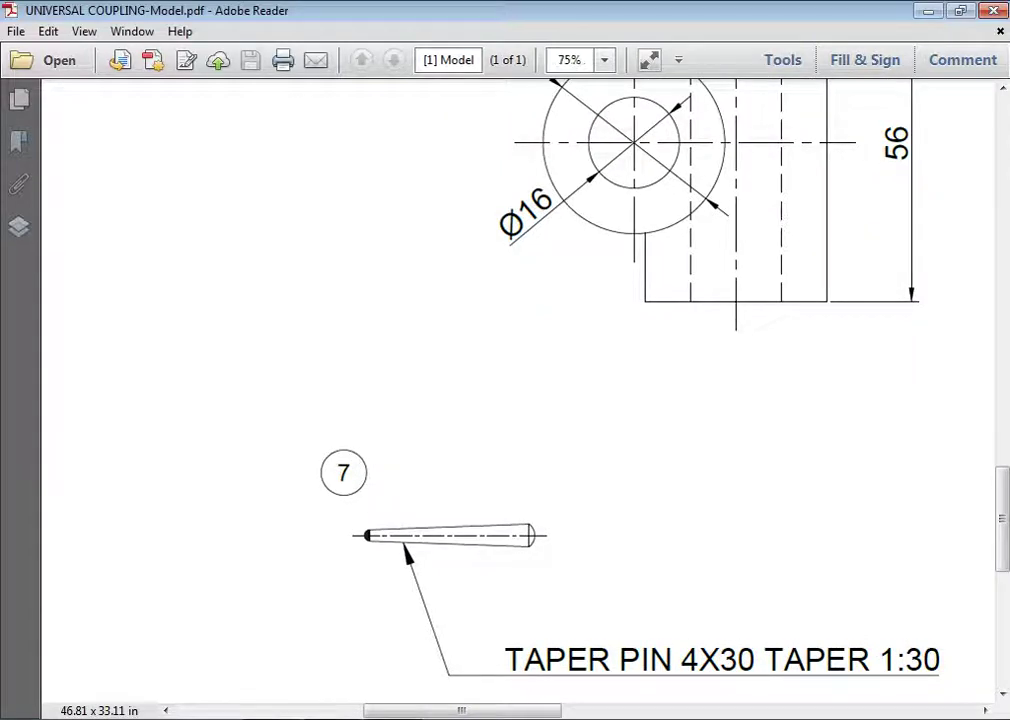
pyautogui.scroll(-1, 520, 390)
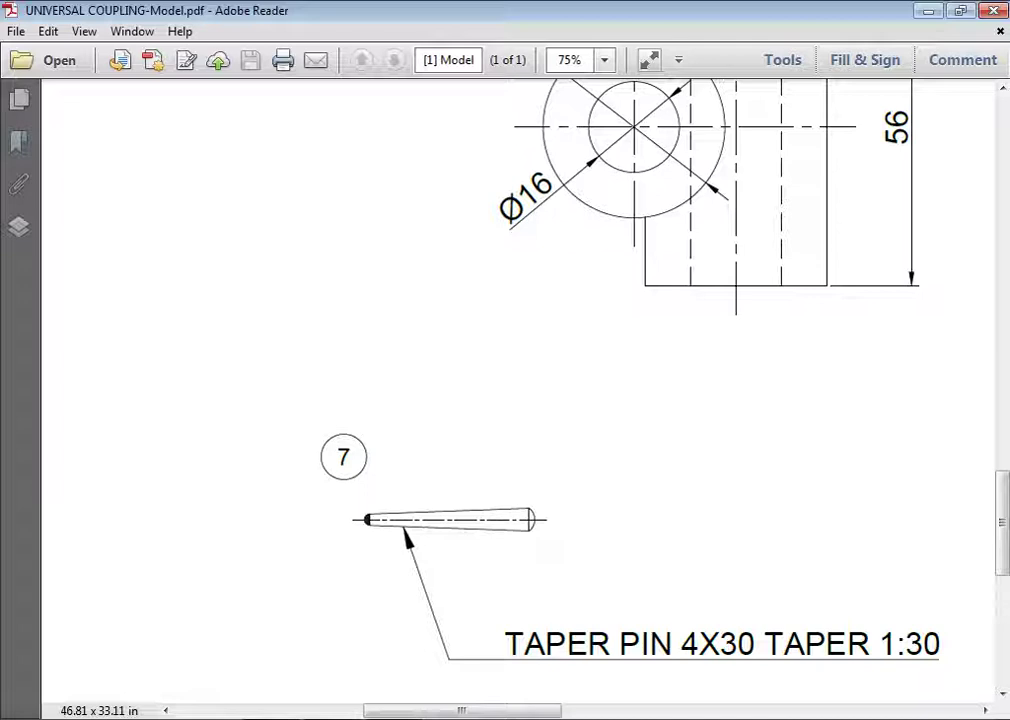
pyautogui.keyDown('ctrl'); pyautogui.scroll(1, 520, 390); pyautogui.keyUp('ctrl')
pyautogui.scroll(-1, 520, 390)
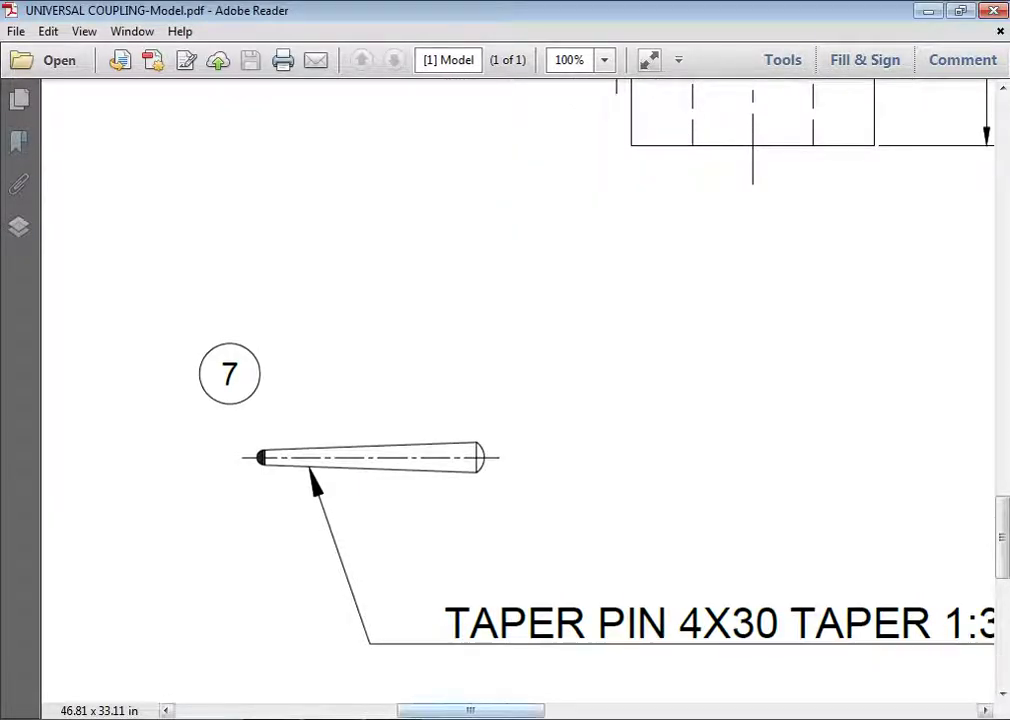
pyautogui.hscroll(6, 520, 390)
pyautogui.hscroll(-2, 520, 390)
pyautogui.hscroll(-2, 520, 390)
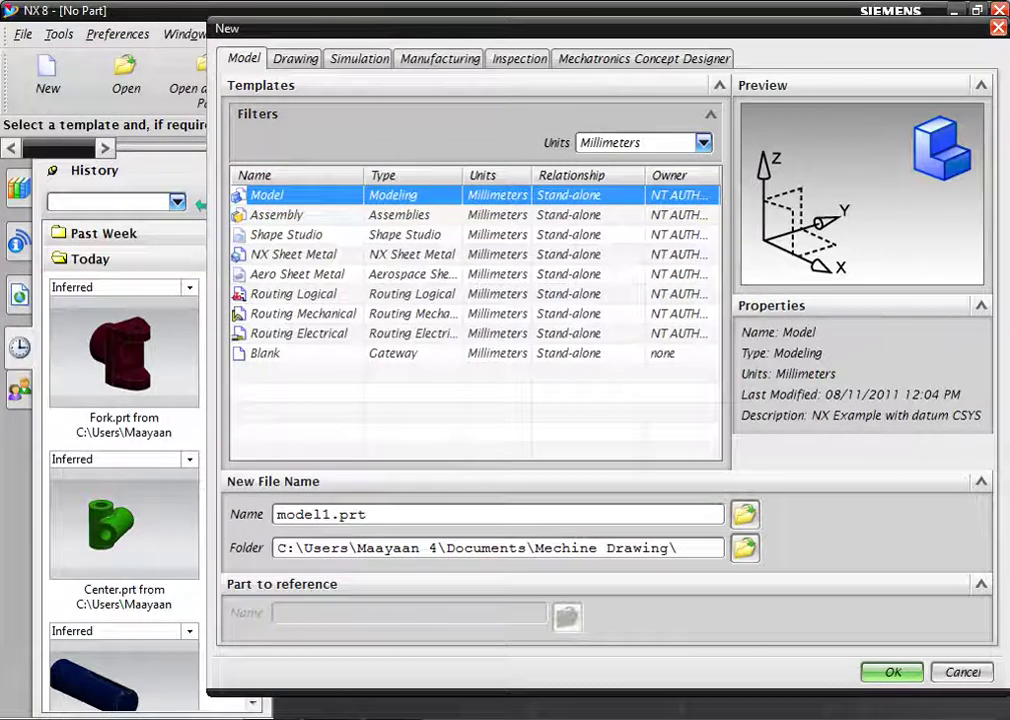
# Name the new Model part 'Taper Key' and create it
pyautogui.hotkey('ctrl', 'a')
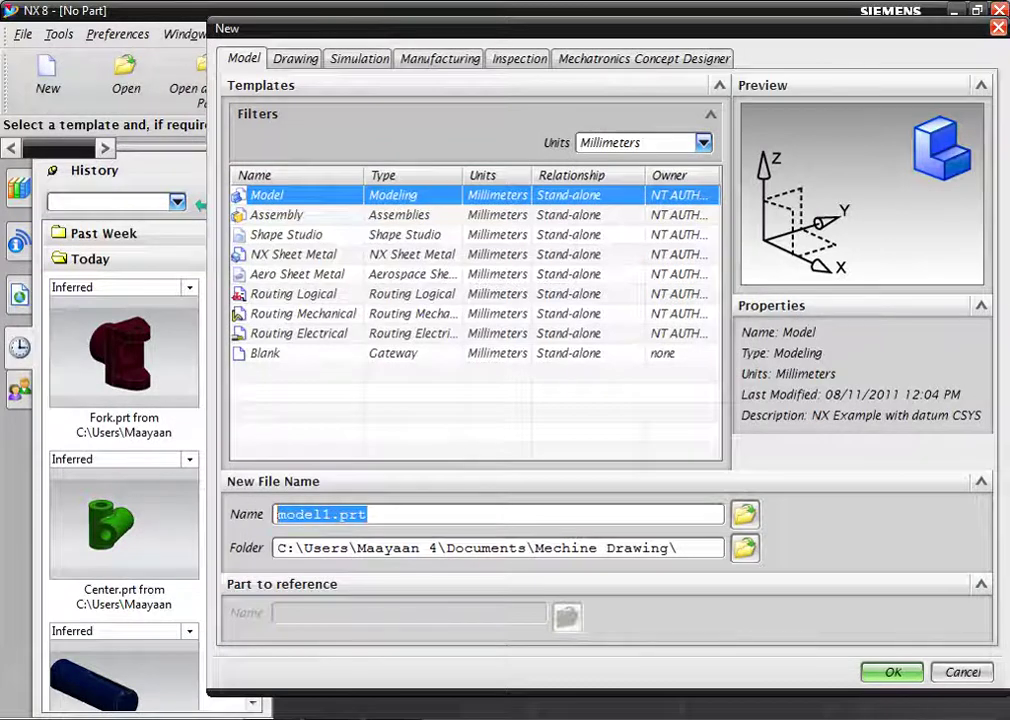
pyautogui.write('Taper Key')
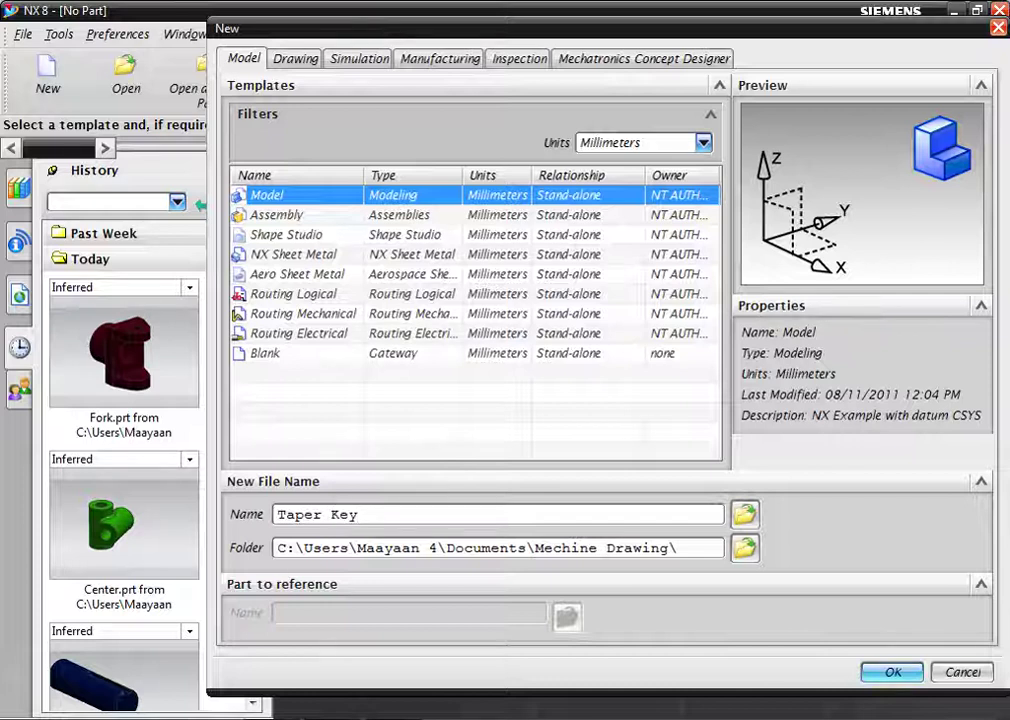
pyautogui.press('Return')
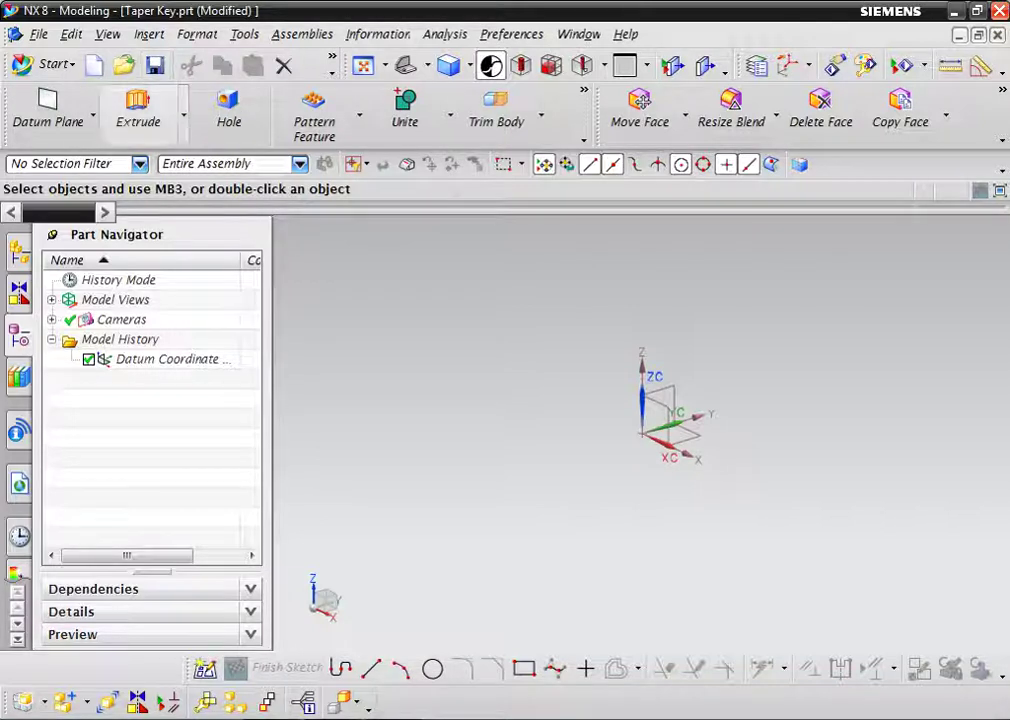
pyautogui.click(183, 115)
# Start a revolve sketch and draw the 110-long horizontal base line
pyautogui.click(150, 182)
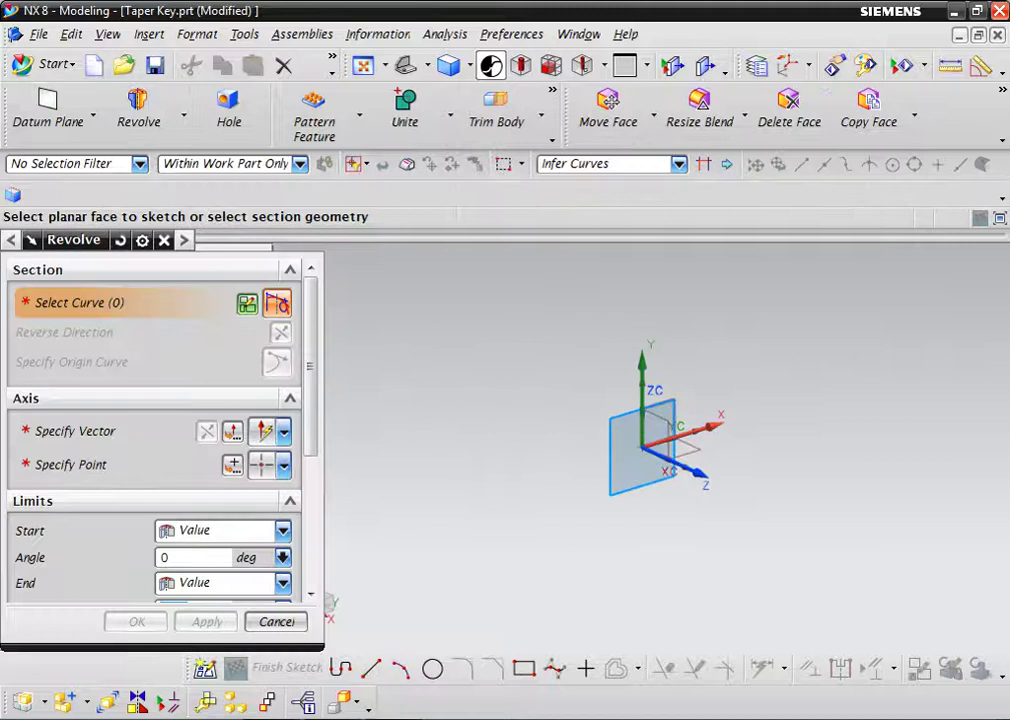
pyautogui.click(625, 445)
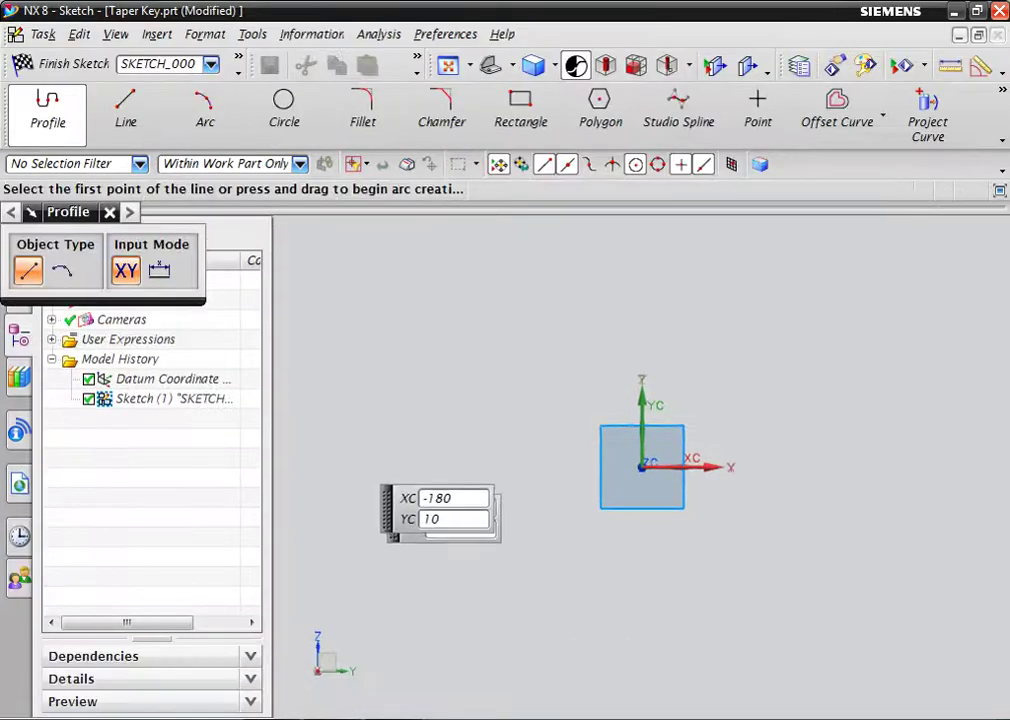
pyautogui.click(125, 108)
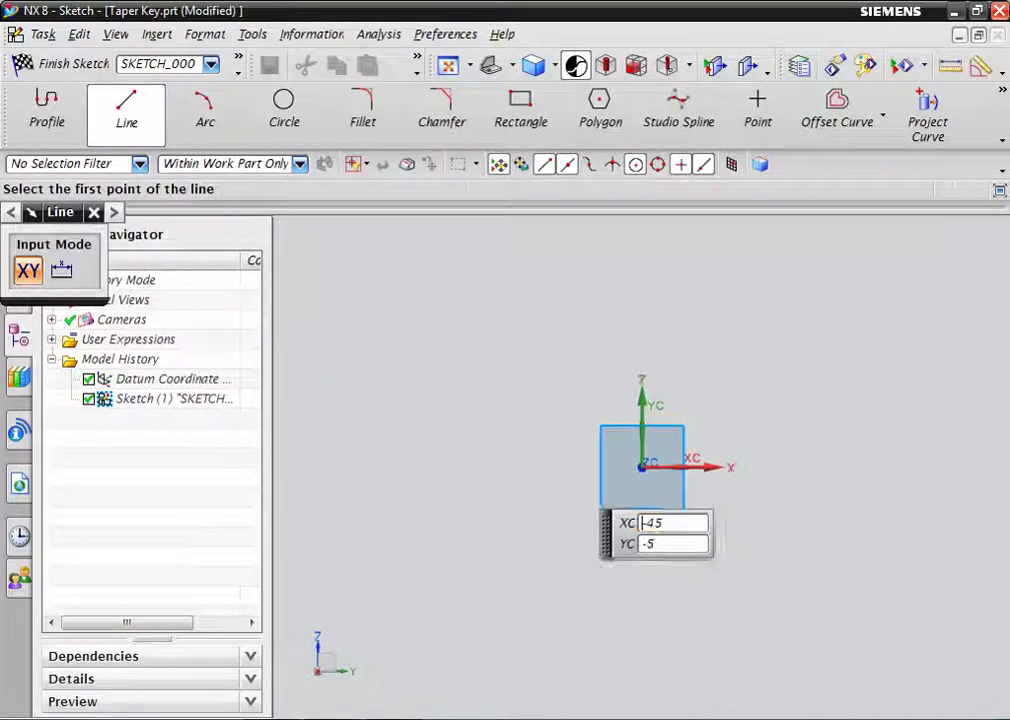
pyautogui.click(568, 467)
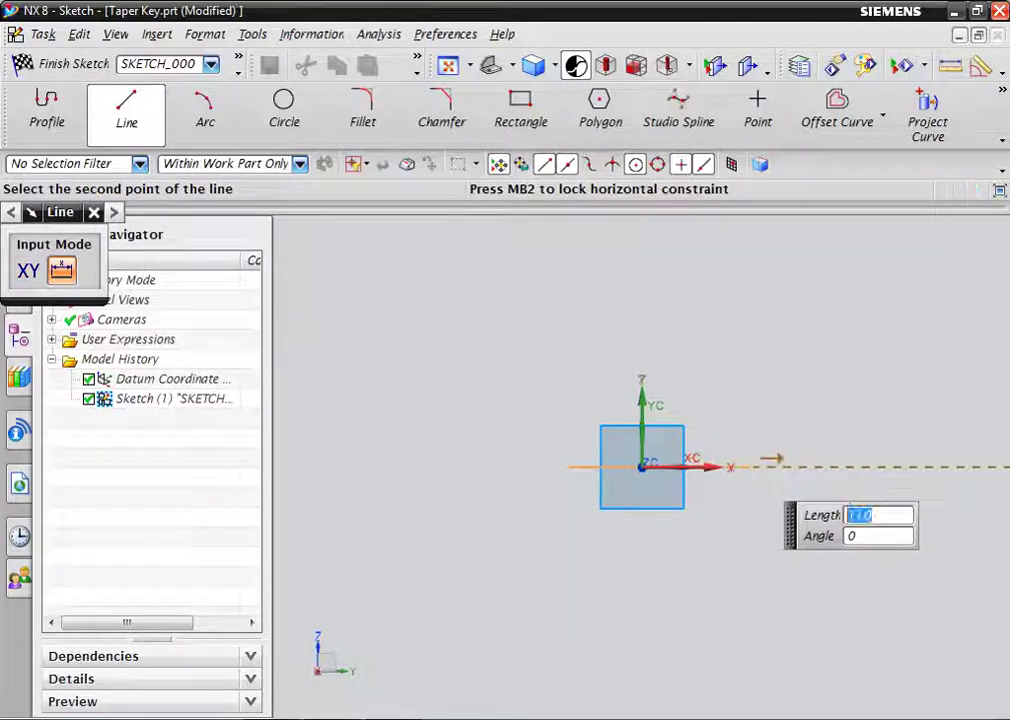
pyautogui.click(750, 467)
pyautogui.press('Escape')
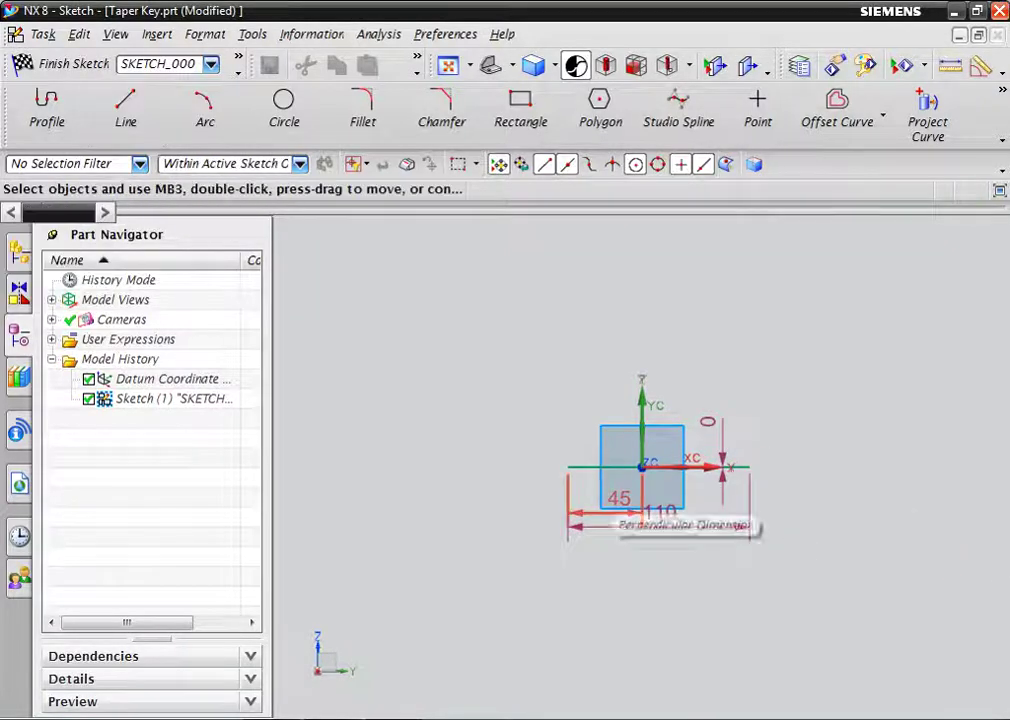
# Change the base line's dimensions to 15 and 30
pyautogui.doubleClick(619, 498)
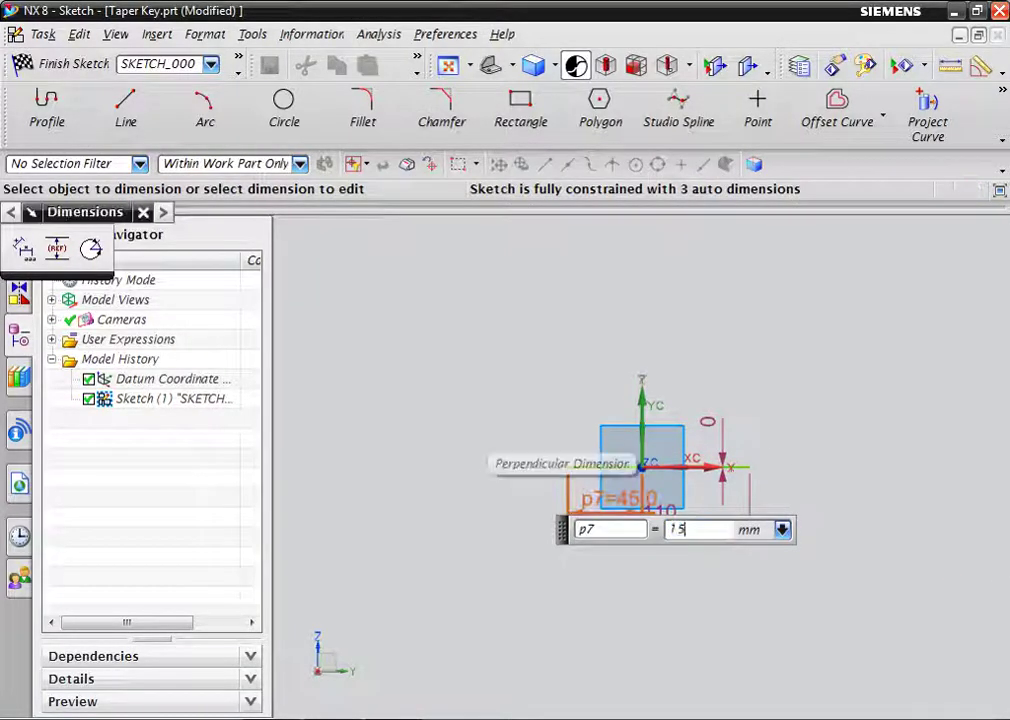
pyautogui.press('Return')
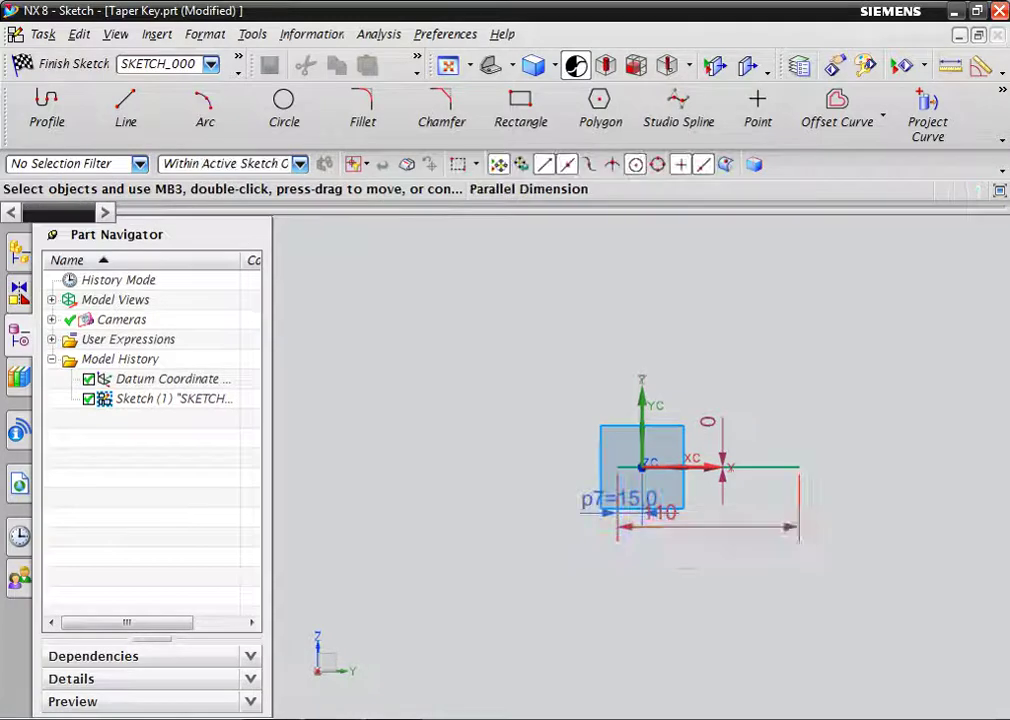
pyautogui.doubleClick(662, 512)
pyautogui.write('0')
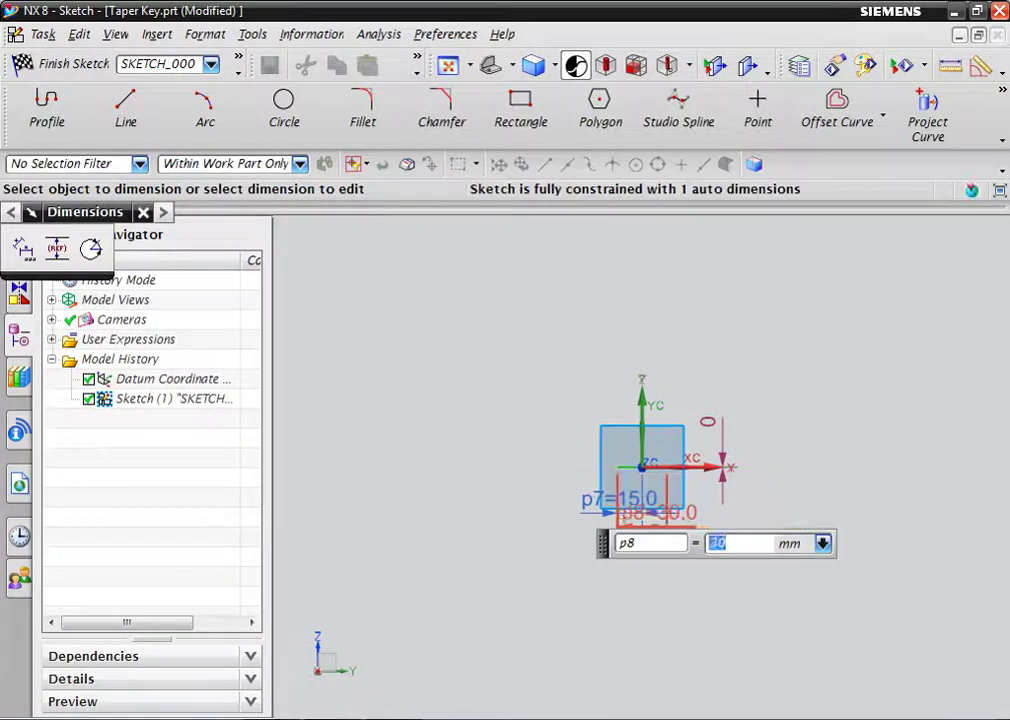
pyautogui.press('Return')
pyautogui.scroll(2, 611, 447)
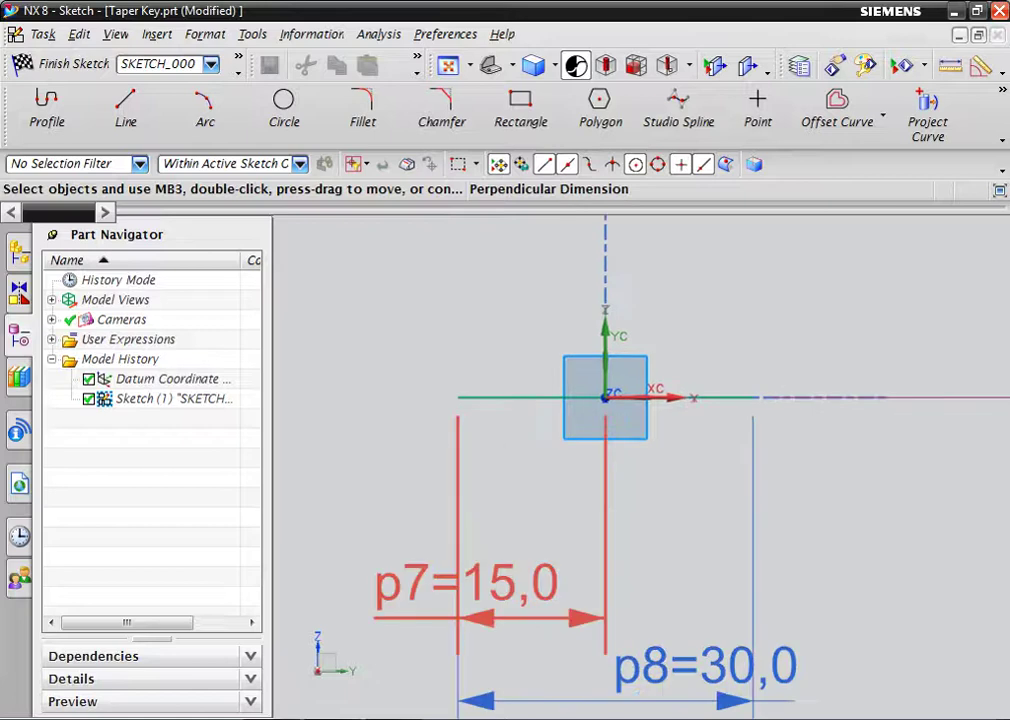
# Draw a 3-long left edge, a slanted top line and a right edge to close the profile
pyautogui.click(125, 105)
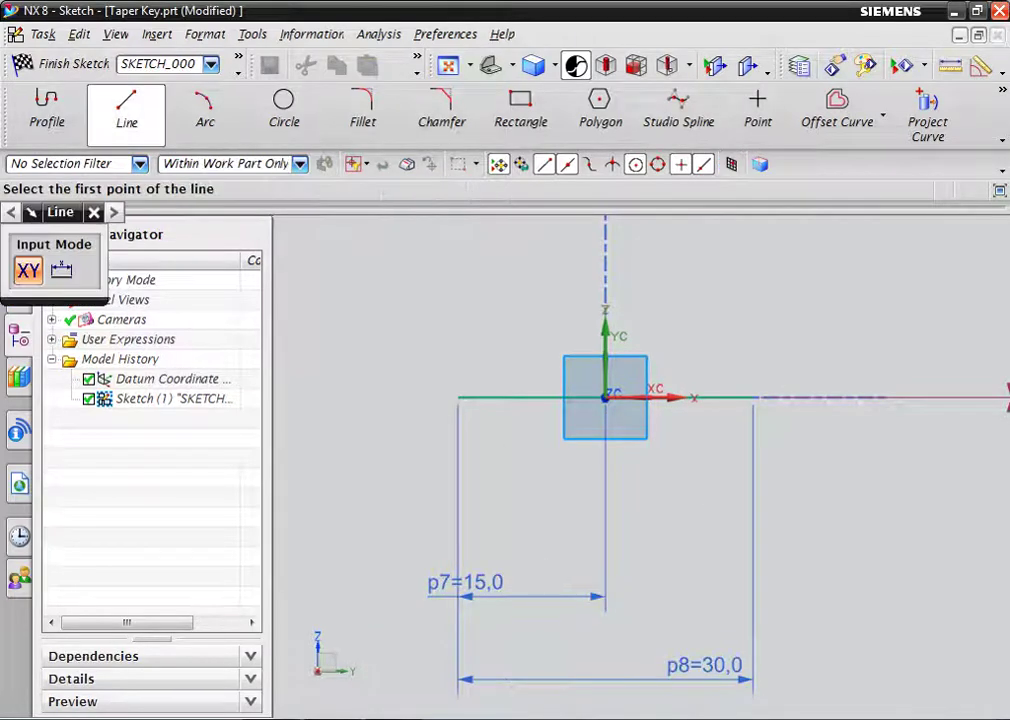
pyautogui.click(458, 397)
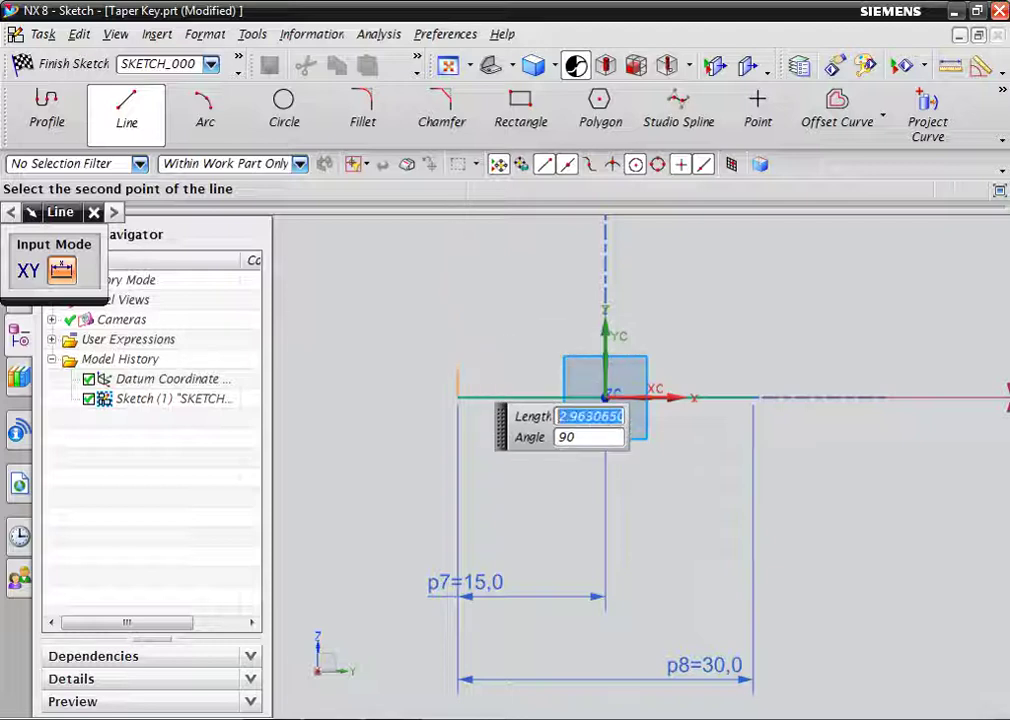
pyautogui.write('3')
pyautogui.press('Return')
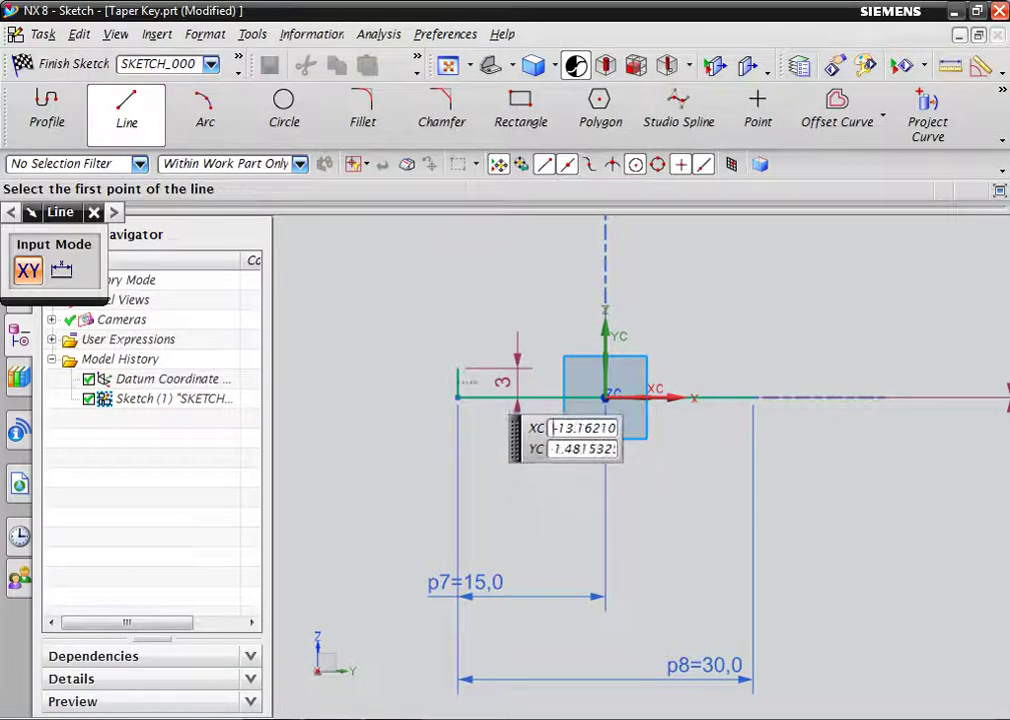
pyautogui.click(458, 368)
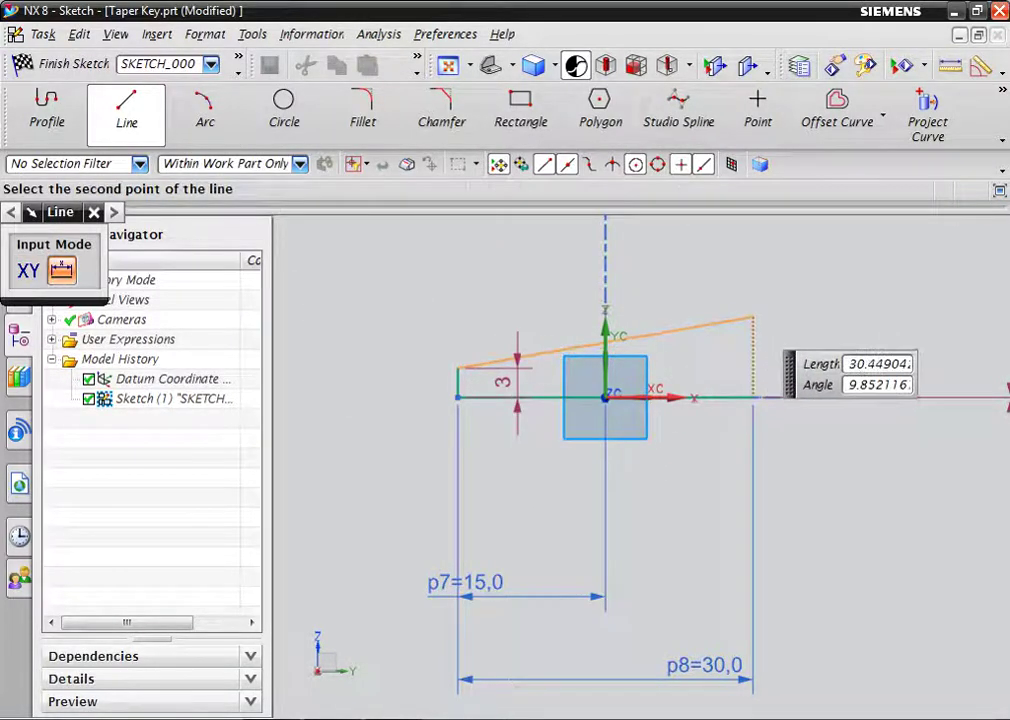
pyautogui.click(753, 318)
pyautogui.click(753, 318)
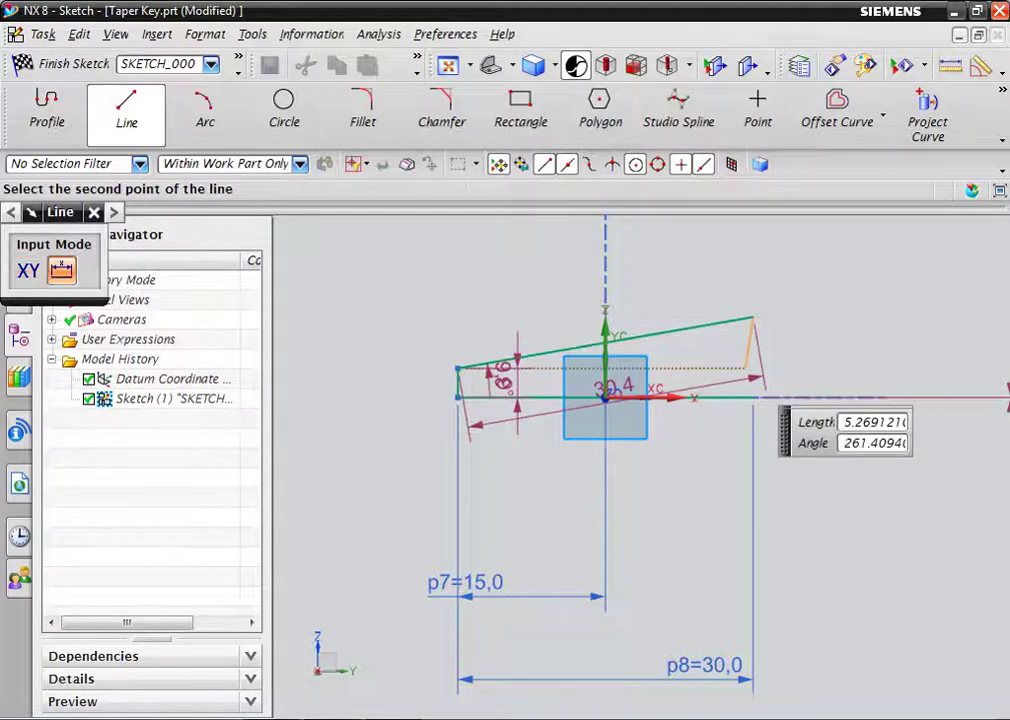
pyautogui.click(753, 397)
pyautogui.press('Escape')
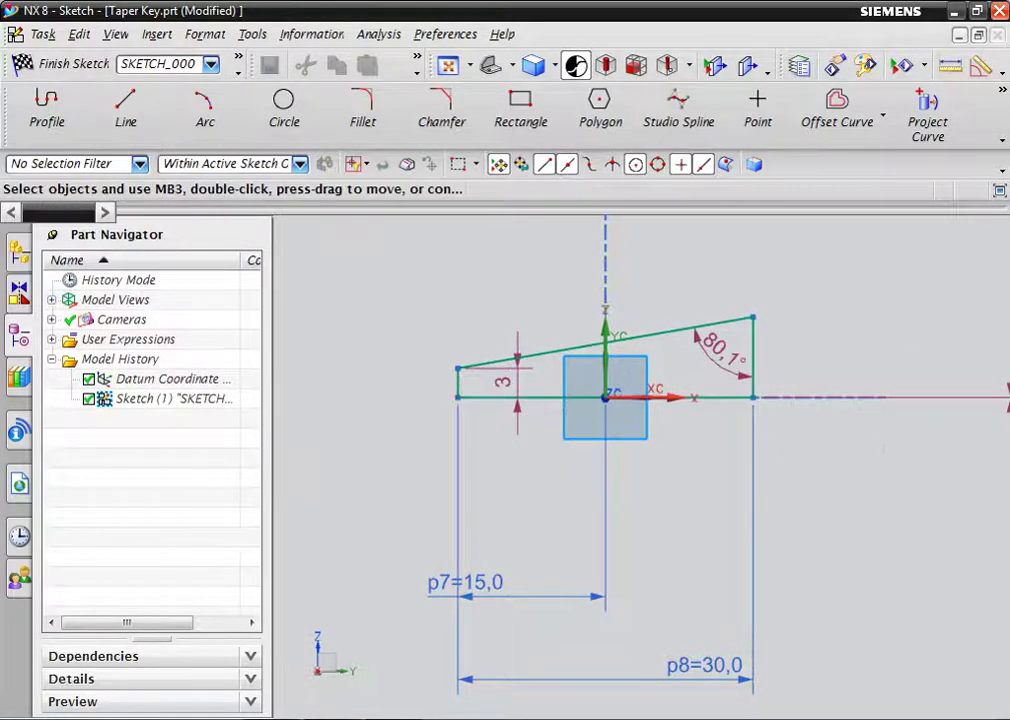
pyautogui.scroll(2, 473, 384)
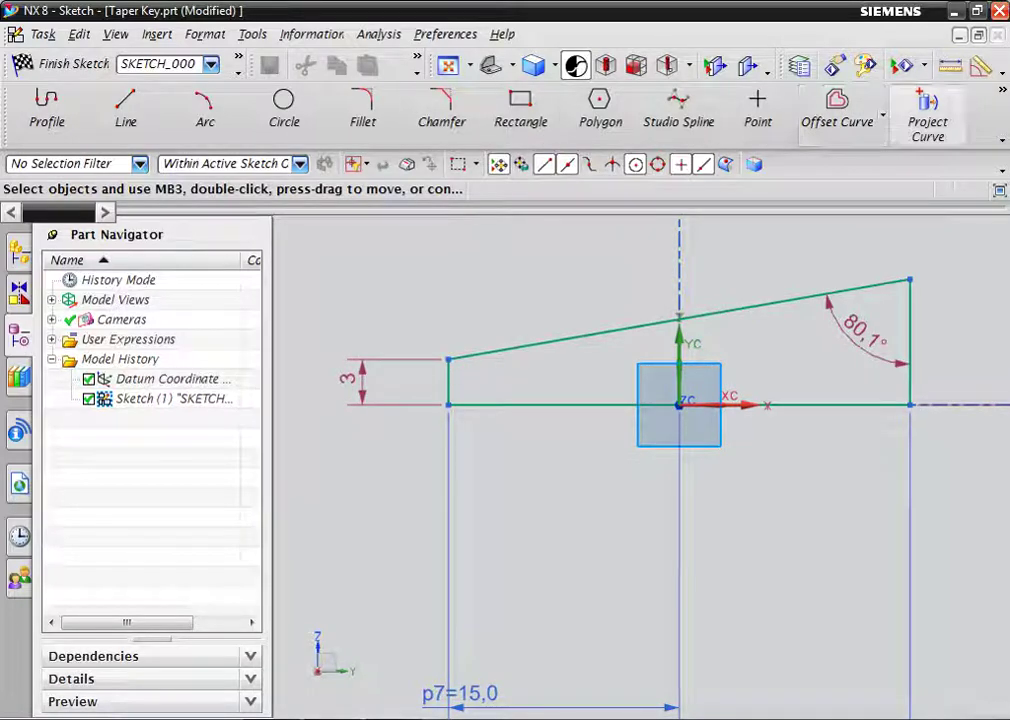
# Dimension the slanted edge at 91.91° and the left end height at 2, then finish the sketch
pyautogui.click(1002, 141)
pyautogui.click(937, 163)
pyautogui.click(785, 203)
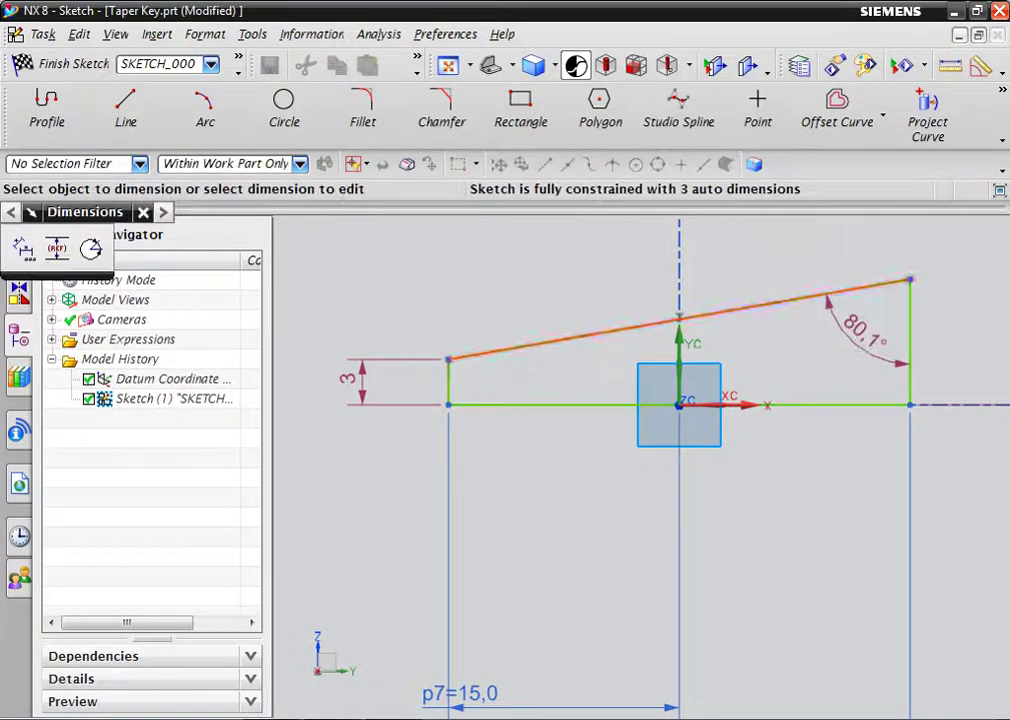
pyautogui.click(449, 382)
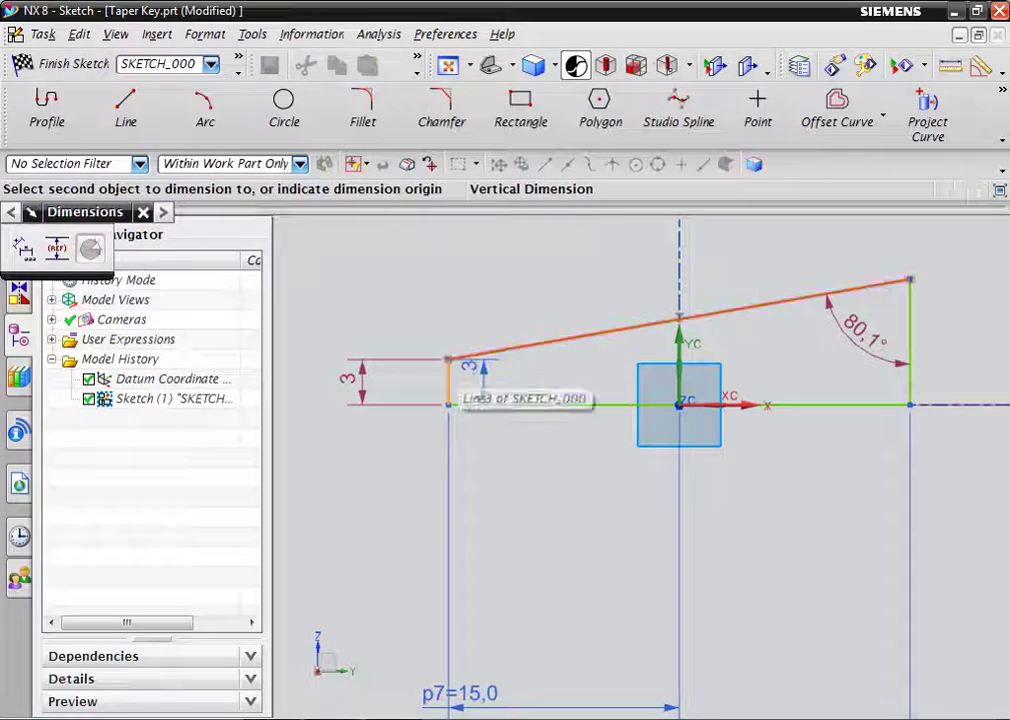
pyautogui.click(462, 357)
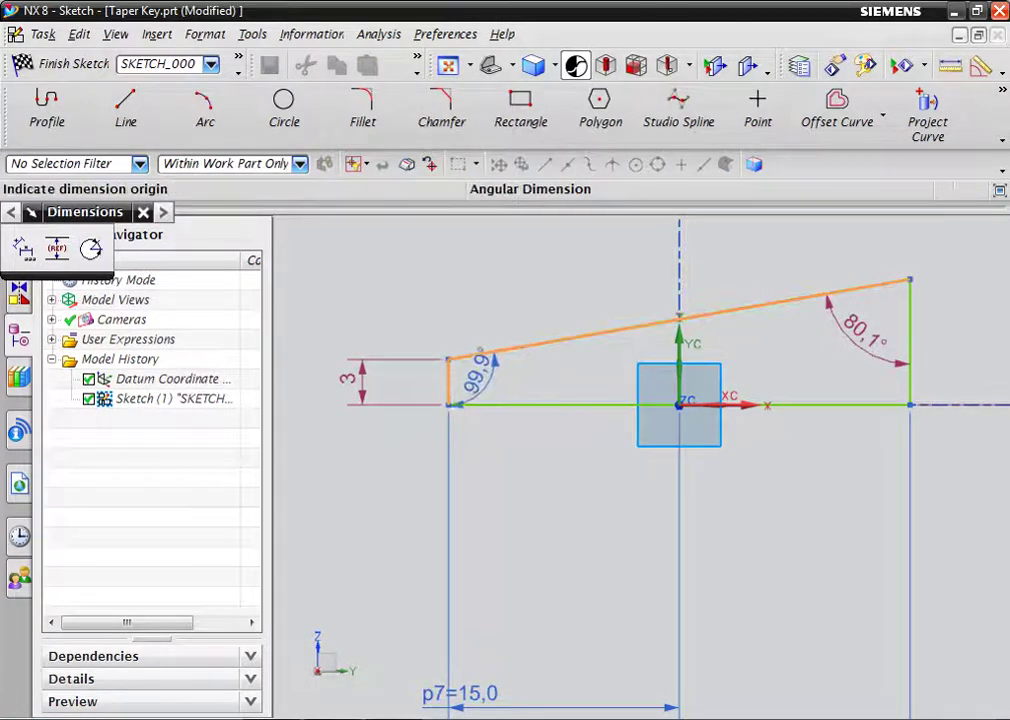
pyautogui.click(487, 362)
pyautogui.write('91.91')
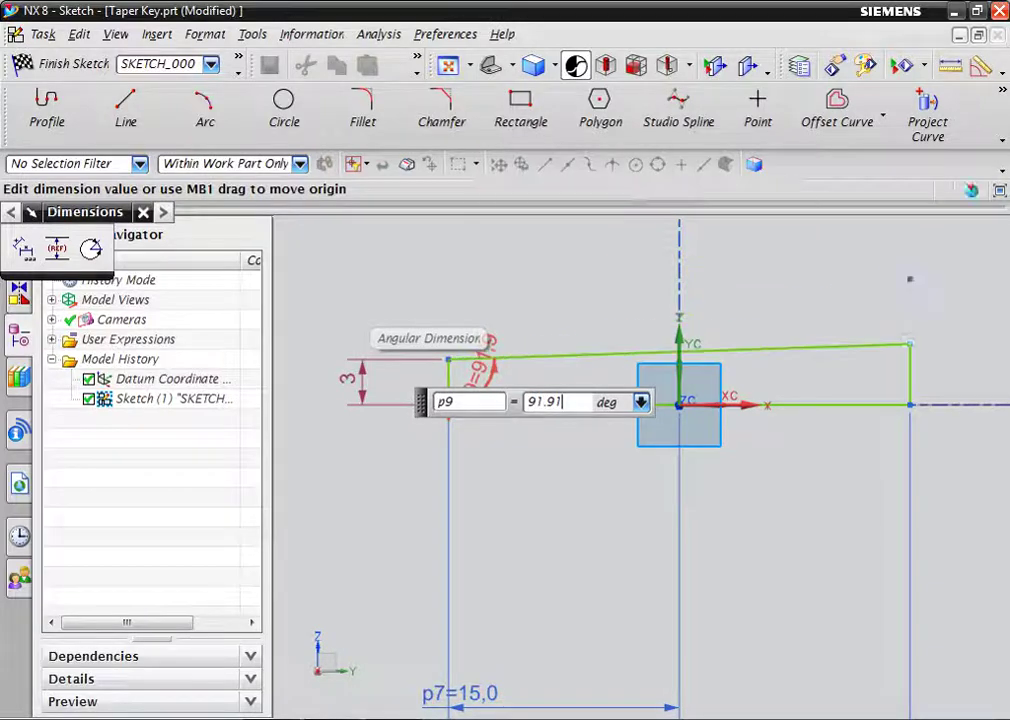
pyautogui.press('Return')
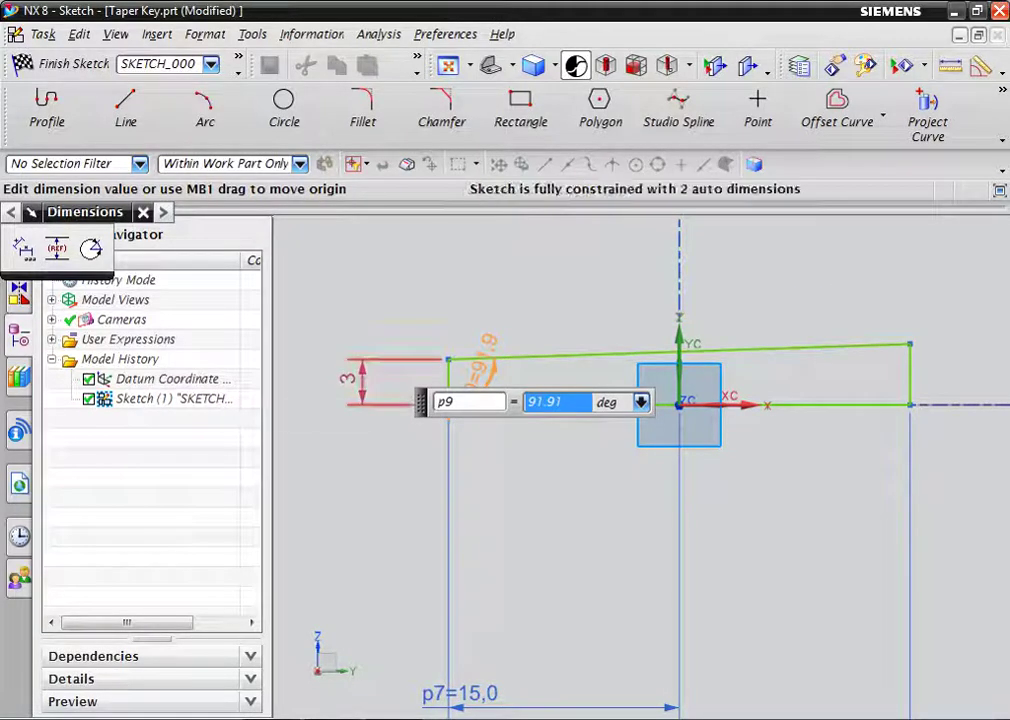
pyautogui.doubleClick(347, 378)
pyautogui.write('2')
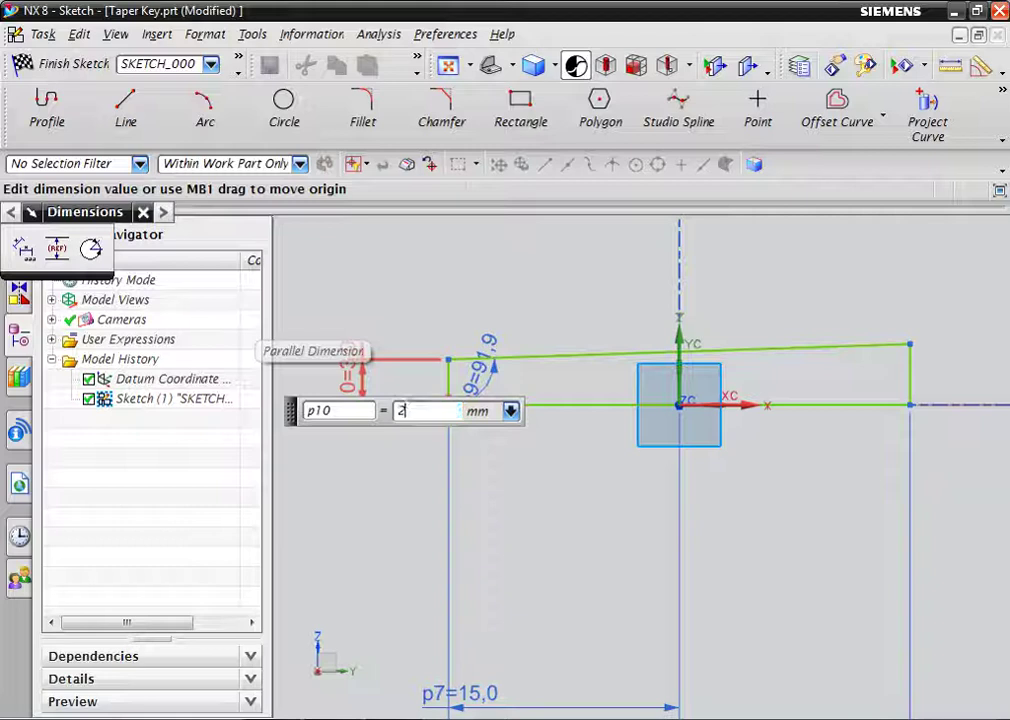
pyautogui.press('Return')
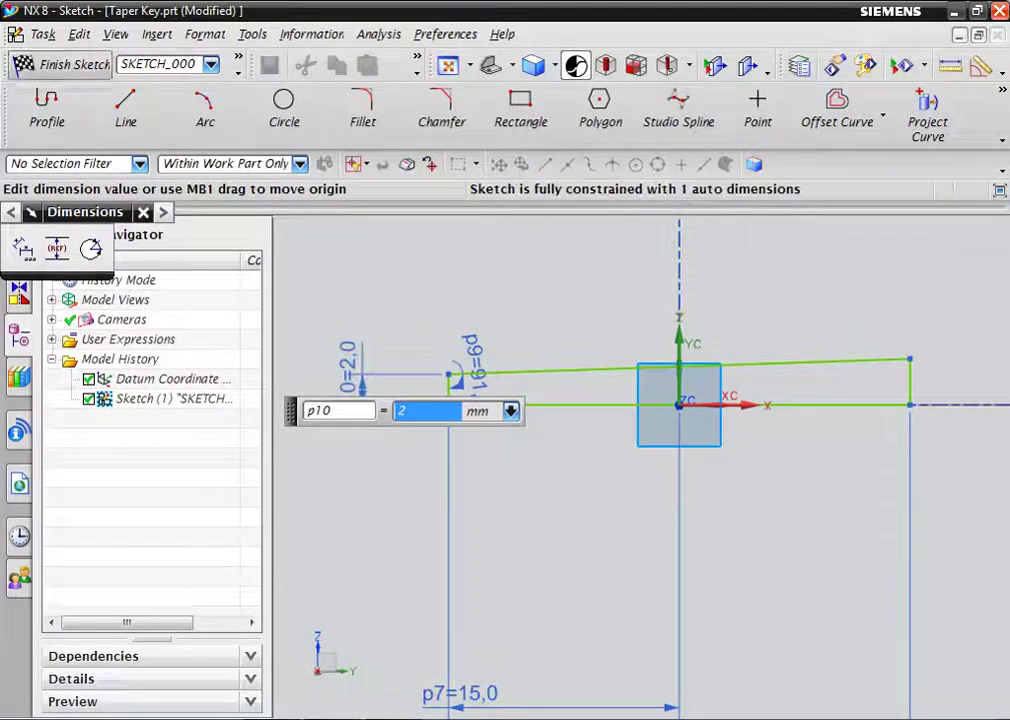
pyautogui.click(67, 64)
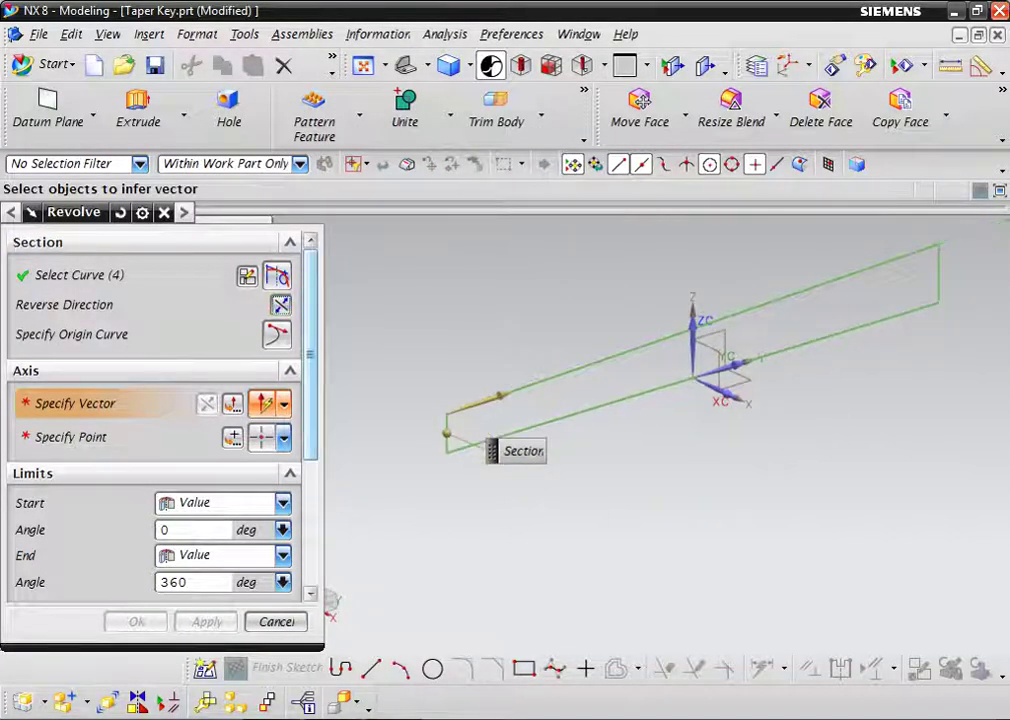
# Revolve the profile about its bottom sketch line to create the solid tapered key
pyautogui.click(600, 404)
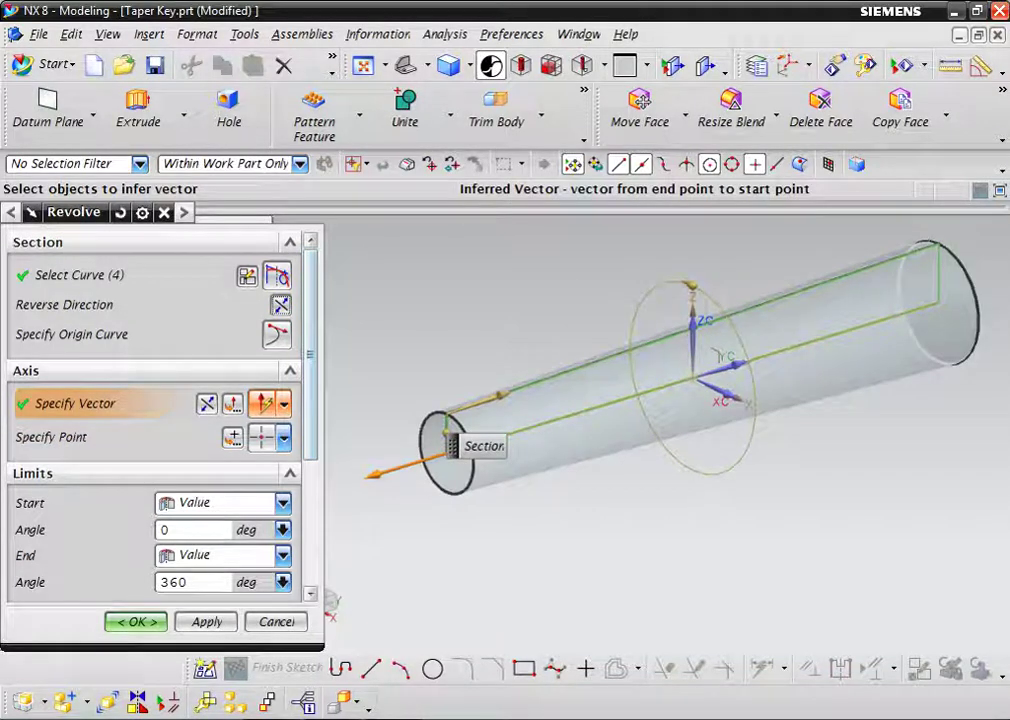
pyautogui.press('Return')
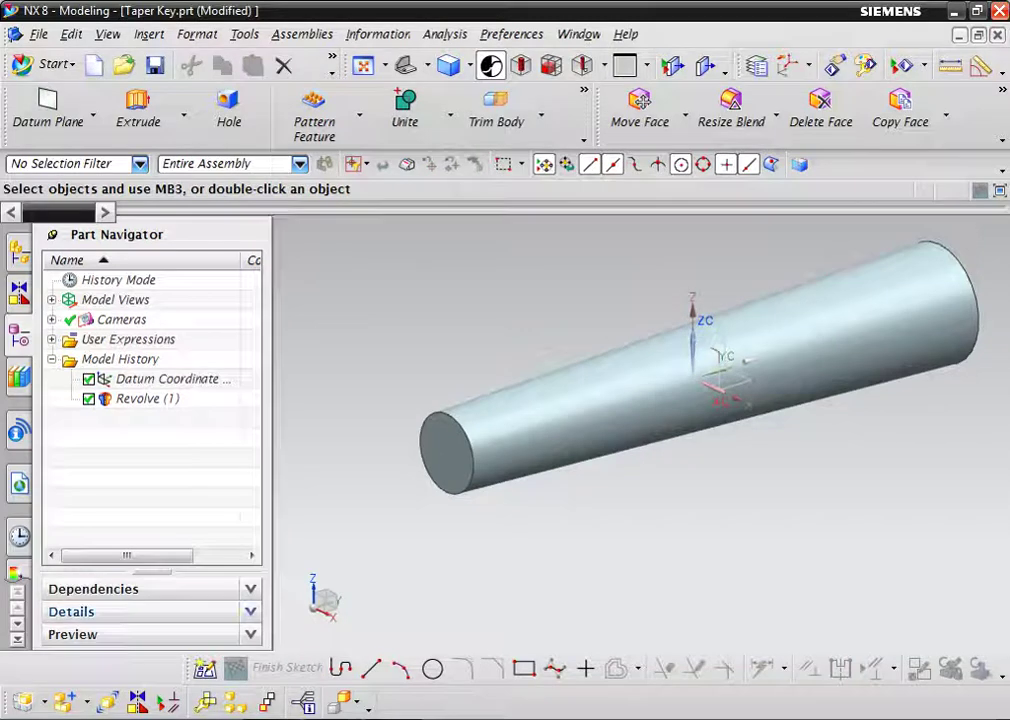
pyautogui.scroll(-3, 18, 400)
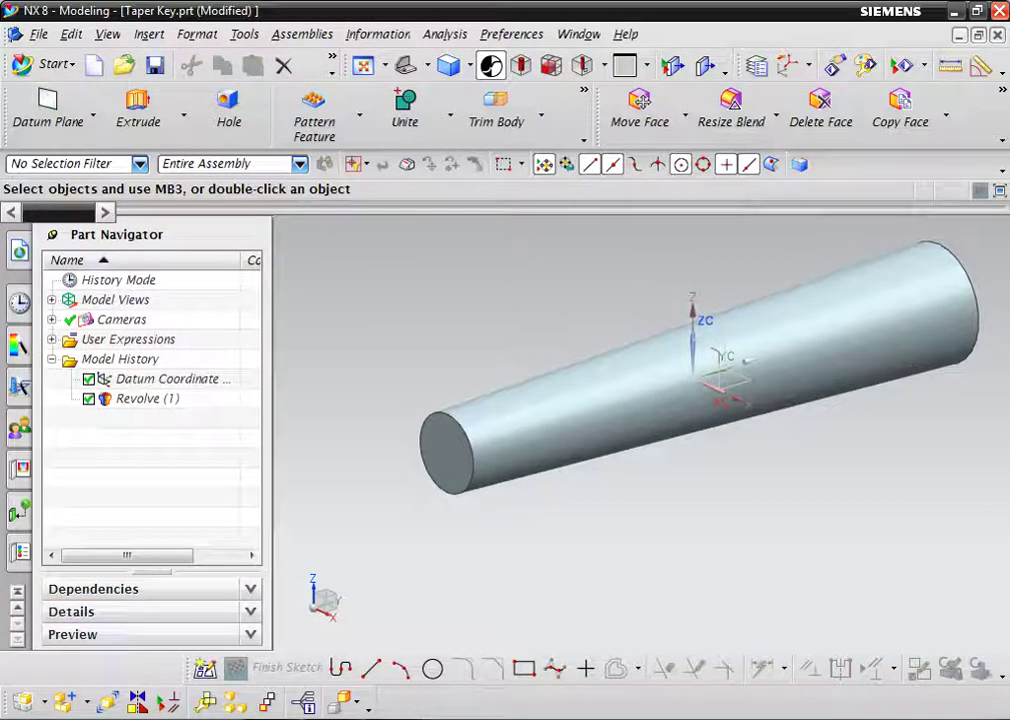
# Apply the Plastic Yellow system material to the tapered body
pyautogui.click(19, 552)
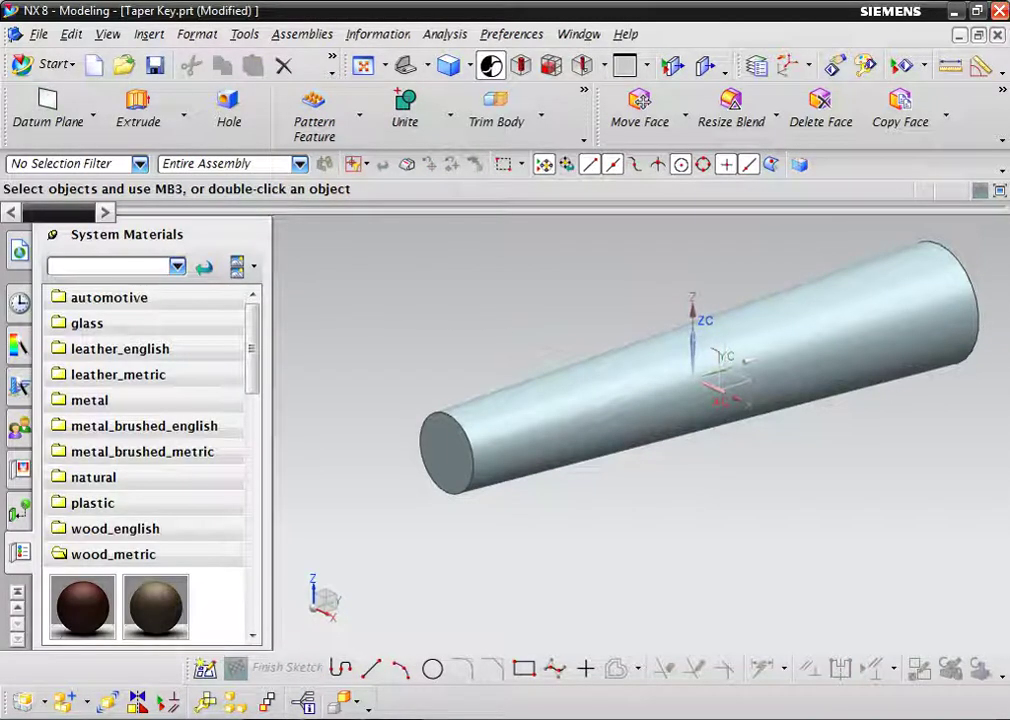
pyautogui.click(92, 503)
pyautogui.scroll(-2, 140, 450)
pyautogui.scroll(-2, 140, 450)
pyautogui.scroll(-2, 140, 450)
pyautogui.scroll(-2, 150, 460)
pyautogui.scroll(2, 150, 460)
pyautogui.click(155, 580)
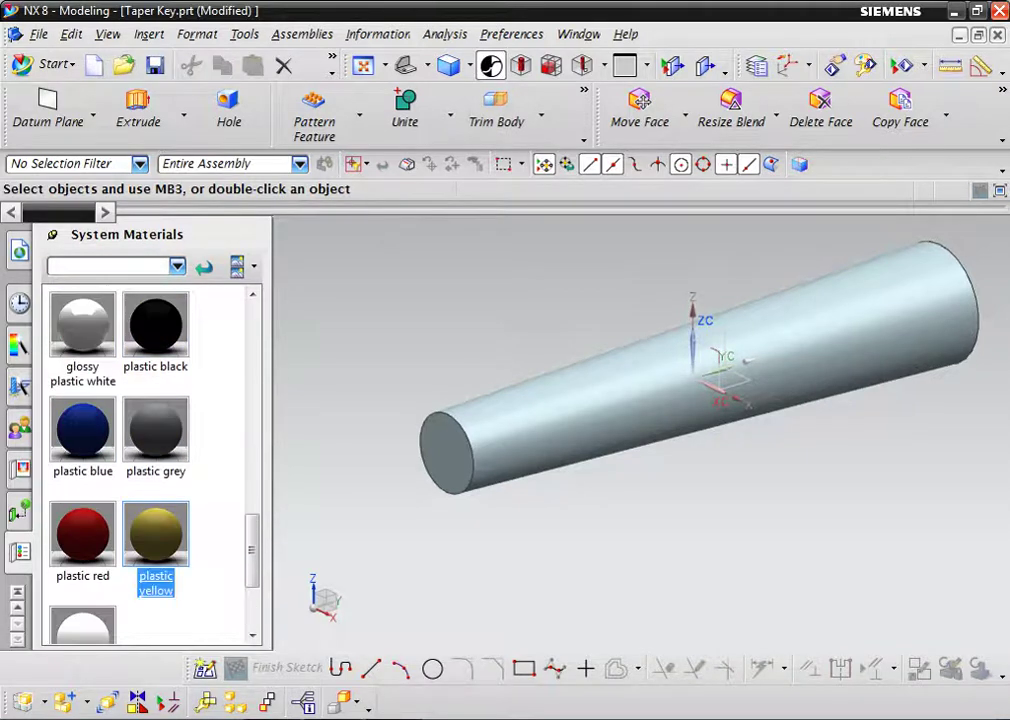
pyautogui.moveTo(155, 540); pyautogui.dragTo(500, 470)
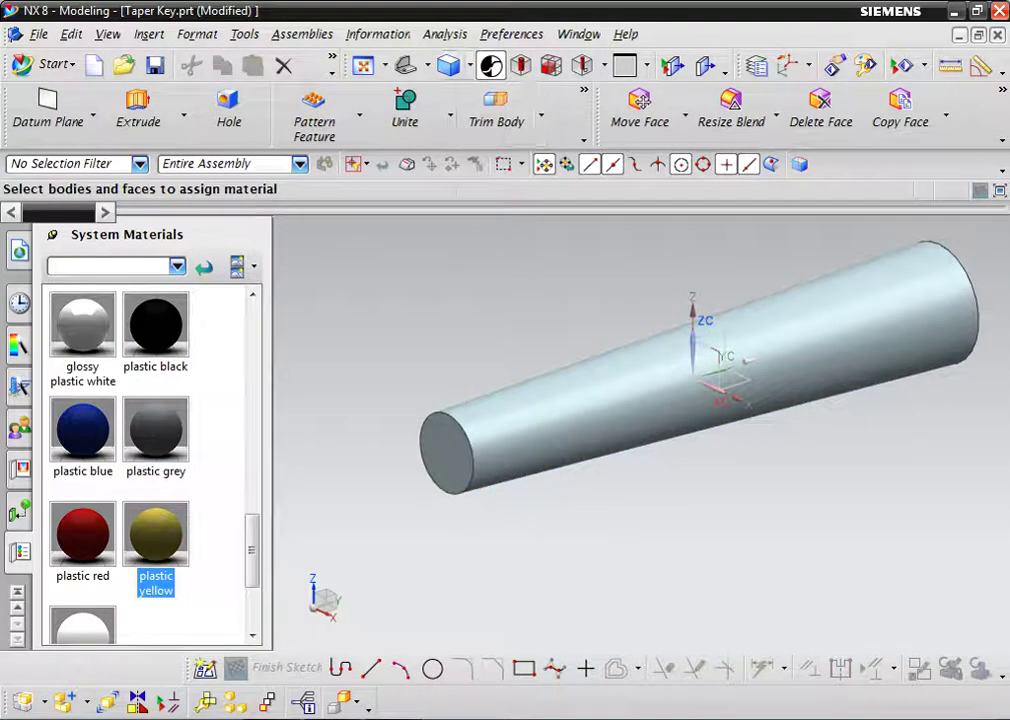
# Switch to Studio rendering style and save the Taper Key part
pyautogui.click(469, 66)
pyautogui.click(480, 201)
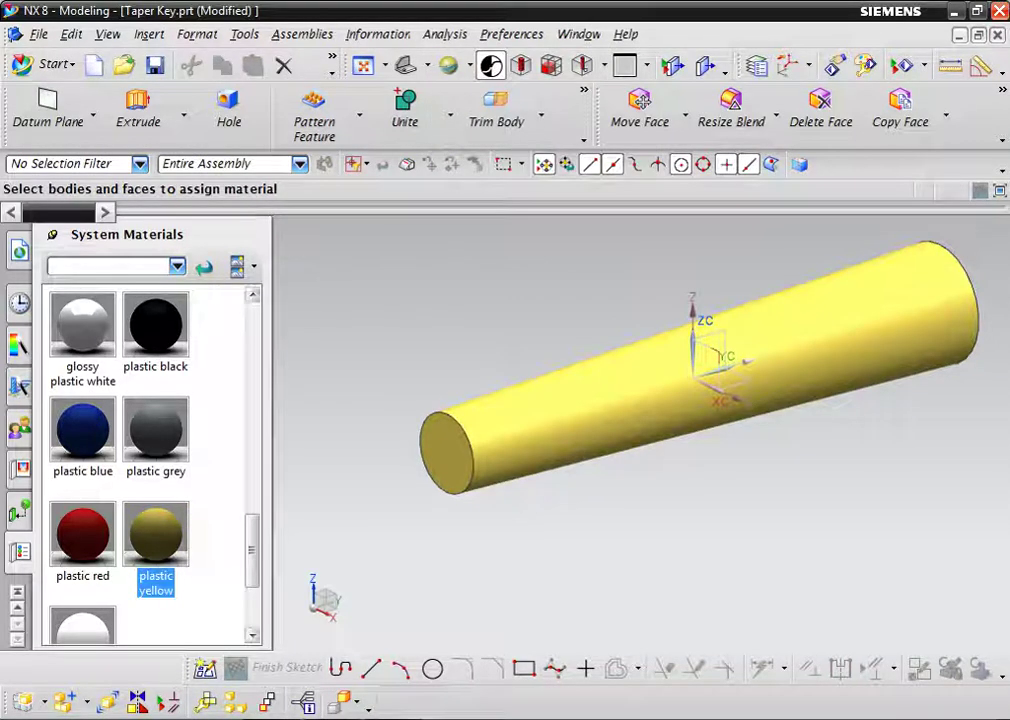
pyautogui.scroll(-3, 378, 335)
pyautogui.scroll(1, 378, 335)
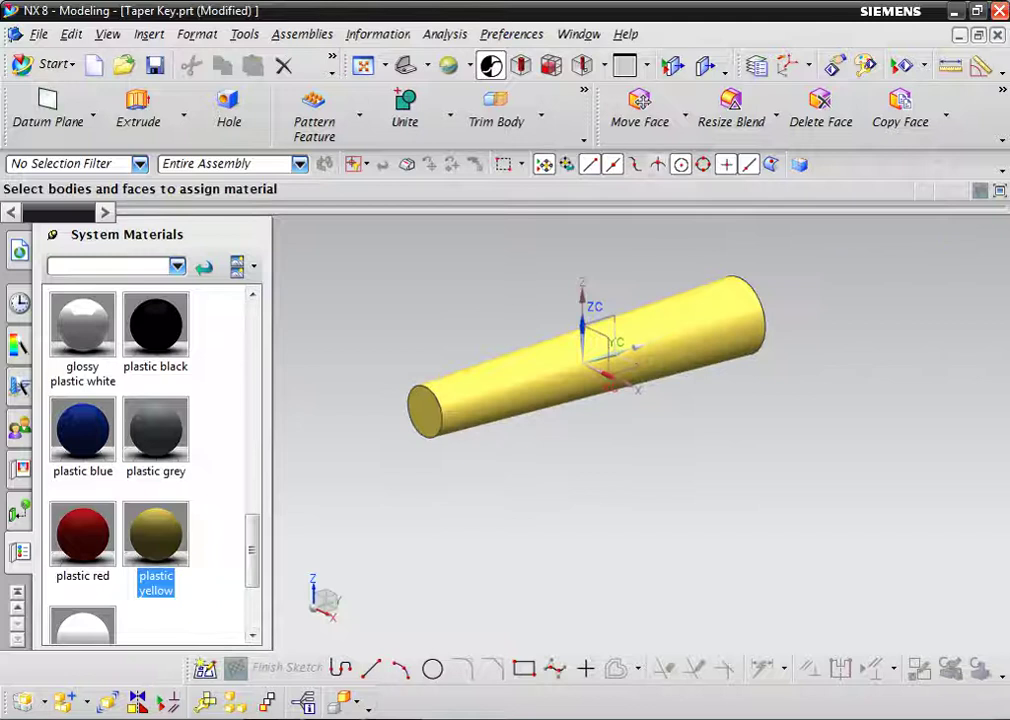
pyautogui.scroll(2, 486, 287)
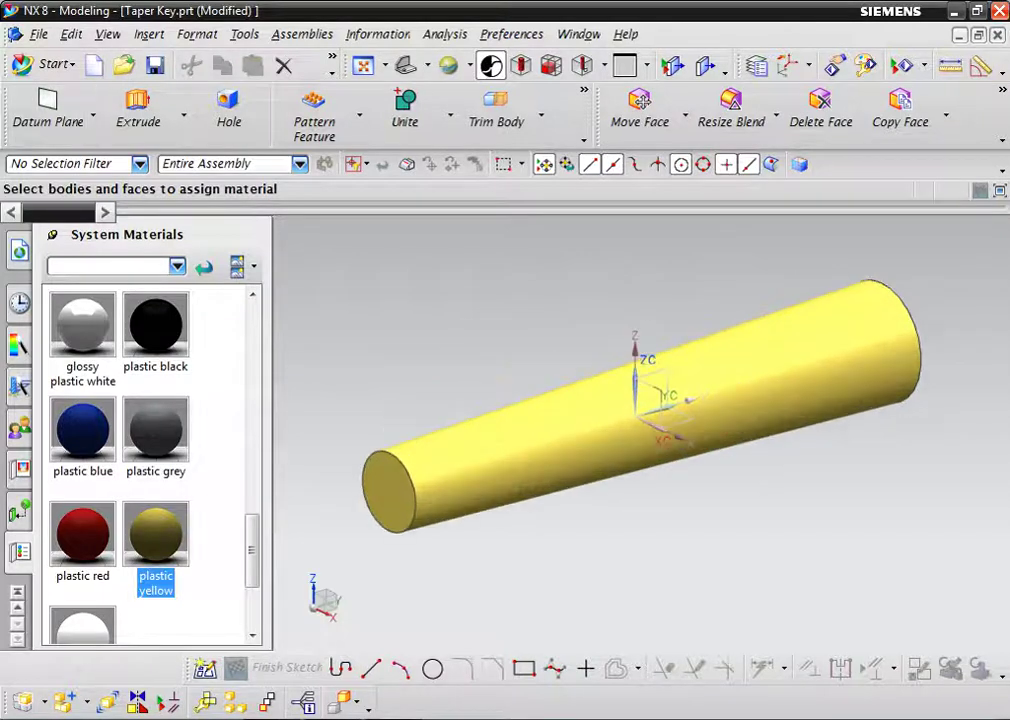
pyautogui.click(154, 65)
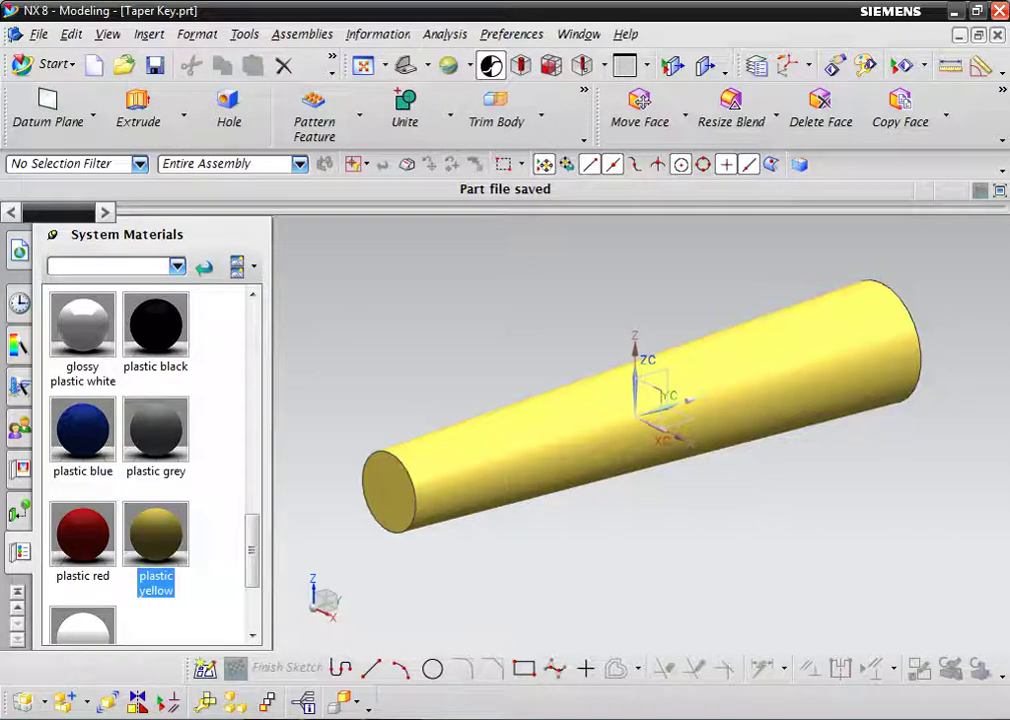
pyautogui.click(839, 719)
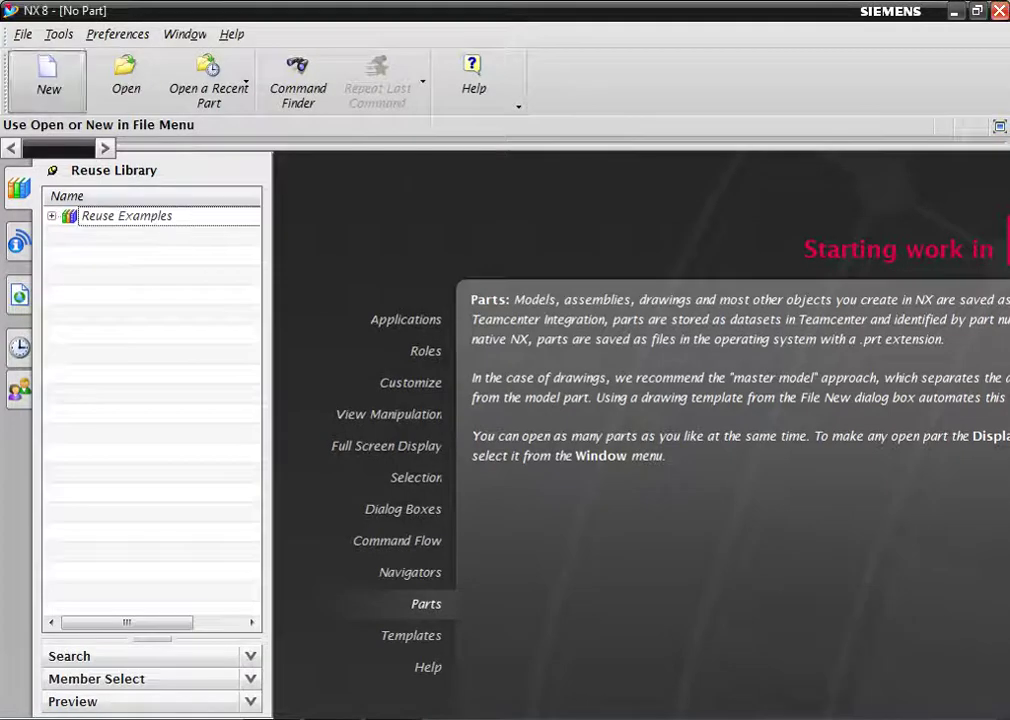
# Create a new assembly file named 'Universal Coupling' from the Assembly template
pyautogui.click(47, 75)
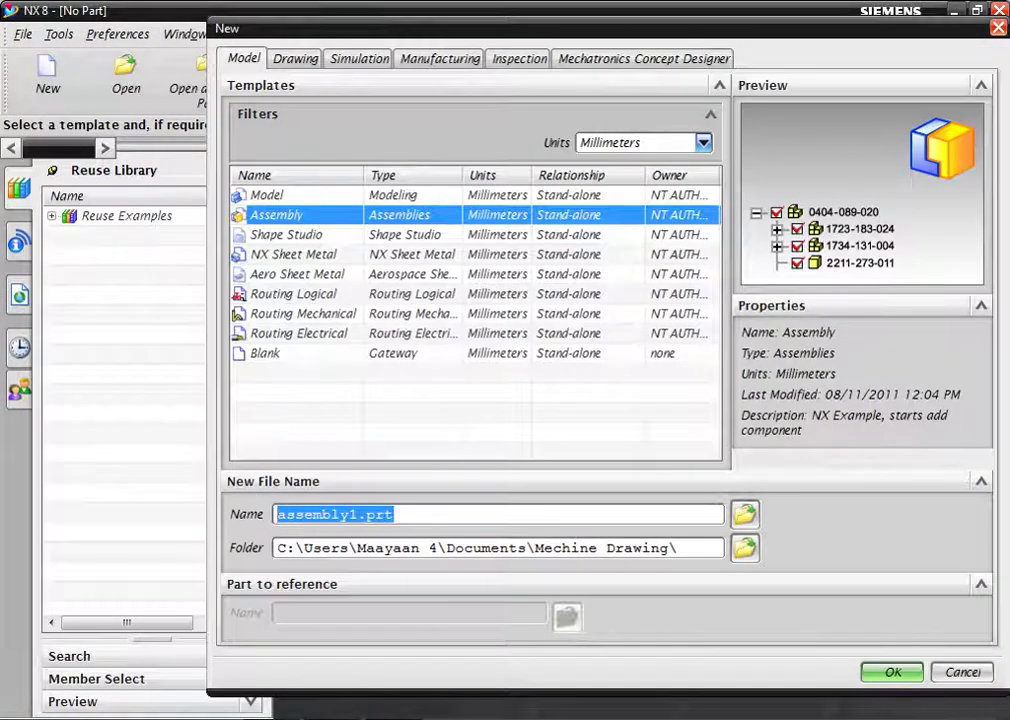
pyautogui.write('Univ')
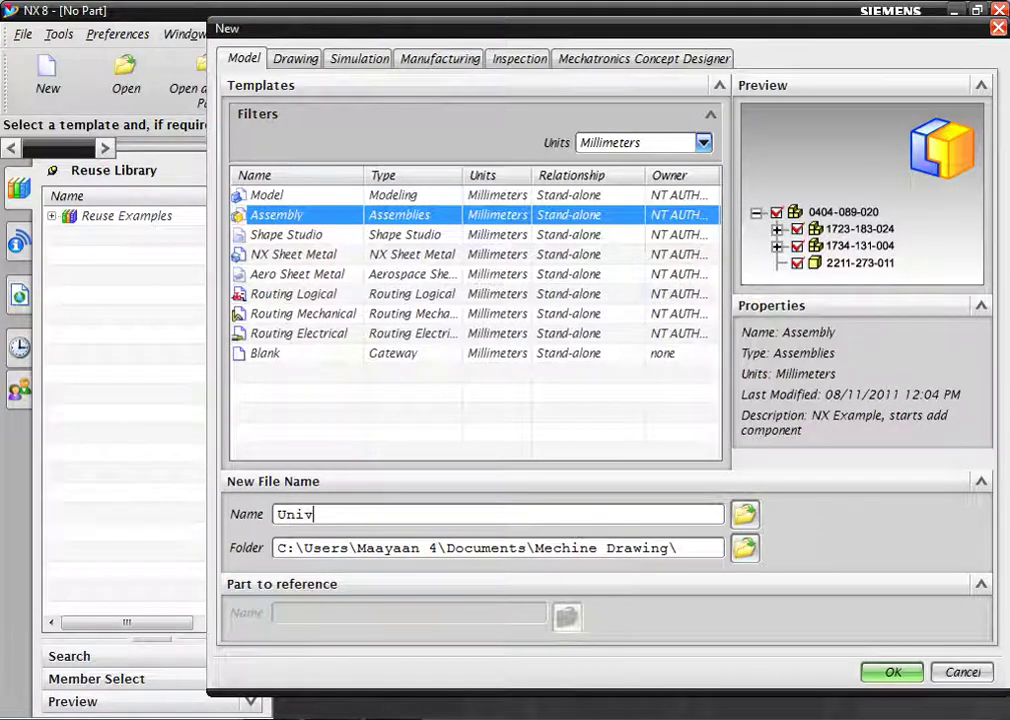
pyautogui.write('ersal Coupling')
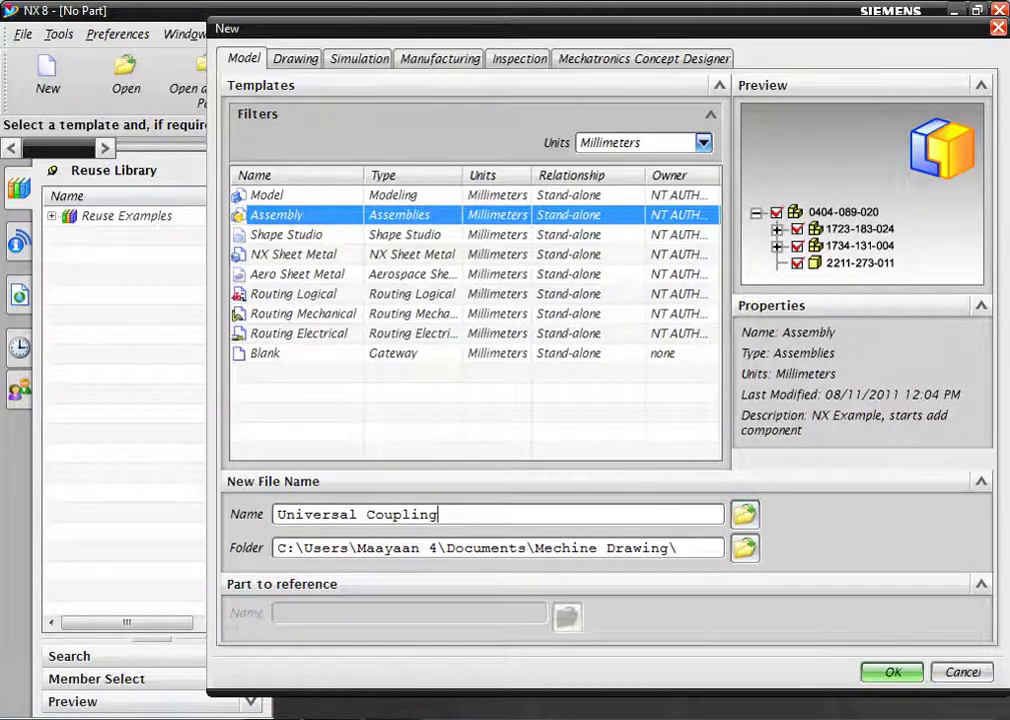
pyautogui.press('Return')
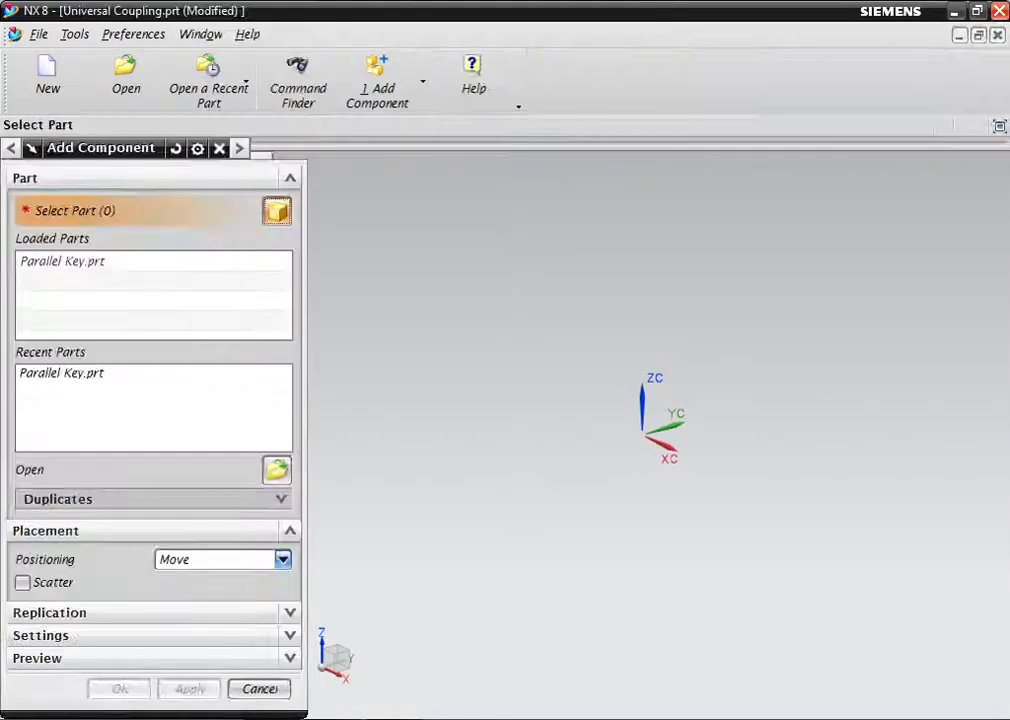
# Add Fork.prt as a component placed at point 0,0,0
pyautogui.click(277, 470)
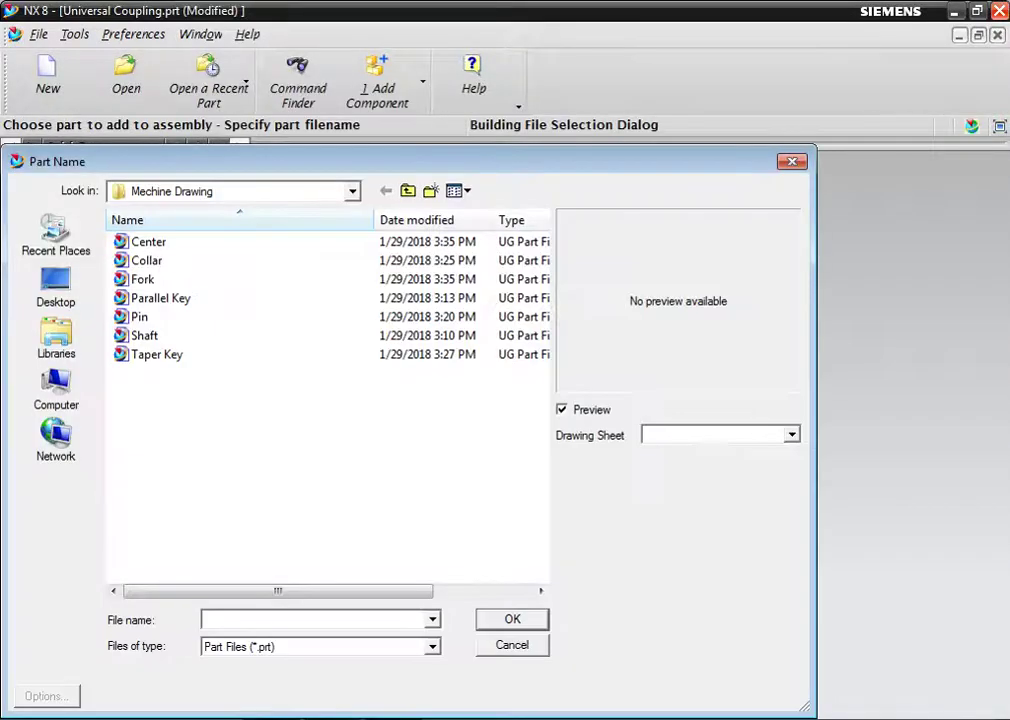
pyautogui.click(142, 279)
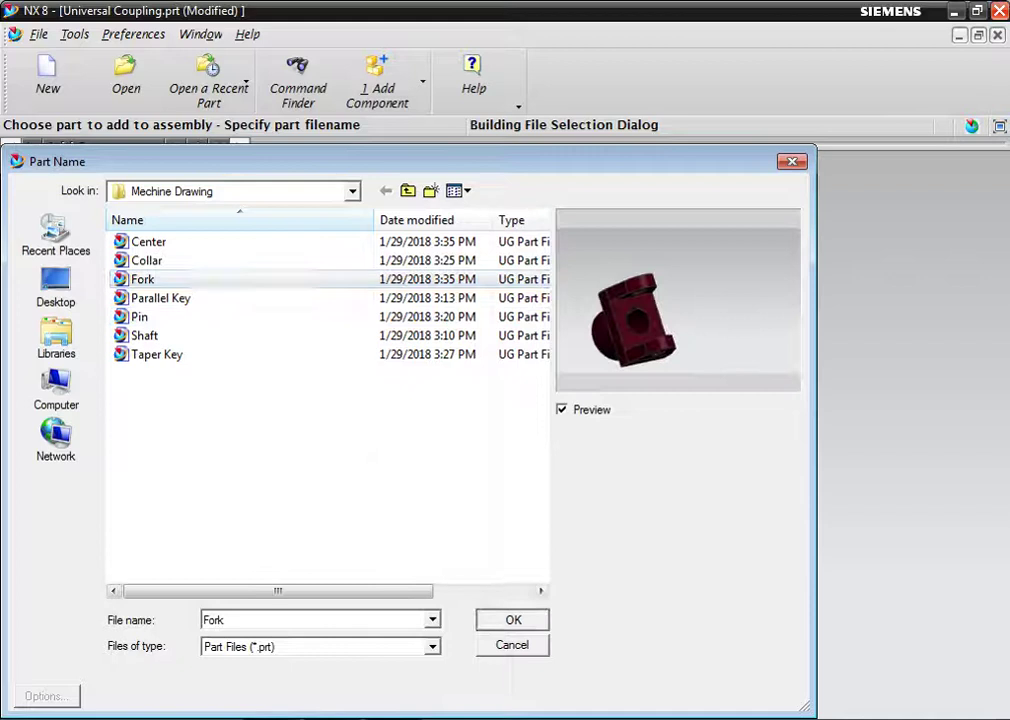
pyautogui.press('Return')
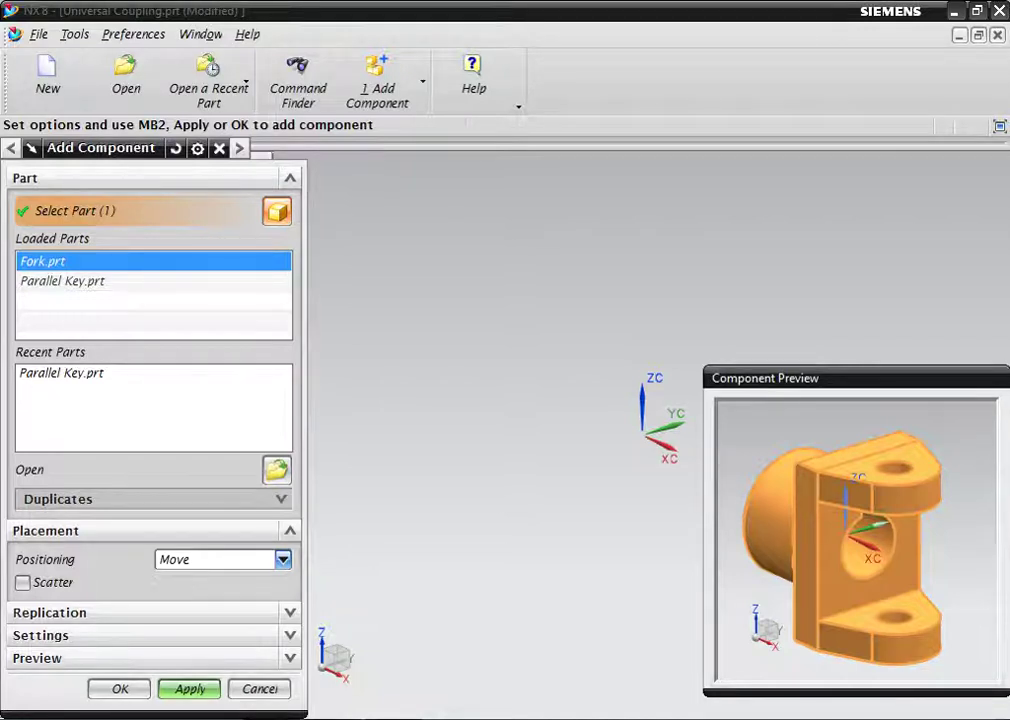
pyautogui.click(120, 689)
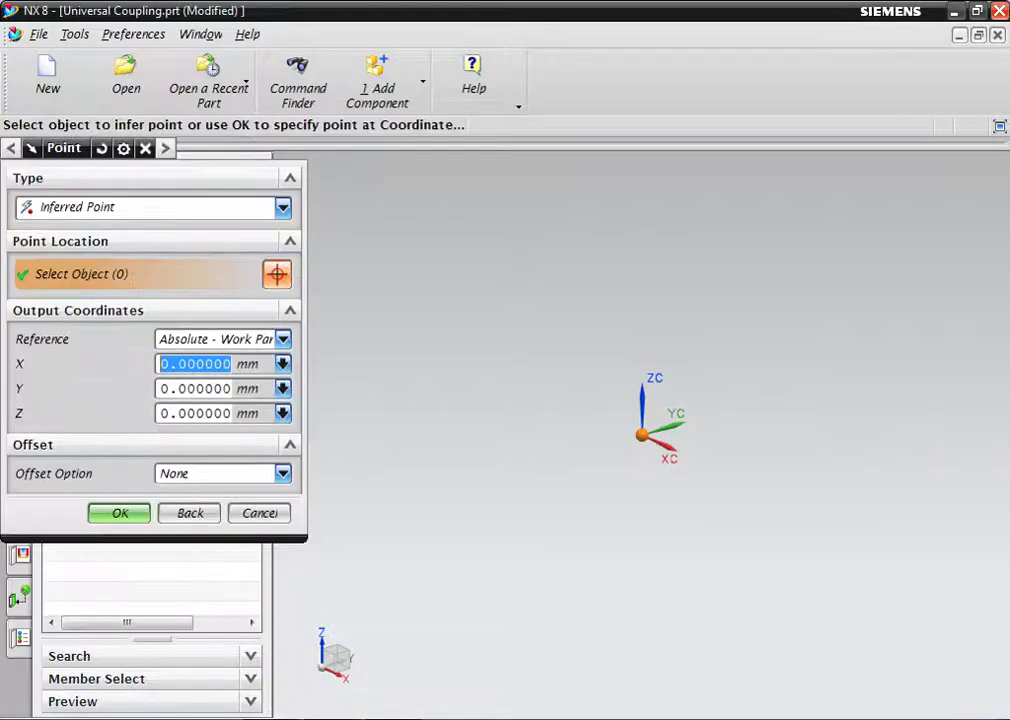
pyautogui.press('Return')
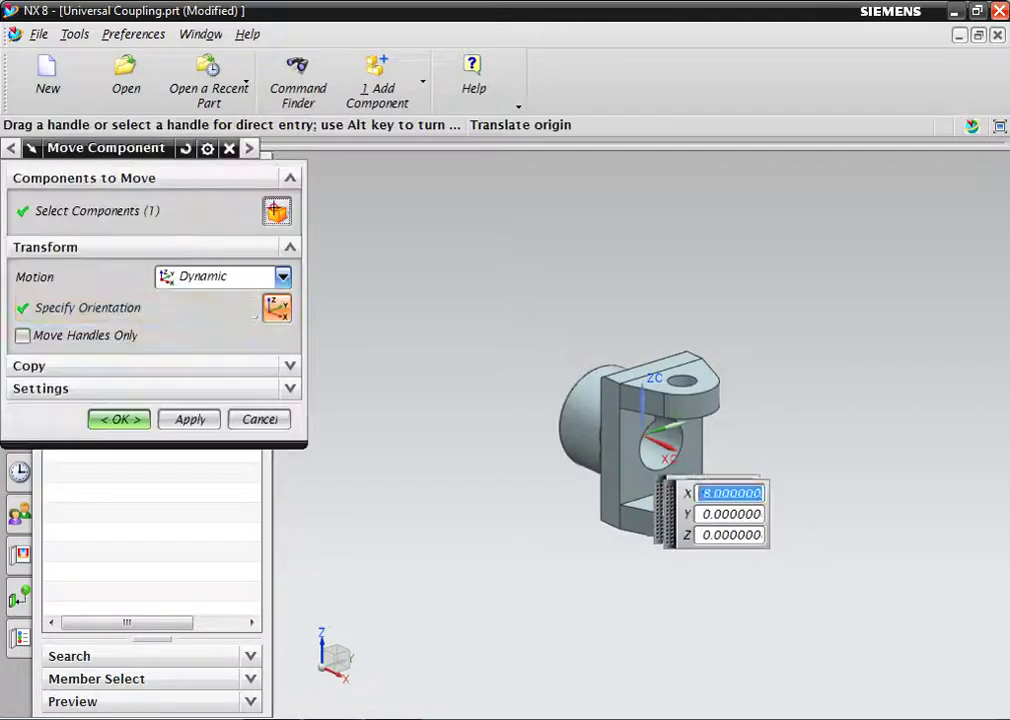
pyautogui.press('Return')
pyautogui.click(640, 460)
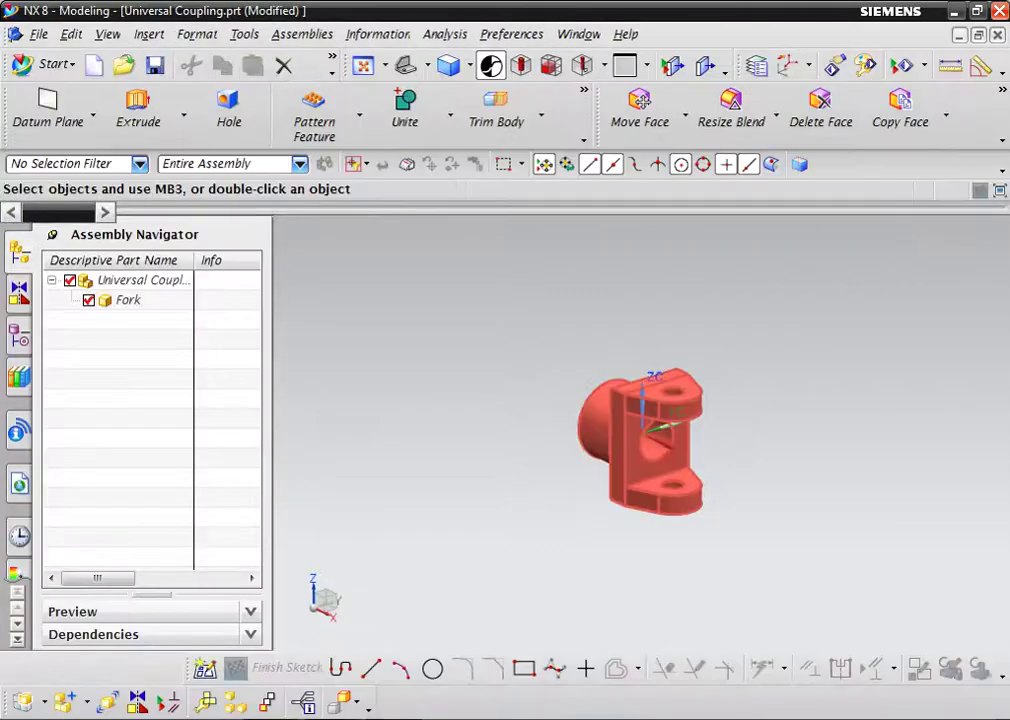
pyautogui.rightClick(622, 486)
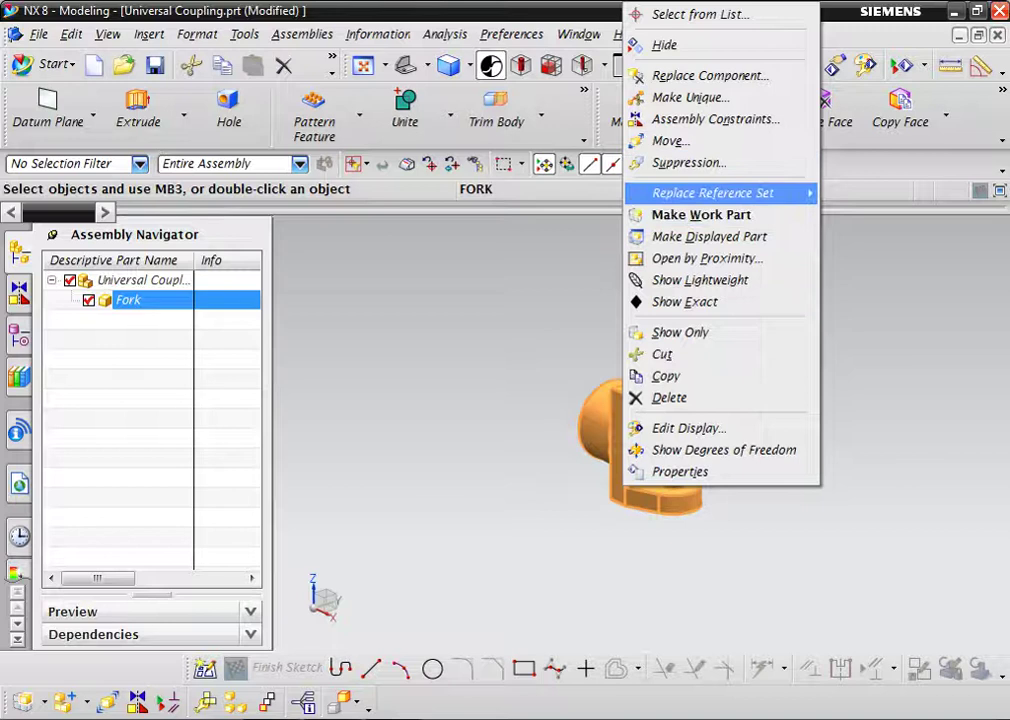
# Apply a Fix assembly constraint to the Fork component
pyautogui.click(705, 119)
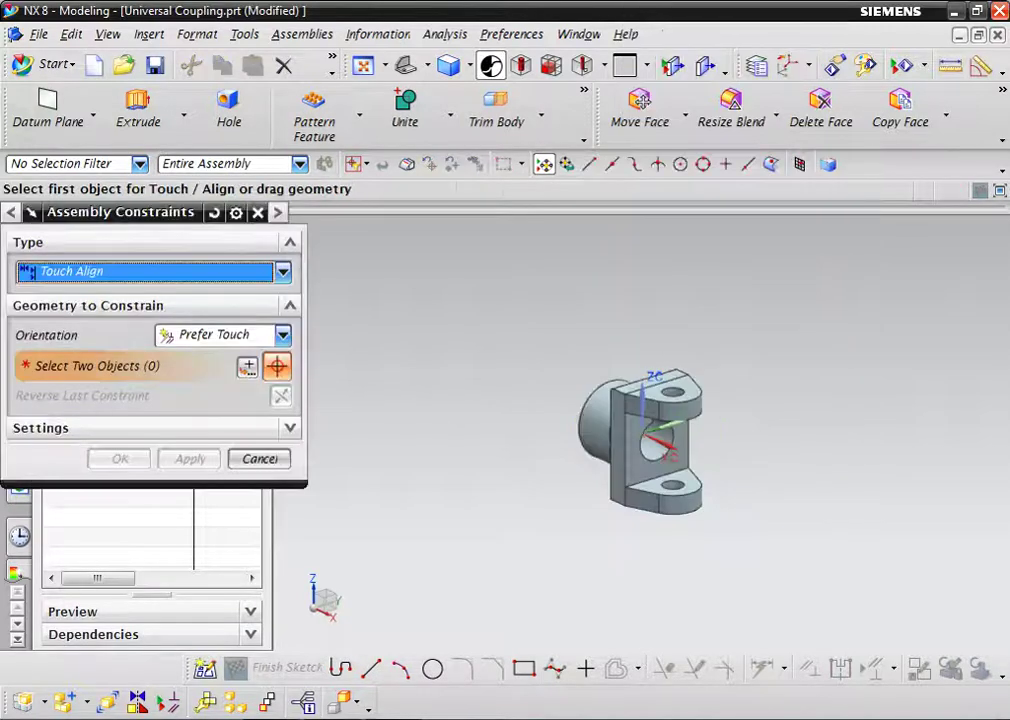
pyautogui.click(283, 271)
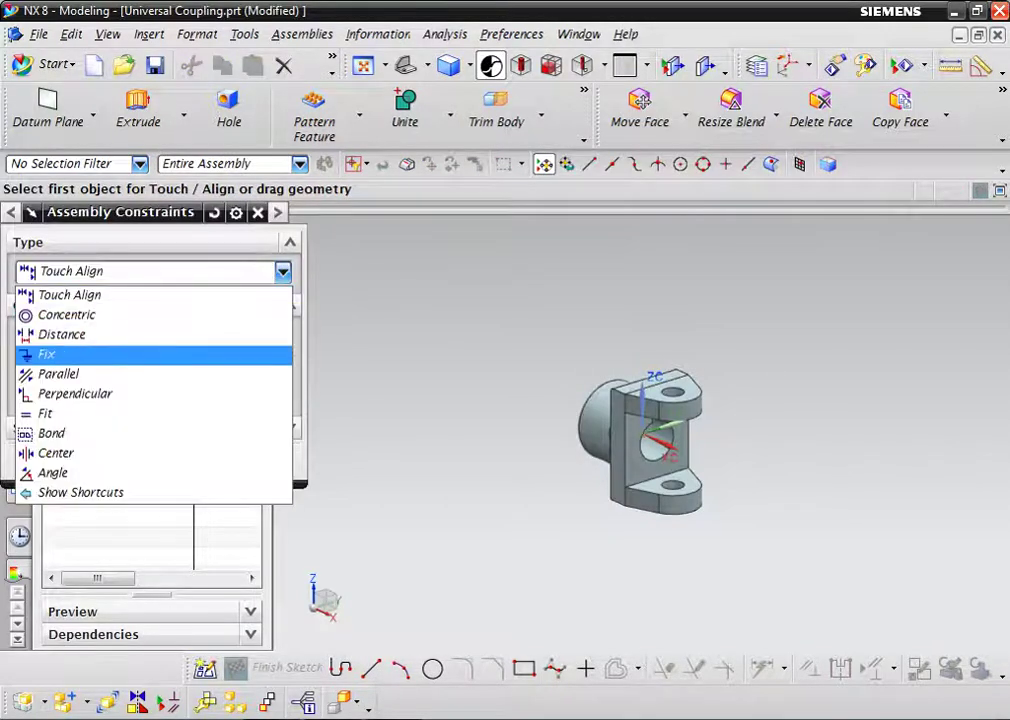
pyautogui.click(50, 354)
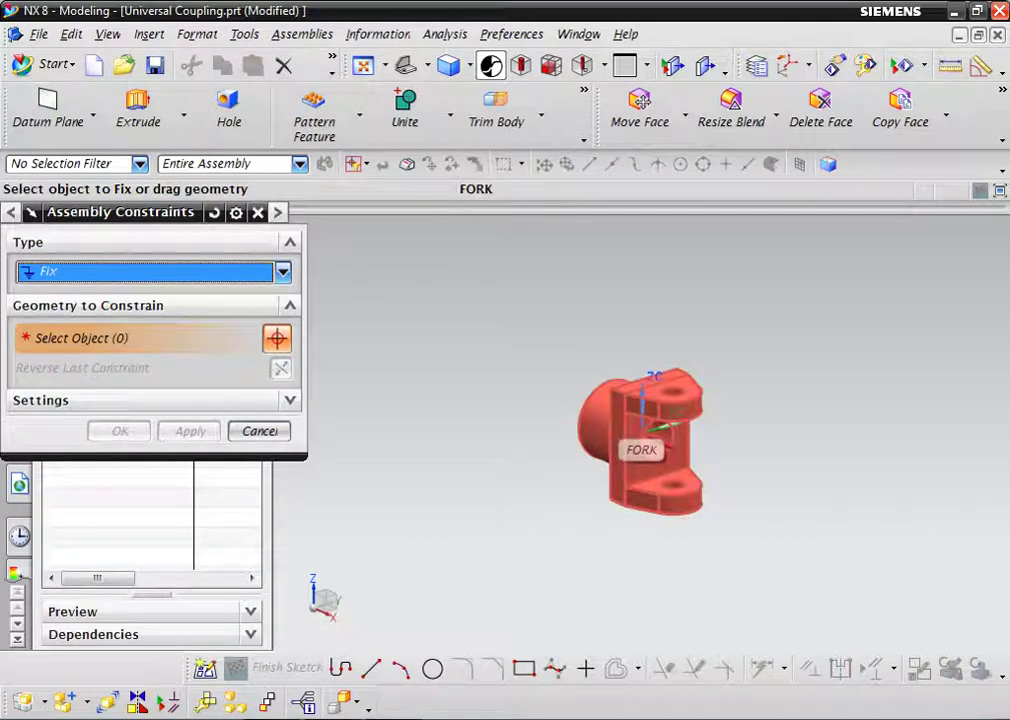
pyautogui.click(640, 440)
pyautogui.press('Return')
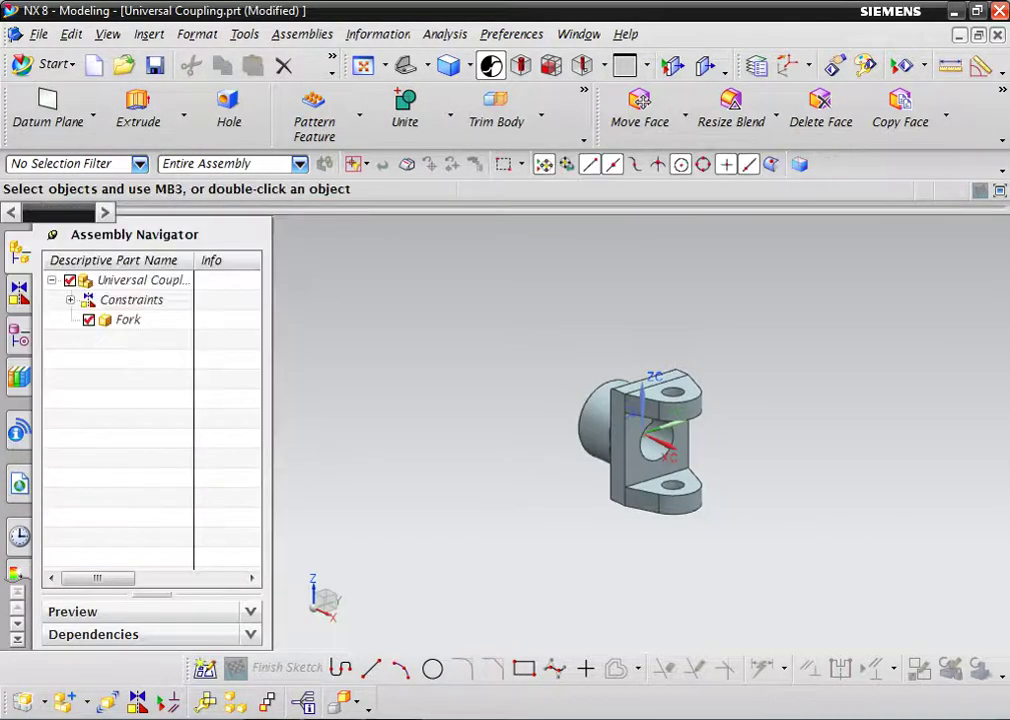
pyautogui.scroll(-2, 650, 450)
pyautogui.scroll(2, 650, 450)
pyautogui.scroll(-2, 725, 468)
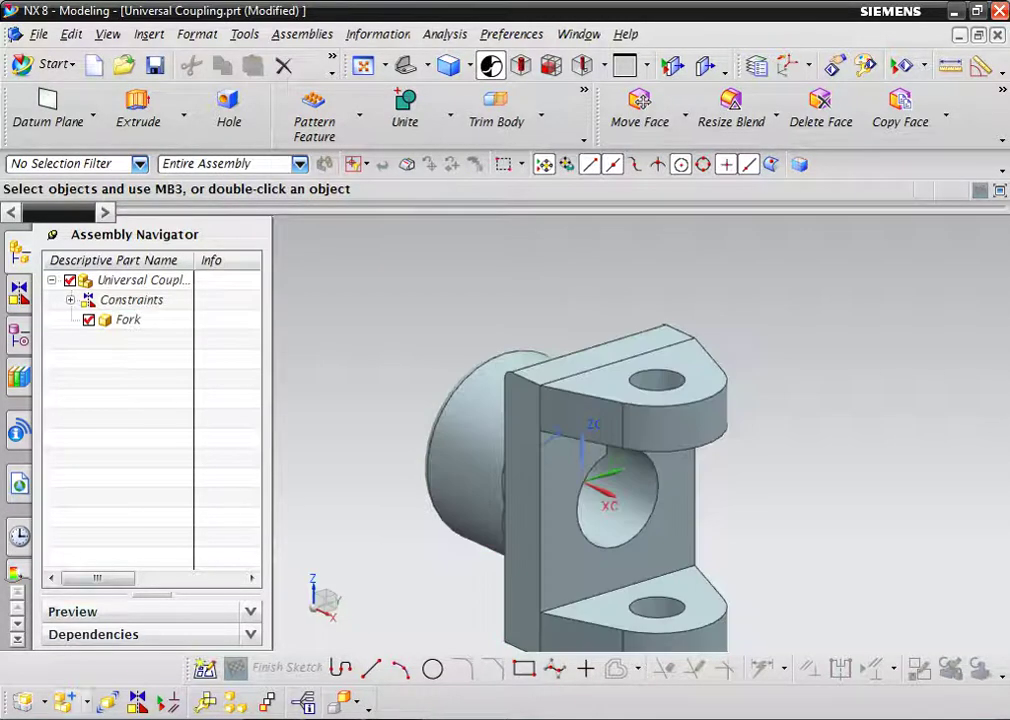
# Add Shaft.prt as a component offset -50 along X from the fork
pyautogui.click(276, 431)
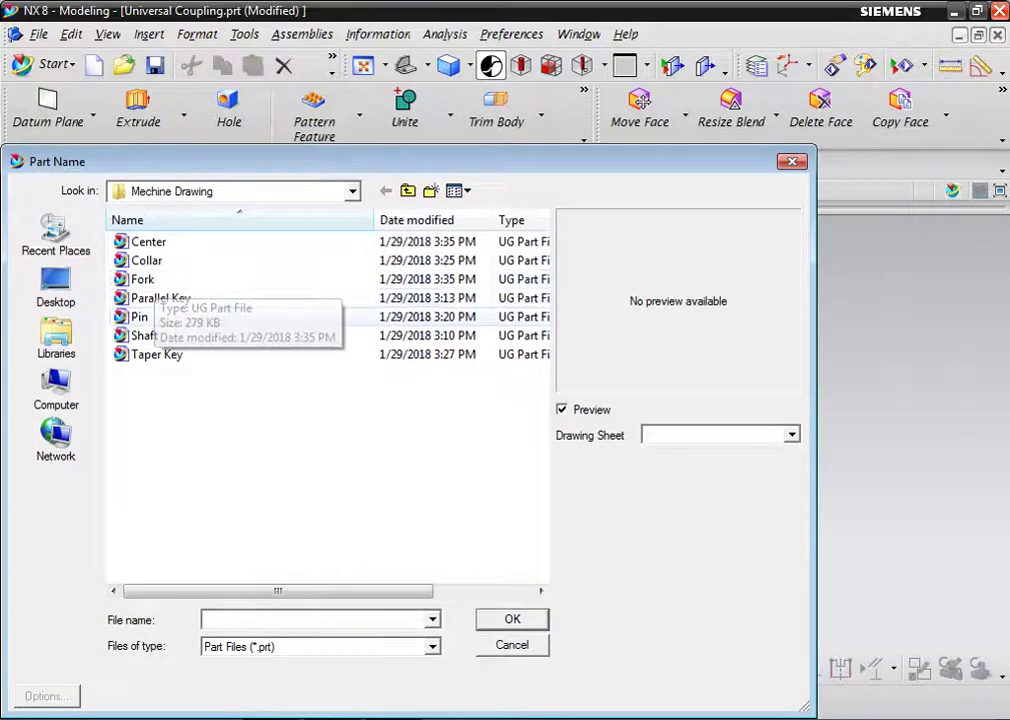
pyautogui.click(144, 336)
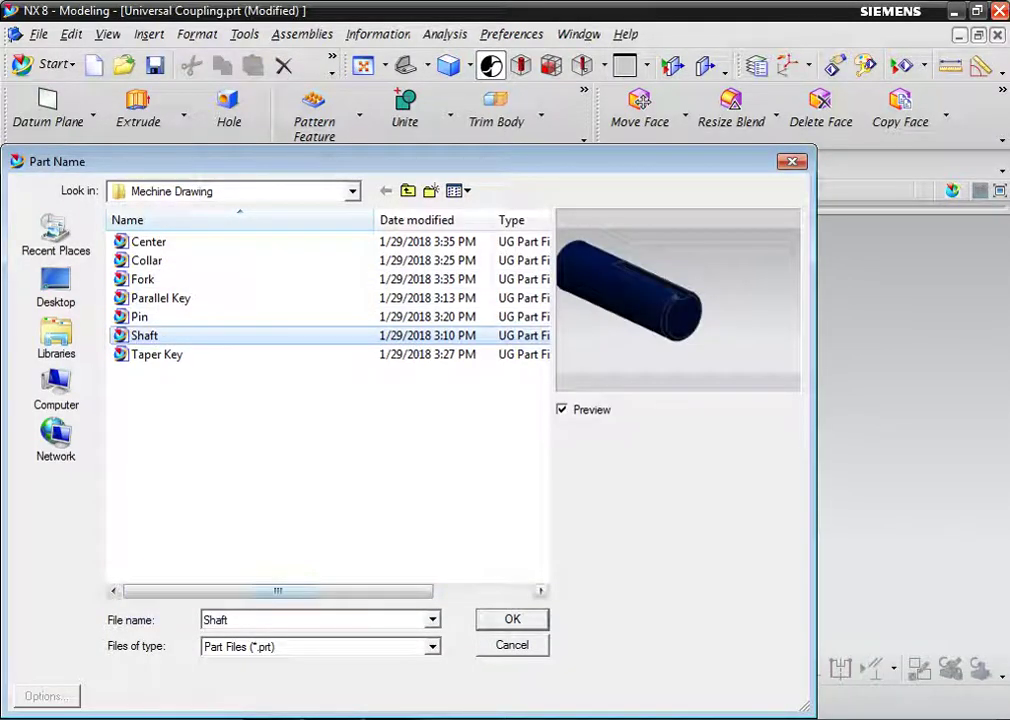
pyautogui.press('Return')
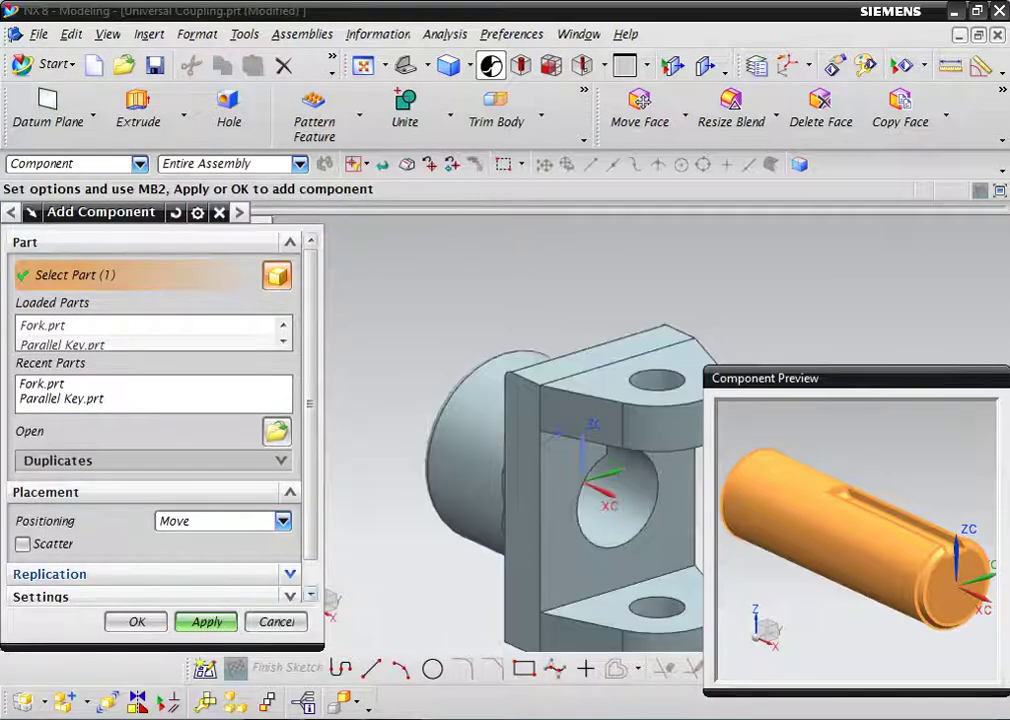
pyautogui.press('Return')
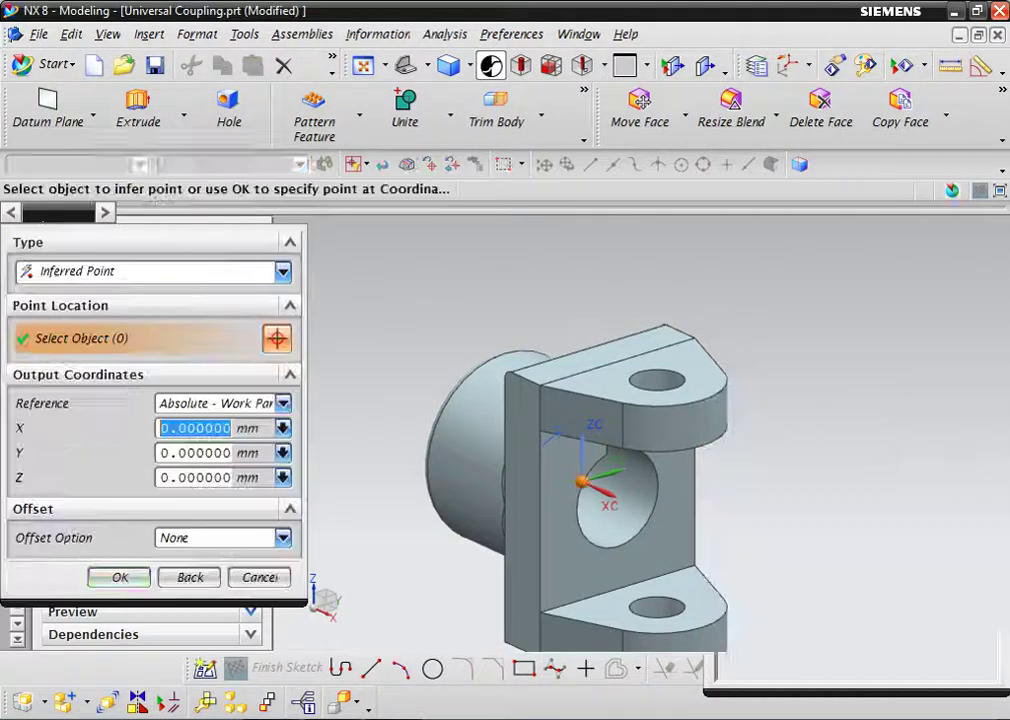
pyautogui.press('Return')
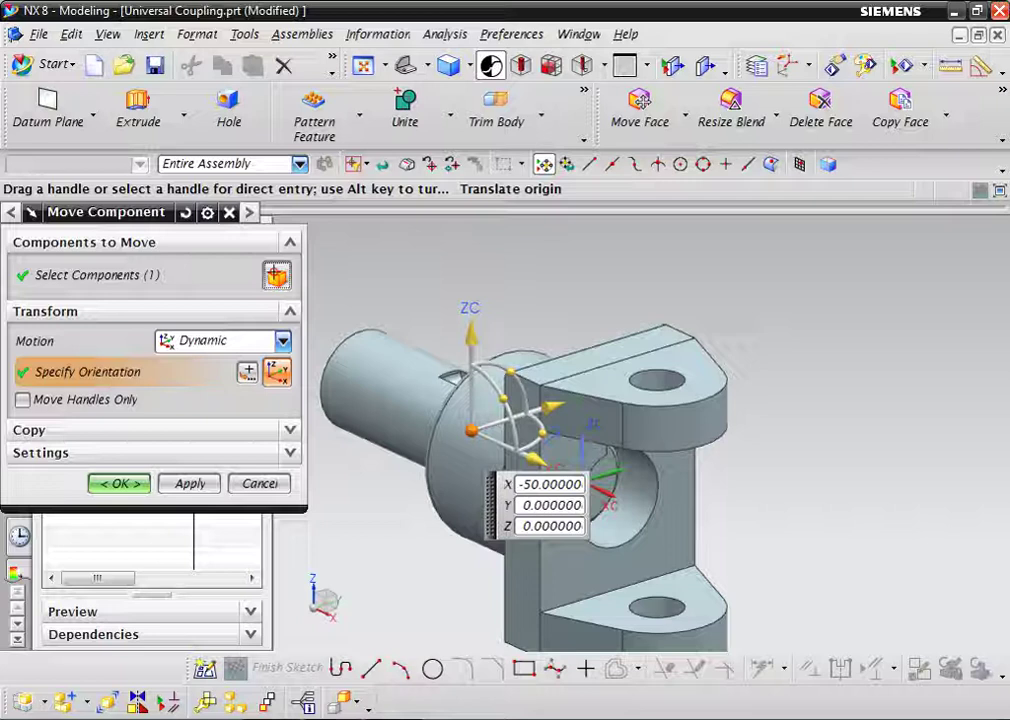
pyautogui.press('Return')
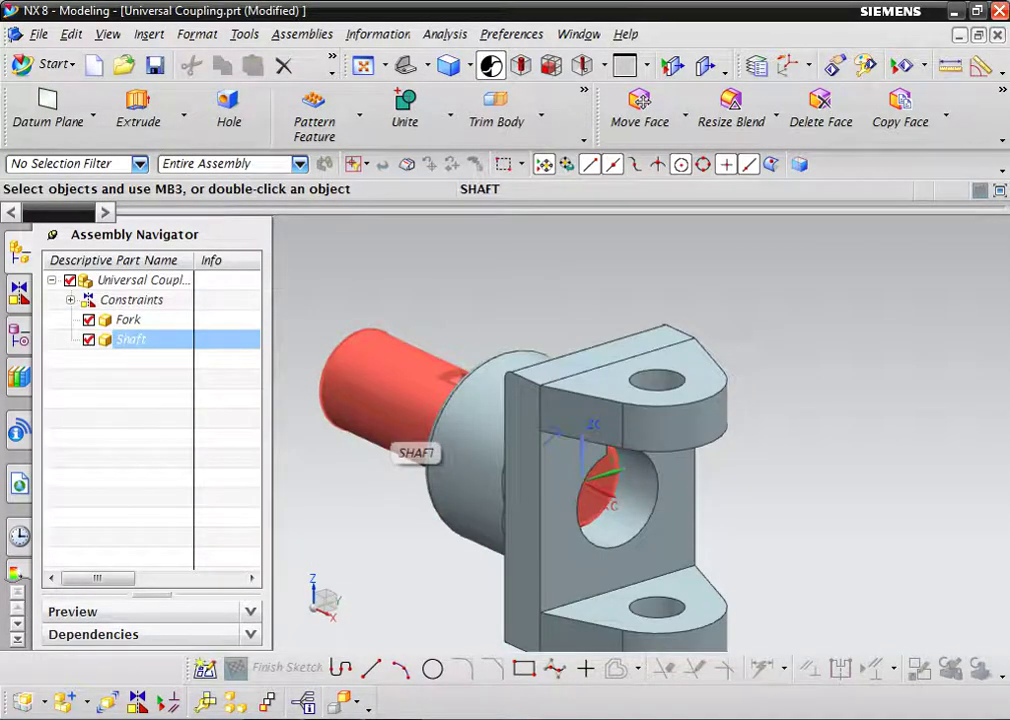
pyautogui.rightClick(405, 440)
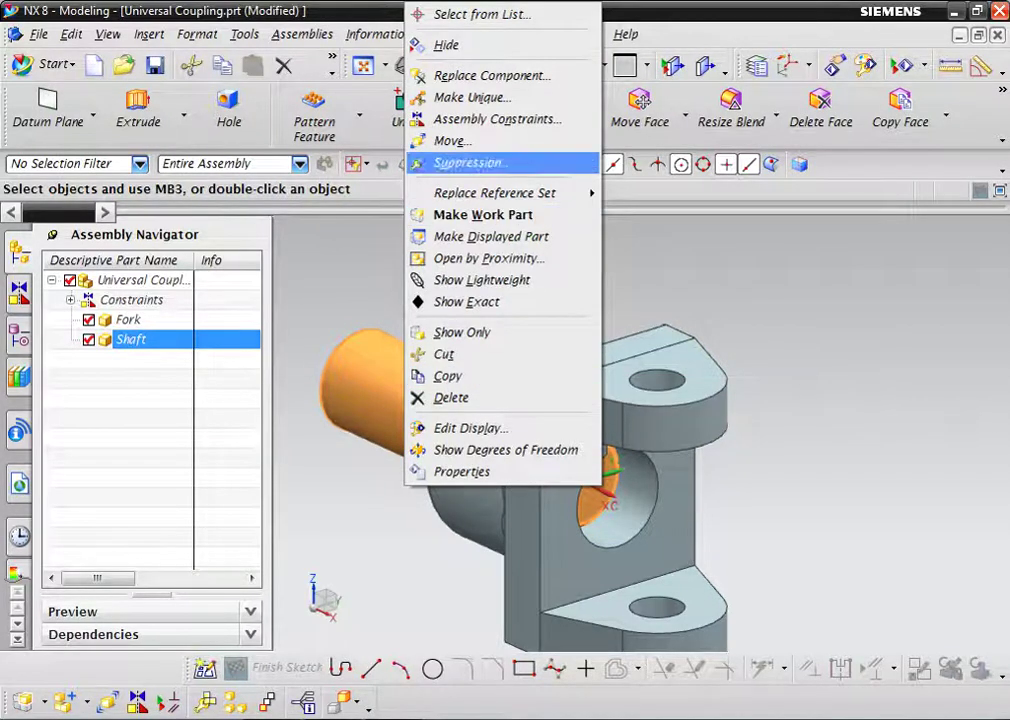
# Align the shaft's centerline with the fork hole's centerline using Touch Align
pyautogui.click(480, 119)
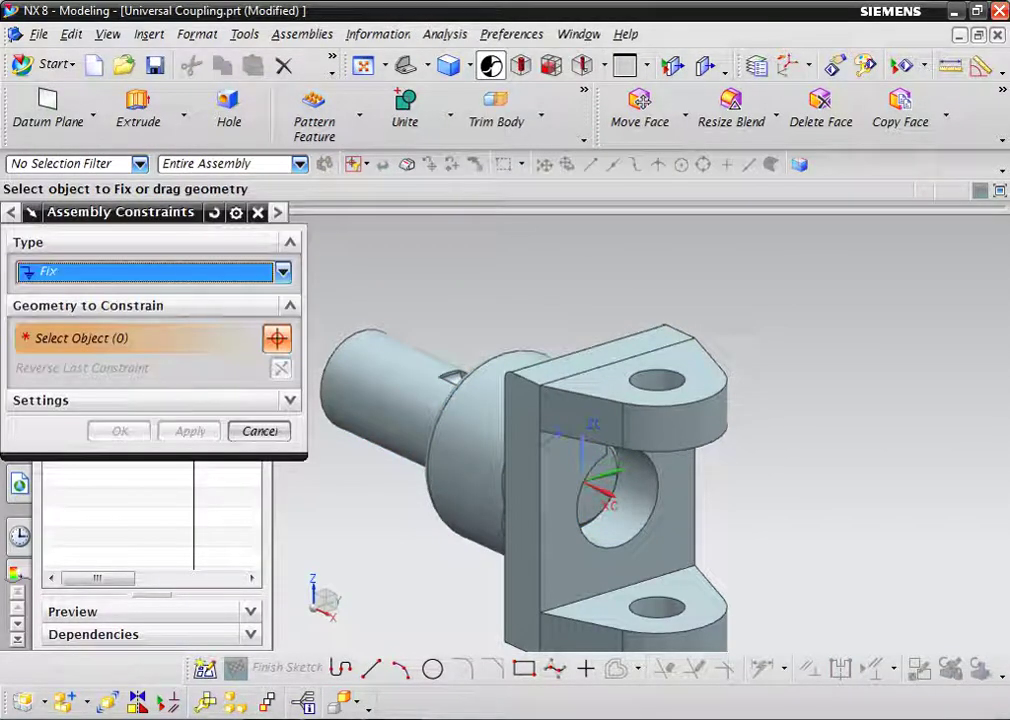
pyautogui.click(283, 271)
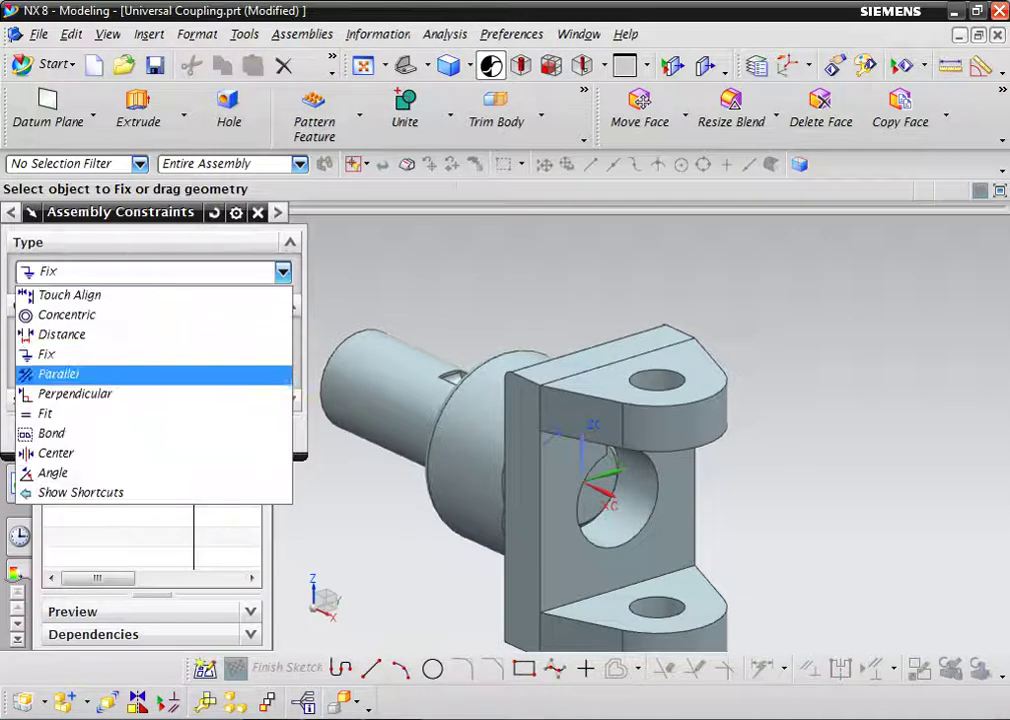
pyautogui.click(70, 295)
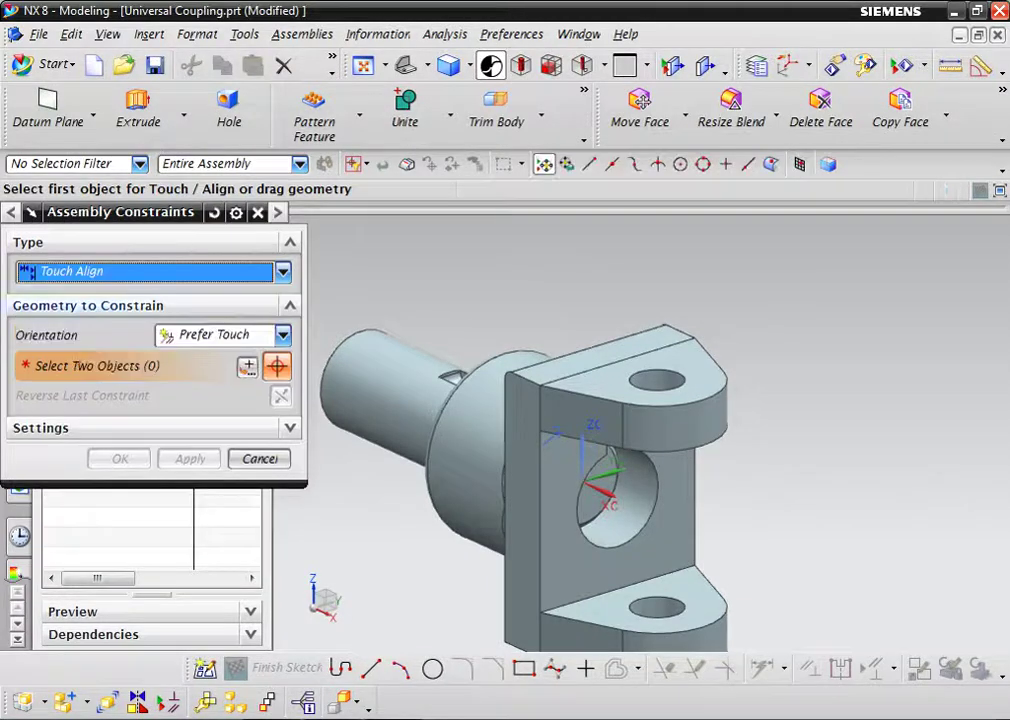
pyautogui.scroll(1, 745, 493)
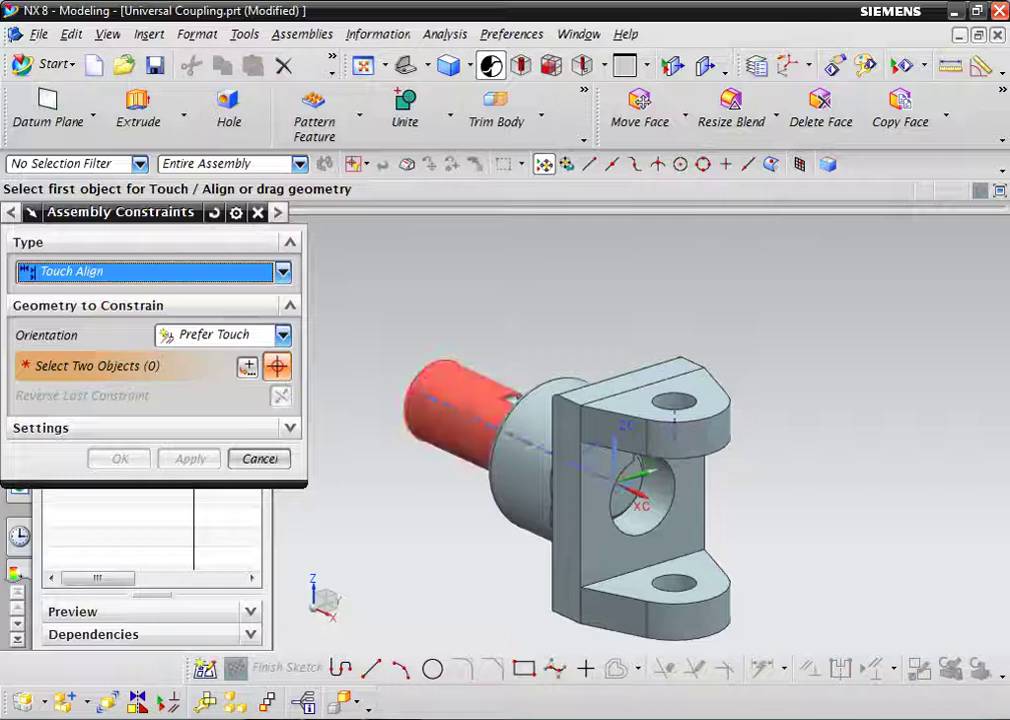
pyautogui.click(470, 414)
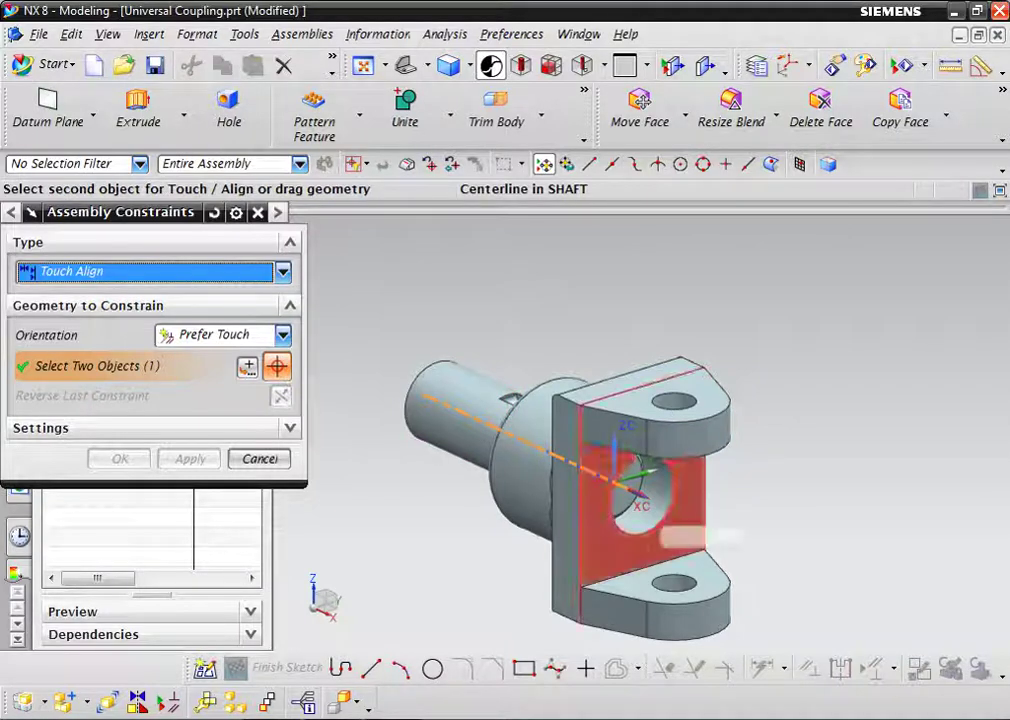
pyautogui.click(640, 490)
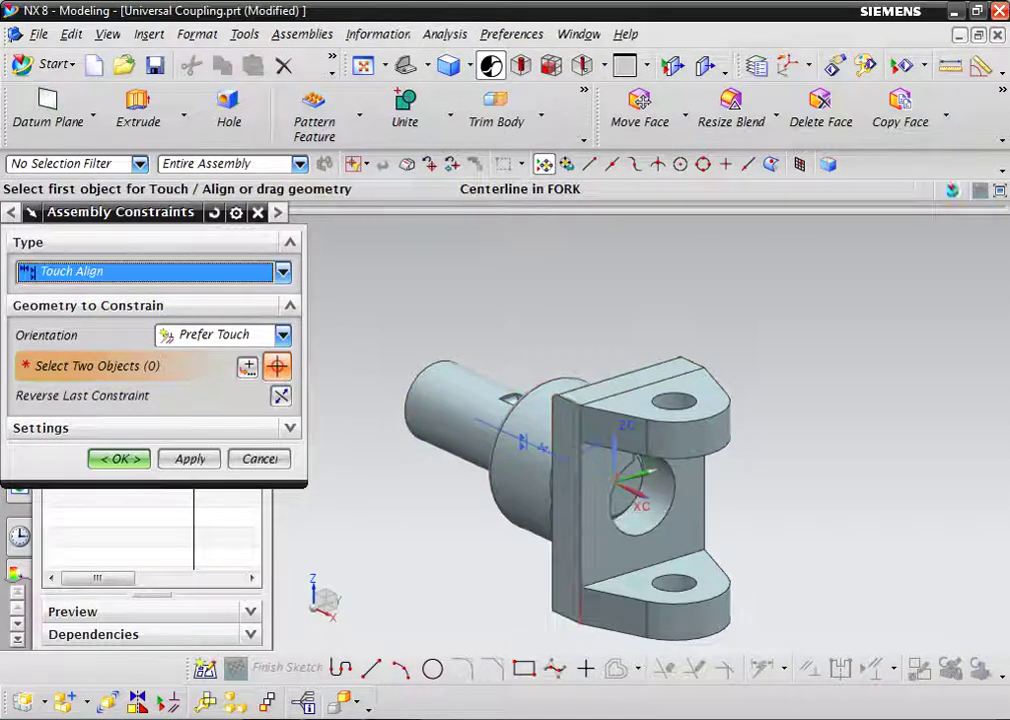
pyautogui.scroll(3, 645, 450)
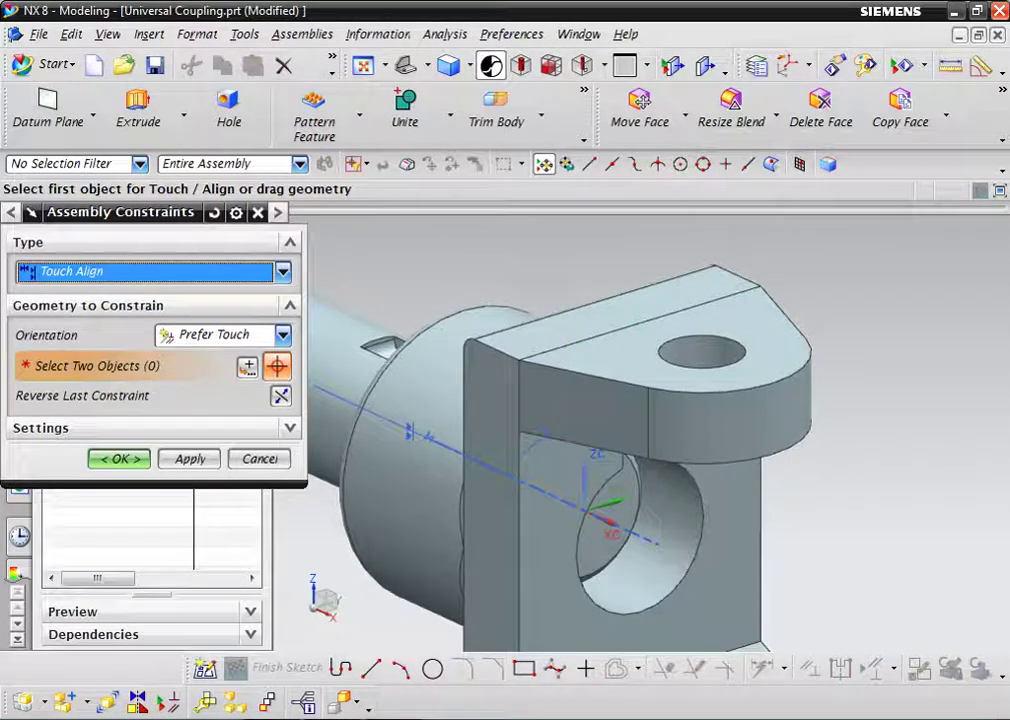
# Mate the shaft's shoulder face and key face against the matching fork faces
pyautogui.click(595, 545)
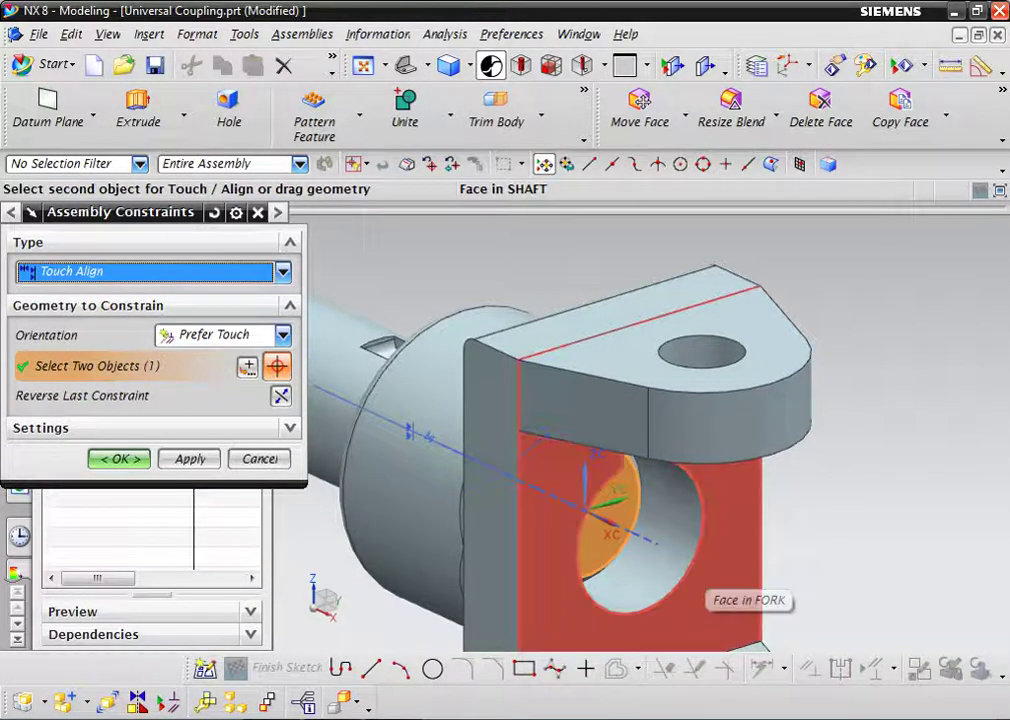
pyautogui.click(632, 575)
pyautogui.moveTo(540, 440)
pyautogui.mouseDown(button='middle')
pyautogui.moveTo(495, 425)
pyautogui.moveTo(615, 400)
pyautogui.mouseUp(button='middle')
pyautogui.scroll(3, 615, 400)
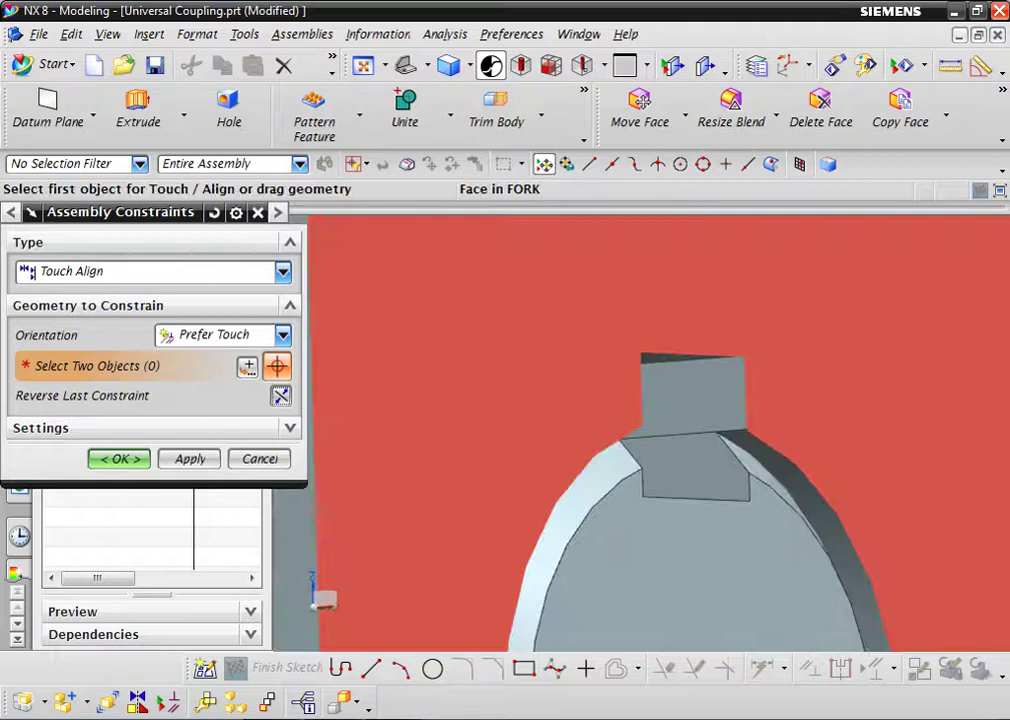
pyautogui.click(690, 400)
pyautogui.click(682, 450)
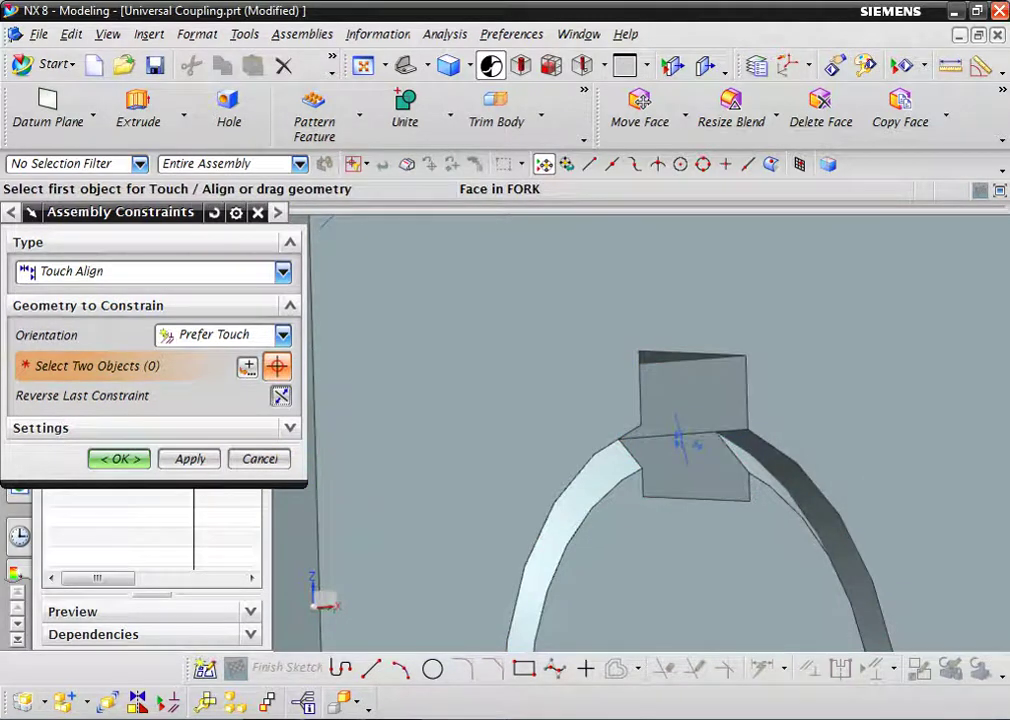
pyautogui.click(119, 458)
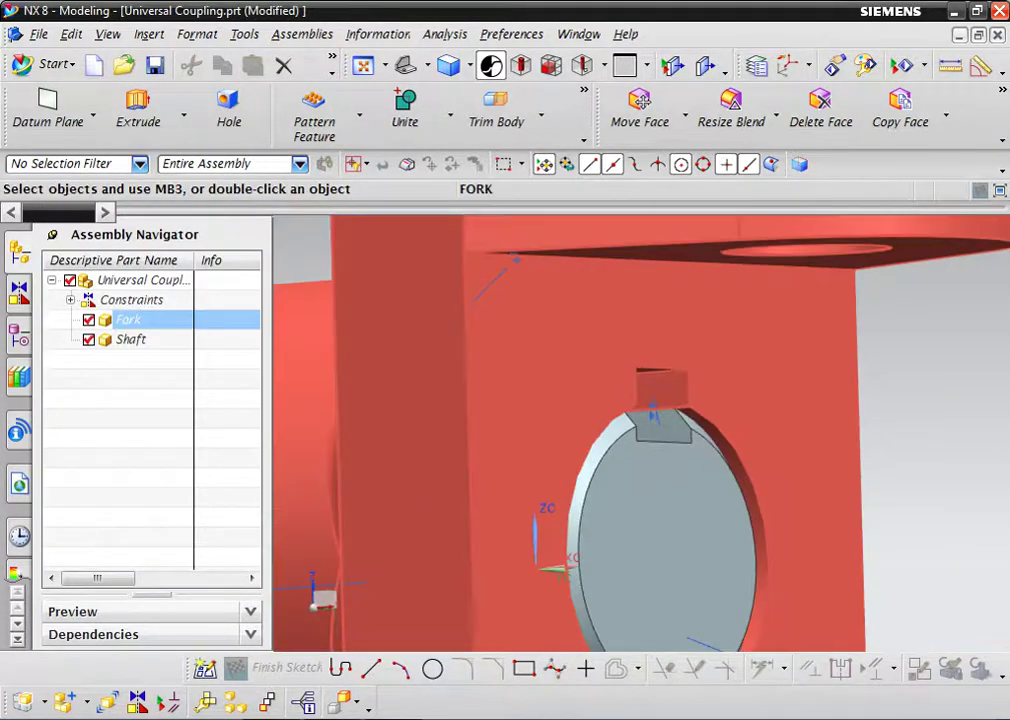
pyautogui.scroll(-3, 640, 430)
pyautogui.scroll(-2, 640, 430)
pyautogui.moveTo(640, 430)
pyautogui.mouseDown(button='middle')
pyautogui.moveTo(600, 400)
pyautogui.moveTo(650, 430)
pyautogui.mouseUp(button='middle')
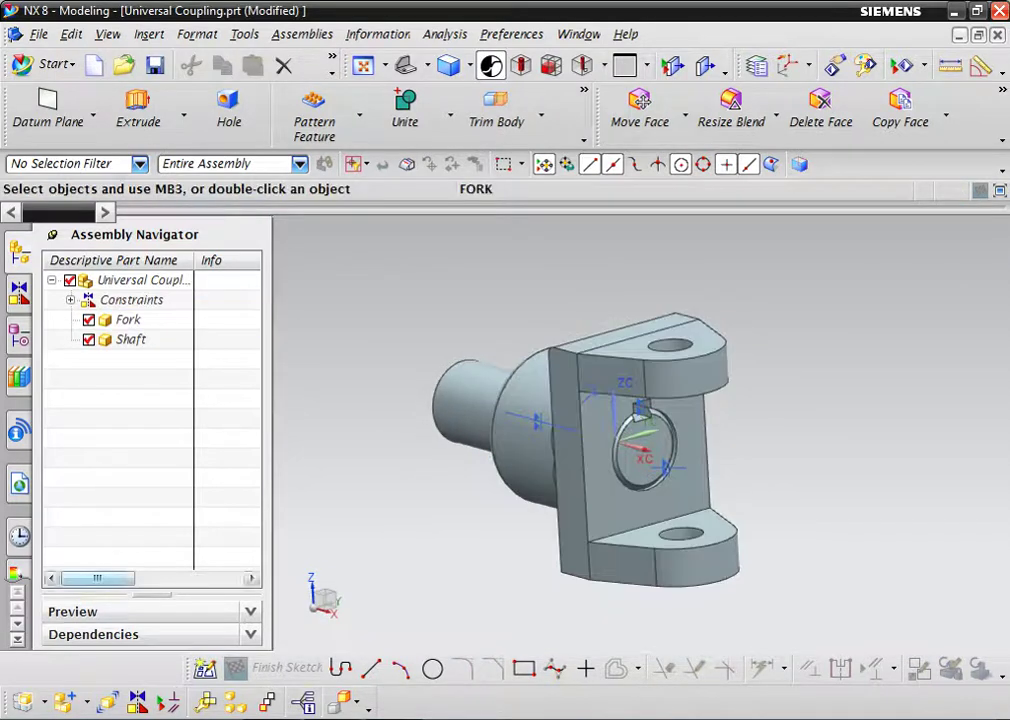
pyautogui.moveTo(97, 578); pyautogui.dragTo(155, 578)
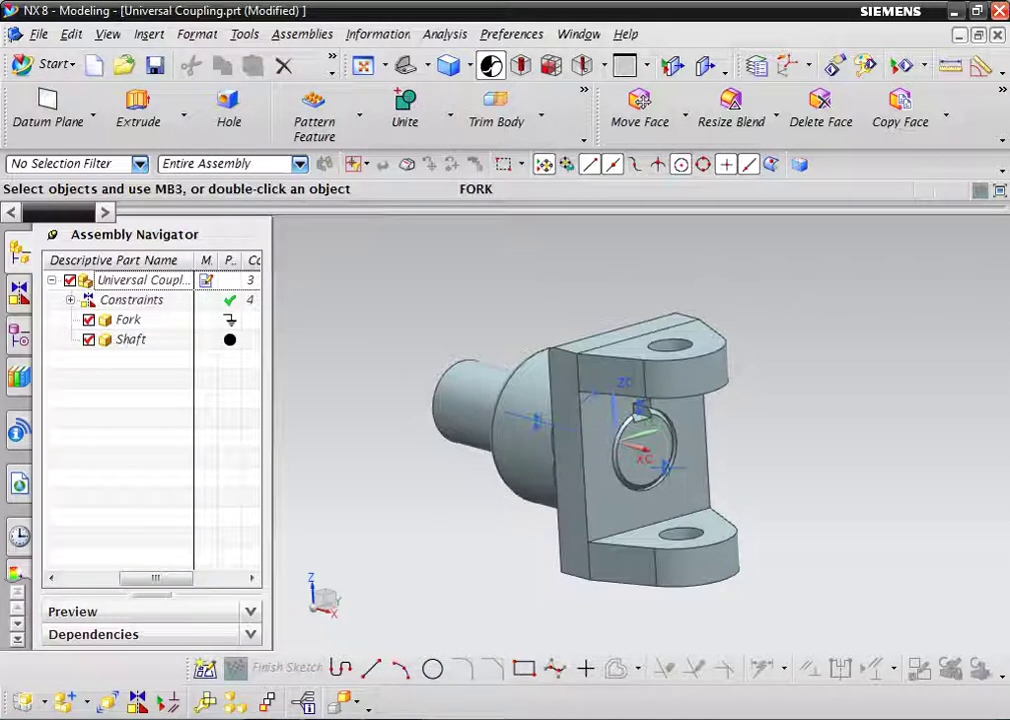
# Add the Parallel Key part as a component at the origin
pyautogui.click(63, 700)
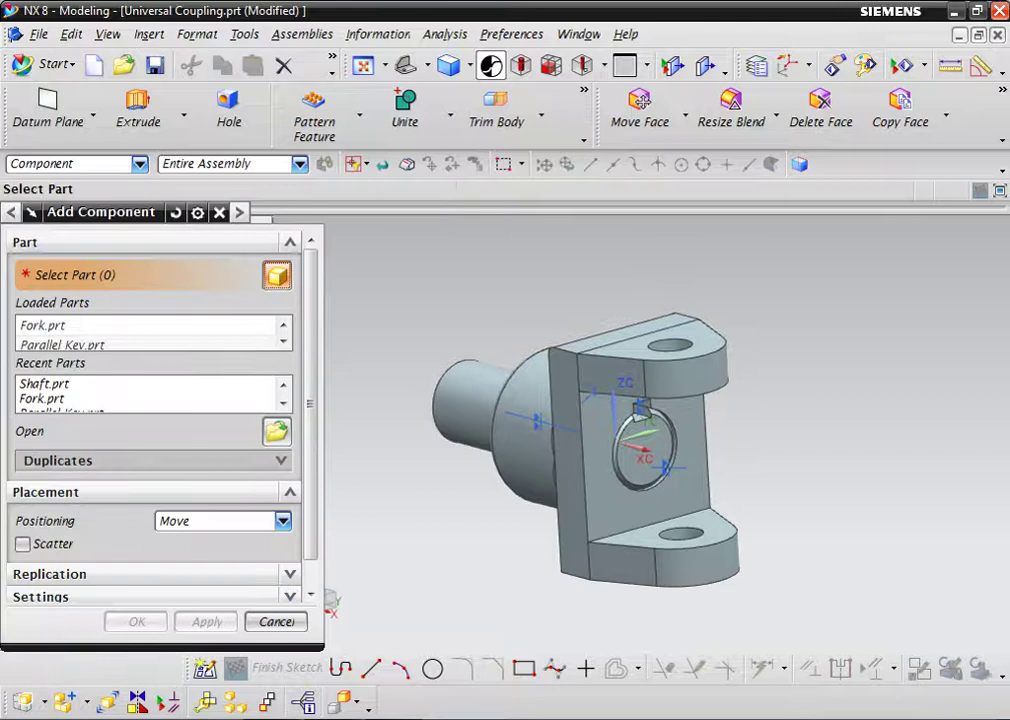
pyautogui.click(60, 344)
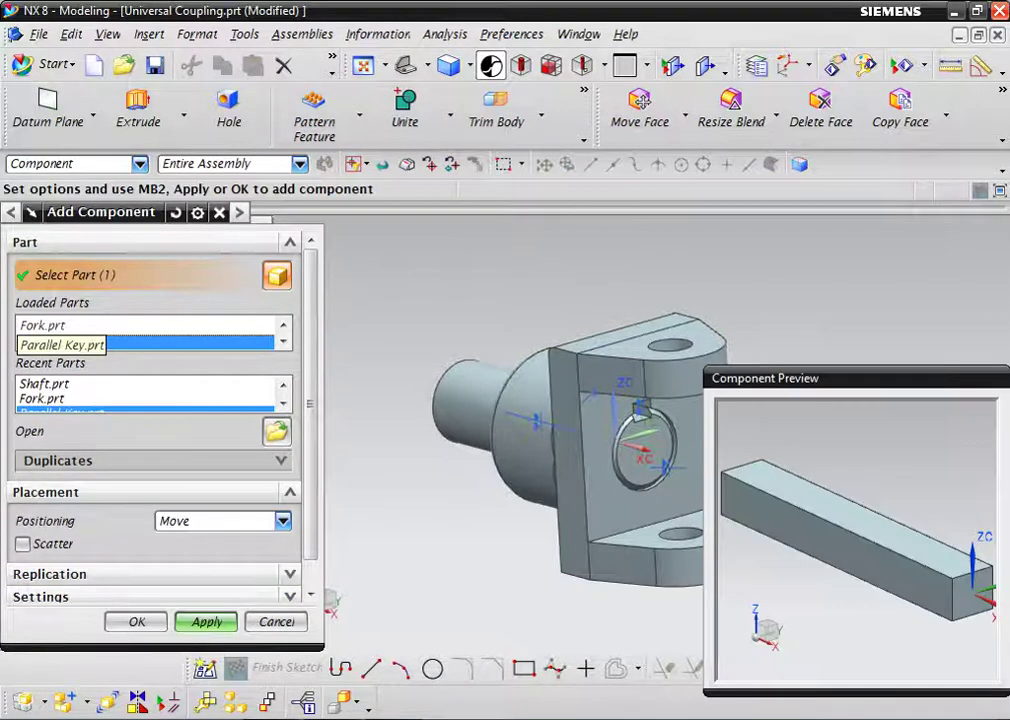
pyautogui.press('Return')
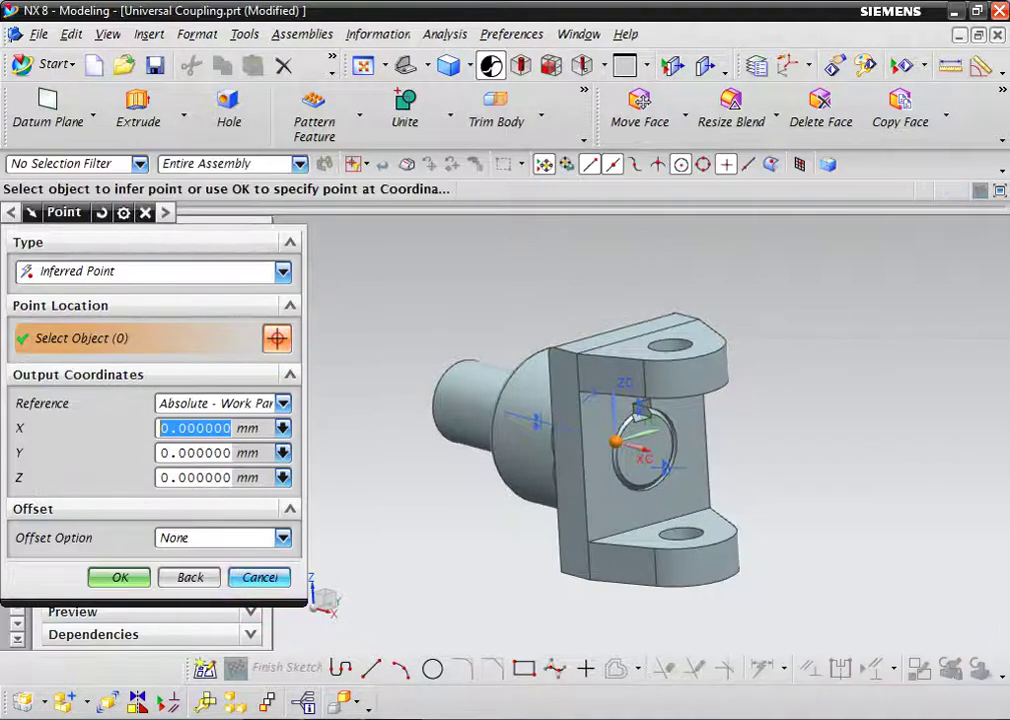
pyautogui.press('Return')
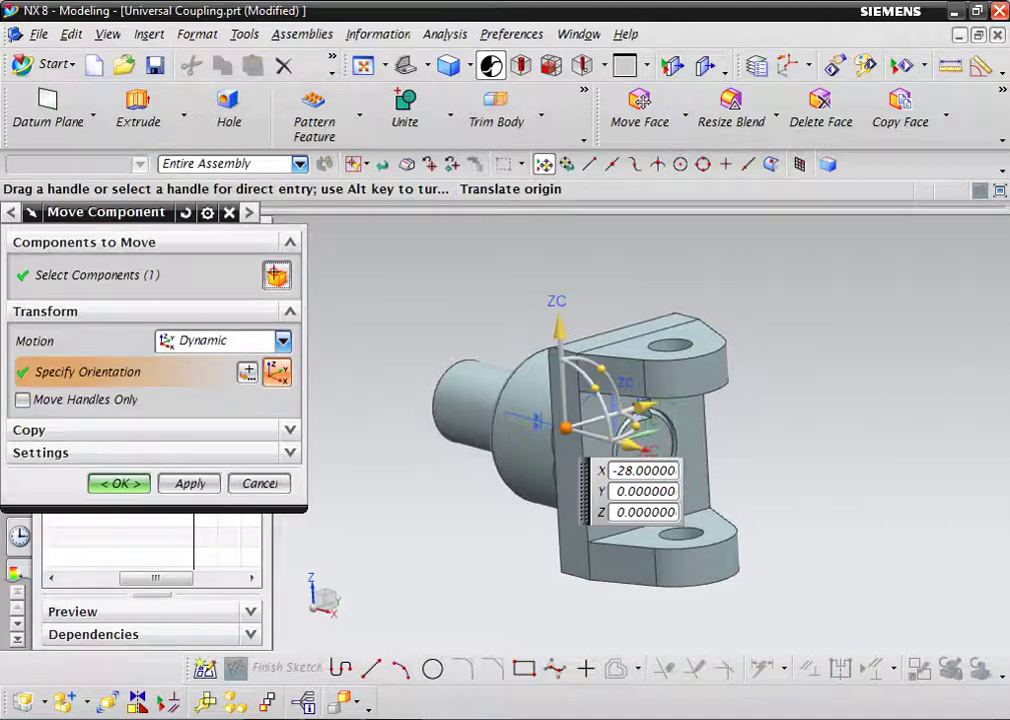
pyautogui.press('Return')
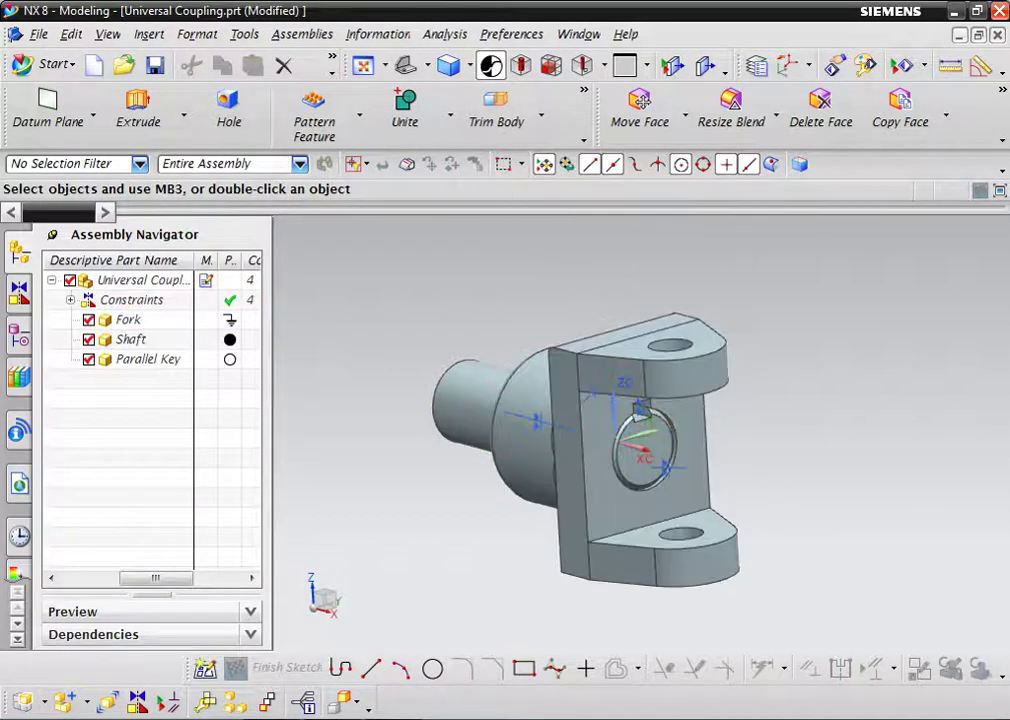
# Move the Parallel Key along X to -163 mm
pyautogui.rightClick(140, 359)
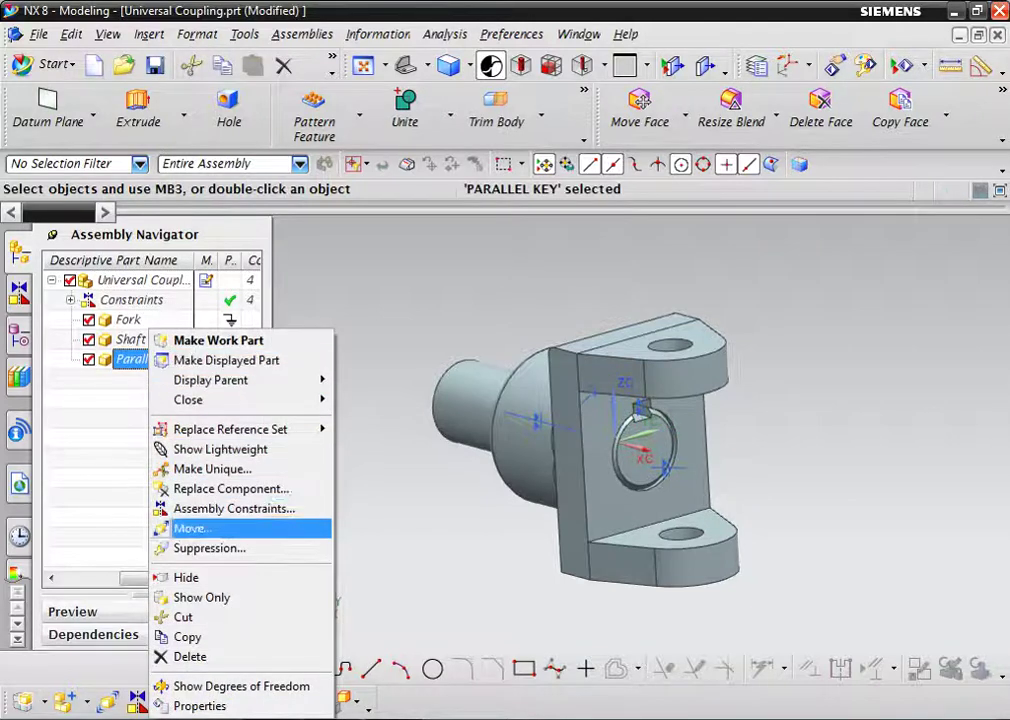
pyautogui.click(192, 528)
pyautogui.moveTo(638, 444); pyautogui.dragTo(396, 382)
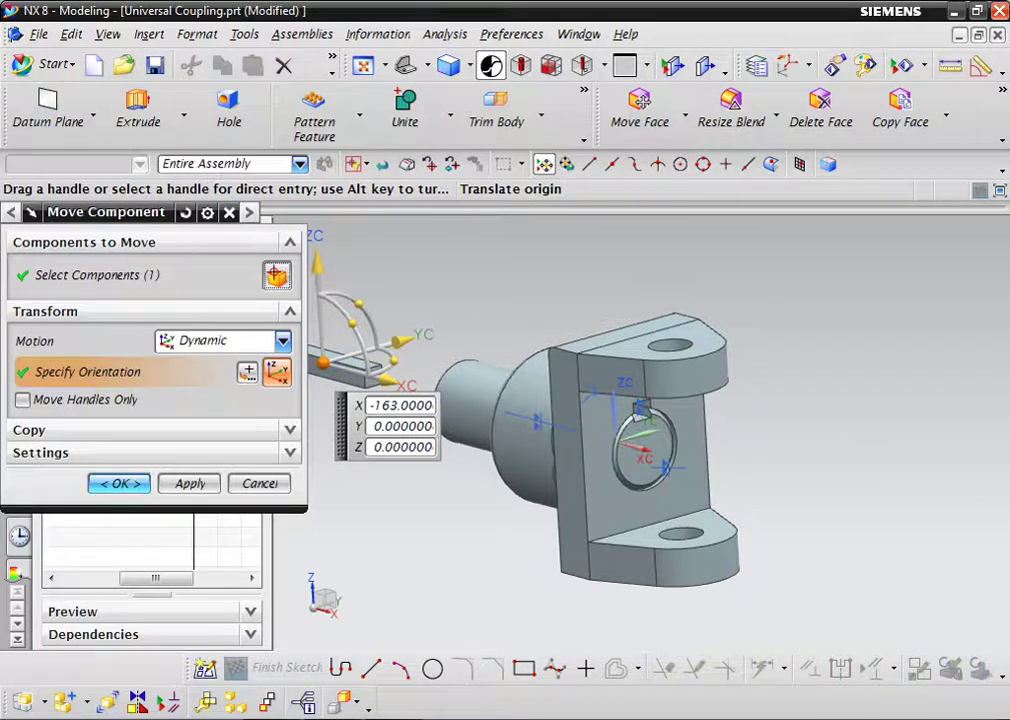
pyautogui.press('Return')
pyautogui.rightClick(330, 360)
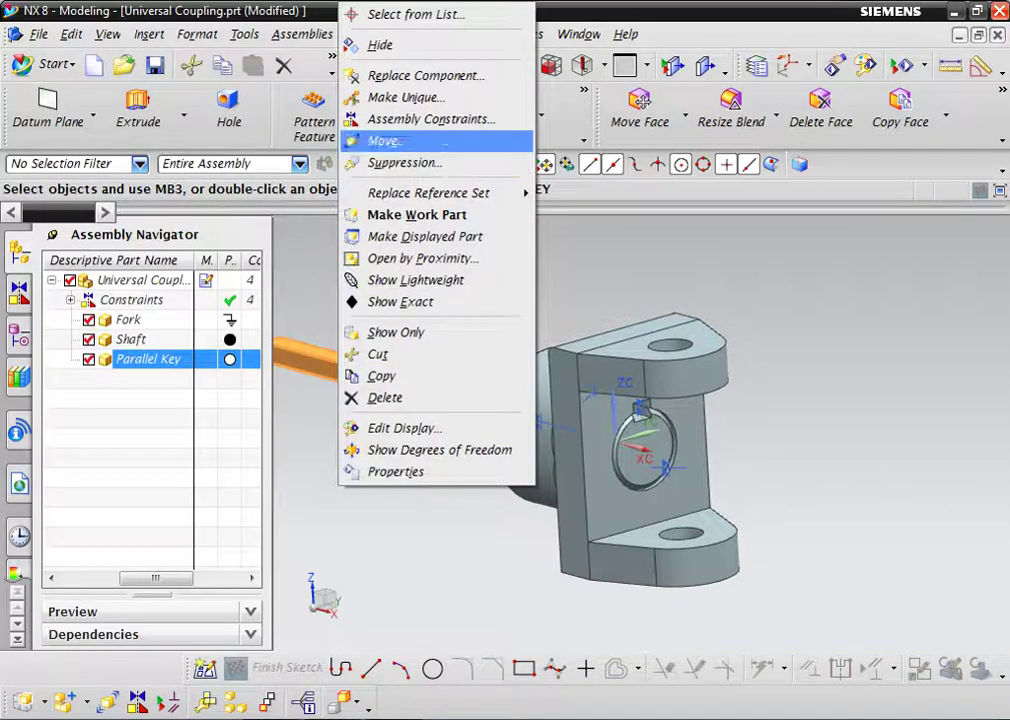
pyautogui.click(430, 119)
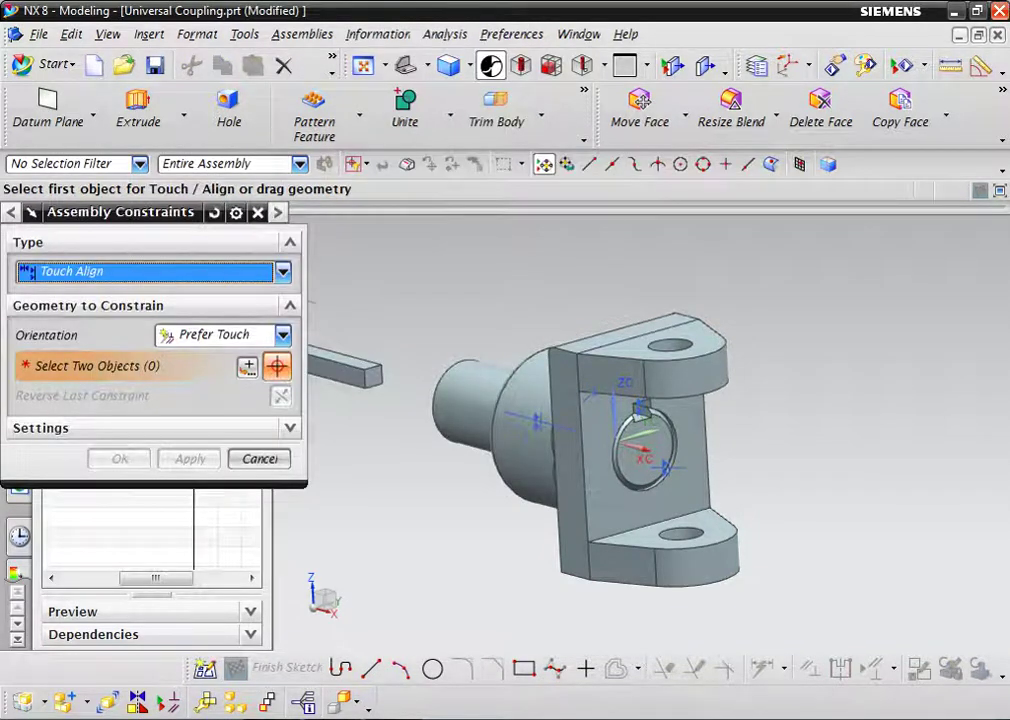
# Touch the key's bottom face to the shaft's keyway floor
pyautogui.scroll(3, 375, 381)
pyautogui.moveTo(375, 381); pyautogui.dragTo(430, 390, button='middle')
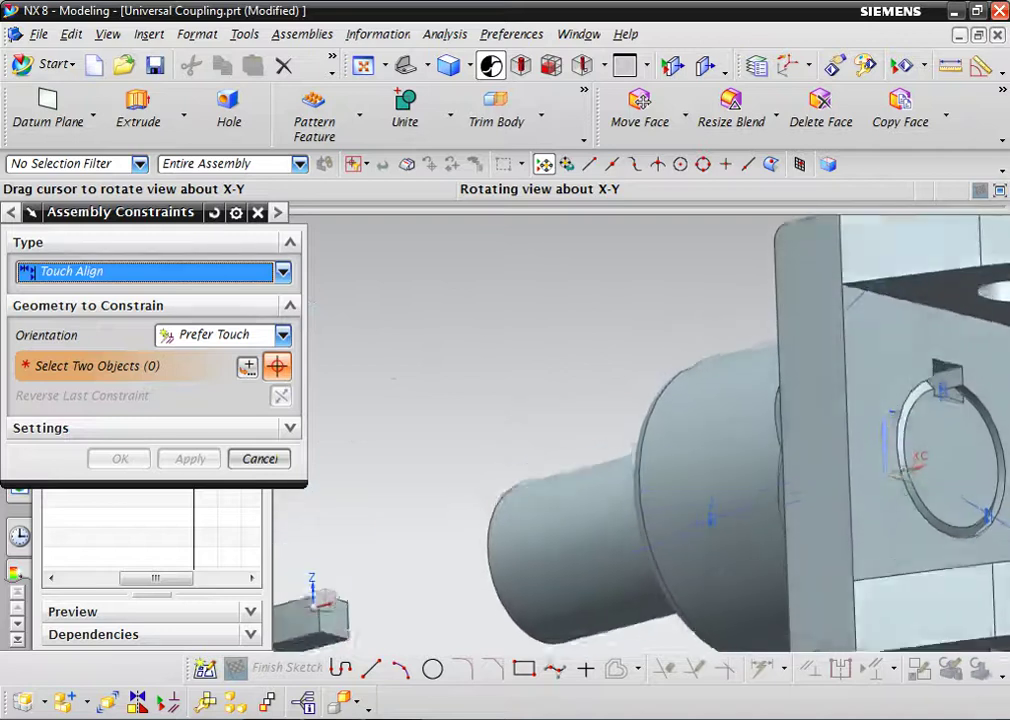
pyautogui.scroll(2, 650, 430)
pyautogui.scroll(-5, 650, 430)
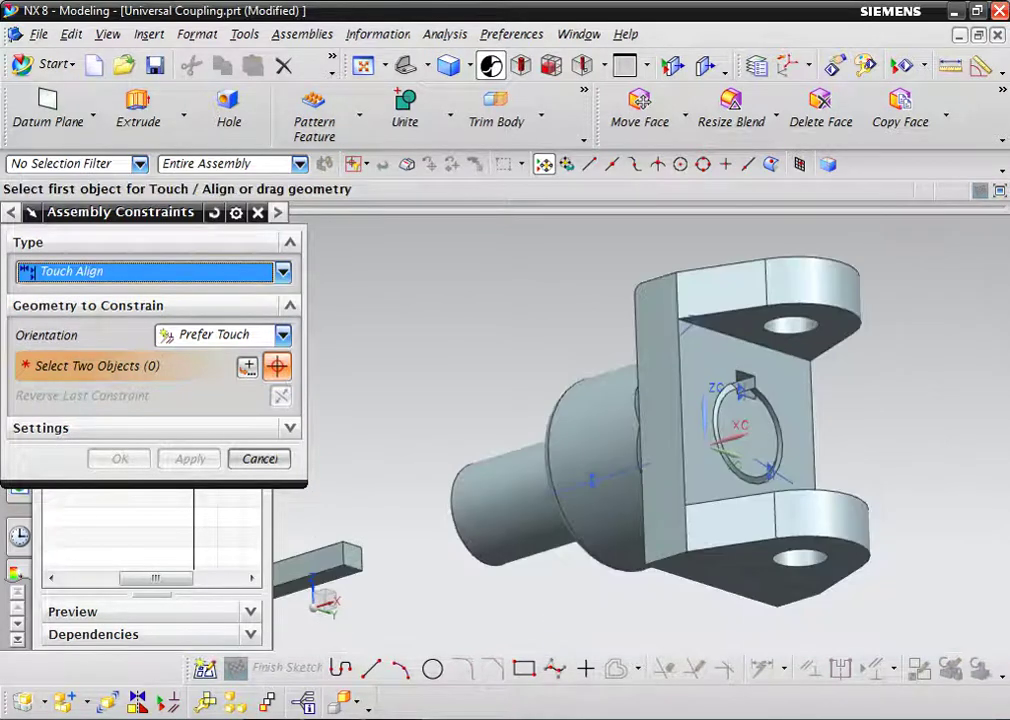
pyautogui.scroll(3, 320, 580)
pyautogui.click(390, 510)
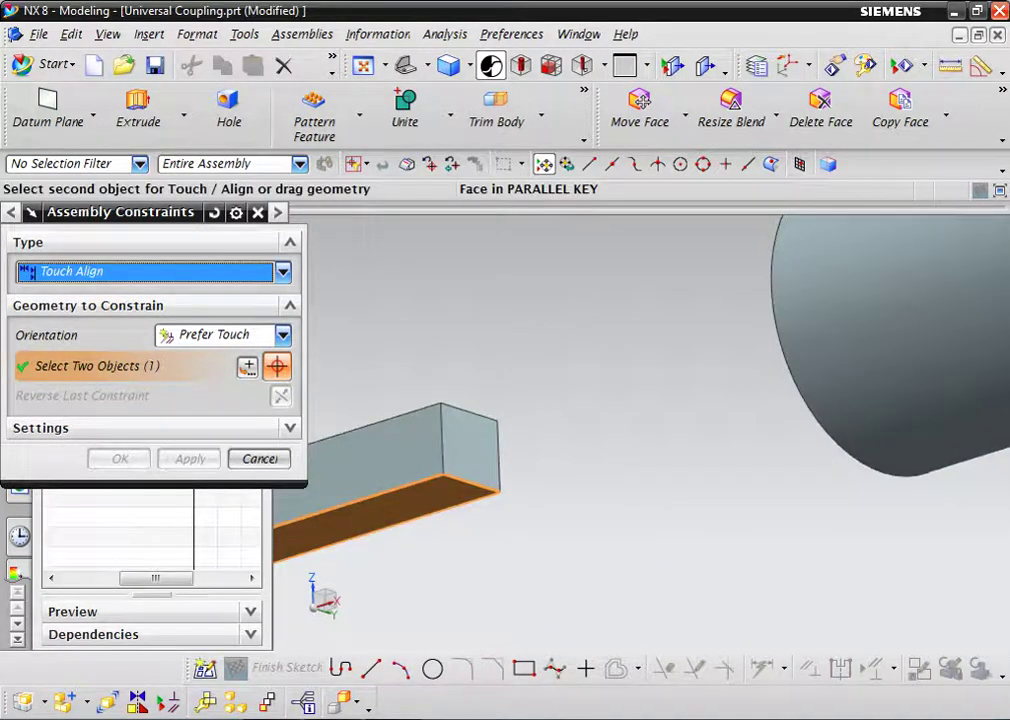
pyautogui.scroll(-2, 352, 516)
pyautogui.scroll(-2, 352, 516)
pyautogui.scroll(-3, 352, 516)
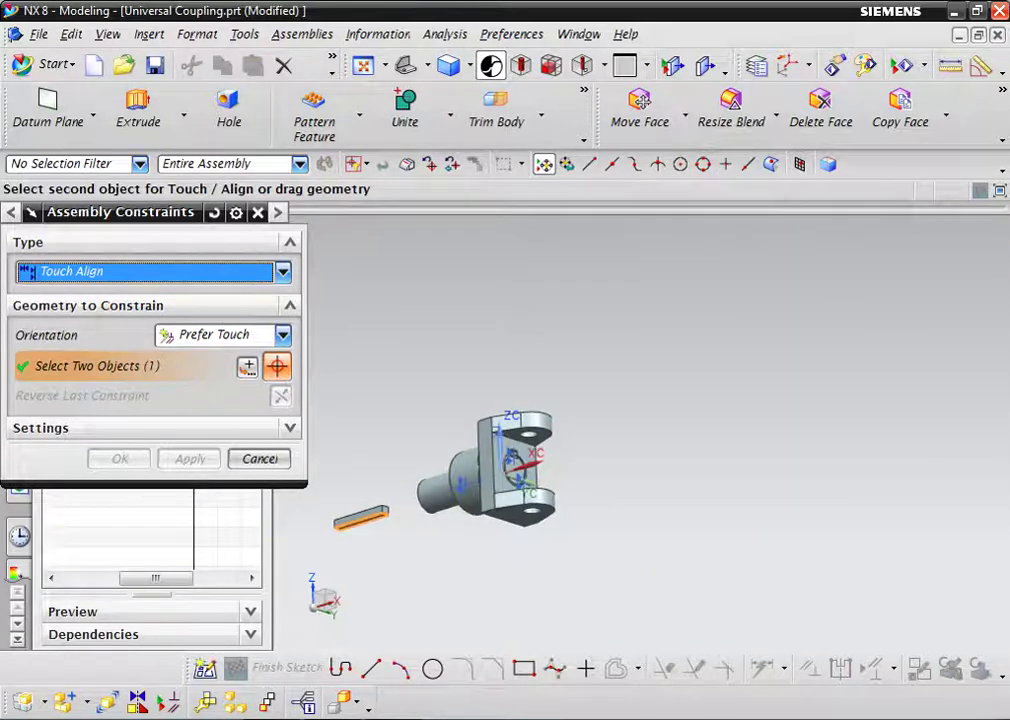
pyautogui.moveTo(510, 460); pyautogui.dragTo(490, 476, button='middle')
pyautogui.scroll(4, 490, 476)
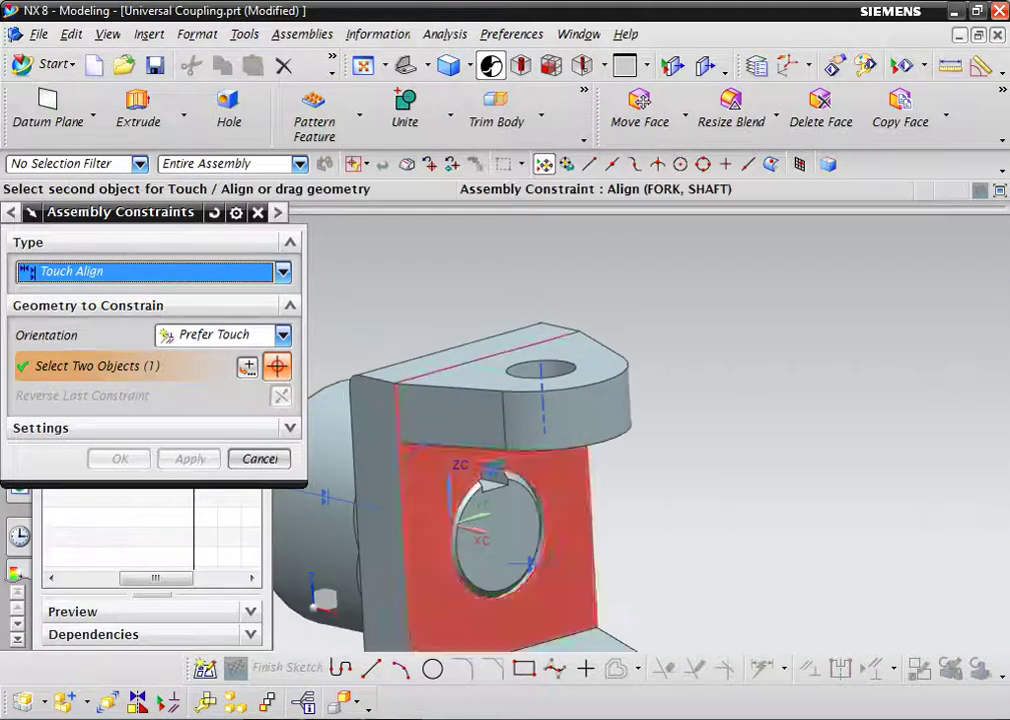
pyautogui.scroll(4, 490, 476)
pyautogui.click(538, 385)
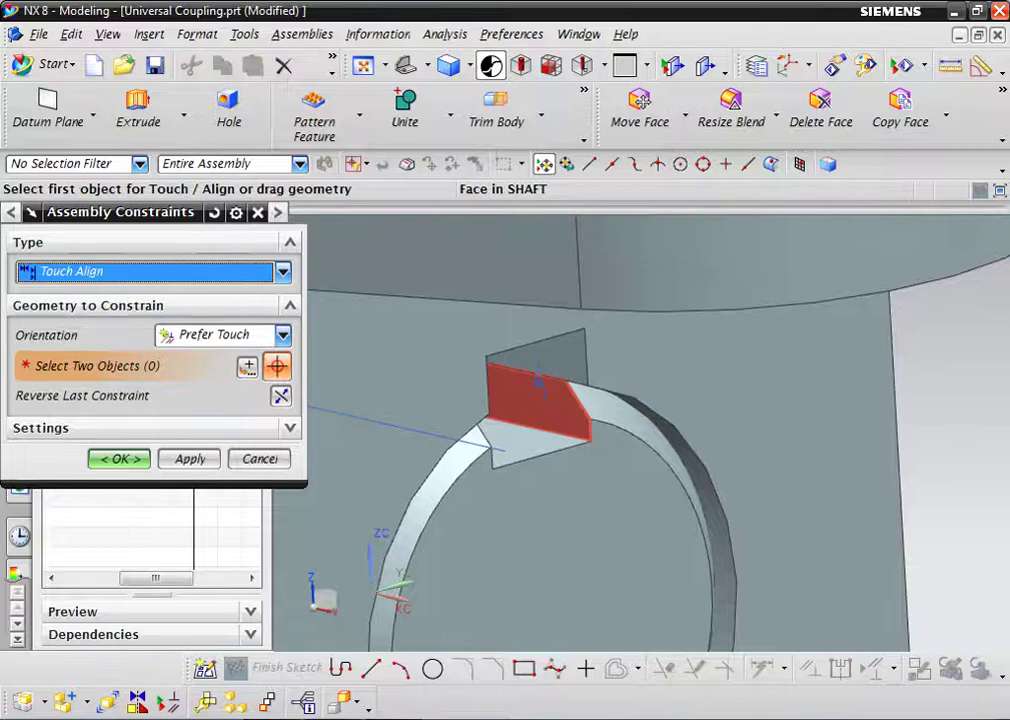
# Touch the key's side face to the keyway's side wall
pyautogui.click(538, 385)
pyautogui.scroll(-3, 667, 401)
pyautogui.scroll(-2, 730, 400)
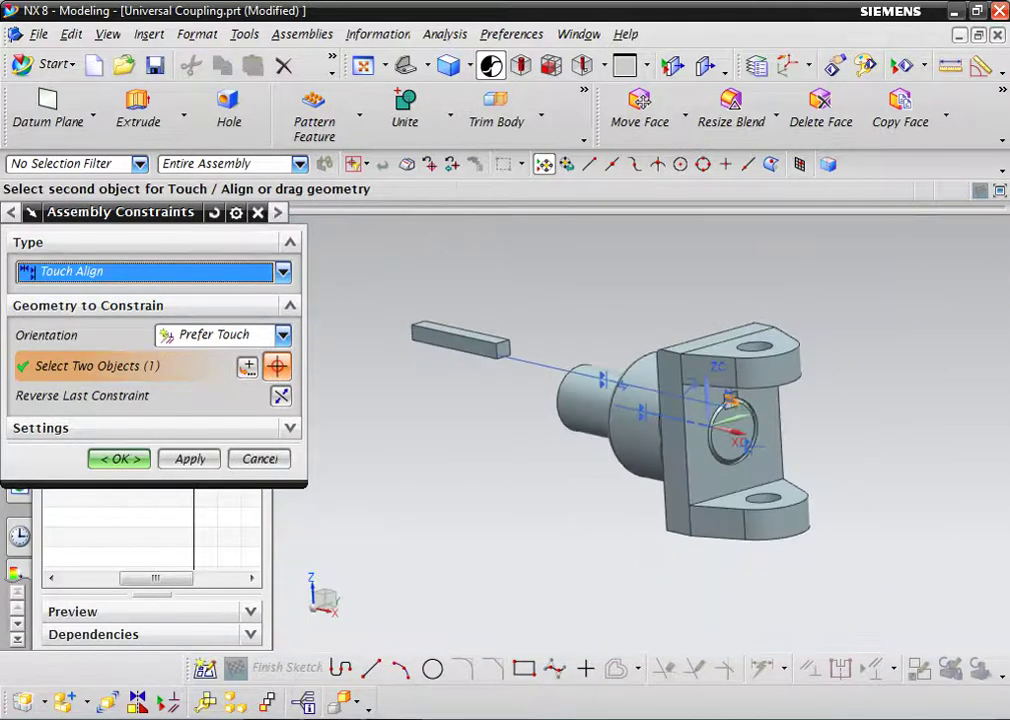
pyautogui.moveTo(730, 400); pyautogui.dragTo(757, 248, button='middle')
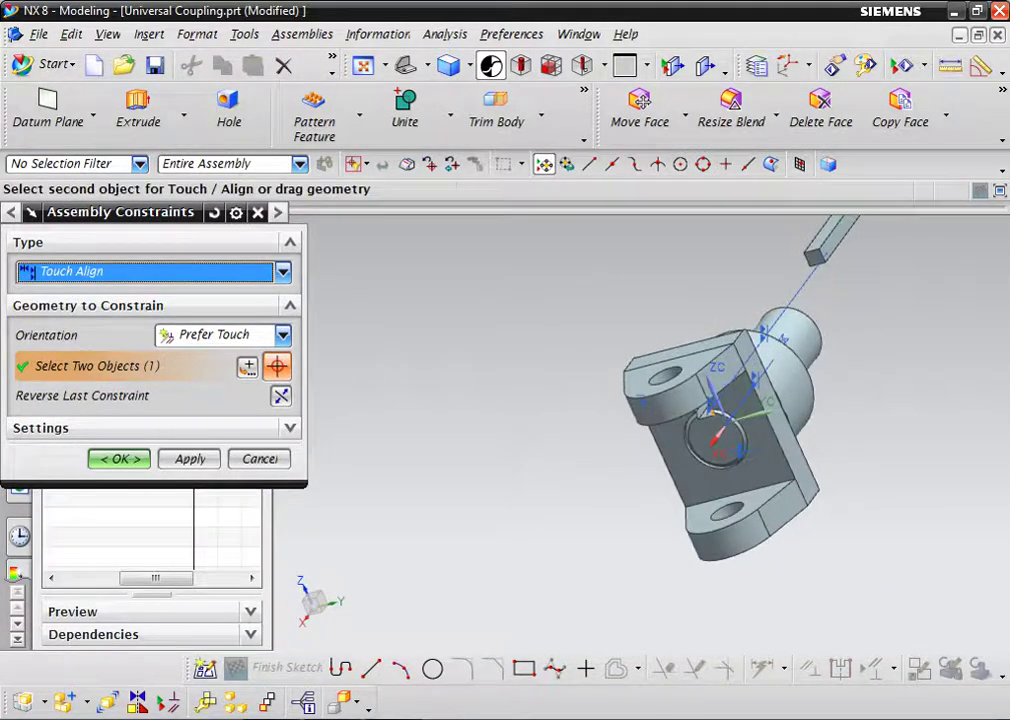
pyautogui.scroll(3, 757, 248)
pyautogui.click(755, 248)
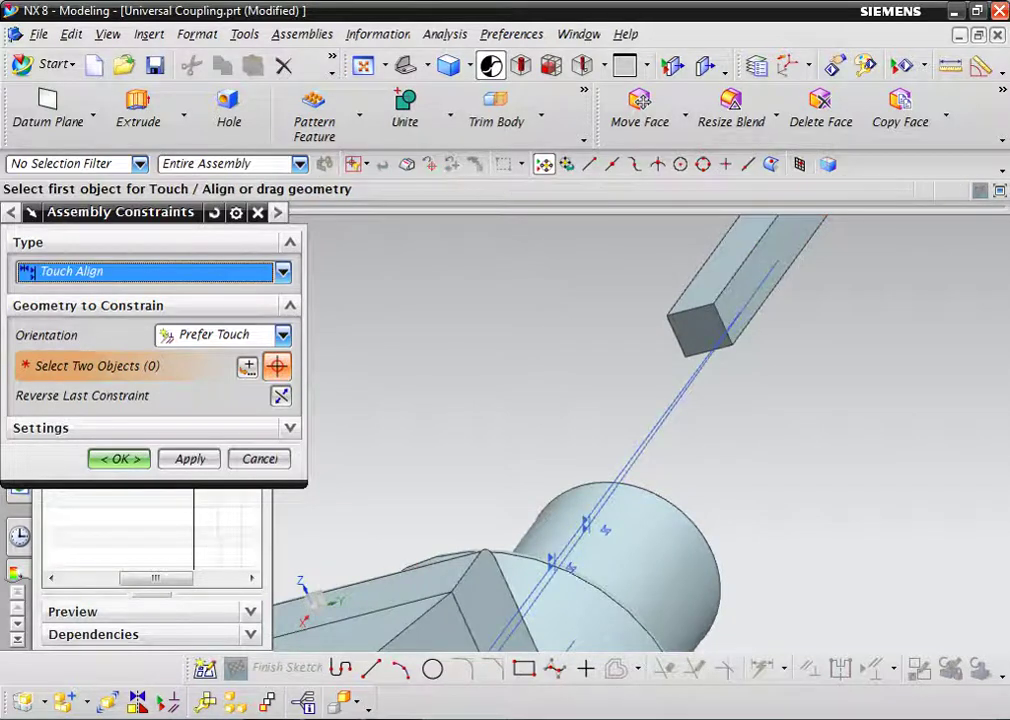
pyautogui.scroll(-3, 755, 248)
pyautogui.scroll(-3, 698, 380)
pyautogui.moveTo(698, 380)
pyautogui.mouseDown(button='middle')
pyautogui.moveTo(690, 440)
pyautogui.moveTo(650, 445)
pyautogui.mouseUp(button='middle')
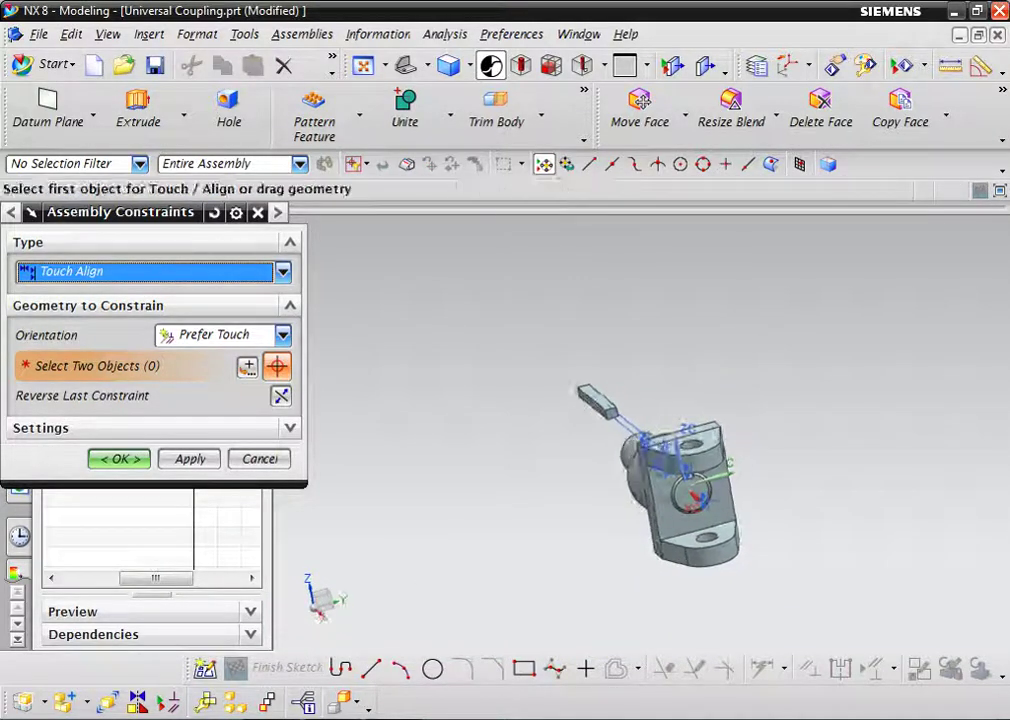
pyautogui.scroll(3, 600, 400)
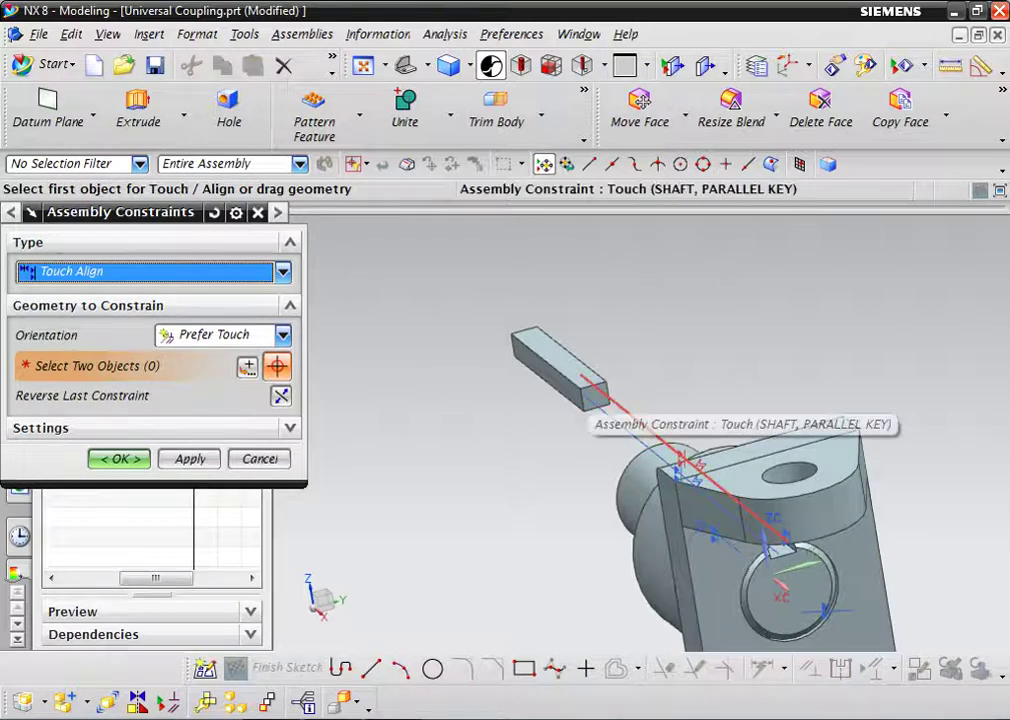
pyautogui.scroll(2, 600, 400)
# Align the key's end face with the shaft face and fit the assembly in view
pyautogui.click(600, 400)
pyautogui.scroll(-3, 598, 396)
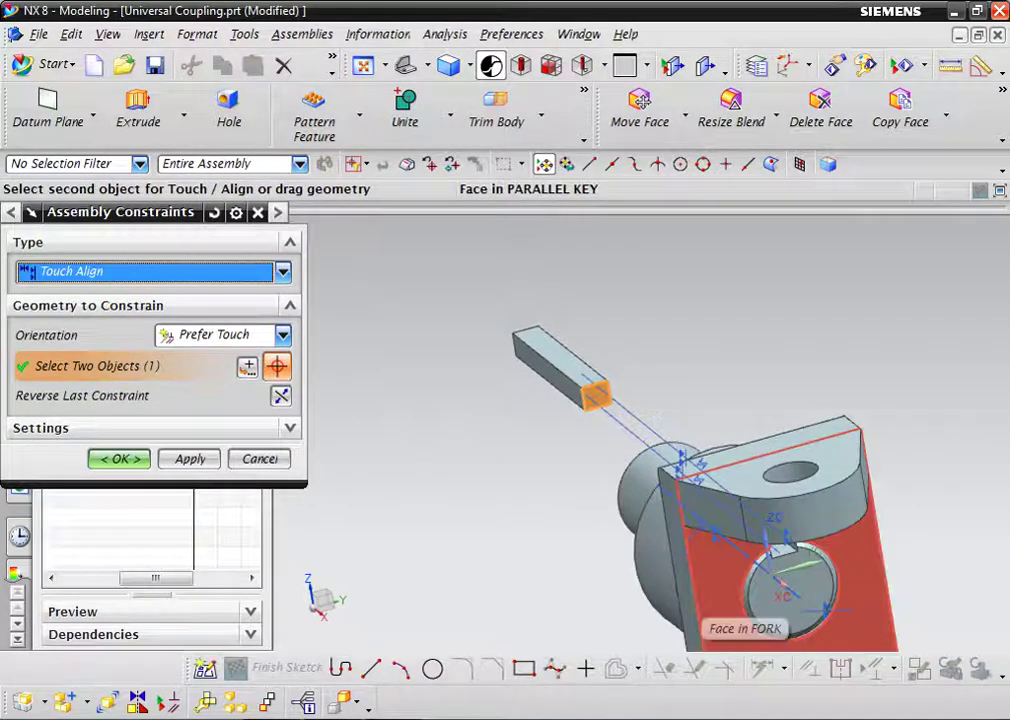
pyautogui.click(782, 570)
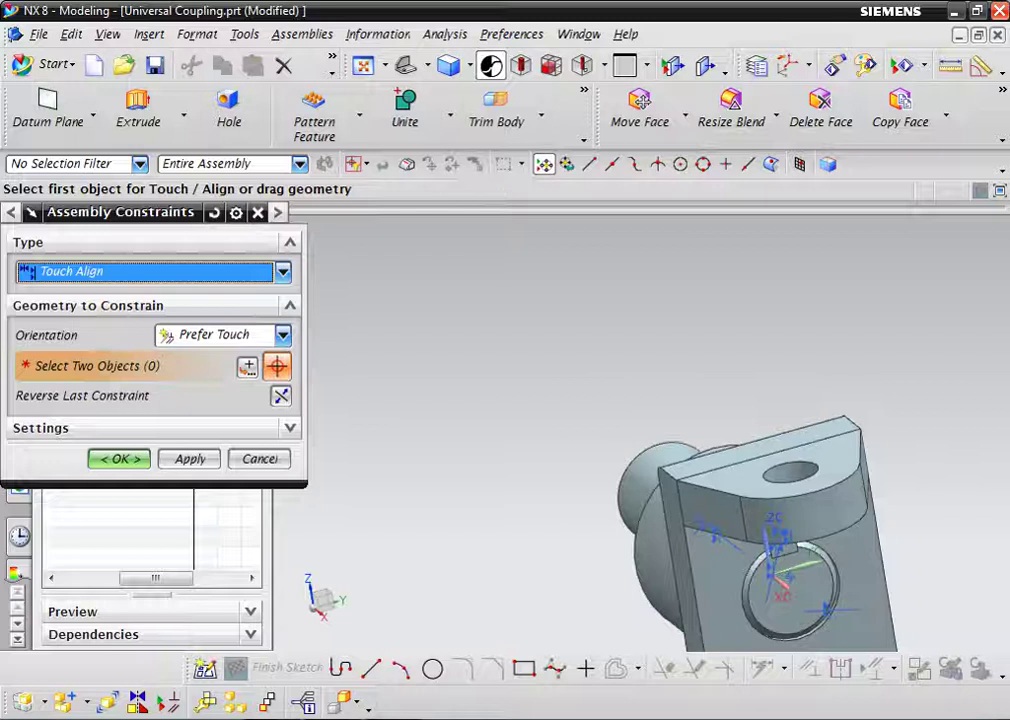
pyautogui.press('Return')
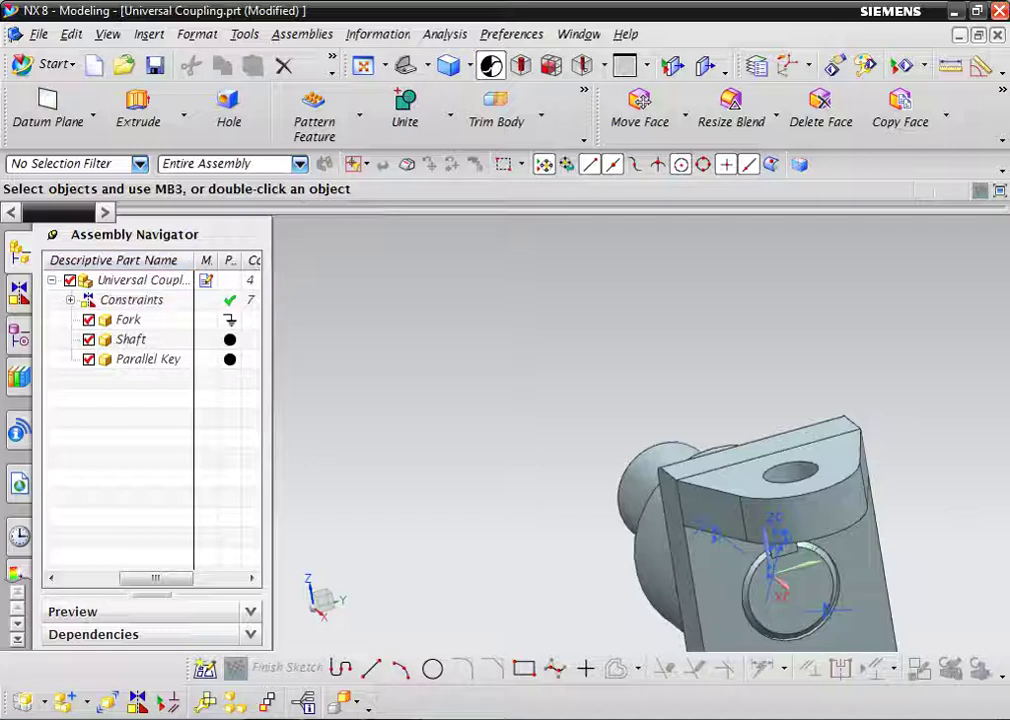
pyautogui.hotkey('ctrl', 'f')
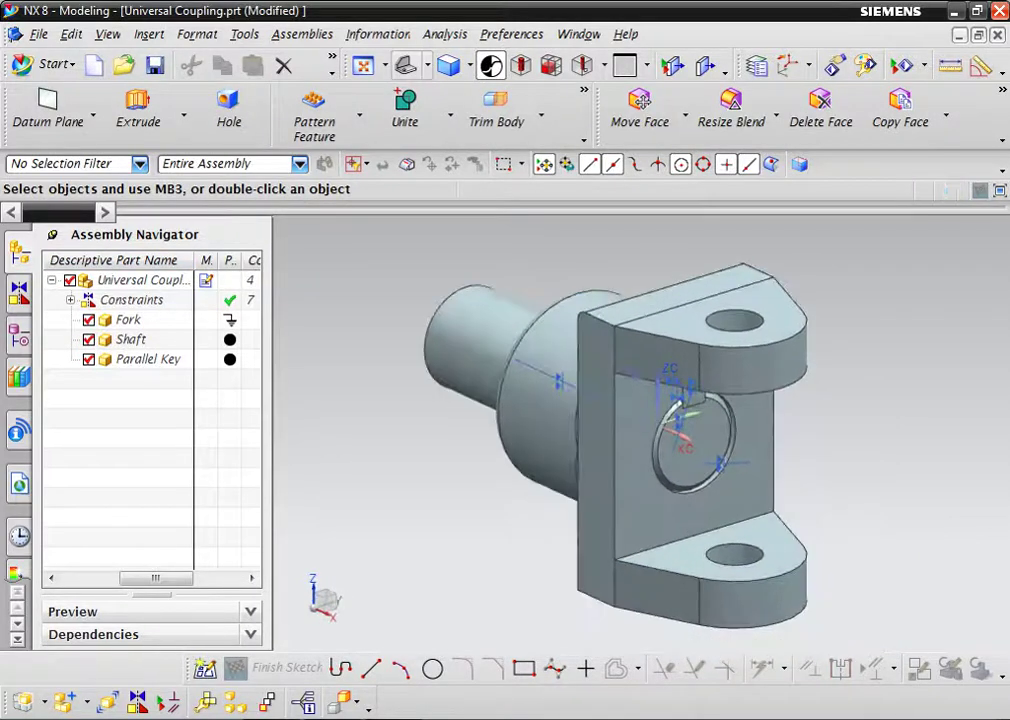
# Switch the model's rendering style to Studio
pyautogui.click(427, 65)
pyautogui.click(467, 65)
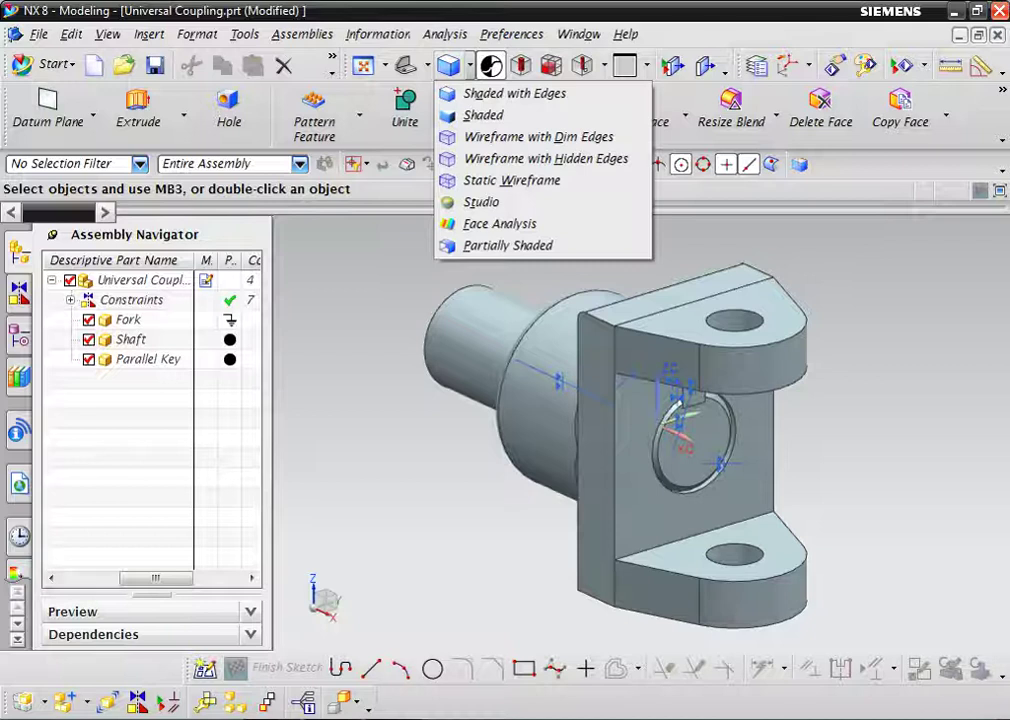
pyautogui.click(481, 201)
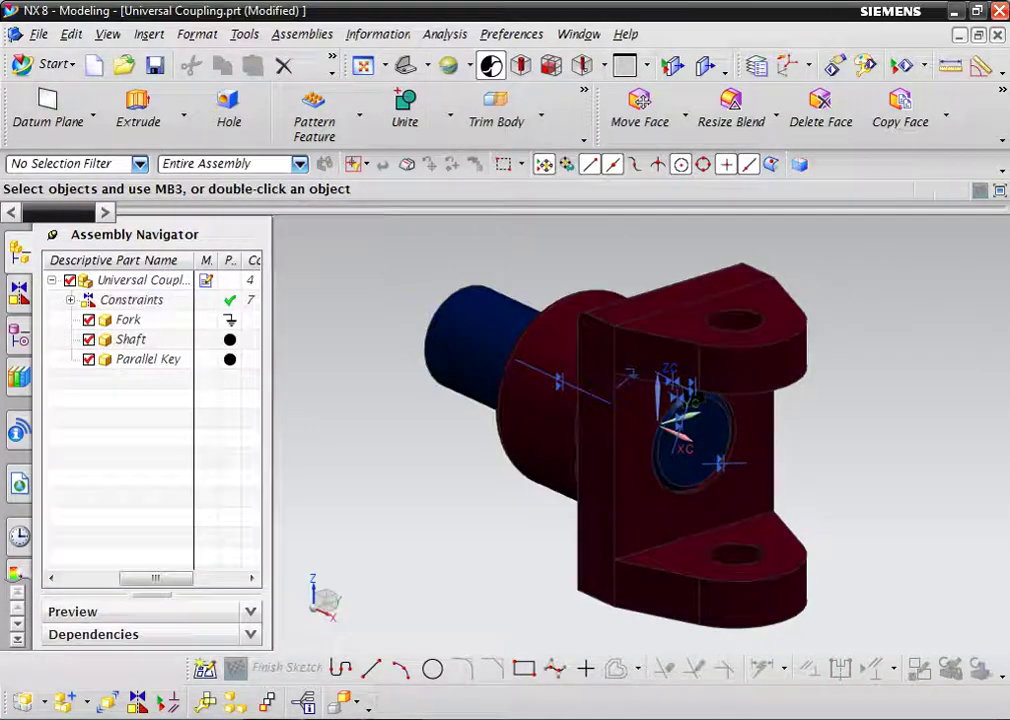
# Hide all assembly constraint symbols from the Constraint Navigator
pyautogui.click(18, 290)
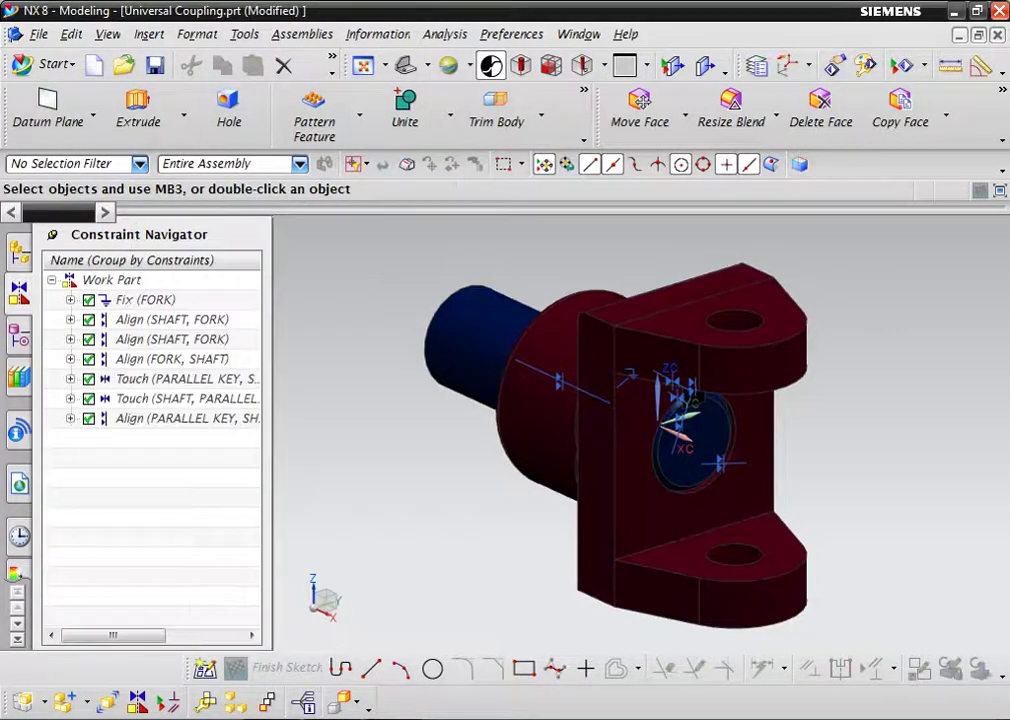
pyautogui.click(145, 299)
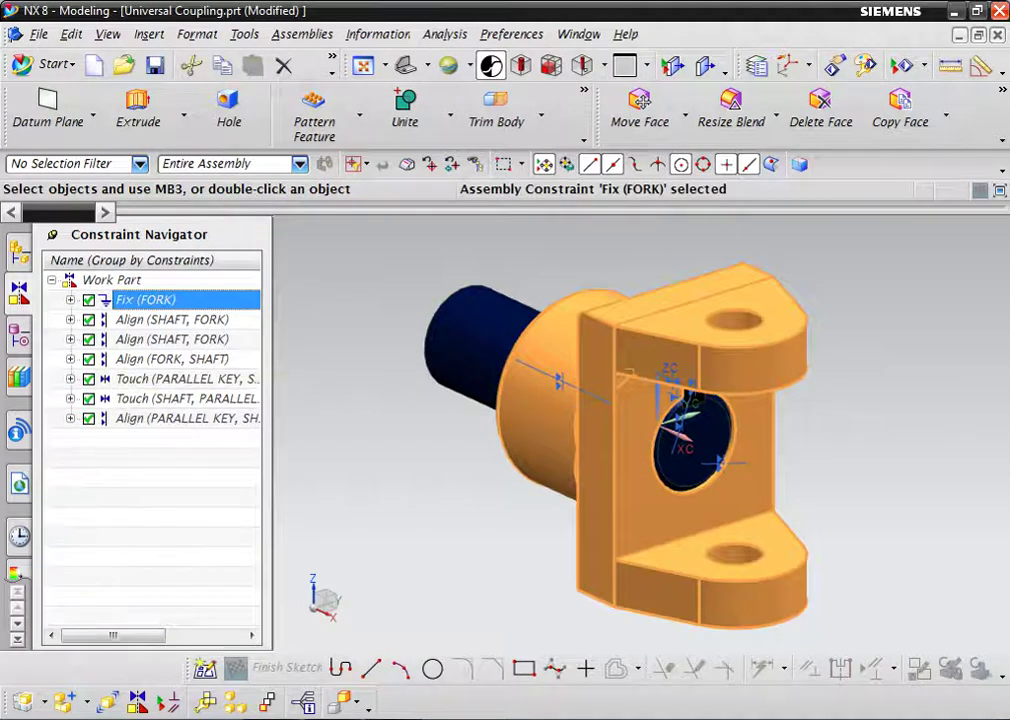
pyautogui.keyDown('shift'); pyautogui.click(185, 418); pyautogui.keyUp('shift')
pyautogui.rightClick(178, 380)
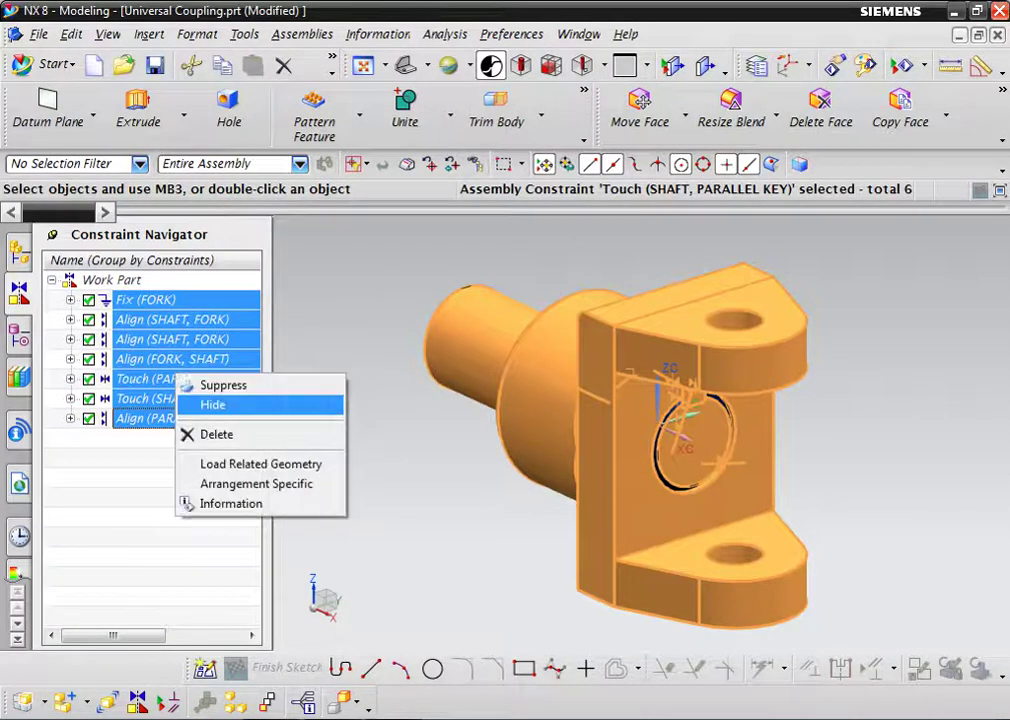
pyautogui.click(213, 404)
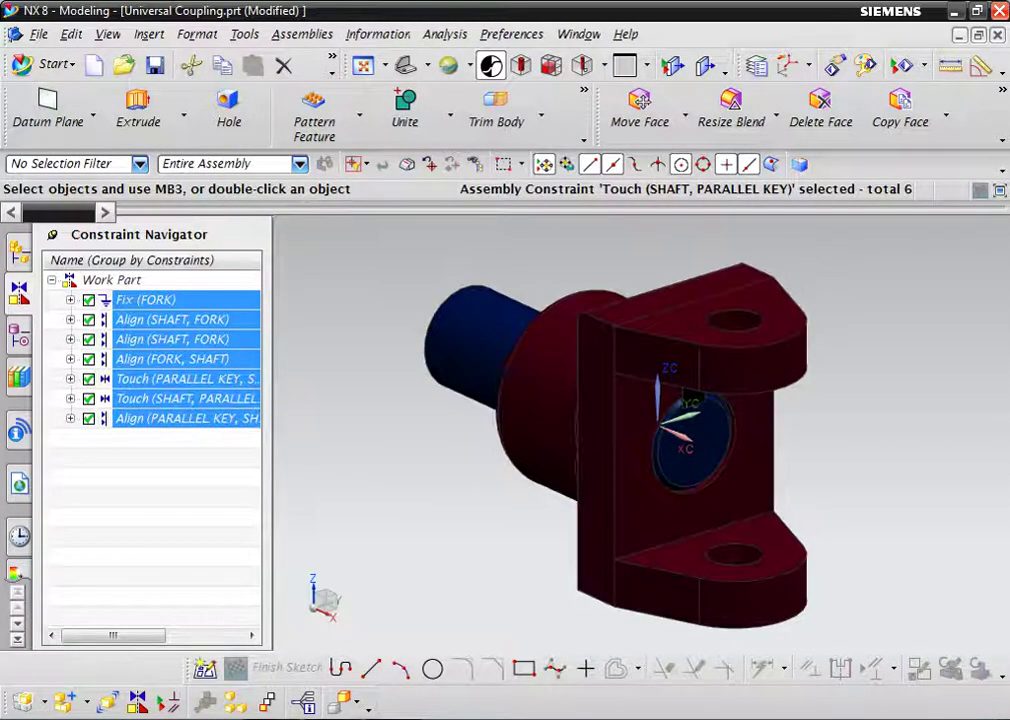
# Save Universal Coupling.prt and close the part
pyautogui.click(154, 65)
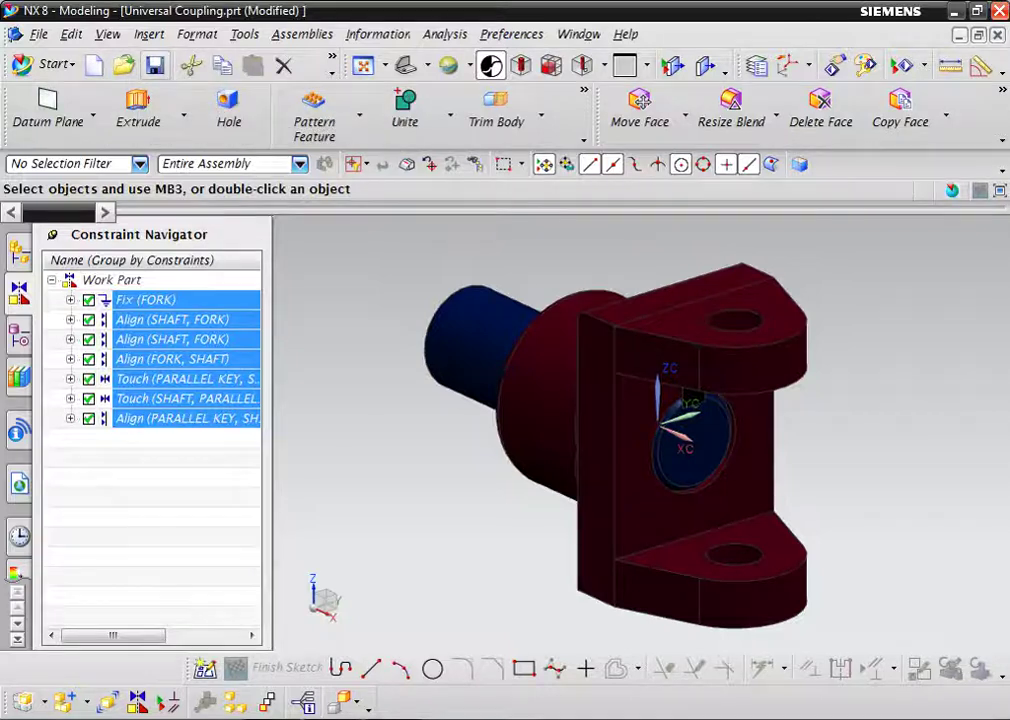
pyautogui.scroll(-3, 751, 282)
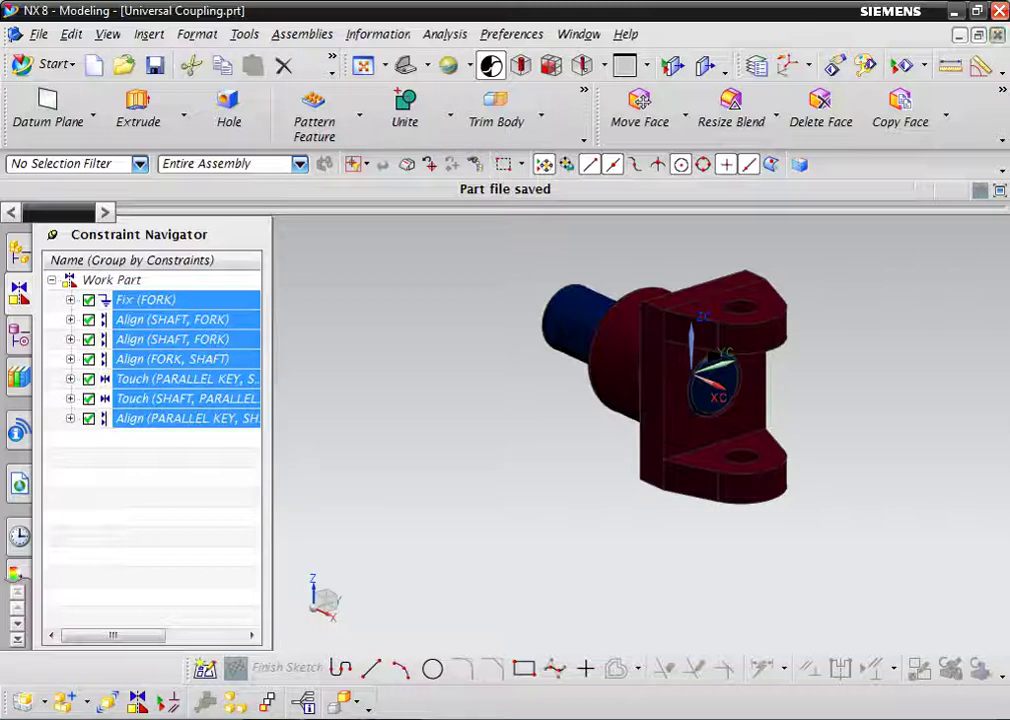
pyautogui.hotkey('ctrl', 'F4')
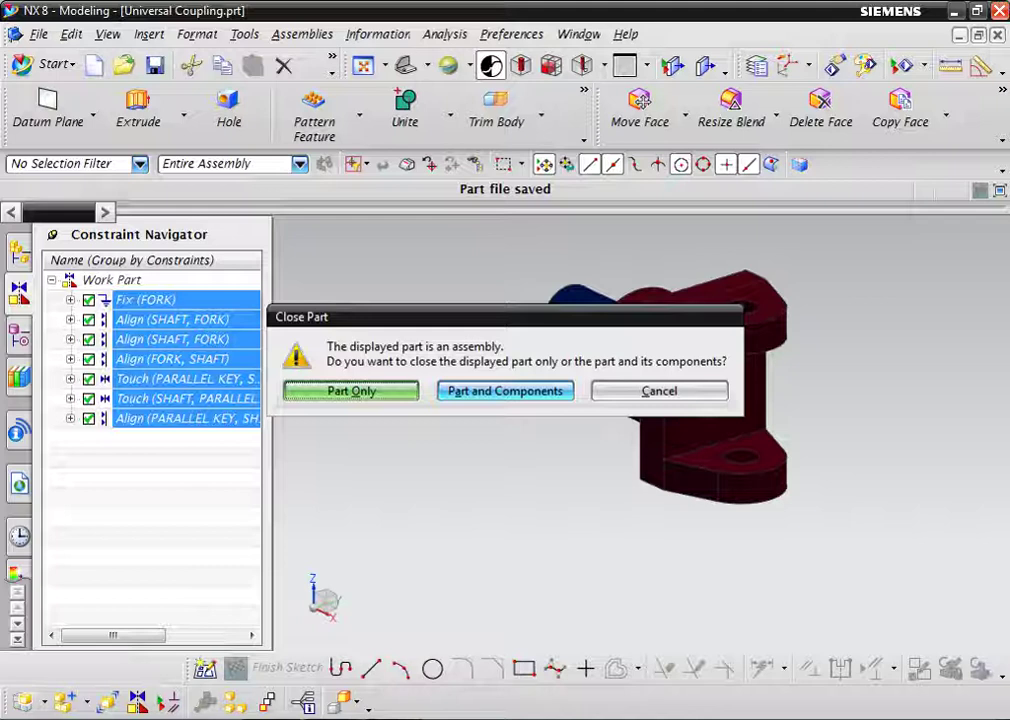
# Close the coupling assembly and create a new Assembly file named UCA
pyautogui.click(505, 391)
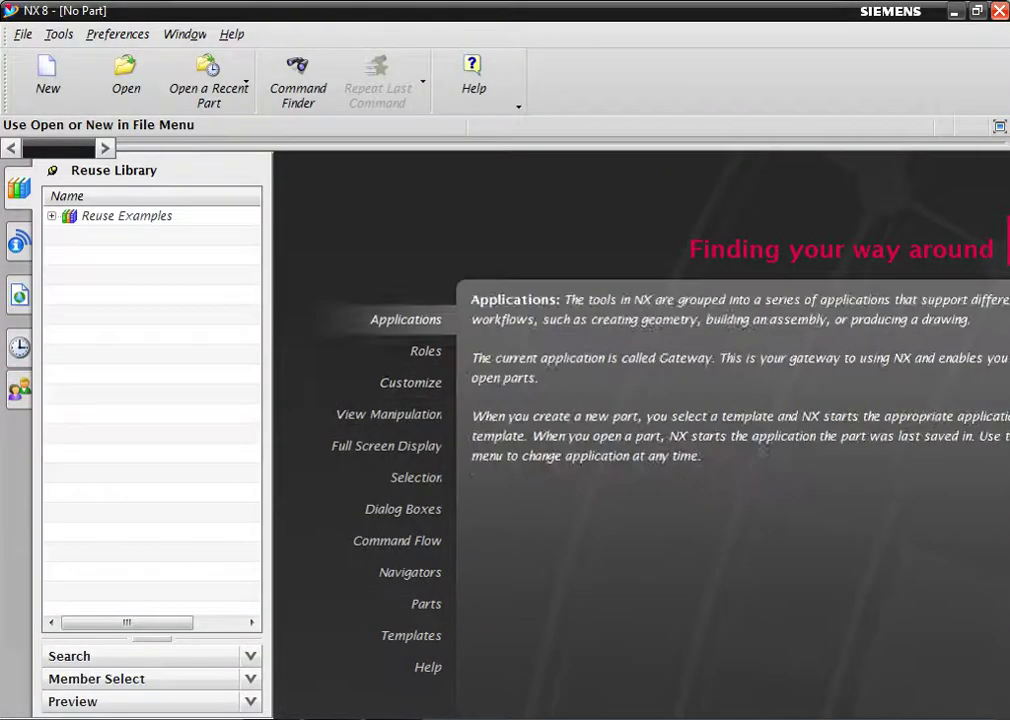
pyautogui.click(48, 75)
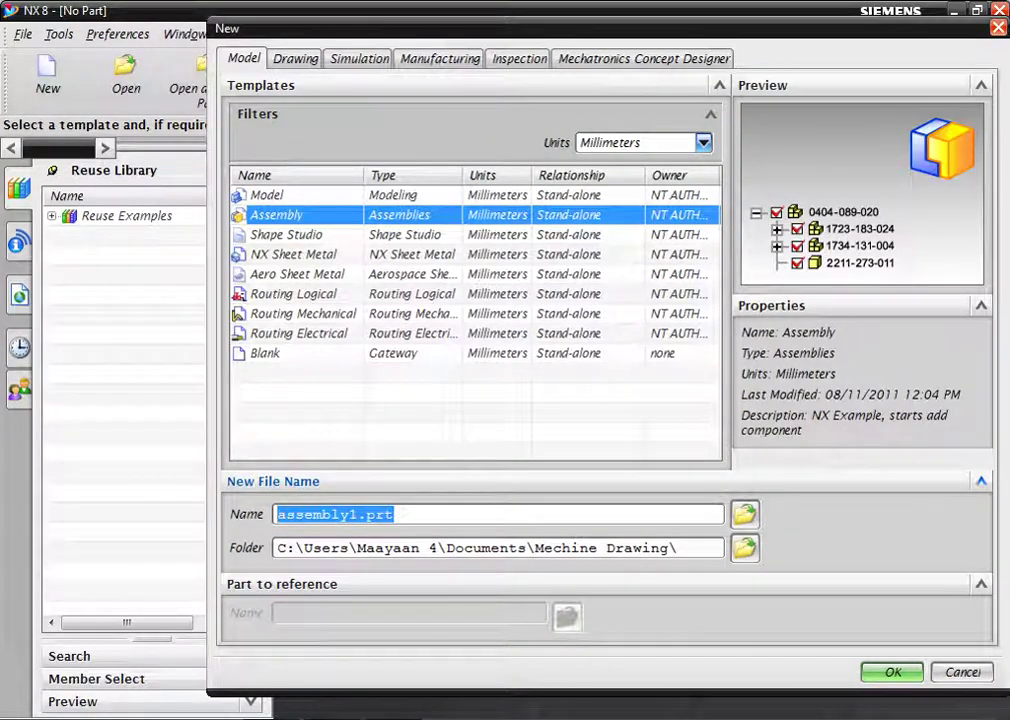
pyautogui.write('UCA')
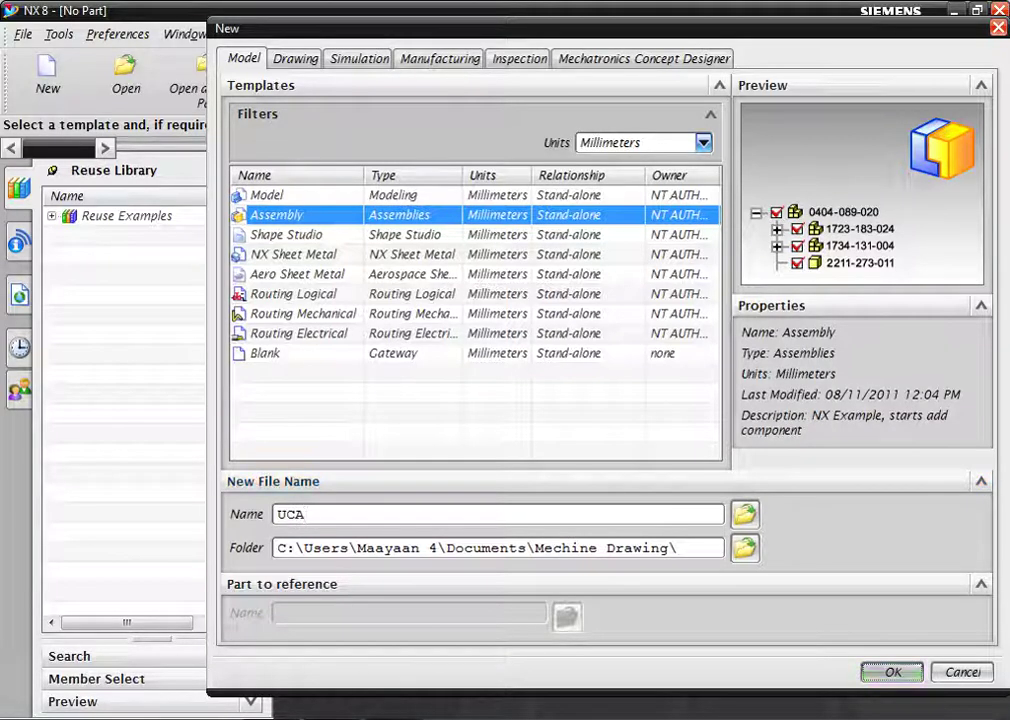
pyautogui.press('Return')
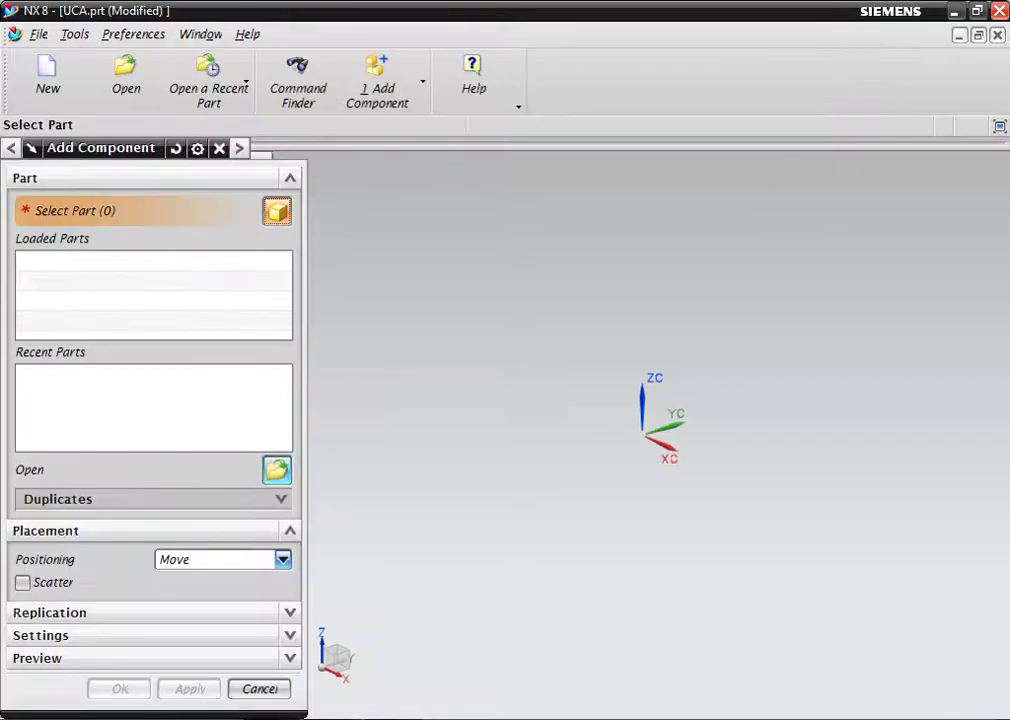
# Add Center.prt to the UCA assembly, placed at the origin
pyautogui.click(277, 469)
pyautogui.click(180, 373)
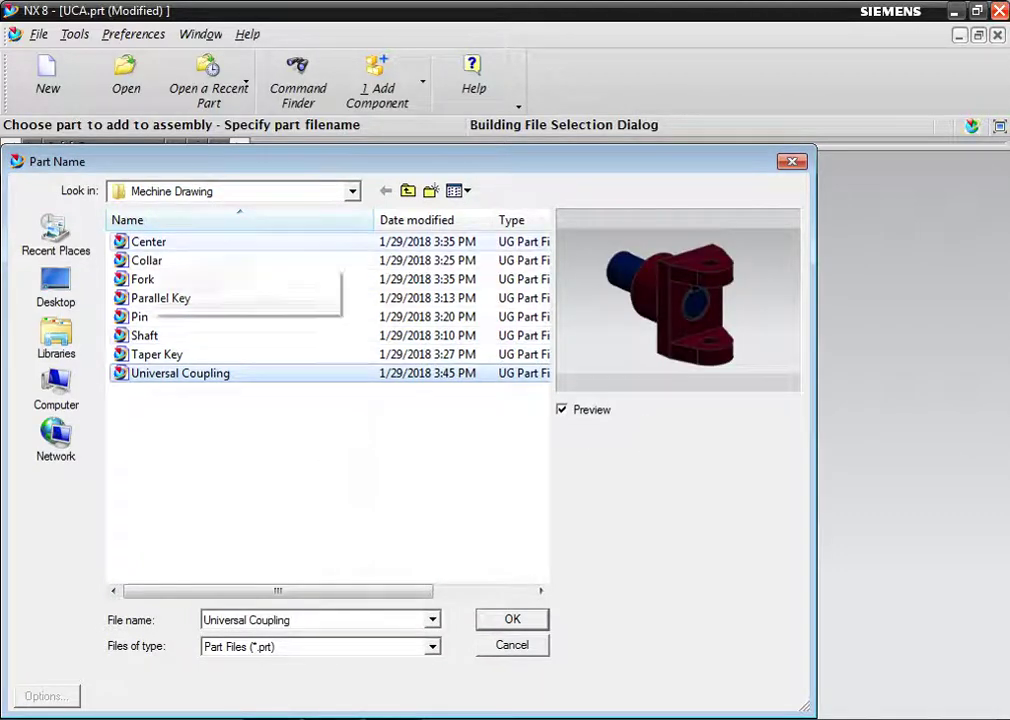
pyautogui.click(148, 242)
pyautogui.press('Return')
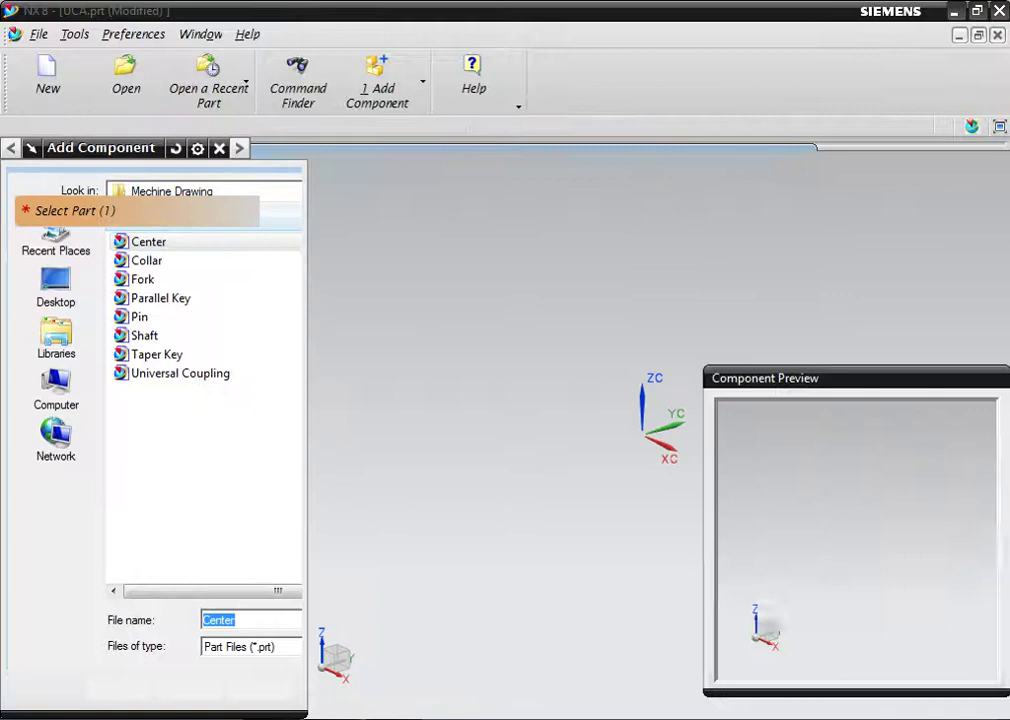
pyautogui.click(119, 689)
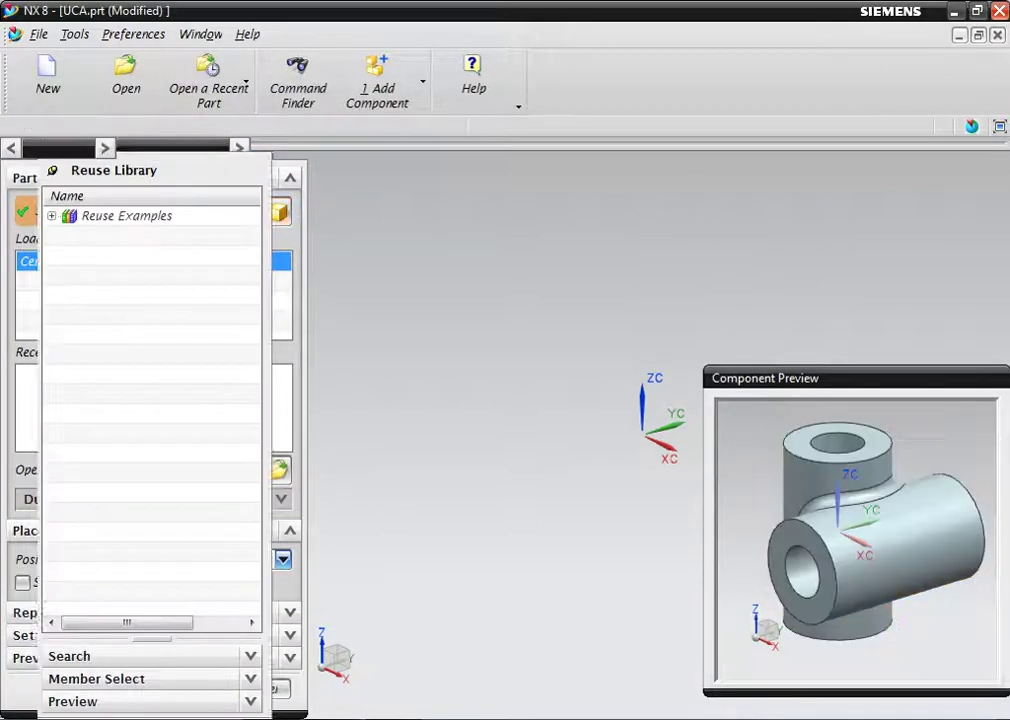
pyautogui.press('Return')
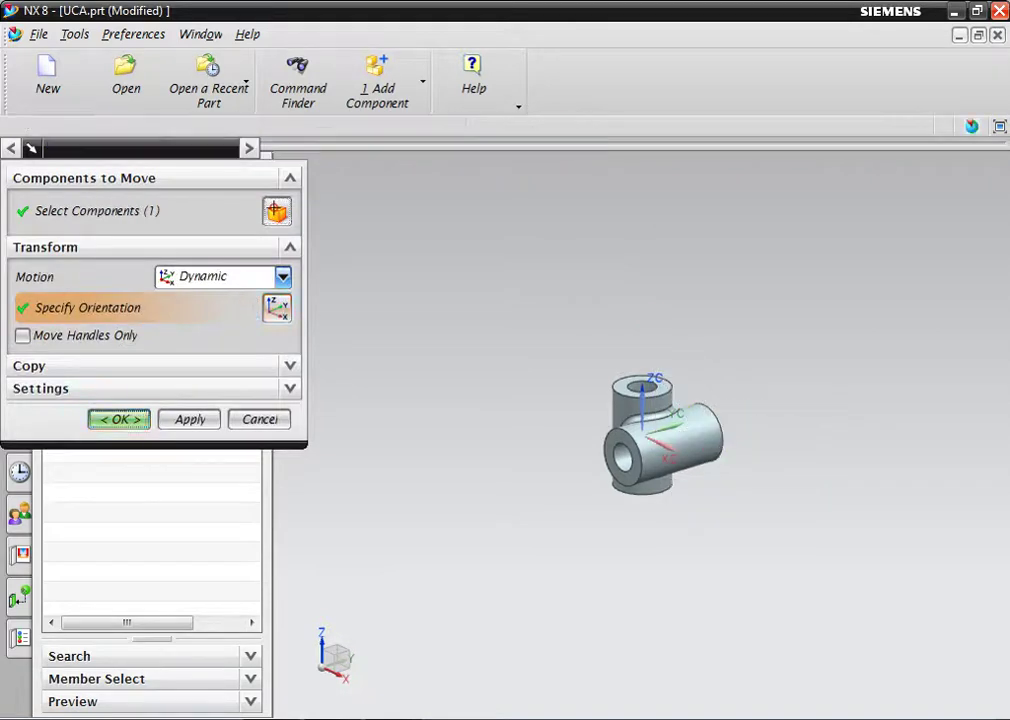
pyautogui.press('Return')
# Apply a Fix assembly constraint to the Center component
pyautogui.hotkey('ctrl', 'm')
pyautogui.rightClick(655, 428)
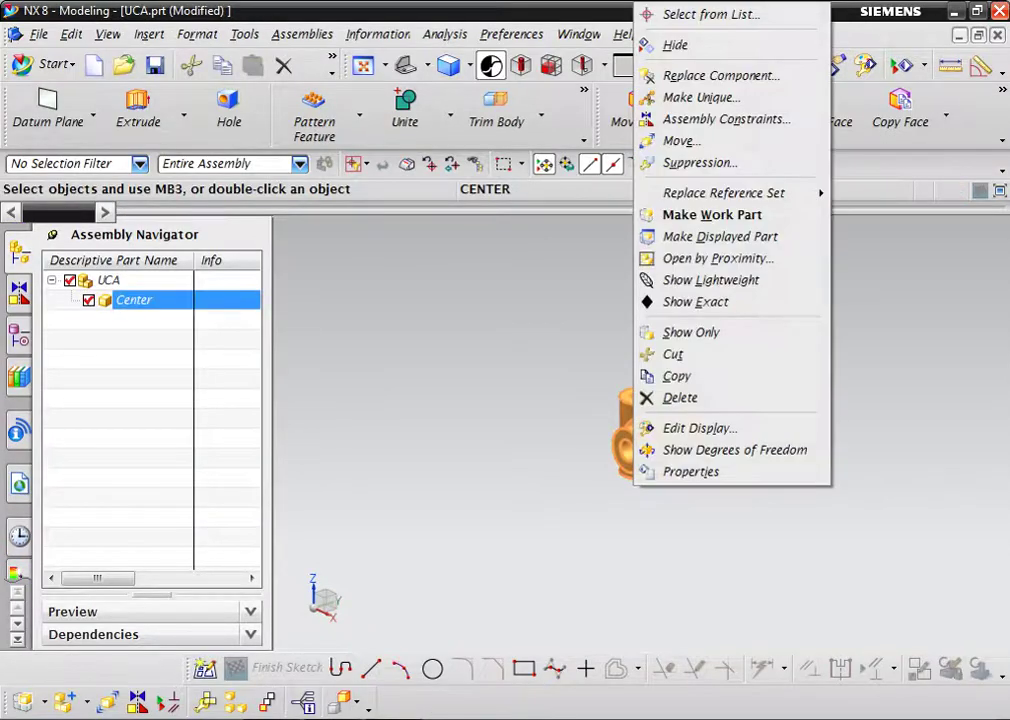
pyautogui.click(710, 184)
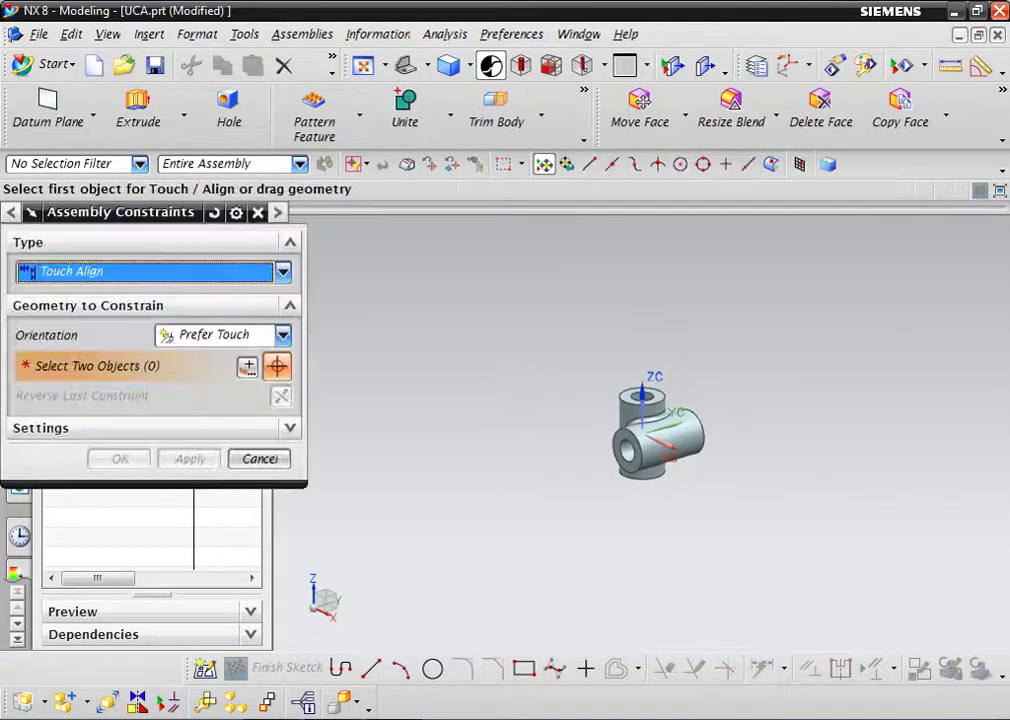
pyautogui.hotkey('alt', 'Down')
pyautogui.press('Down')
pyautogui.press('Down')
pyautogui.press('Down')
pyautogui.press('Return')
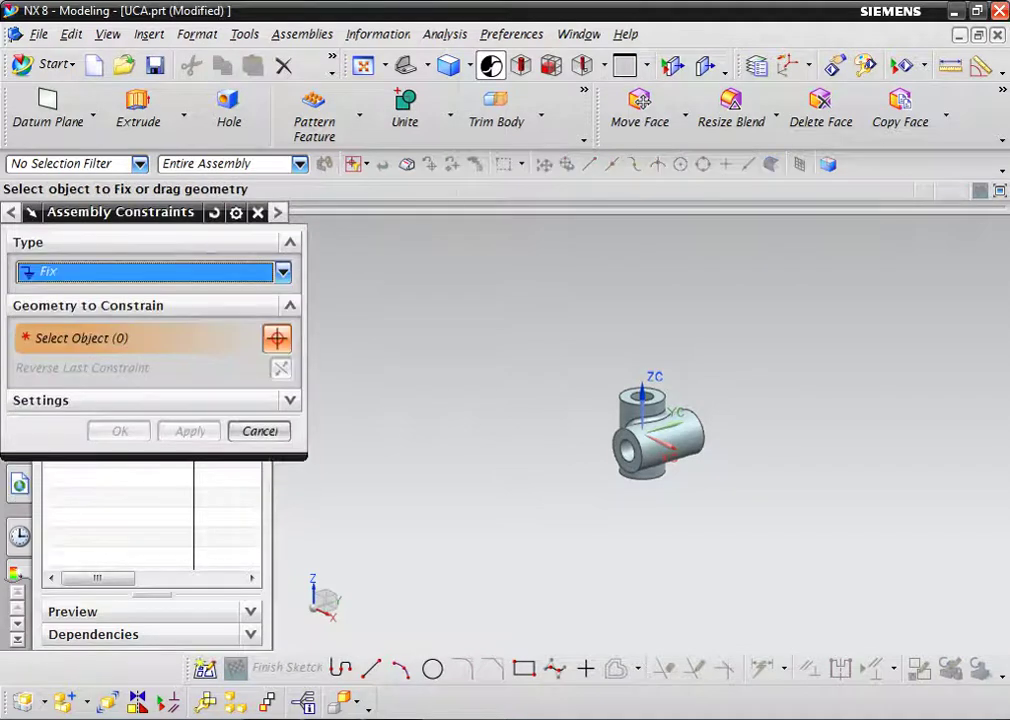
pyautogui.click(645, 430)
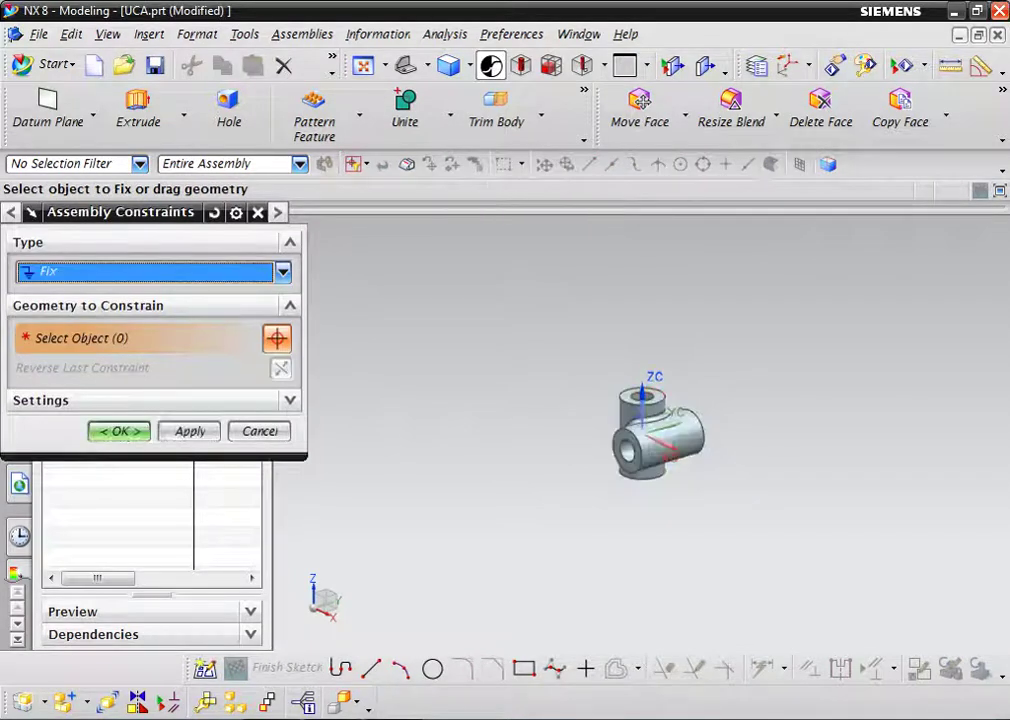
pyautogui.press('Return')
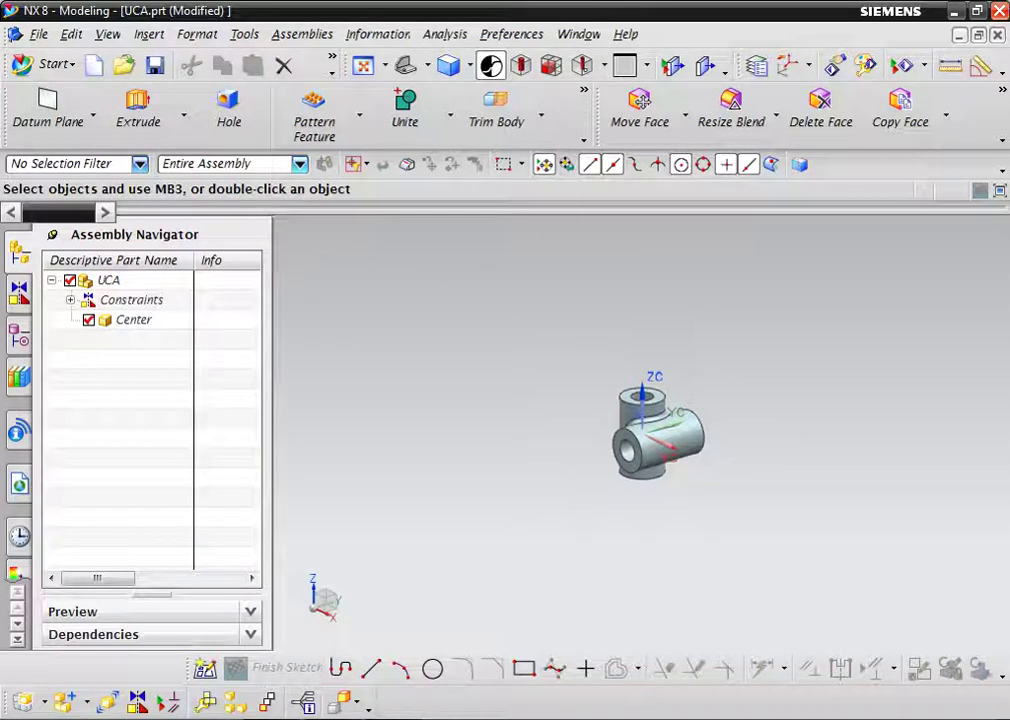
pyautogui.click(64, 701)
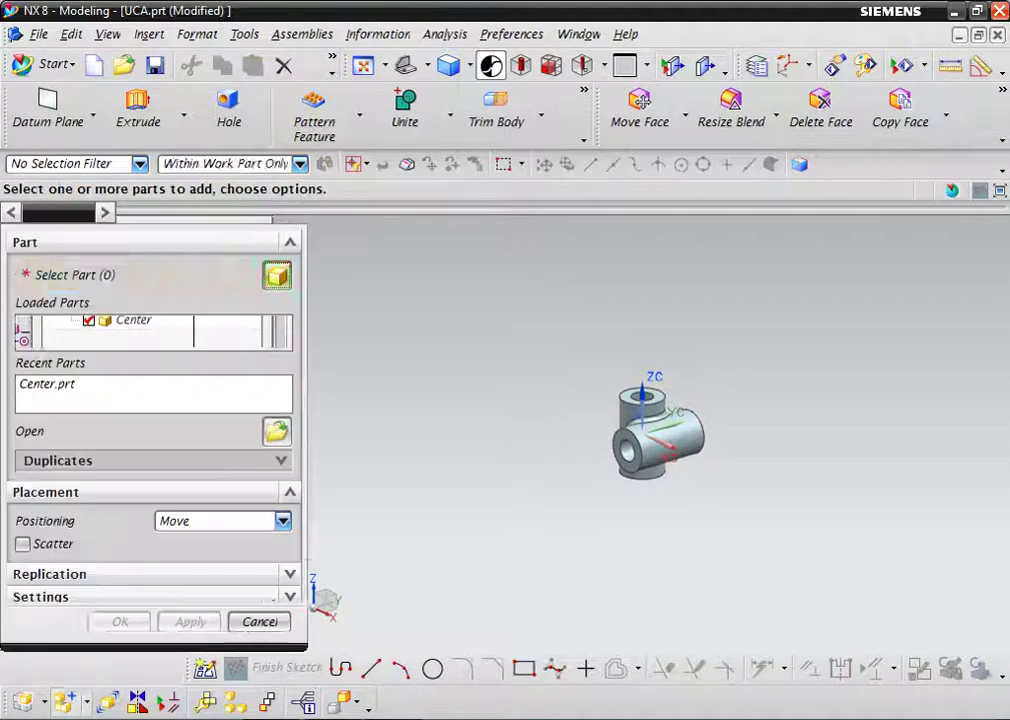
# Add Universal Coupling.prt at the origin and move it -160 mm along X
pyautogui.click(276, 431)
pyautogui.click(180, 373)
pyautogui.press('Return')
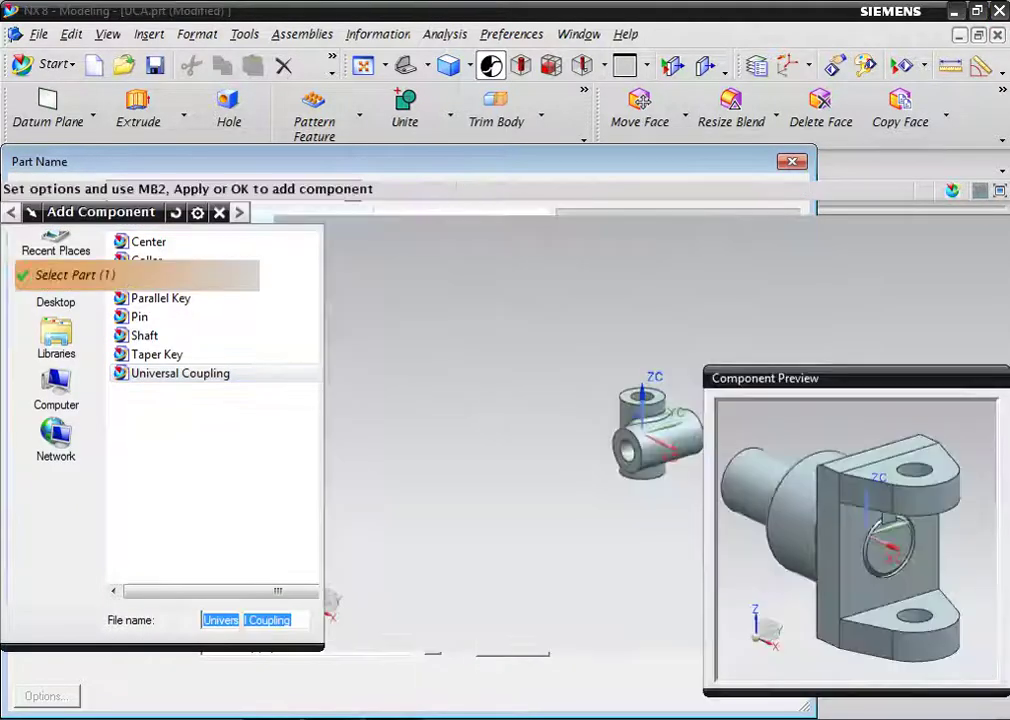
pyautogui.press('Return')
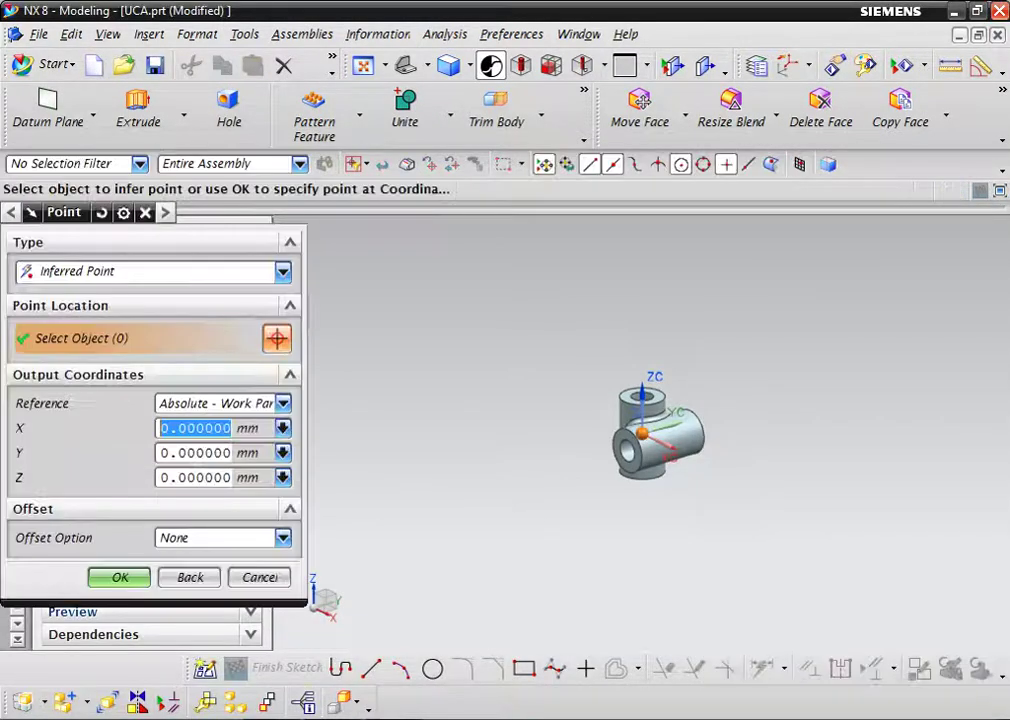
pyautogui.press('Return')
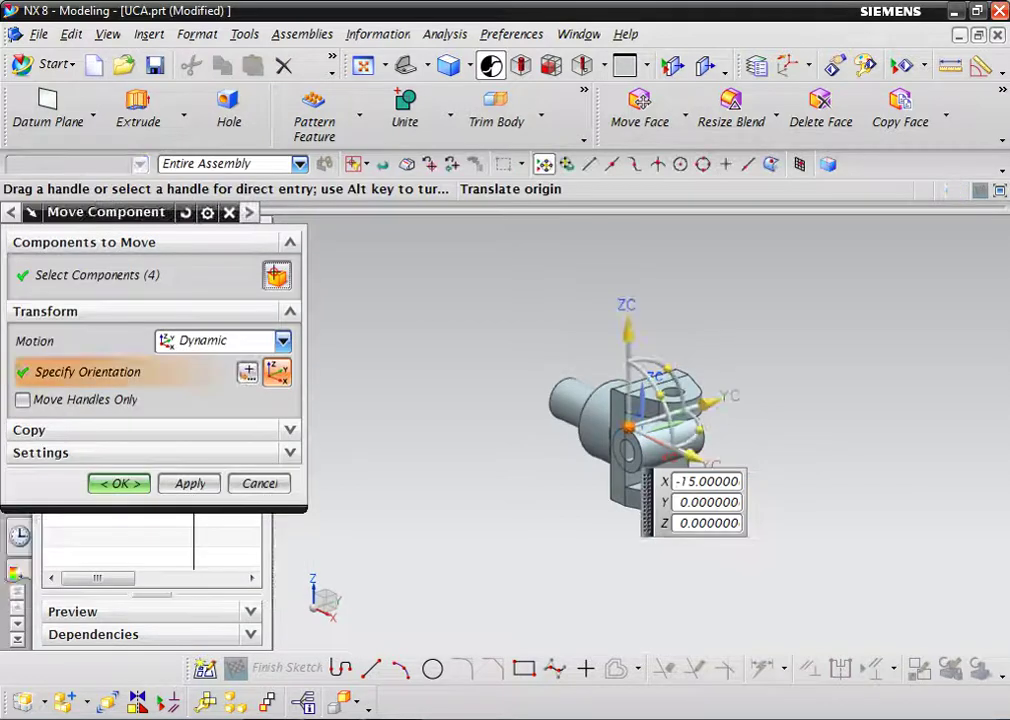
pyautogui.moveTo(706, 460); pyautogui.dragTo(548, 388)
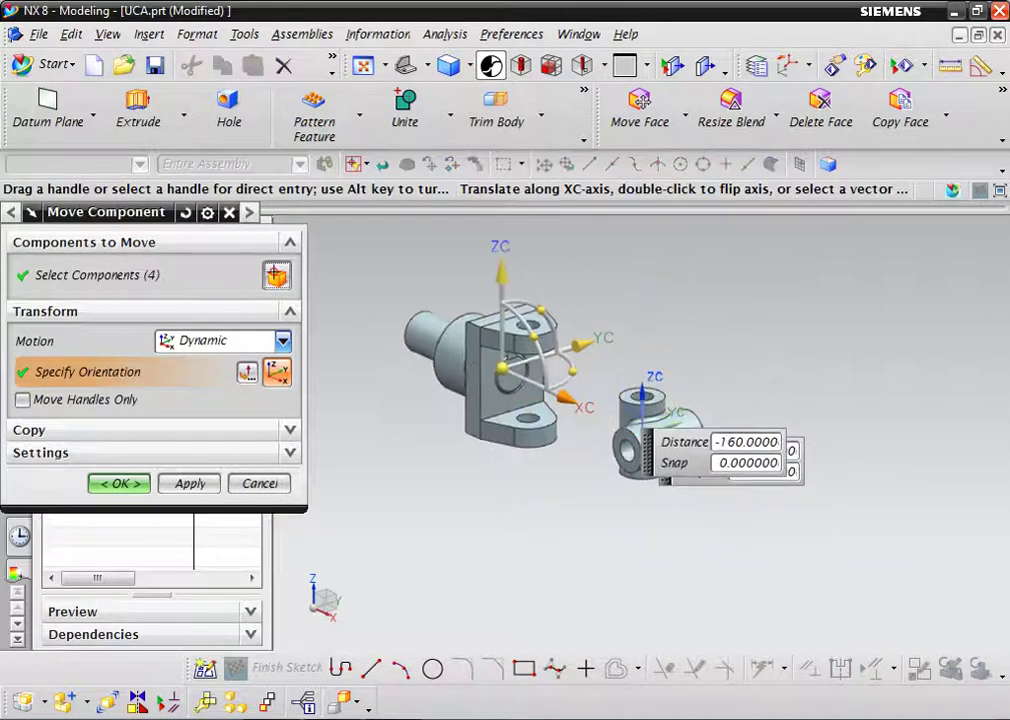
pyautogui.press('Return')
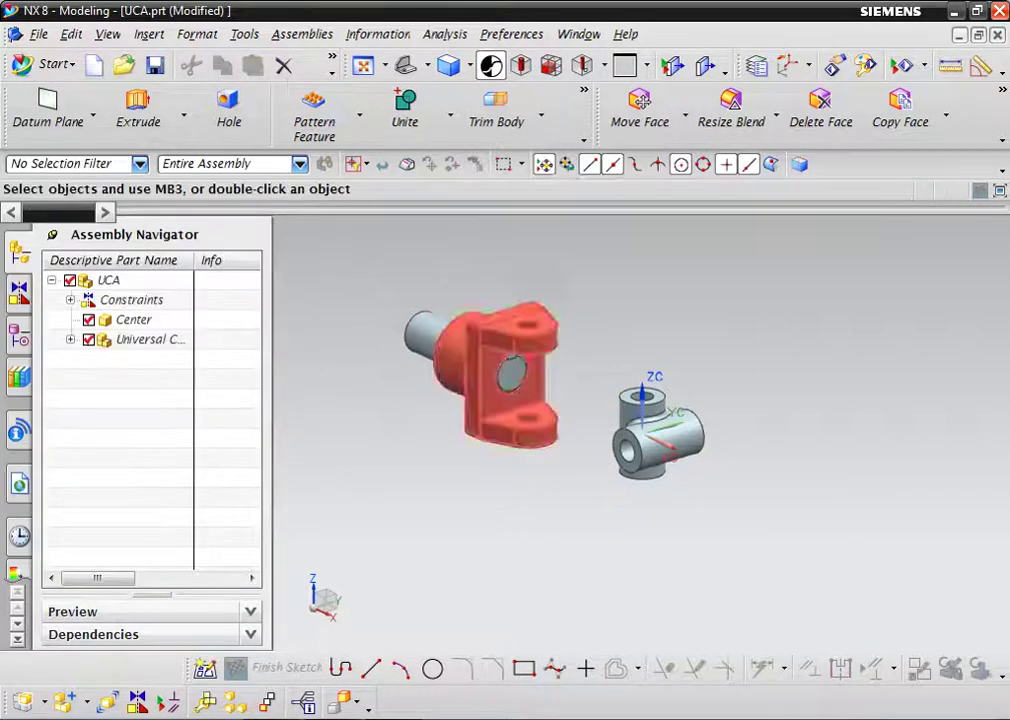
pyautogui.scroll(-3, 561, 385)
pyautogui.moveTo(600, 420); pyautogui.dragTo(380, 500, button='middle')
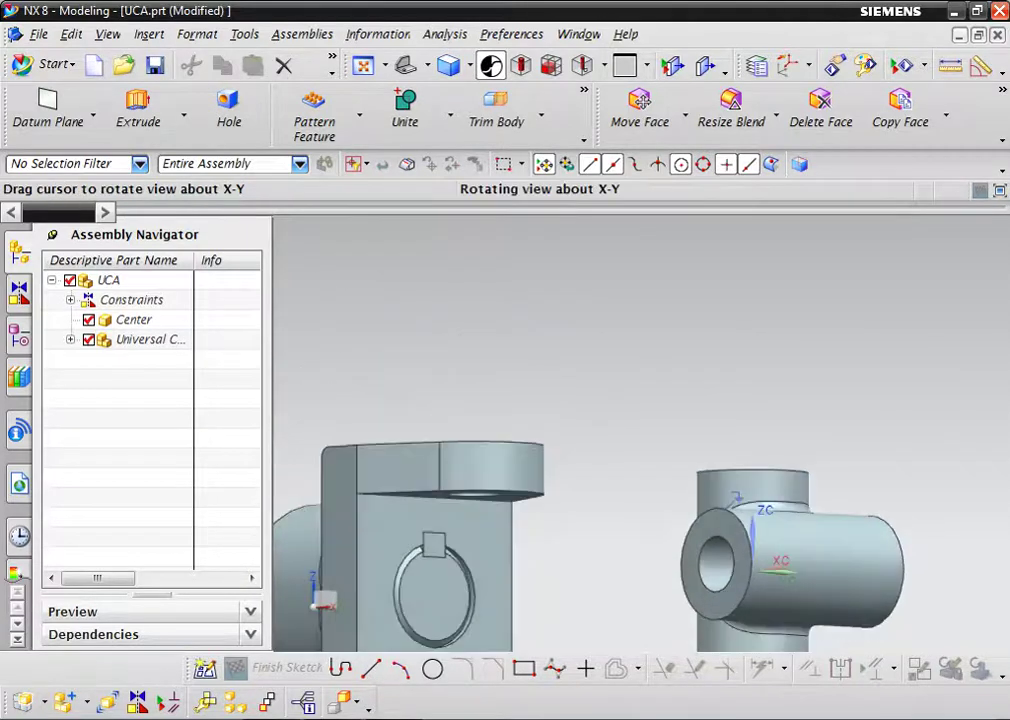
pyautogui.rightClick(362, 507)
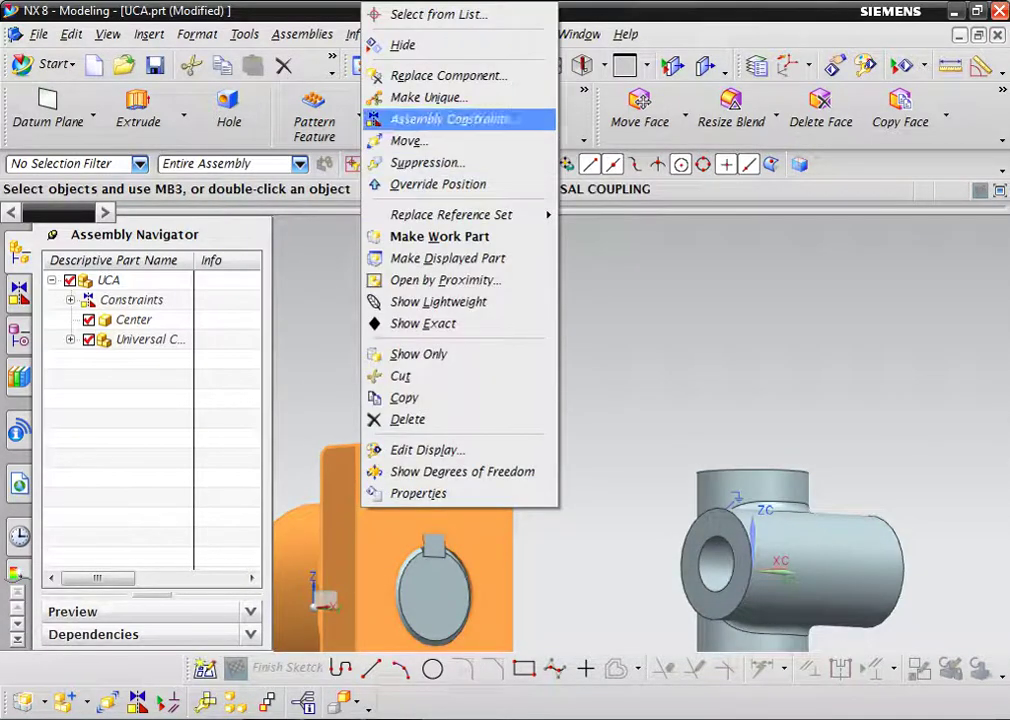
pyautogui.click(454, 119)
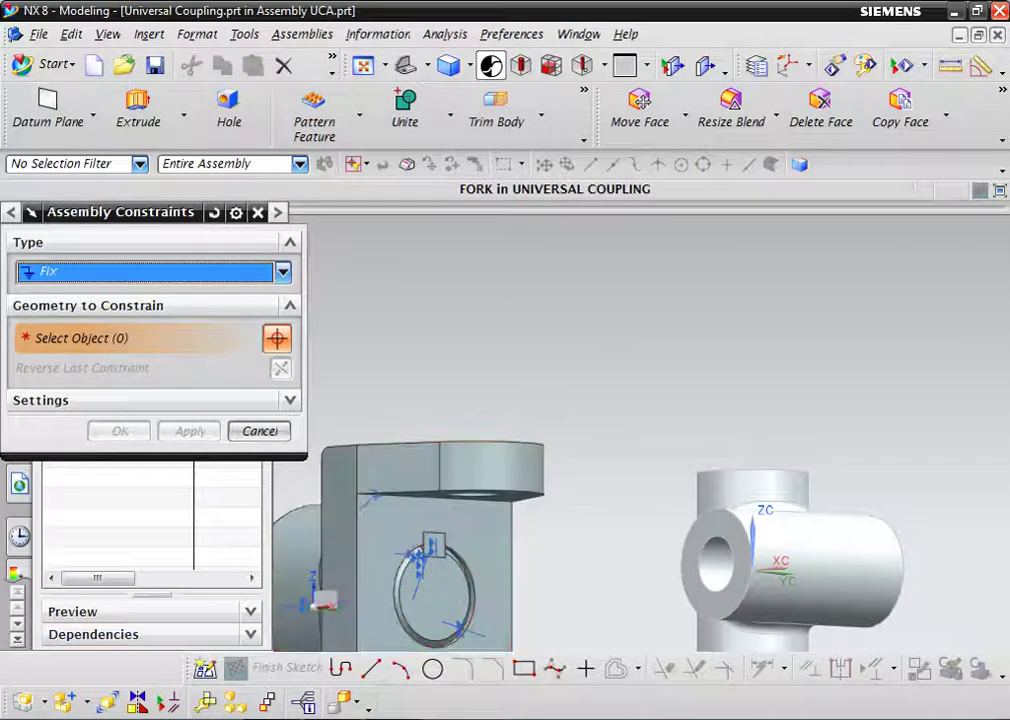
pyautogui.click(283, 271)
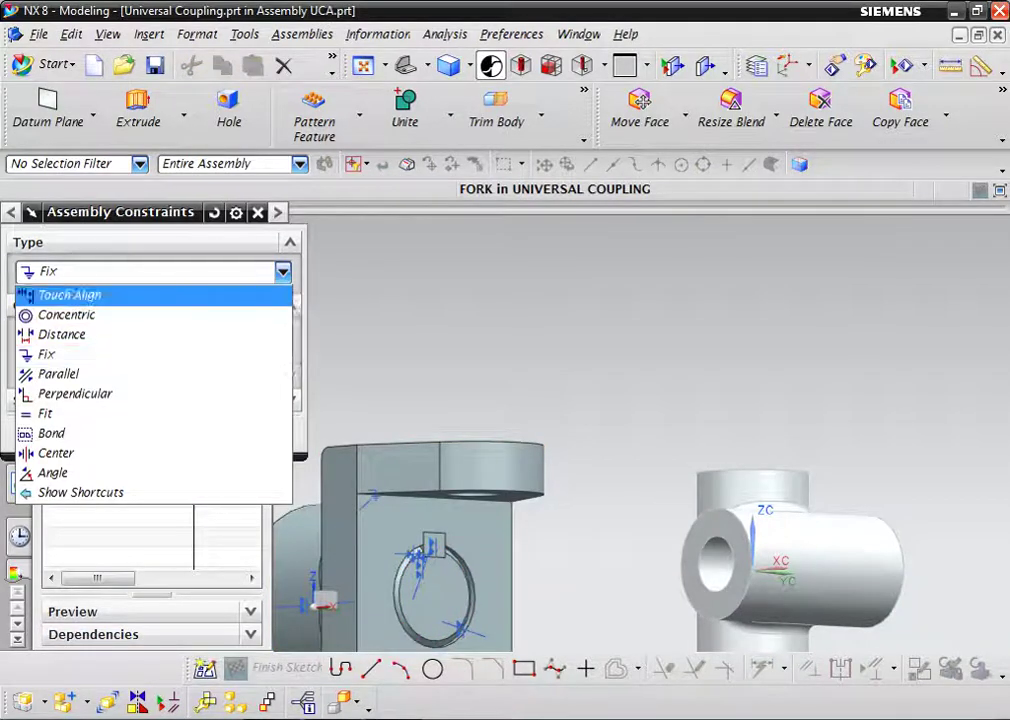
pyautogui.click(70, 293)
pyautogui.moveTo(640, 420); pyautogui.dragTo(640, 330, button='middle')
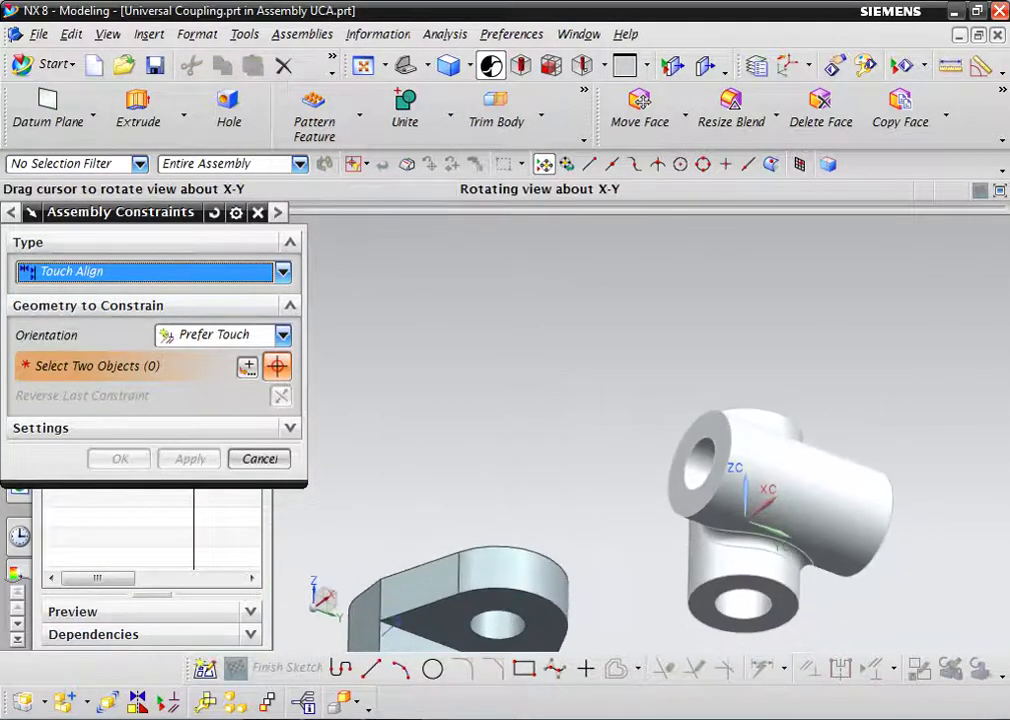
pyautogui.click(540, 630)
pyautogui.moveTo(540, 630)
pyautogui.mouseDown(button='middle')
pyautogui.moveTo(580, 610)
pyautogui.moveTo(534, 478)
pyautogui.moveTo(568, 355)
pyautogui.mouseUp(button='middle')
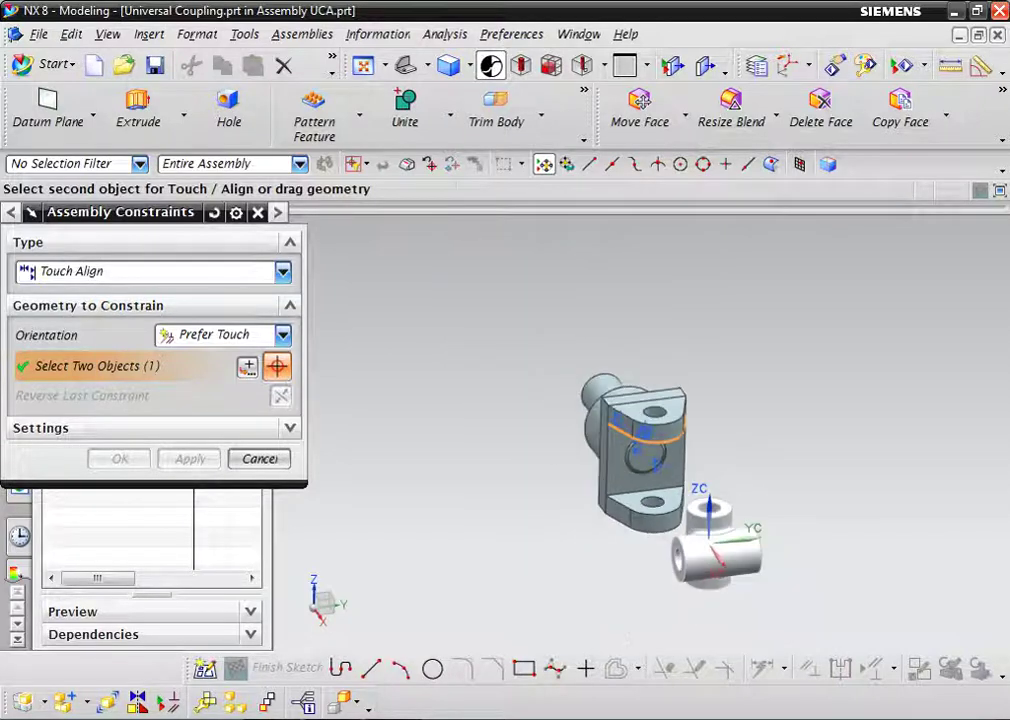
pyautogui.moveTo(600, 420); pyautogui.dragTo(745, 540, button='middle')
pyautogui.press('Escape')
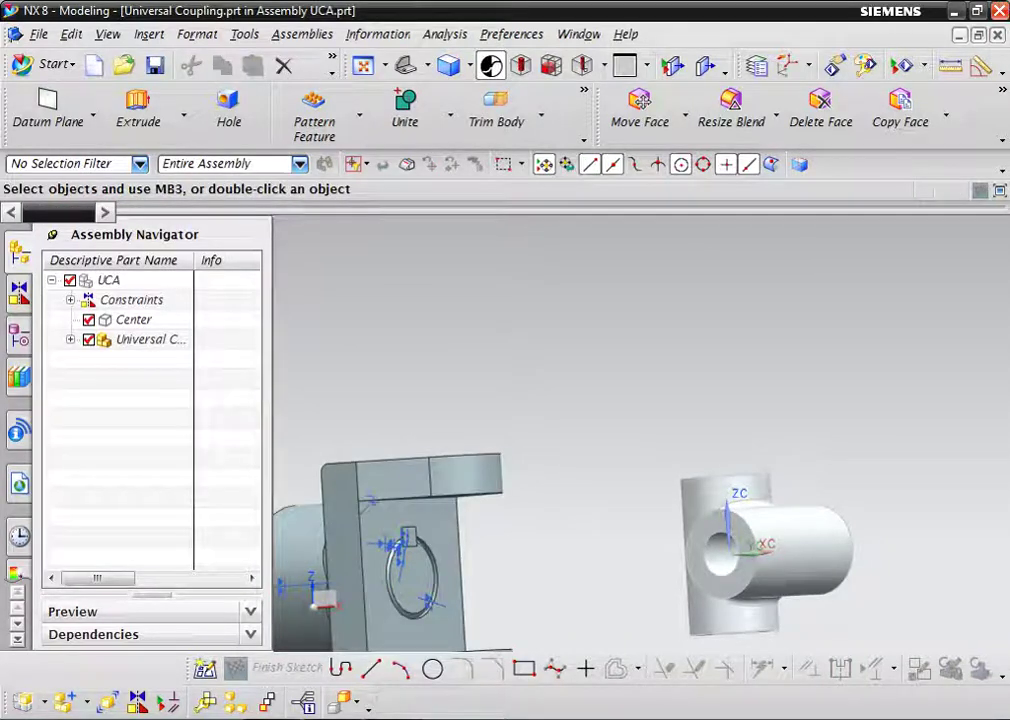
pyautogui.moveTo(97, 578); pyautogui.dragTo(175, 578)
pyautogui.moveTo(640, 400)
pyautogui.mouseDown(button='middle')
pyautogui.moveTo(660, 420)
pyautogui.moveTo(680, 500)
pyautogui.mouseUp(button='middle')
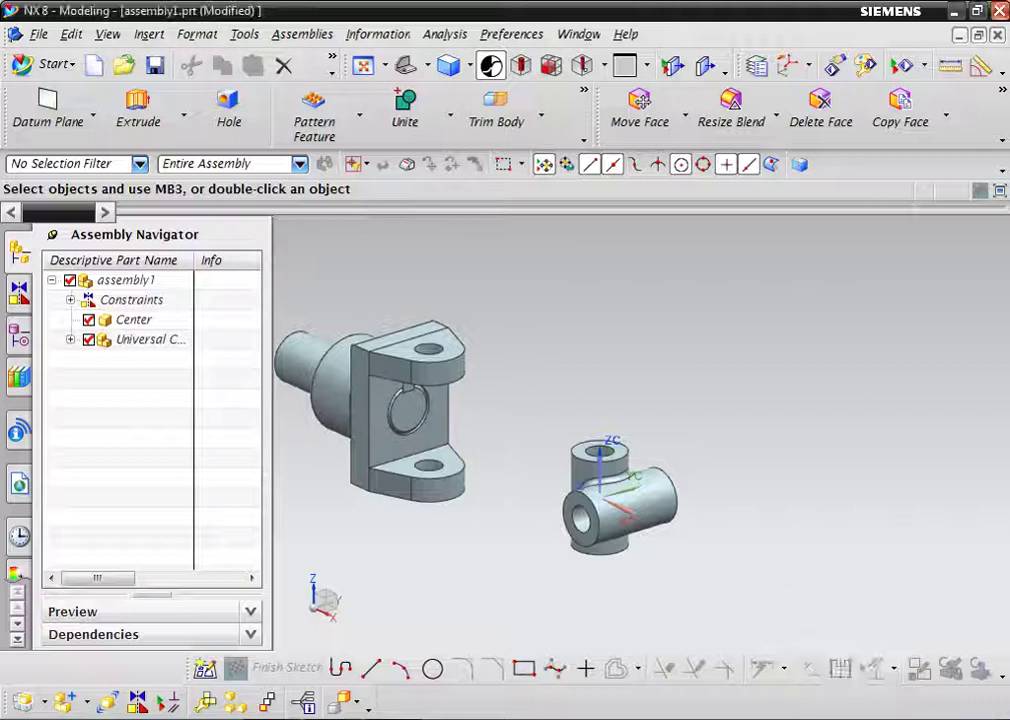
pyautogui.scroll(3, 536, 493)
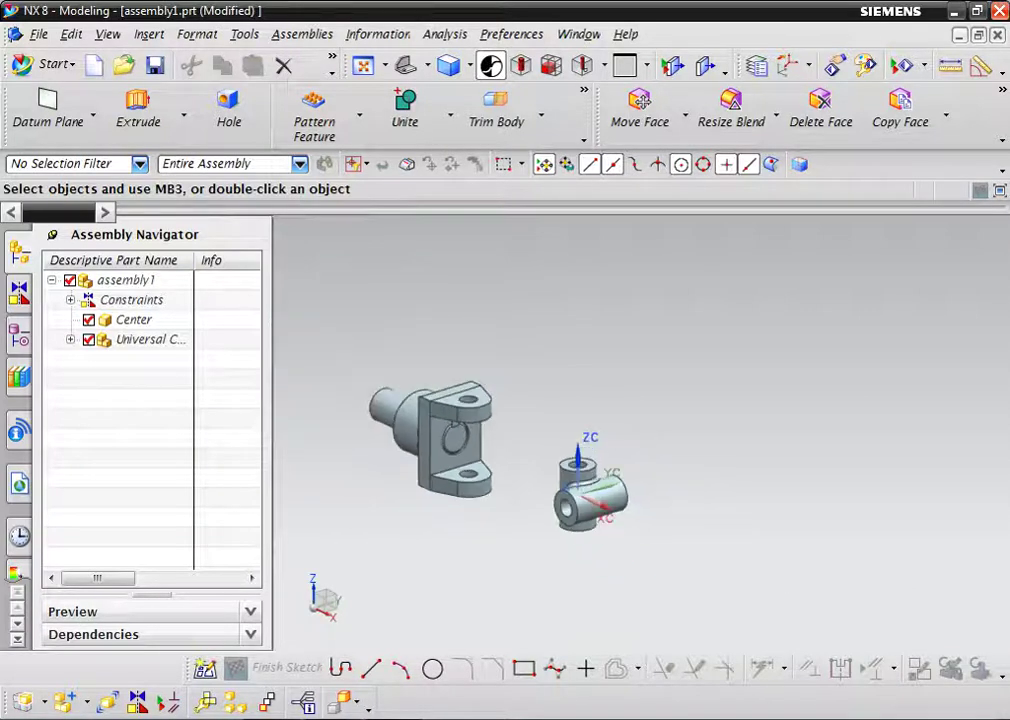
pyautogui.scroll(-3, 389, 466)
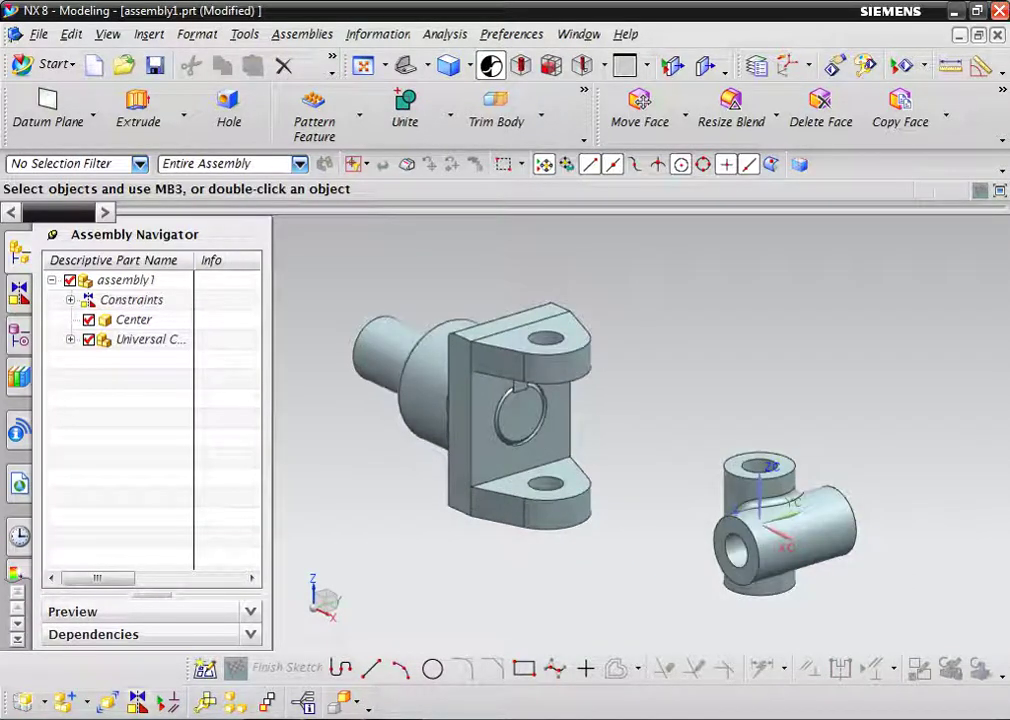
pyautogui.click(137, 702)
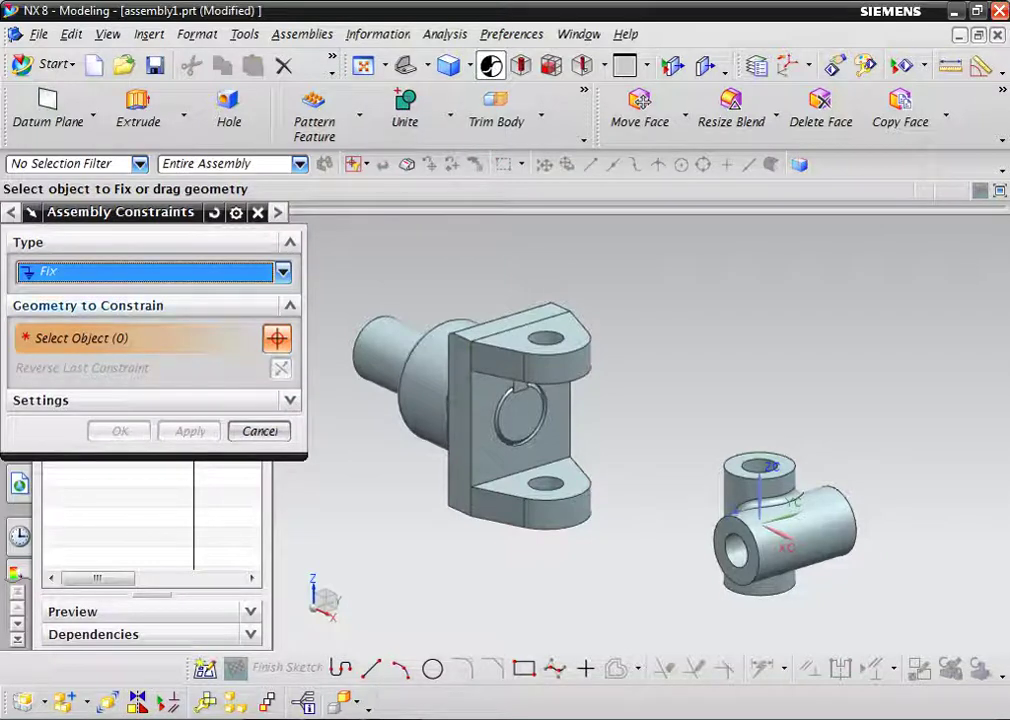
# Touch Align the Center's top face to the fork's top face
pyautogui.click(283, 271)
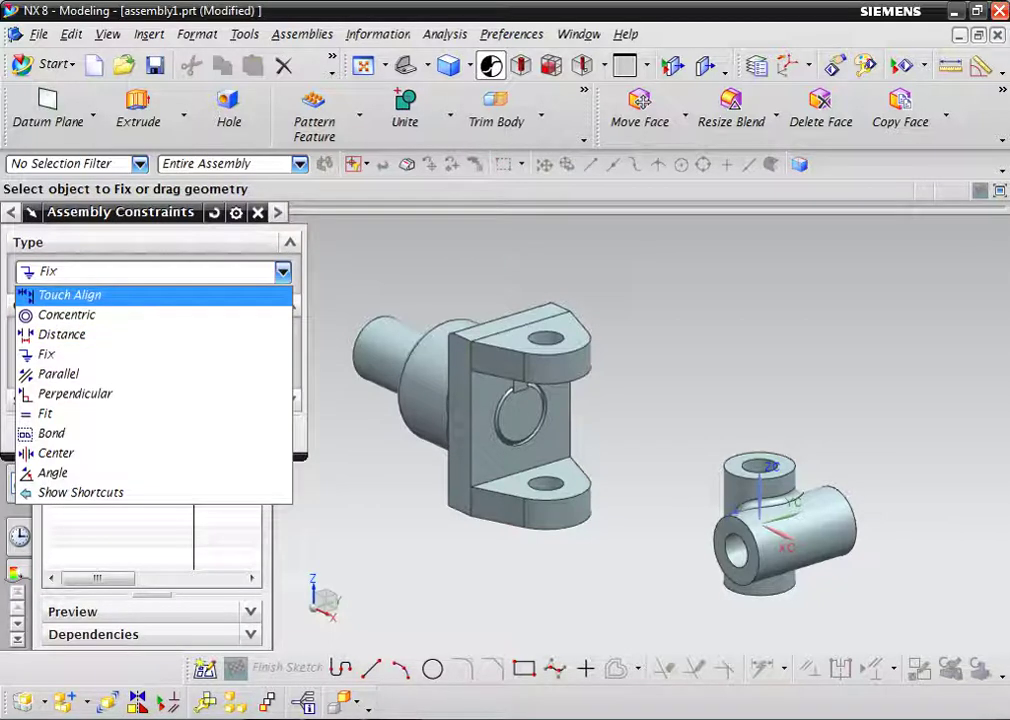
pyautogui.click(70, 295)
pyautogui.scroll(-3, 748, 472)
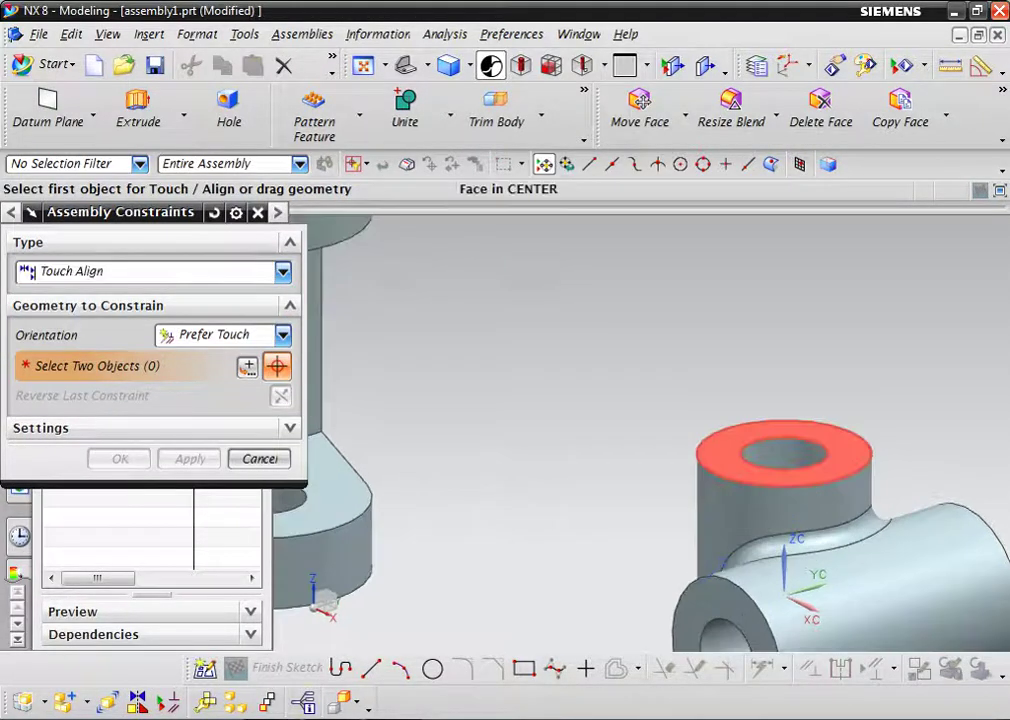
pyautogui.click(780, 455)
pyautogui.scroll(3, 780, 455)
pyautogui.moveTo(780, 455); pyautogui.dragTo(760, 520, button='middle')
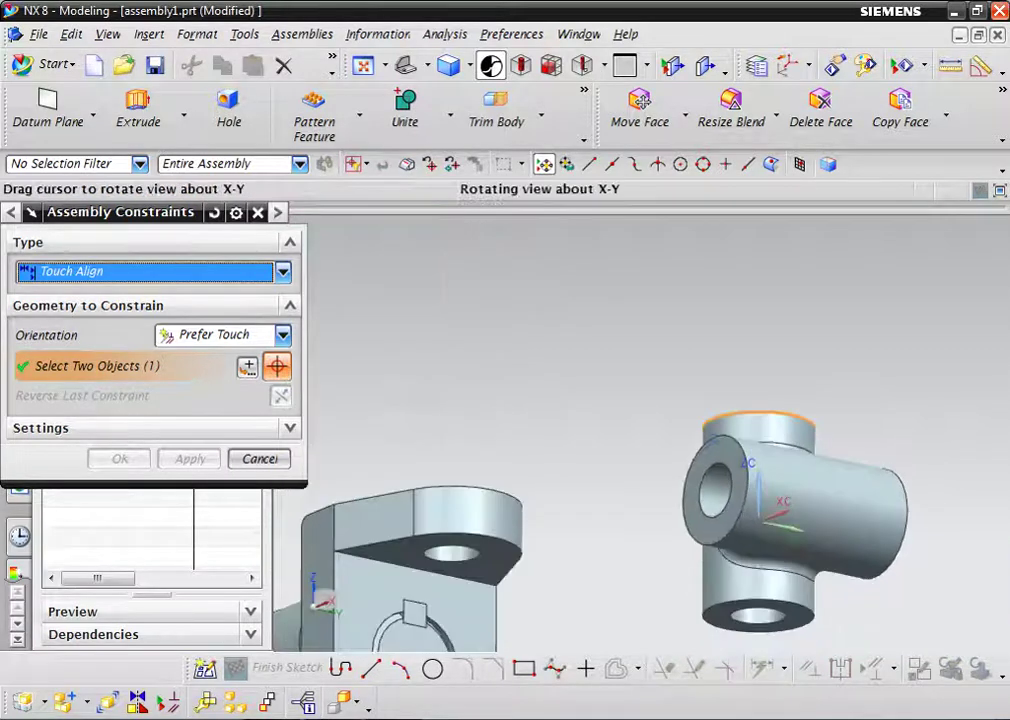
pyautogui.click(440, 572)
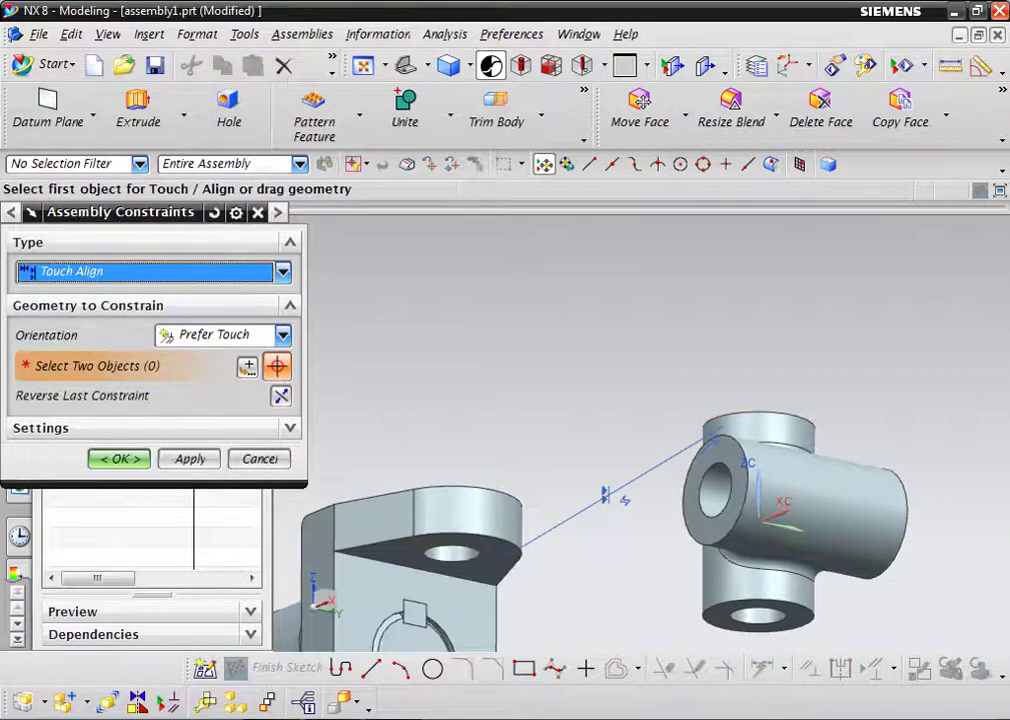
# Align the fork hole's centerline with the Center's axis and close the constraints tool
pyautogui.scroll(2, 600, 450)
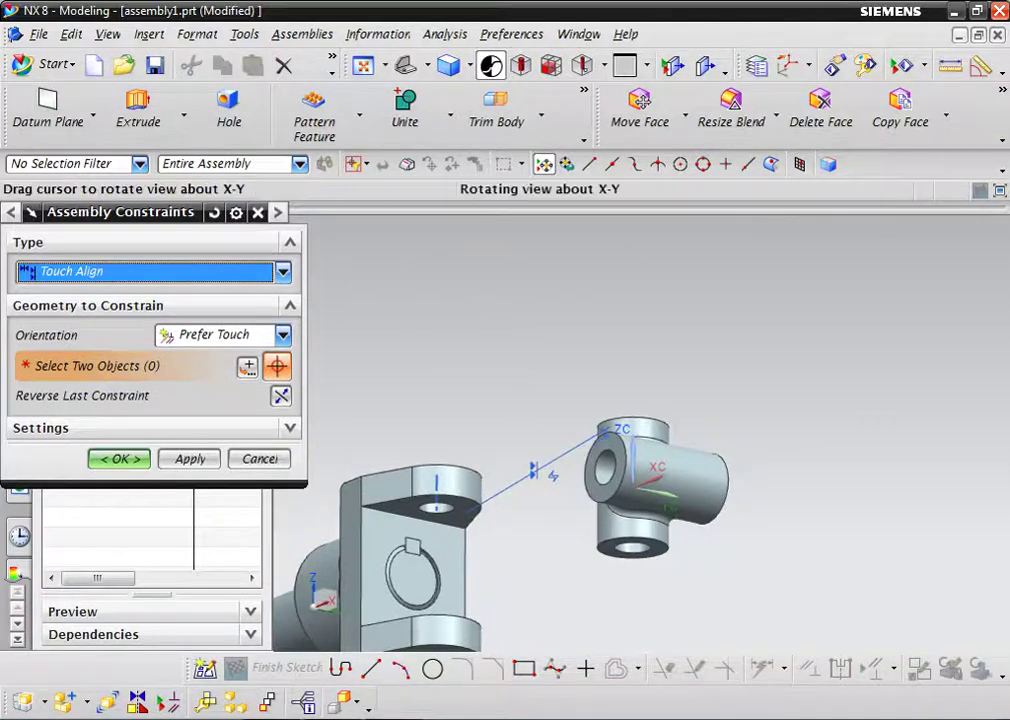
pyautogui.moveTo(600, 450); pyautogui.dragTo(560, 420, button='middle')
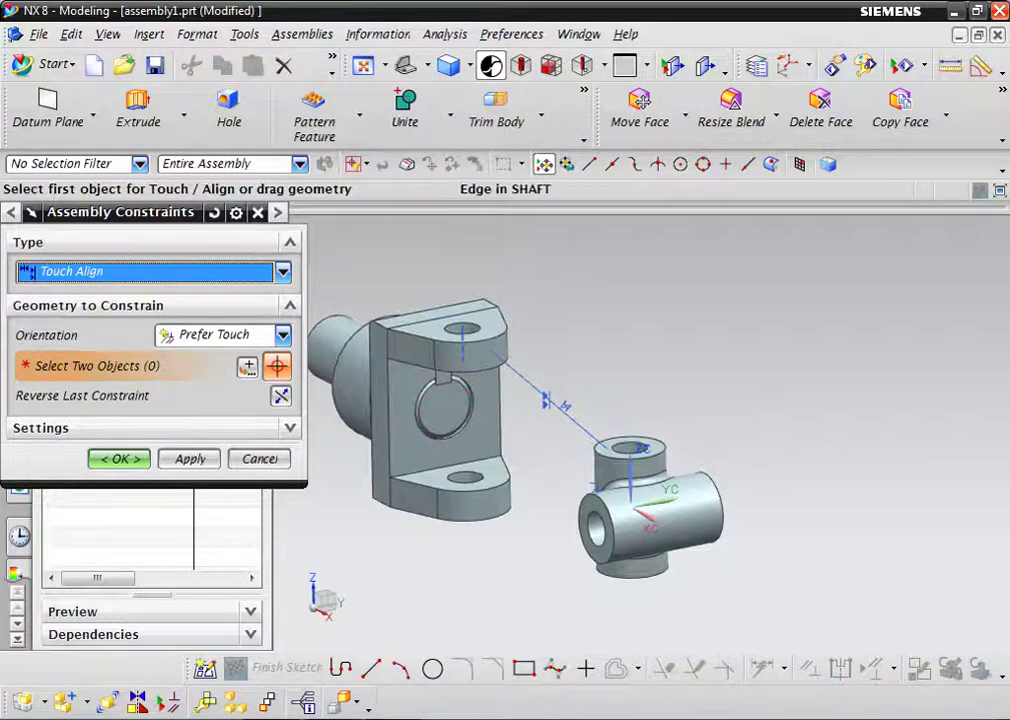
pyautogui.scroll(-3, 430, 340)
pyautogui.click(523, 410)
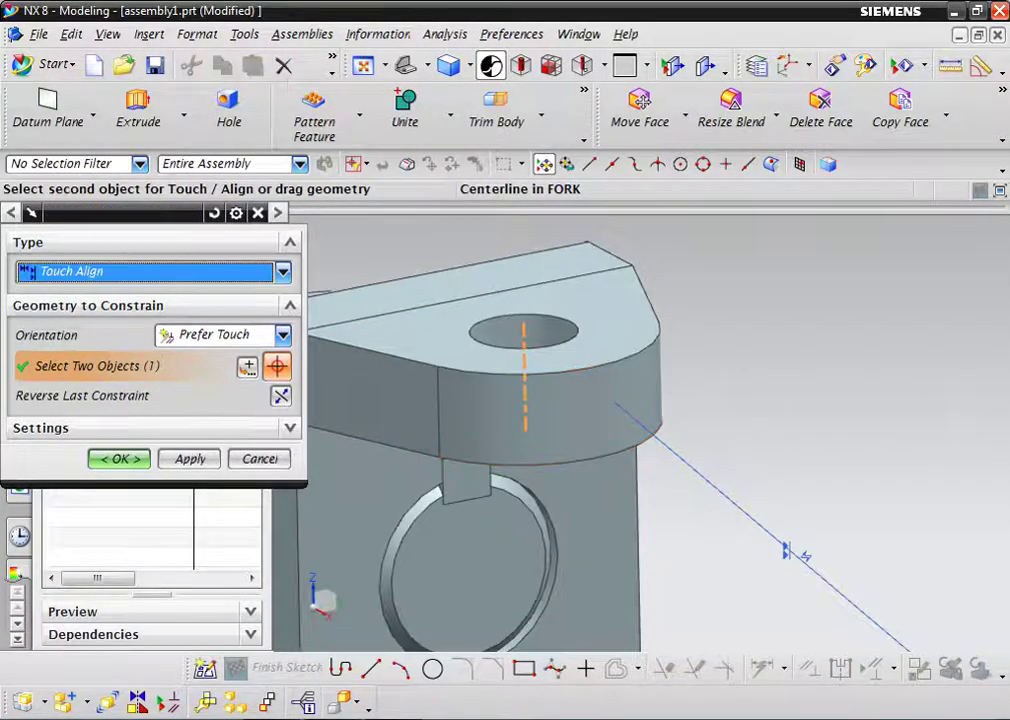
pyautogui.scroll(3, 528, 380)
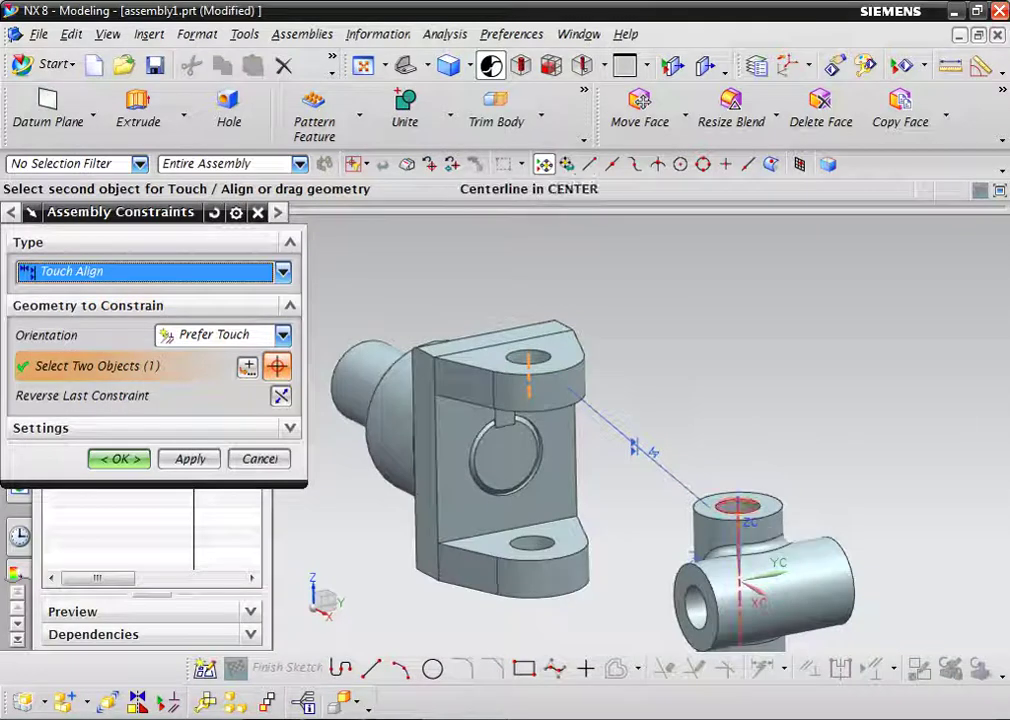
pyautogui.click(738, 515)
pyautogui.scroll(3, 738, 512)
pyautogui.scroll(2, 738, 512)
pyautogui.moveTo(738, 512); pyautogui.dragTo(705, 482, button='middle')
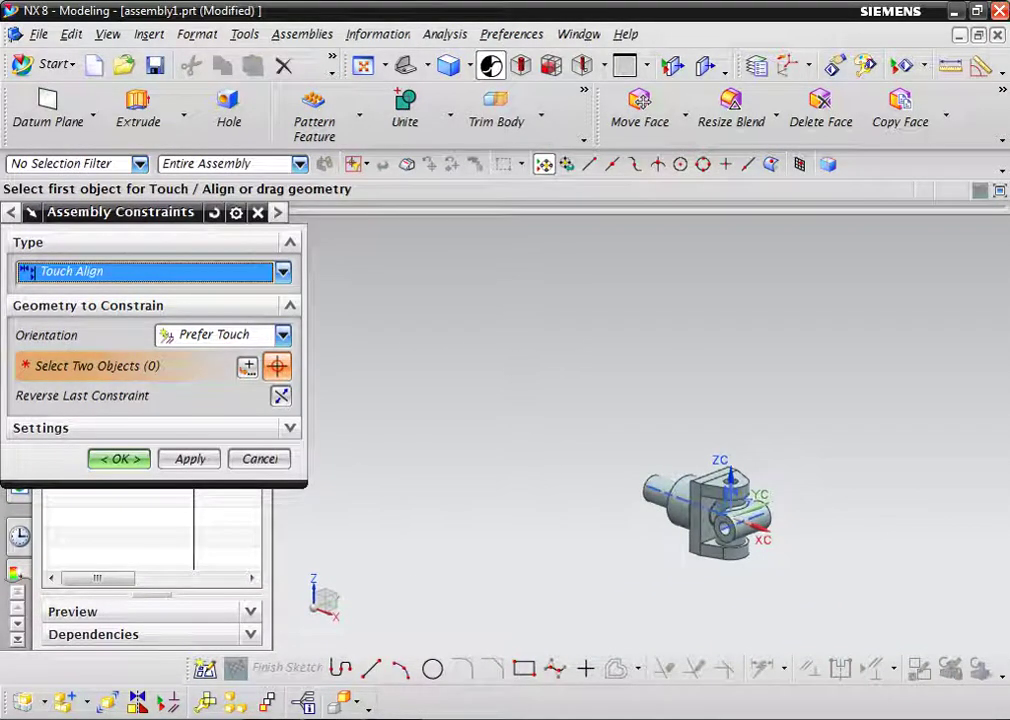
pyautogui.press('Escape')
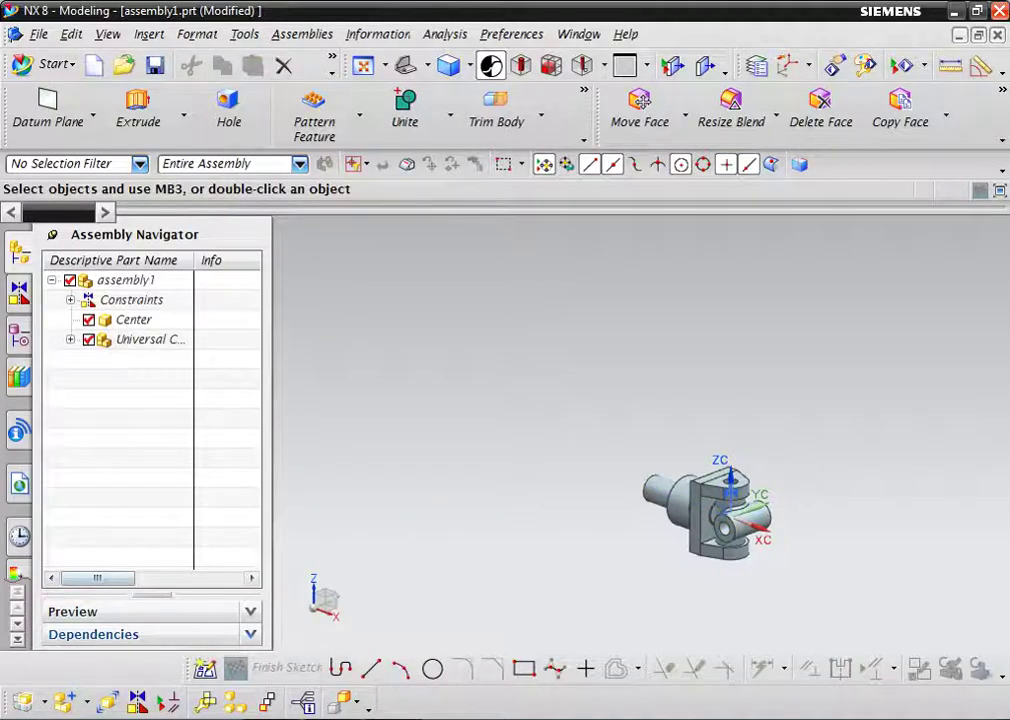
pyautogui.click(64, 702)
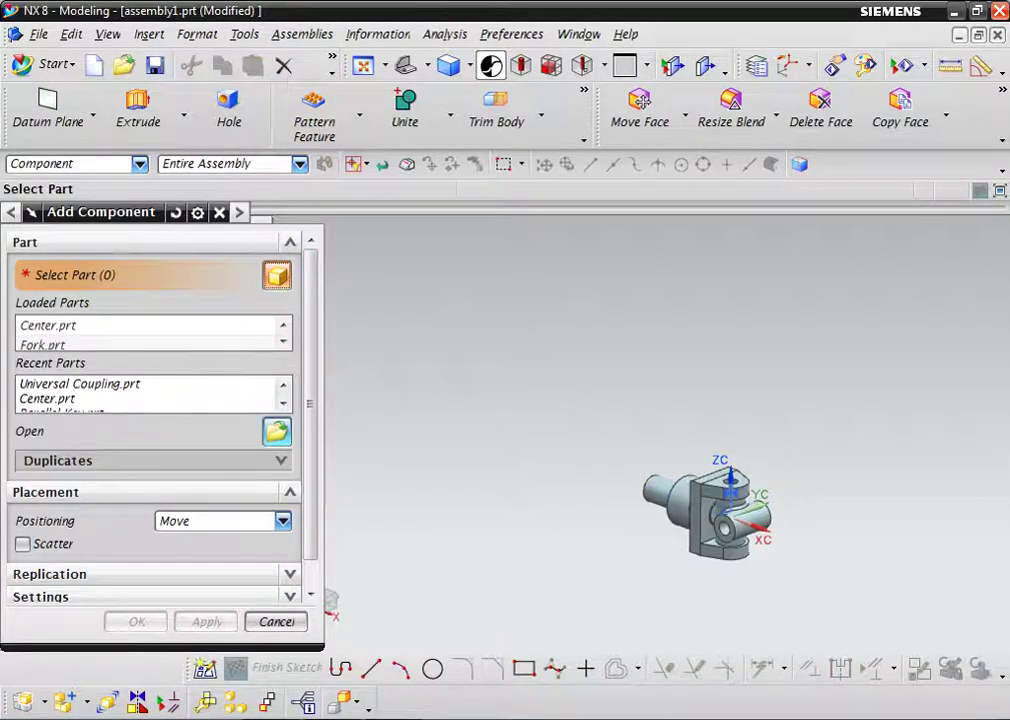
# Add Pin.prt at the origin and lower it to Z -106.5
pyautogui.click(275, 429)
pyautogui.click(139, 317)
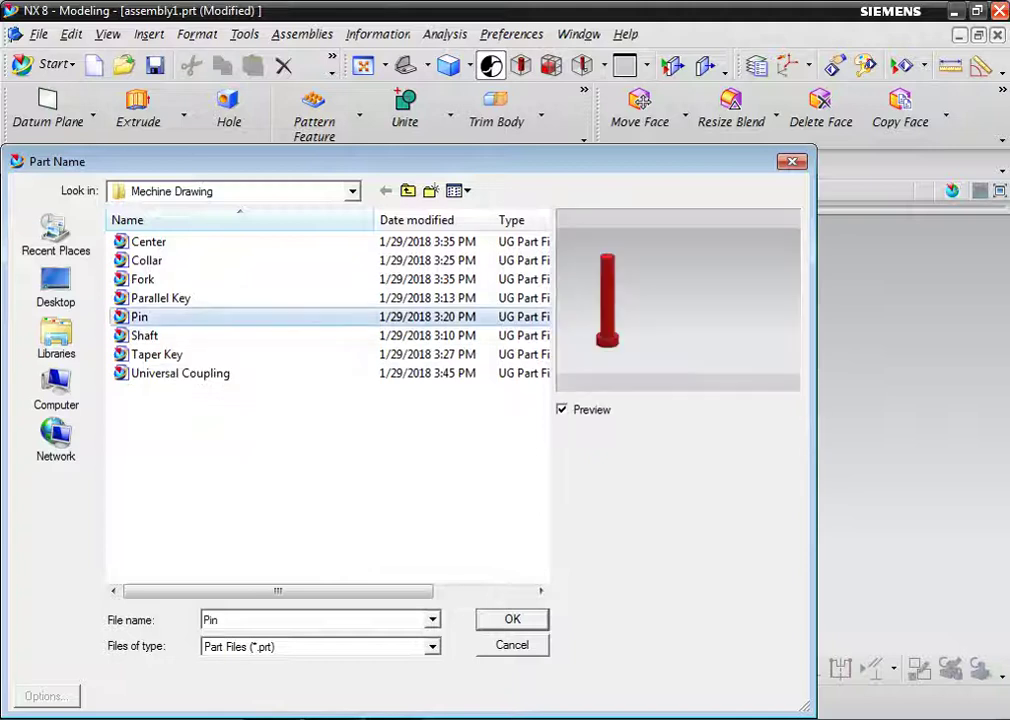
pyautogui.press('Return')
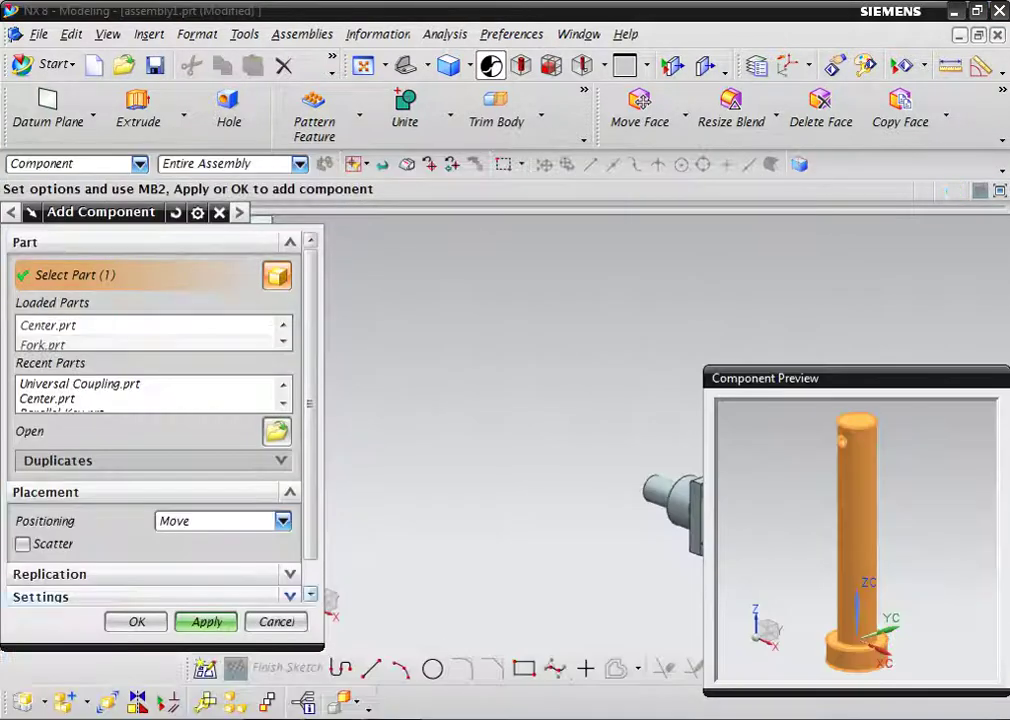
pyautogui.press('Return')
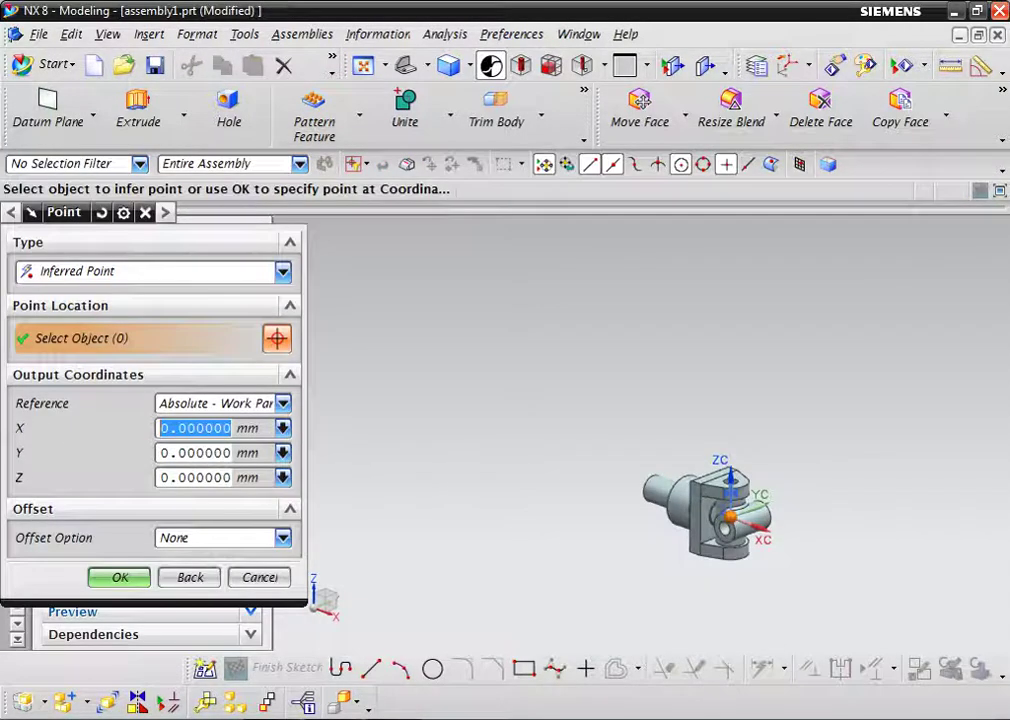
pyautogui.press('Return')
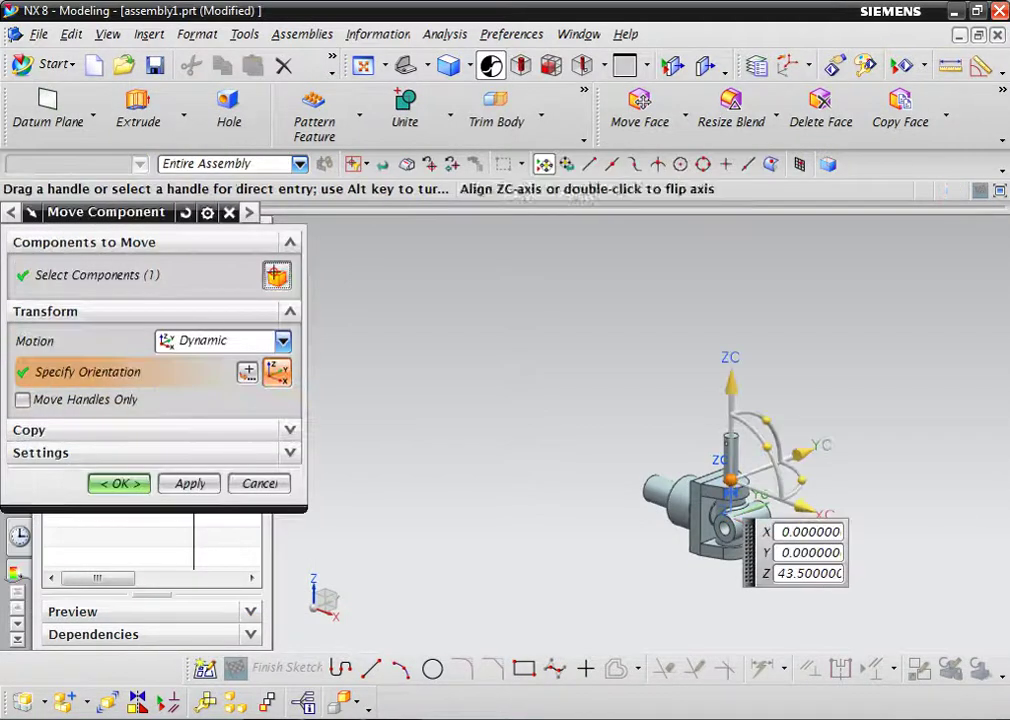
pyautogui.moveTo(731, 357); pyautogui.dragTo(731, 480)
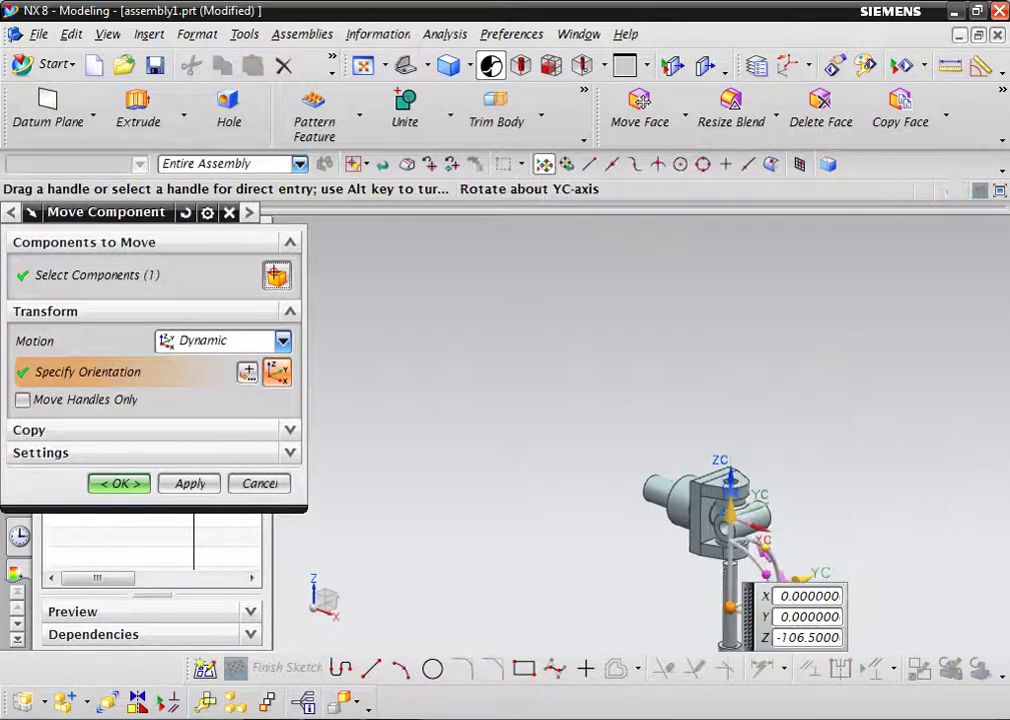
pyautogui.scroll(2, 730, 600)
pyautogui.scroll(3, 730, 600)
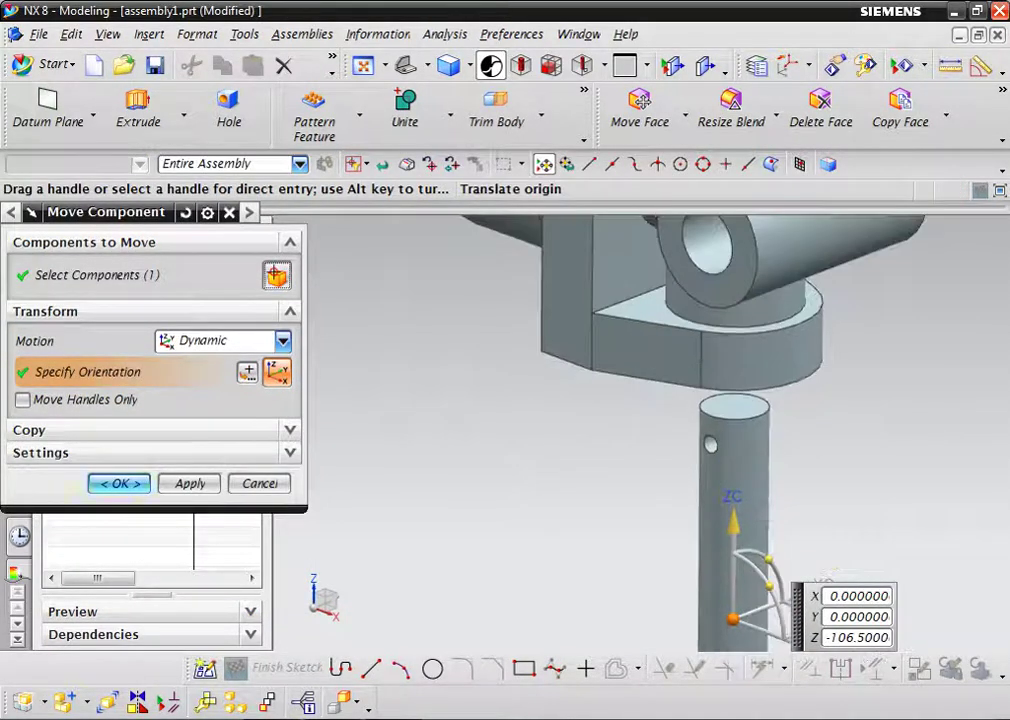
pyautogui.press('Return')
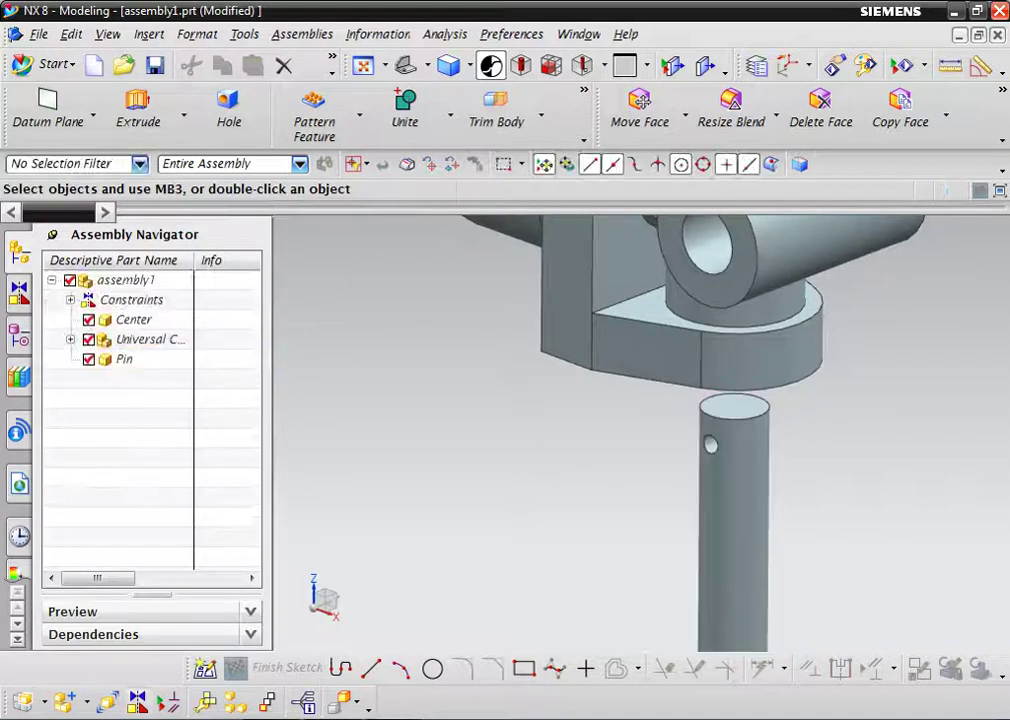
# Align the Pin's centerline with the fork hole's centerline
pyautogui.click(137, 701)
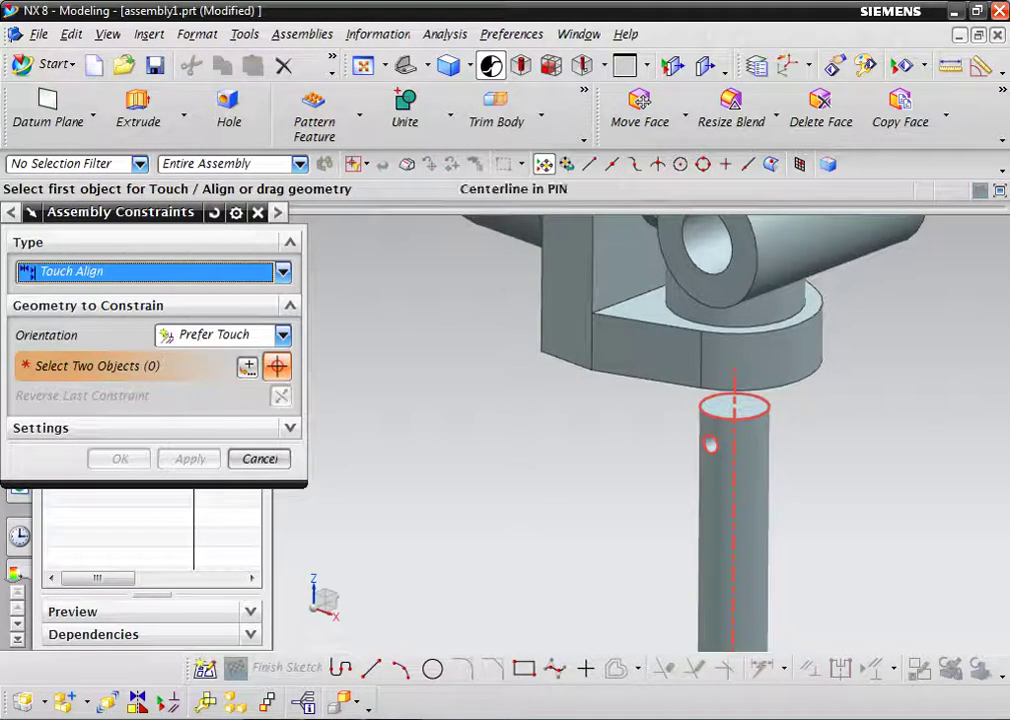
pyautogui.click(735, 560)
pyautogui.scroll(-3, 735, 560)
pyautogui.scroll(5, 743, 335)
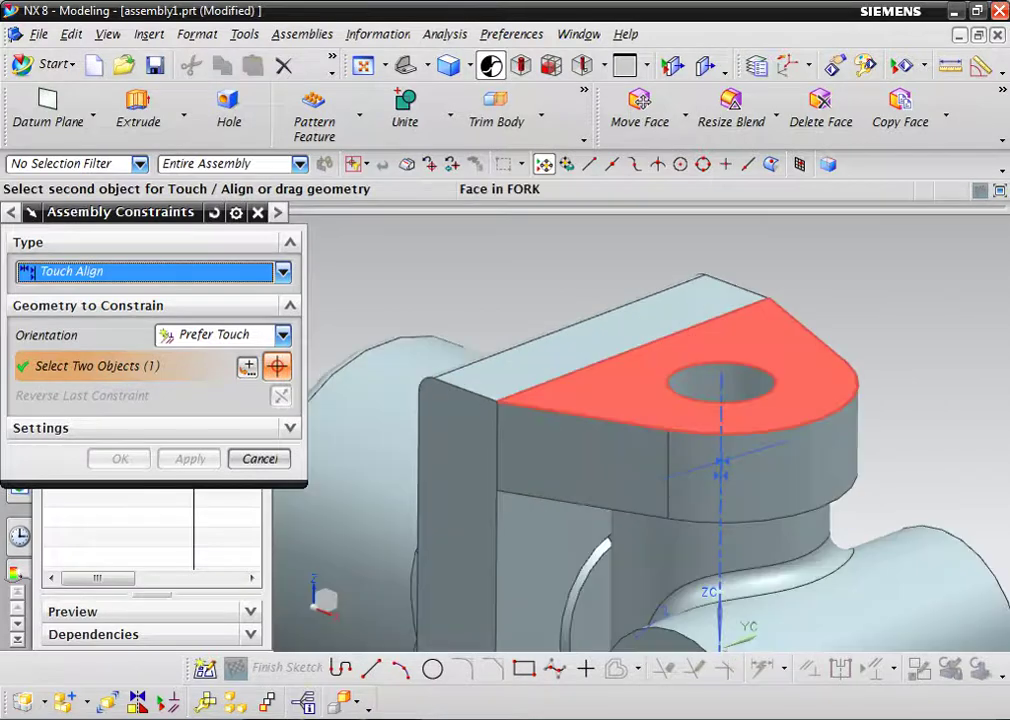
pyautogui.click(719, 420)
pyautogui.scroll(-4, 720, 420)
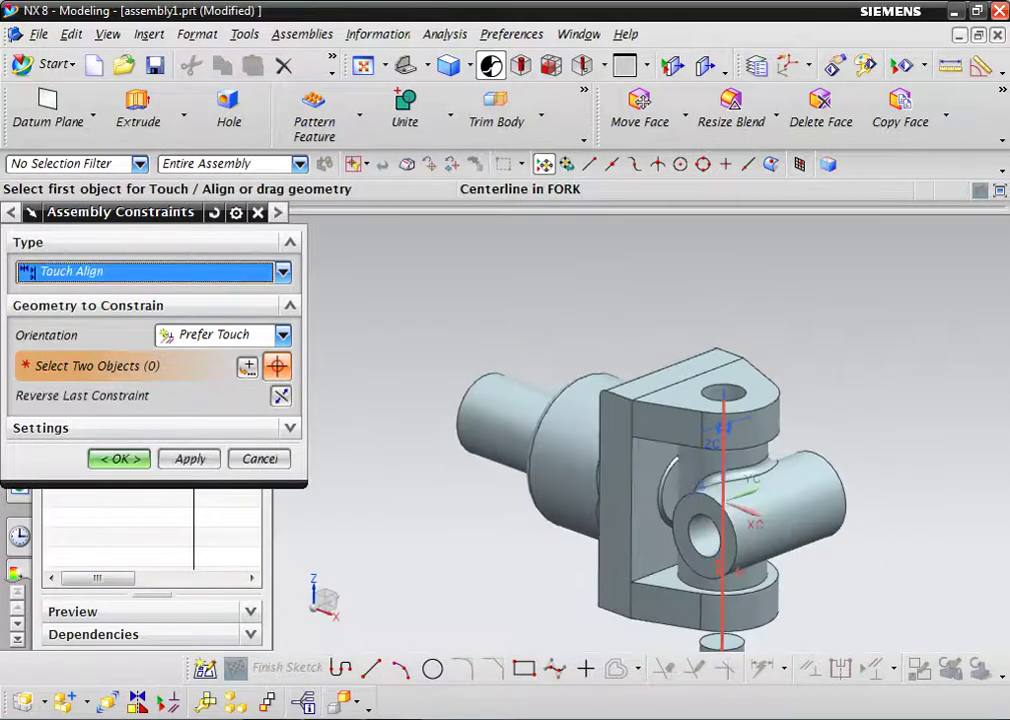
pyautogui.scroll(-1, 720, 430)
pyautogui.scroll(-2, 740, 480)
pyautogui.scroll(-2, 760, 530)
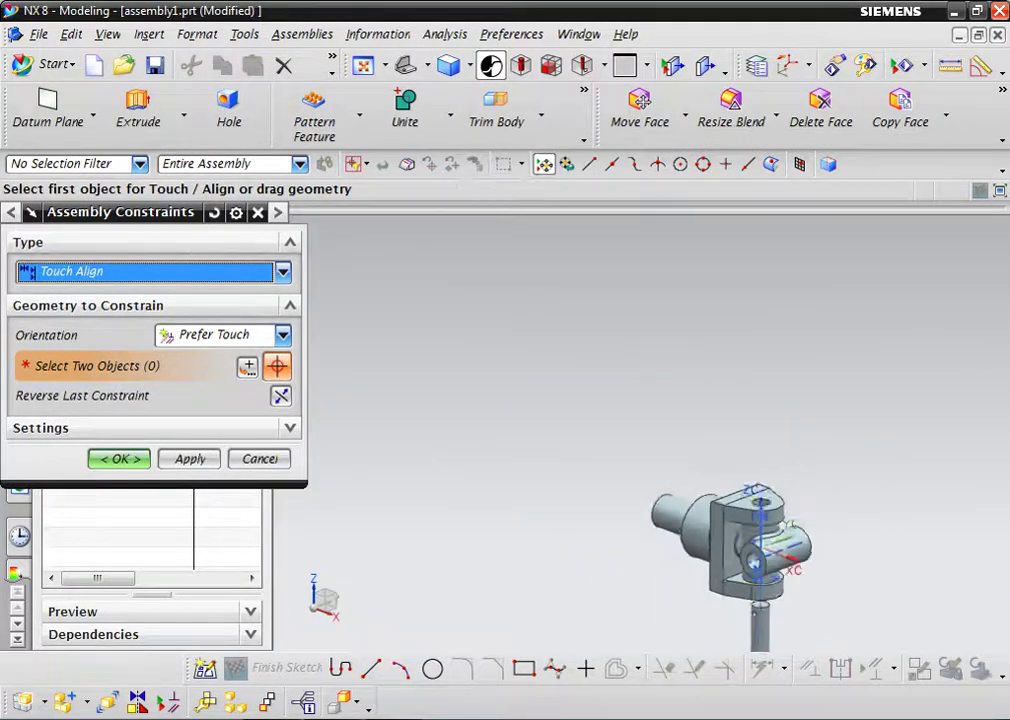
pyautogui.scroll(-1, 780, 560)
pyautogui.scroll(5, 760, 570)
pyautogui.scroll(2, 705, 572)
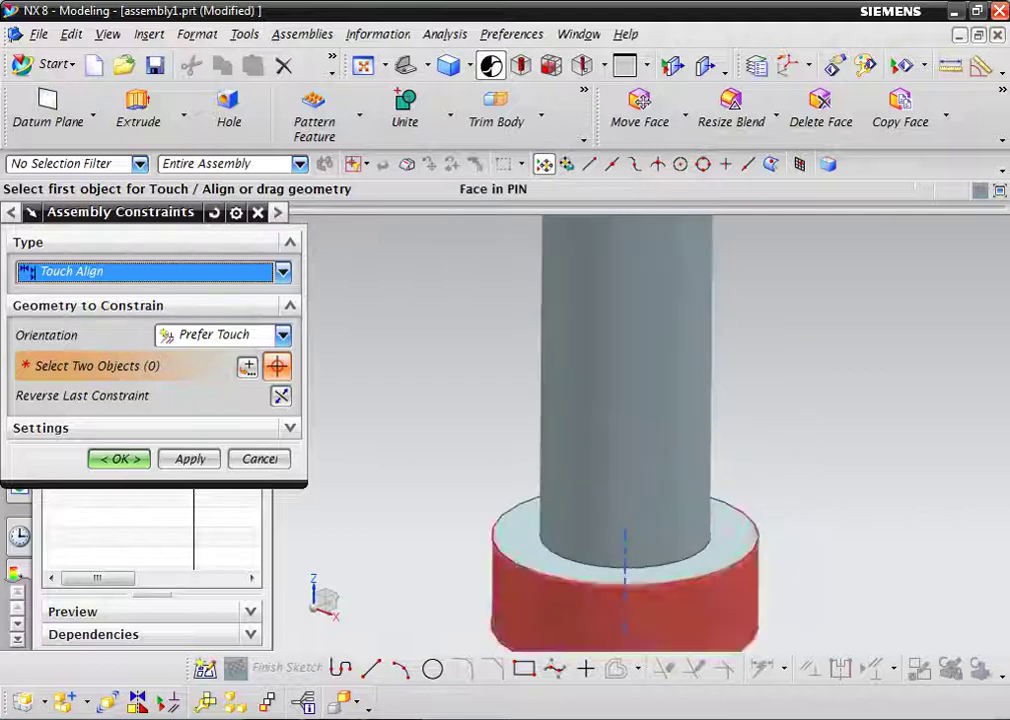
# Seat the Pin's shoulder face against the fork's underside with Touch Align
pyautogui.click(705, 565)
pyautogui.scroll(-3, 640, 555)
pyautogui.scroll(-3, 710, 550)
pyautogui.scroll(-1, 780, 450)
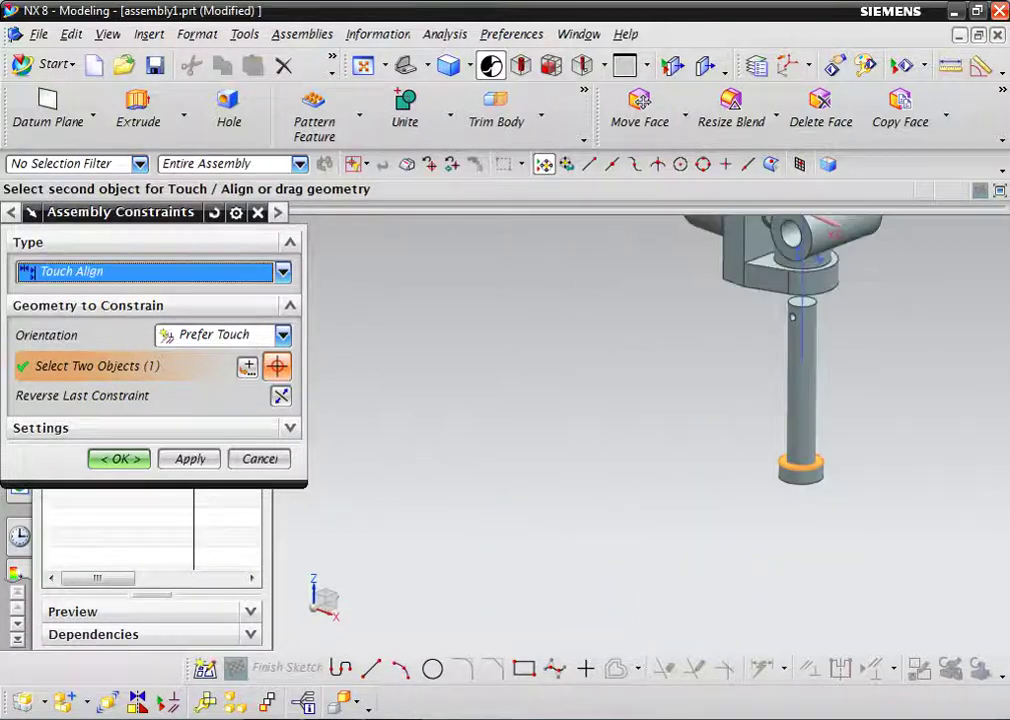
pyautogui.moveTo(760, 330); pyautogui.dragTo(765, 390, button='middle')
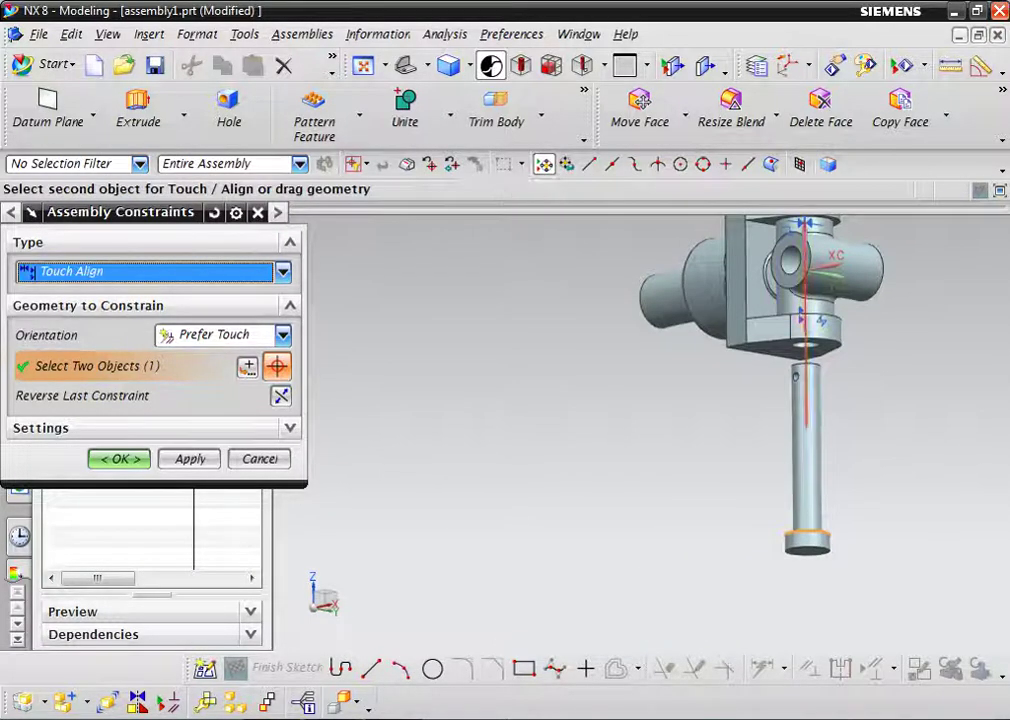
pyautogui.scroll(3, 795, 345)
pyautogui.click(767, 361)
pyautogui.scroll(-3, 767, 361)
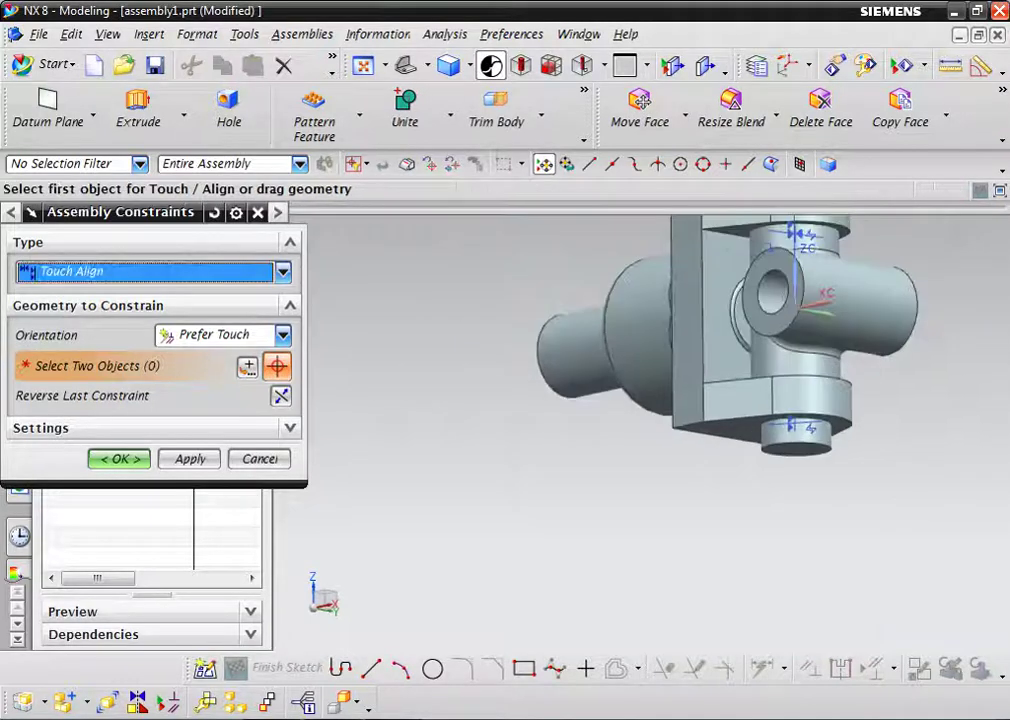
pyautogui.scroll(-3, 880, 450)
pyautogui.scroll(2, 900, 350)
pyautogui.moveTo(700, 420)
pyautogui.mouseDown(button='middle')
pyautogui.moveTo(660, 330)
pyautogui.moveTo(620, 340)
pyautogui.mouseUp(button='middle')
pyautogui.scroll(5, 620, 340)
pyautogui.scroll(-3, 600, 300)
pyautogui.scroll(-1, 600, 300)
pyautogui.scroll(2, 600, 300)
pyautogui.scroll(1, 600, 300)
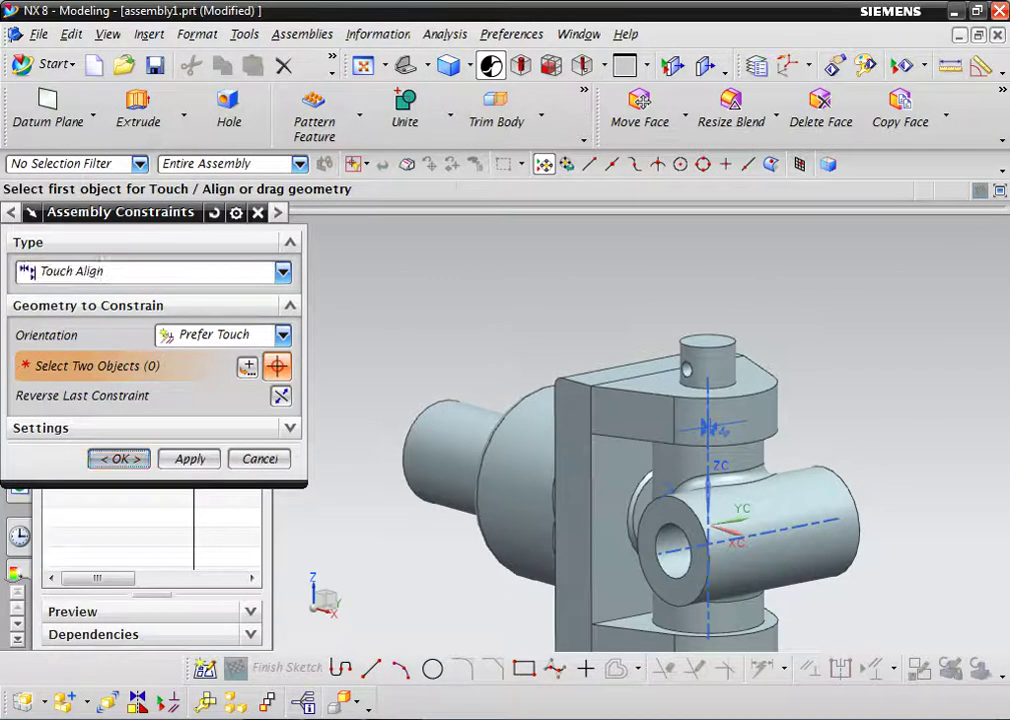
pyautogui.press('Escape')
pyautogui.scroll(-2, 360, 385)
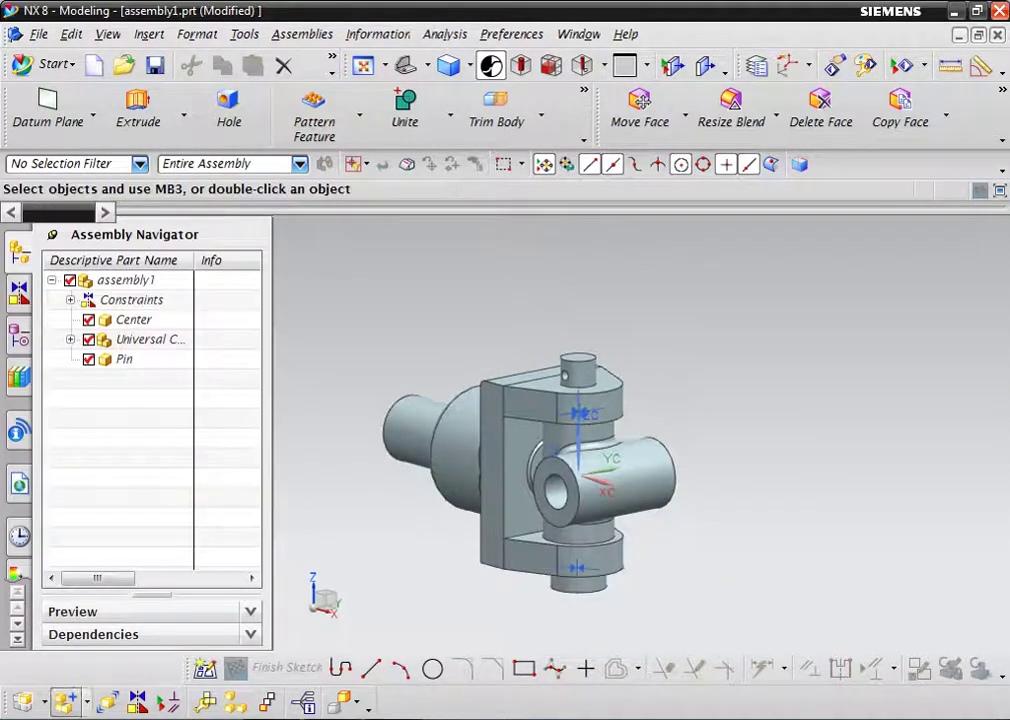
# Add Collar.prt and raise it 85 mm along Z above the Center
pyautogui.click(65, 701)
pyautogui.click(277, 431)
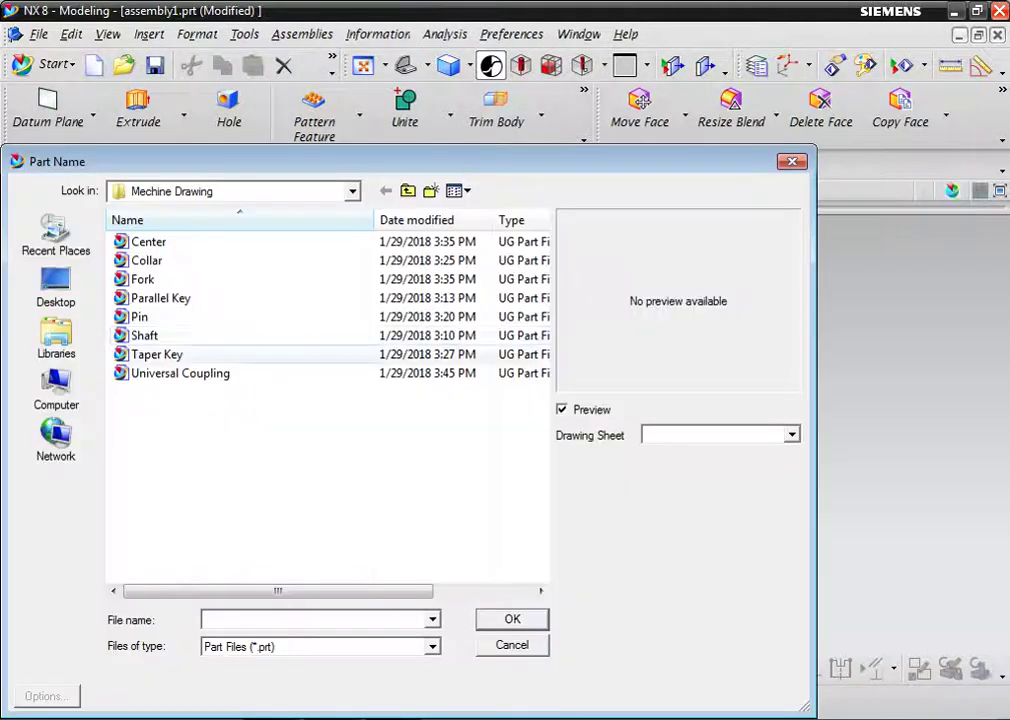
pyautogui.click(146, 260)
pyautogui.press('Return')
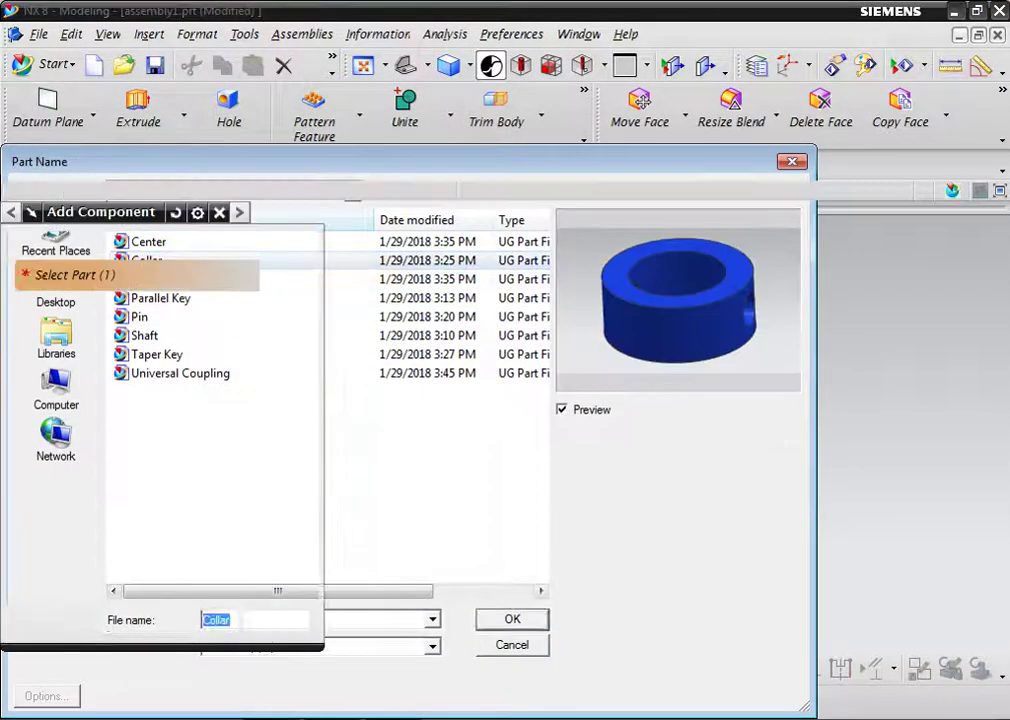
pyautogui.press('Return')
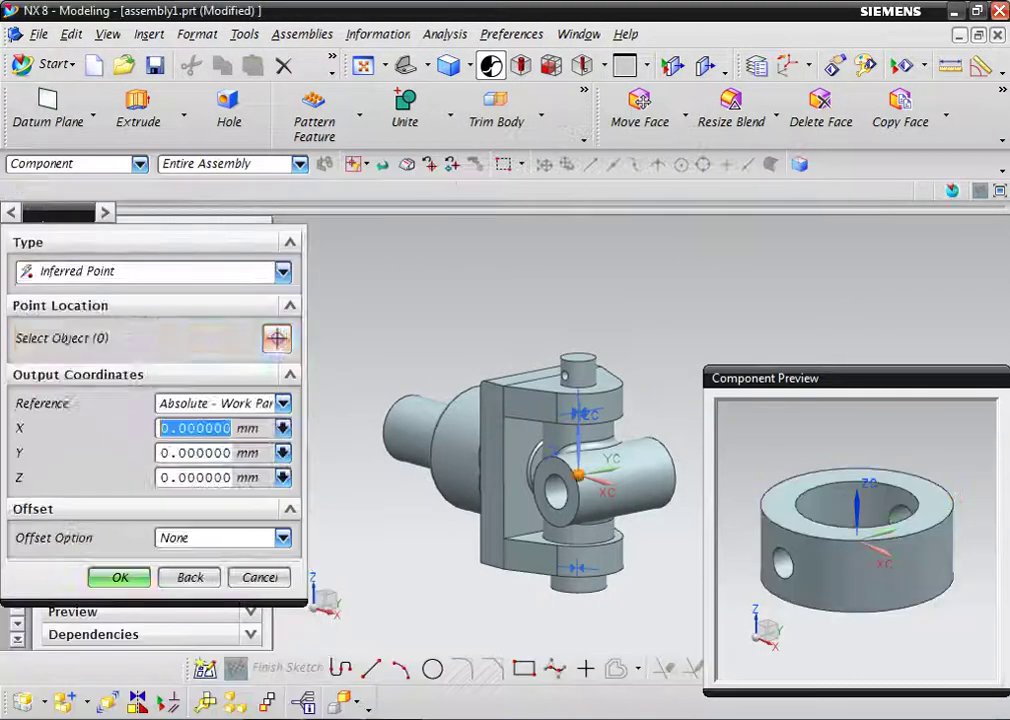
pyautogui.press('Return')
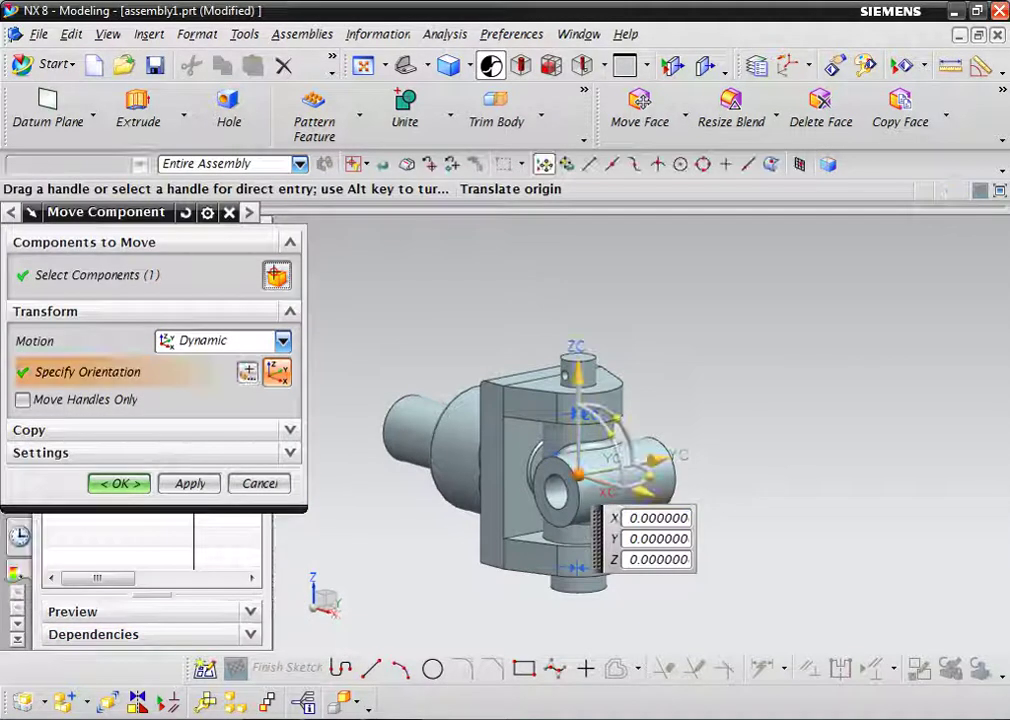
pyautogui.moveTo(572, 400); pyautogui.dragTo(578, 312)
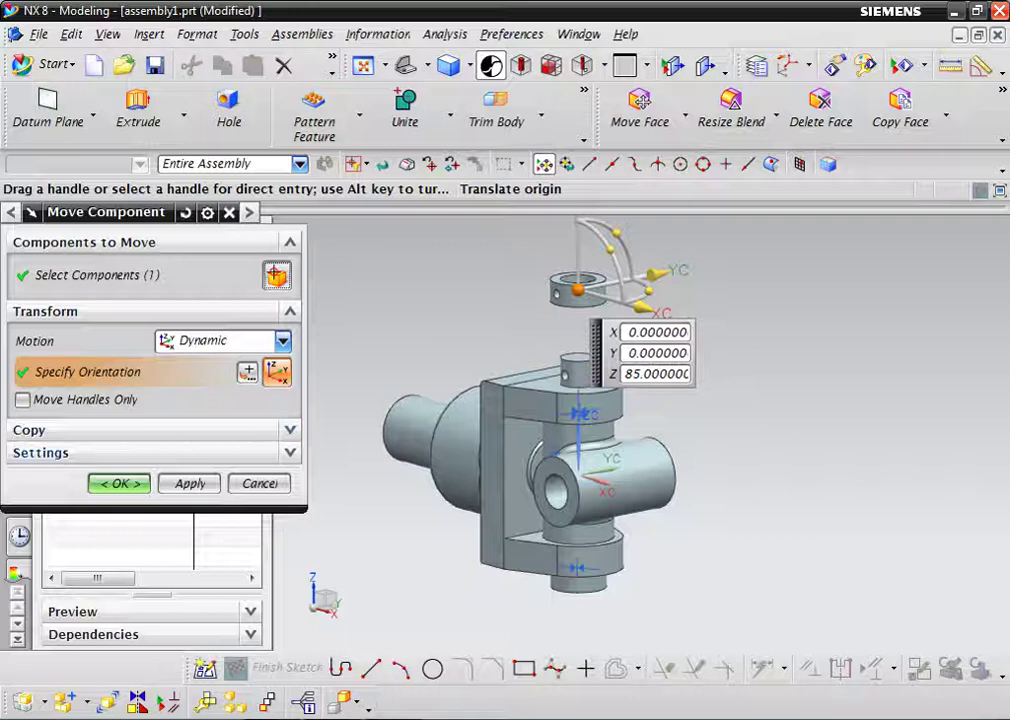
pyautogui.press('Return')
pyautogui.click(138, 702)
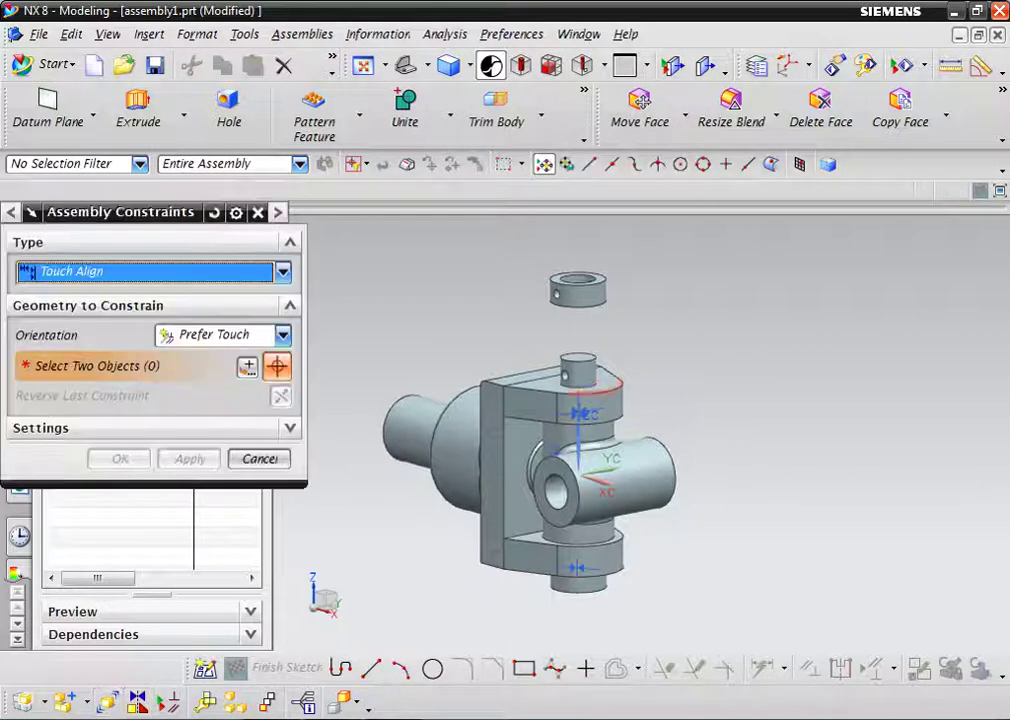
# Touch the pin's face to the collar's inner bore face
pyautogui.click(578, 378)
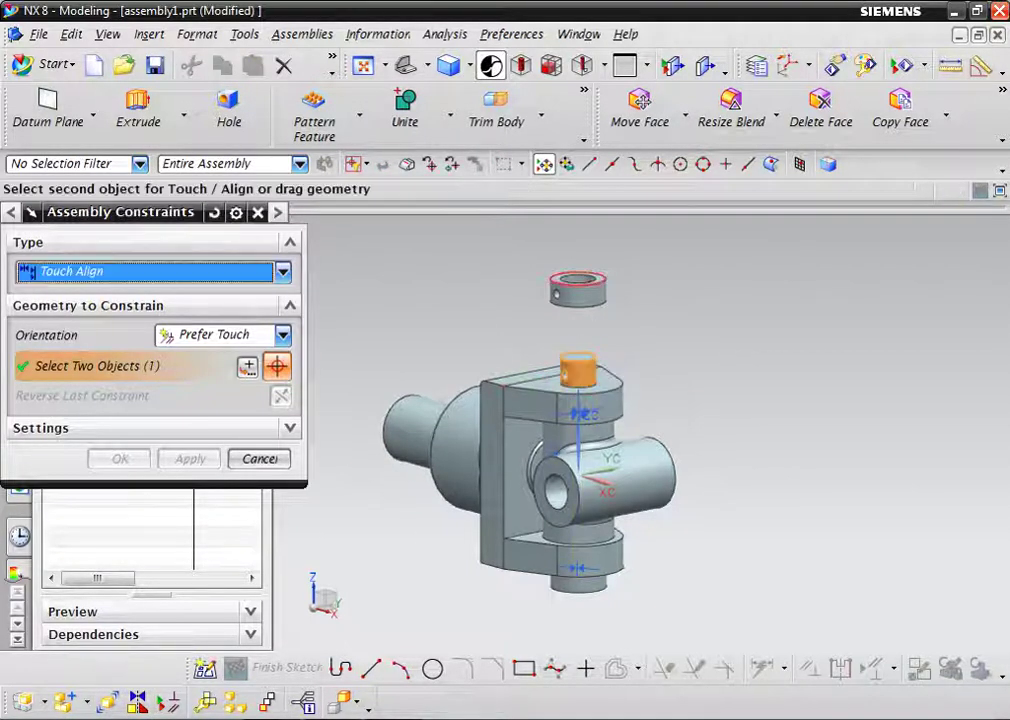
pyautogui.scroll(-5, 578, 280)
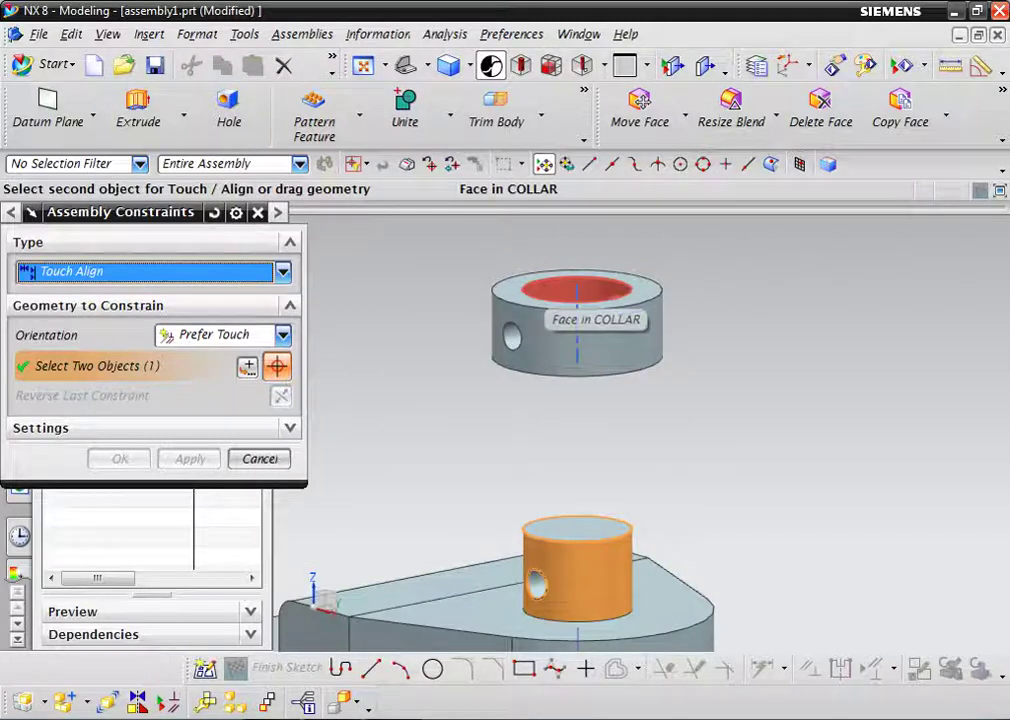
pyautogui.click(580, 297)
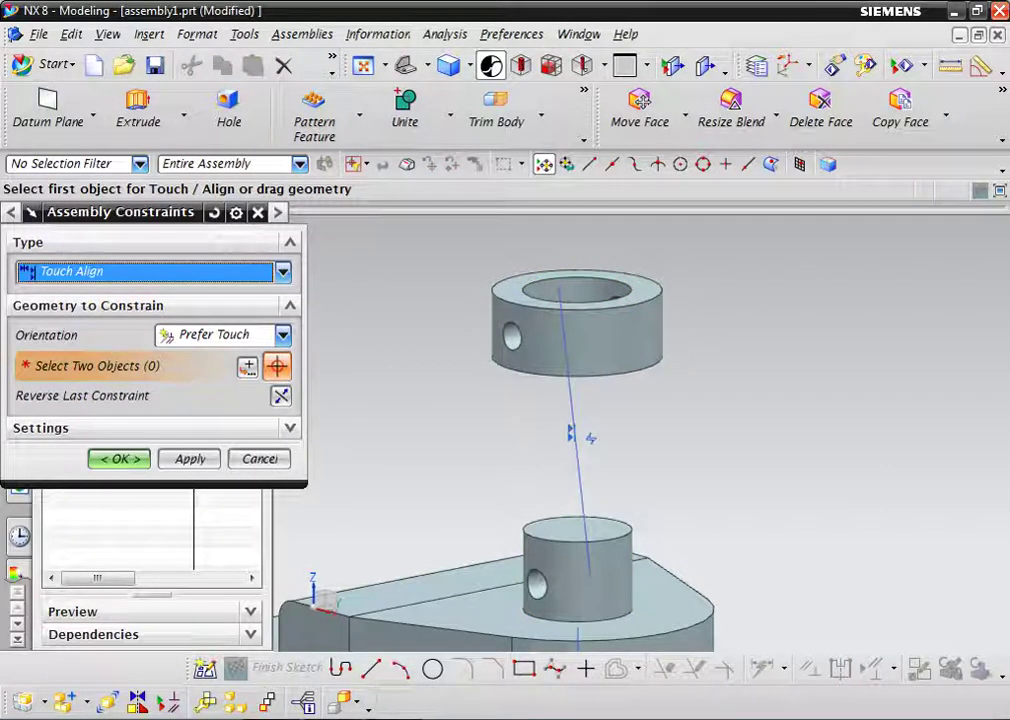
pyautogui.scroll(-2, 511, 337)
pyautogui.scroll(-2, 508, 336)
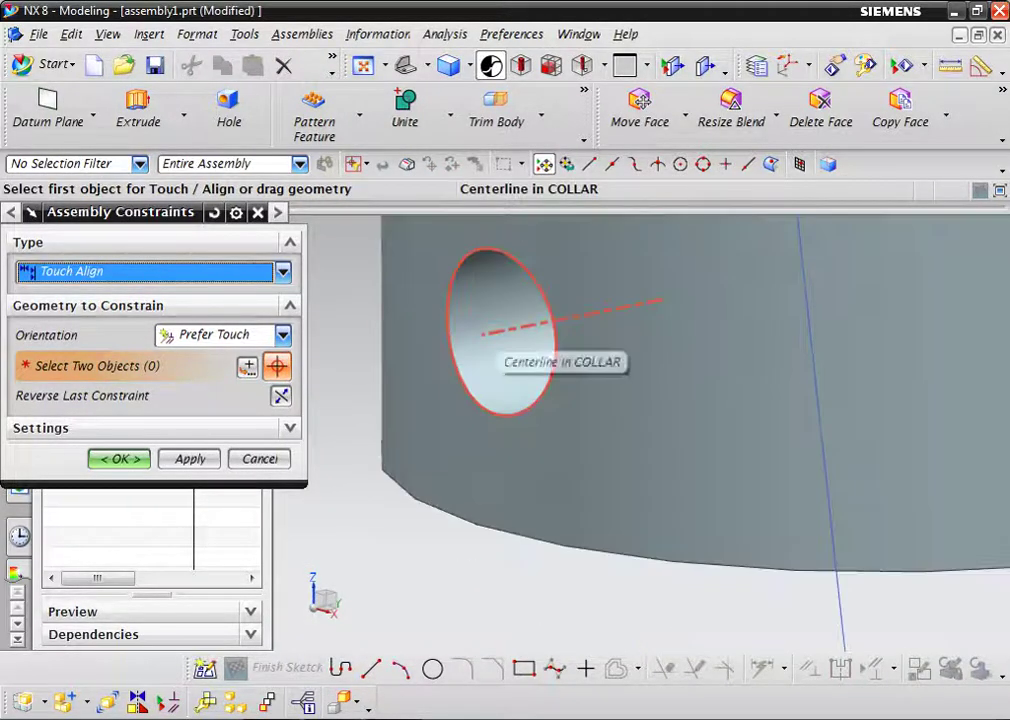
# Align the collar's side-hole centerline with the pin hole's centerline and confirm
pyautogui.click(500, 335)
pyautogui.scroll(3, 640, 430)
pyautogui.scroll(1, 640, 430)
pyautogui.scroll(1, 640, 430)
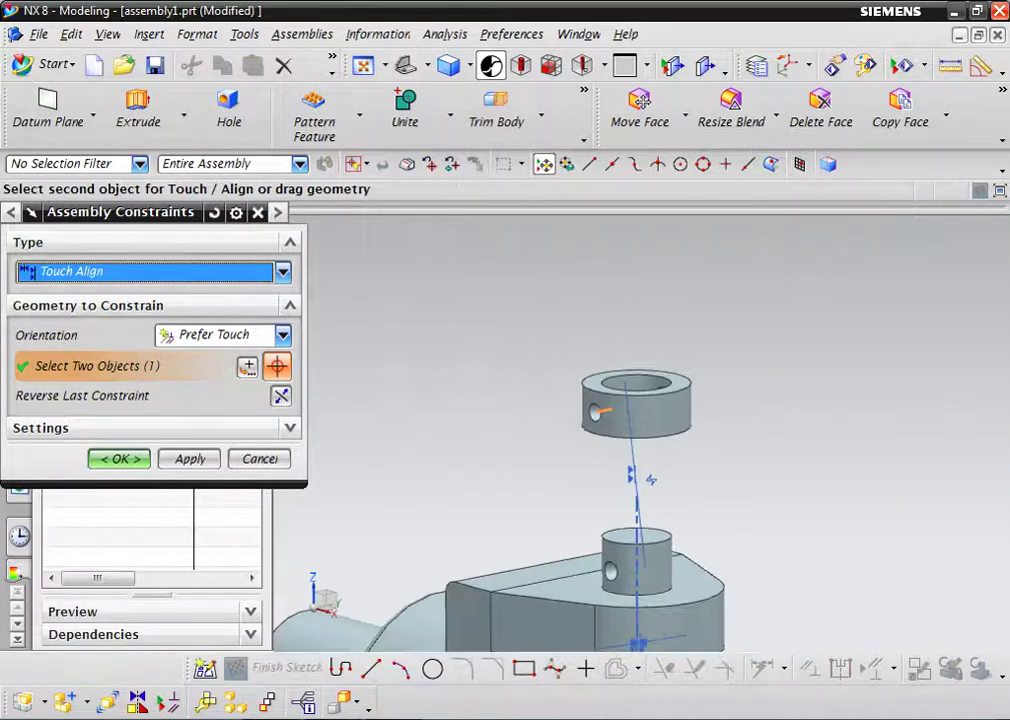
pyautogui.scroll(-3, 612, 565)
pyautogui.scroll(-3, 612, 565)
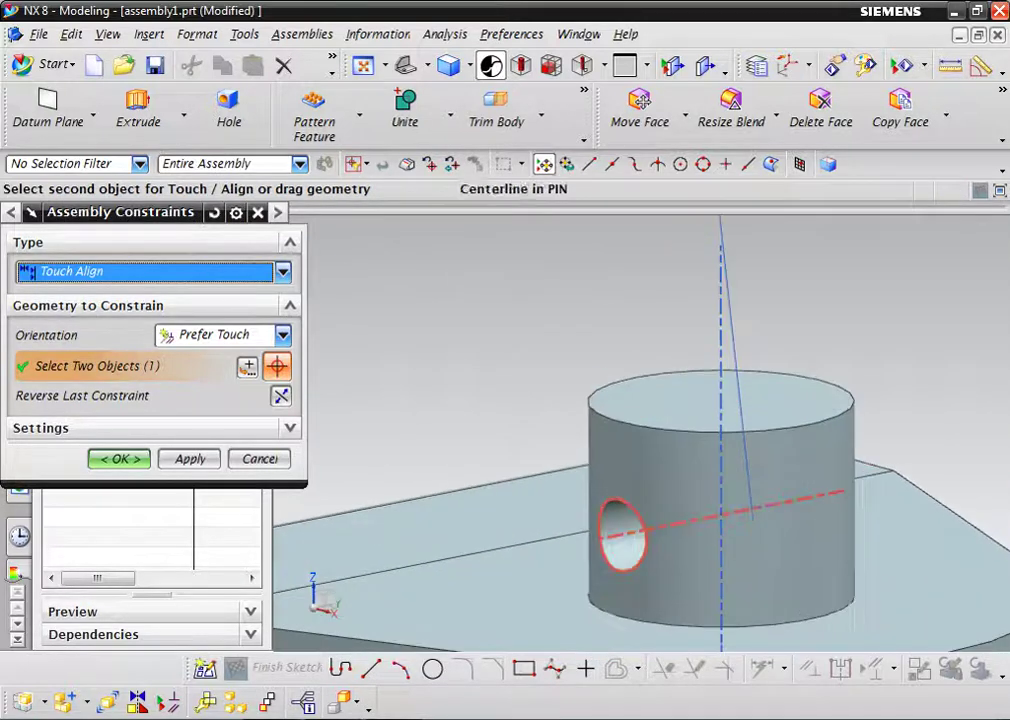
pyautogui.click(622, 535)
pyautogui.scroll(2, 622, 540)
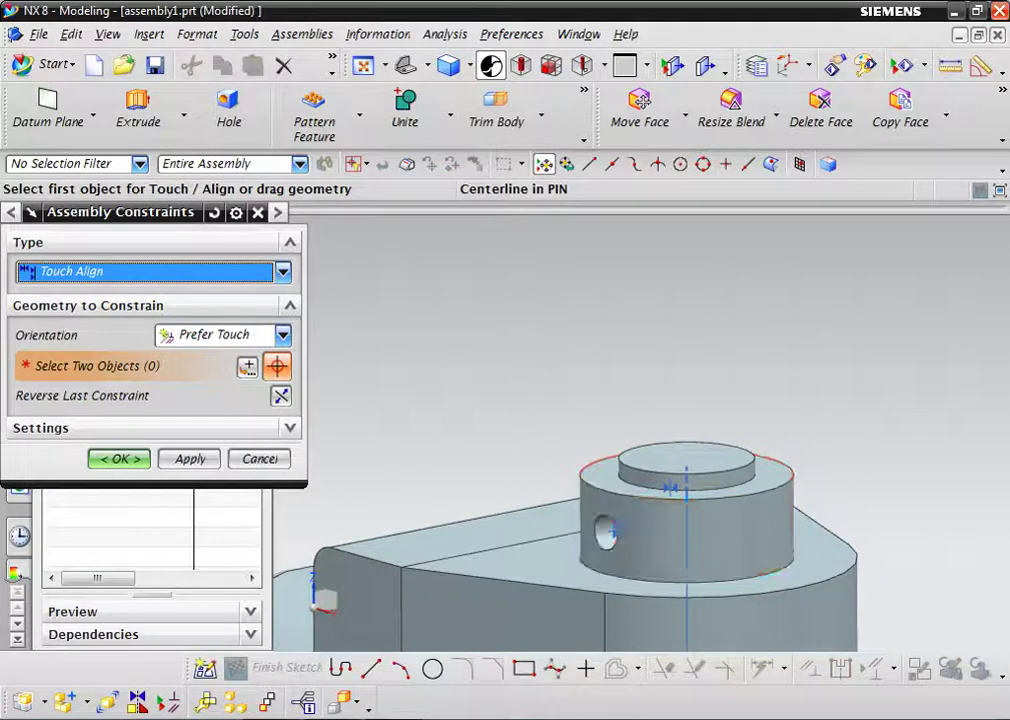
pyautogui.moveTo(622, 540); pyautogui.dragTo(585, 545, button='middle')
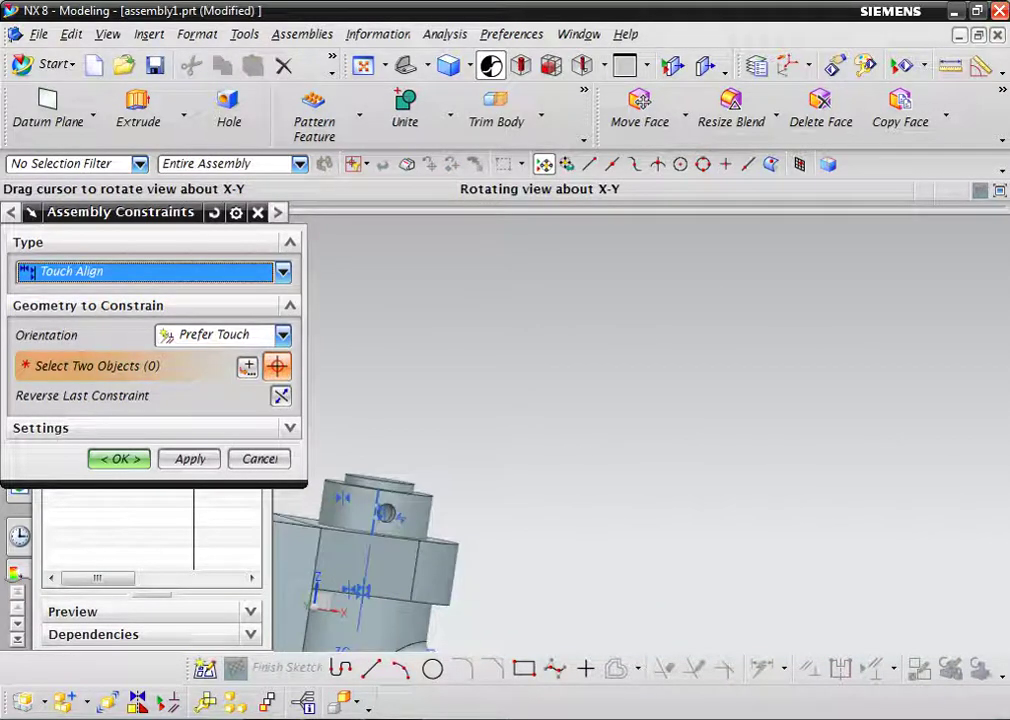
pyautogui.scroll(2, 585, 545)
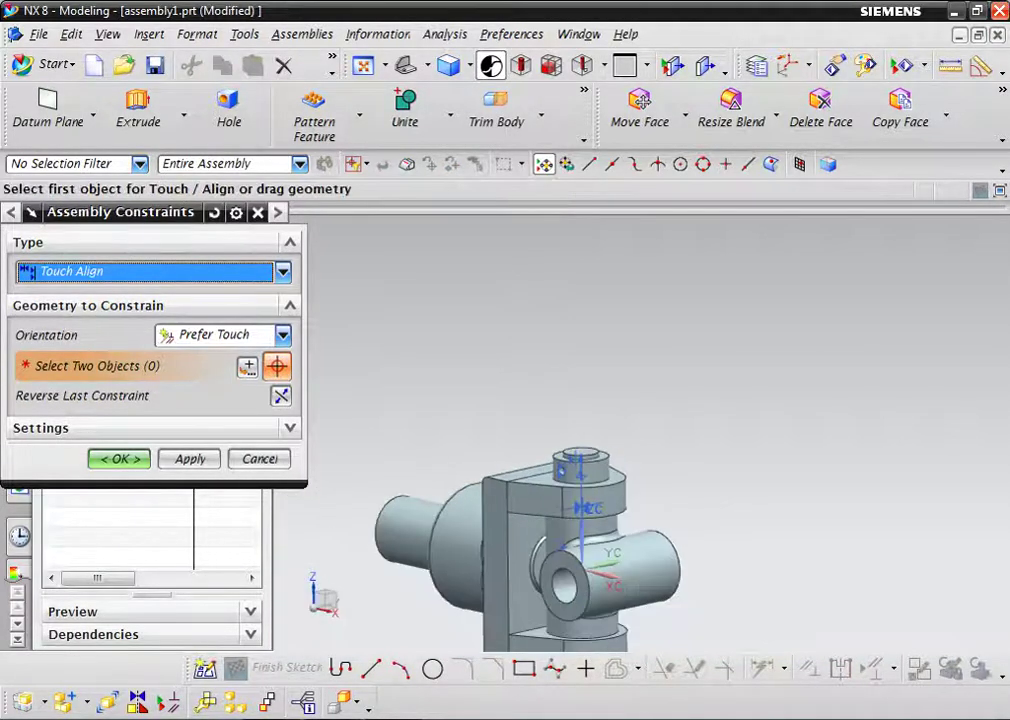
pyautogui.scroll(-2, 585, 545)
pyautogui.press('Return')
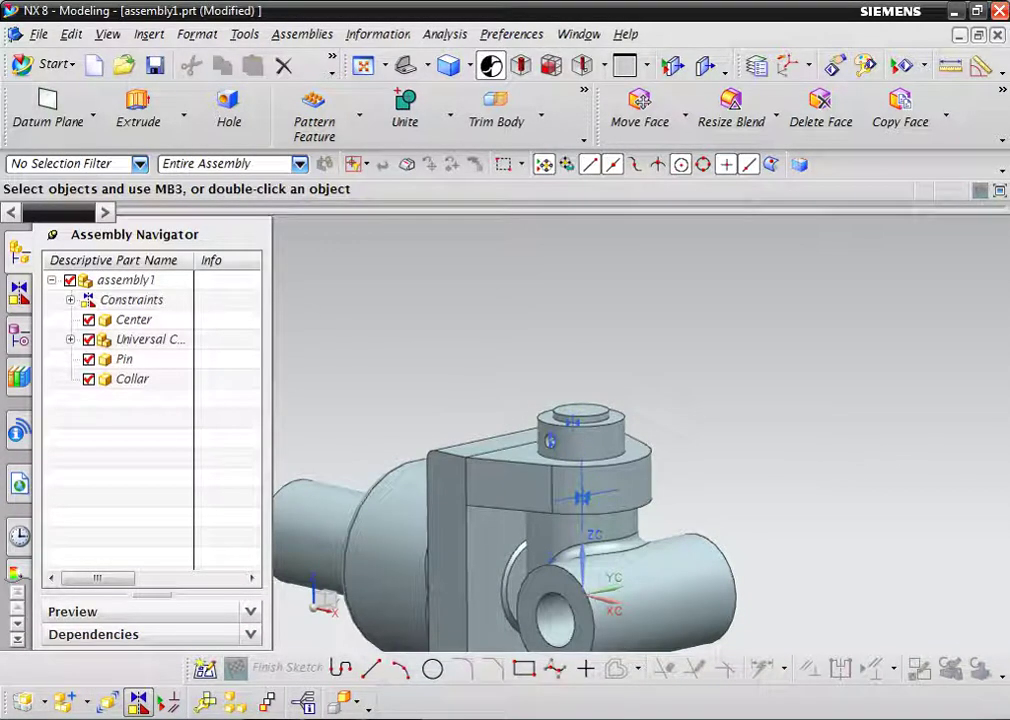
# Add Taper Key.prt and move it to Z 69 and Y 76
pyautogui.click(62, 700)
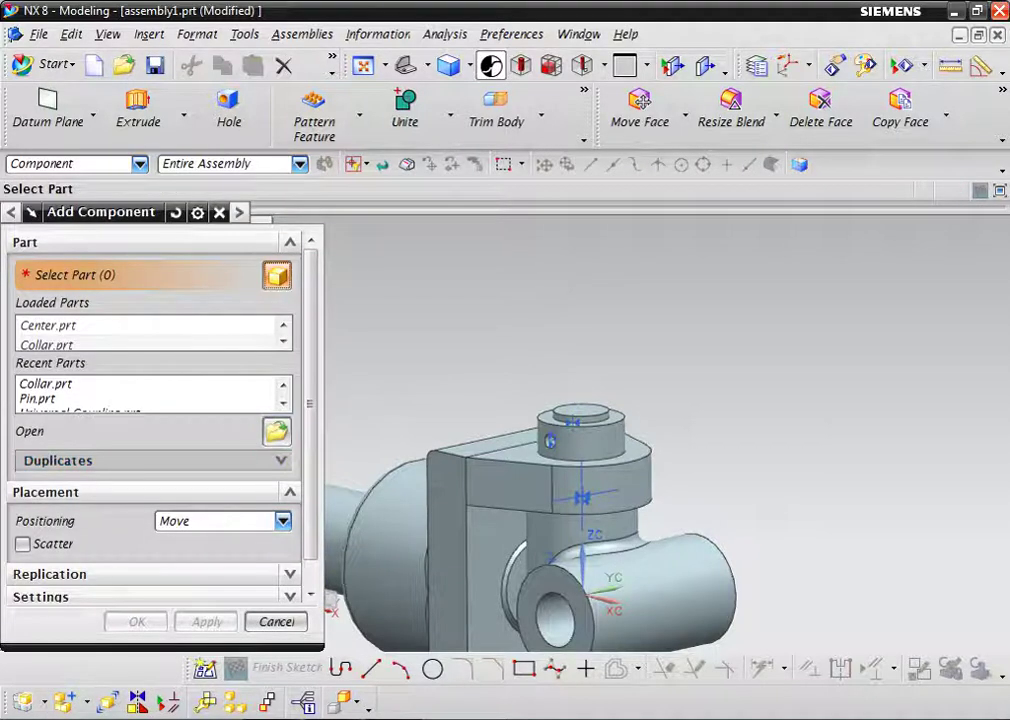
pyautogui.click(277, 431)
pyautogui.click(157, 354)
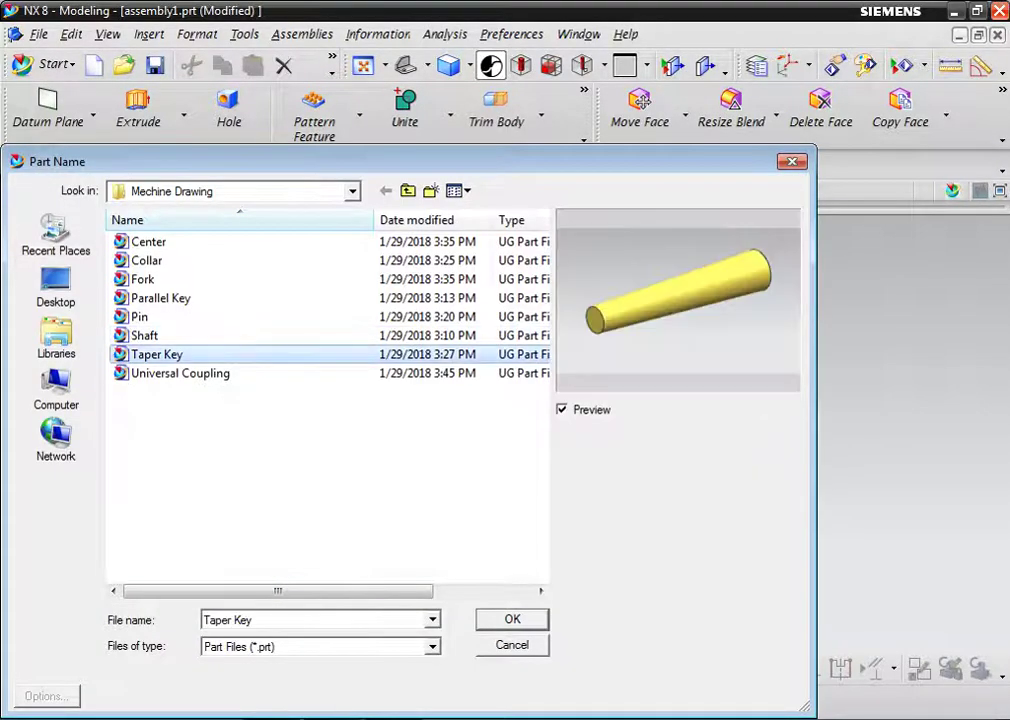
pyautogui.press('Return')
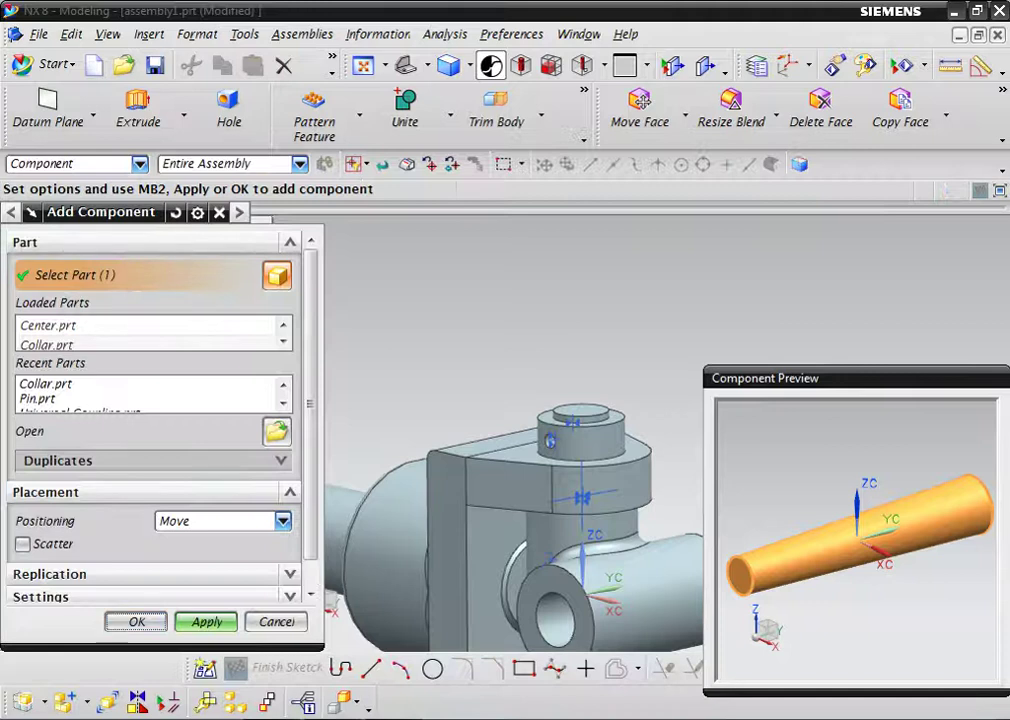
pyautogui.click(136, 621)
pyautogui.press('Return')
pyautogui.moveTo(581, 493); pyautogui.dragTo(580, 262)
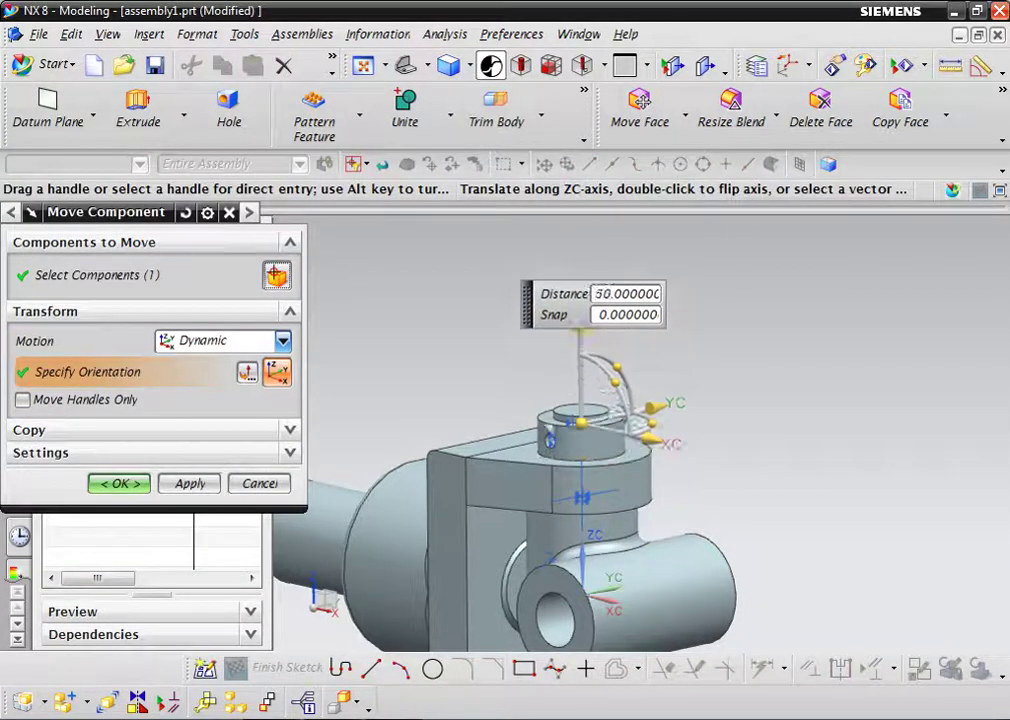
pyautogui.moveTo(652, 344); pyautogui.dragTo(845, 298)
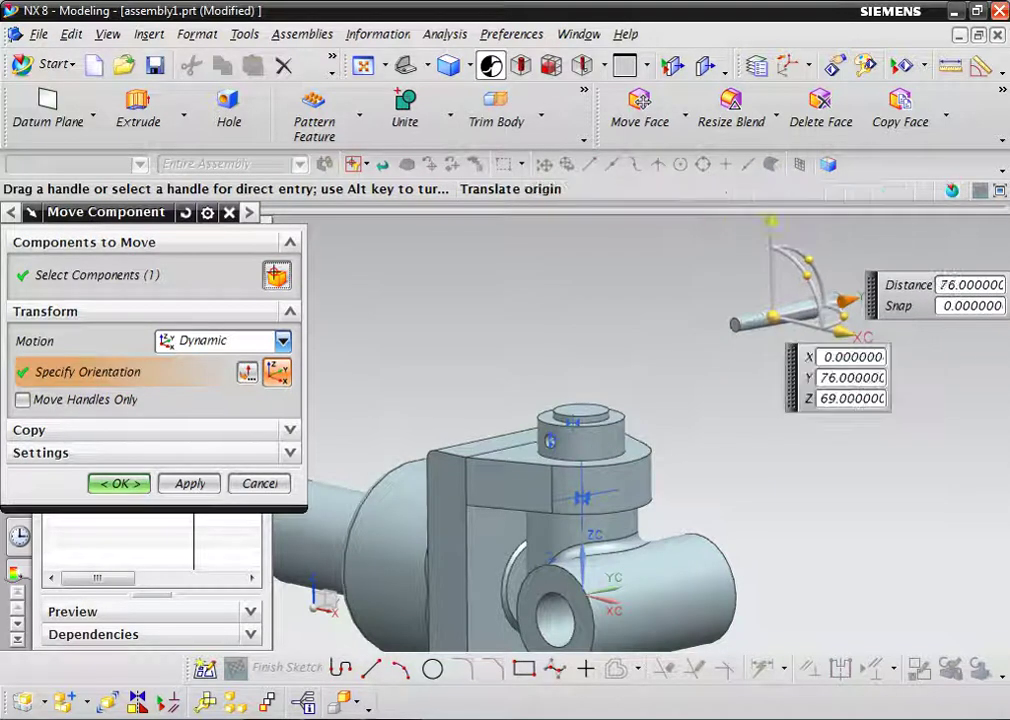
pyautogui.press('Return')
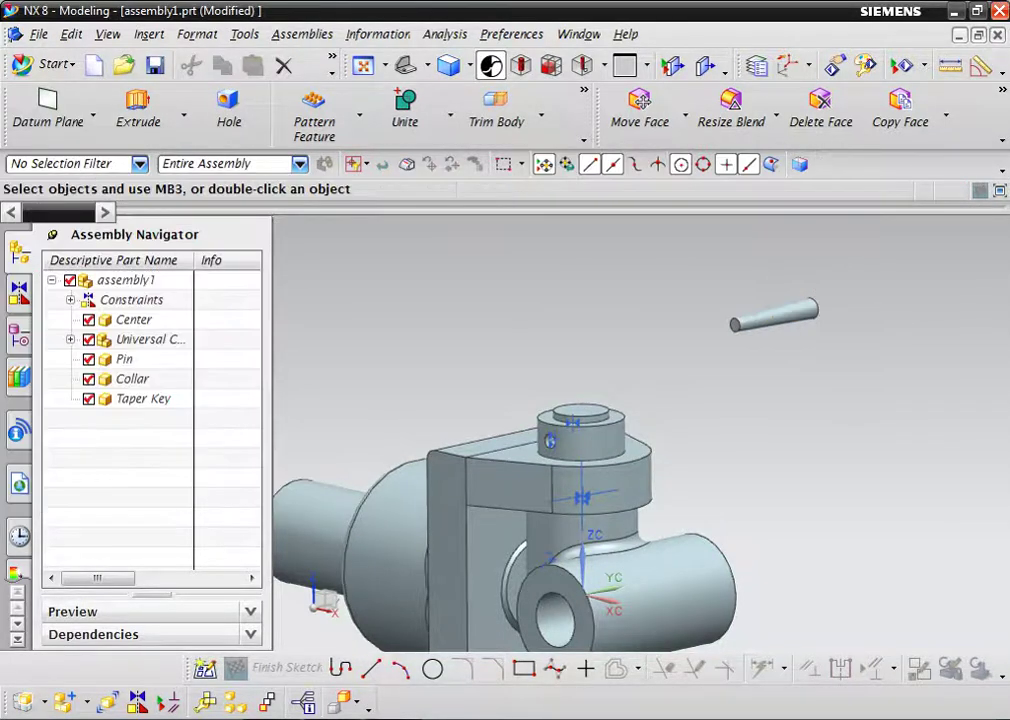
pyautogui.scroll(-3, 854, 260)
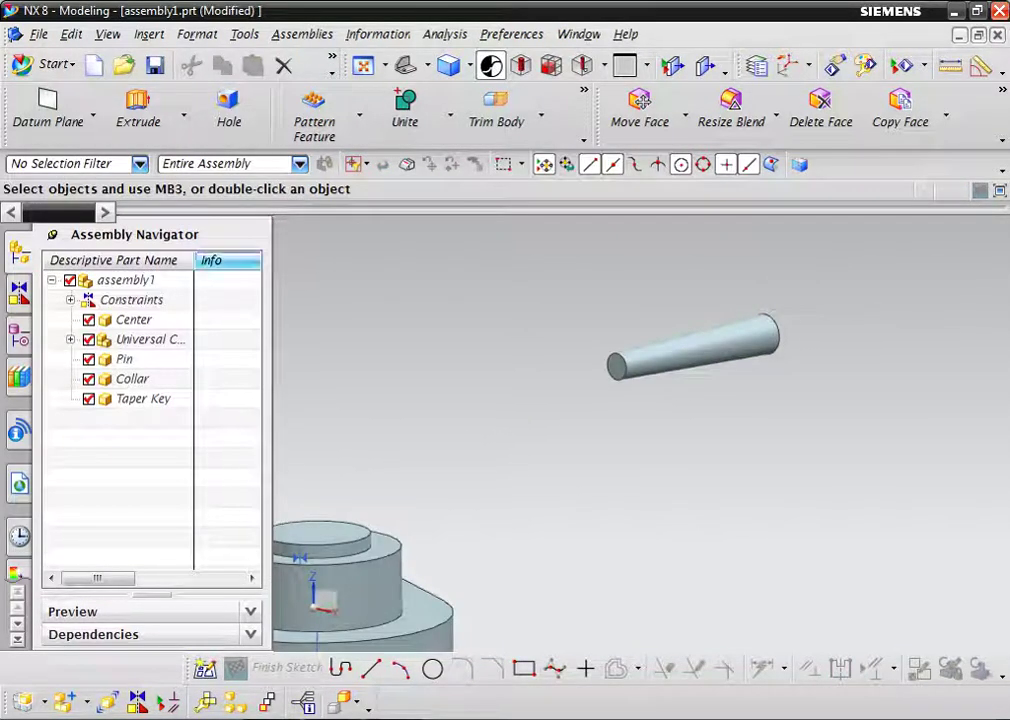
# Align the taper key's centerline with the collar side hole's centerline using Touch Align
pyautogui.click(138, 702)
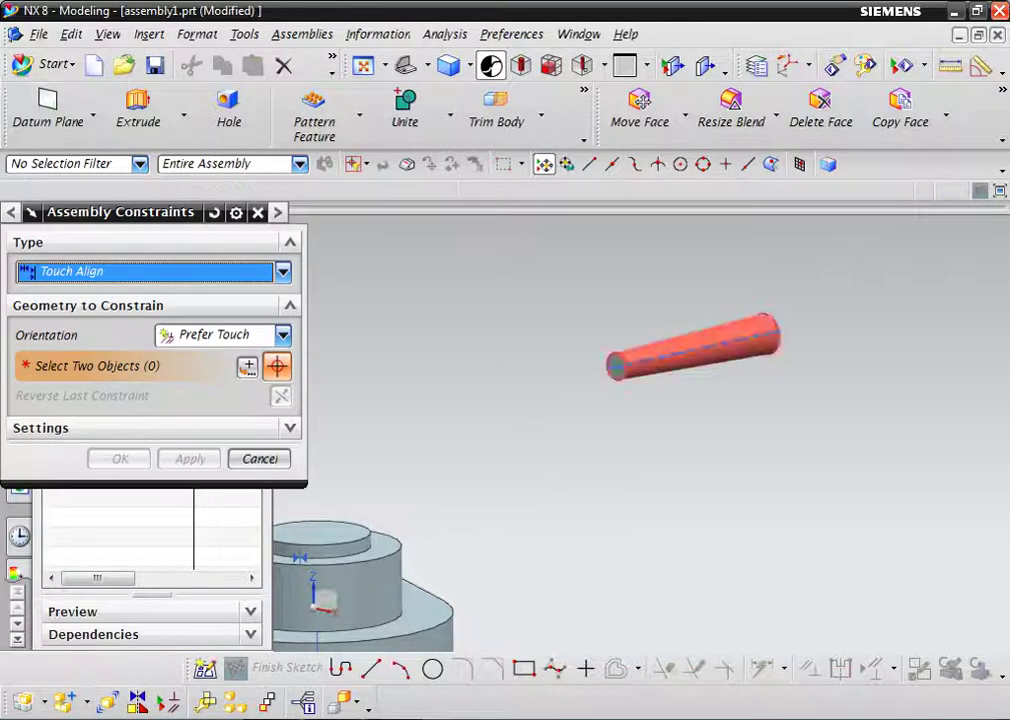
pyautogui.click(692, 346)
pyautogui.scroll(-3, 712, 362)
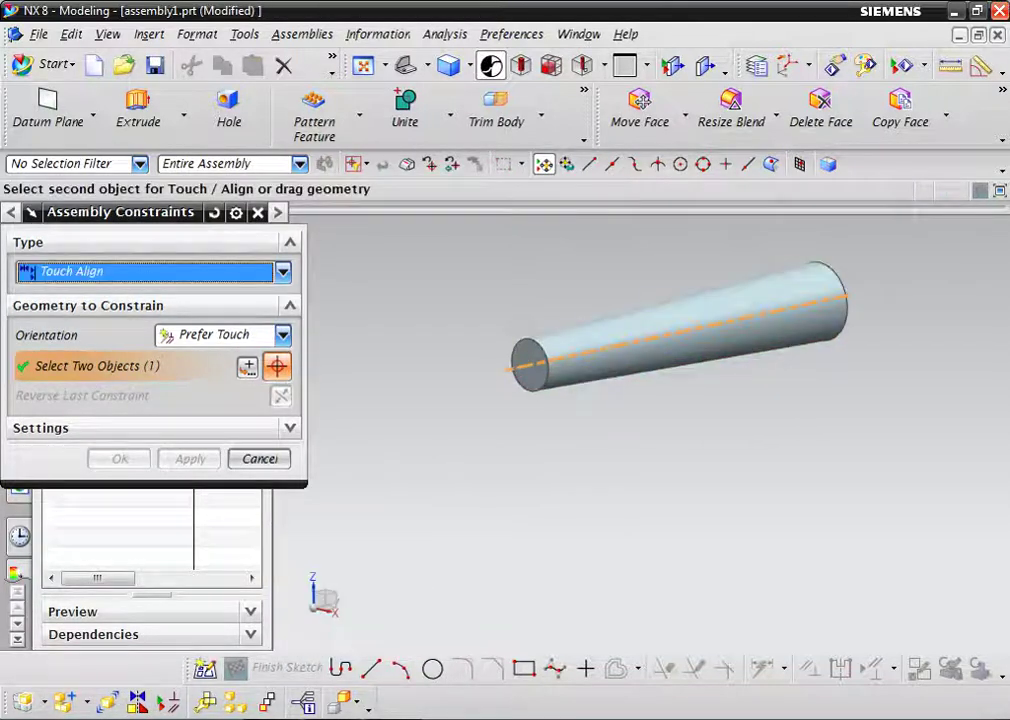
pyautogui.scroll(3, 640, 400)
pyautogui.scroll(-2, 400, 560)
pyautogui.scroll(-3, 450, 450)
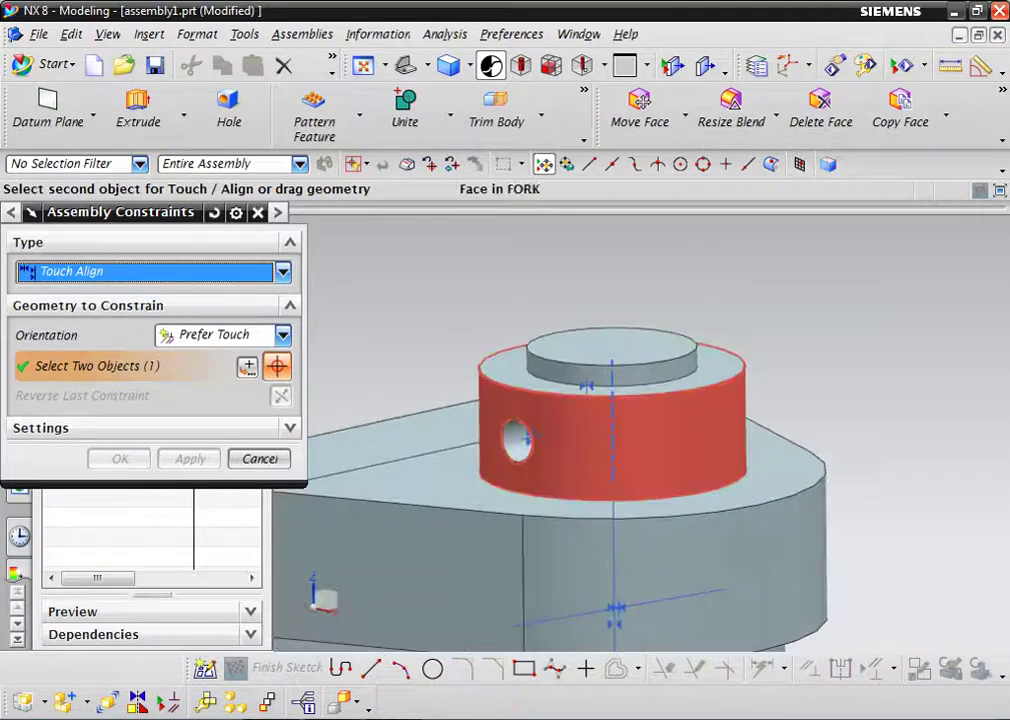
pyautogui.scroll(-2, 520, 360)
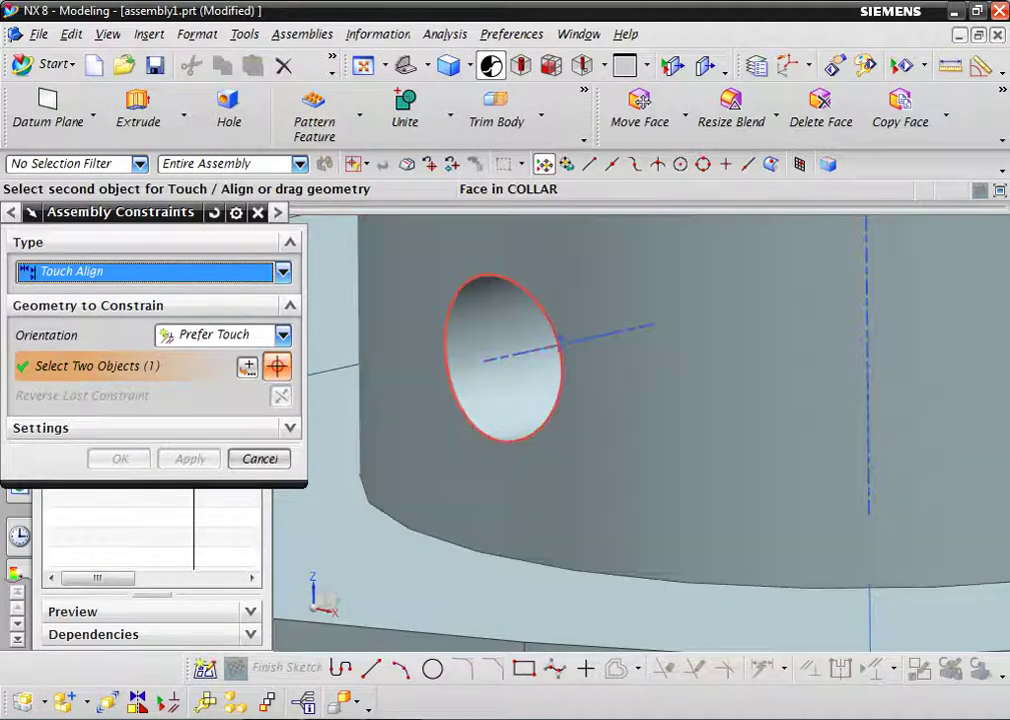
pyautogui.click(532, 352)
pyautogui.scroll(3, 528, 355)
pyautogui.scroll(2, 530, 375)
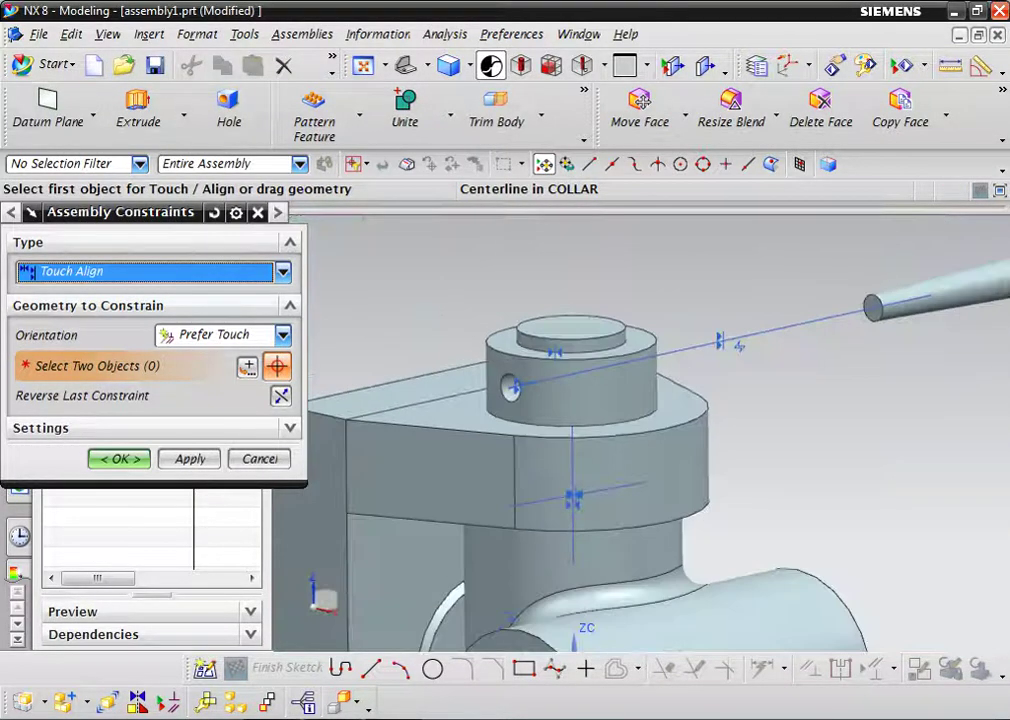
pyautogui.scroll(2, 560, 360)
pyautogui.scroll(-4, 600, 370)
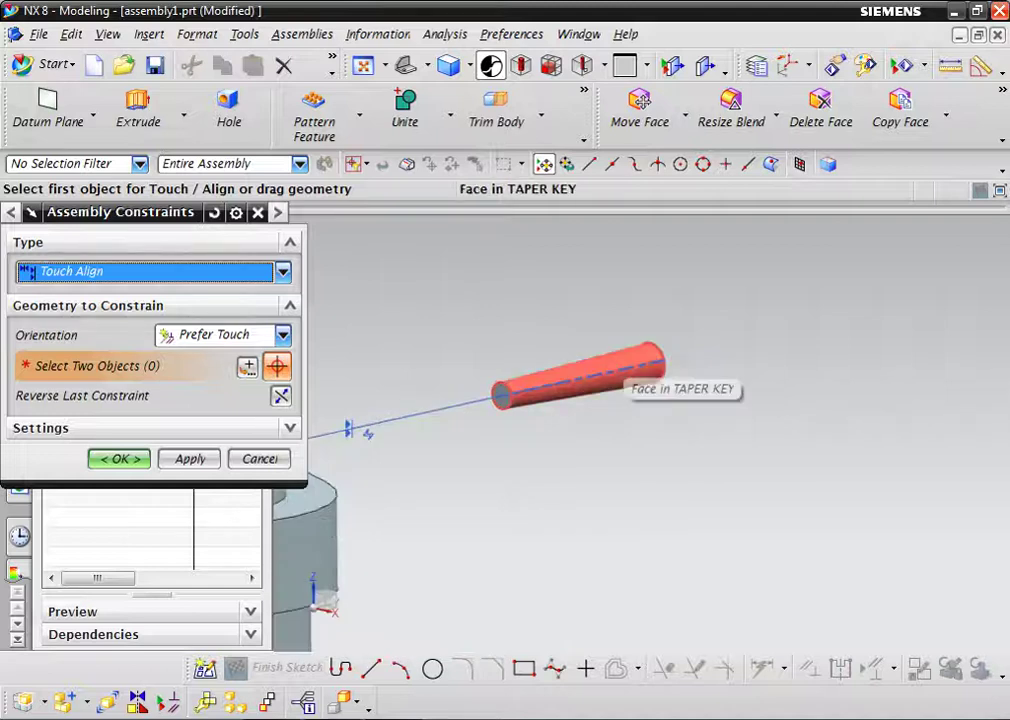
# Touch the taper key's outer face against the collar hole's face and apply the constraints
pyautogui.click(605, 372)
pyautogui.moveTo(600, 400); pyautogui.dragTo(888, 510, button='middle')
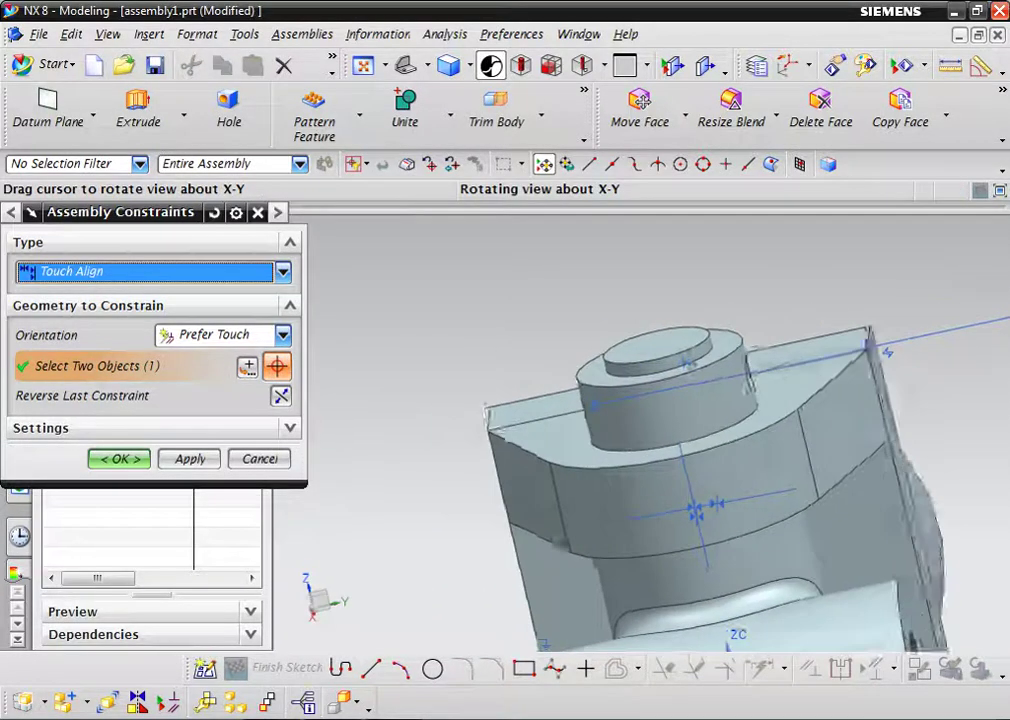
pyautogui.scroll(-5, 930, 355)
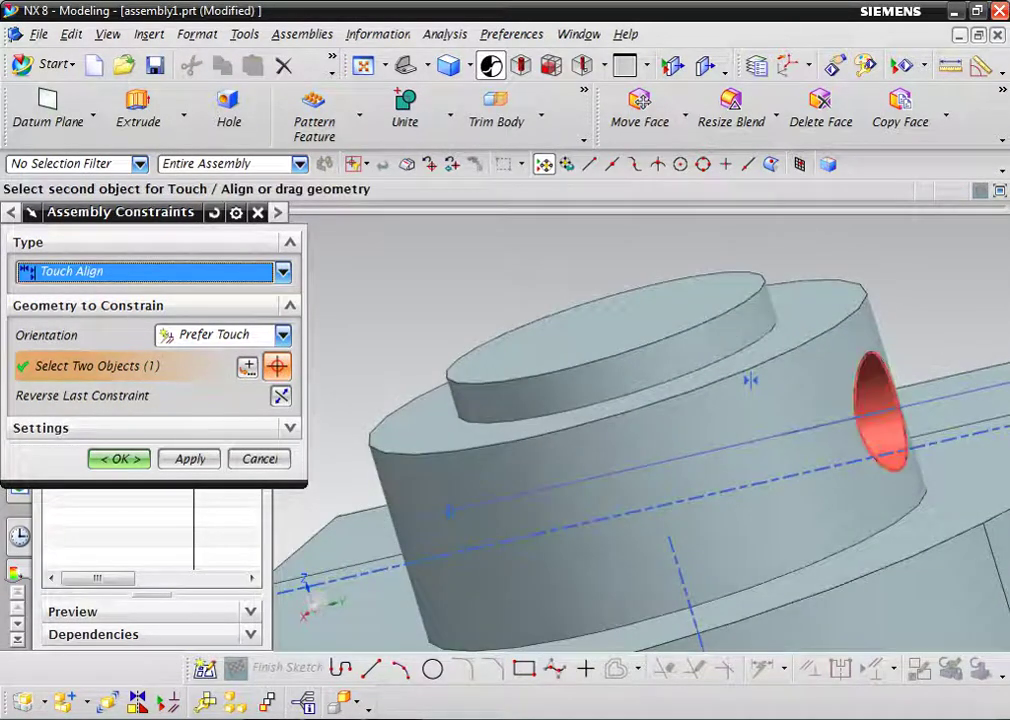
pyautogui.click(890, 410)
pyautogui.scroll(4, 888, 412)
pyautogui.scroll(2, 888, 412)
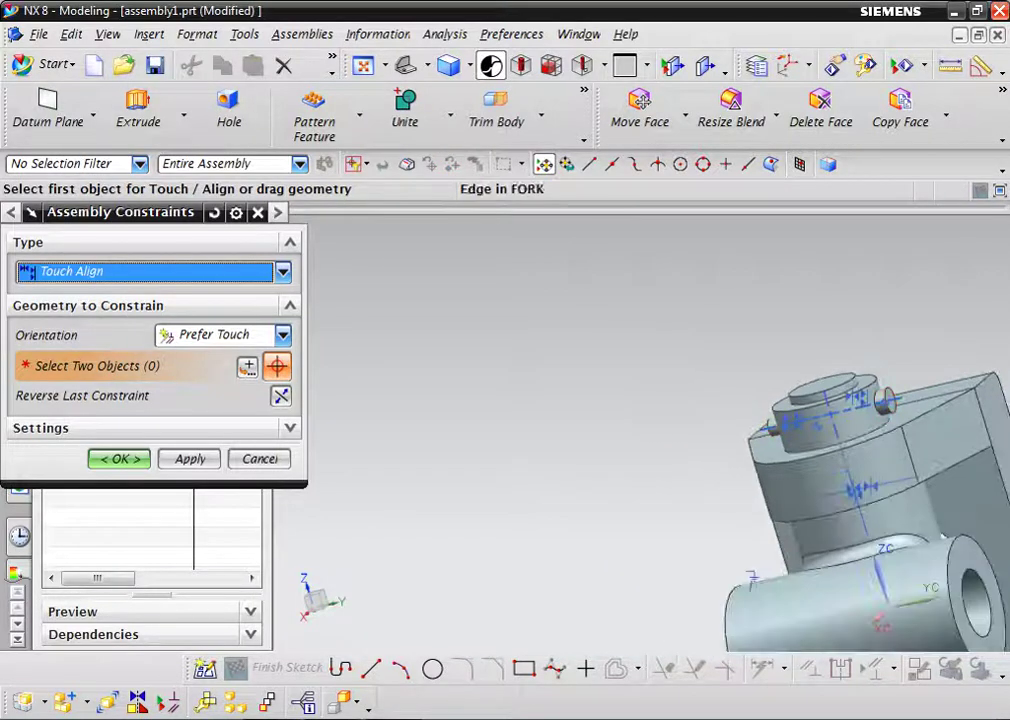
pyautogui.press('Return')
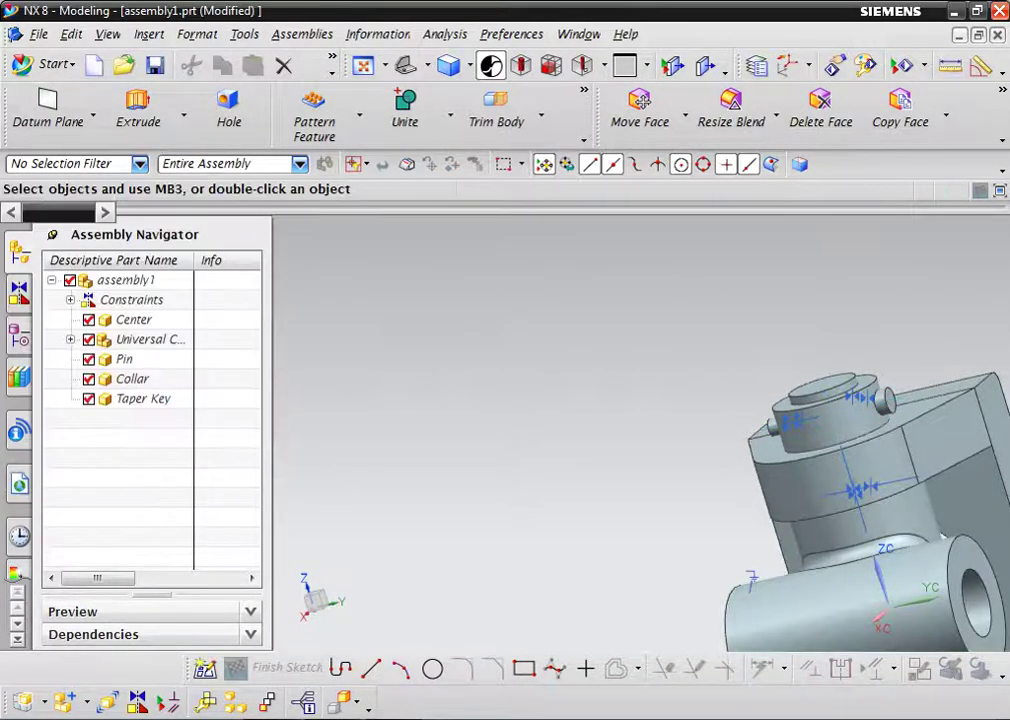
# Show the whole five-component assembly in Trimetric view
pyautogui.click(405, 65)
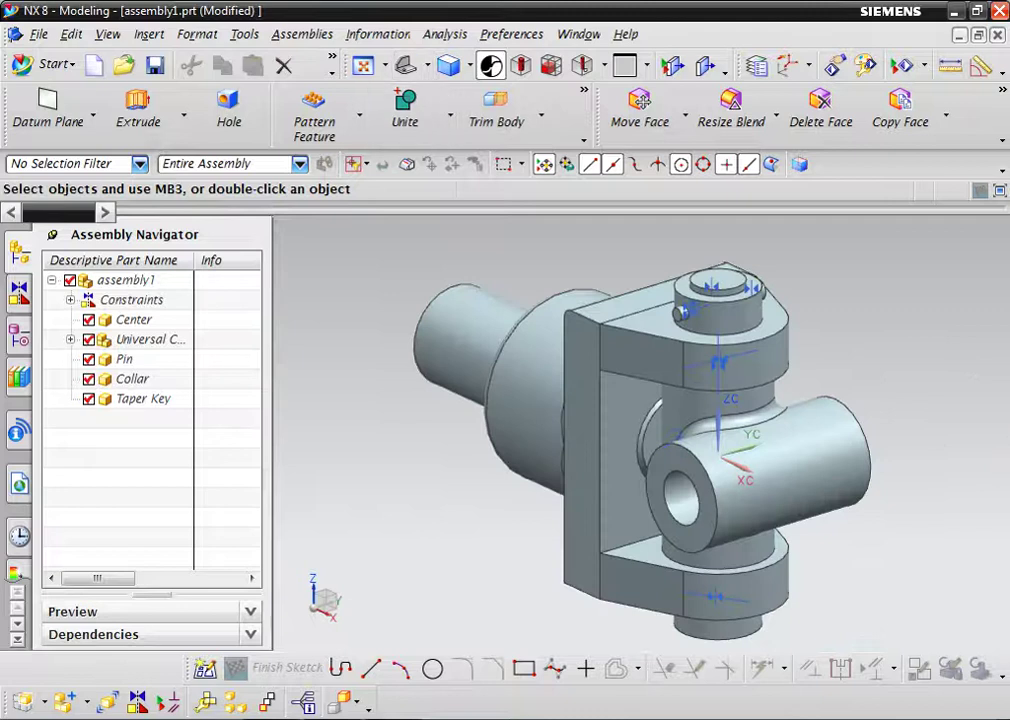
pyautogui.scroll(2, 370, 240)
pyautogui.scroll(-2, 603, 300)
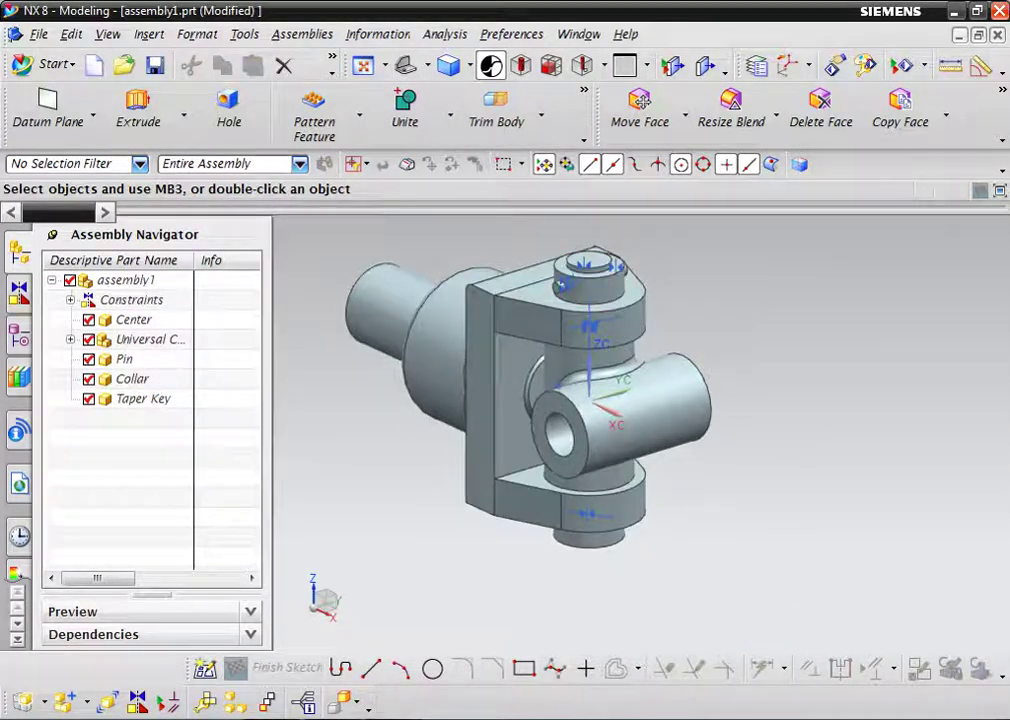
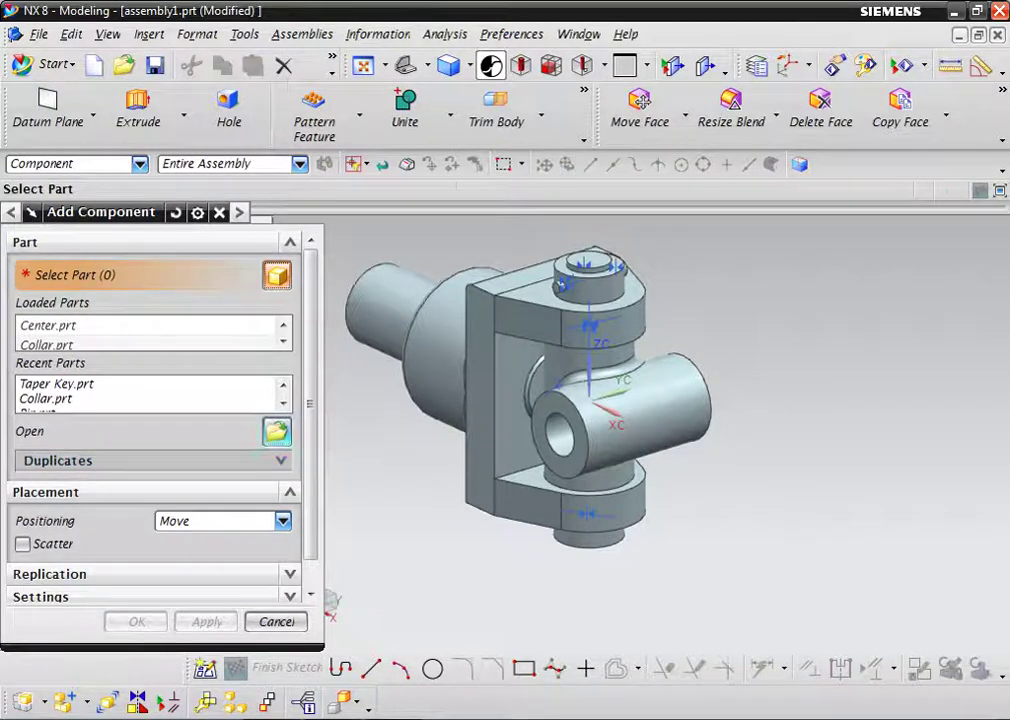
# Add Universal Coupling.prt to the assembly as a second coupling
pyautogui.click(277, 431)
pyautogui.click(180, 373)
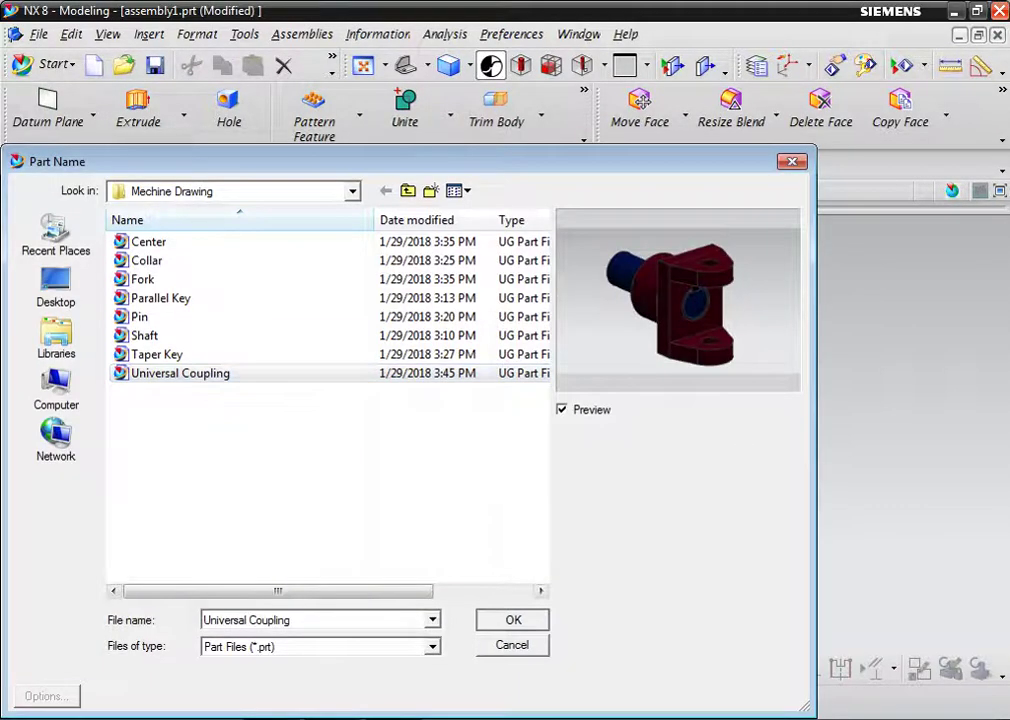
pyautogui.press('Return')
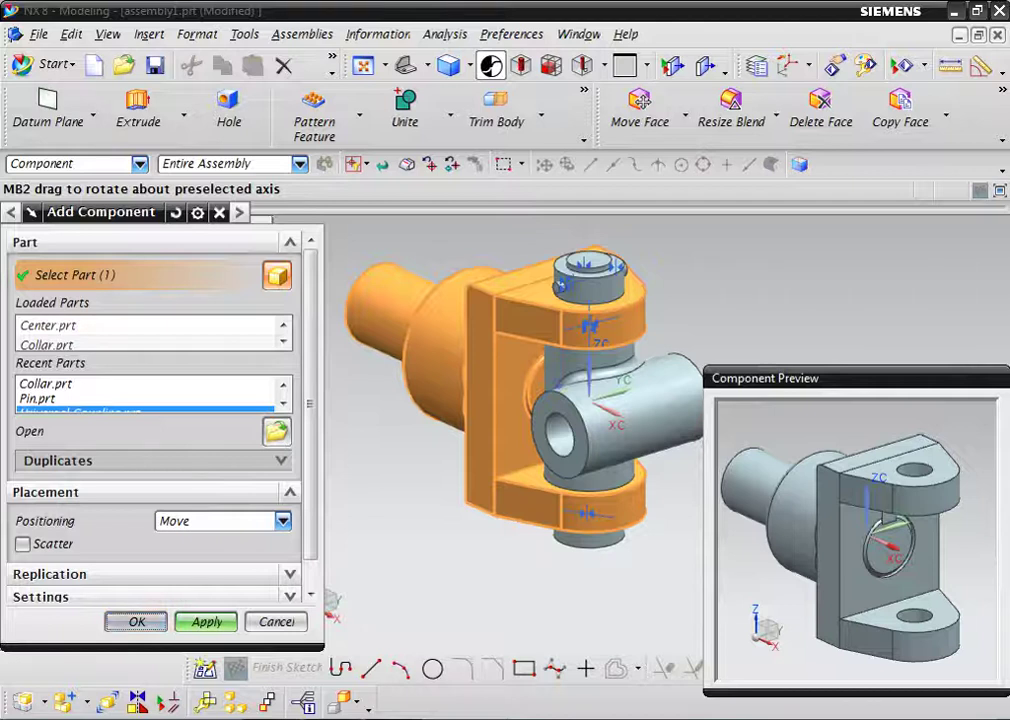
pyautogui.press('Return')
pyautogui.press('Return')
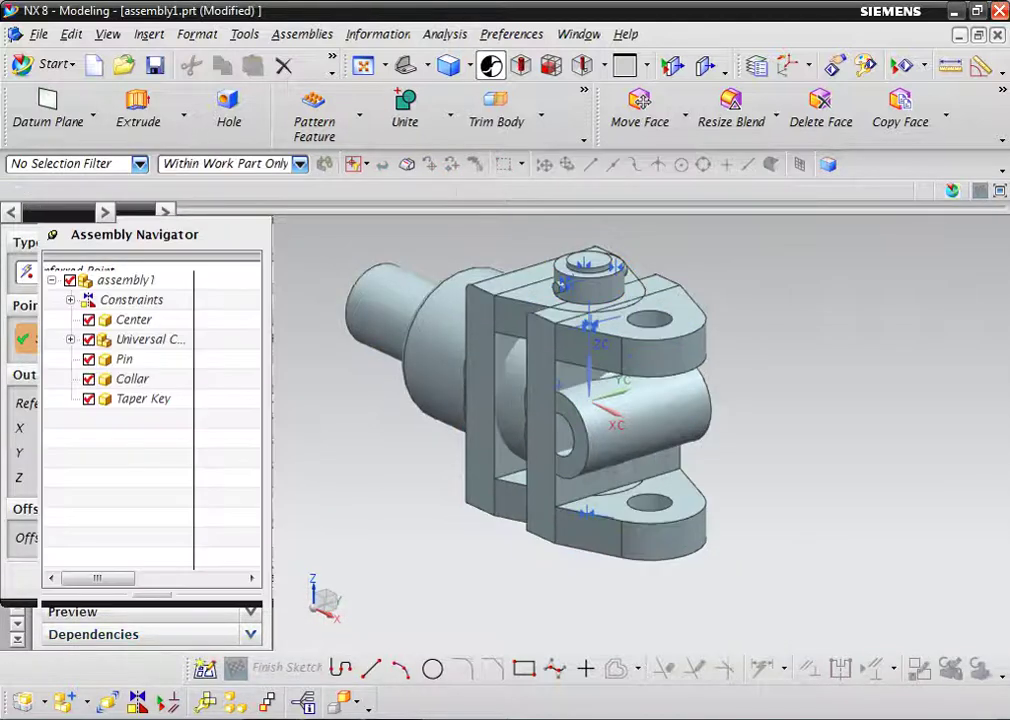
# Turn the new coupling around and move it right, clear of the first joint
pyautogui.moveTo(690, 450)
pyautogui.mouseDown()
pyautogui.moveTo(840, 470)
pyautogui.moveTo(652, 484)
pyautogui.mouseUp()
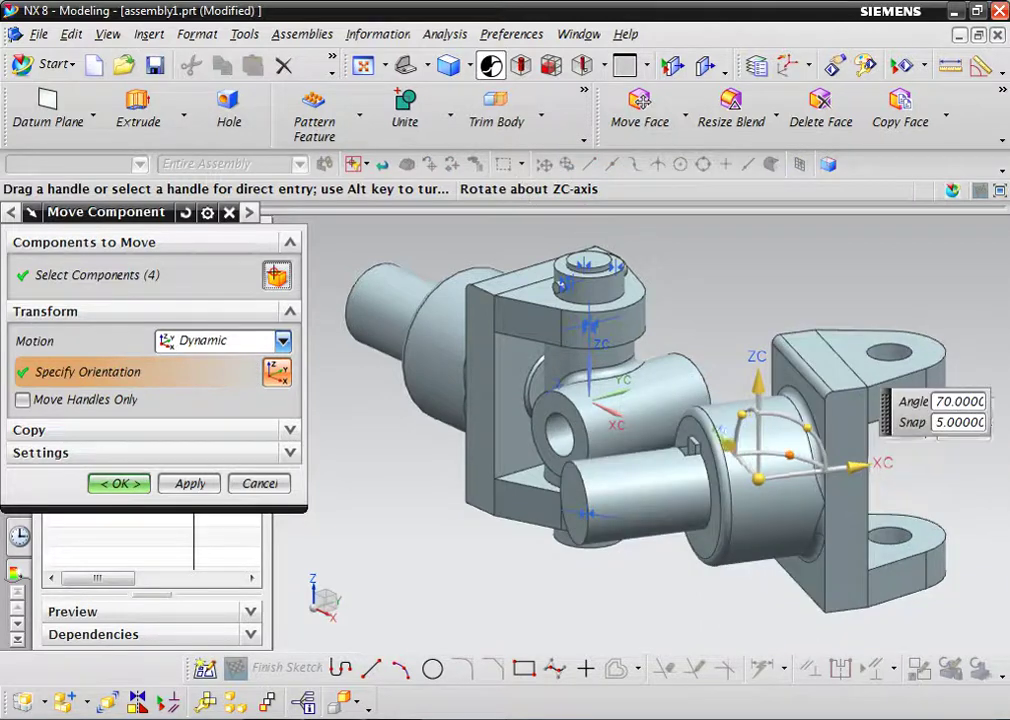
pyautogui.moveTo(652, 484)
pyautogui.mouseDown()
pyautogui.moveTo(745, 470)
pyautogui.moveTo(686, 455)
pyautogui.mouseUp()
pyautogui.moveTo(620, 385); pyautogui.dragTo(822, 365)
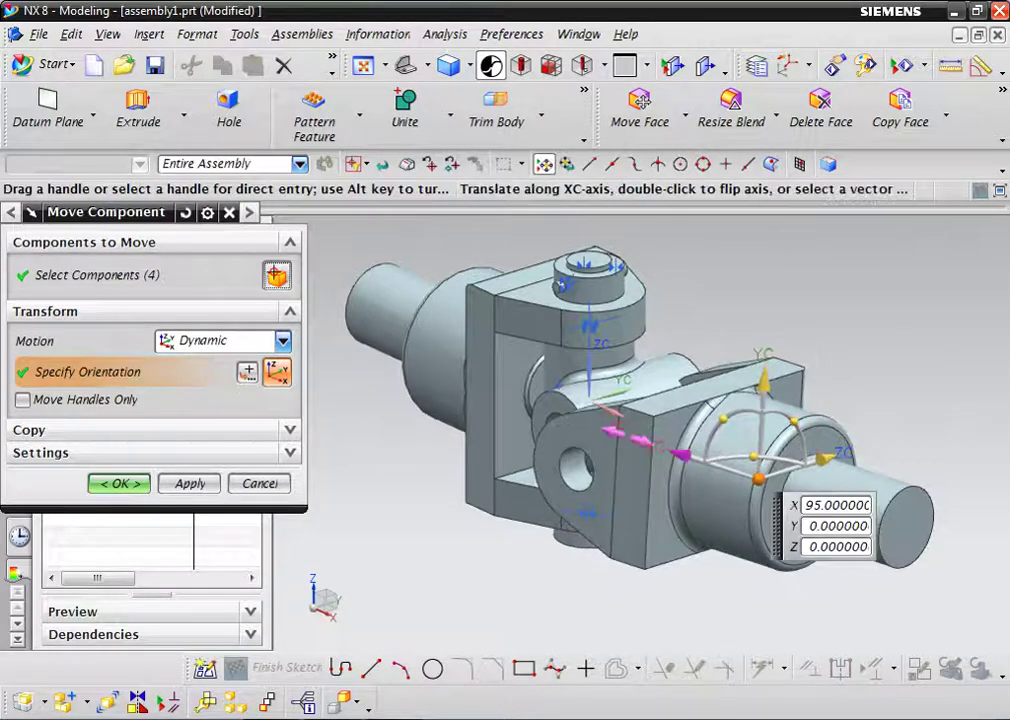
pyautogui.moveTo(680, 455)
pyautogui.mouseDown()
pyautogui.moveTo(780, 480)
pyautogui.moveTo(676, 478)
pyautogui.mouseUp()
pyautogui.moveTo(845, 505); pyautogui.dragTo(886, 520)
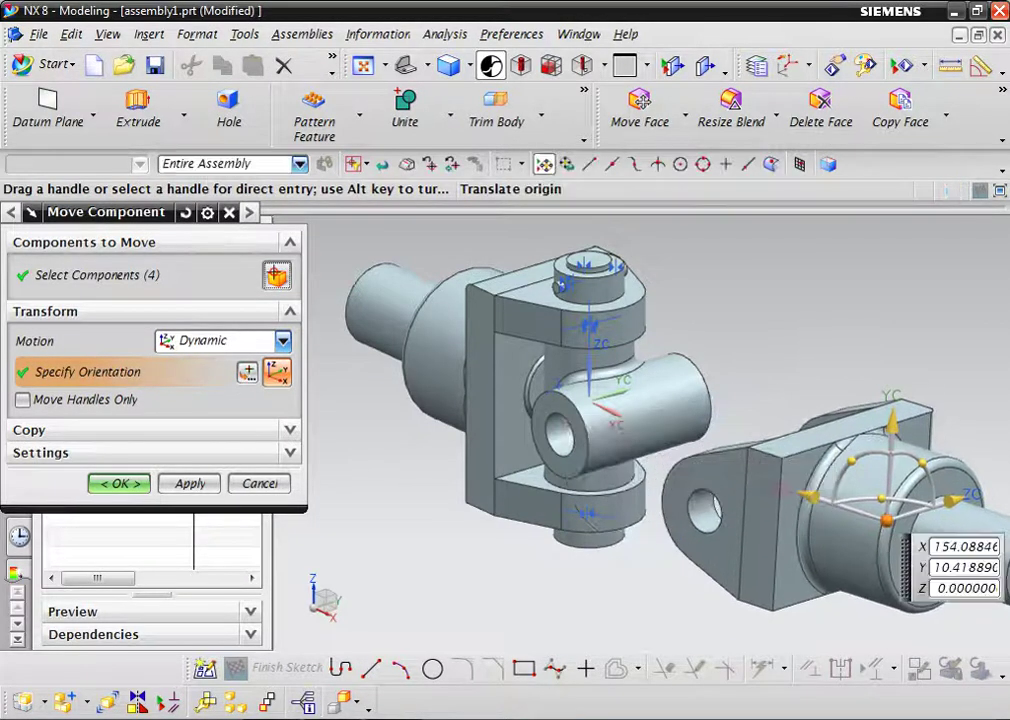
pyautogui.press('Return')
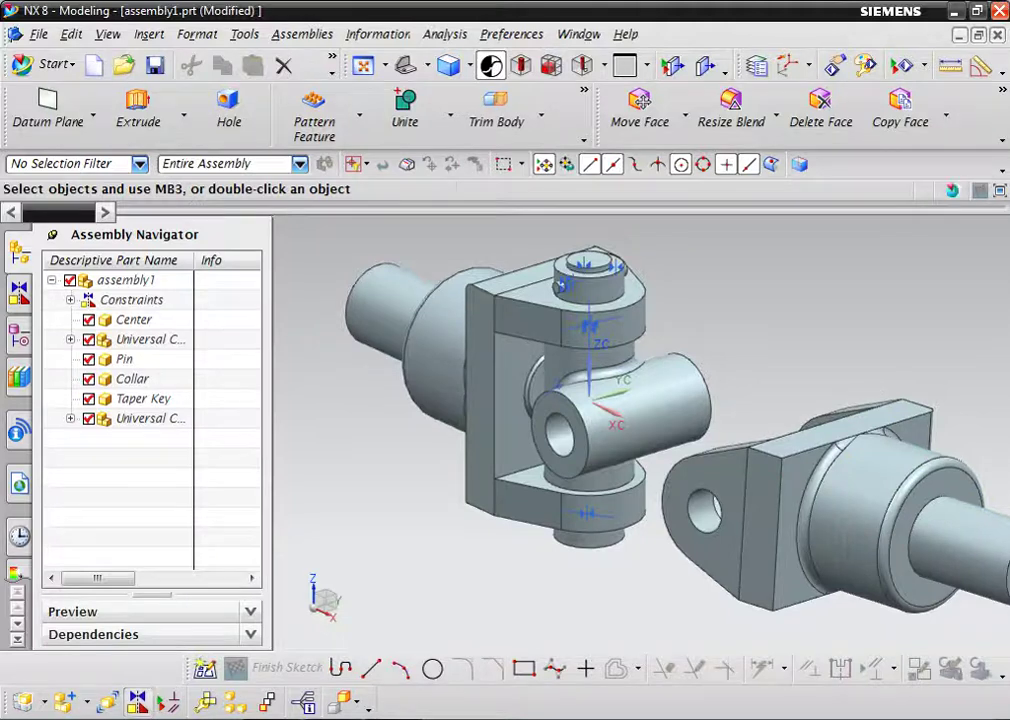
# Touch the center block's bore face to the second coupling's fork face
pyautogui.click(560, 465)
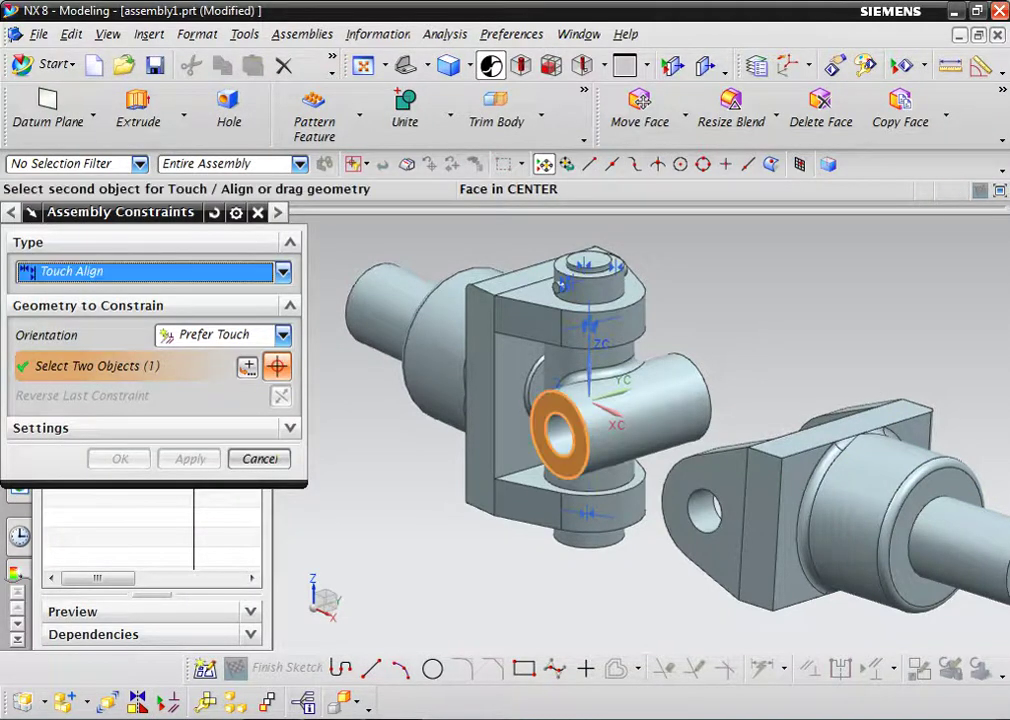
pyautogui.moveTo(560, 440); pyautogui.dragTo(430, 270, button='middle')
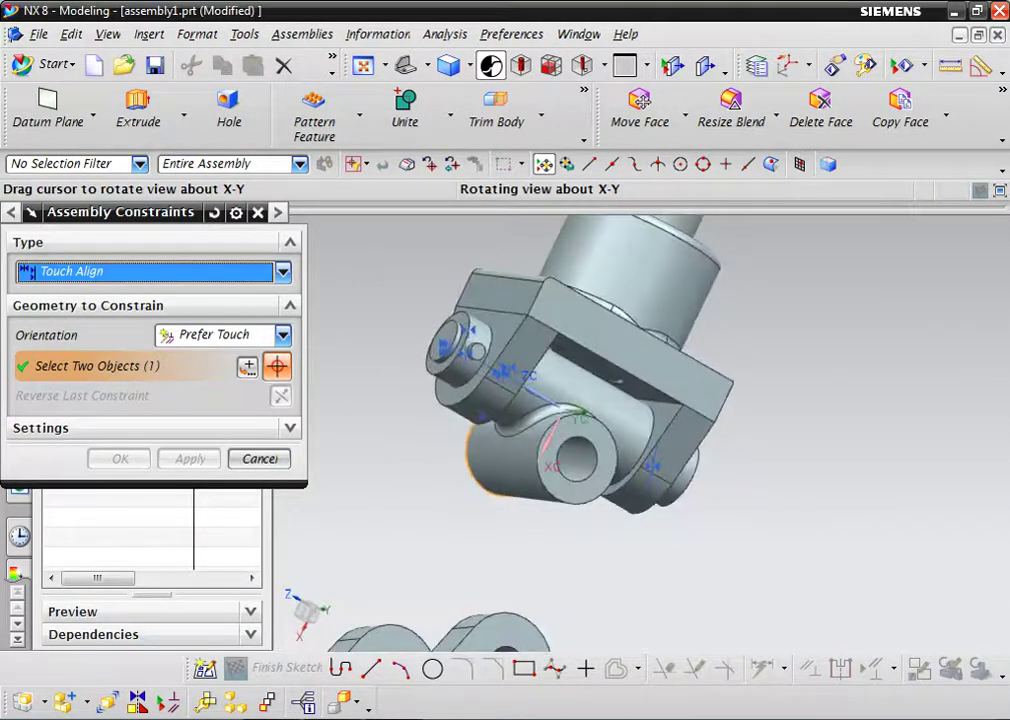
pyautogui.click(395, 640)
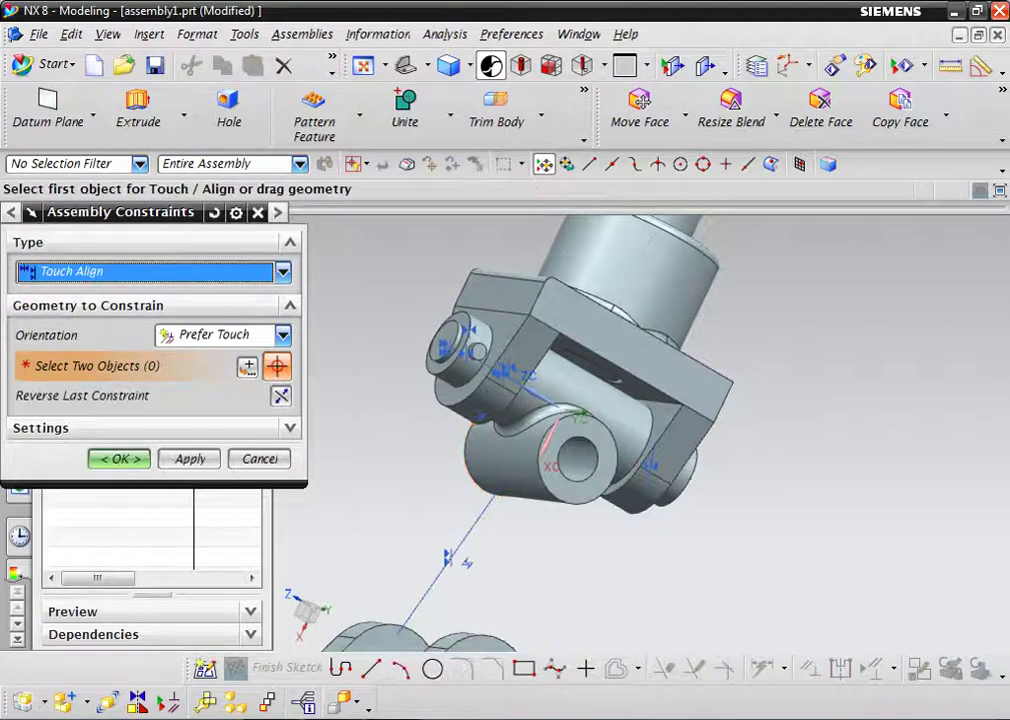
pyautogui.scroll(-4, 520, 485)
pyautogui.moveTo(520, 450); pyautogui.dragTo(660, 400, button='middle')
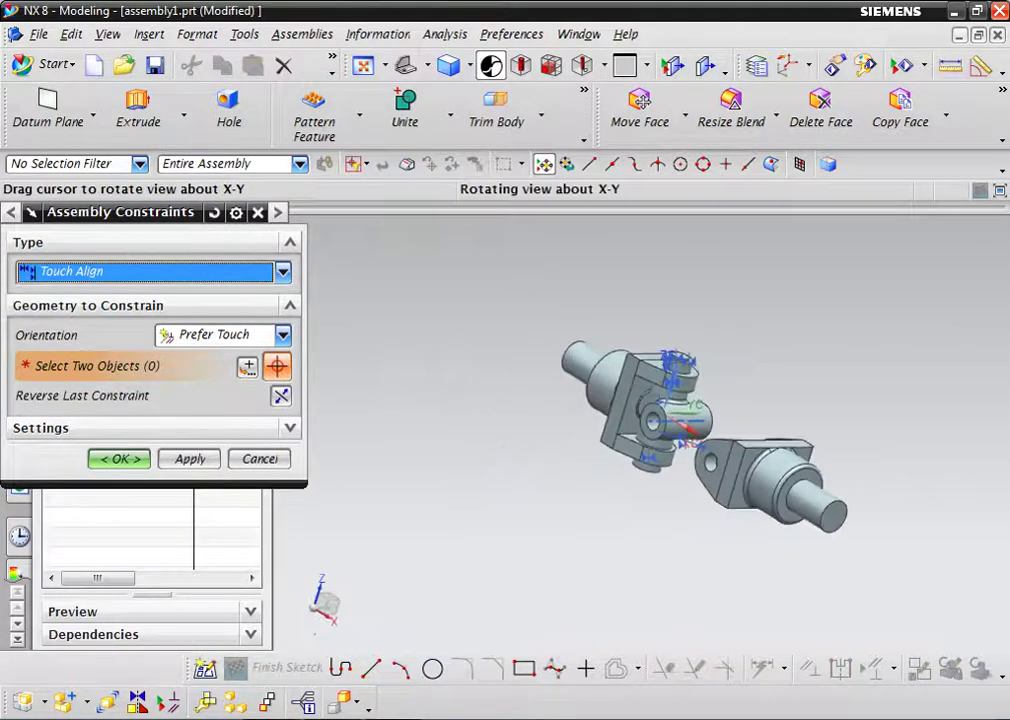
pyautogui.scroll(3, 790, 438)
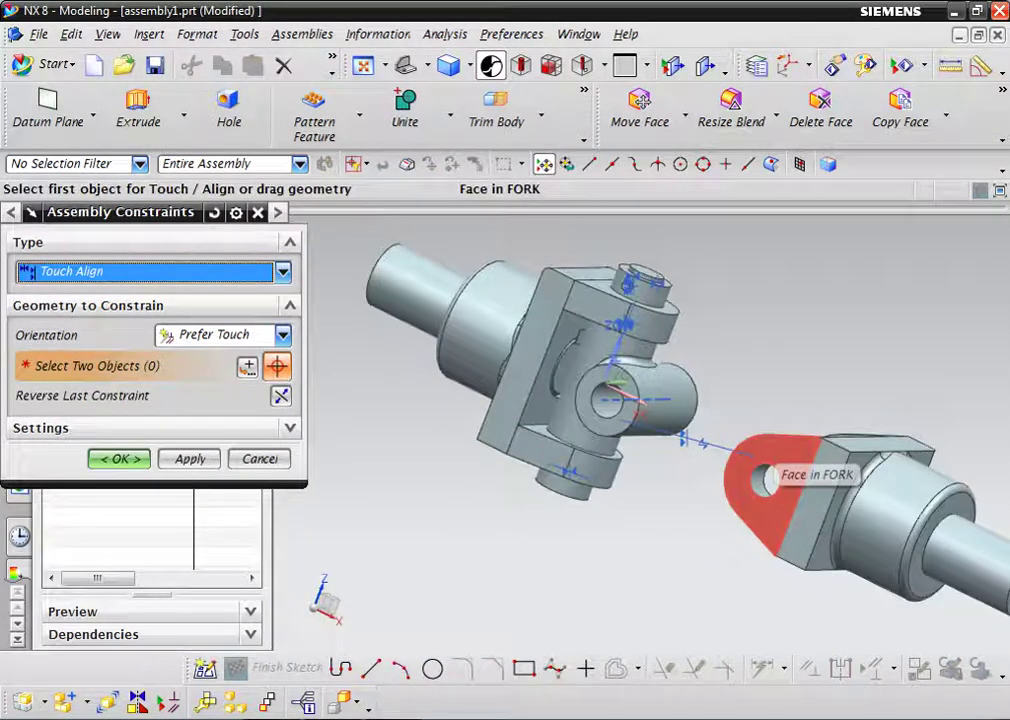
pyautogui.scroll(2, 790, 480)
pyautogui.scroll(1, 790, 480)
pyautogui.scroll(3, 465, 335)
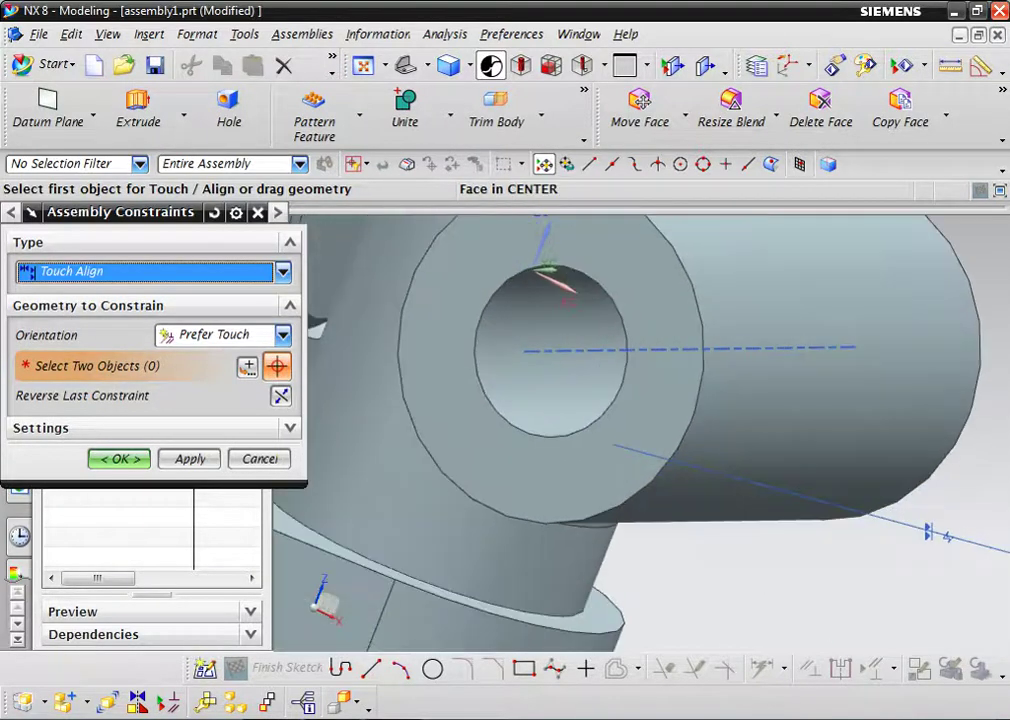
# Align the fork hole centerline with the center block's hole centerline
pyautogui.click(560, 350)
pyautogui.scroll(-3, 555, 350)
pyautogui.scroll(-2, 555, 350)
pyautogui.scroll(3, 703, 430)
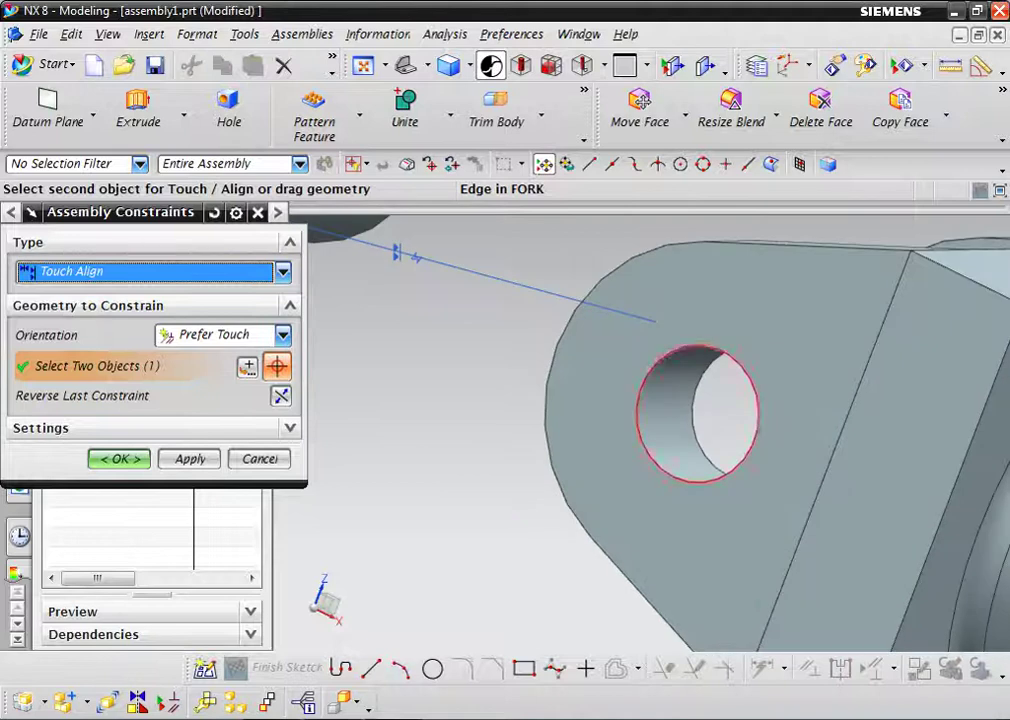
pyautogui.scroll(-2, 705, 425)
pyautogui.scroll(-1, 705, 425)
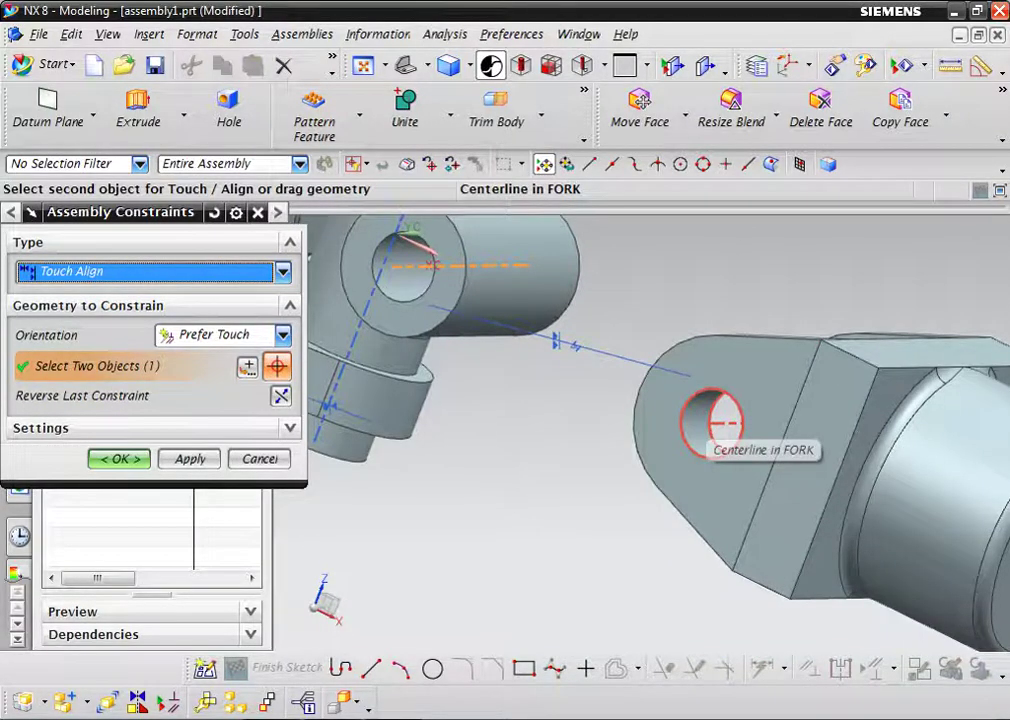
pyautogui.click(712, 422)
# Inspect the joined coupling halves and close Assembly Constraints
pyautogui.scroll(-5, 600, 390)
pyautogui.scroll(-1, 600, 390)
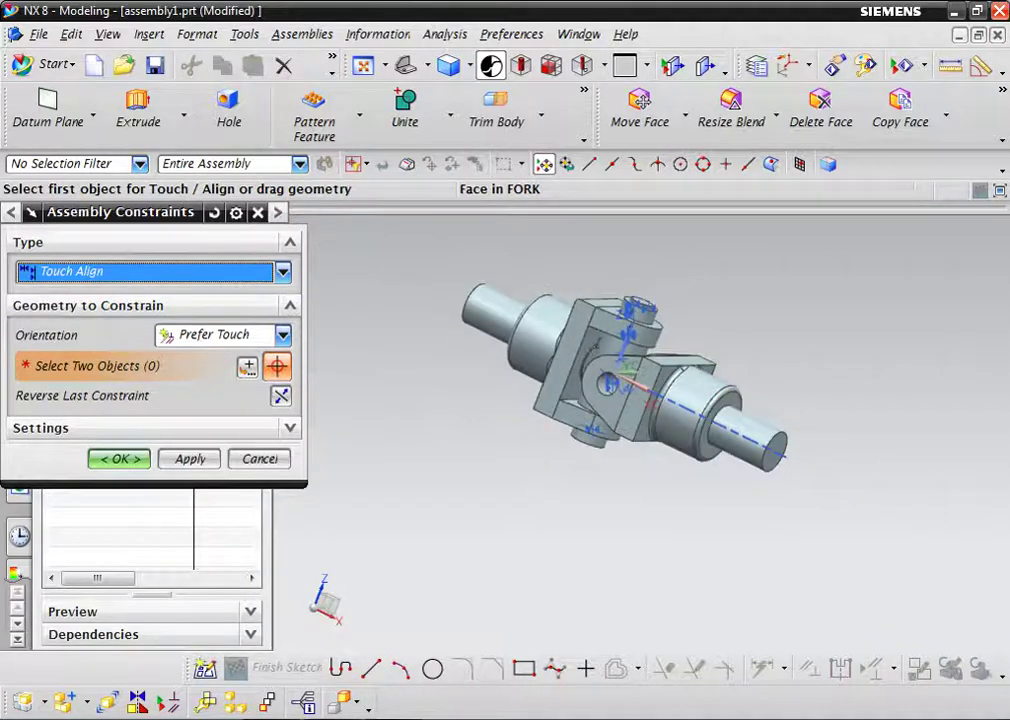
pyautogui.moveTo(255, 466)
pyautogui.mouseDown(button='middle')
pyautogui.moveTo(249, 492)
pyautogui.moveTo(245, 468)
pyautogui.mouseUp(button='middle')
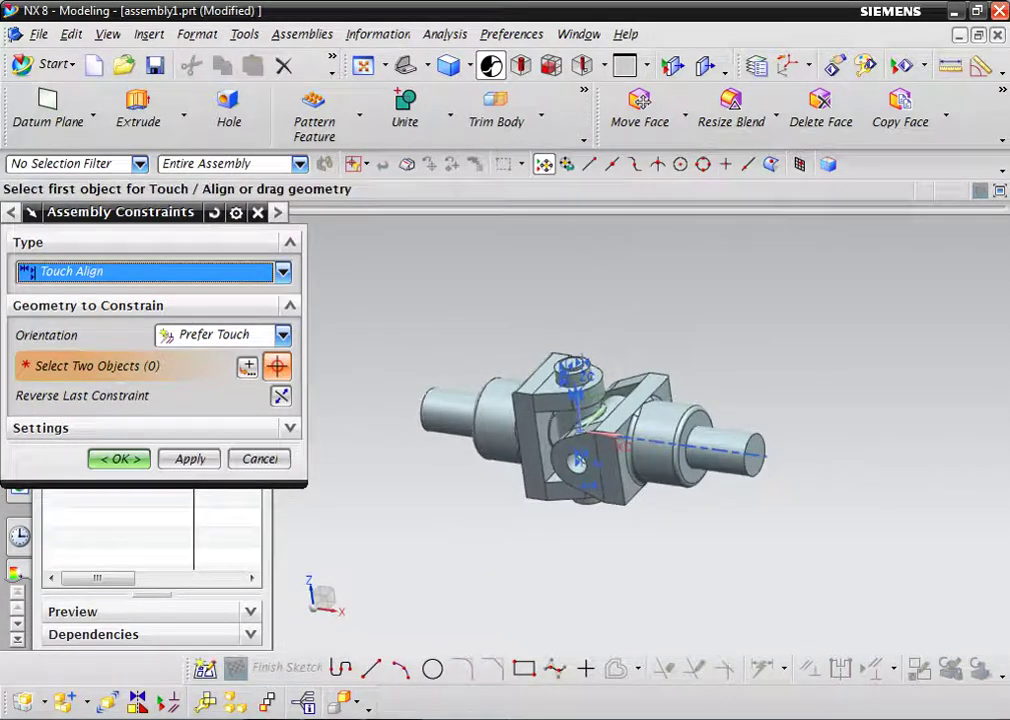
pyautogui.scroll(3, 548, 468)
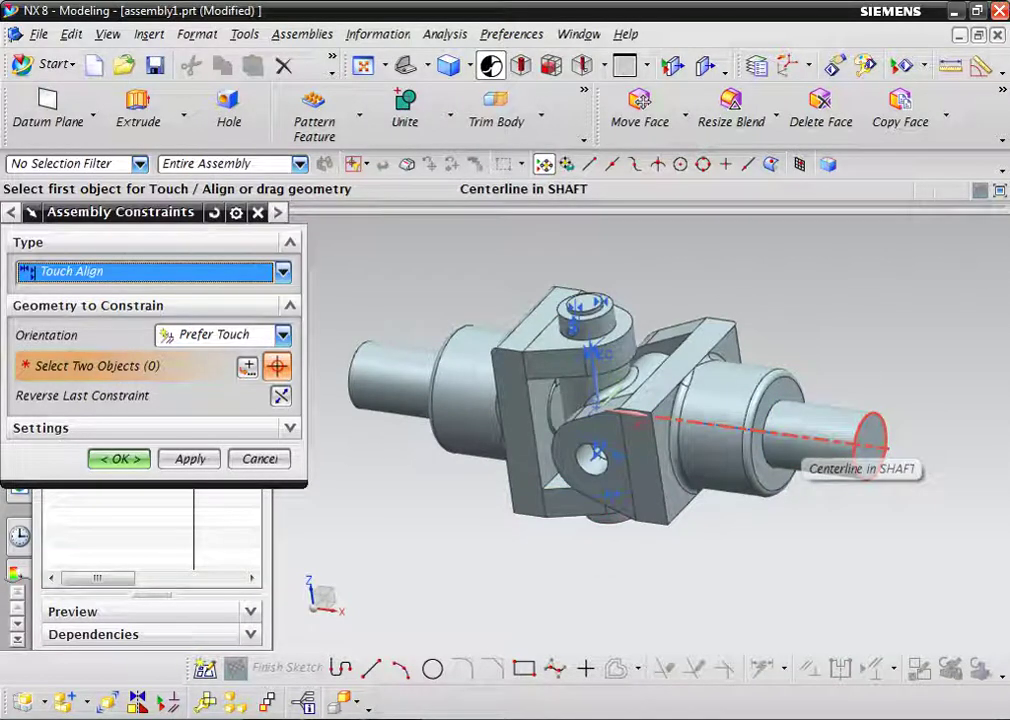
pyautogui.press('Escape')
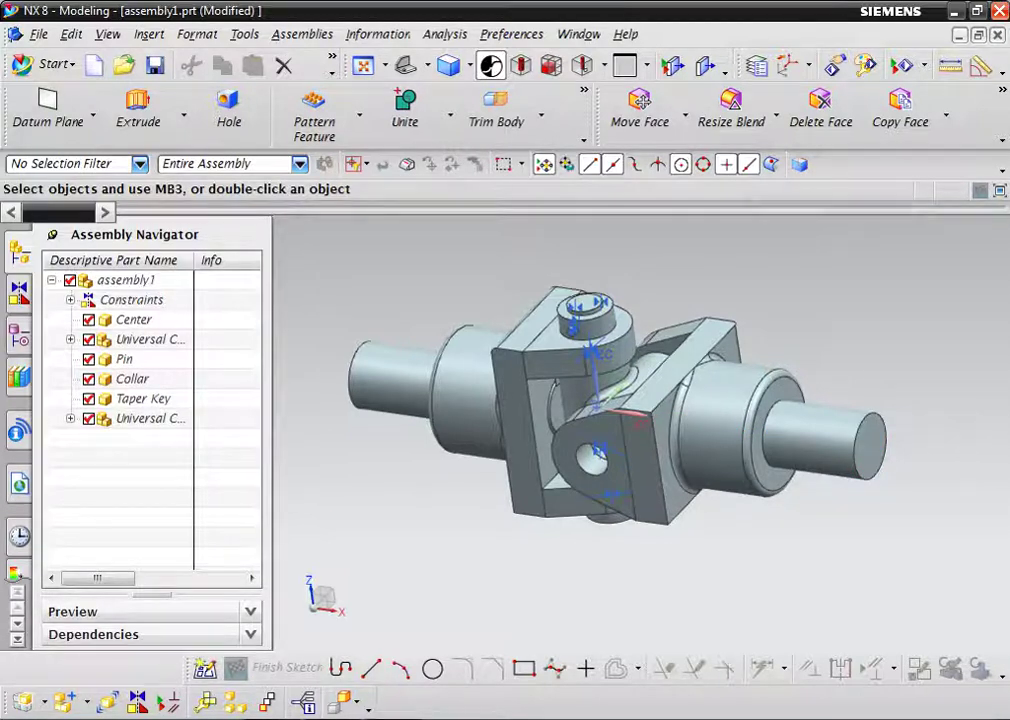
pyautogui.click(62, 700)
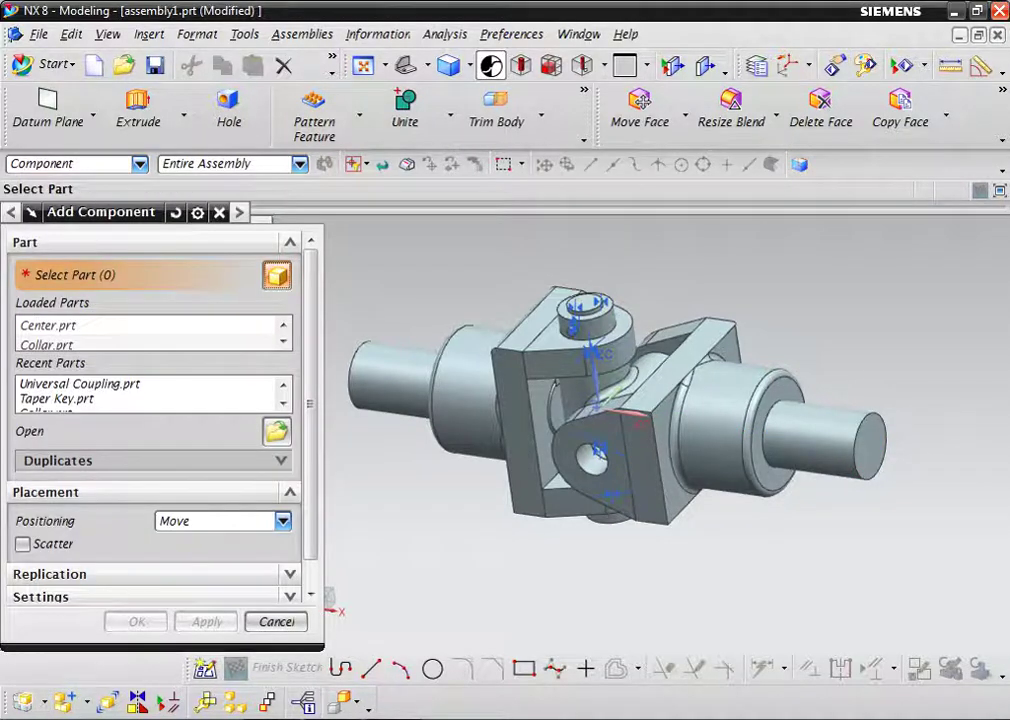
# Add Pin.prt to the assembly
pyautogui.click(277, 431)
pyautogui.click(139, 316)
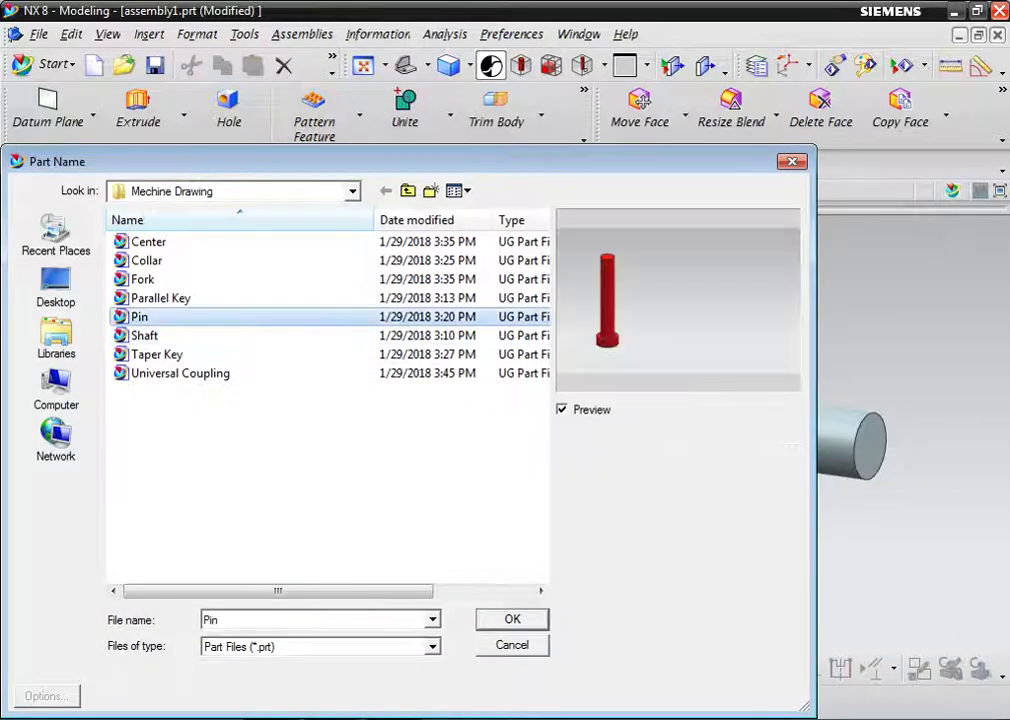
pyautogui.press('Return')
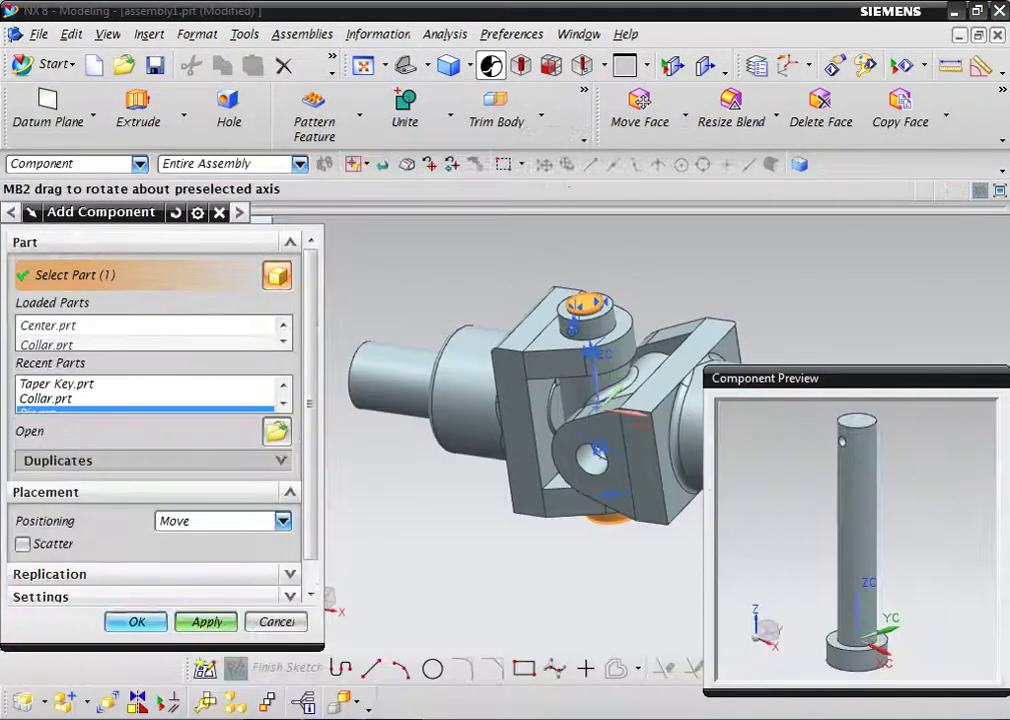
pyautogui.press('Return')
pyautogui.press('Return')
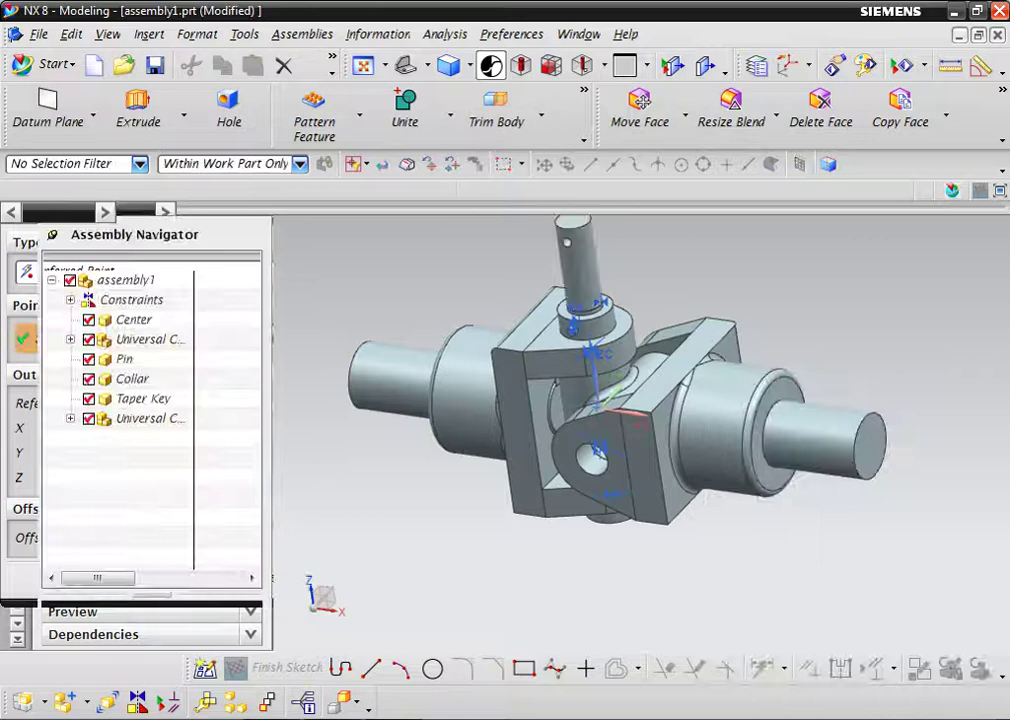
# Rotate the pin horizontal and move it beside the coupling block, to X 165, Y -85, Z 43.5
pyautogui.moveTo(680, 335); pyautogui.dragTo(1003, 383)
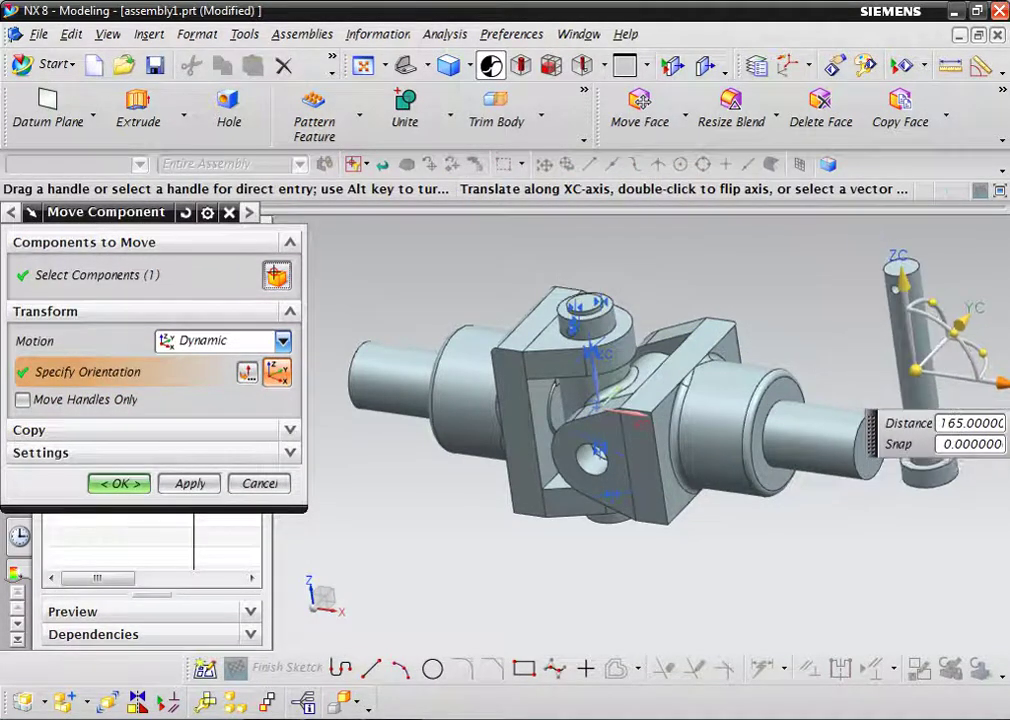
pyautogui.moveTo(700, 400); pyautogui.dragTo(600, 430, button='middle')
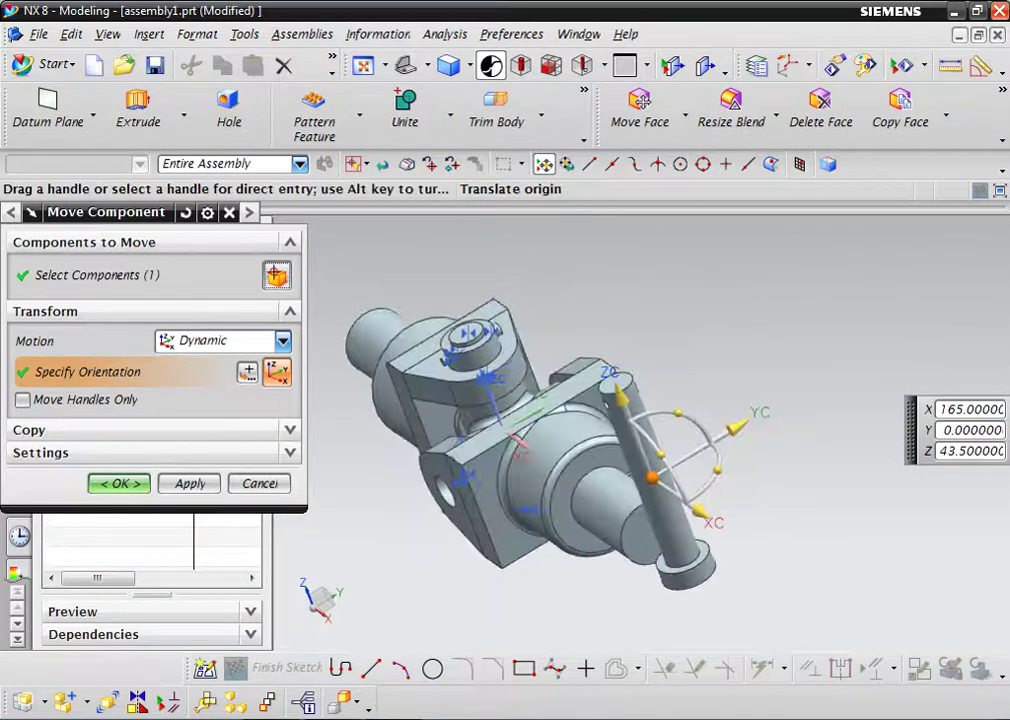
pyautogui.moveTo(699, 425); pyautogui.dragTo(700, 520)
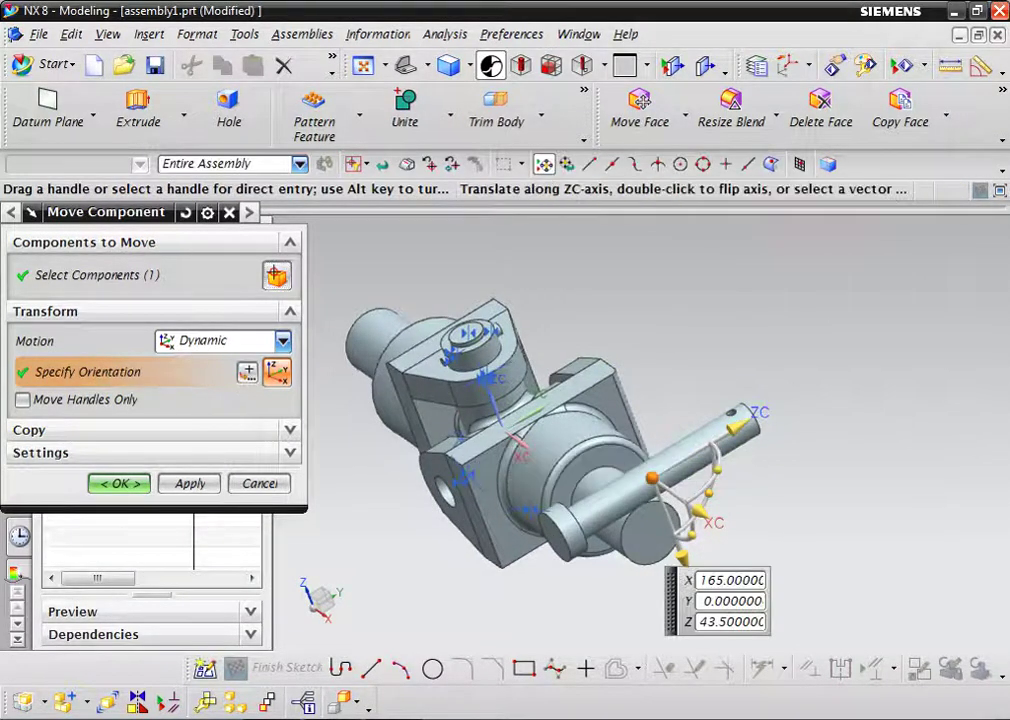
pyautogui.moveTo(737, 427); pyautogui.dragTo(580, 522)
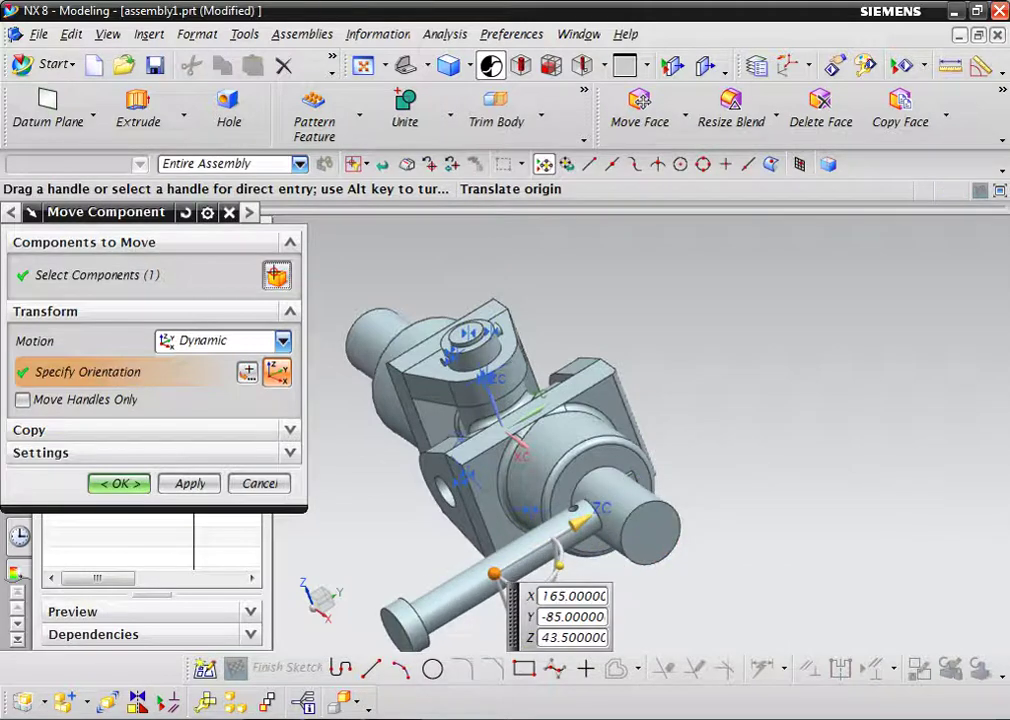
pyautogui.scroll(2, 755, 410)
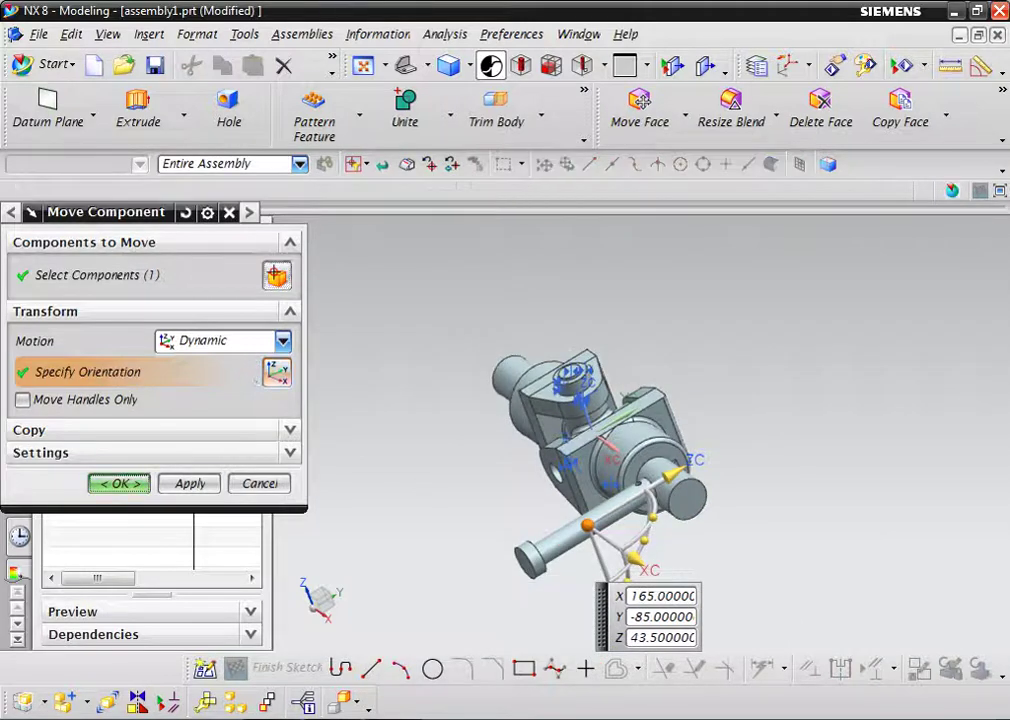
pyautogui.press('Return')
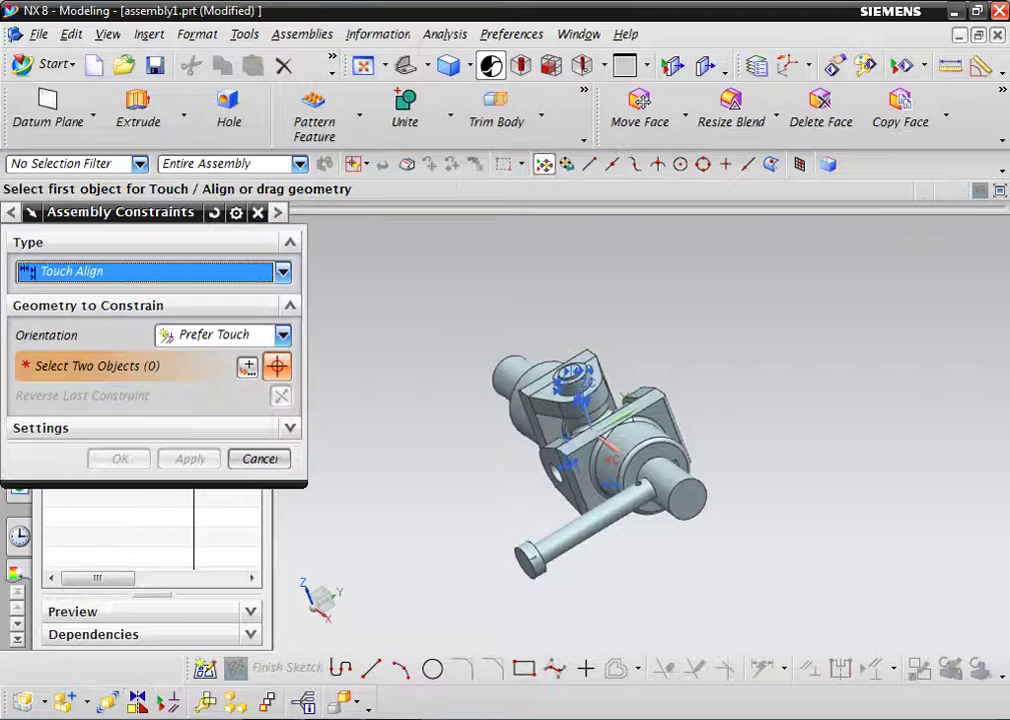
# Align the pin's centerline with the fork hole's centerline
pyautogui.scroll(-4, 612, 535)
pyautogui.click(563, 490)
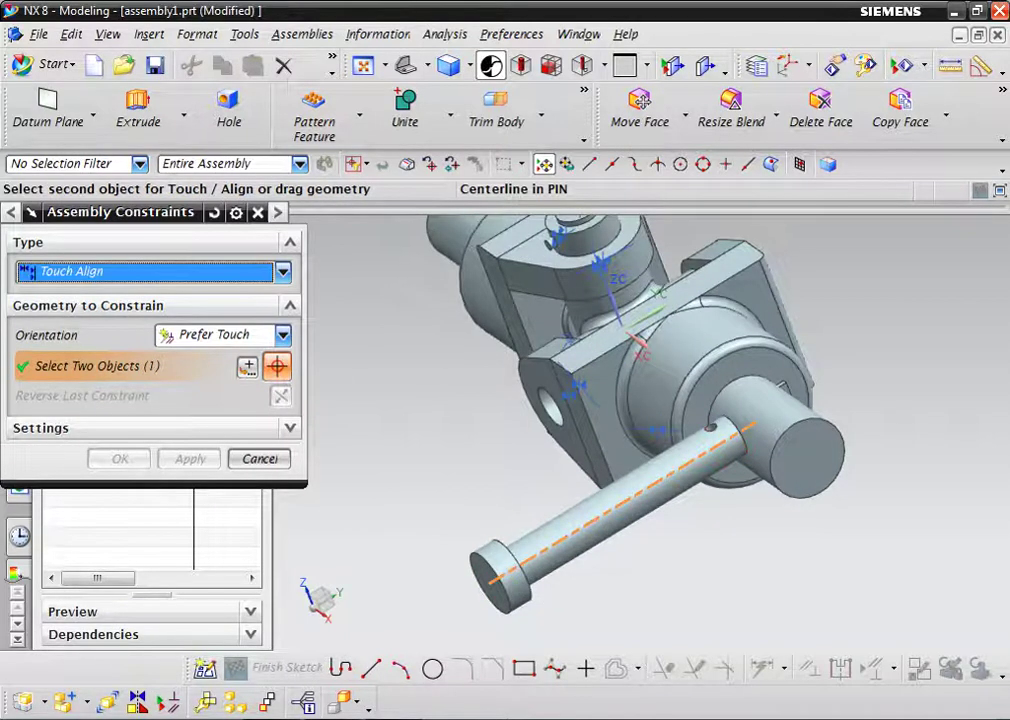
pyautogui.scroll(-5, 530, 360)
pyautogui.click(588, 425)
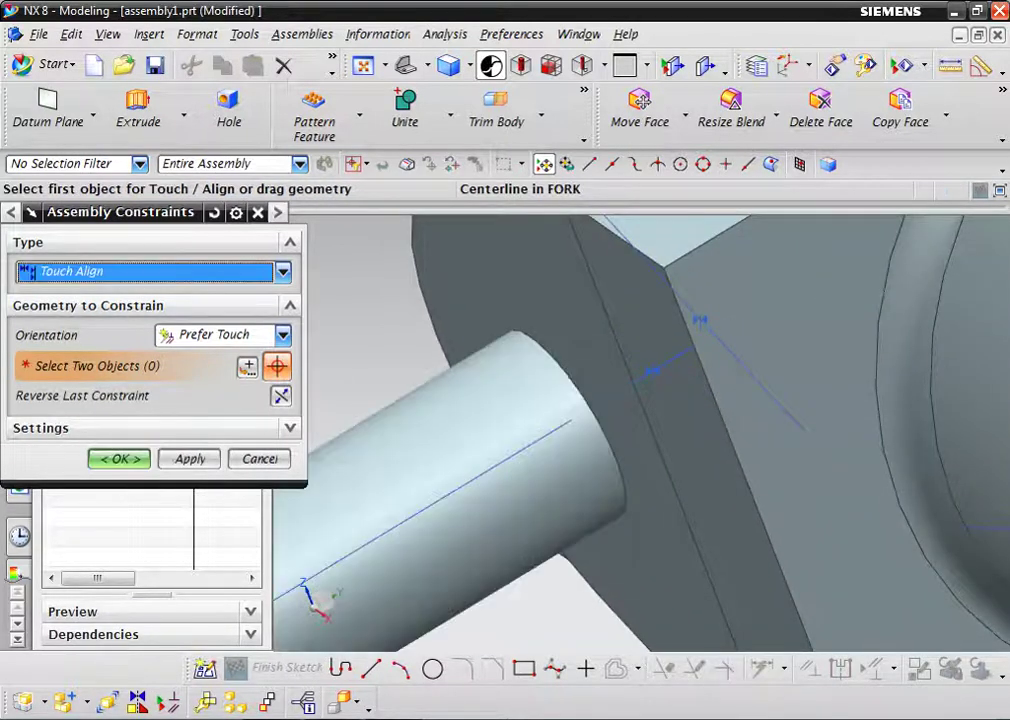
pyautogui.scroll(3, 590, 420)
pyautogui.scroll(2, 590, 420)
# Seat the pin's face against the fork's side face
pyautogui.click(585, 460)
pyautogui.moveTo(585, 460); pyautogui.dragTo(500, 500, button='middle')
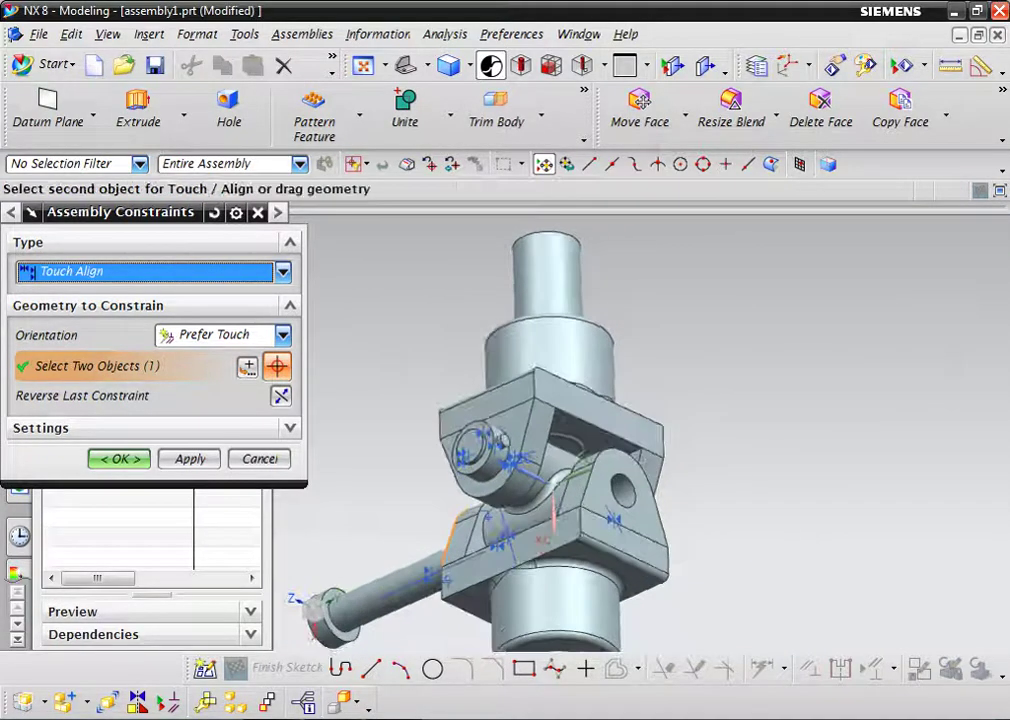
pyautogui.scroll(-3, 340, 570)
pyautogui.scroll(-2, 340, 570)
pyautogui.click(390, 600)
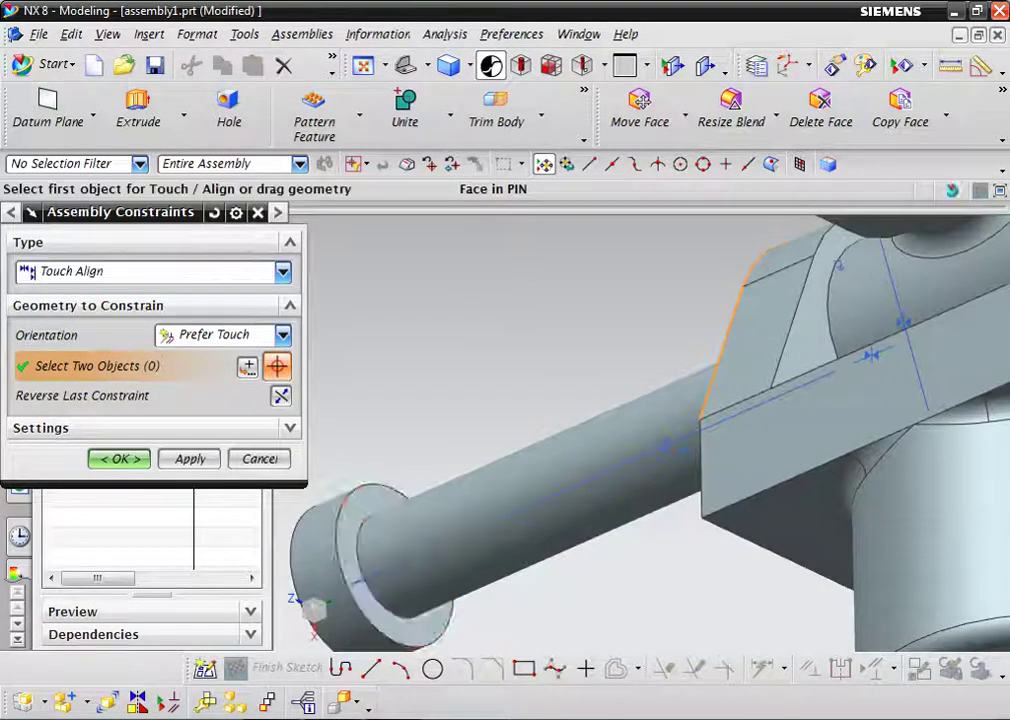
pyautogui.scroll(4, 390, 600)
pyautogui.moveTo(660, 430); pyautogui.dragTo(720, 380, button='middle')
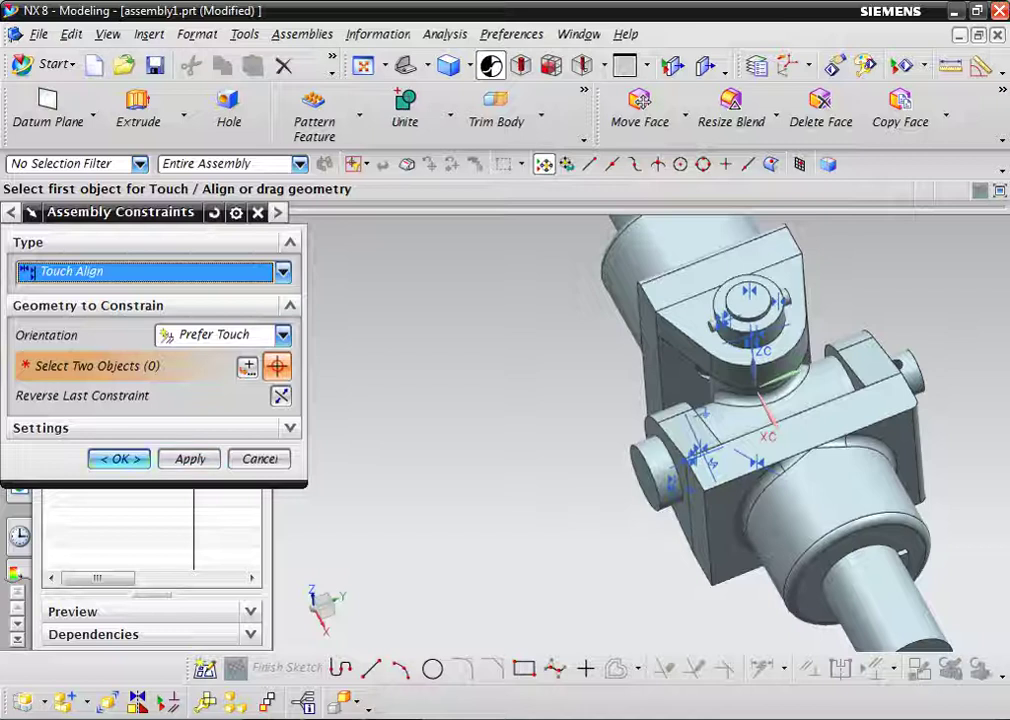
pyautogui.press('Return')
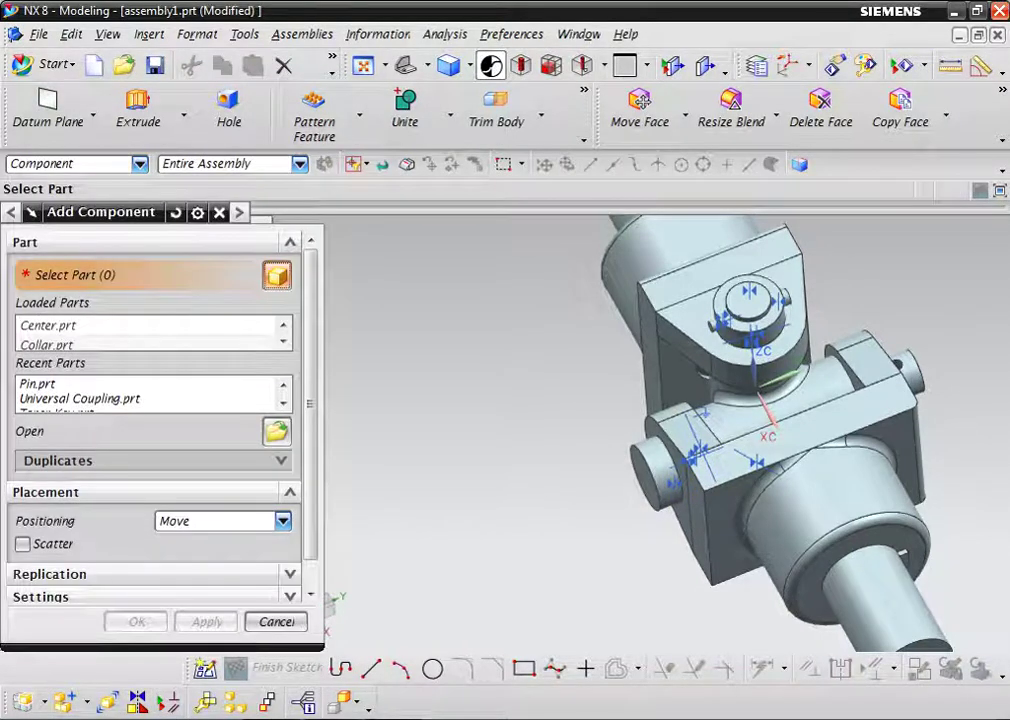
# Add Collar.prt to the assembly at the default placement point
pyautogui.click(46, 344)
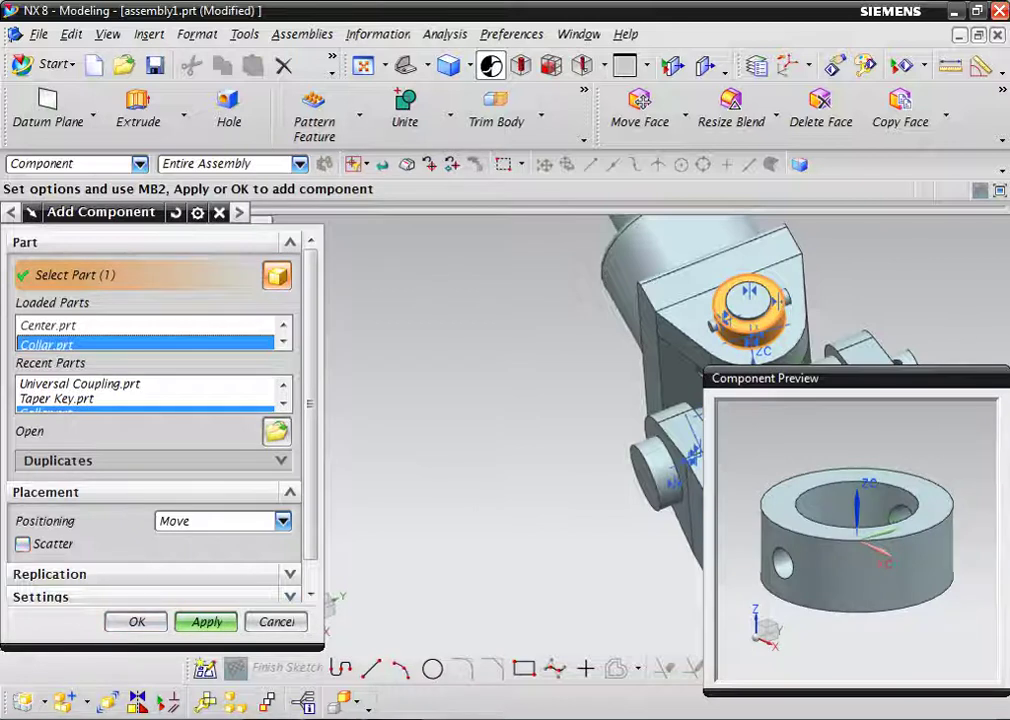
pyautogui.press('Return')
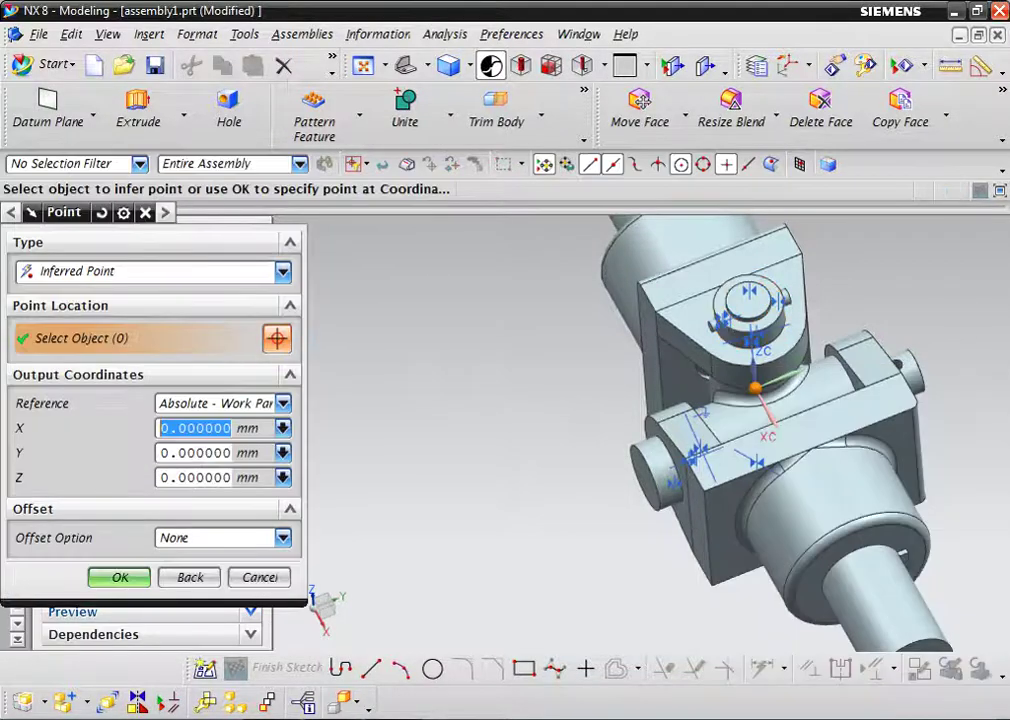
pyautogui.press('Return')
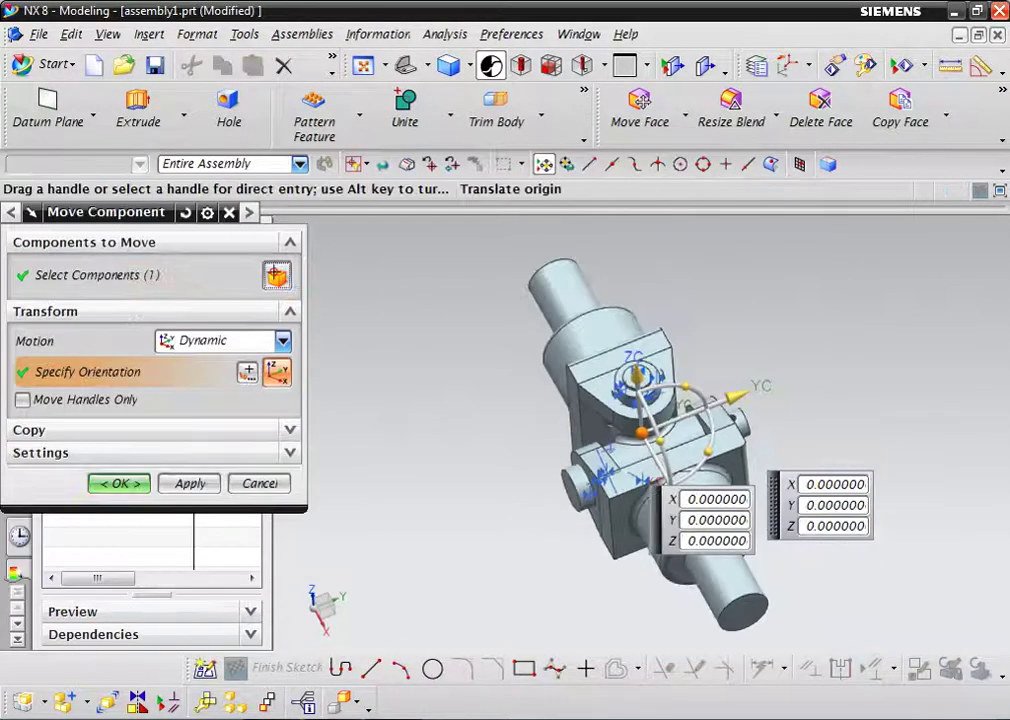
# Raise the collar to Z 135, rotate it -90° about XC, and shift it 90 sideways
pyautogui.moveTo(634, 370); pyautogui.dragTo(630, 280)
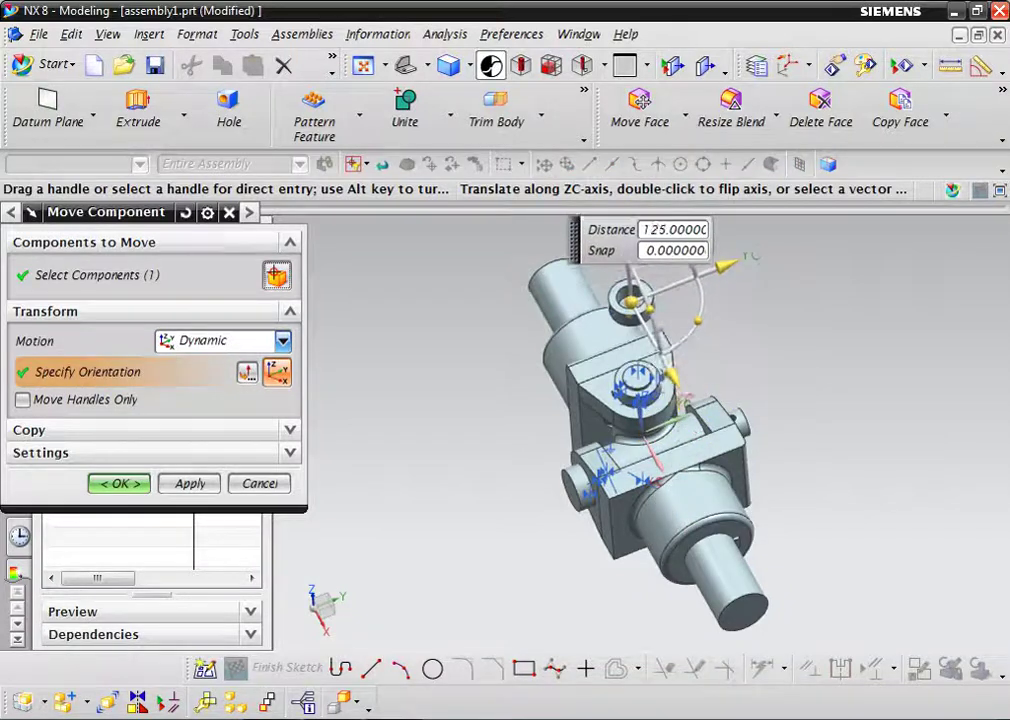
pyautogui.click(630, 290)
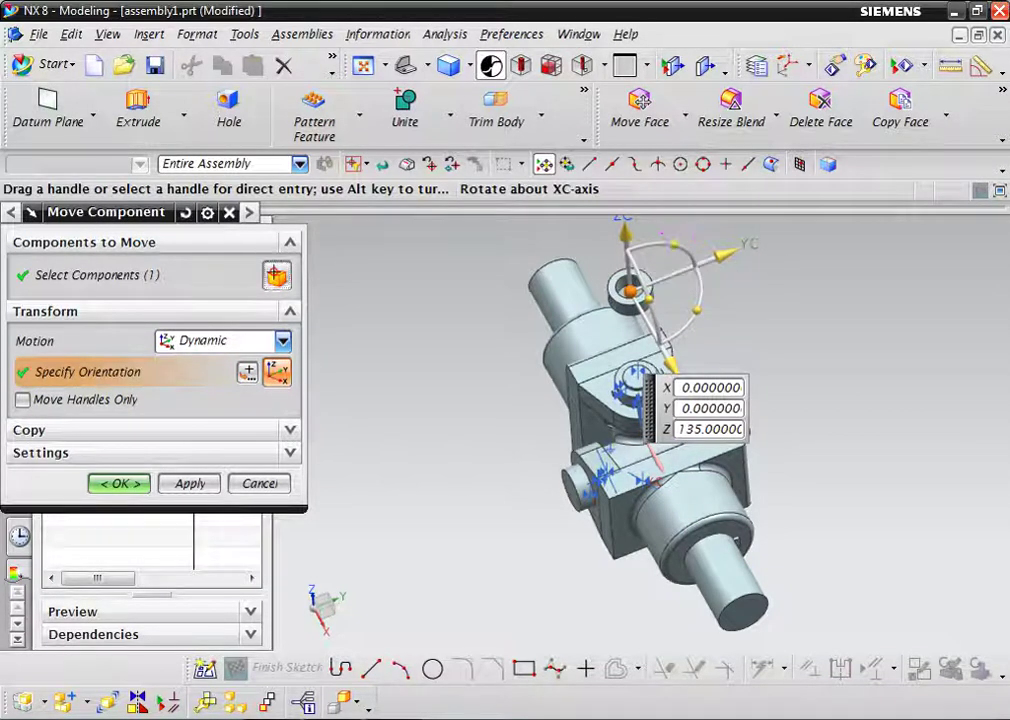
pyautogui.moveTo(659, 329); pyautogui.dragTo(692, 290)
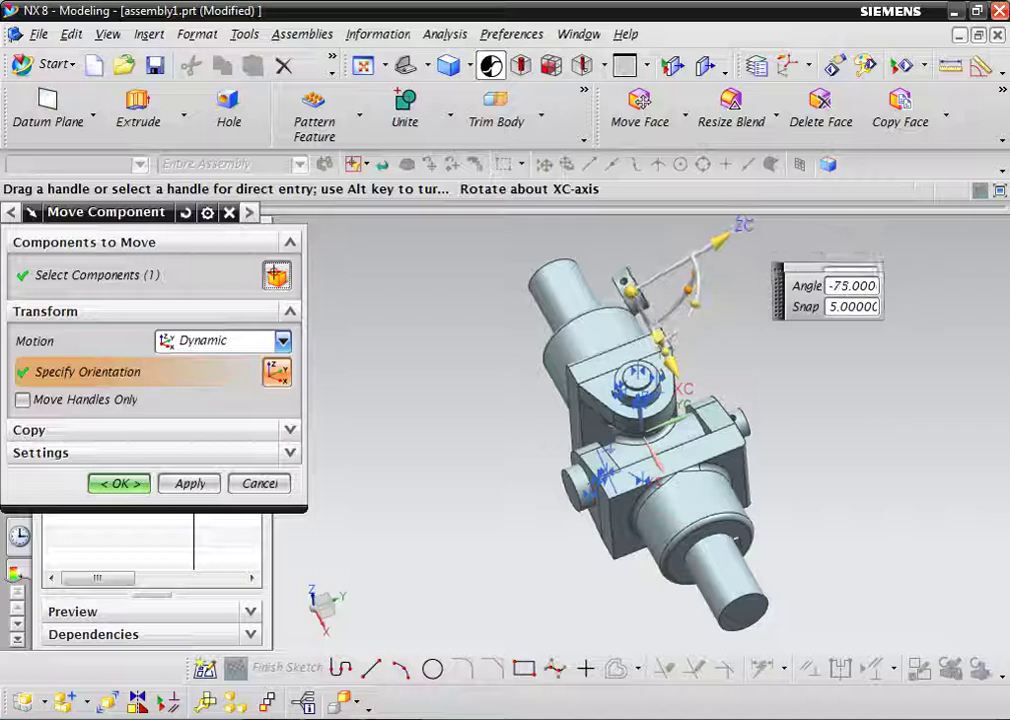
pyautogui.moveTo(692, 290); pyautogui.dragTo(688, 360)
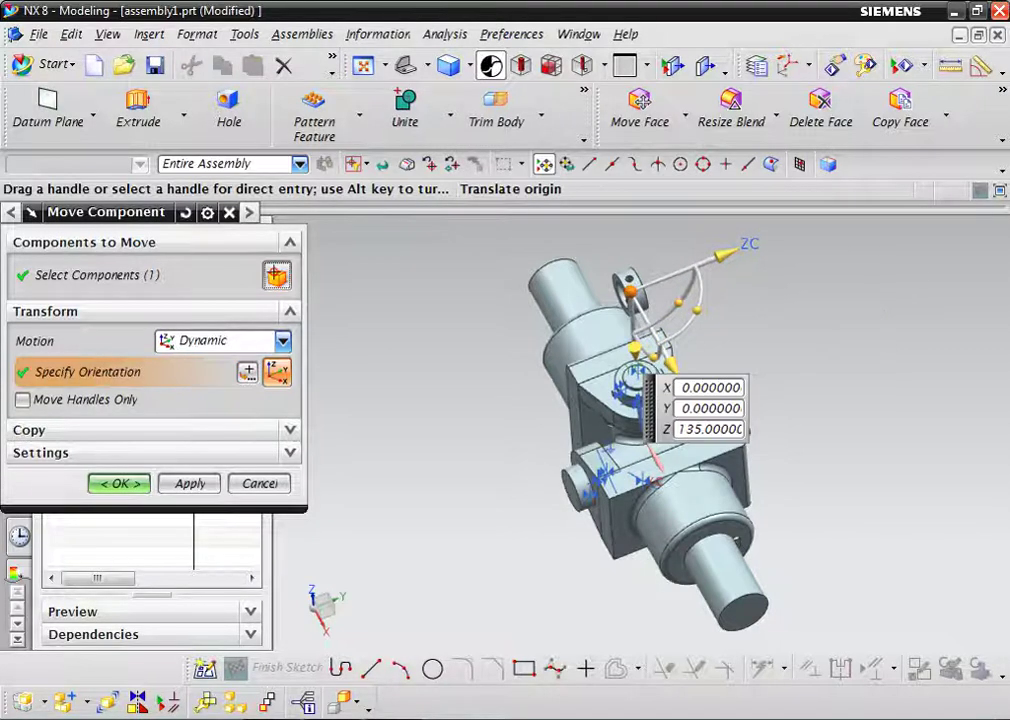
pyautogui.moveTo(723, 256); pyautogui.dragTo(868, 198)
pyautogui.scroll(3, 846, 398)
pyautogui.scroll(2, 846, 398)
pyautogui.moveTo(640, 450)
pyautogui.mouseDown(button='middle')
pyautogui.moveTo(600, 400)
pyautogui.moveTo(530, 360)
pyautogui.mouseUp(button='middle')
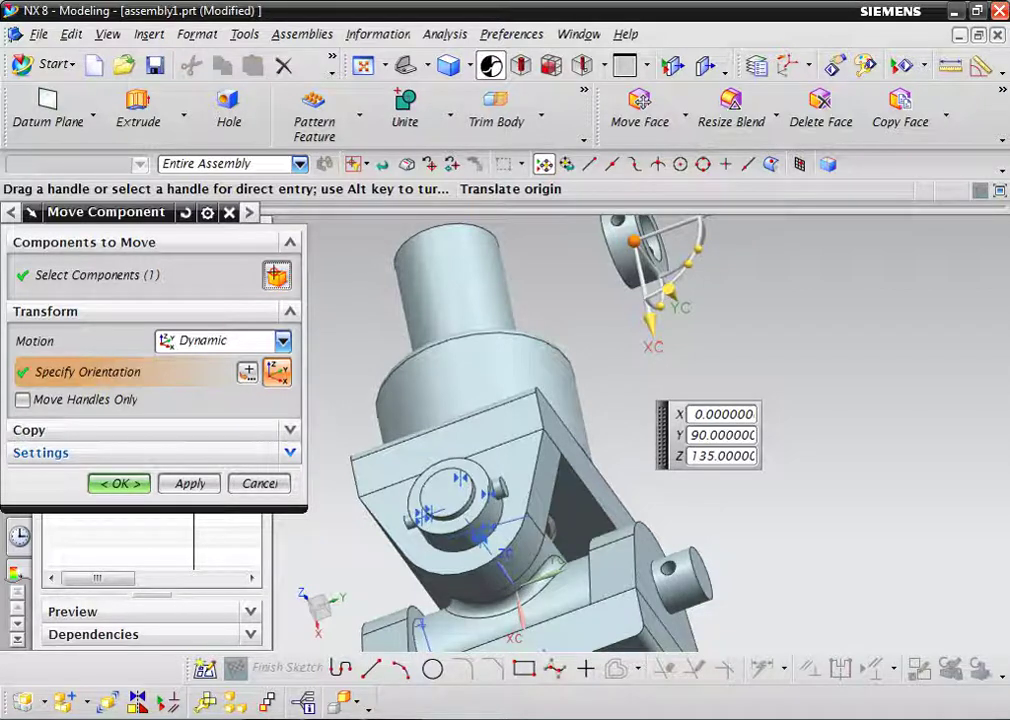
pyautogui.moveTo(560, 420); pyautogui.dragTo(690, 340, button='middle')
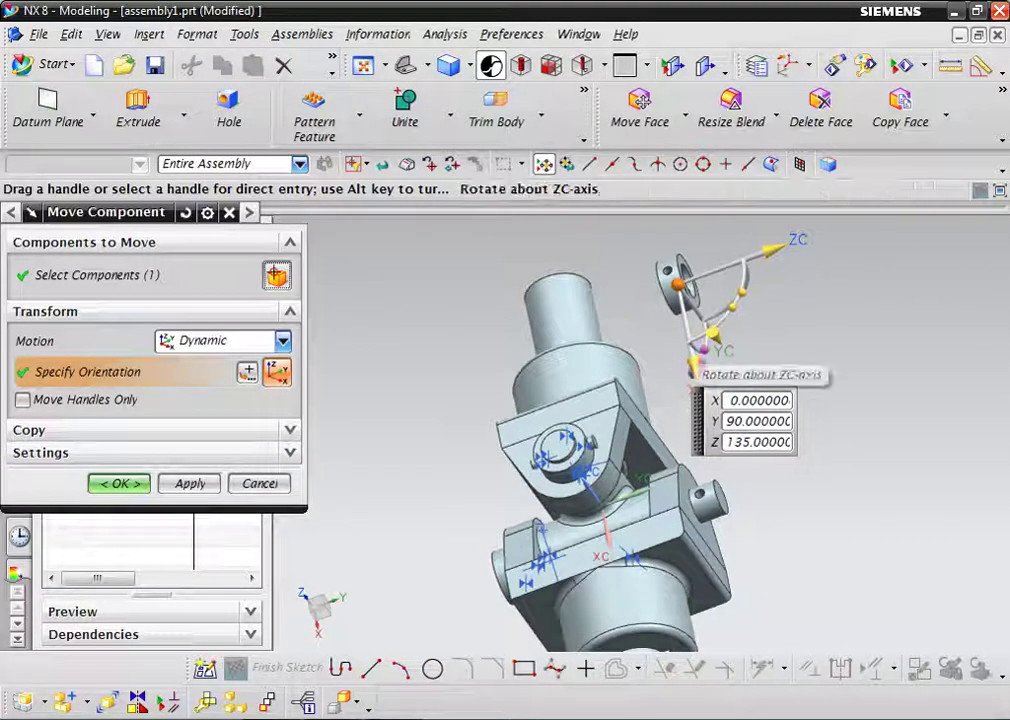
pyautogui.middleClick(694, 300)
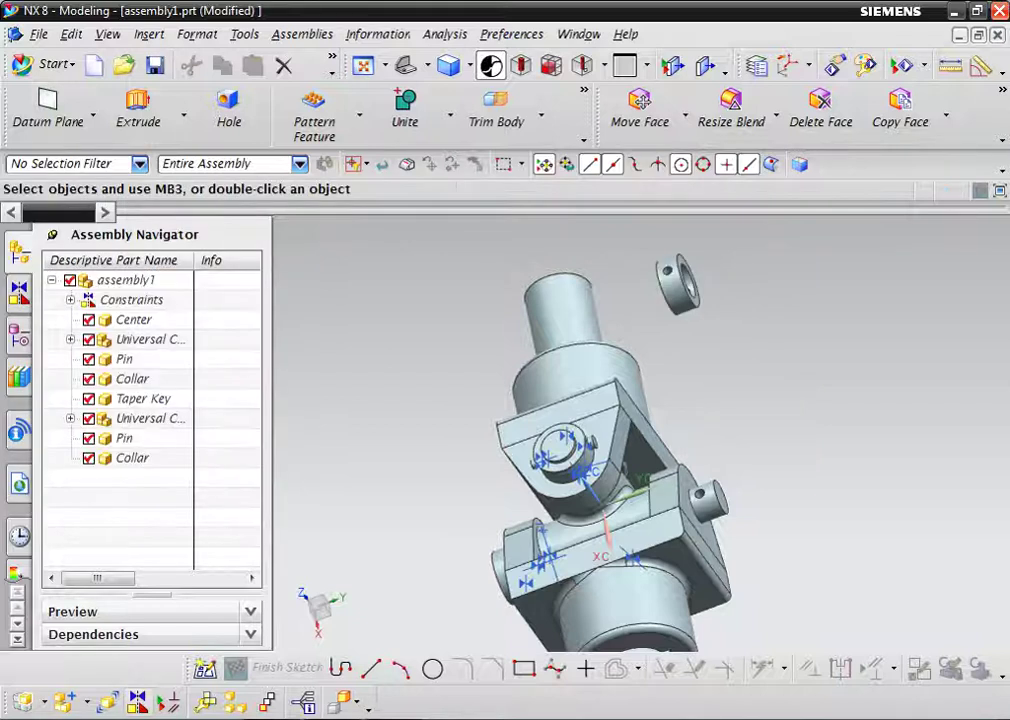
# Align the collar's axis with the pin's centerline
pyautogui.scroll(3, 694, 285)
pyautogui.scroll(2, 700, 265)
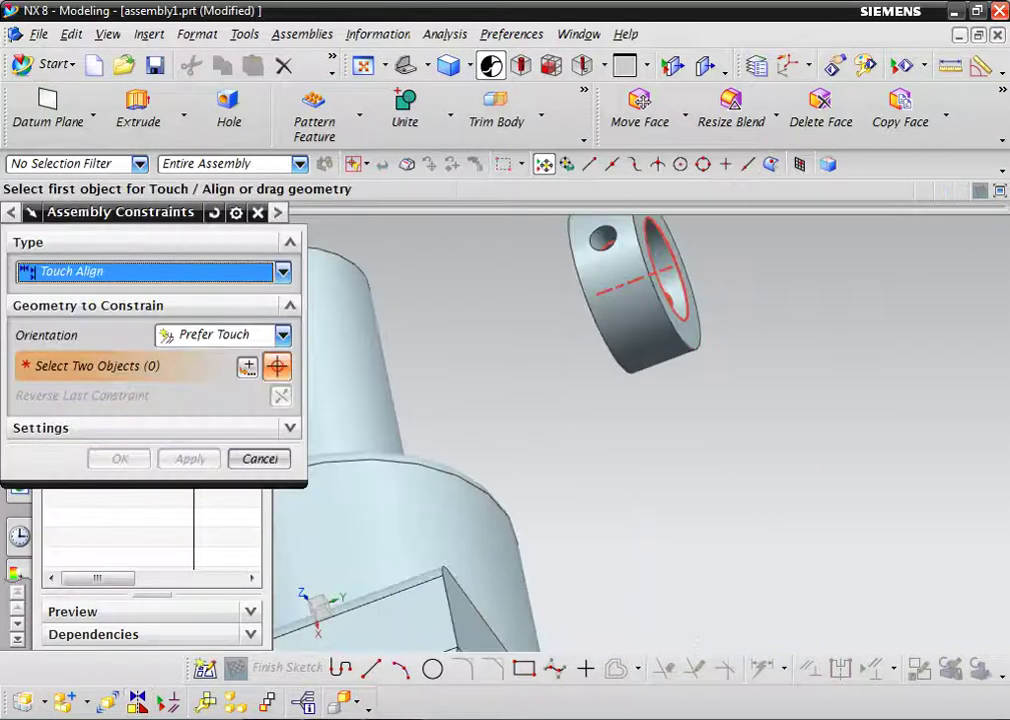
pyautogui.click(640, 278)
pyautogui.scroll(-3, 640, 280)
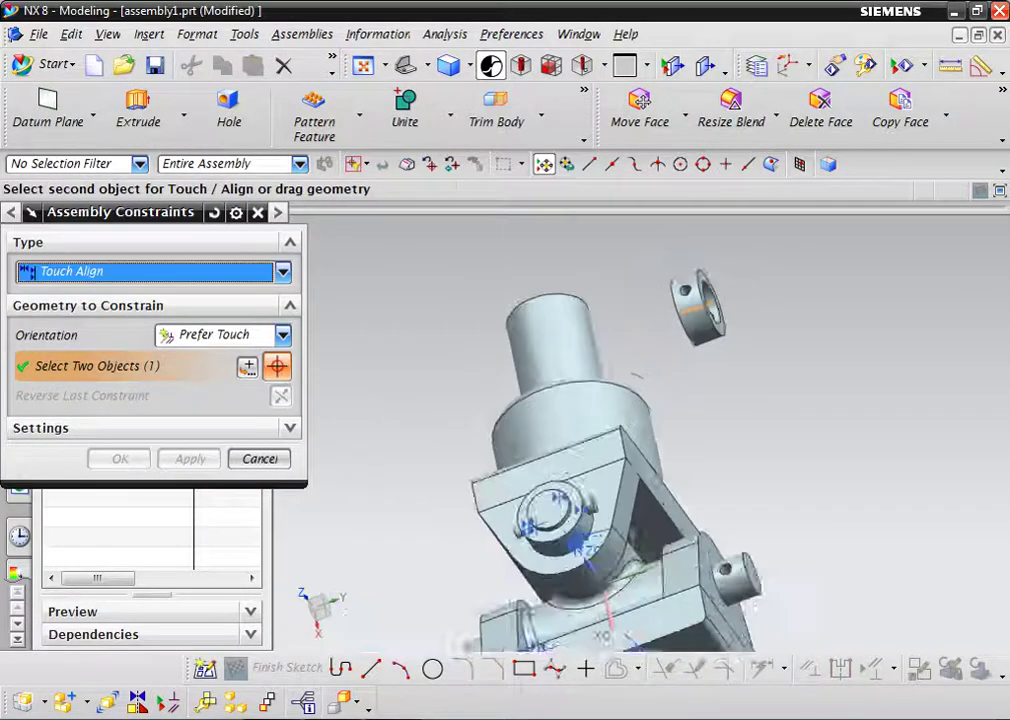
pyautogui.scroll(5, 770, 470)
pyautogui.click(775, 478)
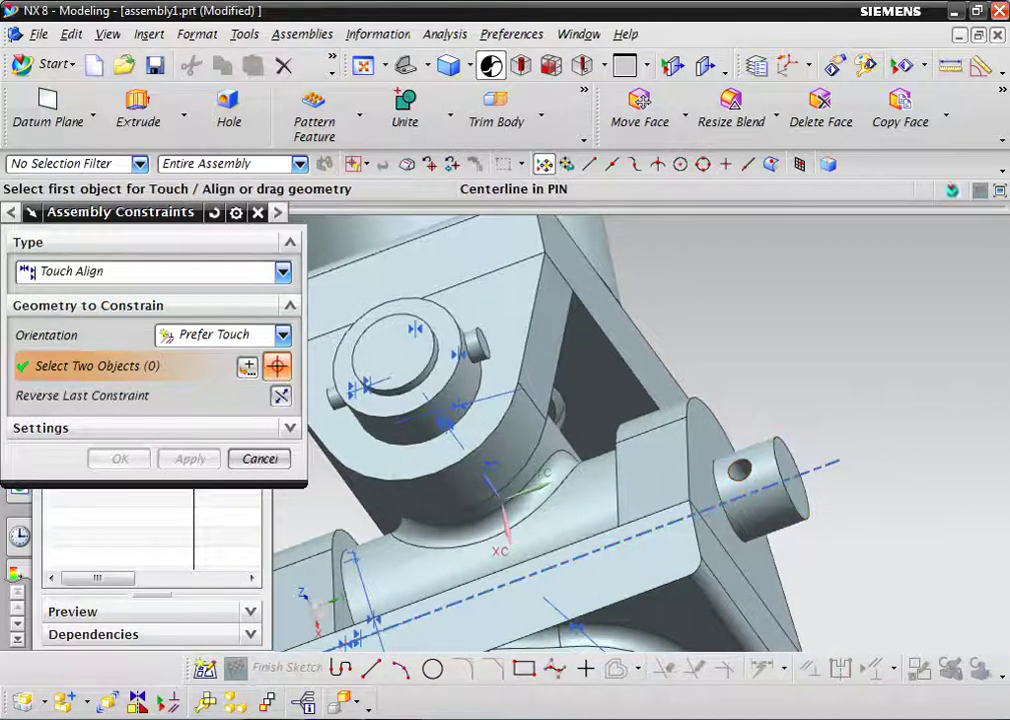
pyautogui.moveTo(460, 470); pyautogui.dragTo(395, 484, button='middle')
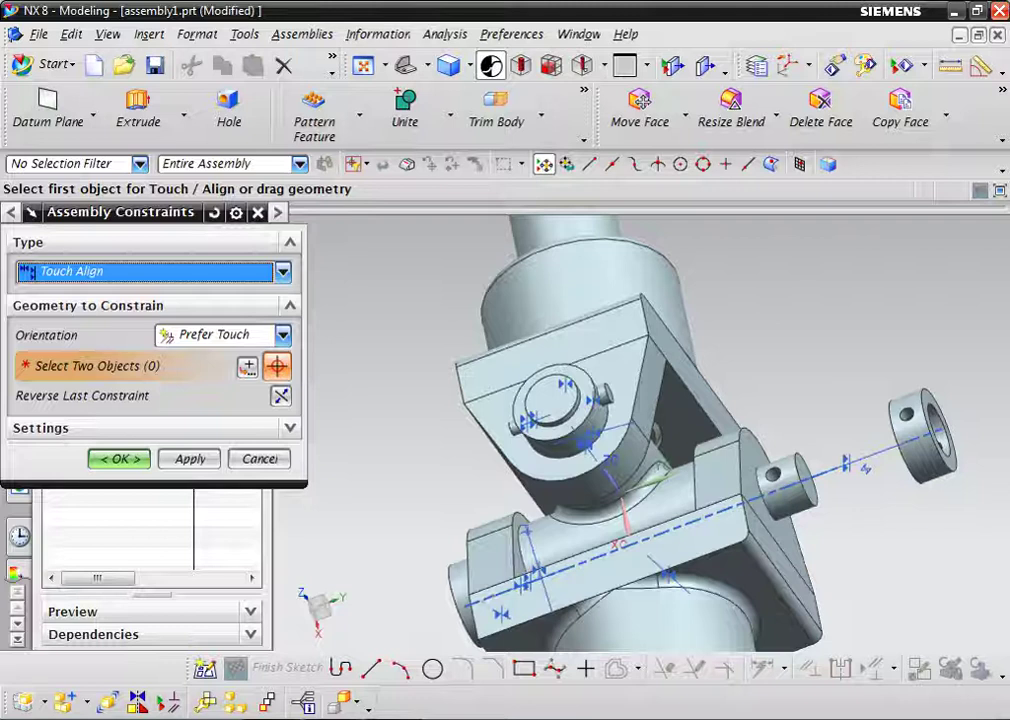
# Line up the collar's cross hole with the pin's cross hole and fit the view
pyautogui.scroll(1, 785, 480)
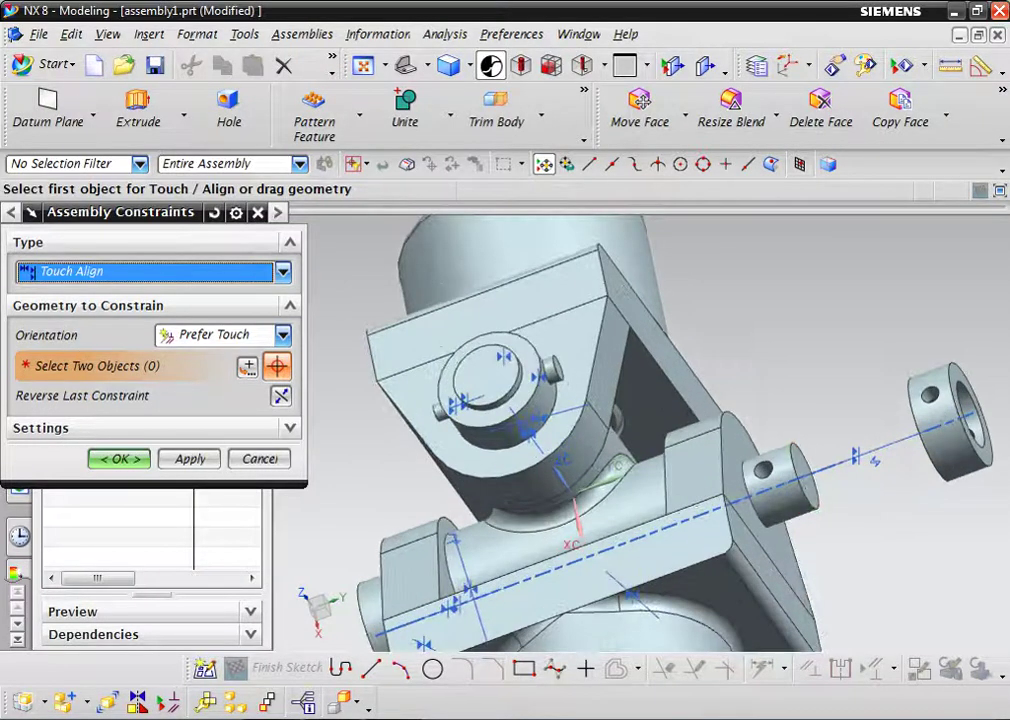
pyautogui.scroll(3, 800, 445)
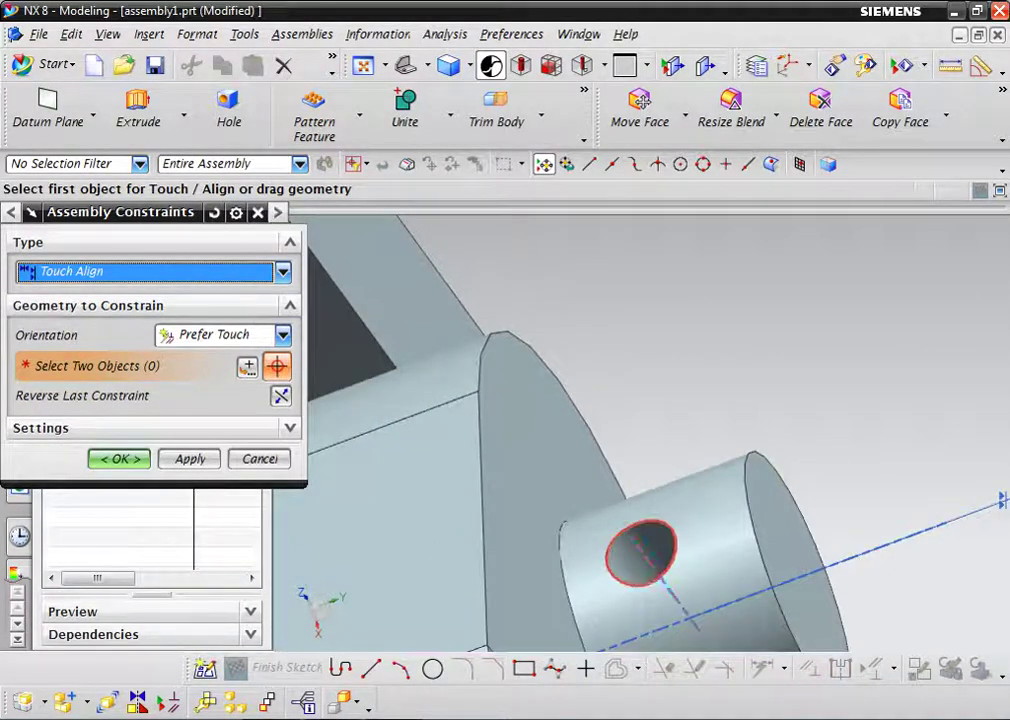
pyautogui.click(645, 565)
pyautogui.scroll(-3, 645, 565)
pyautogui.scroll(3, 944, 517)
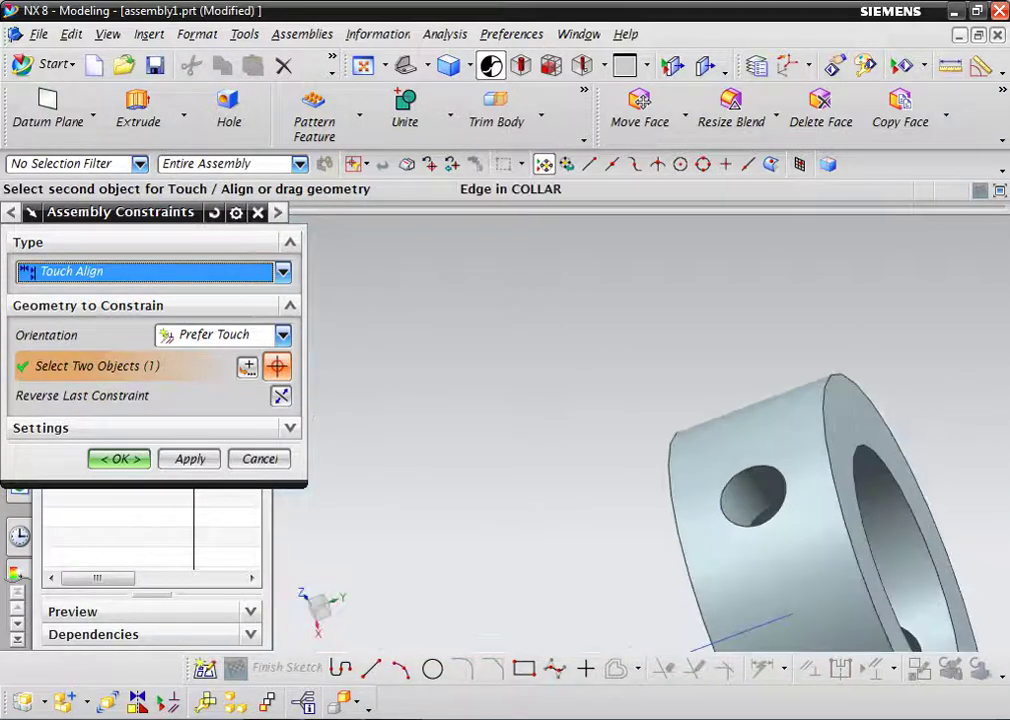
pyautogui.click(740, 500)
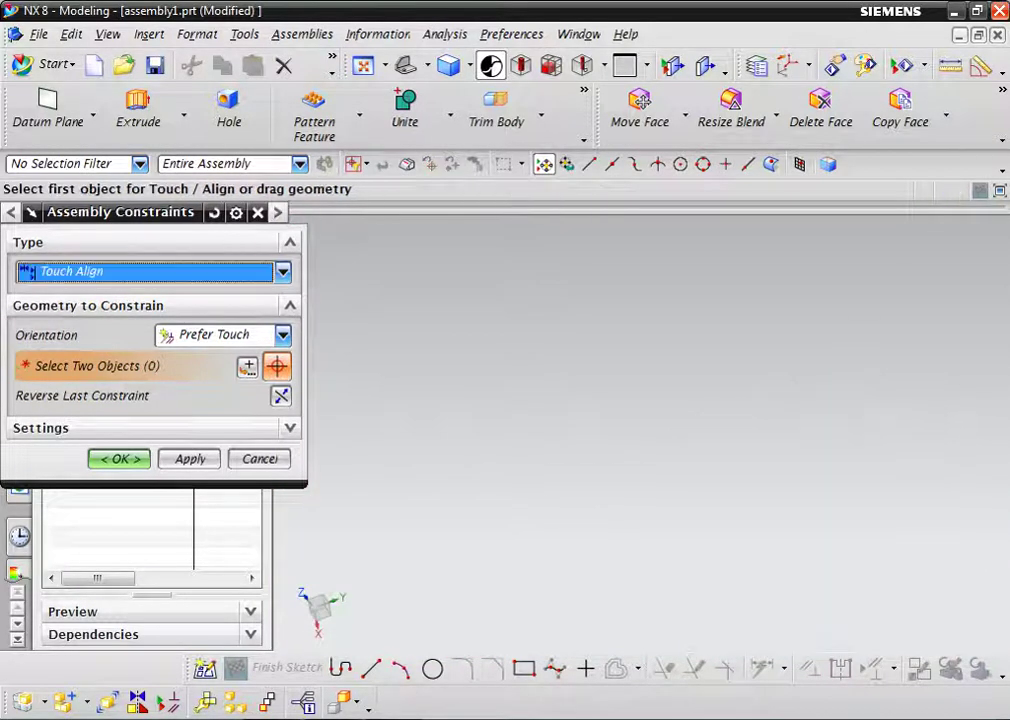
pyautogui.scroll(-3, 640, 430)
pyautogui.moveTo(640, 430)
pyautogui.mouseDown(button='middle')
pyautogui.moveTo(600, 470)
pyautogui.moveTo(600, 400)
pyautogui.moveTo(500, 400)
pyautogui.mouseUp(button='middle')
pyautogui.press('Home')
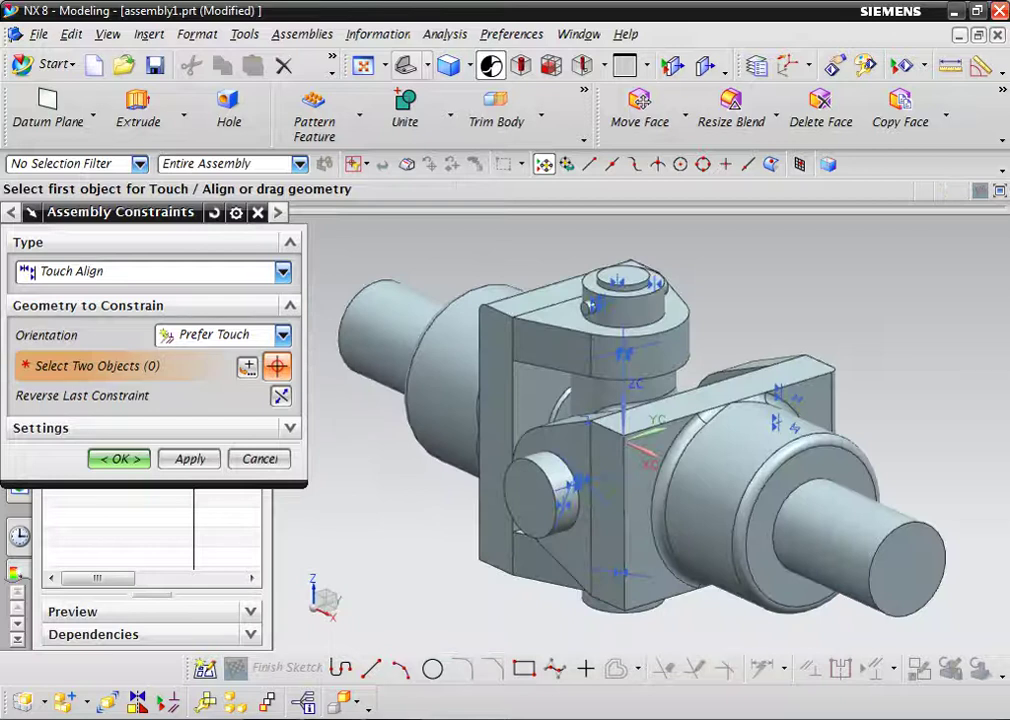
pyautogui.scroll(2, 870, 390)
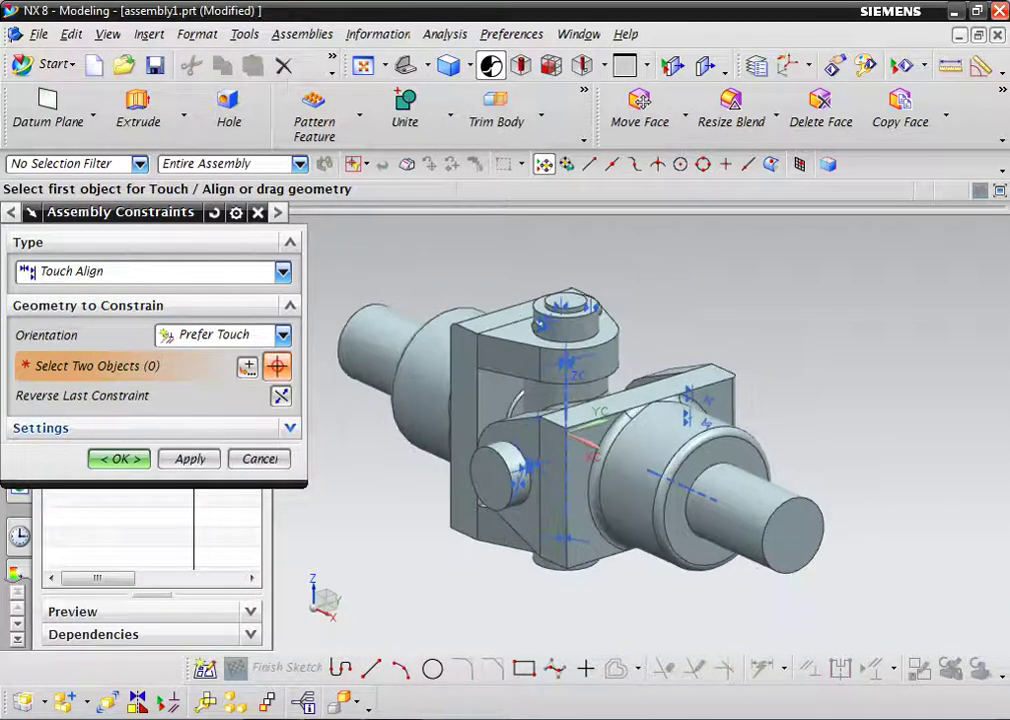
pyautogui.press('Return')
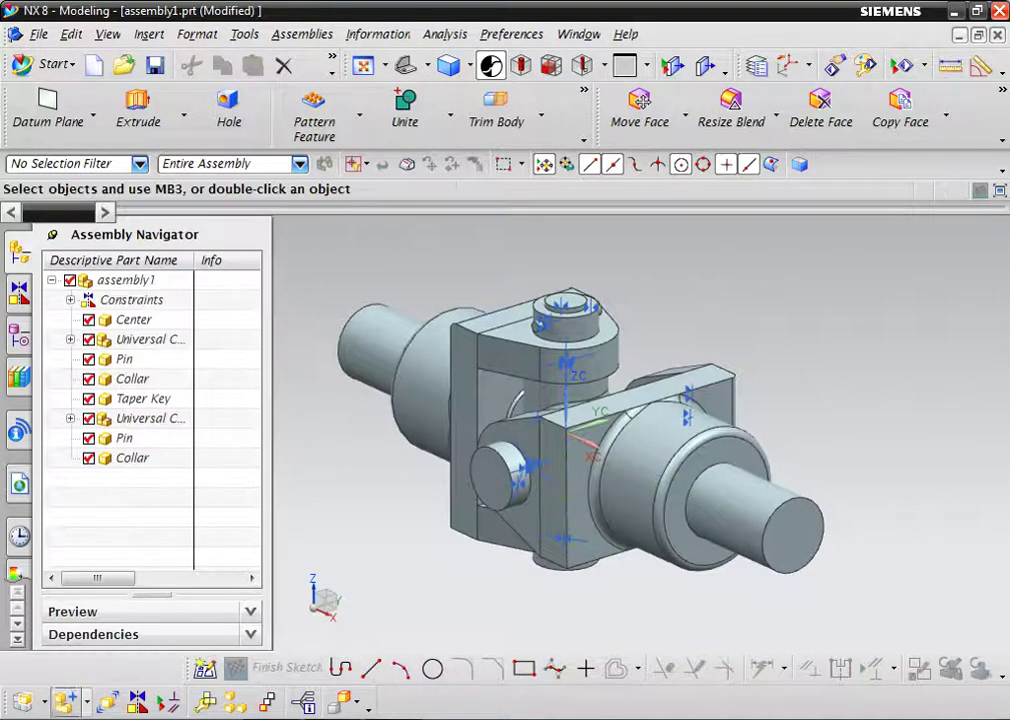
# Add Taper Key.prt to the assembly at the default placement point
pyautogui.click(64, 701)
pyautogui.click(277, 431)
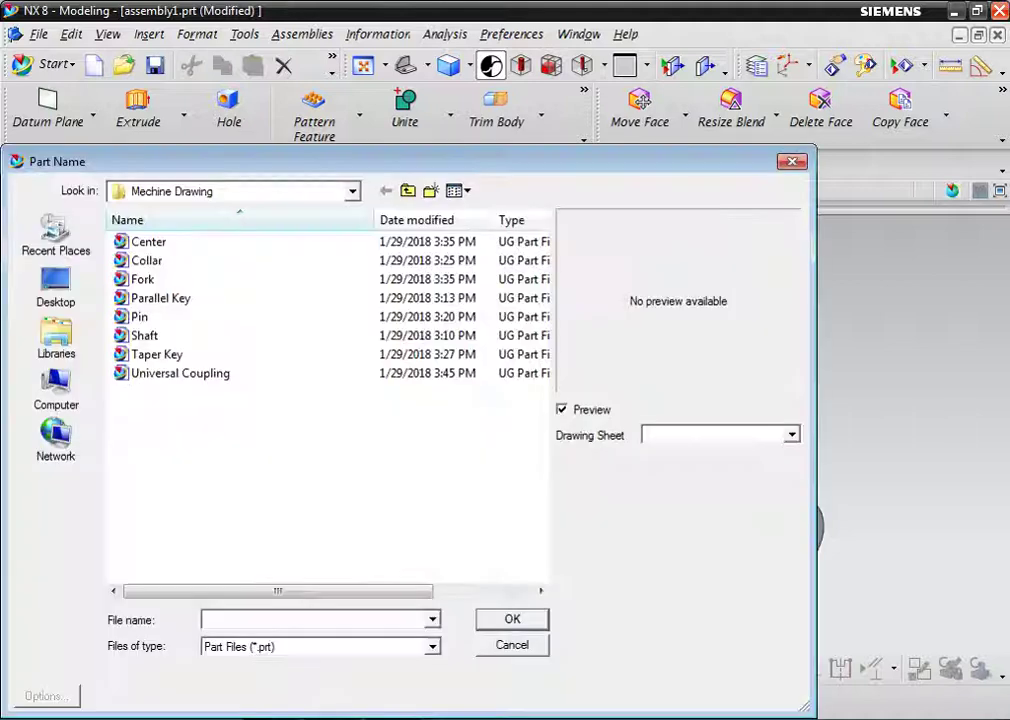
pyautogui.click(157, 354)
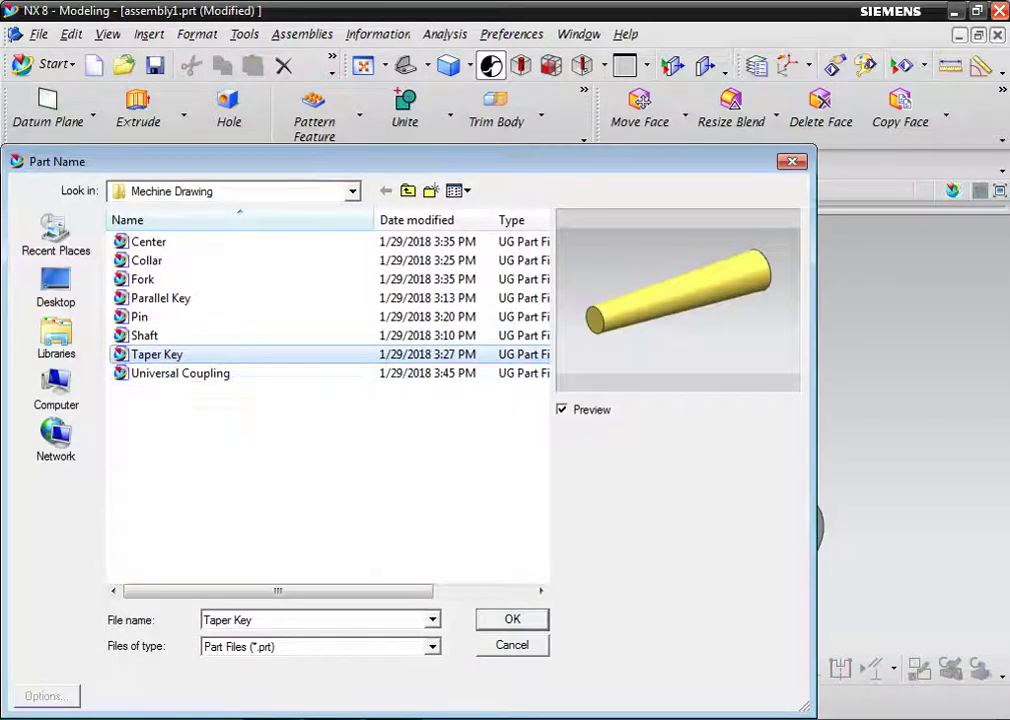
pyautogui.click(512, 619)
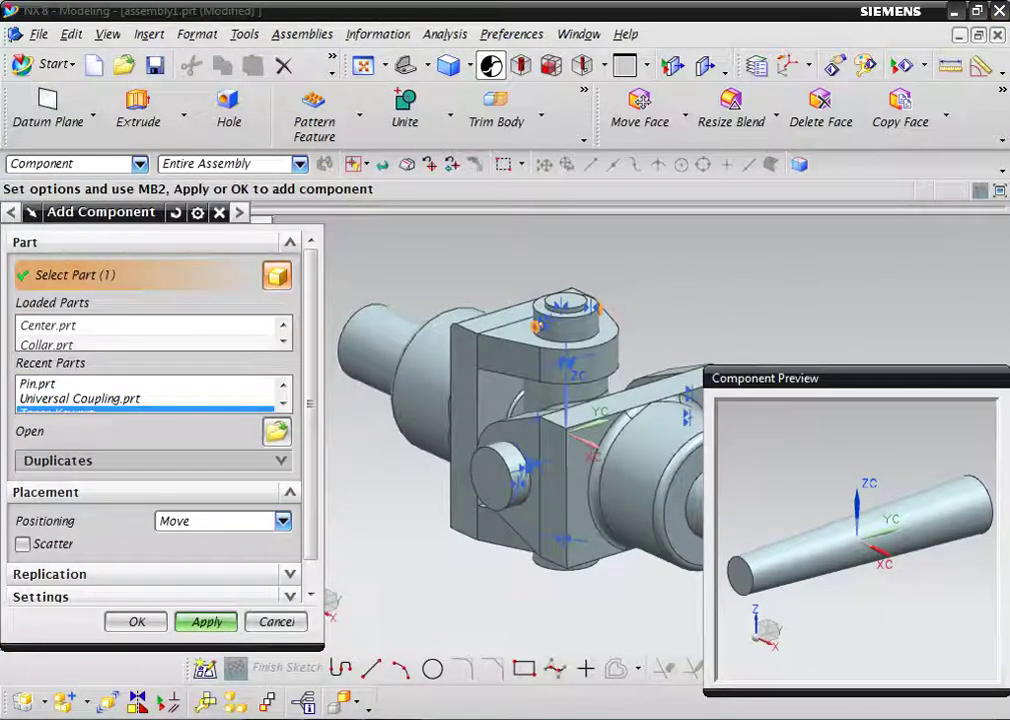
pyautogui.press('Return')
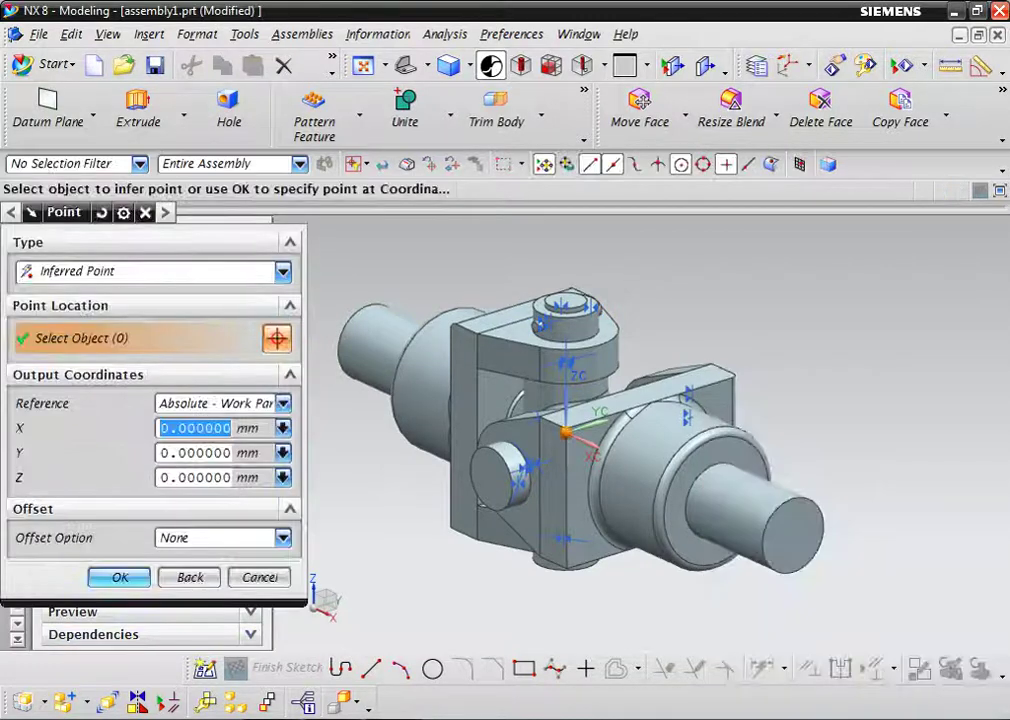
pyautogui.press('Return')
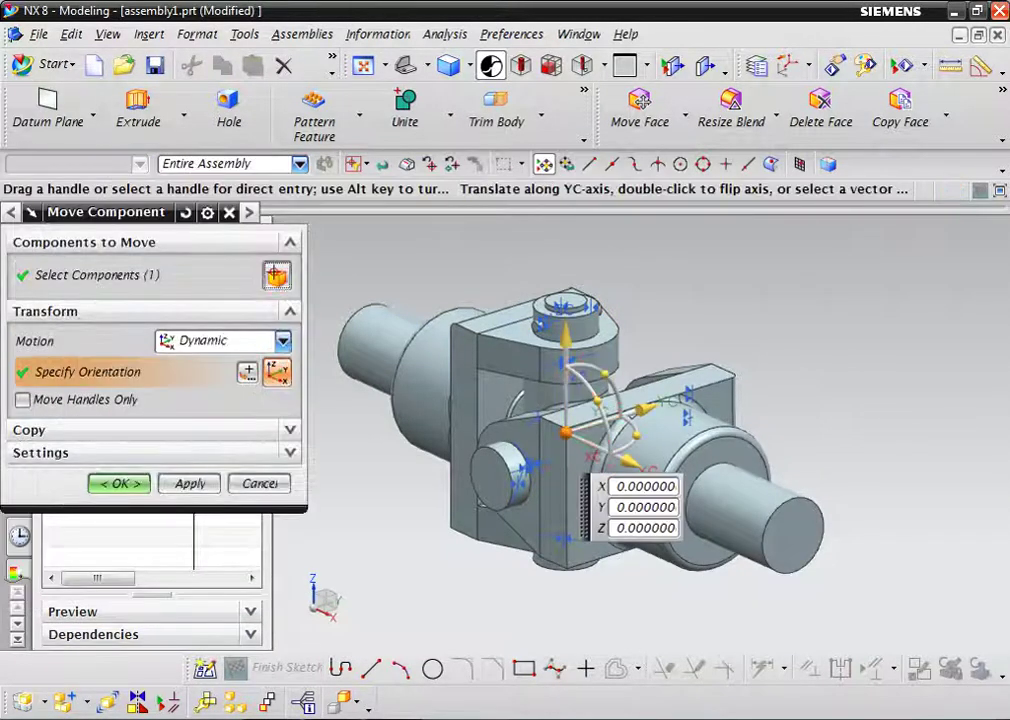
# Move the taper key 115 along YC, rotate it -90° about XC, and lower it 90 in Z
pyautogui.moveTo(627, 458); pyautogui.dragTo(858, 398)
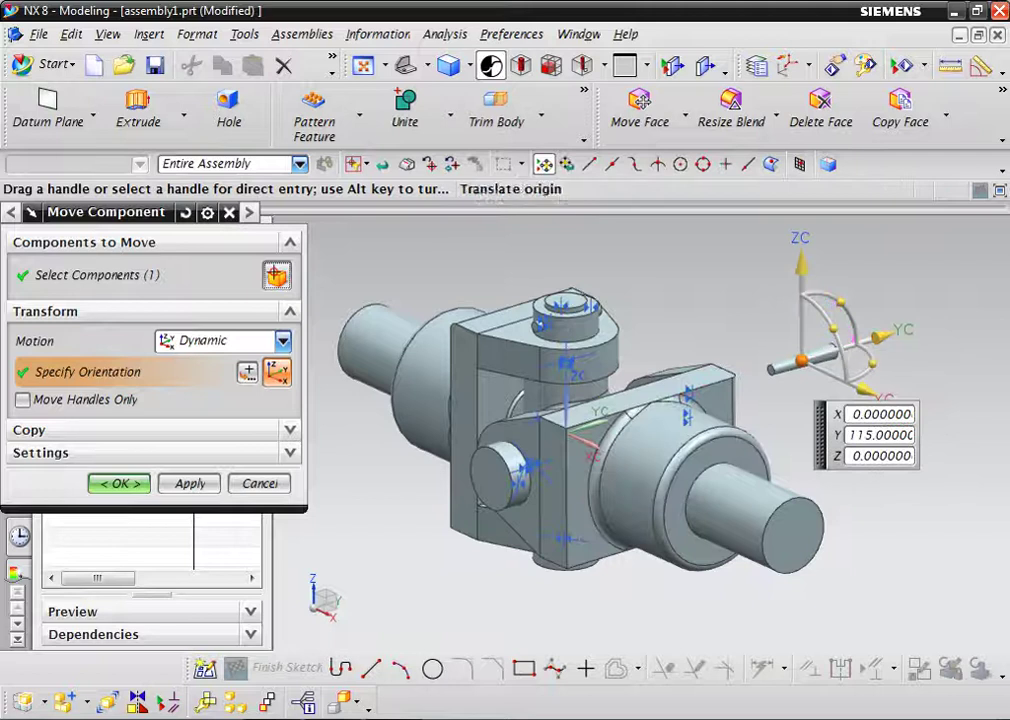
pyautogui.moveTo(840, 298); pyautogui.dragTo(895, 470)
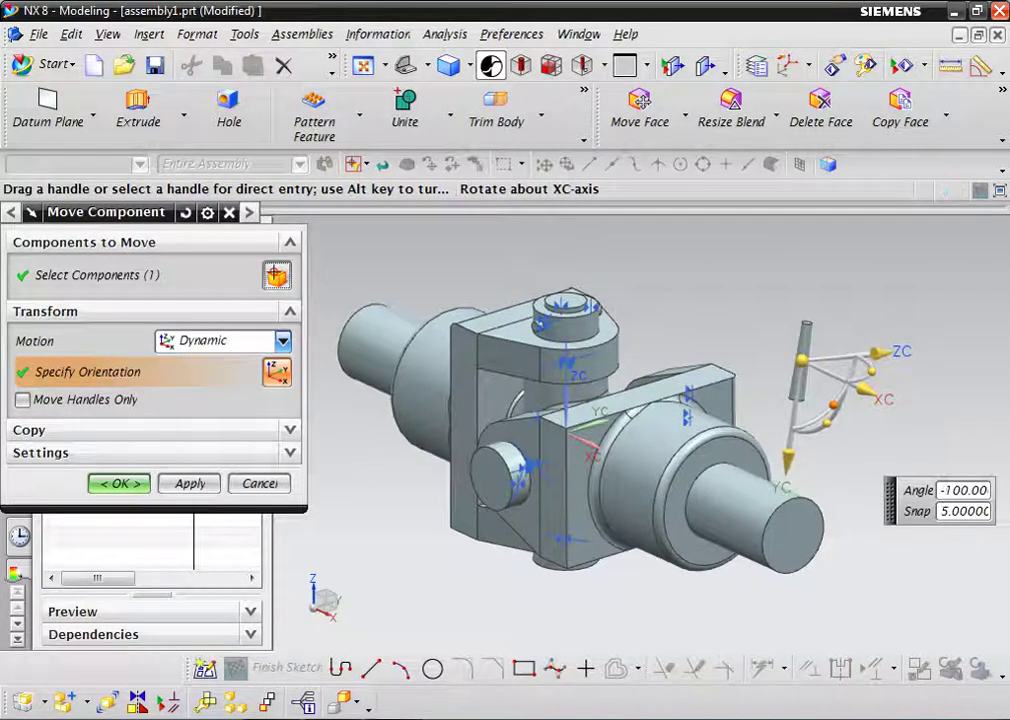
pyautogui.moveTo(895, 470); pyautogui.dragTo(860, 440)
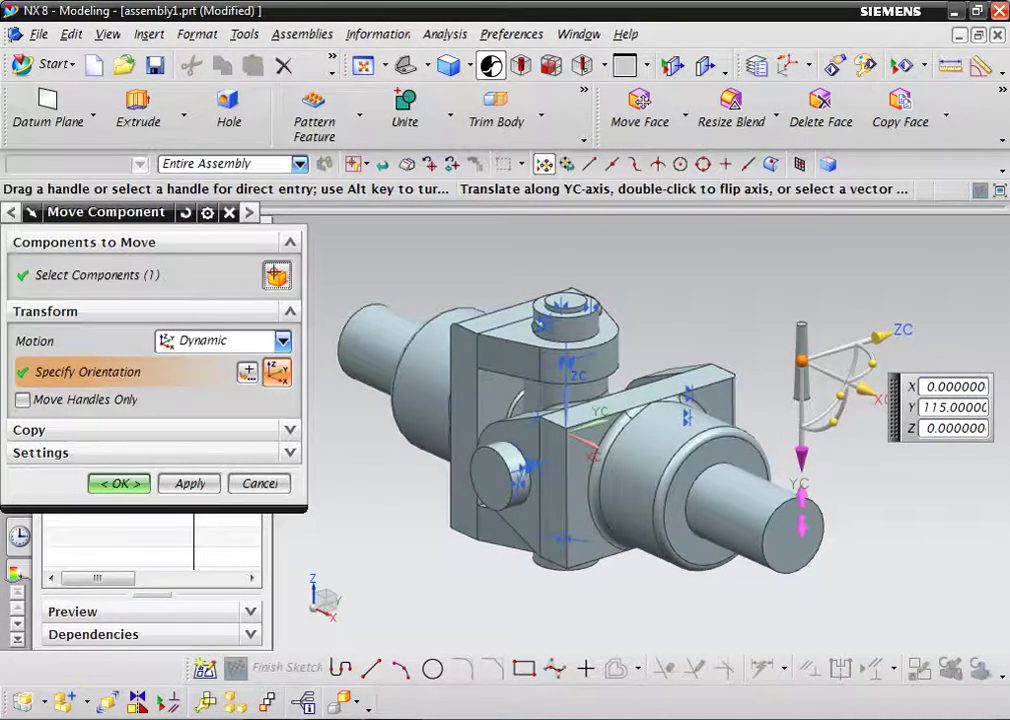
pyautogui.moveTo(800, 455); pyautogui.dragTo(800, 660)
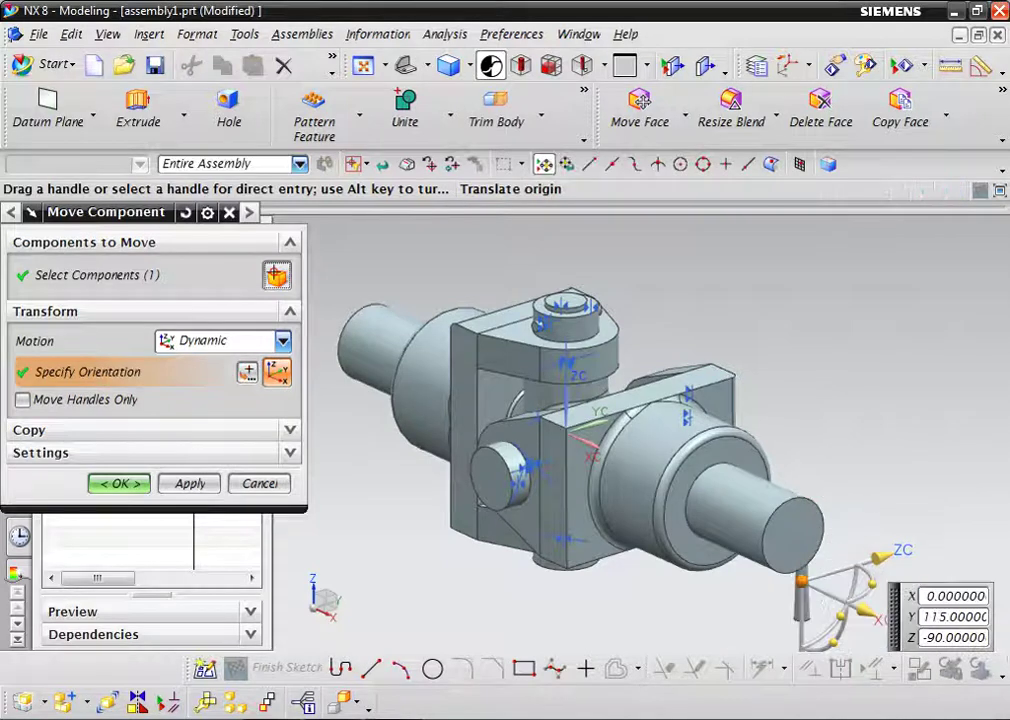
pyautogui.press('Return')
pyautogui.scroll(-3, 367, 427)
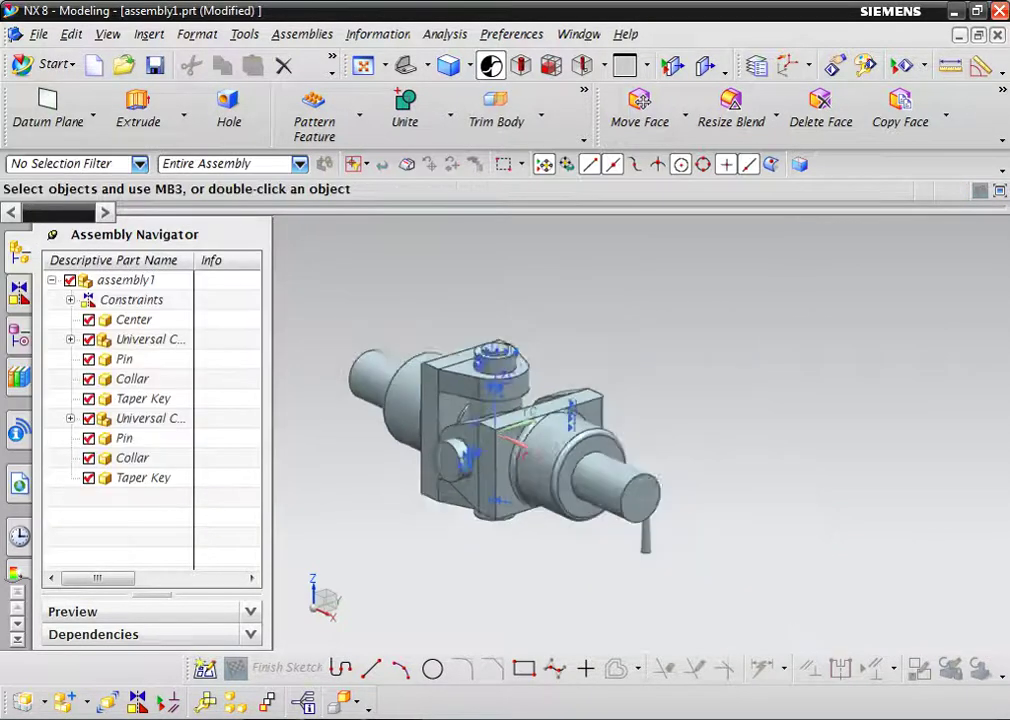
# Align the taper key's centerline with the right collar's cross-hole centerline
pyautogui.moveTo(470, 430); pyautogui.dragTo(740, 450, button='middle')
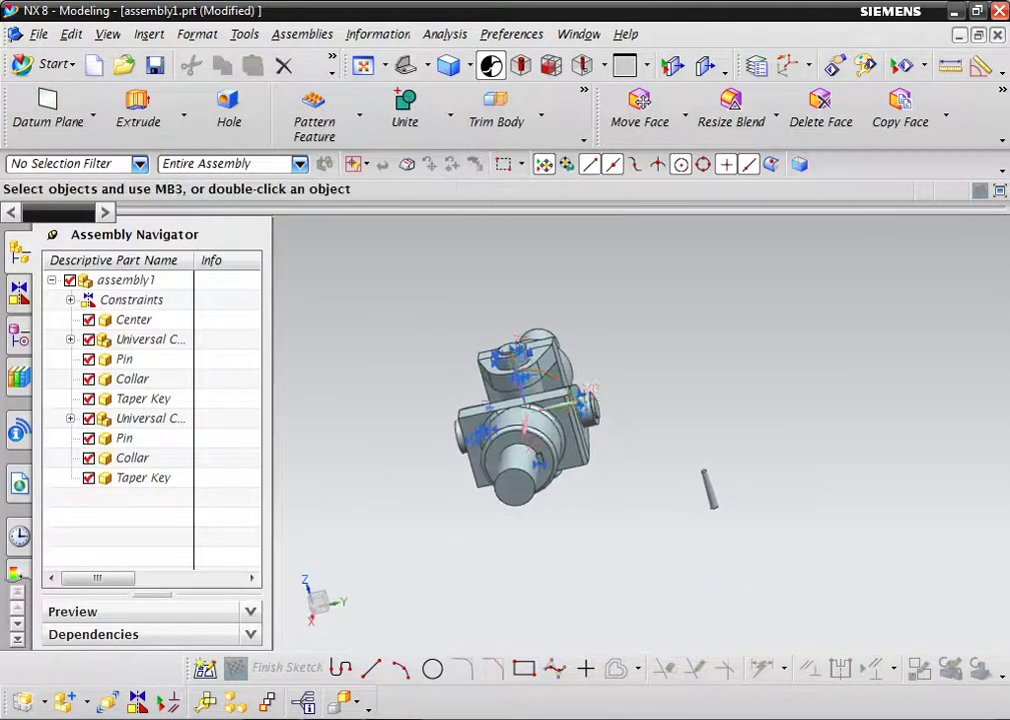
pyautogui.scroll(3, 743, 450)
pyautogui.scroll(2, 671, 455)
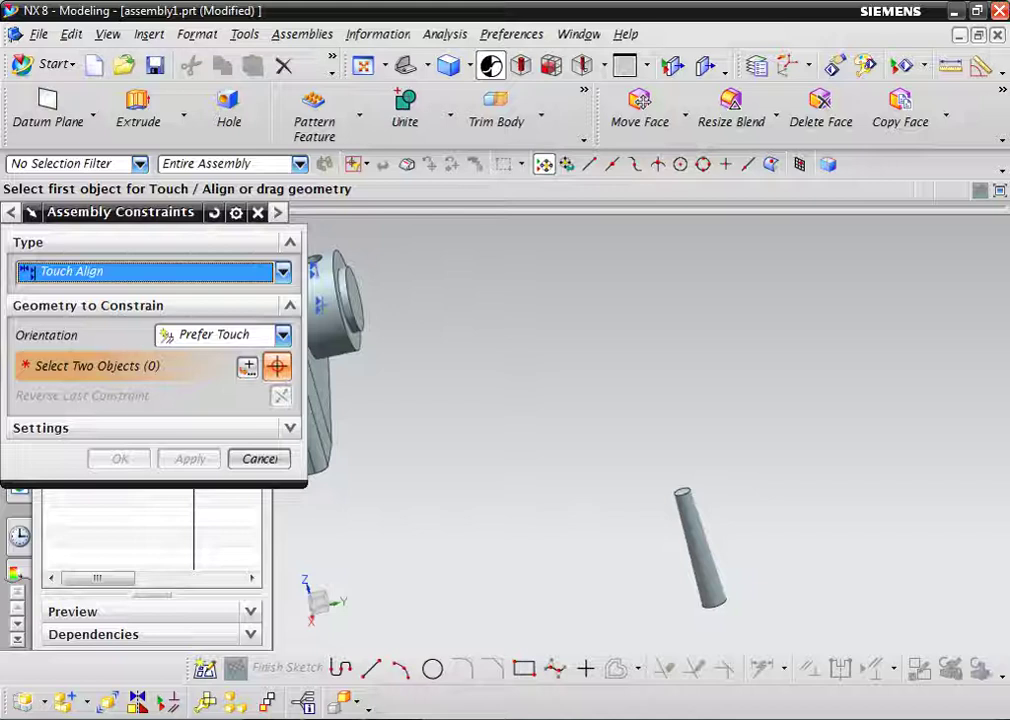
pyautogui.click(703, 562)
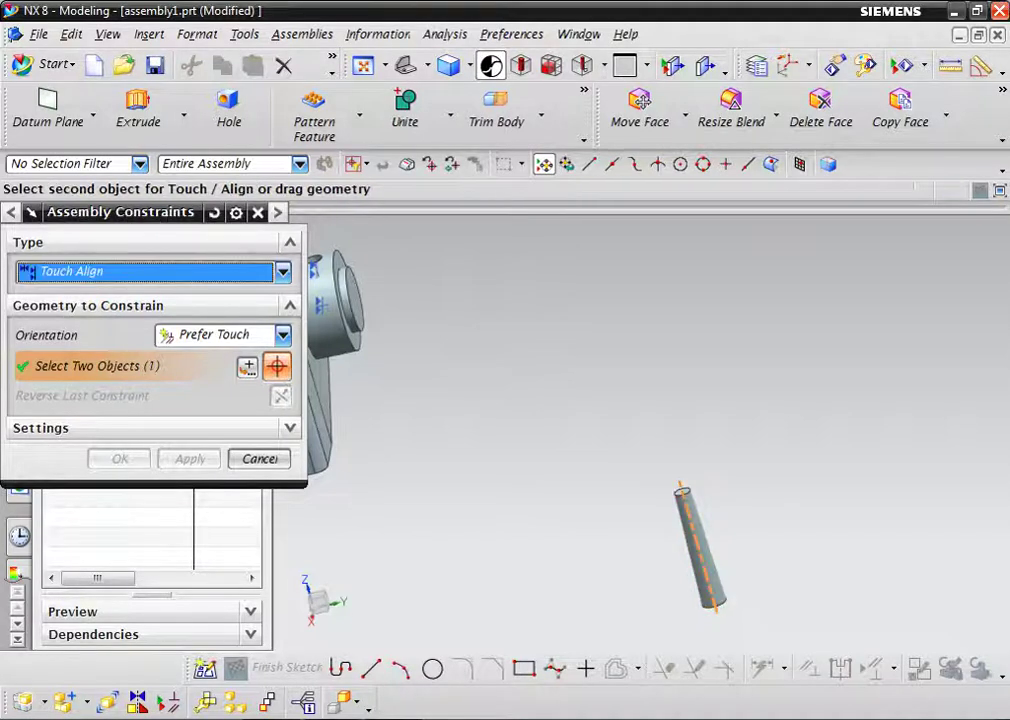
pyautogui.scroll(2, 600, 330)
pyautogui.scroll(2, 600, 330)
pyautogui.scroll(2, 600, 330)
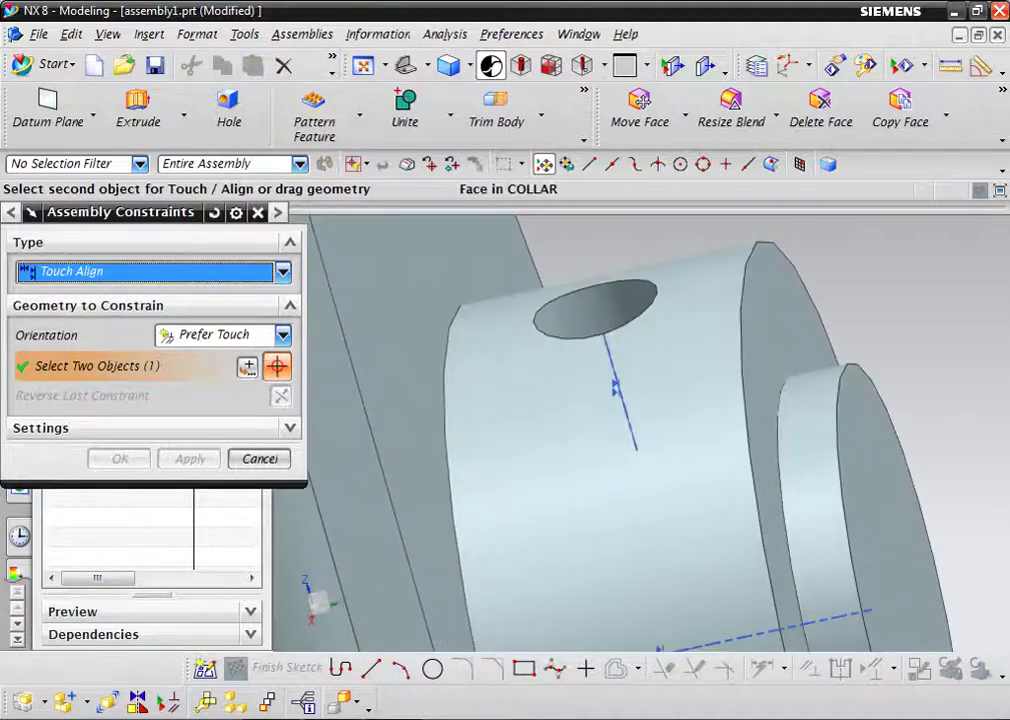
pyautogui.click(607, 355)
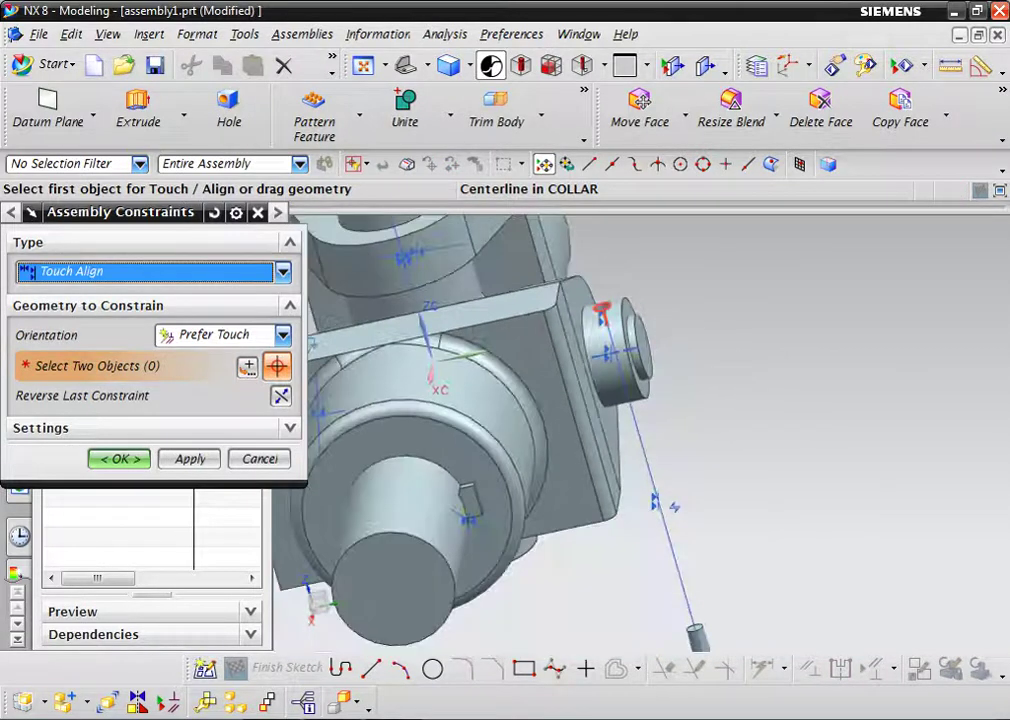
# Touch the taper key's face to the collar hole's face
pyautogui.scroll(-3, 660, 500)
pyautogui.scroll(3, 660, 500)
pyautogui.scroll(2, 660, 500)
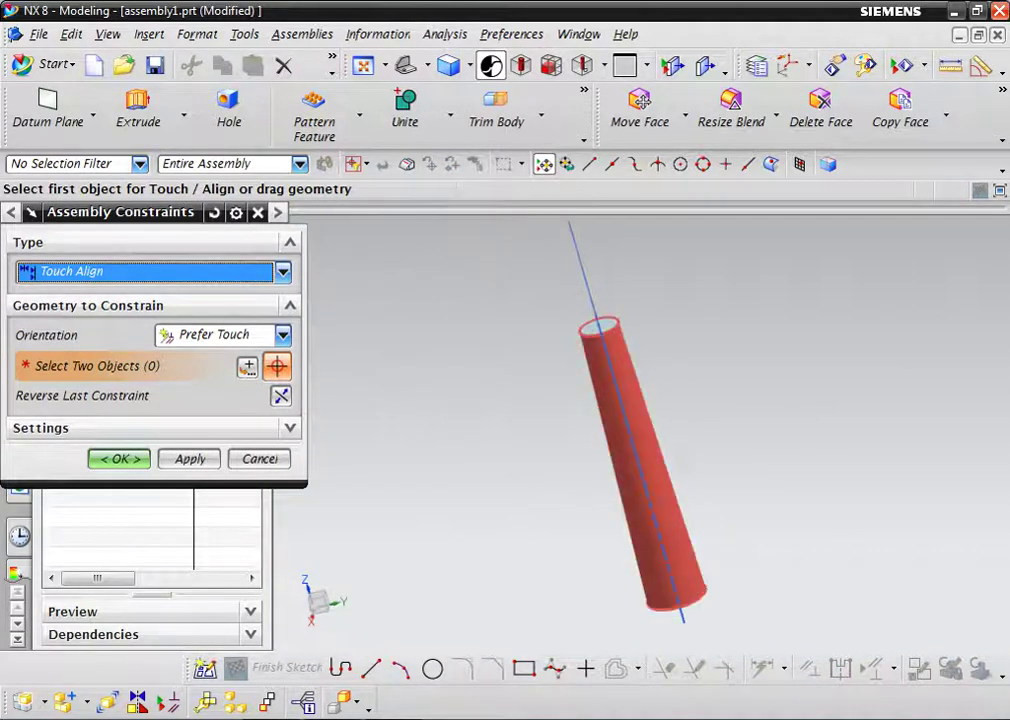
pyautogui.click(645, 470)
pyautogui.scroll(-3, 680, 440)
pyautogui.scroll(-2, 680, 440)
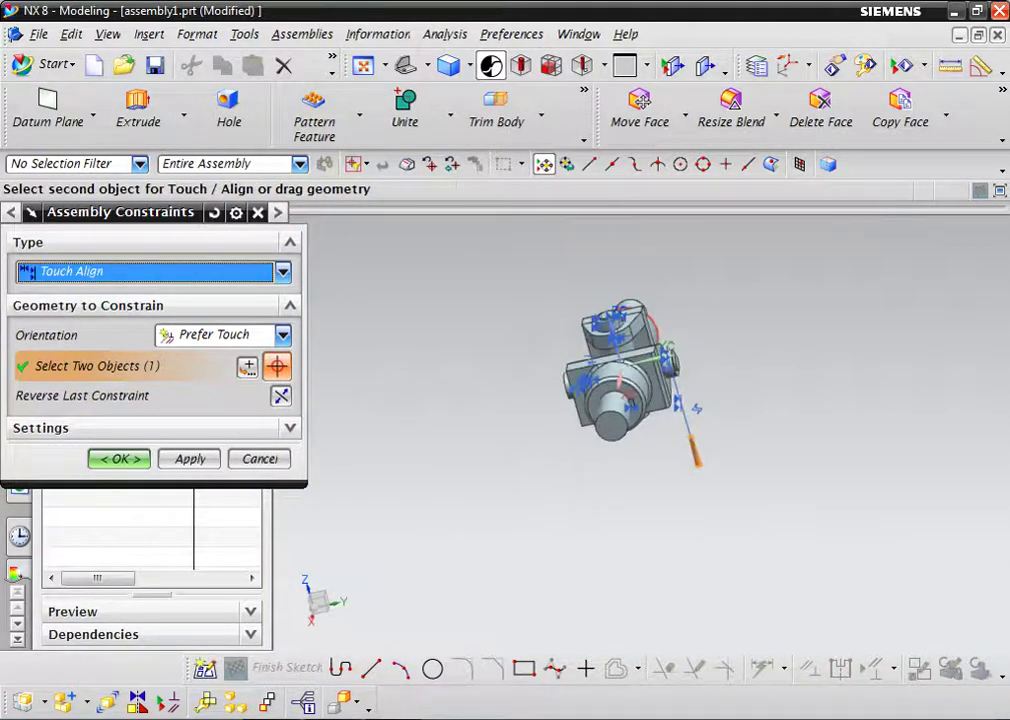
pyautogui.scroll(3, 650, 388)
pyautogui.scroll(2, 640, 420)
pyautogui.scroll(2, 620, 470)
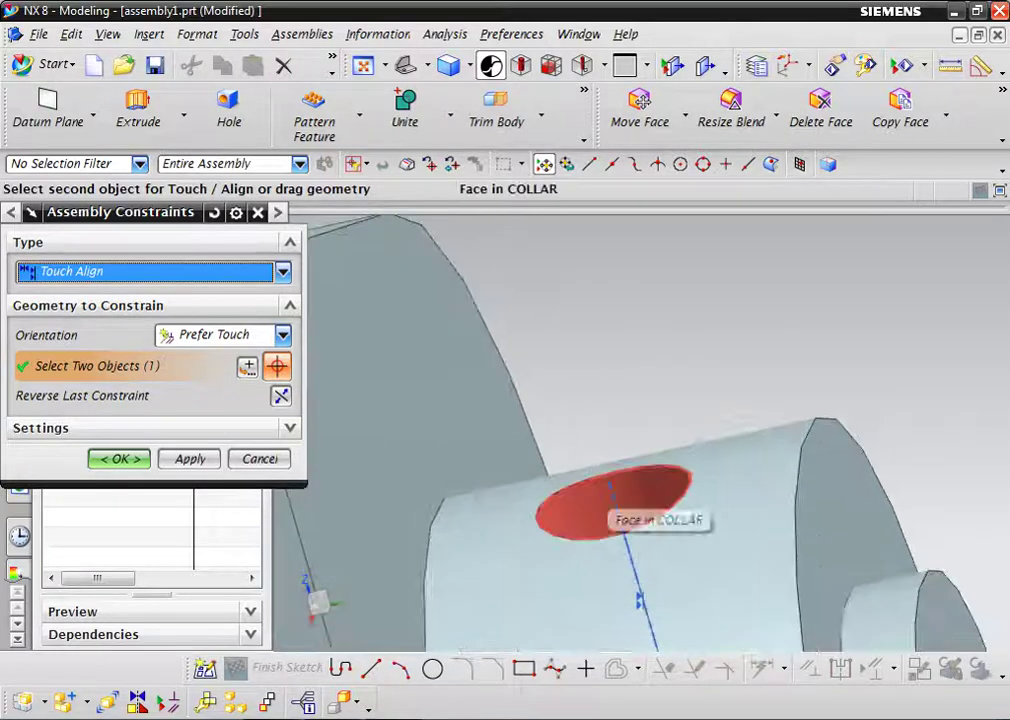
pyautogui.click(610, 500)
# Fit and orbit the assembly to check the seated key, then close Assembly Constraints
pyautogui.scroll(-2, 610, 500)
pyautogui.scroll(-2, 610, 500)
pyautogui.scroll(-2, 610, 500)
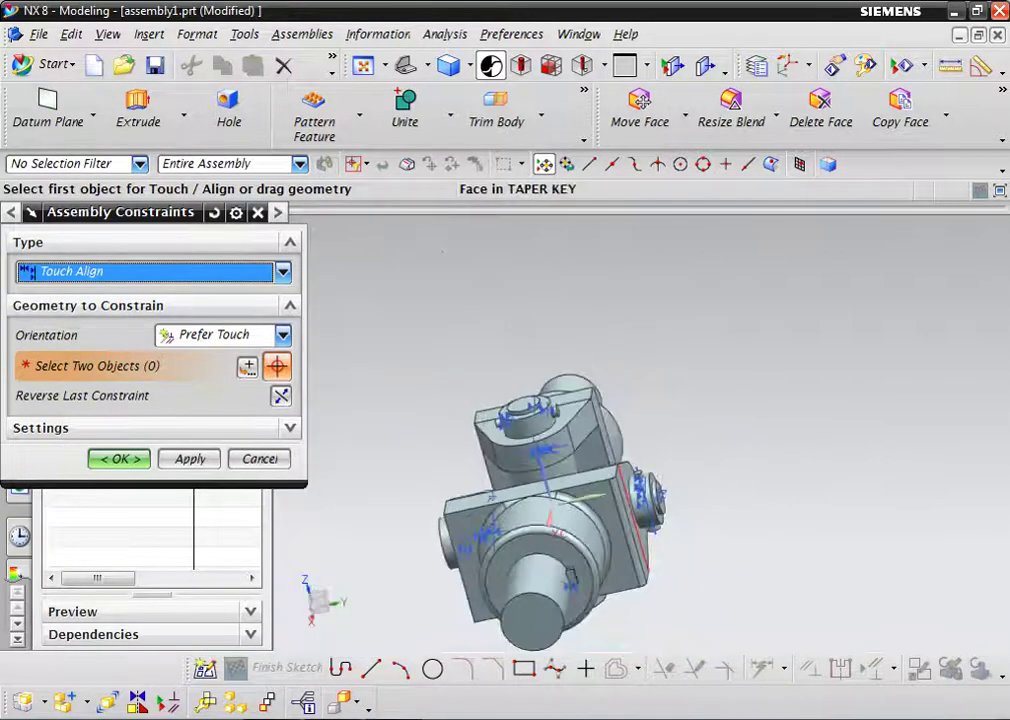
pyautogui.scroll(-2, 640, 440)
pyautogui.click(405, 65)
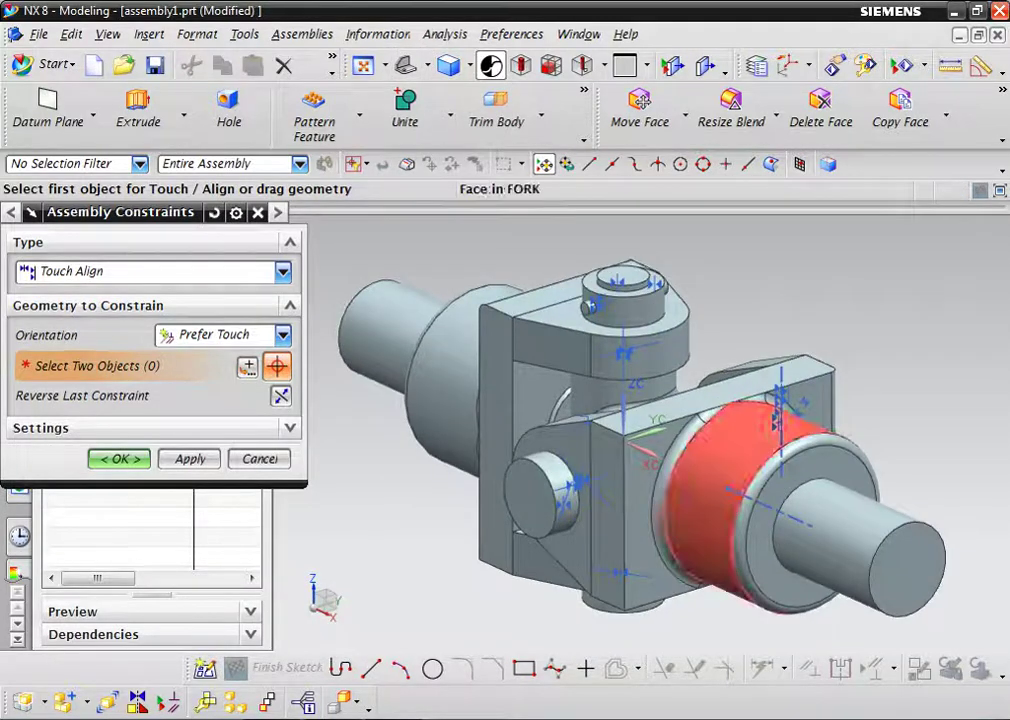
pyautogui.moveTo(600, 400); pyautogui.dragTo(230, 490, button='middle')
pyautogui.moveTo(412, 452); pyautogui.dragTo(230, 470, button='middle')
pyautogui.press('Escape')
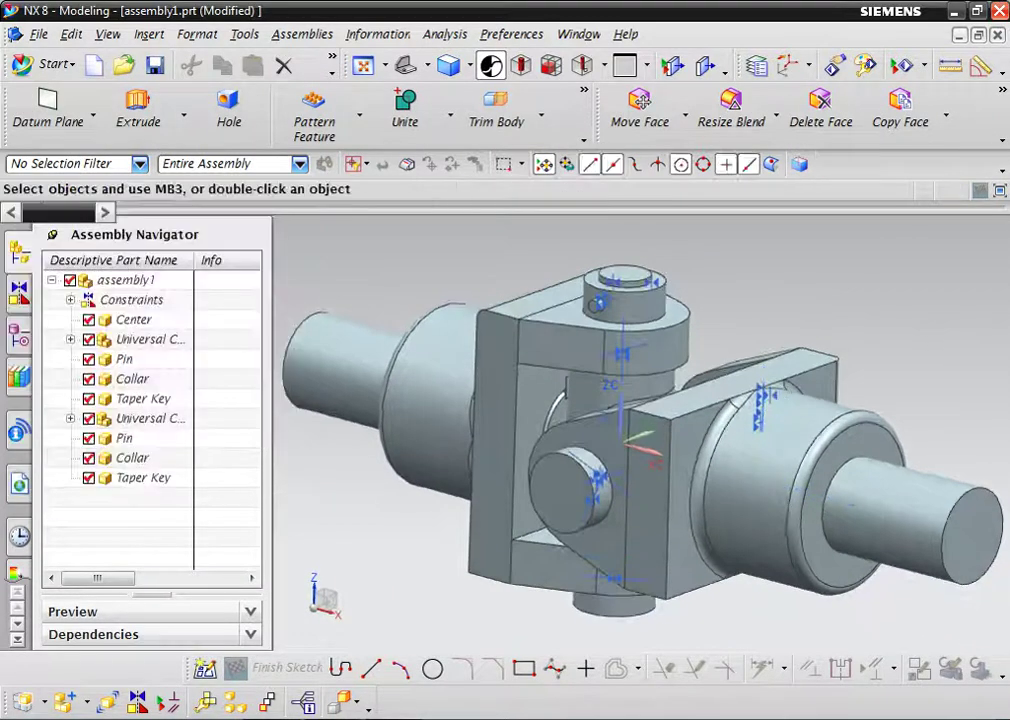
# Select all 16 constraints in the Constraint Navigator and hide their symbols
pyautogui.click(19, 290)
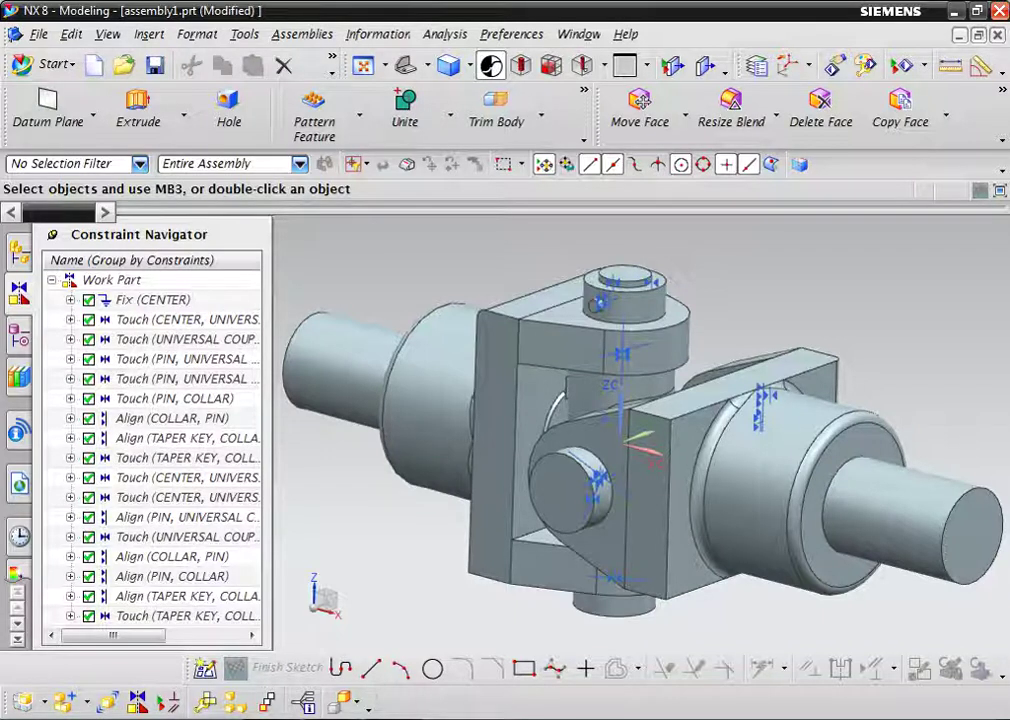
pyautogui.click(152, 299)
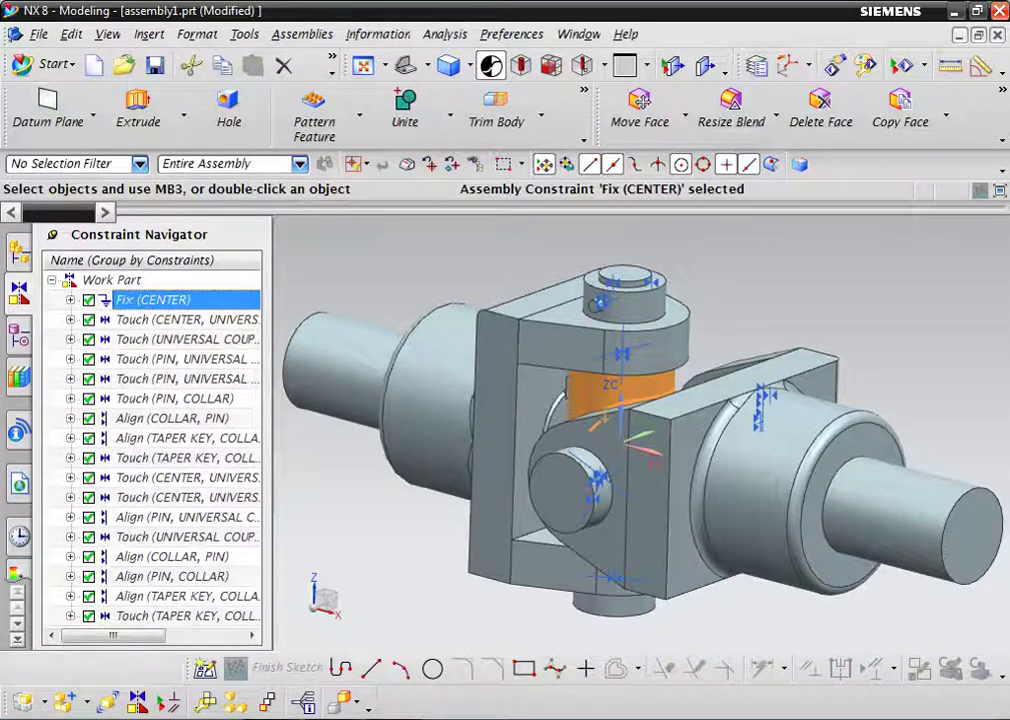
pyautogui.keyDown('shift'); pyautogui.click(150, 615); pyautogui.keyUp('shift')
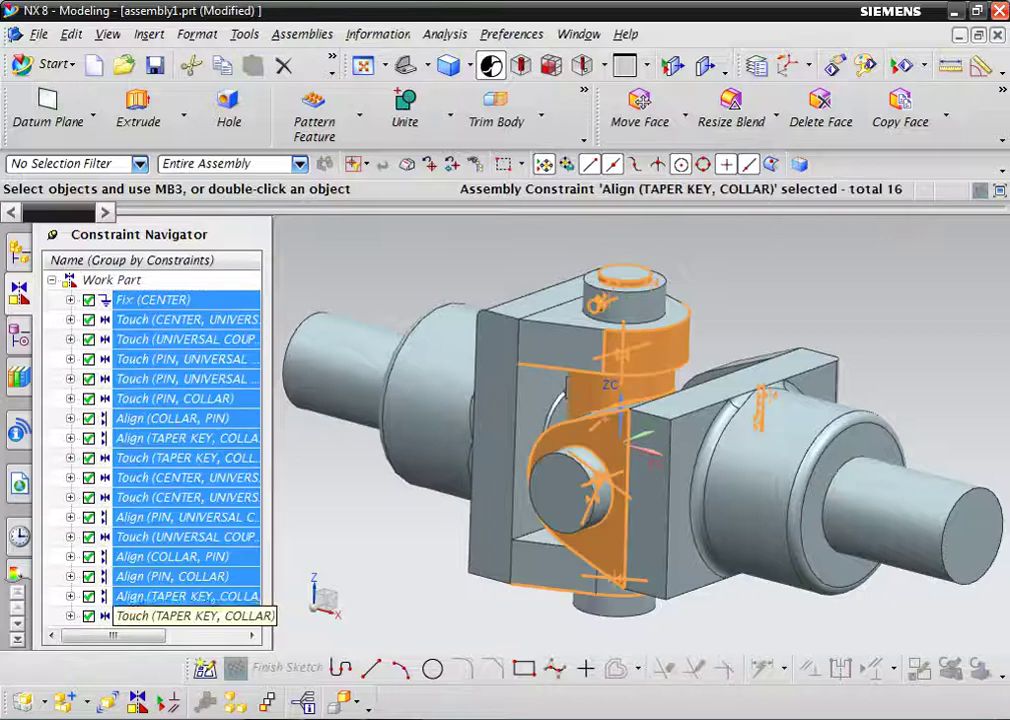
pyautogui.rightClick(172, 497)
pyautogui.click(209, 525)
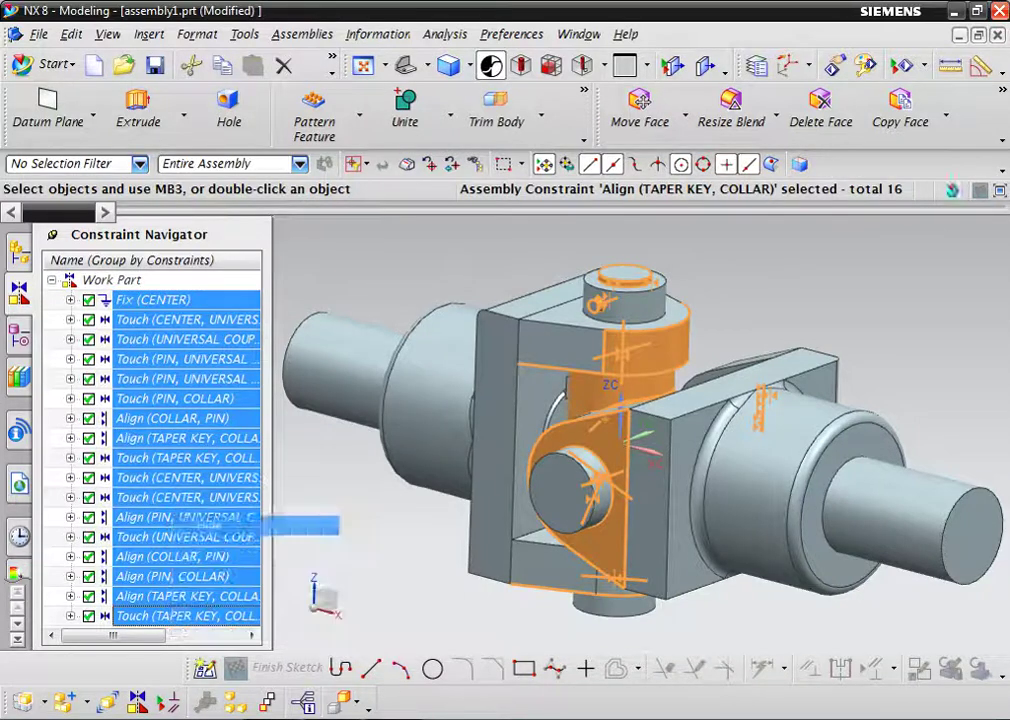
pyautogui.scroll(-3, 380, 450)
pyautogui.moveTo(380, 450)
pyautogui.mouseDown(button='middle')
pyautogui.moveTo(252, 470)
pyautogui.moveTo(262, 478)
pyautogui.mouseUp(button='middle')
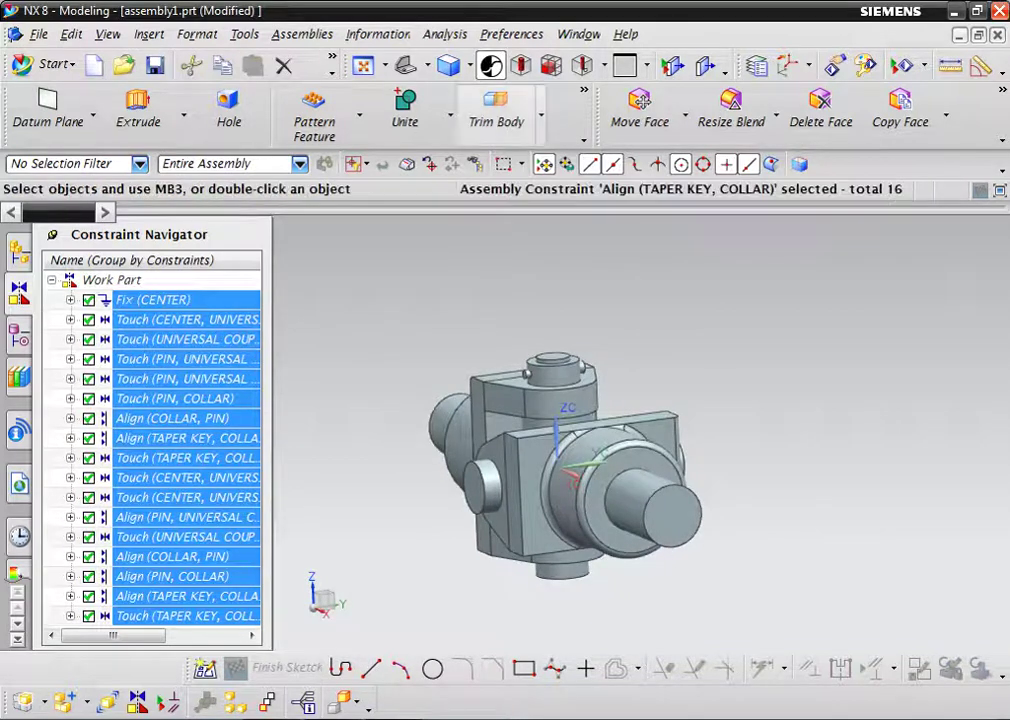
# Switch the display to Studio shading so the parts show their colours
pyautogui.click(469, 66)
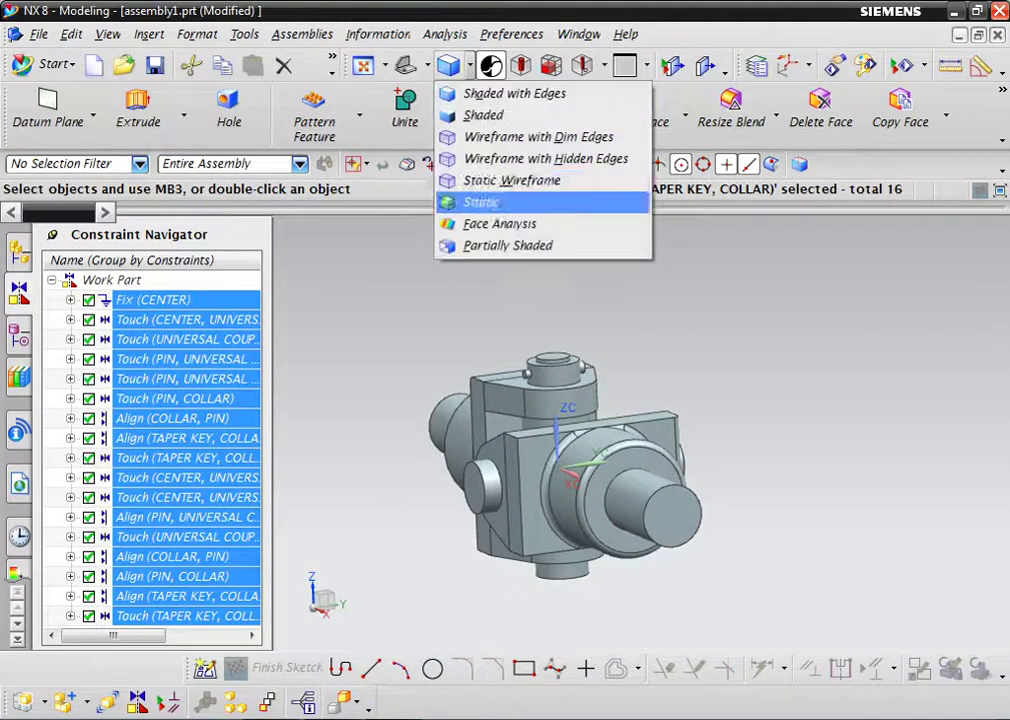
pyautogui.click(490, 205)
pyautogui.moveTo(255, 470); pyautogui.dragTo(258, 470, button='middle')
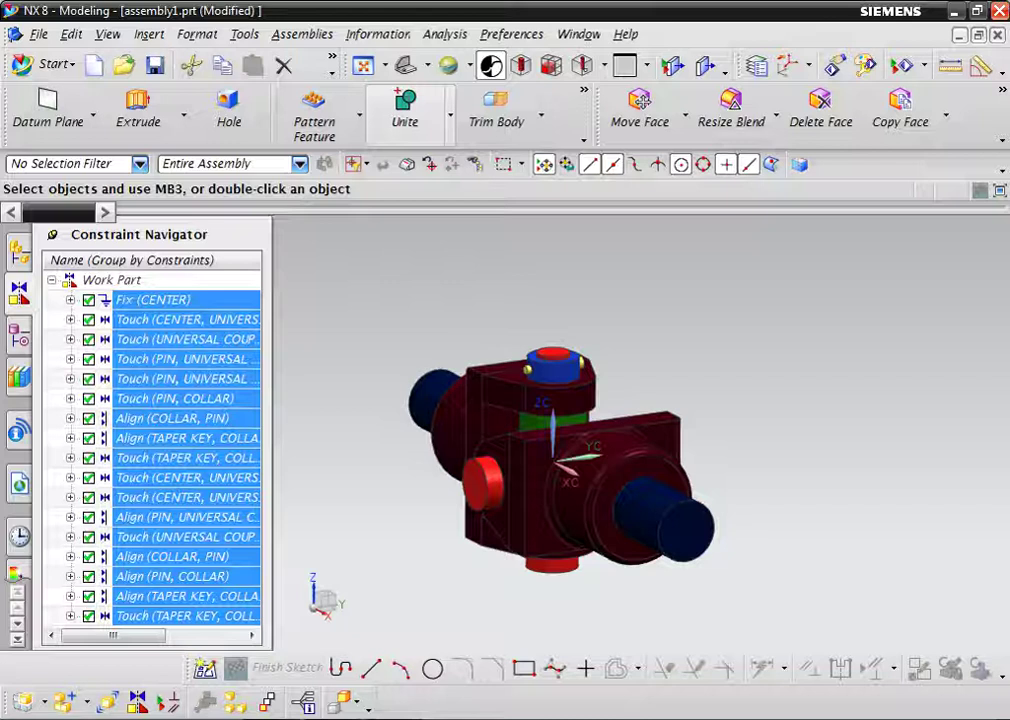
# Fit the assembly in view and narrow the Constraint Navigator to enlarge the model
pyautogui.rightClick(405, 65)
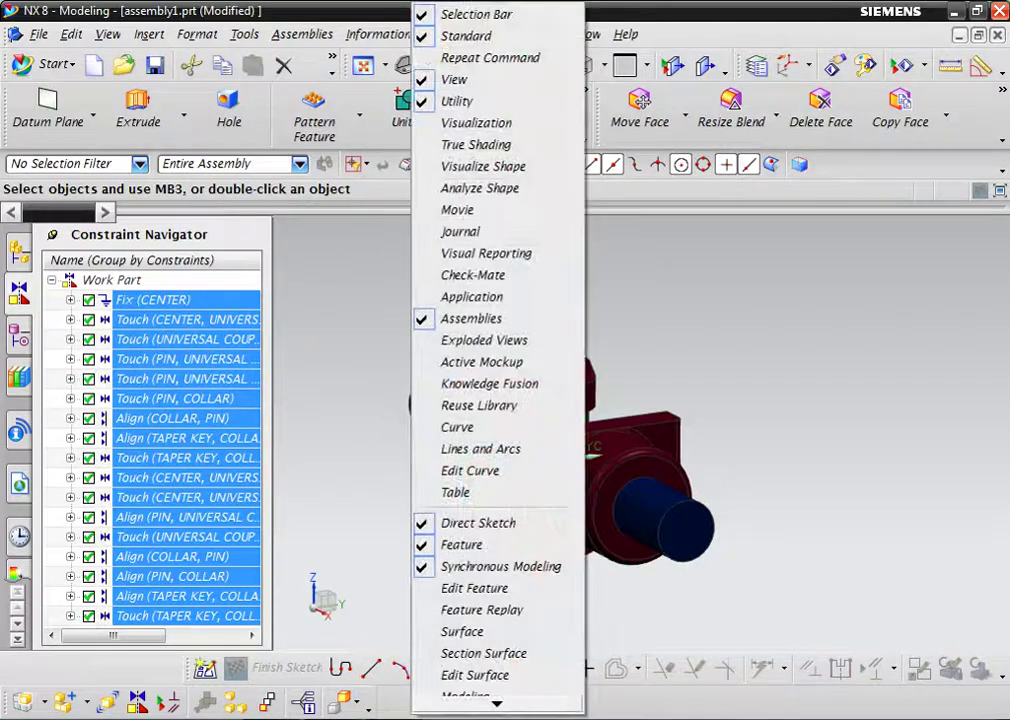
pyautogui.press('Escape')
pyautogui.hotkey('ctrl', 'f')
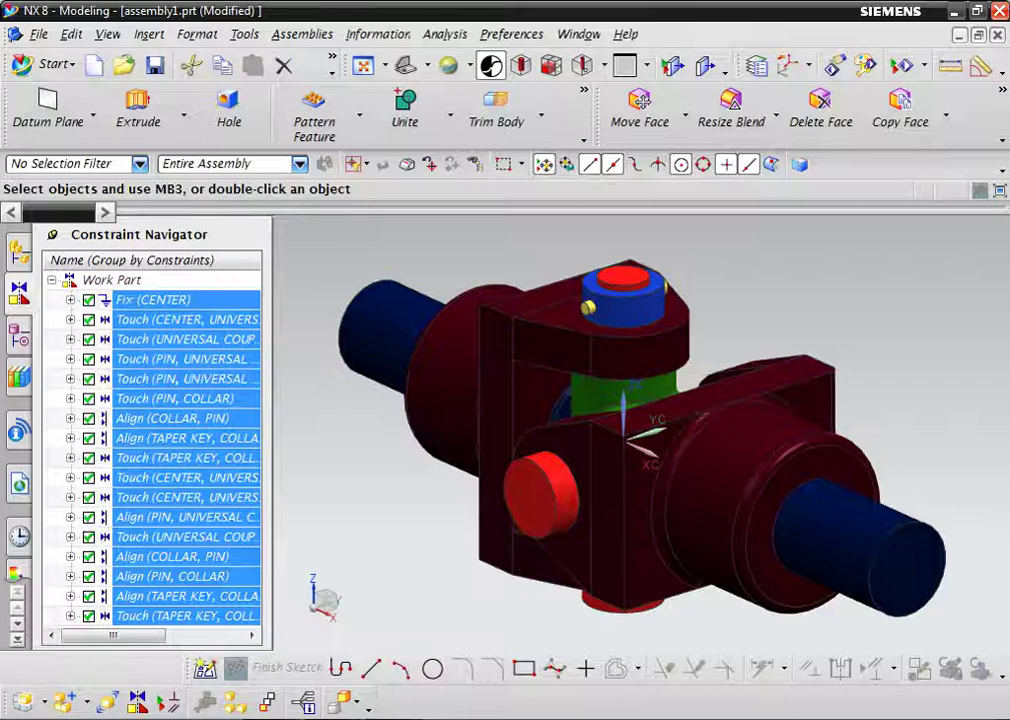
pyautogui.moveTo(270, 590); pyautogui.dragTo(183, 590)
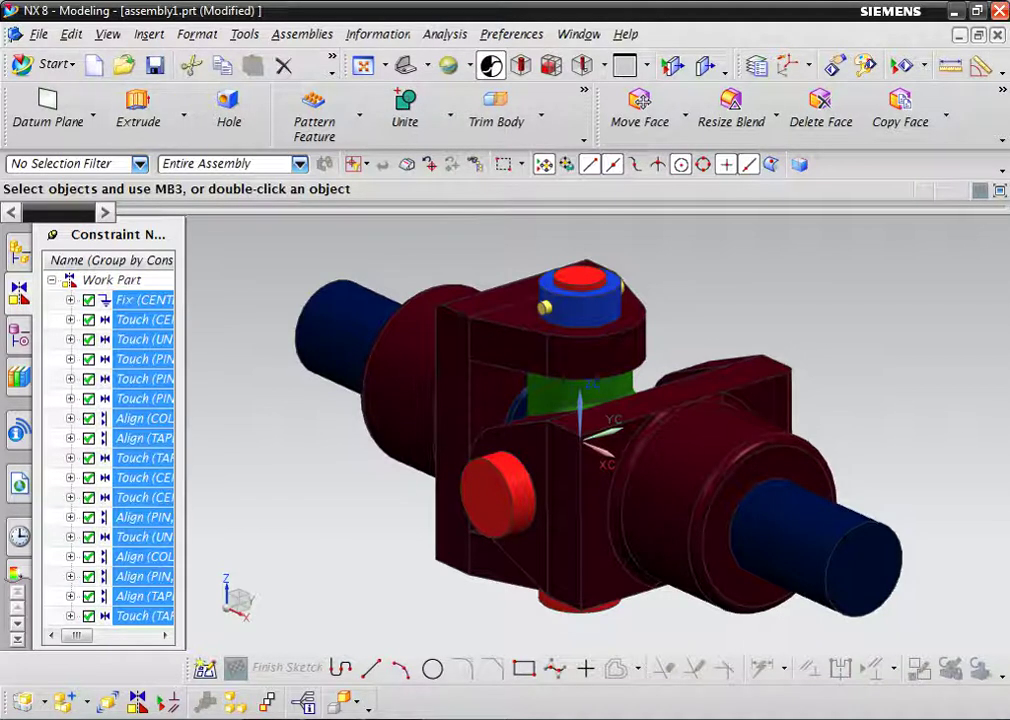
pyautogui.click(107, 34)
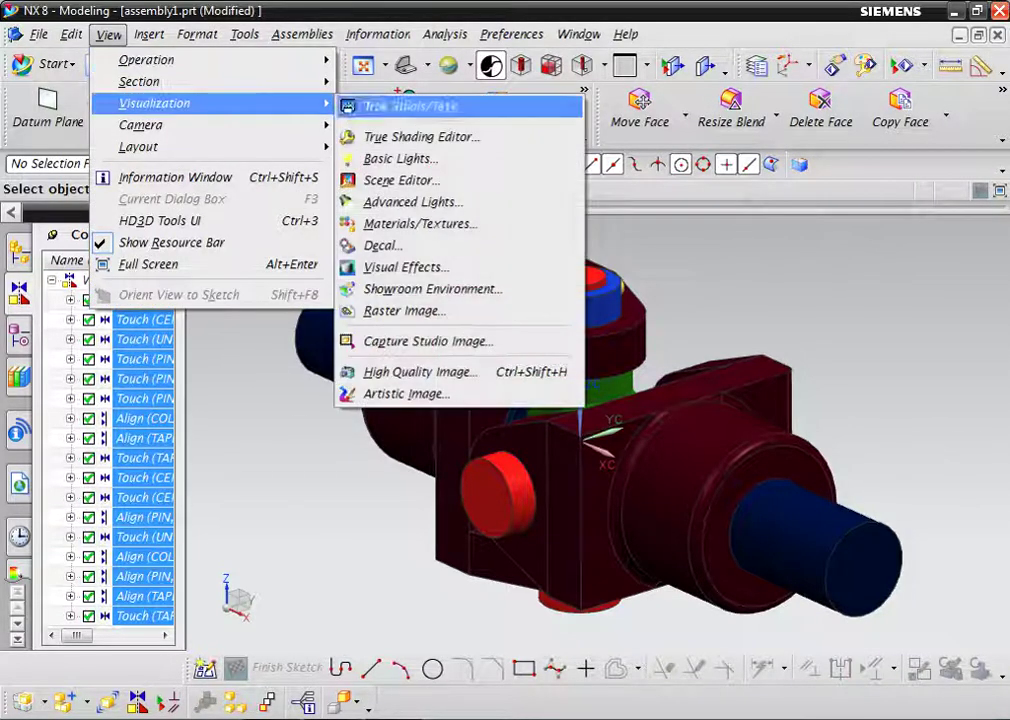
# Render a photo-realistic High Quality Image of the coupling and save it as a TIFF file
pyautogui.click(420, 371)
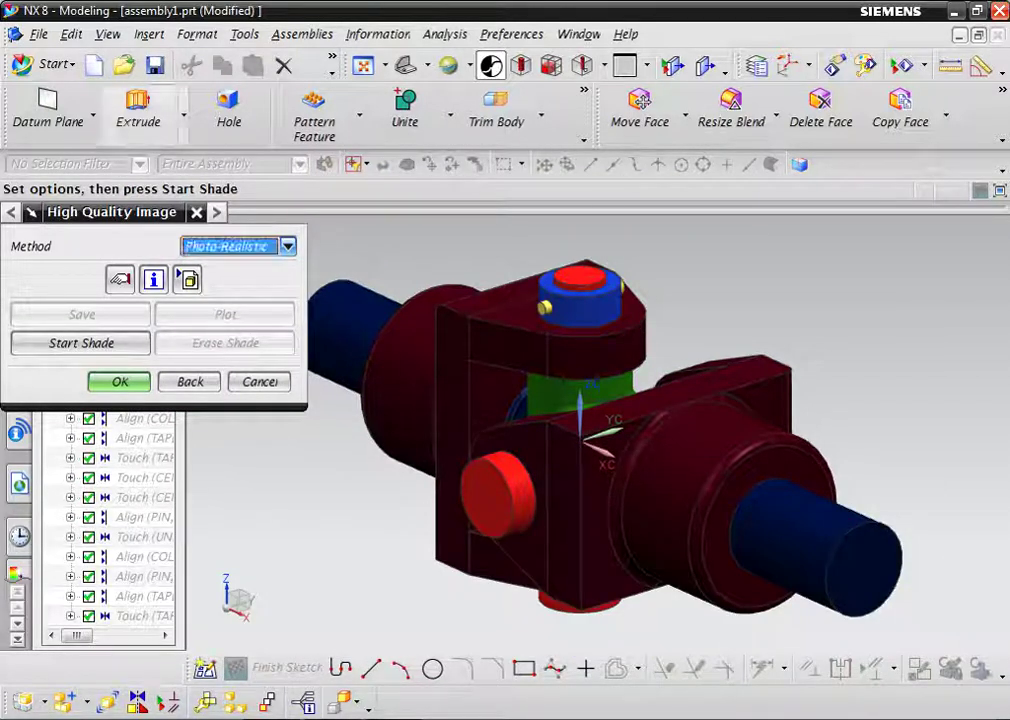
pyautogui.click(81, 343)
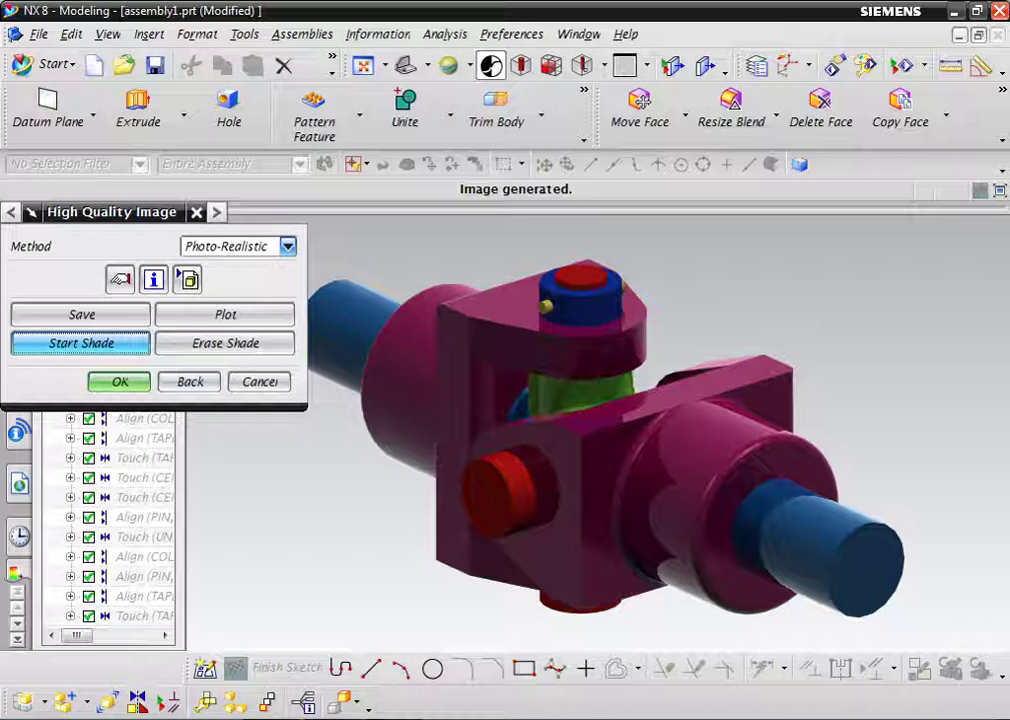
pyautogui.click(82, 314)
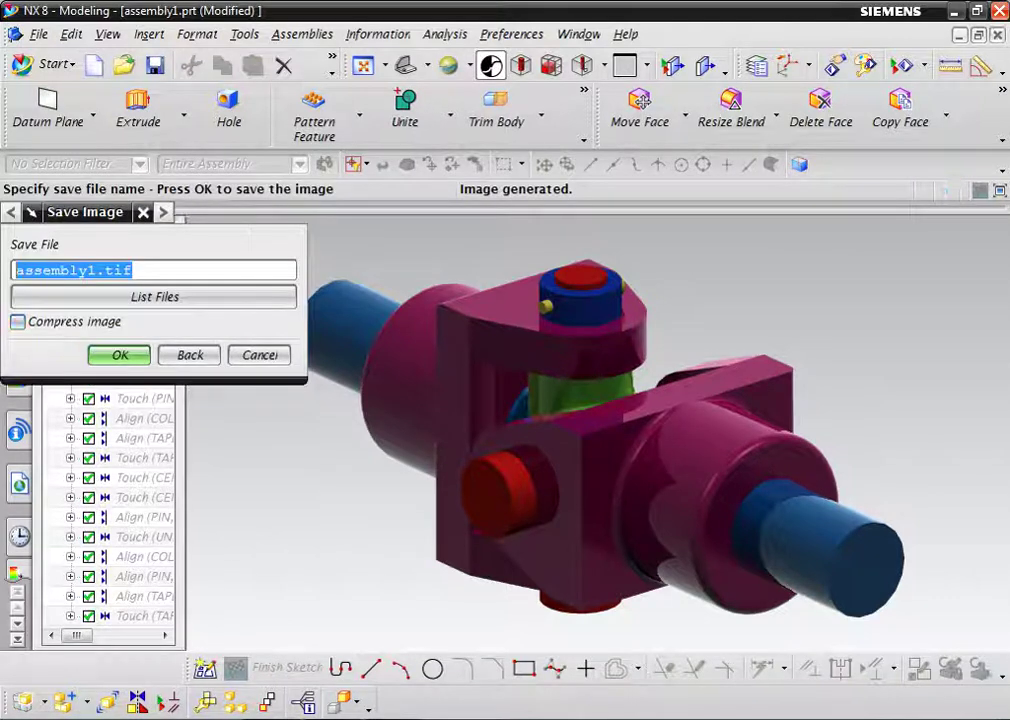
pyautogui.press('Return')
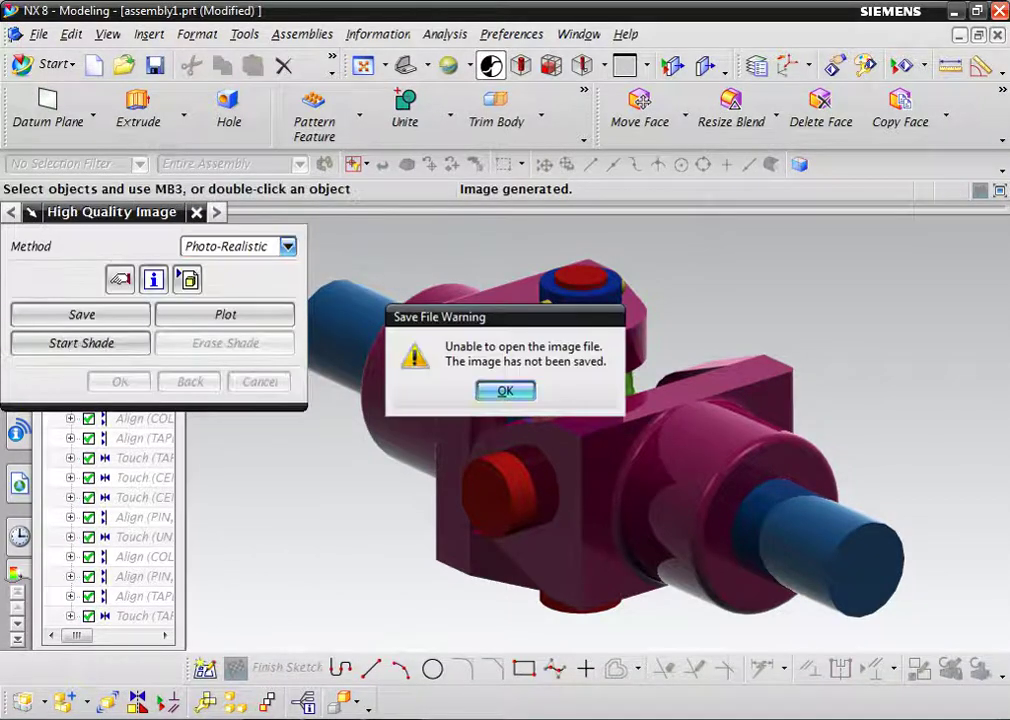
pyautogui.press('Return')
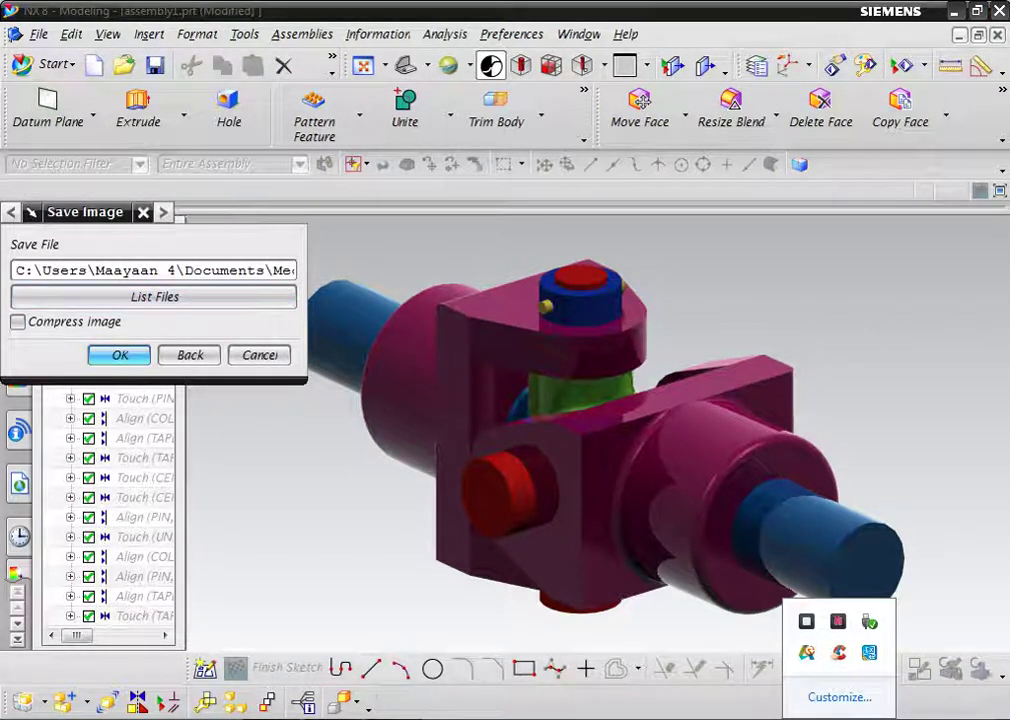
pyautogui.press('Escape')
pyautogui.press('Return')
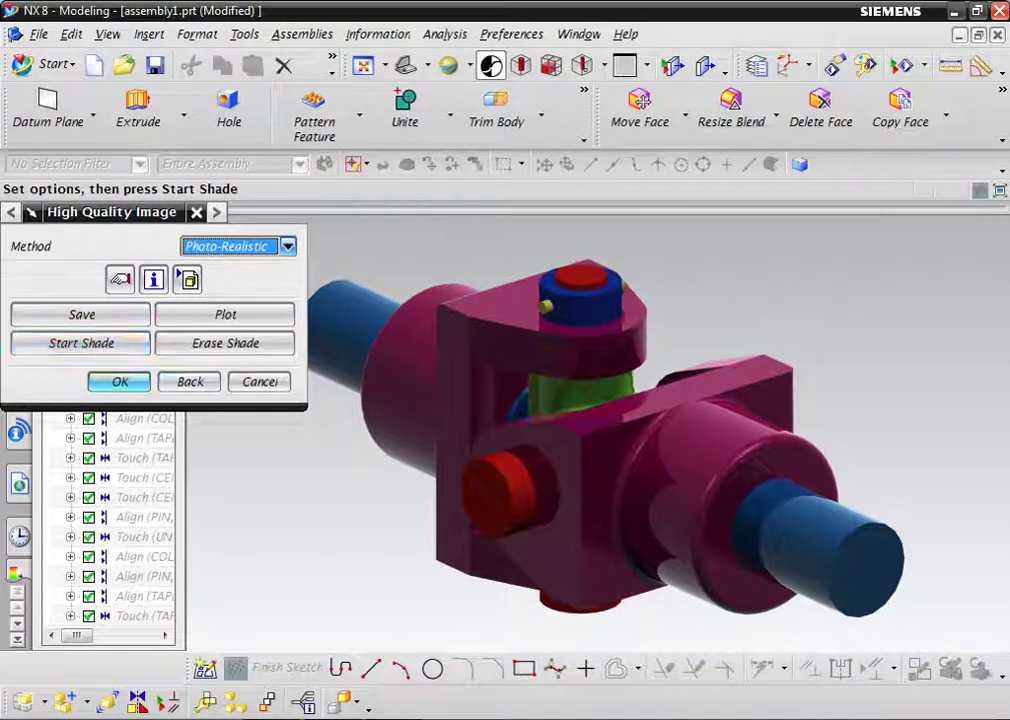
pyautogui.press('Return')
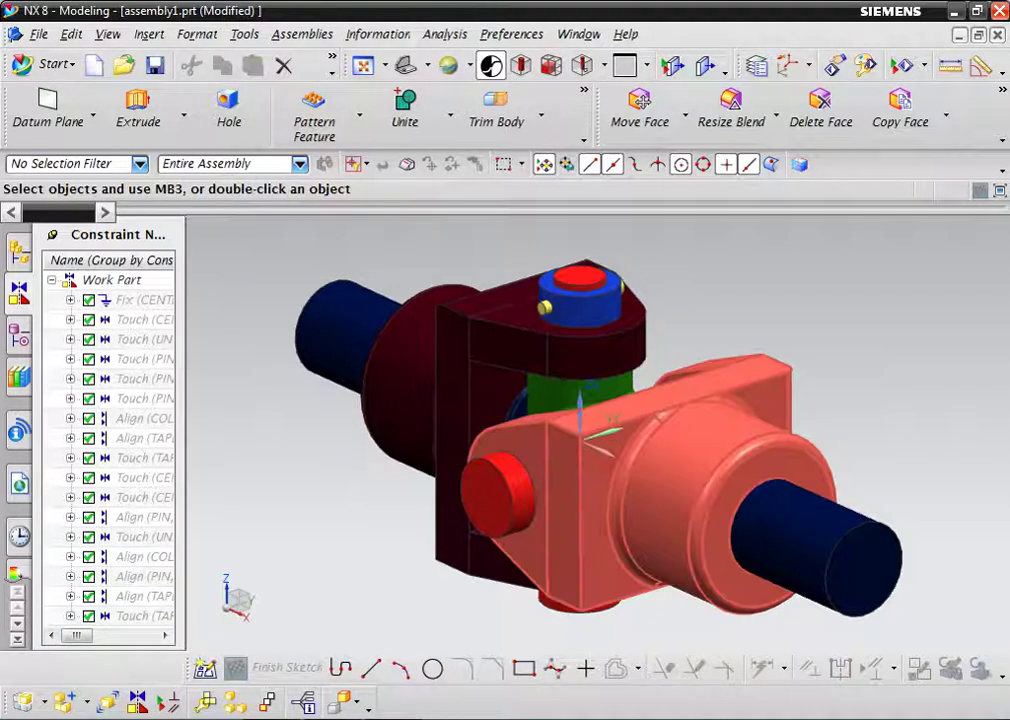
# Orbit and zoom around the coupling to inspect it, then begin saving it as assembly1.prt
pyautogui.moveTo(580, 430); pyautogui.dragTo(640, 400, button='middle')
pyautogui.moveTo(600, 440)
pyautogui.mouseDown(button='middle')
pyautogui.moveTo(585, 430)
pyautogui.moveTo(590, 438)
pyautogui.moveTo(536, 451)
pyautogui.mouseUp(button='middle')
pyautogui.scroll(-2, 538, 453)
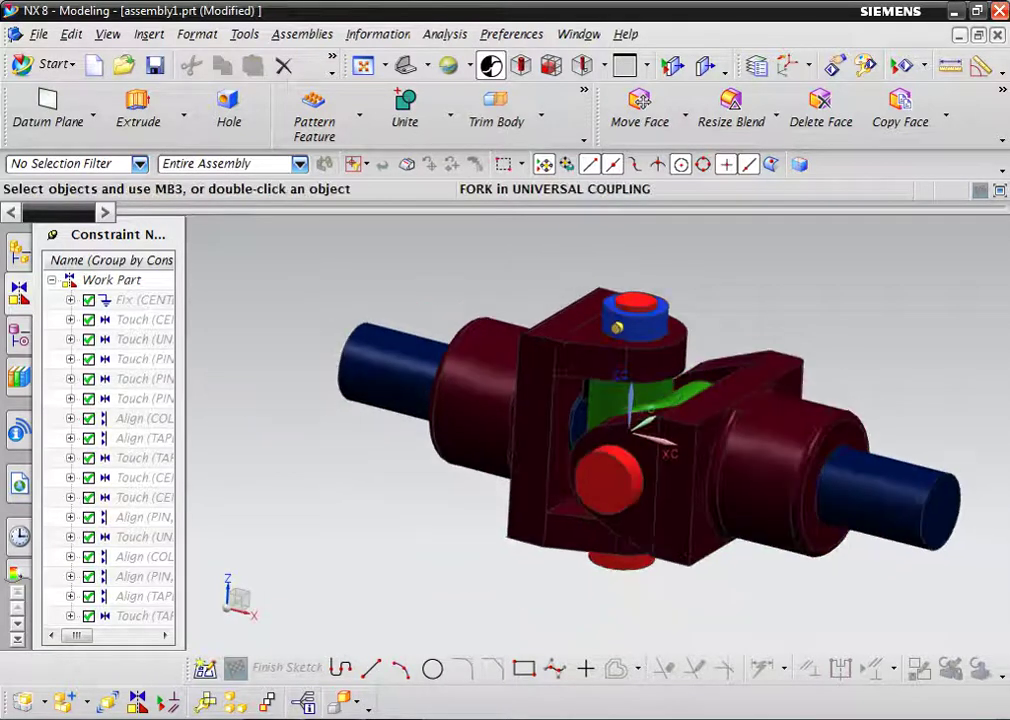
pyautogui.scroll(2, 900, 430)
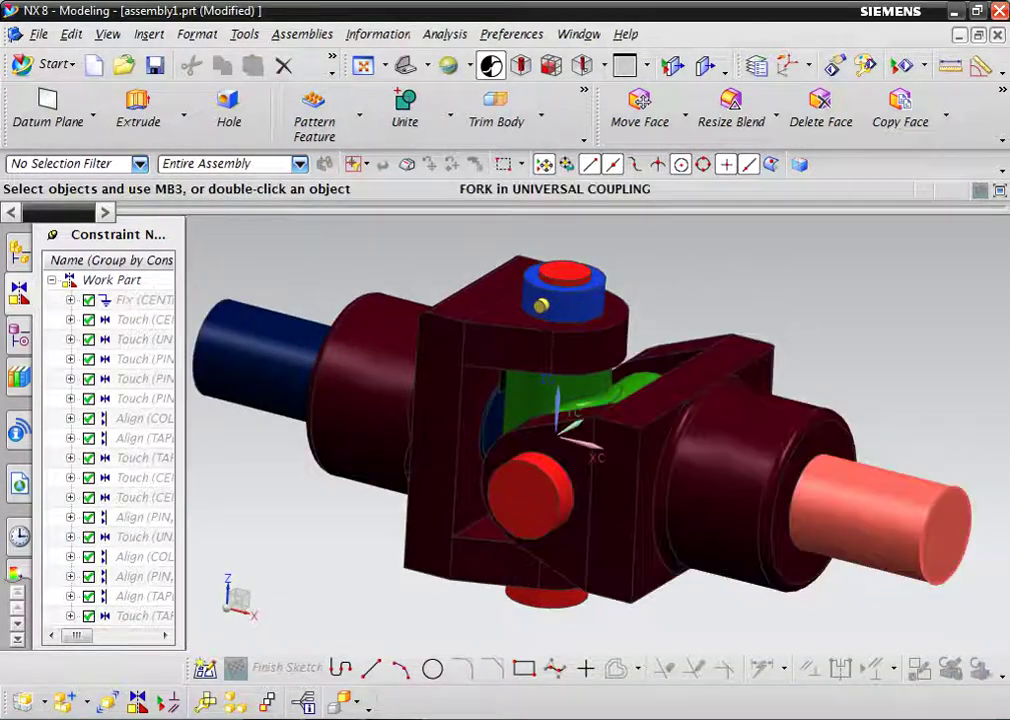
pyautogui.scroll(-1, 880, 480)
pyautogui.scroll(2, 880, 480)
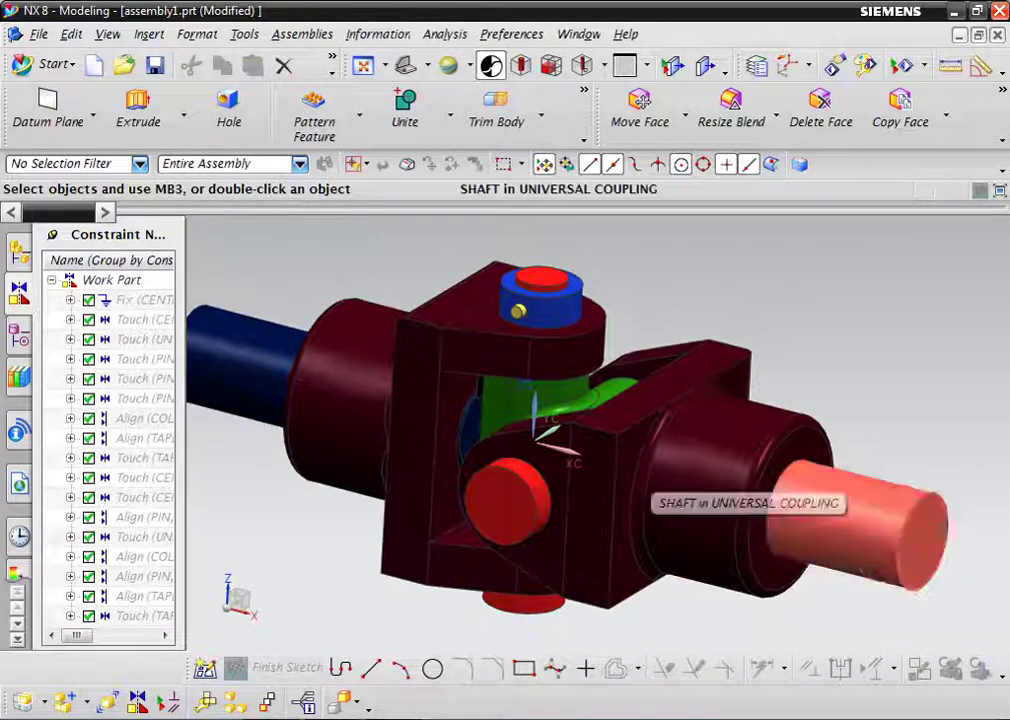
pyautogui.scroll(-1, 620, 470)
pyautogui.scroll(2, 620, 470)
pyautogui.scroll(-1, 700, 420)
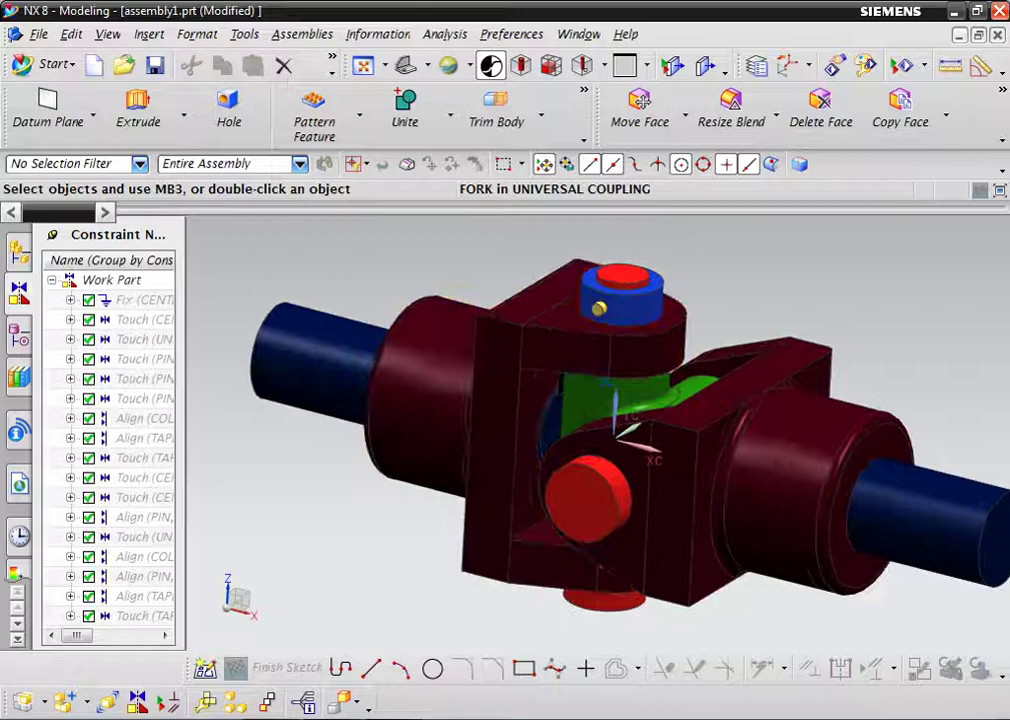
pyautogui.scroll(-1, 700, 420)
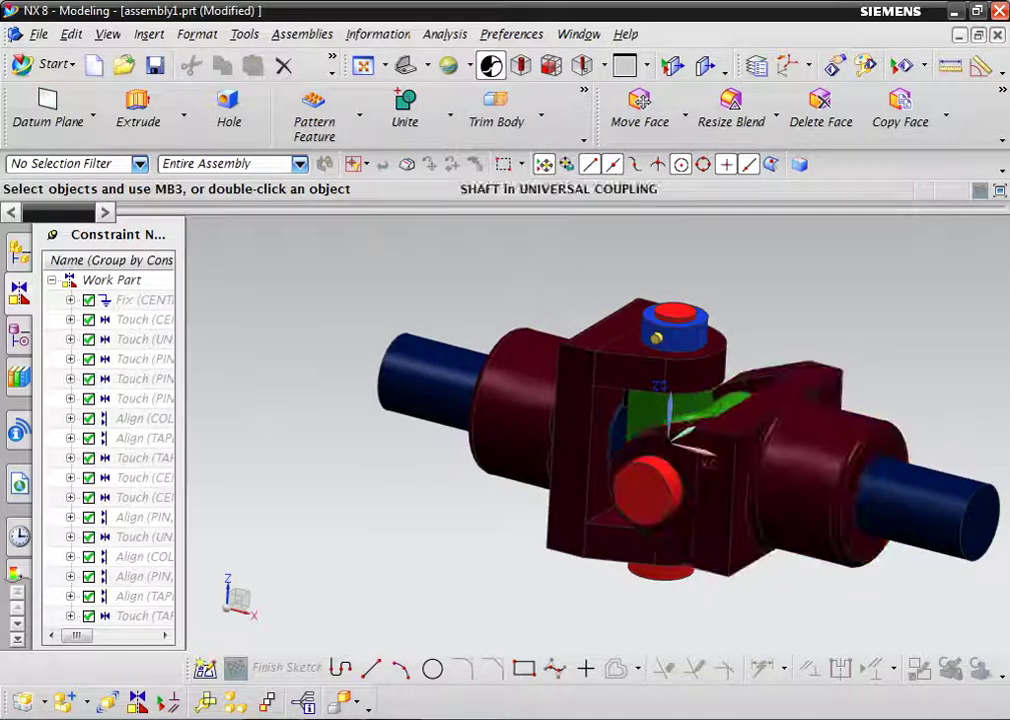
pyautogui.moveTo(620, 450); pyautogui.dragTo(570, 470, button='middle')
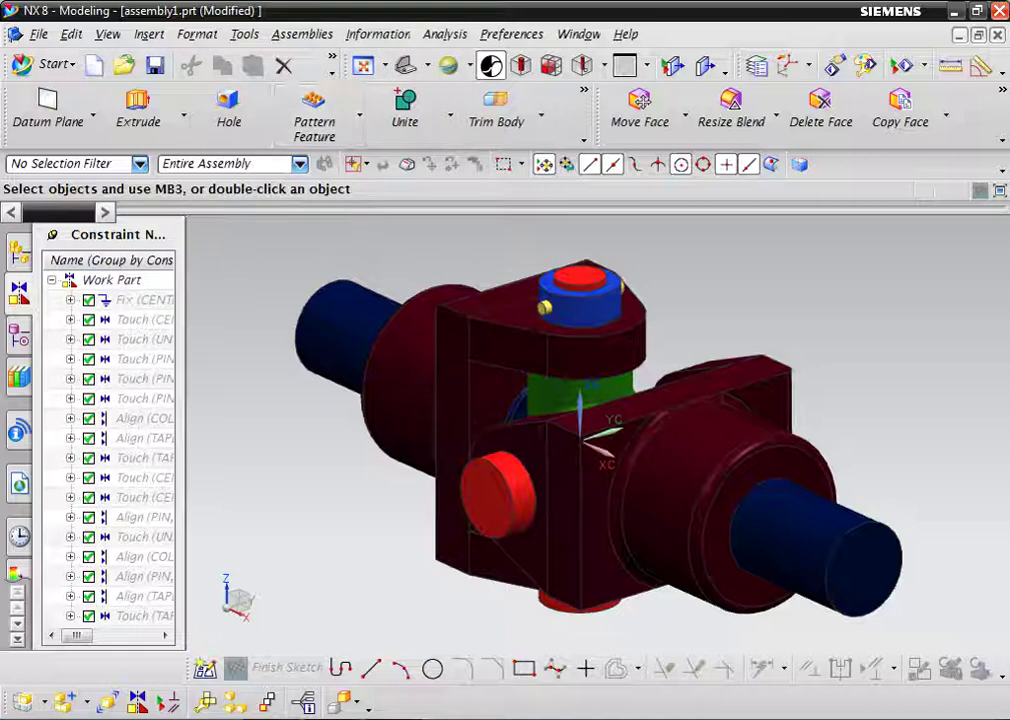
pyautogui.click(154, 65)
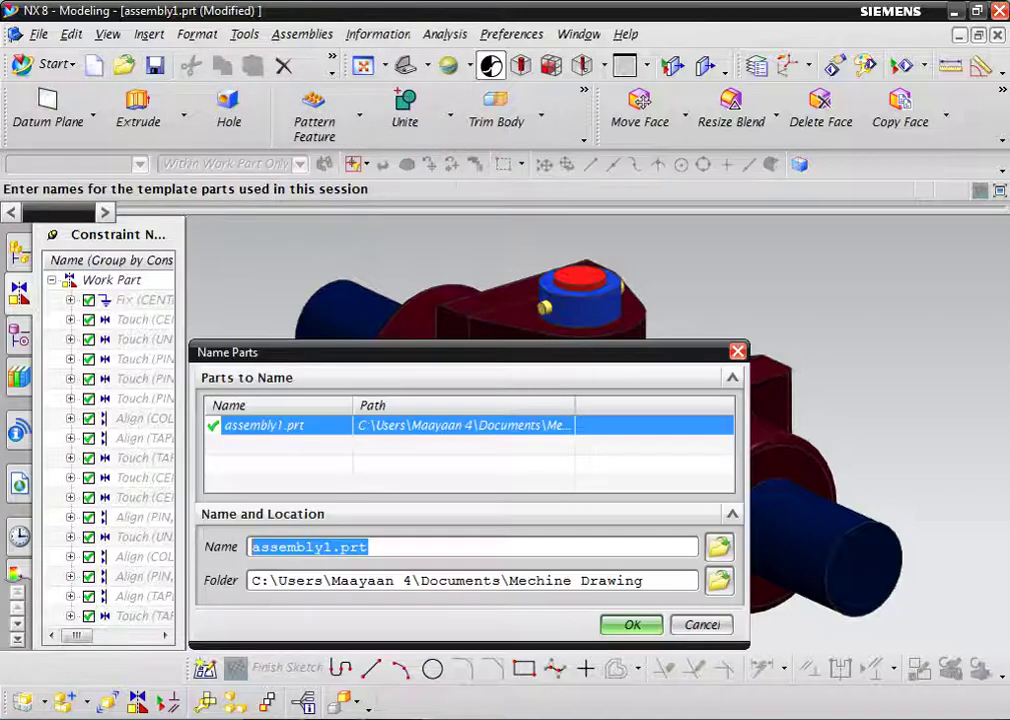
# Accept the name assembly1.prt and save the coupling assembly part file
pyautogui.press('Return')
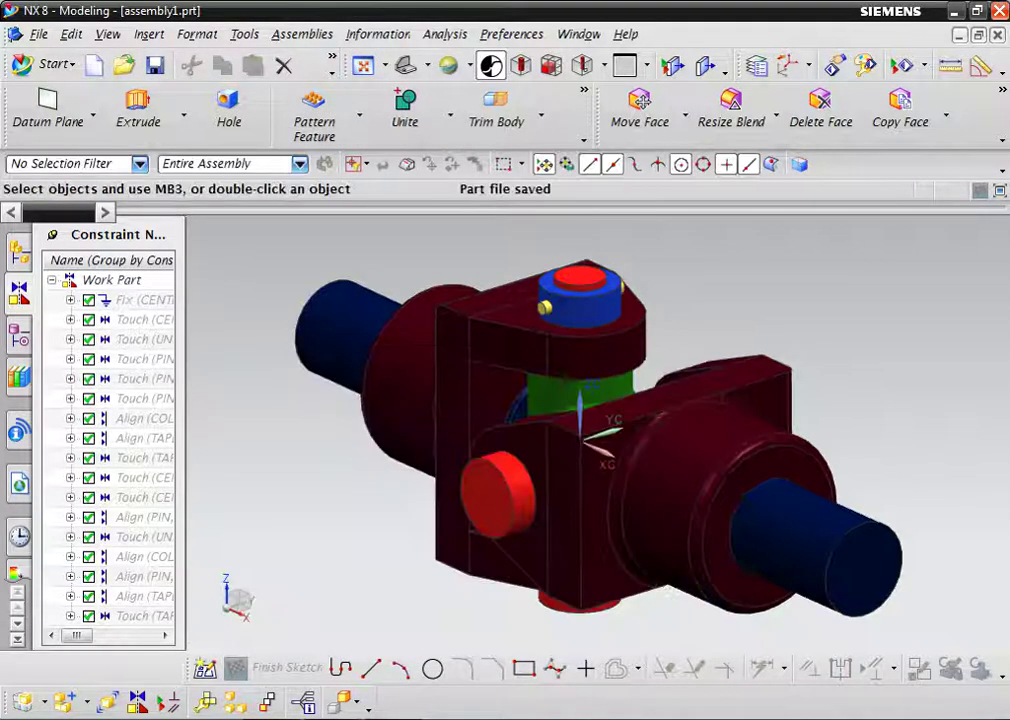
pyautogui.click(840, 715)
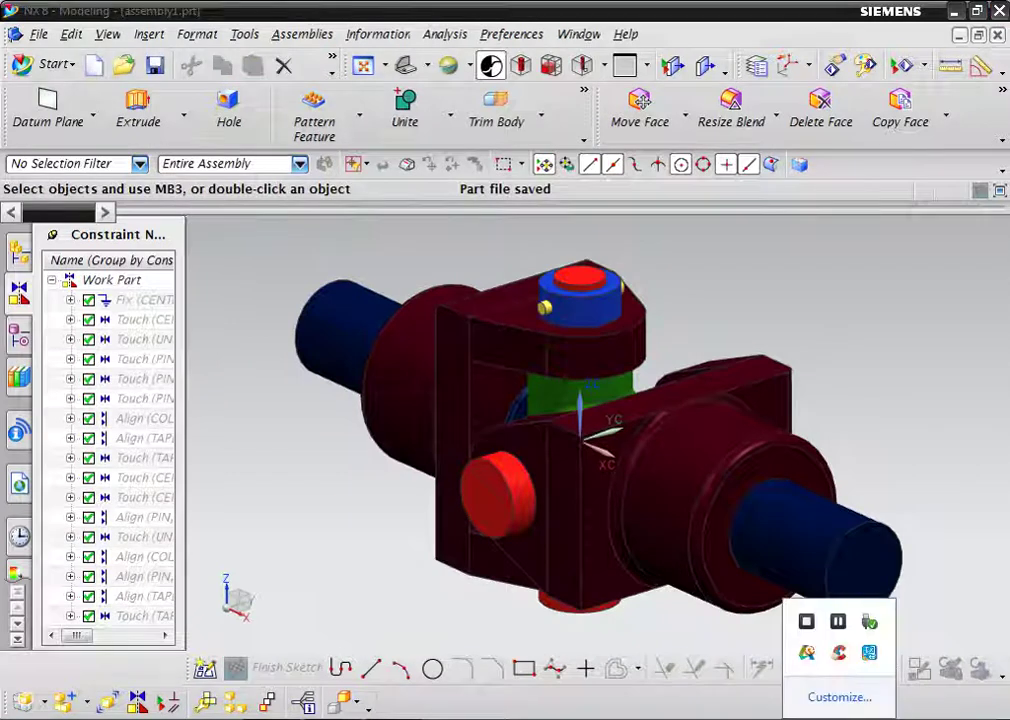